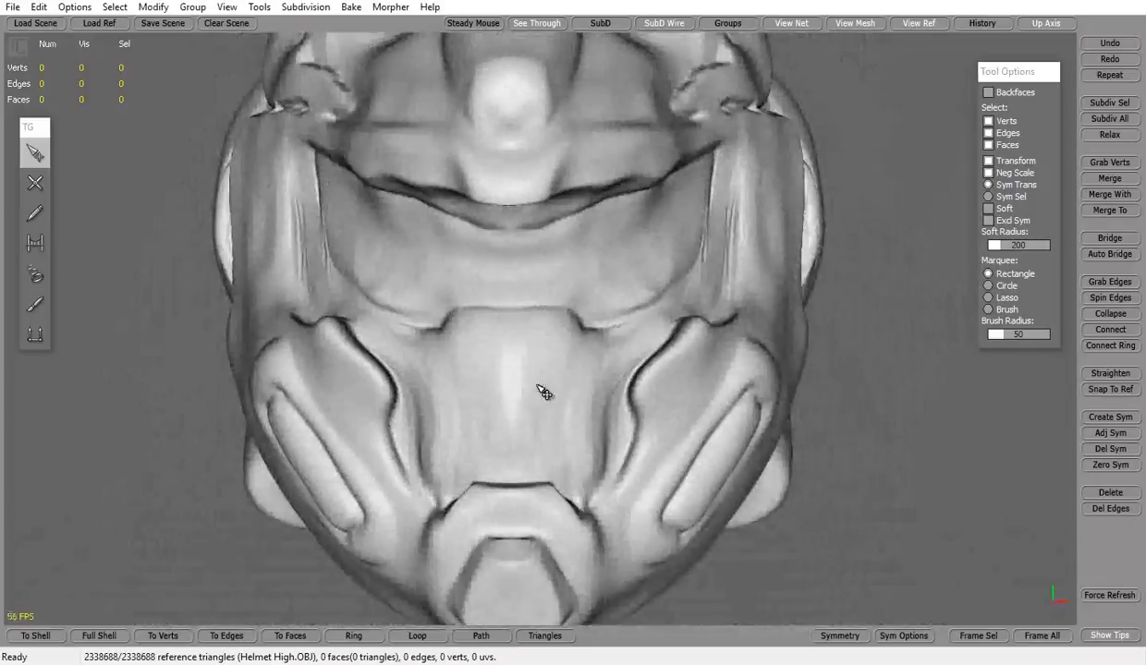
Draw five quads with the Create tool over one side below the helmet's mouth recess.
{"action": "key", "text": "c"}
{"action": "left_click", "coordinate": [515, 264]}
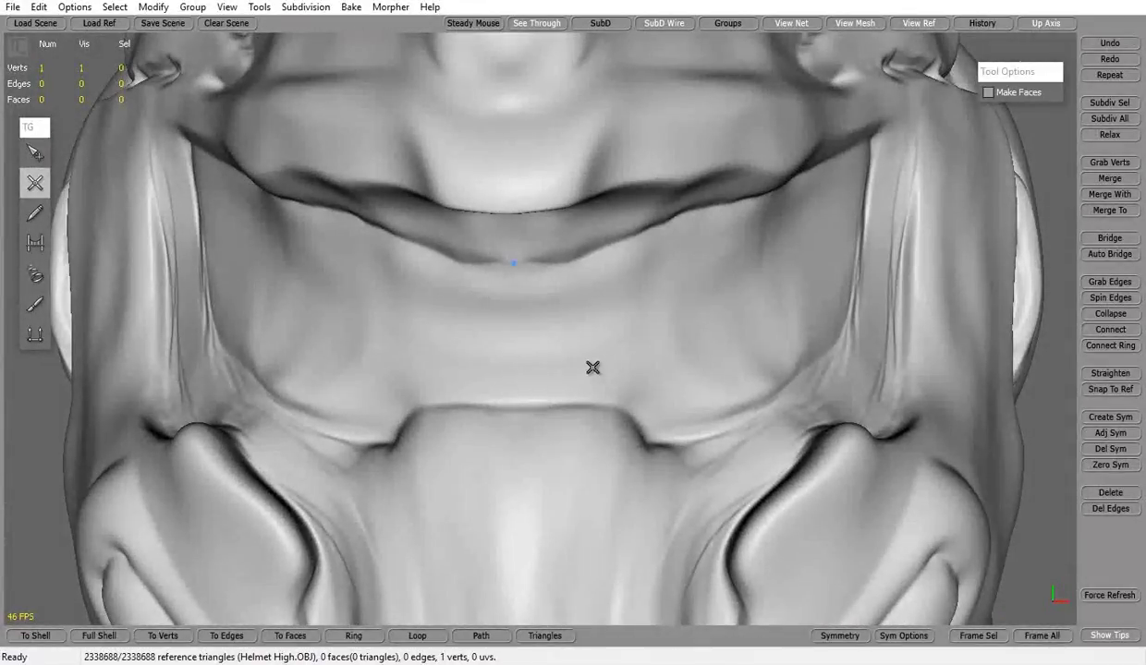
{"action": "left_click", "coordinate": [407, 446]}
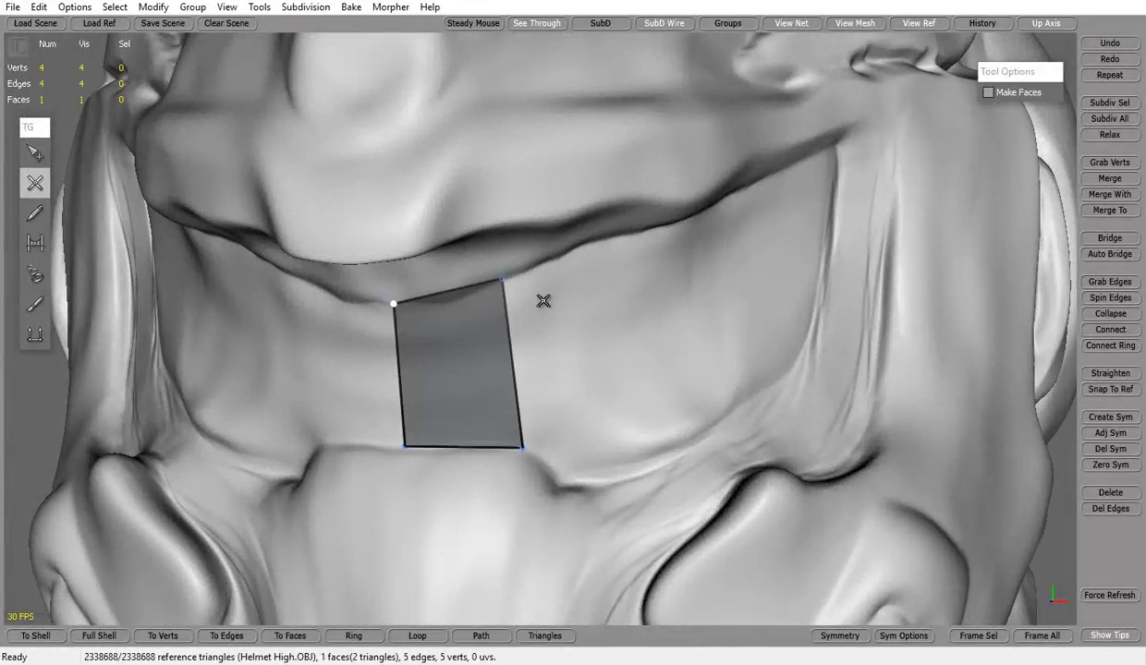
{"action": "middle_click_drag", "start_coordinate": [543, 301], "coordinate": [498, 242]}
{"action": "left_click", "coordinate": [441, 427]}
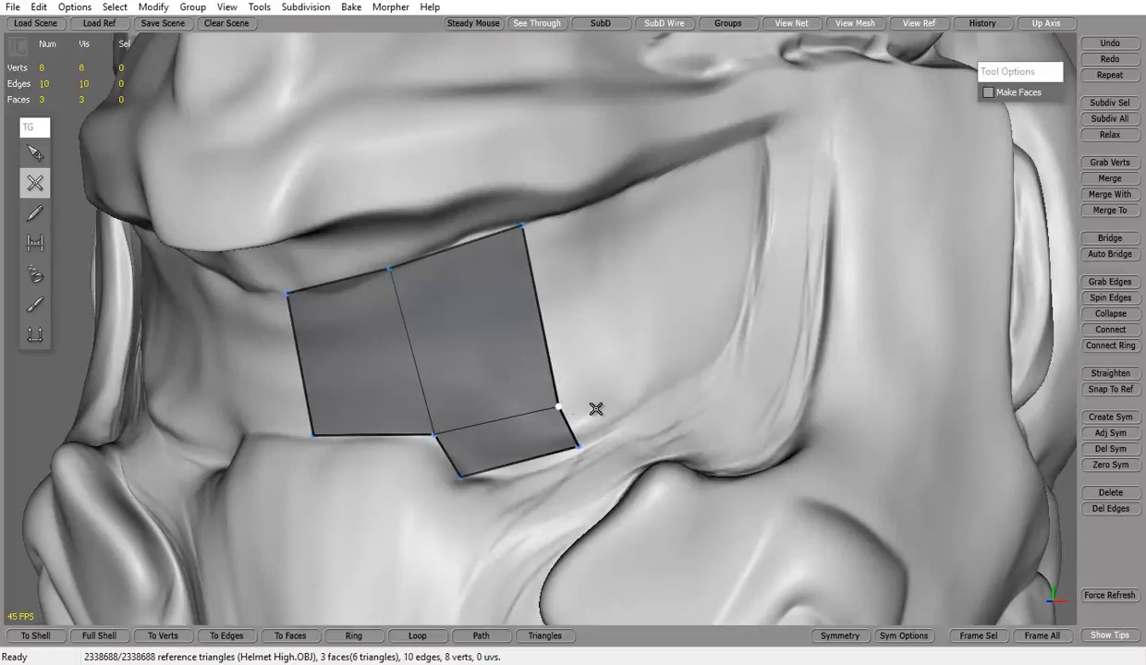
{"action": "left_click", "coordinate": [558, 409]}
{"action": "mouse_move", "coordinate": [558, 409]}
{"action": "middle_mouse_down"}
{"action": "mouse_move", "coordinate": [614, 205]}
{"action": "mouse_move", "coordinate": [734, 121]}
{"action": "middle_mouse_up"}
{"action": "left_click", "coordinate": [735, 121]}
{"action": "left_click", "coordinate": [717, 294]}
Add edge loops across the patch by connecting two edge rings, then select the whole patch.
{"action": "key", "text": "q"}
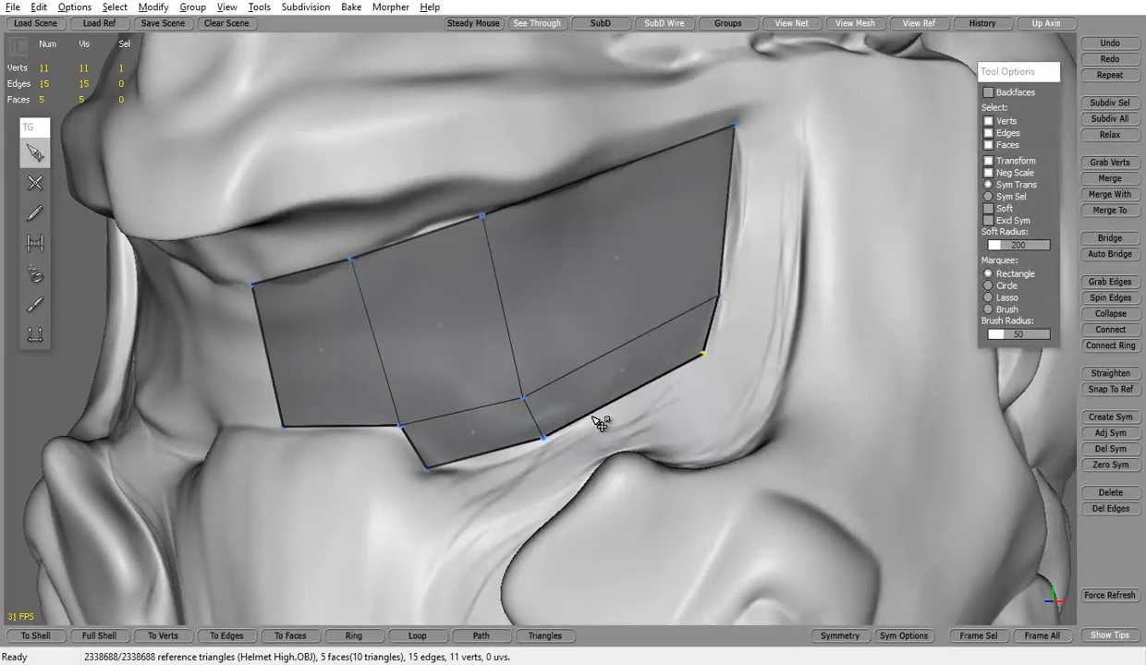
{"action": "middle_click_drag", "start_coordinate": [601, 423], "coordinate": [527, 419]}
{"action": "left_click", "coordinate": [1111, 329]}
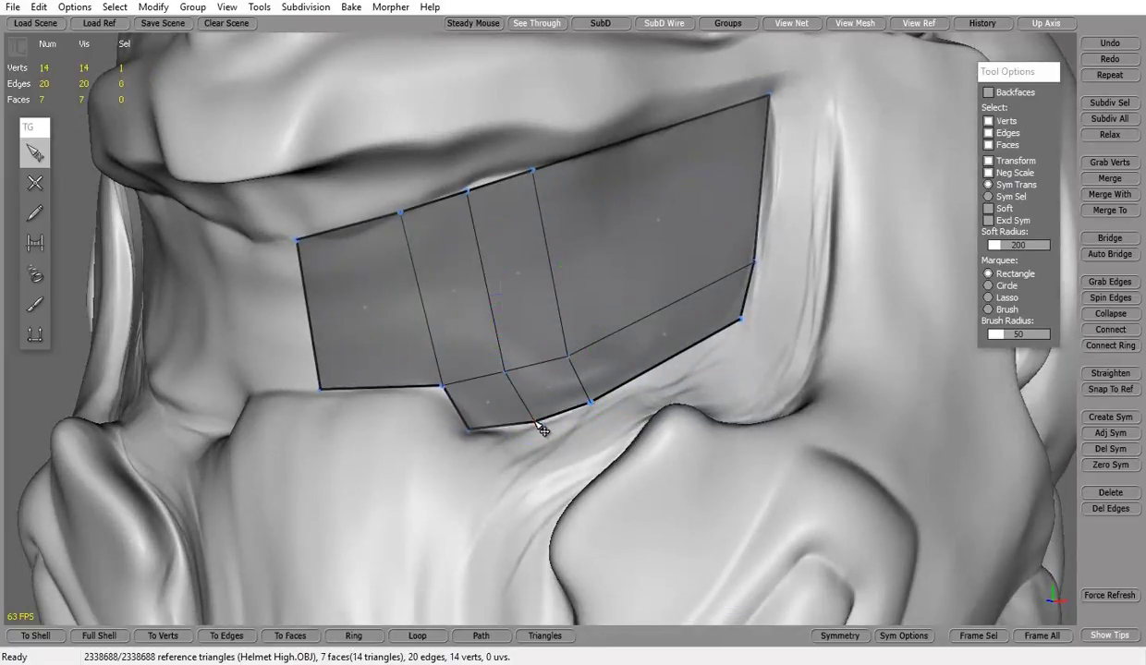
{"action": "left_click", "coordinate": [469, 166]}
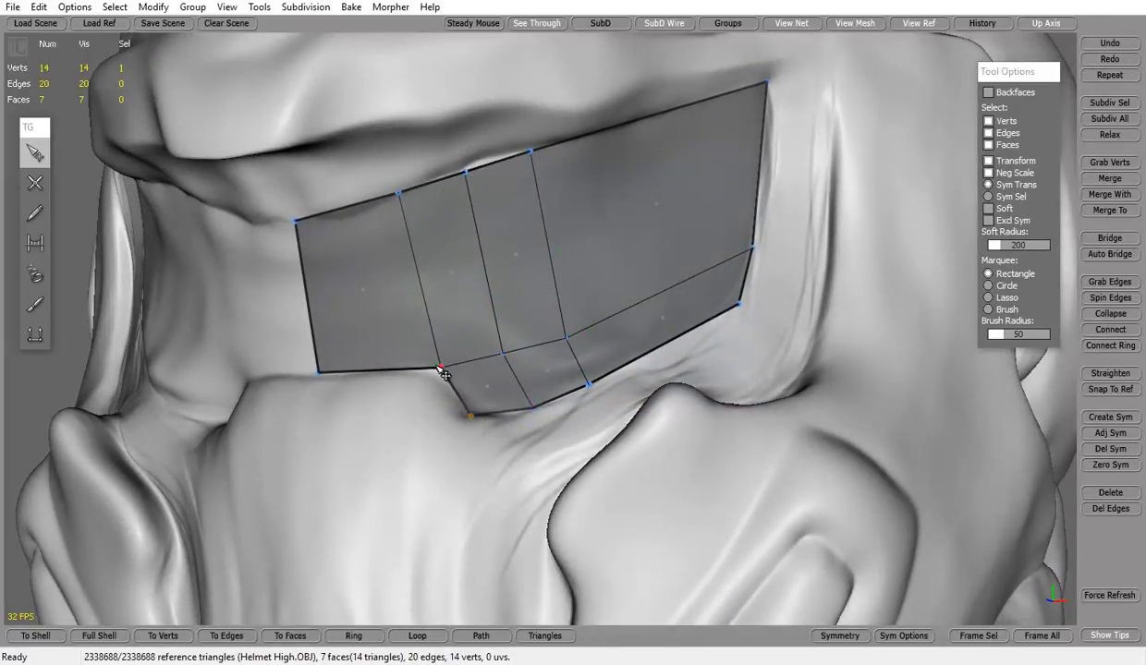
{"action": "mouse_move", "coordinate": [442, 371]}
{"action": "middle_mouse_down"}
{"action": "mouse_move", "coordinate": [422, 256]}
{"action": "mouse_move", "coordinate": [488, 417]}
{"action": "middle_mouse_up"}
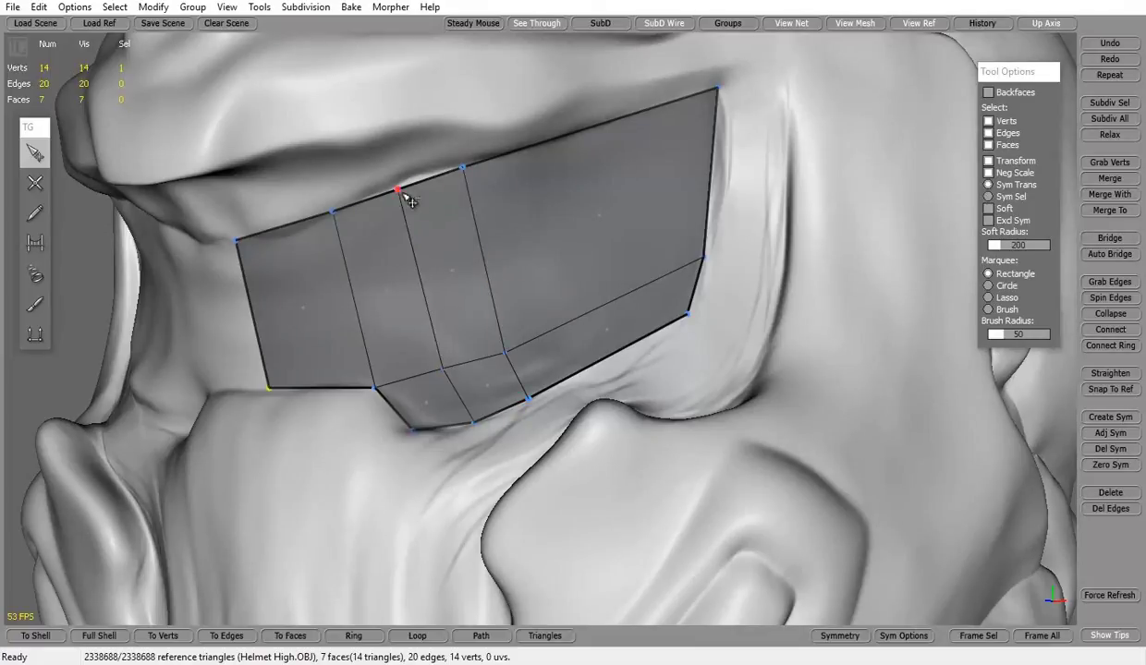
{"action": "middle_click_drag", "start_coordinate": [432, 188], "coordinate": [545, 363]}
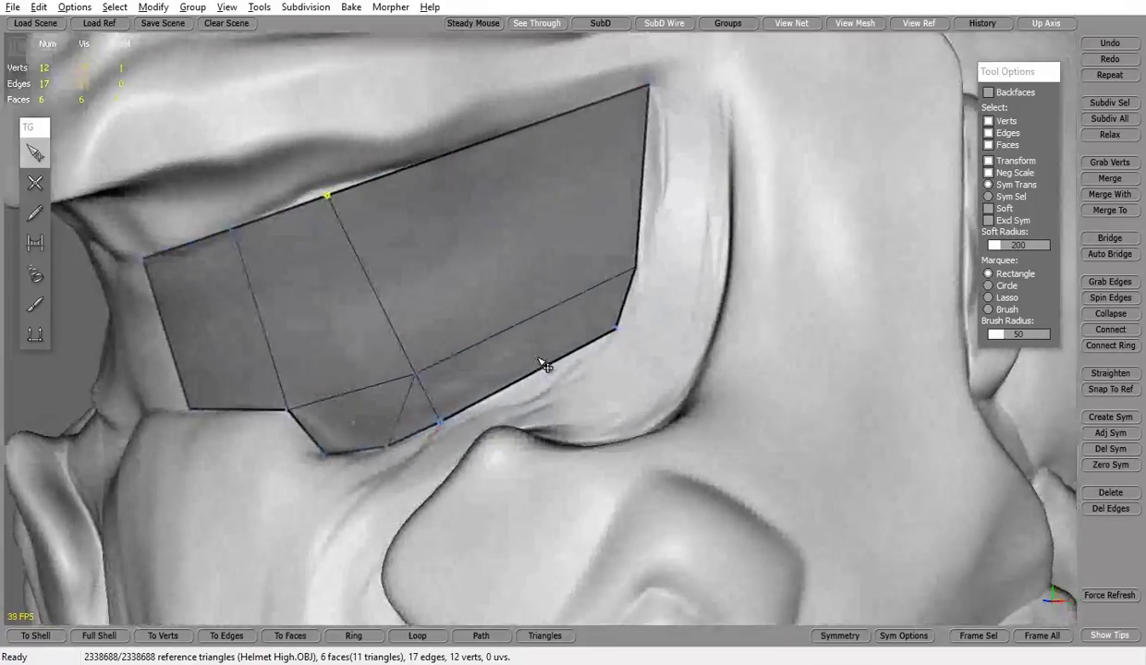
{"action": "left_click", "coordinate": [353, 636]}
{"action": "left_click", "coordinate": [1113, 329]}
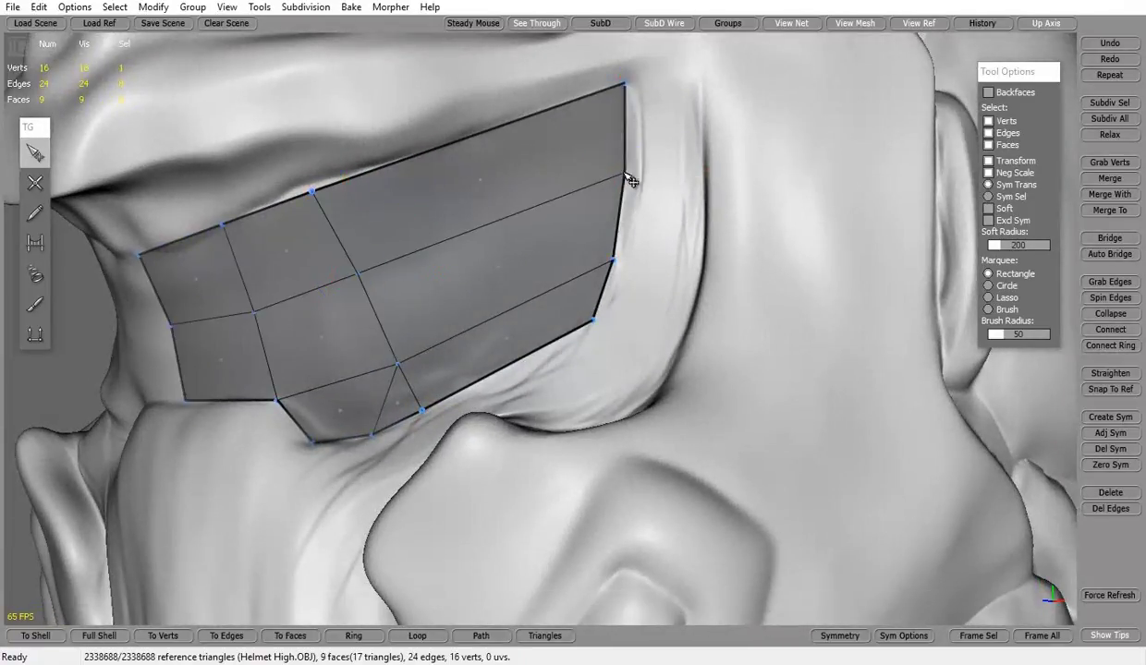
{"action": "mouse_move", "coordinate": [631, 180]}
{"action": "middle_mouse_down"}
{"action": "mouse_move", "coordinate": [516, 246]}
{"action": "mouse_move", "coordinate": [376, 274]}
{"action": "mouse_move", "coordinate": [618, 302]}
{"action": "middle_mouse_up"}
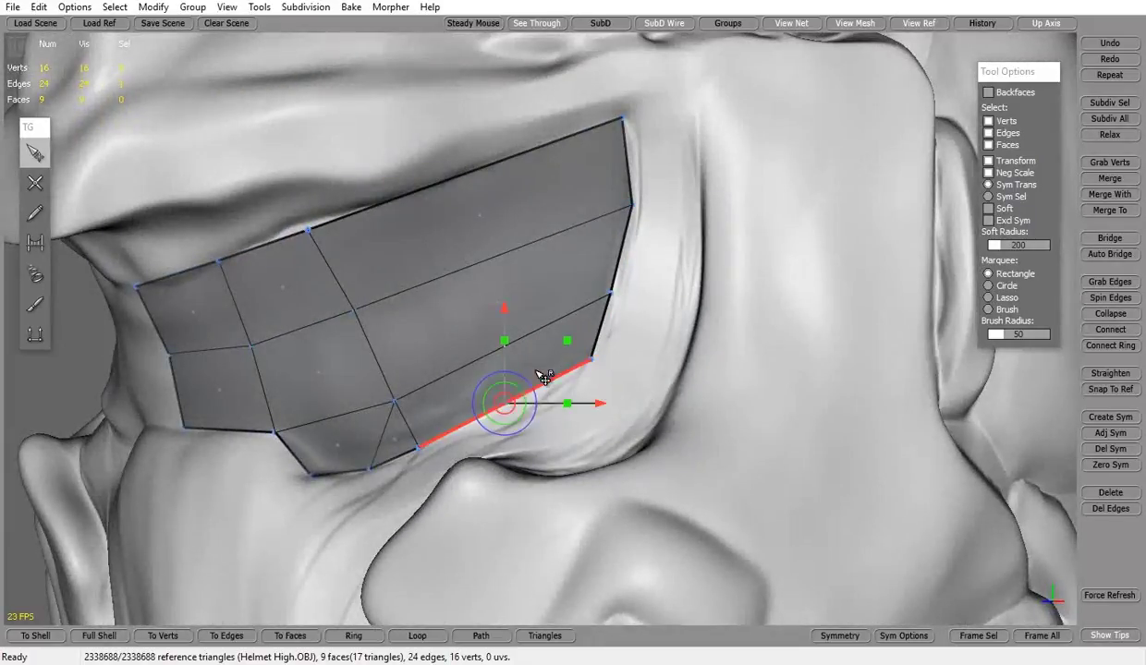
{"action": "mouse_move", "coordinate": [545, 379]}
{"action": "middle_mouse_down"}
{"action": "mouse_move", "coordinate": [468, 338]}
{"action": "mouse_move", "coordinate": [693, 323]}
{"action": "mouse_move", "coordinate": [459, 259]}
{"action": "mouse_move", "coordinate": [543, 312]}
{"action": "mouse_move", "coordinate": [192, 660]}
{"action": "middle_mouse_up"}
{"action": "key", "text": "ctrl+a"}
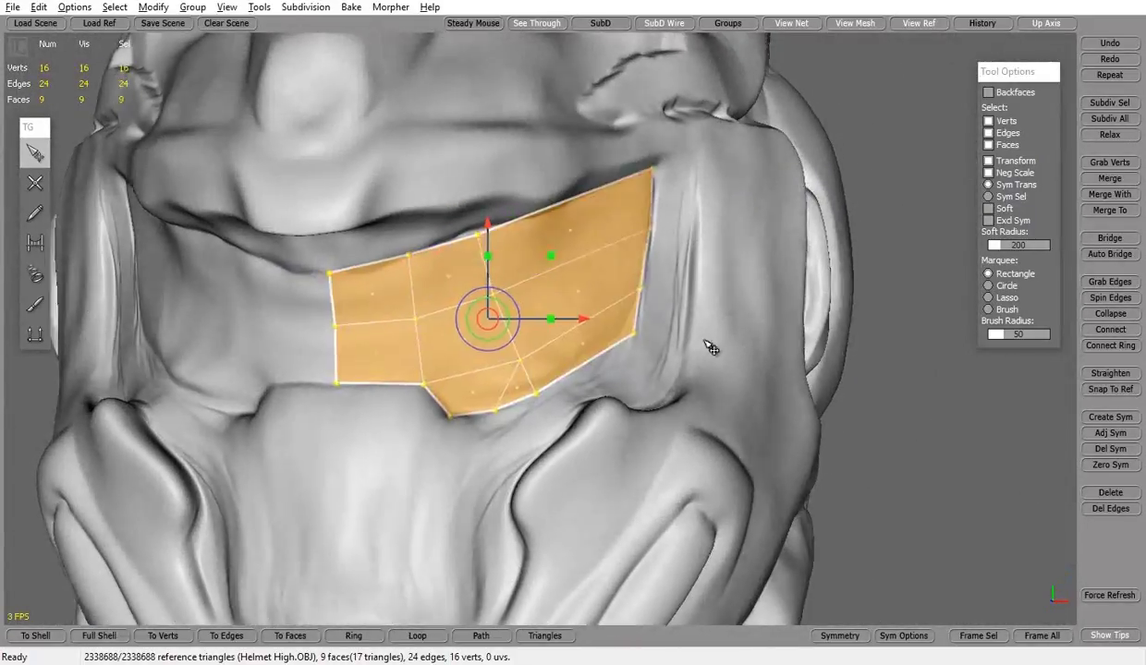
Mirror the patch to the other side with Create Sym and fix the centre seam vertex.
{"action": "left_click", "coordinate": [1109, 417]}
{"action": "scroll", "coordinate": [365, 265], "scroll_direction": "up", "scroll_amount": 2}
{"action": "left_click", "coordinate": [354, 247]}
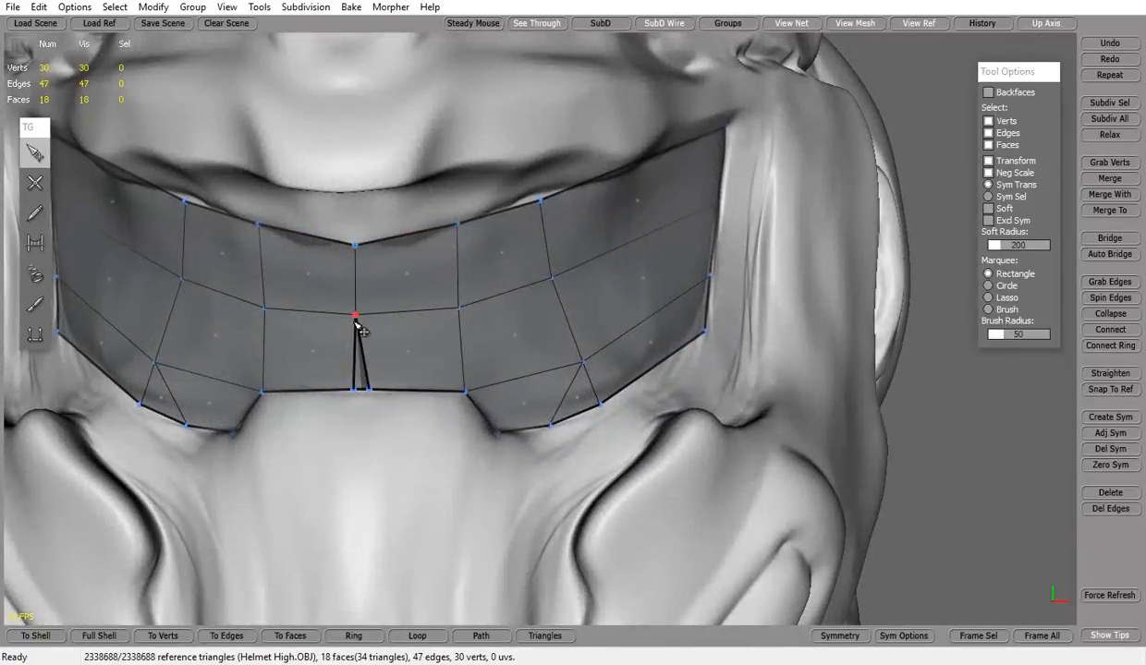
{"action": "scroll", "coordinate": [567, 346], "scroll_direction": "down", "scroll_amount": 3}
{"action": "scroll", "coordinate": [524, 274], "scroll_direction": "down", "scroll_amount": 3}
Add a quad below the patch centre and a neighbouring face beside it.
{"action": "key", "text": "w"}
{"action": "mouse_move", "coordinate": [524, 273]}
{"action": "middle_mouse_down"}
{"action": "mouse_move", "coordinate": [493, 358]}
{"action": "mouse_move", "coordinate": [633, 382]}
{"action": "middle_mouse_up"}
{"action": "scroll", "coordinate": [633, 382], "scroll_direction": "up", "scroll_amount": 5}
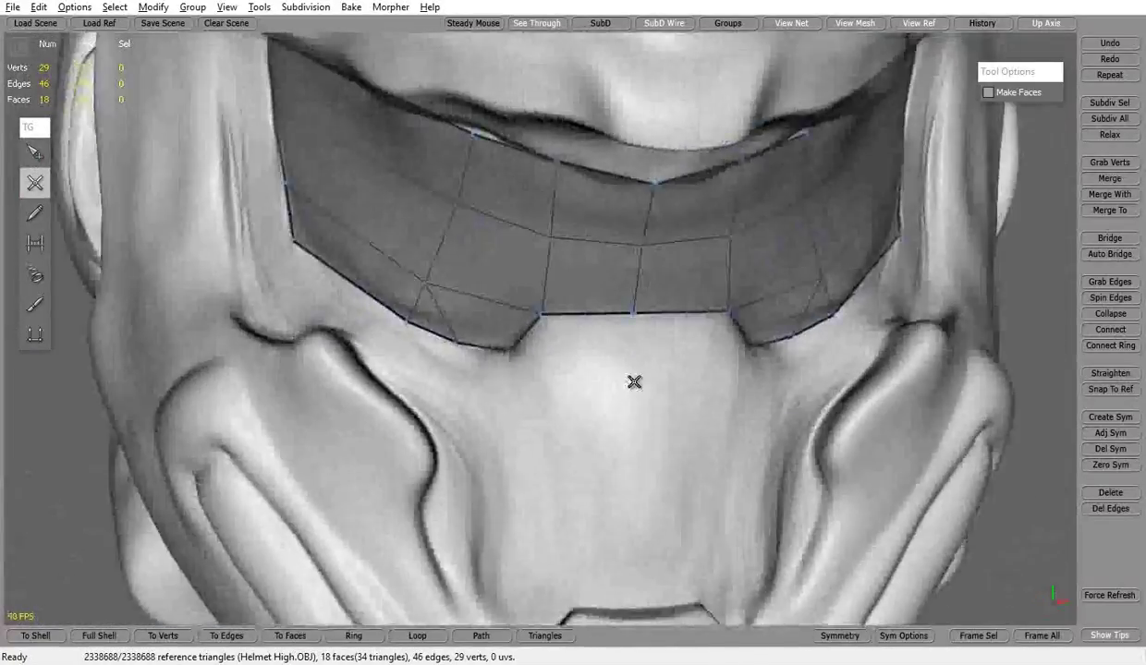
{"action": "left_click", "coordinate": [615, 310]}
{"action": "left_click", "coordinate": [615, 417]}
{"action": "left_click", "coordinate": [558, 478]}
{"action": "left_click", "coordinate": [409, 378]}
{"action": "mouse_move", "coordinate": [366, 325]}
{"action": "middle_mouse_down"}
{"action": "mouse_move", "coordinate": [561, 247]}
{"action": "mouse_move", "coordinate": [569, 376]}
{"action": "middle_mouse_up"}
{"action": "left_click", "coordinate": [656, 375]}
{"action": "middle_click_drag", "start_coordinate": [657, 383], "coordinate": [629, 266]}
{"action": "left_click", "coordinate": [652, 373]}
Add another quad below the band toward the cheek.
{"action": "key", "text": "q"}
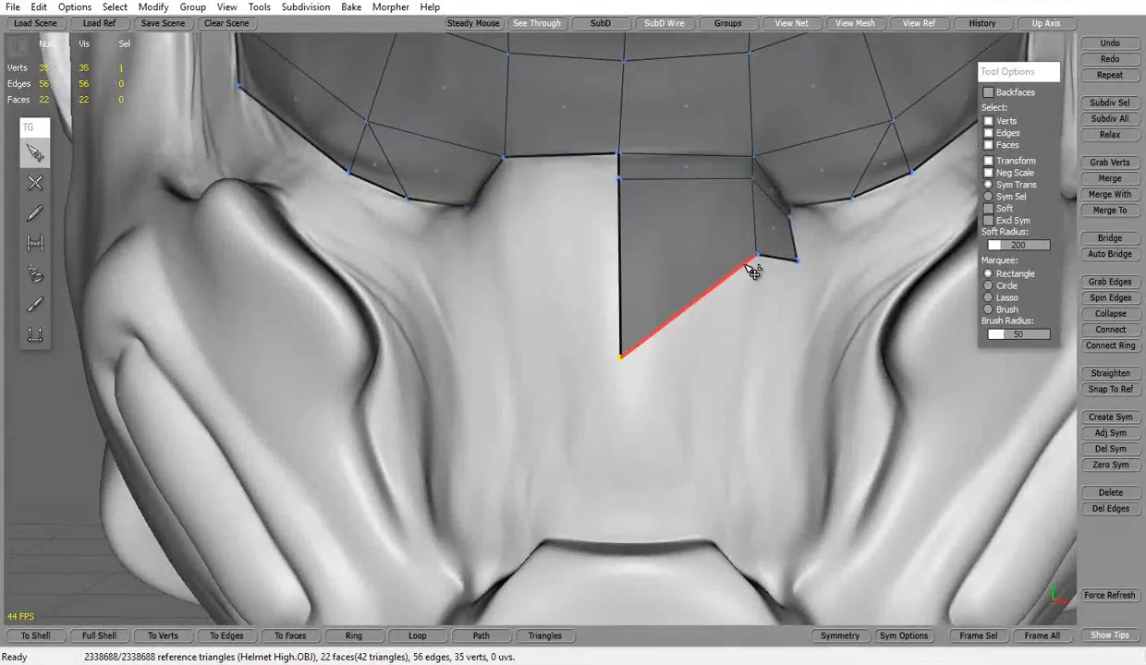
{"action": "middle_click_drag", "start_coordinate": [753, 270], "coordinate": [421, 322]}
{"action": "key", "text": "w"}
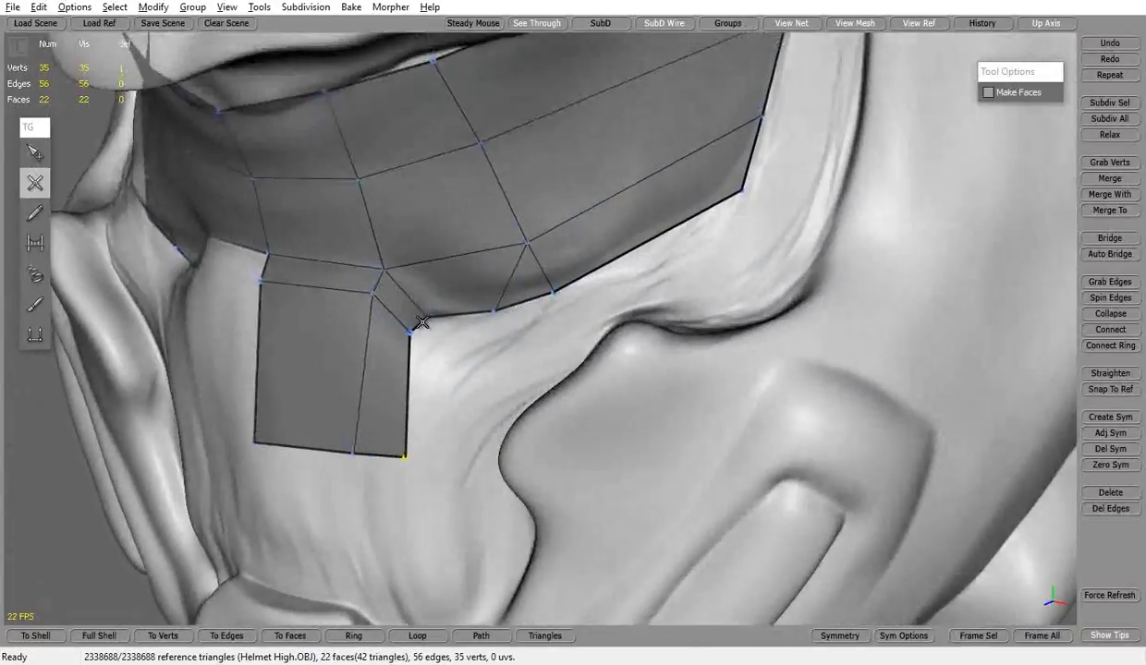
{"action": "scroll", "coordinate": [421, 322], "scroll_direction": "up", "scroll_amount": 3}
{"action": "left_click", "coordinate": [456, 349]}
{"action": "mouse_move", "coordinate": [636, 290]}
{"action": "middle_mouse_down"}
{"action": "mouse_move", "coordinate": [832, 230]}
{"action": "mouse_move", "coordinate": [818, 239]}
{"action": "mouse_move", "coordinate": [682, 217]}
{"action": "mouse_move", "coordinate": [613, 261]}
{"action": "mouse_move", "coordinate": [642, 287]}
{"action": "mouse_move", "coordinate": [440, 297]}
{"action": "mouse_move", "coordinate": [496, 310]}
{"action": "middle_mouse_up"}
{"action": "left_click", "coordinate": [831, 230]}
{"action": "scroll", "coordinate": [683, 217], "scroll_direction": "up", "scroll_amount": 2}
Close faces at the strip's right end and extend the band toward the cheek.
{"action": "key", "text": "q"}
{"action": "left_click", "coordinate": [594, 275]}
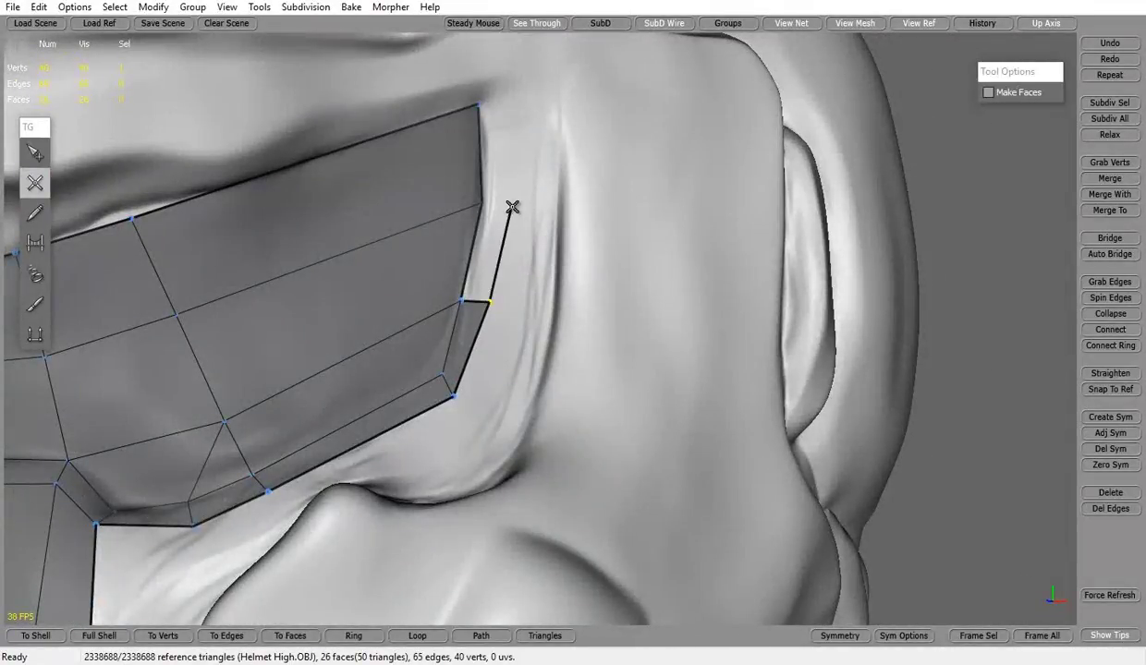
{"action": "left_click", "coordinate": [516, 89]}
{"action": "mouse_move", "coordinate": [516, 88]}
{"action": "middle_mouse_down"}
{"action": "mouse_move", "coordinate": [503, 207]}
{"action": "mouse_move", "coordinate": [468, 309]}
{"action": "mouse_move", "coordinate": [494, 323]}
{"action": "mouse_move", "coordinate": [604, 242]}
{"action": "mouse_move", "coordinate": [736, 172]}
{"action": "middle_mouse_up"}
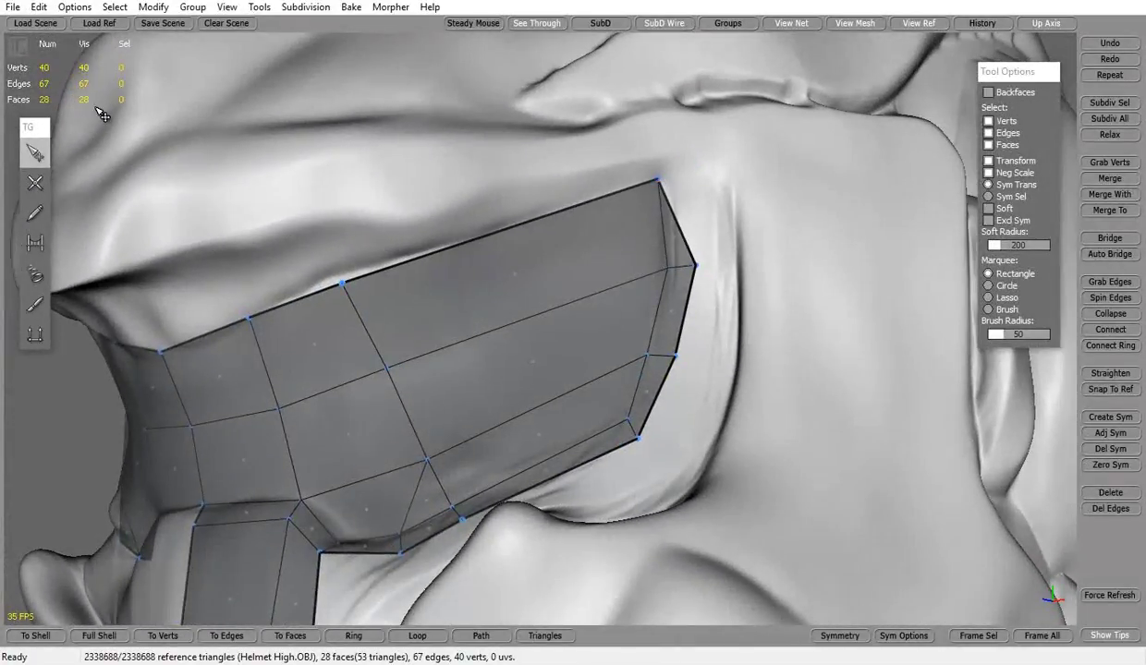
{"action": "left_click", "coordinate": [737, 261]}
{"action": "mouse_move", "coordinate": [736, 261]}
{"action": "middle_mouse_down"}
{"action": "mouse_move", "coordinate": [757, 396]}
{"action": "mouse_move", "coordinate": [693, 271]}
{"action": "mouse_move", "coordinate": [685, 335]}
{"action": "mouse_move", "coordinate": [509, 426]}
{"action": "mouse_move", "coordinate": [621, 384]}
{"action": "middle_mouse_up"}
{"action": "left_click", "coordinate": [661, 298]}
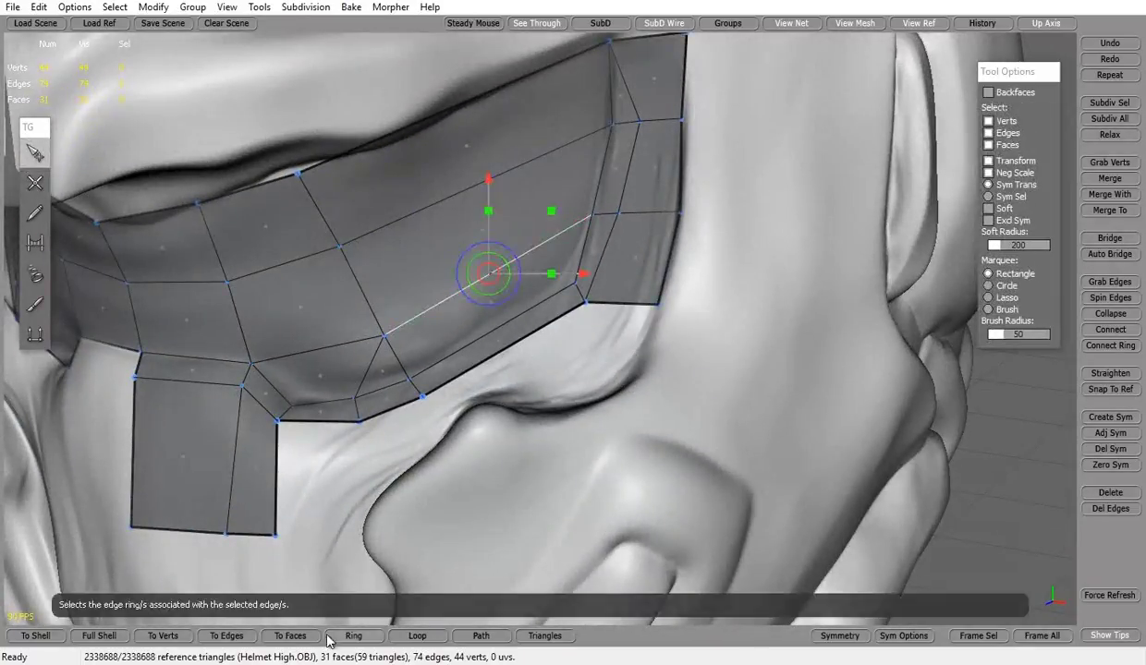
Close a new face along the band's lower edge.
{"action": "key", "text": "c"}
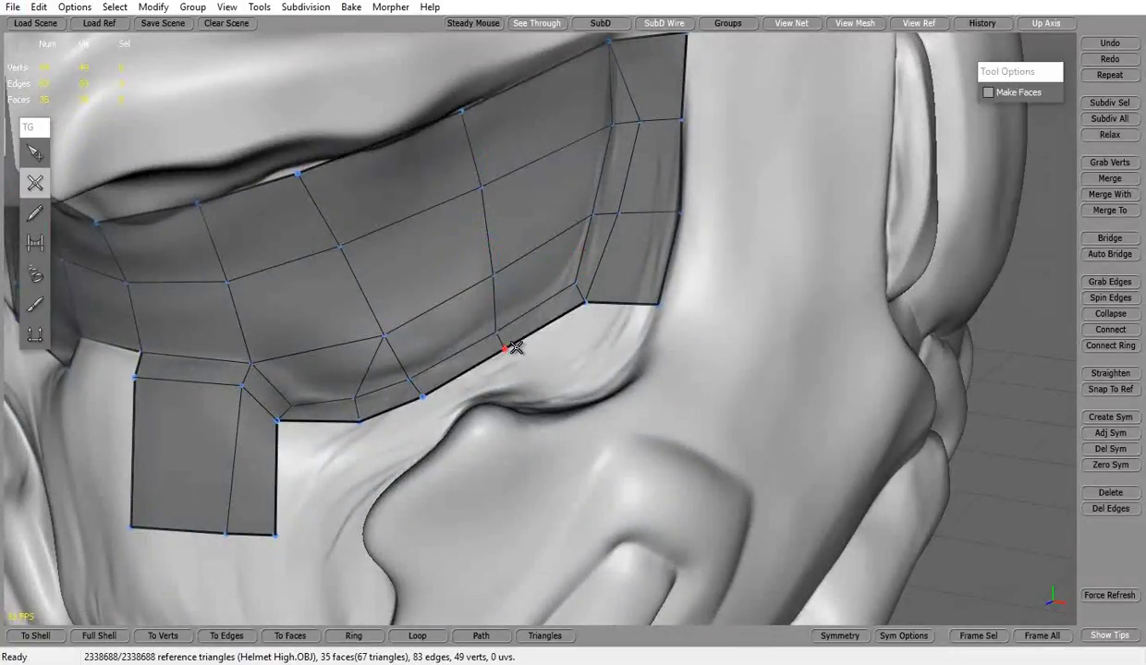
{"action": "left_click", "coordinate": [657, 305]}
{"action": "mouse_move", "coordinate": [658, 305]}
{"action": "middle_mouse_down"}
{"action": "mouse_move", "coordinate": [646, 296]}
{"action": "mouse_move", "coordinate": [409, 356]}
{"action": "mouse_move", "coordinate": [817, 365]}
{"action": "middle_mouse_up"}
{"action": "mouse_move", "coordinate": [804, 448]}
{"action": "middle_mouse_down"}
{"action": "mouse_move", "coordinate": [669, 417]}
{"action": "mouse_move", "coordinate": [480, 214]}
{"action": "middle_mouse_up"}
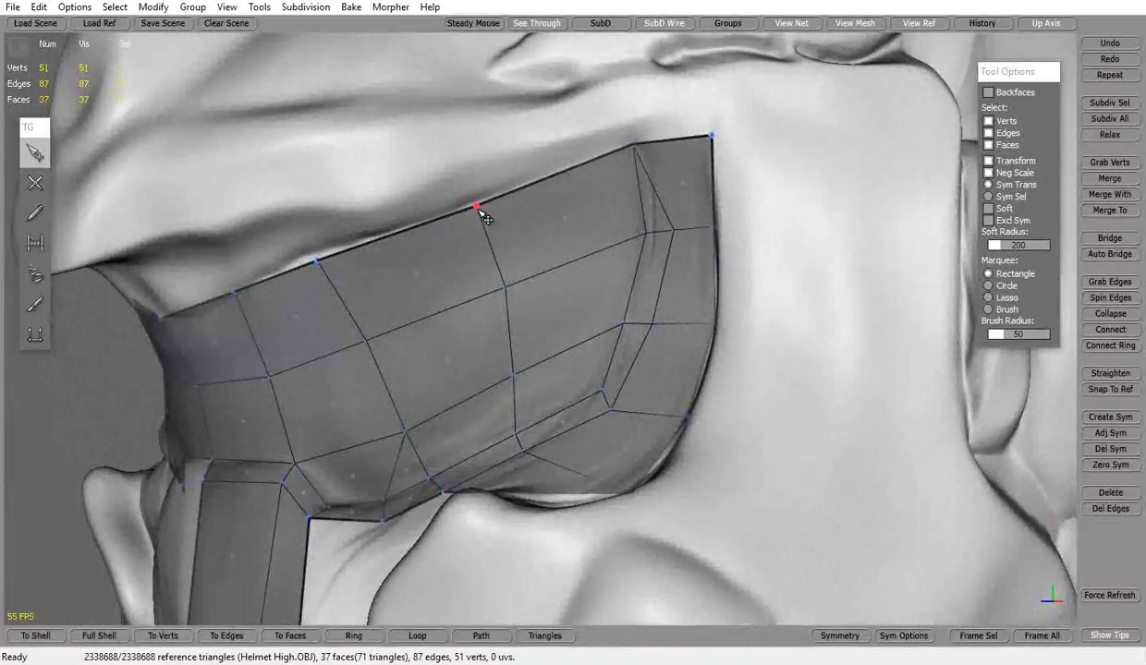
Delete the stray vertices from the band and raise the bottom vertex to straighten the lower edge.
{"action": "left_click", "coordinate": [514, 376], "text": "ctrl"}
{"action": "mouse_move", "coordinate": [537, 422]}
{"action": "middle_mouse_down"}
{"action": "mouse_move", "coordinate": [652, 417]}
{"action": "mouse_move", "coordinate": [735, 451]}
{"action": "middle_mouse_up"}
{"action": "left_click", "coordinate": [736, 450]}
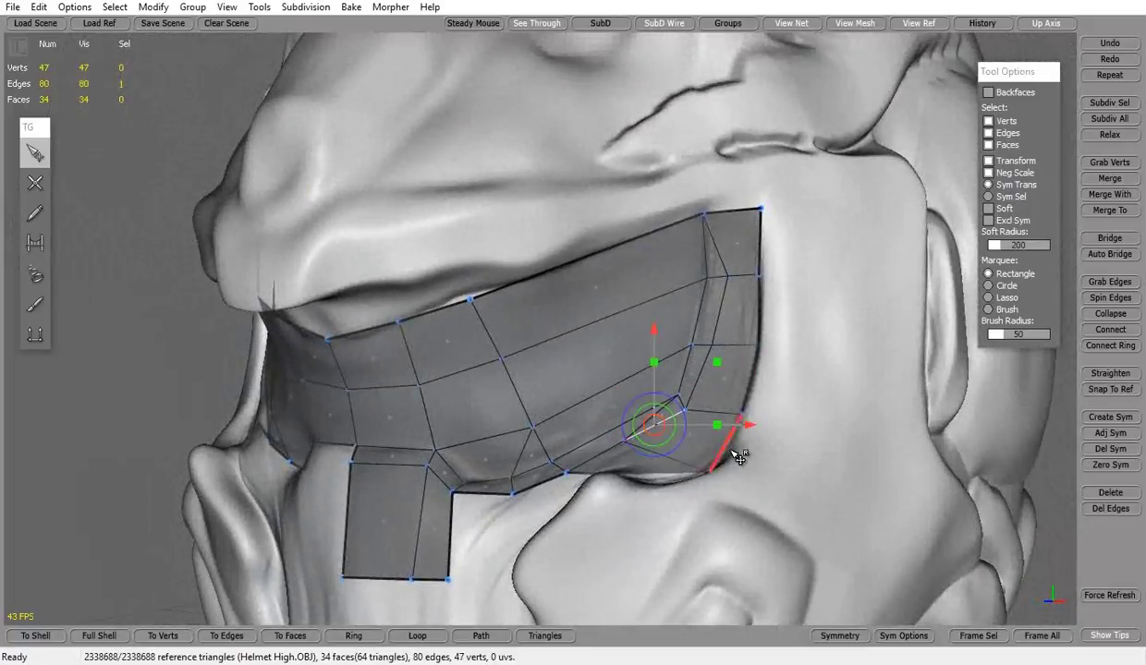
{"action": "left_click", "coordinate": [685, 419], "text": "ctrl"}
{"action": "mouse_move", "coordinate": [685, 420]}
{"action": "middle_mouse_down"}
{"action": "mouse_move", "coordinate": [696, 422]}
{"action": "mouse_move", "coordinate": [586, 401]}
{"action": "mouse_move", "coordinate": [523, 292]}
{"action": "mouse_move", "coordinate": [415, 417]}
{"action": "mouse_move", "coordinate": [397, 604]}
{"action": "middle_mouse_up"}
{"action": "left_click", "coordinate": [415, 418]}
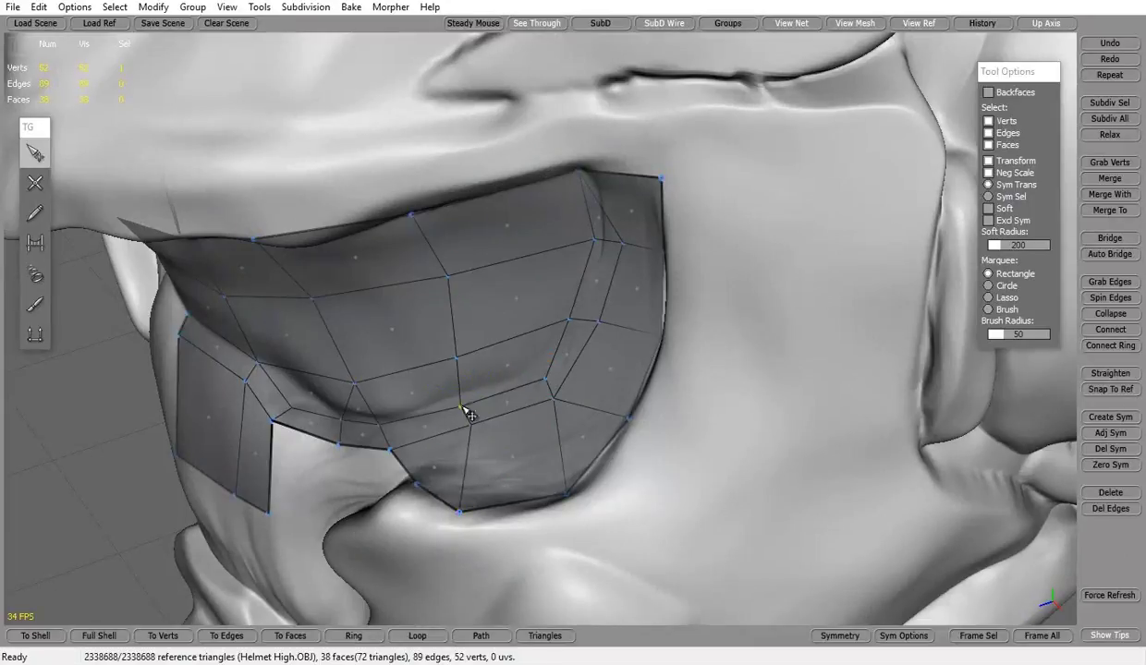
{"action": "left_click", "coordinate": [592, 247], "text": "ctrl"}
{"action": "mouse_move", "coordinate": [592, 247]}
{"action": "middle_mouse_down"}
{"action": "mouse_move", "coordinate": [481, 307]}
{"action": "mouse_move", "coordinate": [568, 174]}
{"action": "mouse_move", "coordinate": [545, 412]}
{"action": "mouse_move", "coordinate": [642, 421]}
{"action": "middle_mouse_up"}
{"action": "left_click_drag", "start_coordinate": [601, 435], "coordinate": [604, 408]}
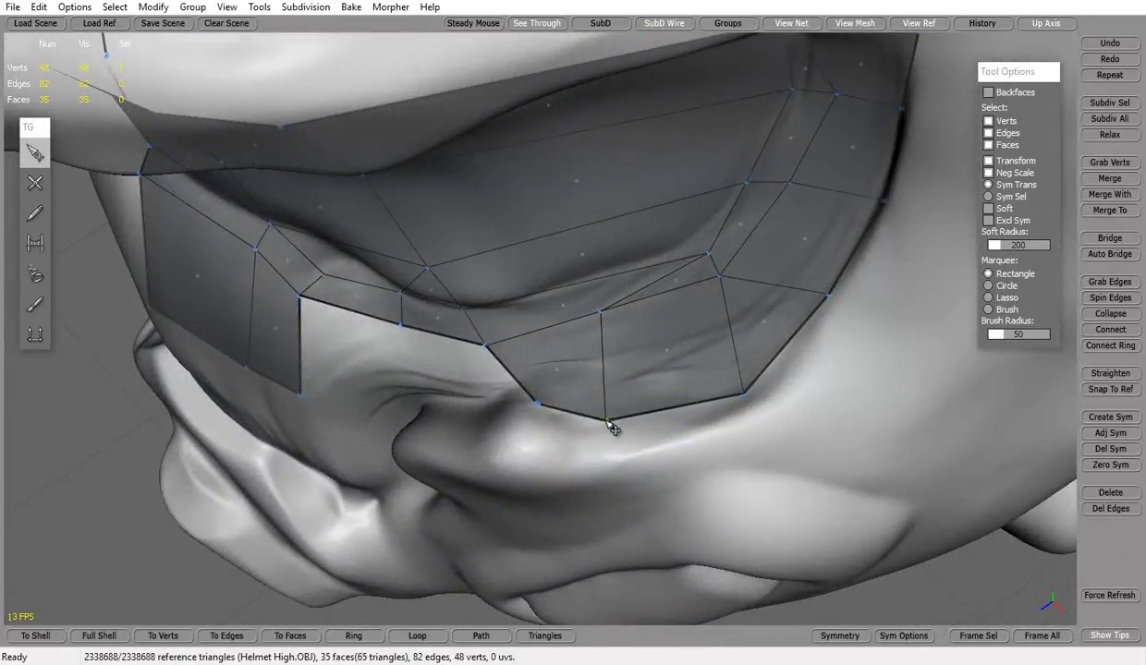
{"action": "mouse_move", "coordinate": [611, 427]}
{"action": "middle_mouse_down"}
{"action": "mouse_move", "coordinate": [779, 359]}
{"action": "mouse_move", "coordinate": [487, 393]}
{"action": "mouse_move", "coordinate": [570, 303]}
{"action": "mouse_move", "coordinate": [546, 297]}
{"action": "middle_mouse_up"}
Add a face near the cheek, then undo the extra quad at the band's lower edge.
{"action": "key", "text": "d"}
{"action": "left_click", "coordinate": [337, 438]}
{"action": "mouse_move", "coordinate": [337, 438]}
{"action": "middle_mouse_down"}
{"action": "mouse_move", "coordinate": [414, 290]}
{"action": "mouse_move", "coordinate": [579, 386]}
{"action": "mouse_move", "coordinate": [336, 469]}
{"action": "mouse_move", "coordinate": [496, 453]}
{"action": "mouse_move", "coordinate": [545, 501]}
{"action": "mouse_move", "coordinate": [554, 351]}
{"action": "mouse_move", "coordinate": [539, 341]}
{"action": "middle_mouse_up"}
{"action": "mouse_move", "coordinate": [516, 202]}
{"action": "middle_mouse_down"}
{"action": "mouse_move", "coordinate": [384, 481]}
{"action": "mouse_move", "coordinate": [647, 539]}
{"action": "middle_mouse_up"}
{"action": "left_click", "coordinate": [712, 468]}
{"action": "scroll", "coordinate": [664, 408], "scroll_direction": "up", "scroll_amount": 3}
{"action": "scroll", "coordinate": [665, 408], "scroll_direction": "down", "scroll_amount": 5}
{"action": "key", "text": "ctrl+z"}
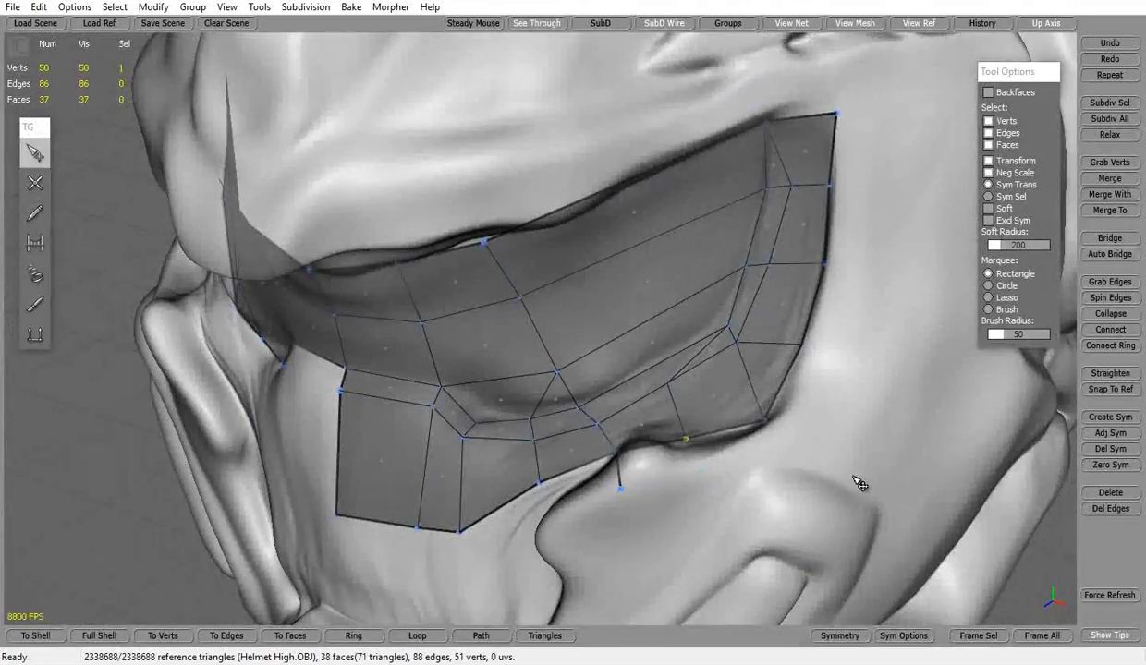
{"action": "mouse_move", "coordinate": [31, 190]}
{"action": "middle_mouse_down"}
{"action": "mouse_move", "coordinate": [601, 486]}
{"action": "mouse_move", "coordinate": [634, 275]}
{"action": "middle_mouse_up"}
Place a vertex on the chin notch edge and pull the quad's top-right corner down-left.
{"action": "scroll", "coordinate": [519, 284], "scroll_direction": "up", "scroll_amount": 3}
{"action": "left_click", "coordinate": [518, 283]}
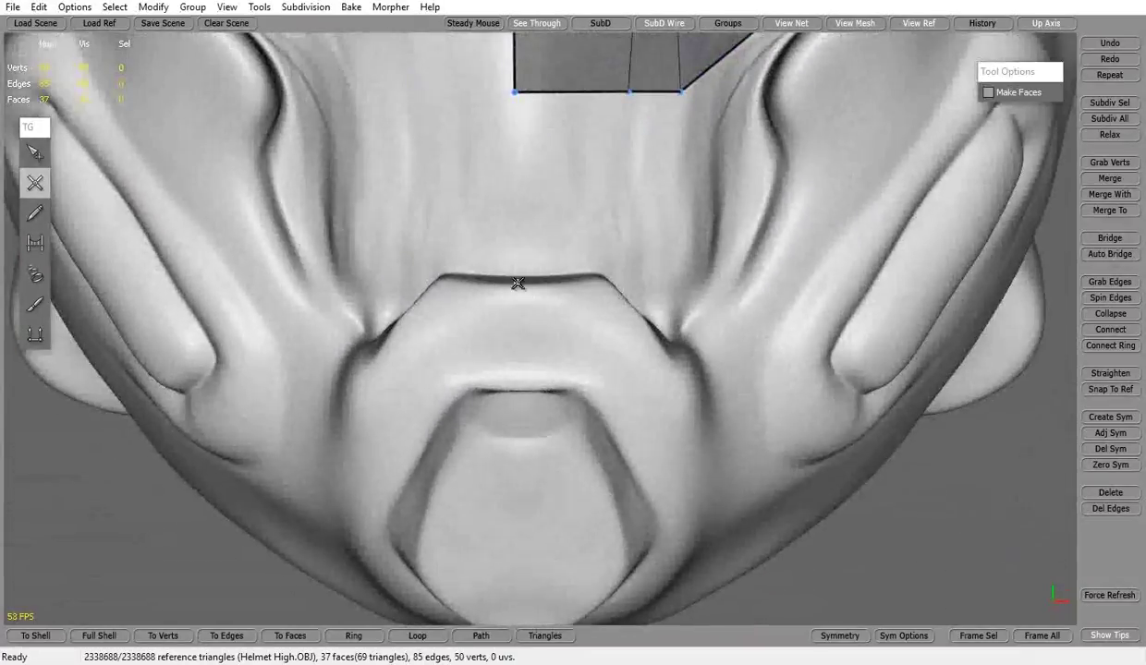
{"action": "middle_click_drag", "start_coordinate": [524, 280], "coordinate": [516, 326]}
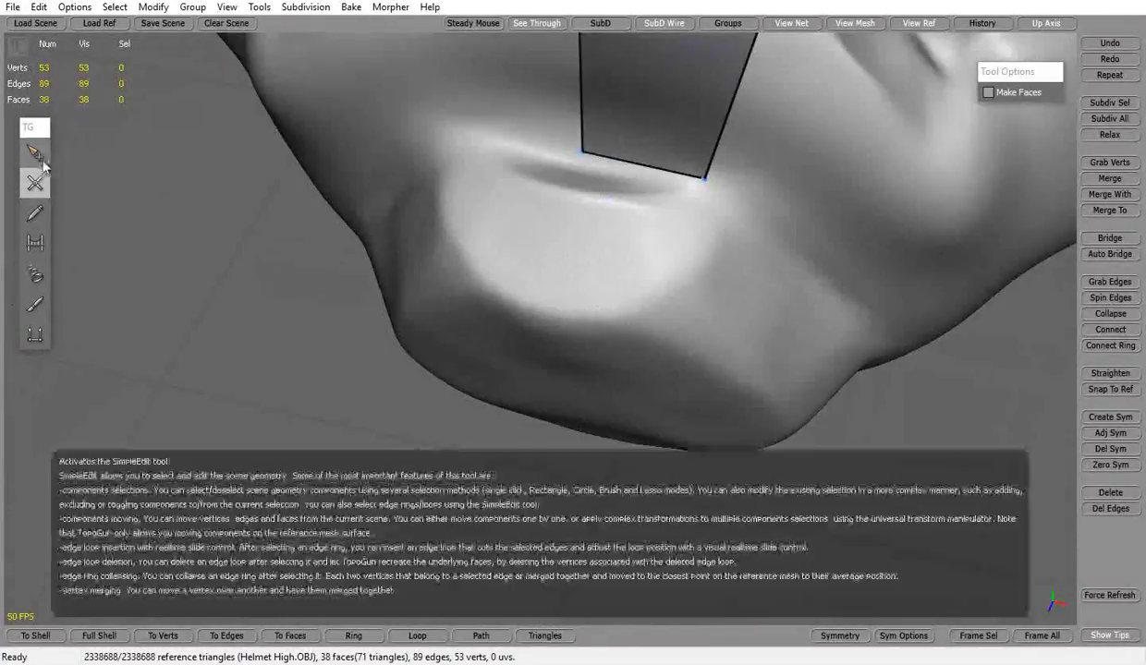
{"action": "left_click", "coordinate": [35, 154]}
{"action": "middle_click_drag", "start_coordinate": [369, 305], "coordinate": [531, 297]}
{"action": "key", "text": "c"}
{"action": "left_click_drag", "start_coordinate": [720, 300], "coordinate": [689, 354]}
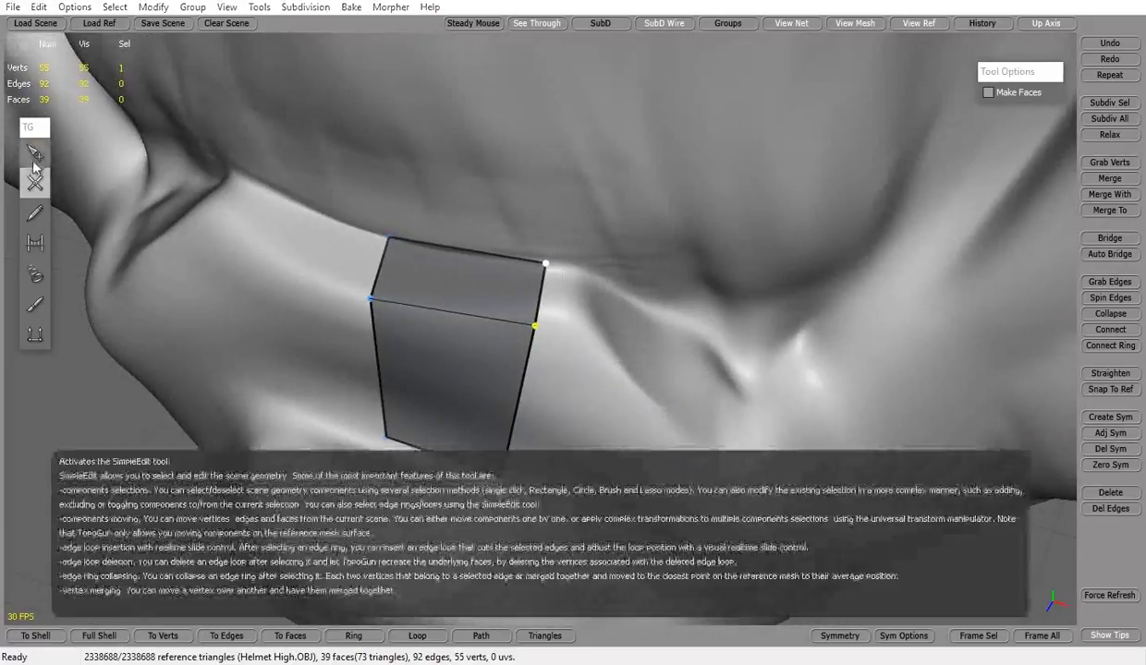
Extend the strip down from the corner with a new vertex and face on the chin.
{"action": "left_click", "coordinate": [35, 154]}
{"action": "mouse_move", "coordinate": [536, 315]}
{"action": "middle_mouse_down"}
{"action": "mouse_move", "coordinate": [680, 200]}
{"action": "mouse_move", "coordinate": [627, 335]}
{"action": "mouse_move", "coordinate": [483, 250]}
{"action": "mouse_move", "coordinate": [509, 256]}
{"action": "mouse_move", "coordinate": [622, 181]}
{"action": "mouse_move", "coordinate": [729, 217]}
{"action": "mouse_move", "coordinate": [550, 266]}
{"action": "mouse_move", "coordinate": [358, 402]}
{"action": "mouse_move", "coordinate": [518, 556]}
{"action": "middle_mouse_up"}
{"action": "key", "text": "c"}
{"action": "left_click", "coordinate": [518, 555]}
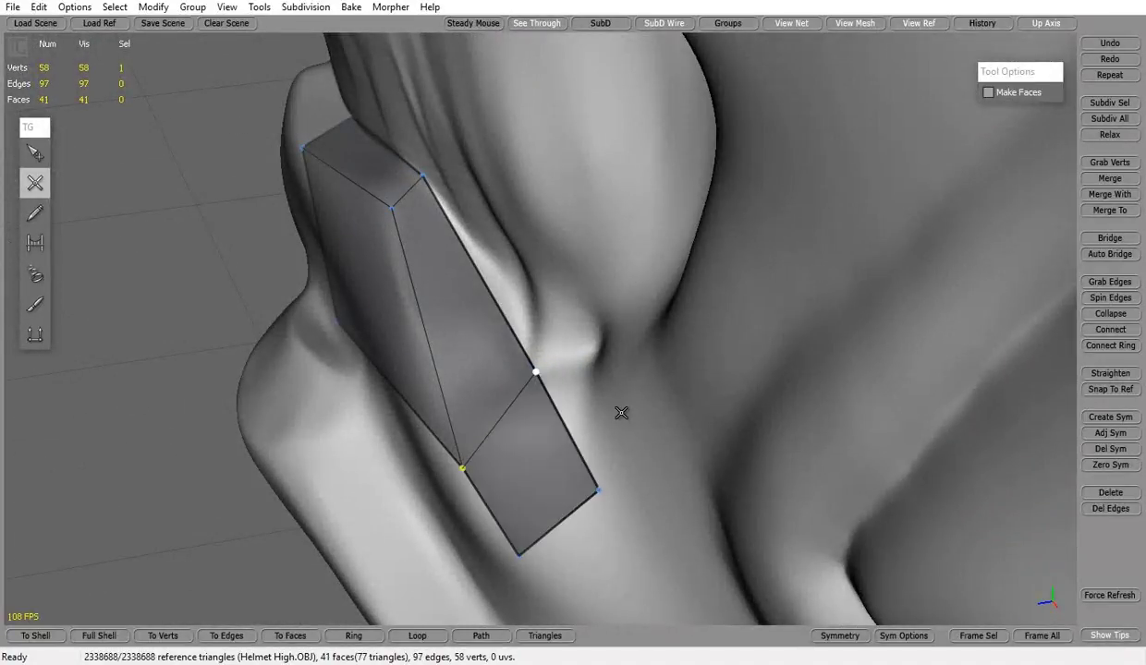
{"action": "middle_click_drag", "start_coordinate": [621, 413], "coordinate": [653, 512]}
{"action": "key", "text": "s"}
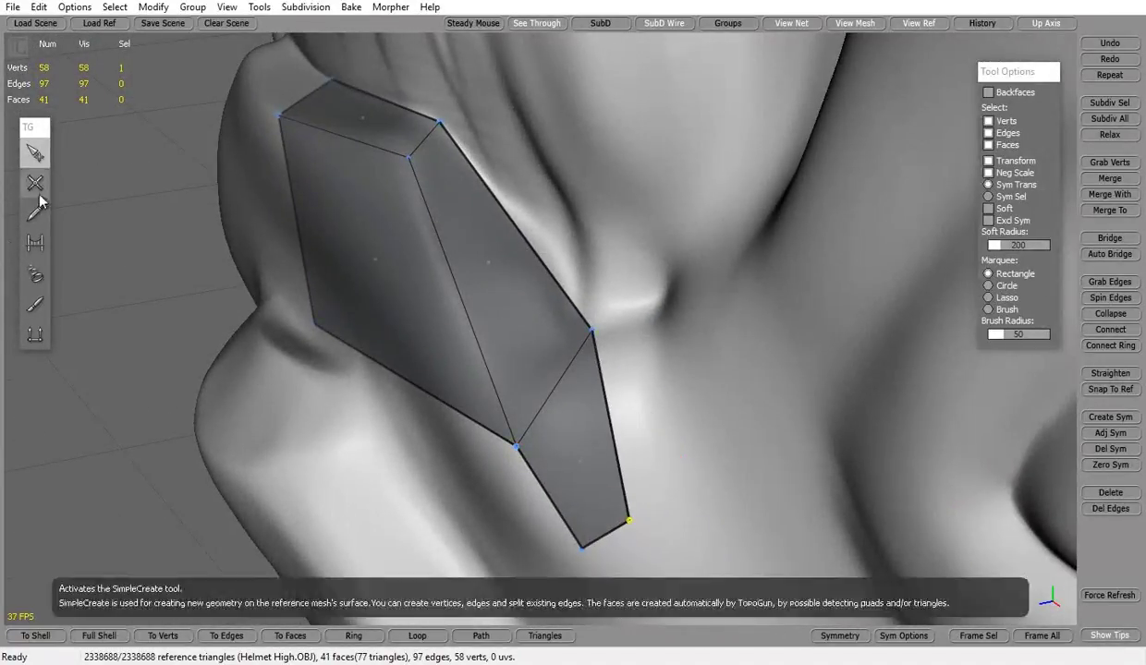
{"action": "left_click", "coordinate": [35, 182]}
{"action": "left_click", "coordinate": [689, 479]}
{"action": "left_click", "coordinate": [604, 324]}
{"action": "mouse_move", "coordinate": [604, 324]}
{"action": "middle_mouse_down"}
{"action": "mouse_move", "coordinate": [517, 388]}
{"action": "mouse_move", "coordinate": [388, 277]}
{"action": "middle_mouse_up"}
{"action": "left_click", "coordinate": [35, 153]}
Split the edge ring through the middle with Connect Ring and collapse the extra top edge.
{"action": "left_click", "coordinate": [1111, 341]}
{"action": "middle_click_drag", "start_coordinate": [702, 240], "coordinate": [559, 151]}
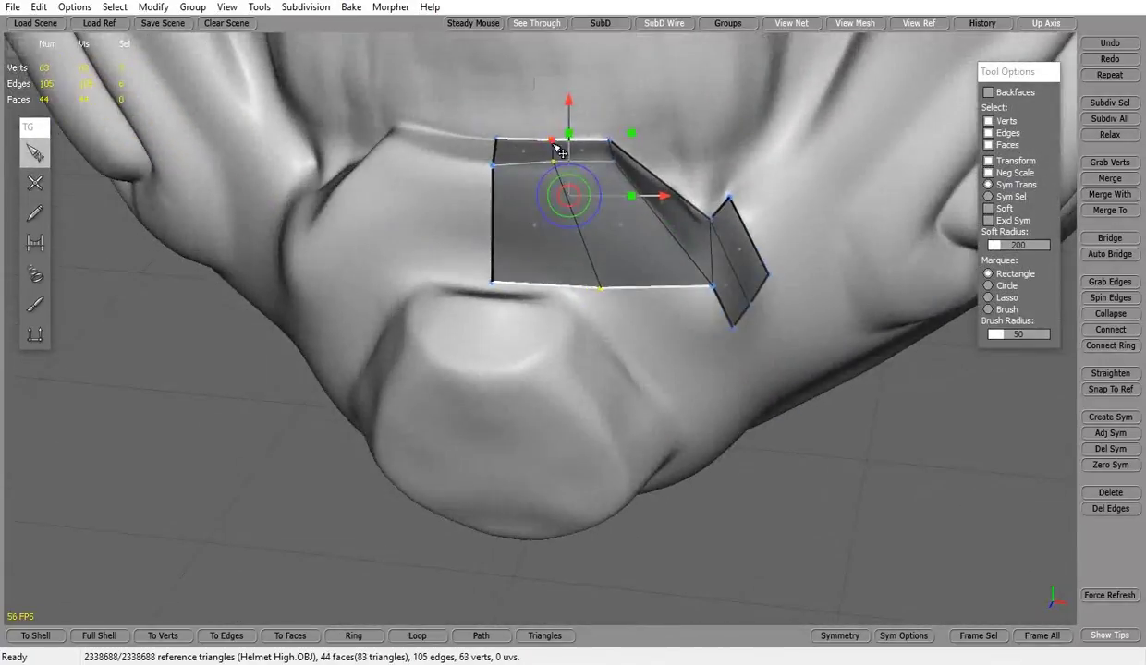
{"action": "left_click", "coordinate": [558, 149], "text": "ctrl+shift"}
{"action": "middle_click_drag", "start_coordinate": [583, 277], "coordinate": [476, 264]}
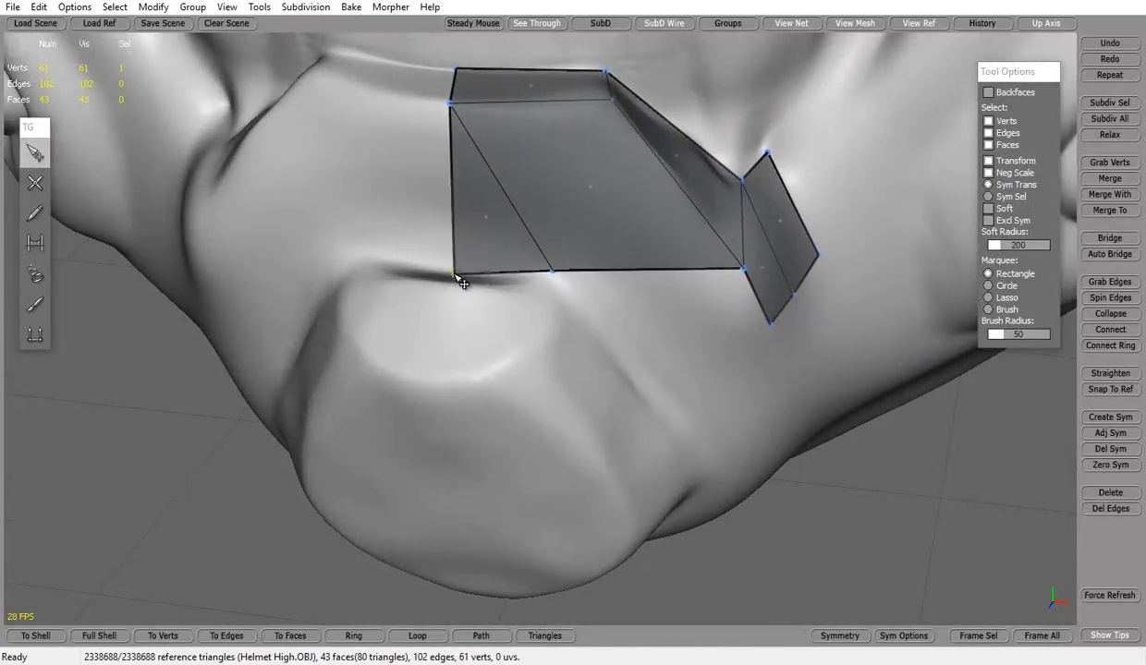
Build a new quad on the side of the chin.
{"action": "left_click", "coordinate": [35, 183]}
{"action": "left_click", "coordinate": [643, 392]}
{"action": "mouse_move", "coordinate": [644, 391]}
{"action": "middle_mouse_down"}
{"action": "mouse_move", "coordinate": [691, 243]}
{"action": "mouse_move", "coordinate": [434, 243]}
{"action": "middle_mouse_up"}
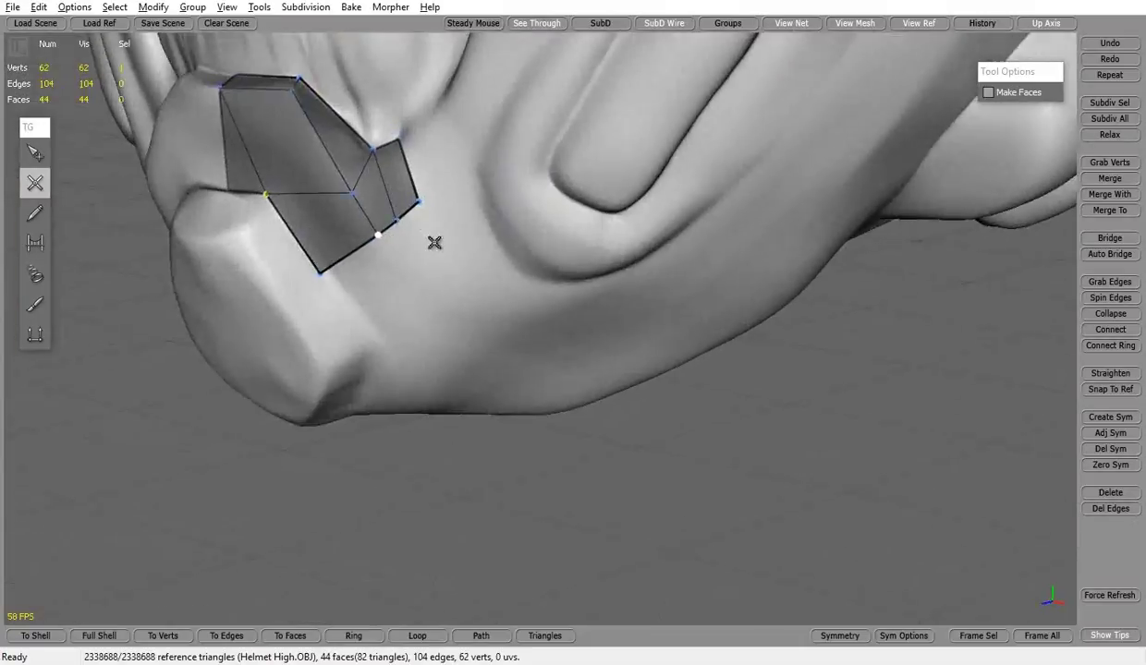
{"action": "scroll", "coordinate": [434, 243], "scroll_direction": "up", "scroll_amount": 3}
{"action": "left_click", "coordinate": [562, 263]}
{"action": "left_click", "coordinate": [413, 328]}
{"action": "left_click", "coordinate": [326, 200]}
Extend the quad strip around the hexagonal chin shape with several more faces.
{"action": "middle_click_drag", "start_coordinate": [622, 242], "coordinate": [546, 290]}
{"action": "left_click", "coordinate": [546, 290]}
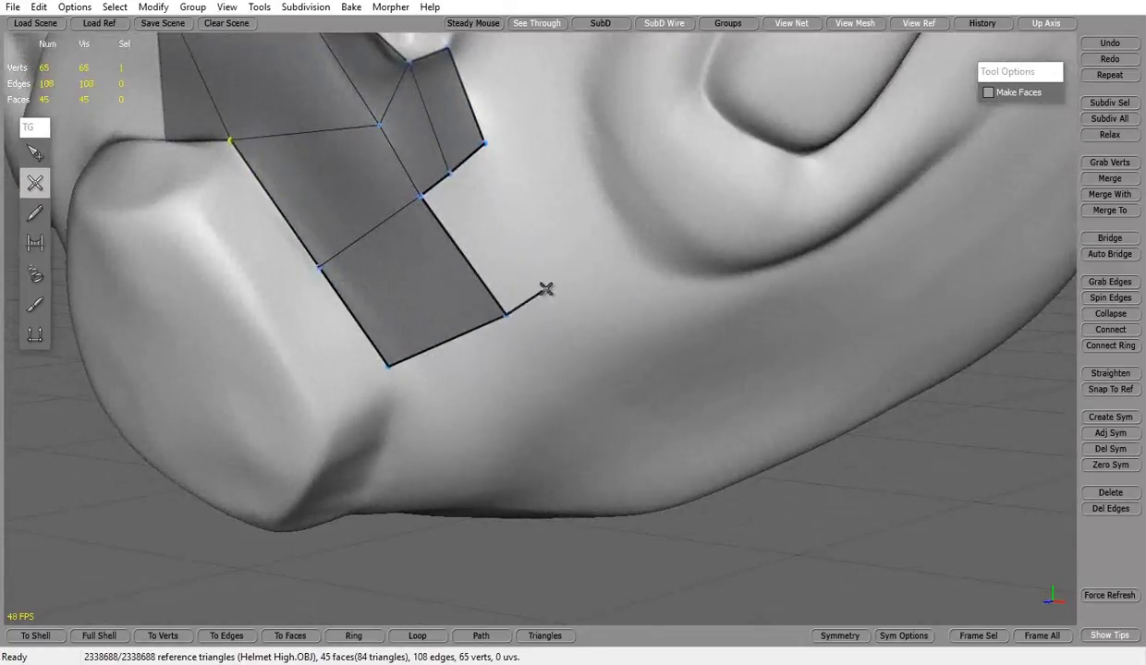
{"action": "left_click", "coordinate": [598, 260]}
{"action": "mouse_move", "coordinate": [598, 261]}
{"action": "middle_mouse_down"}
{"action": "mouse_move", "coordinate": [711, 184]}
{"action": "mouse_move", "coordinate": [545, 243]}
{"action": "mouse_move", "coordinate": [569, 199]}
{"action": "middle_mouse_up"}
{"action": "left_click", "coordinate": [653, 157]}
{"action": "middle_click_drag", "start_coordinate": [653, 156], "coordinate": [473, 248]}
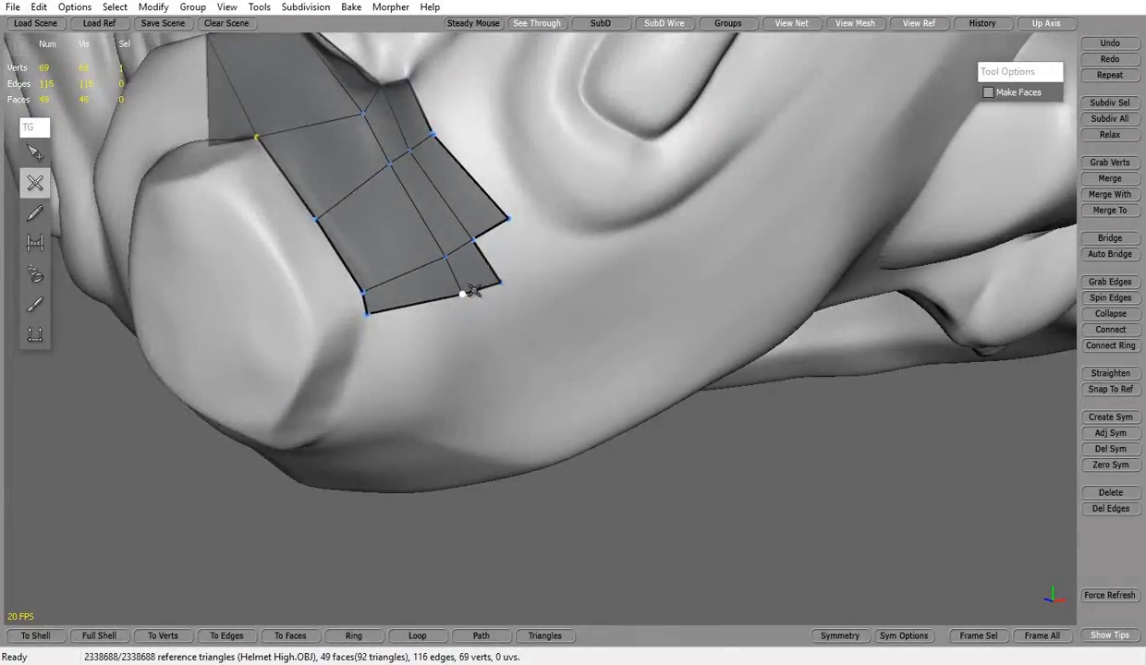
{"action": "left_click", "coordinate": [540, 263]}
{"action": "middle_click_drag", "start_coordinate": [540, 262], "coordinate": [545, 226]}
{"action": "left_click", "coordinate": [435, 264]}
{"action": "mouse_move", "coordinate": [434, 263]}
{"action": "middle_mouse_down"}
{"action": "mouse_move", "coordinate": [555, 266]}
{"action": "mouse_move", "coordinate": [521, 237]}
{"action": "mouse_move", "coordinate": [574, 220]}
{"action": "middle_mouse_up"}
{"action": "left_click", "coordinate": [555, 266]}
Add faces below the strip and fill the remaining gap to finish the bent strip.
{"action": "key", "text": "1"}
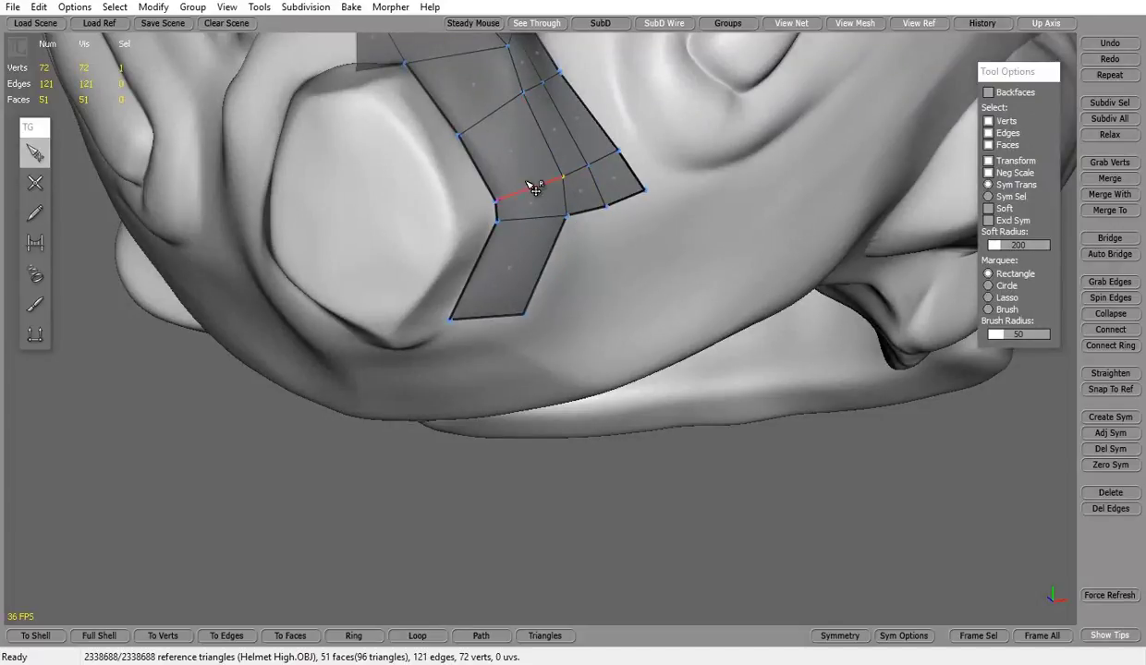
{"action": "key", "text": "2"}
{"action": "mouse_move", "coordinate": [606, 267]}
{"action": "middle_mouse_down"}
{"action": "mouse_move", "coordinate": [509, 230]}
{"action": "mouse_move", "coordinate": [604, 220]}
{"action": "mouse_move", "coordinate": [642, 278]}
{"action": "mouse_move", "coordinate": [607, 208]}
{"action": "middle_mouse_up"}
{"action": "left_click", "coordinate": [509, 230]}
{"action": "left_click", "coordinate": [627, 268]}
{"action": "middle_click_drag", "start_coordinate": [628, 268], "coordinate": [627, 243]}
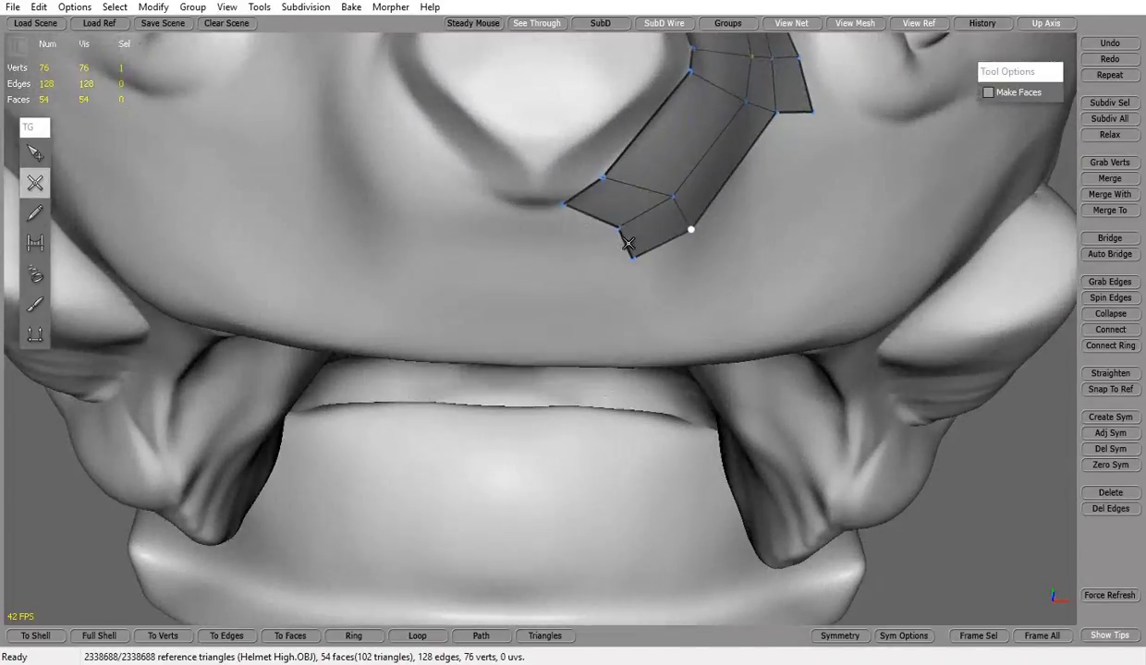
{"action": "left_click", "coordinate": [534, 204]}
{"action": "mouse_move", "coordinate": [533, 204]}
{"action": "middle_mouse_down"}
{"action": "mouse_move", "coordinate": [695, 233]}
{"action": "mouse_move", "coordinate": [581, 286]}
{"action": "mouse_move", "coordinate": [560, 310]}
{"action": "middle_mouse_up"}
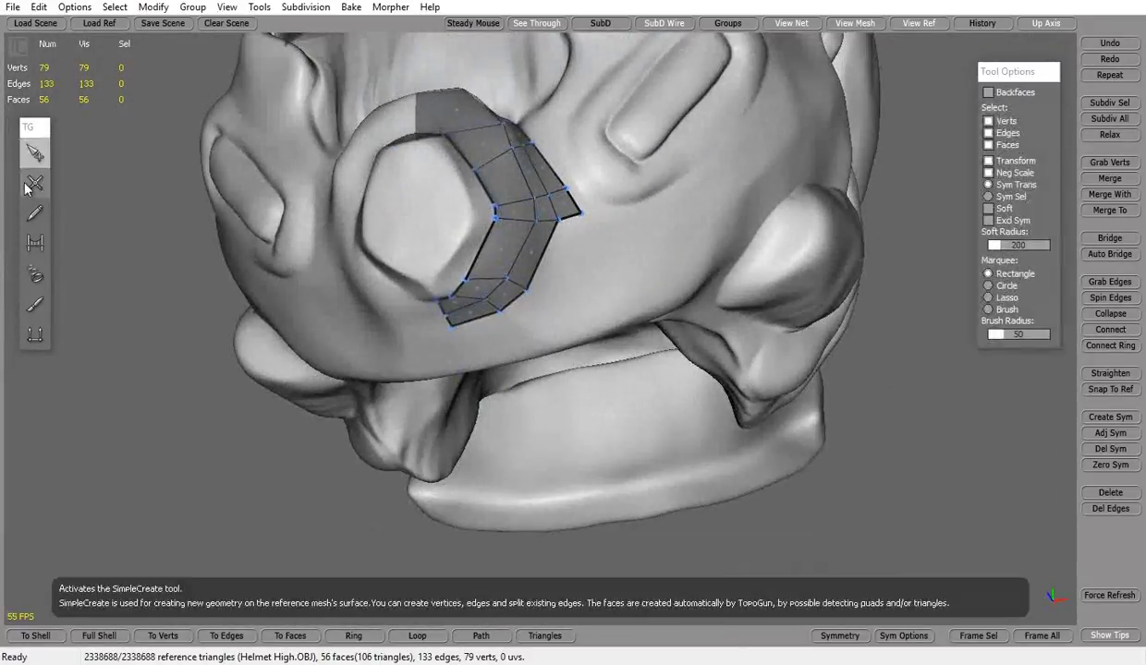
Add one more vertex and face to the chin strip, then frame the strip from a lower front angle.
{"action": "scroll", "coordinate": [577, 208], "scroll_direction": "up", "scroll_amount": 5}
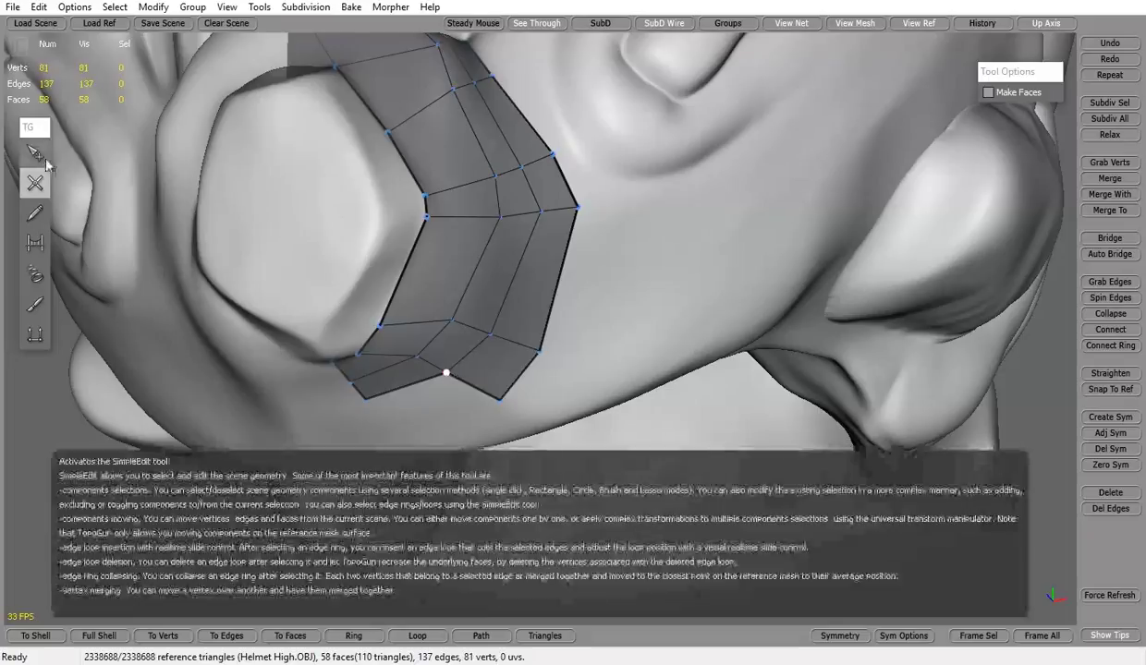
{"action": "left_click", "coordinate": [35, 152]}
{"action": "left_click", "coordinate": [35, 183]}
{"action": "left_click", "coordinate": [500, 305]}
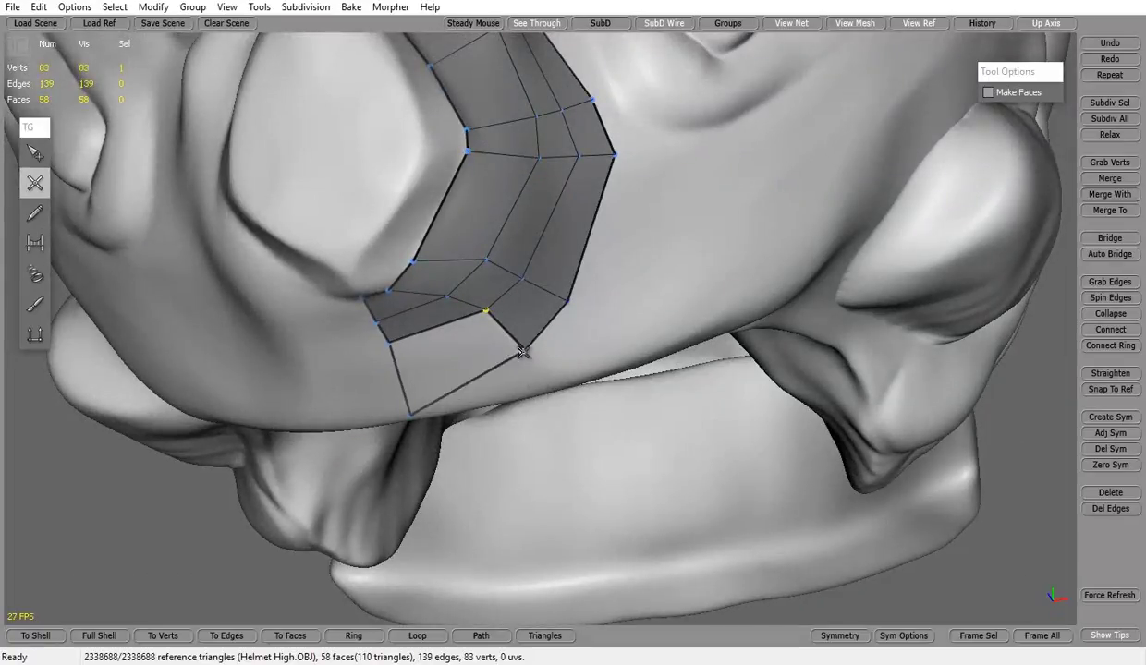
{"action": "key", "text": "q"}
{"action": "mouse_move", "coordinate": [543, 389]}
{"action": "middle_mouse_down"}
{"action": "mouse_move", "coordinate": [596, 274]}
{"action": "mouse_move", "coordinate": [655, 360]}
{"action": "middle_mouse_up"}
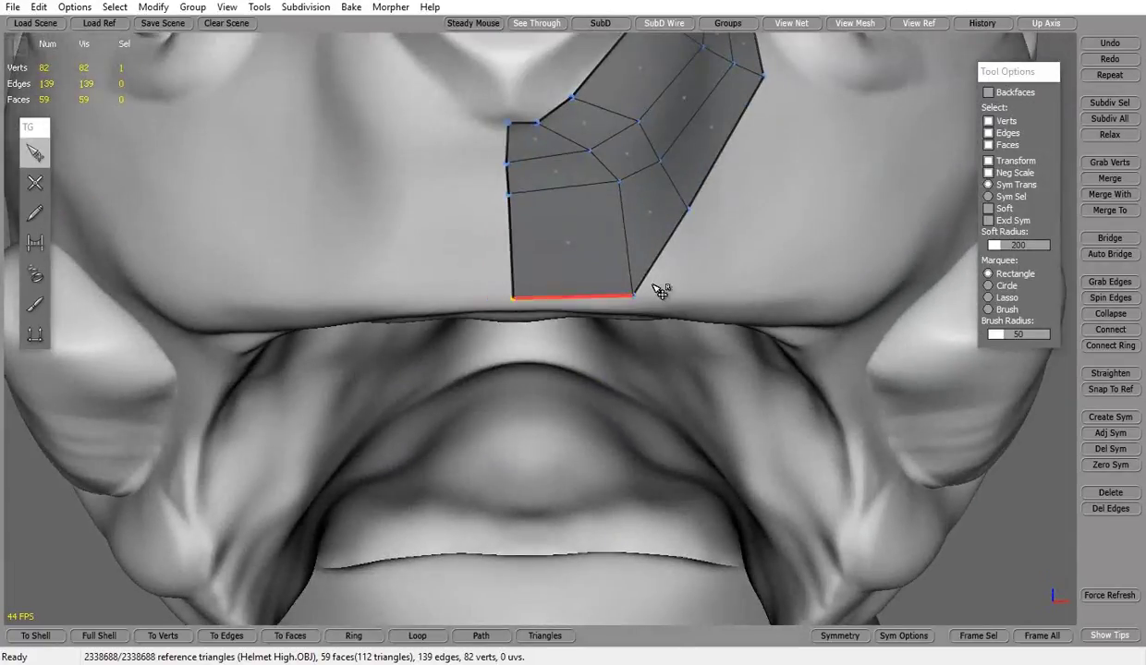
{"action": "scroll", "coordinate": [584, 309], "scroll_direction": "up", "scroll_amount": 3}
{"action": "scroll", "coordinate": [585, 308], "scroll_direction": "down", "scroll_amount": 5}
{"action": "mouse_move", "coordinate": [493, 217]}
{"action": "middle_mouse_down"}
{"action": "mouse_move", "coordinate": [655, 266]}
{"action": "mouse_move", "coordinate": [520, 249]}
{"action": "mouse_move", "coordinate": [819, 302]}
{"action": "middle_mouse_up"}
{"action": "scroll", "coordinate": [818, 302], "scroll_direction": "up", "scroll_amount": 5}
Start a new strip on the cheek, placing vertices and closing its first faces.
{"action": "left_click", "coordinate": [35, 183]}
{"action": "left_click", "coordinate": [317, 492]}
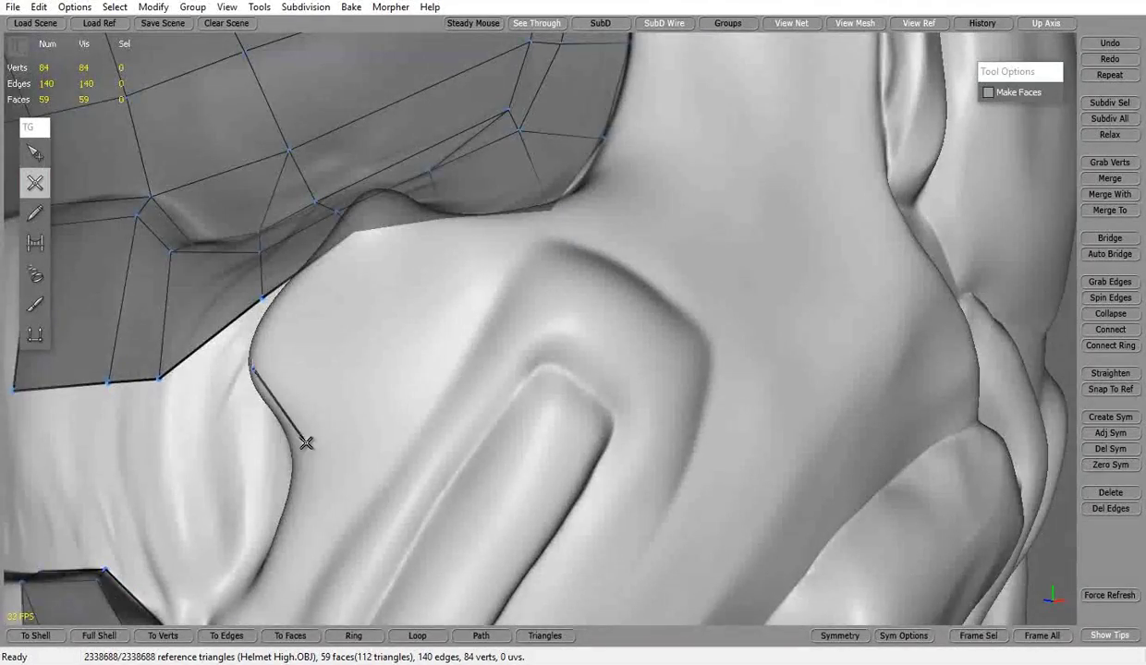
{"action": "left_click", "coordinate": [369, 560]}
{"action": "left_click", "coordinate": [520, 357]}
{"action": "mouse_move", "coordinate": [480, 400]}
{"action": "middle_mouse_down"}
{"action": "mouse_move", "coordinate": [631, 435]}
{"action": "mouse_move", "coordinate": [353, 256]}
{"action": "mouse_move", "coordinate": [588, 426]}
{"action": "mouse_move", "coordinate": [792, 302]}
{"action": "mouse_move", "coordinate": [609, 293]}
{"action": "mouse_move", "coordinate": [554, 332]}
{"action": "mouse_move", "coordinate": [465, 199]}
{"action": "mouse_move", "coordinate": [421, 322]}
{"action": "mouse_move", "coordinate": [770, 185]}
{"action": "middle_mouse_up"}
{"action": "key", "text": "q"}
{"action": "key", "text": "w"}
{"action": "left_click", "coordinate": [575, 359]}
{"action": "left_click", "coordinate": [420, 345]}
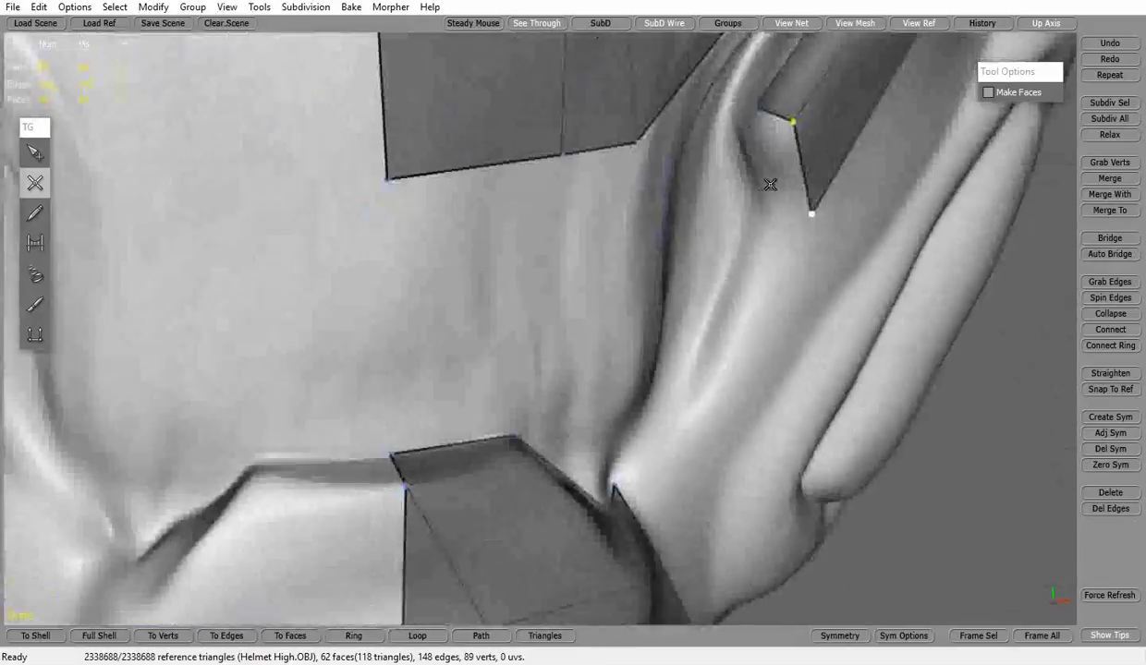
Extend the cheek strip with two more faces further along the cheek.
{"action": "scroll", "coordinate": [627, 302], "scroll_direction": "down", "scroll_amount": 3}
{"action": "left_click", "coordinate": [596, 276]}
{"action": "left_click", "coordinate": [622, 273]}
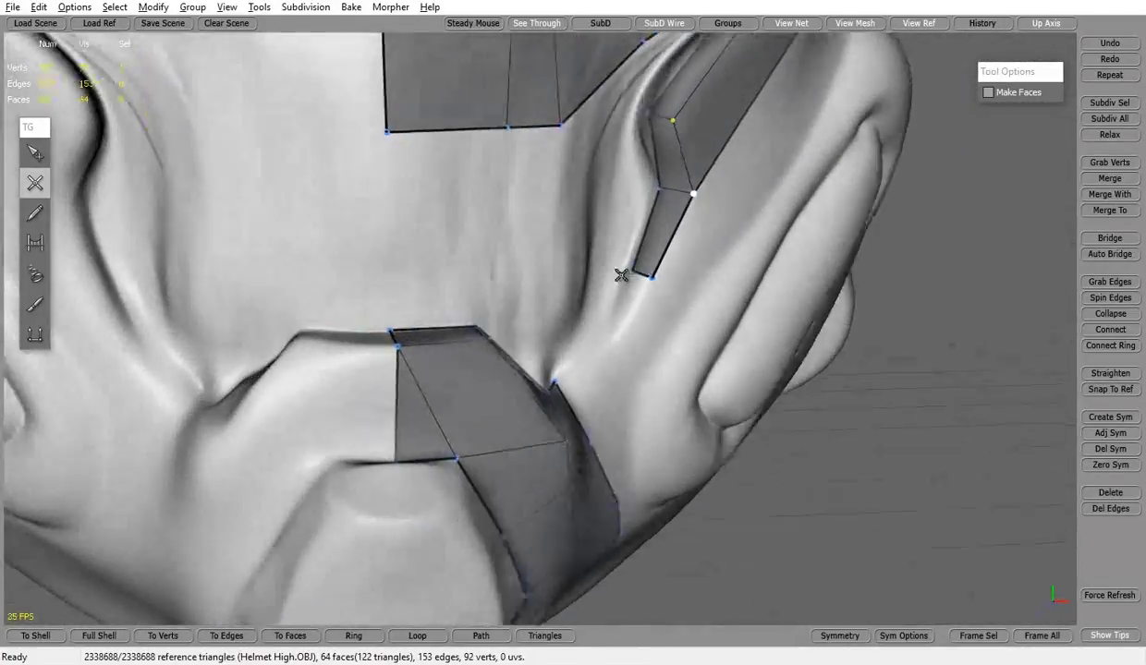
{"action": "scroll", "coordinate": [662, 360], "scroll_direction": "up", "scroll_amount": 3}
{"action": "left_click", "coordinate": [662, 359]}
{"action": "left_click", "coordinate": [695, 269]}
{"action": "scroll", "coordinate": [481, 282], "scroll_direction": "down", "scroll_amount": 3}
{"action": "scroll", "coordinate": [480, 286], "scroll_direction": "up", "scroll_amount": 3}
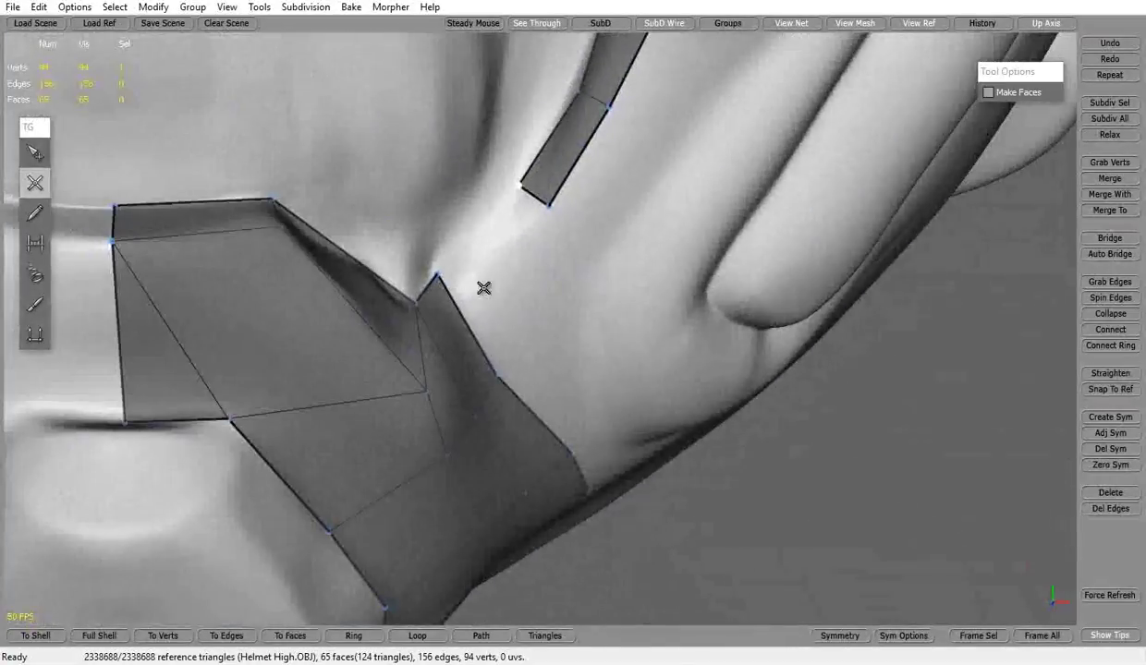
{"action": "scroll", "coordinate": [502, 247], "scroll_direction": "down", "scroll_amount": 3}
{"action": "scroll", "coordinate": [509, 366], "scroll_direction": "up", "scroll_amount": 3}
Select the edge ring across the cheek strip and add a loop with Connect Ring.
{"action": "key", "text": "s"}
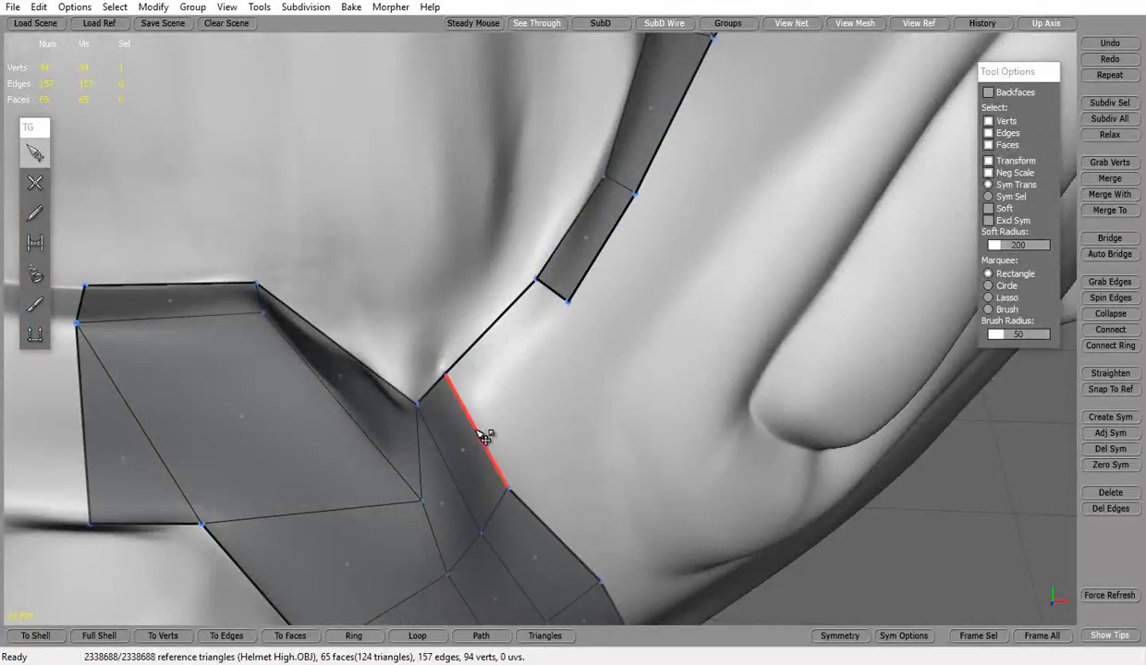
{"action": "left_click", "coordinate": [486, 435], "text": "shift"}
{"action": "left_click", "coordinate": [1122, 341]}
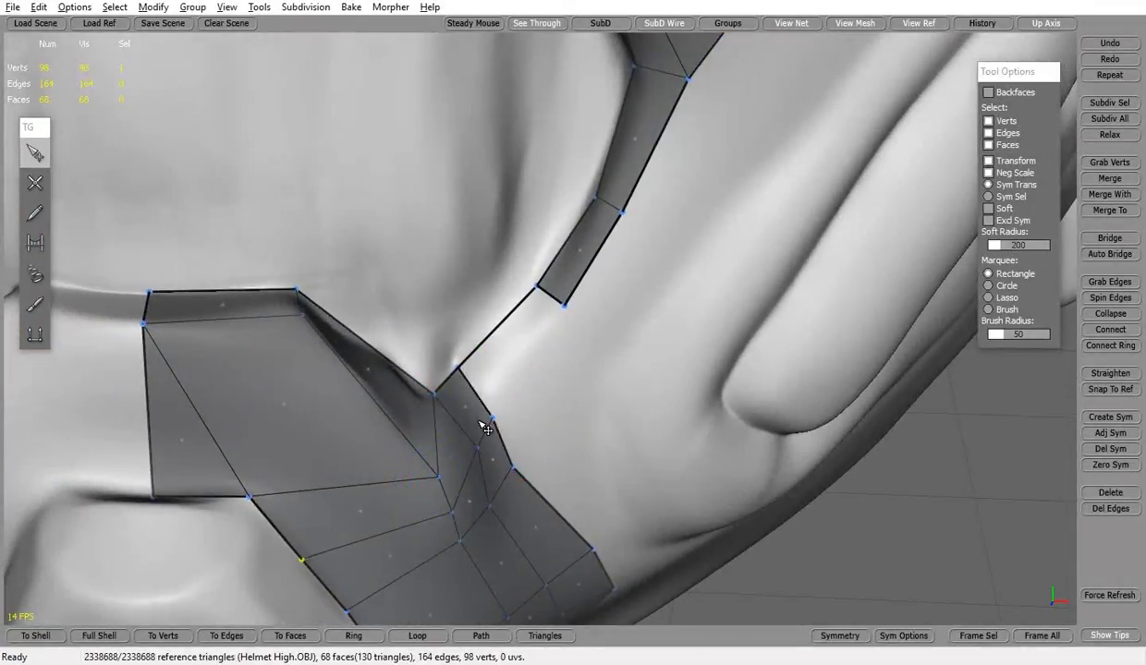
Add vertices and faces beside the cheek strip to widen the cheek mesh.
{"action": "key", "text": "q"}
{"action": "mouse_move", "coordinate": [546, 460]}
{"action": "middle_mouse_down"}
{"action": "mouse_move", "coordinate": [839, 402]}
{"action": "mouse_move", "coordinate": [722, 293]}
{"action": "mouse_move", "coordinate": [454, 344]}
{"action": "mouse_move", "coordinate": [609, 363]}
{"action": "middle_mouse_up"}
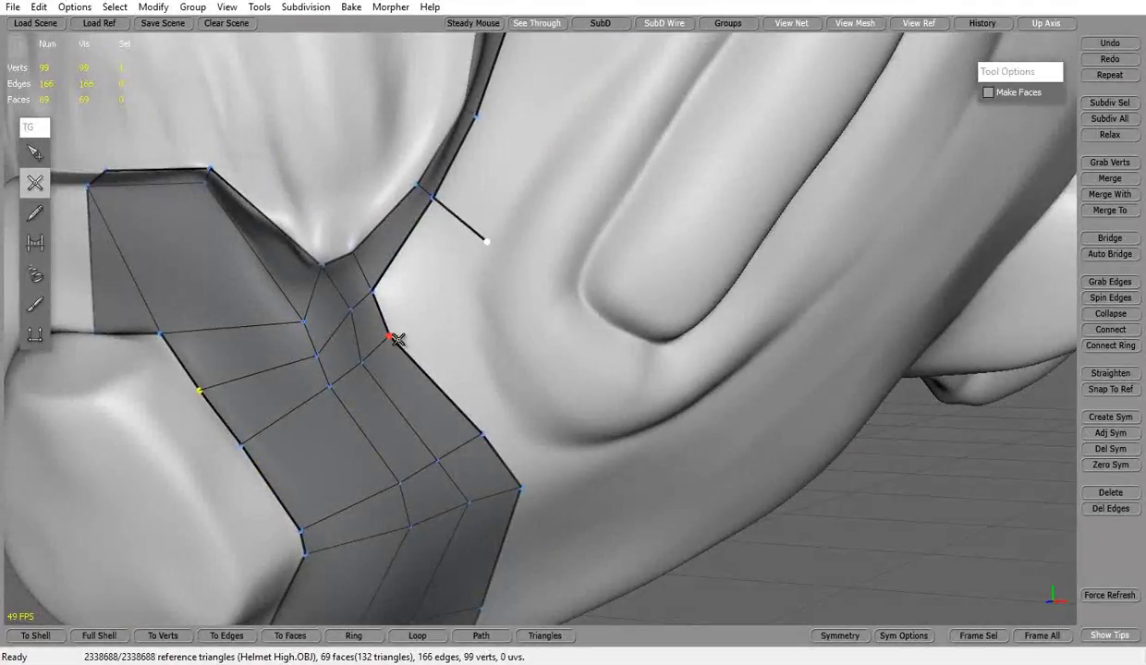
{"action": "left_click", "coordinate": [491, 425]}
{"action": "mouse_move", "coordinate": [600, 293]}
{"action": "middle_mouse_down"}
{"action": "mouse_move", "coordinate": [609, 266]}
{"action": "mouse_move", "coordinate": [502, 336]}
{"action": "mouse_move", "coordinate": [455, 386]}
{"action": "mouse_move", "coordinate": [513, 284]}
{"action": "mouse_move", "coordinate": [427, 460]}
{"action": "mouse_move", "coordinate": [460, 410]}
{"action": "mouse_move", "coordinate": [588, 281]}
{"action": "middle_mouse_up"}
{"action": "left_click", "coordinate": [456, 386]}
{"action": "left_click", "coordinate": [589, 281]}
{"action": "left_click", "coordinate": [495, 329]}
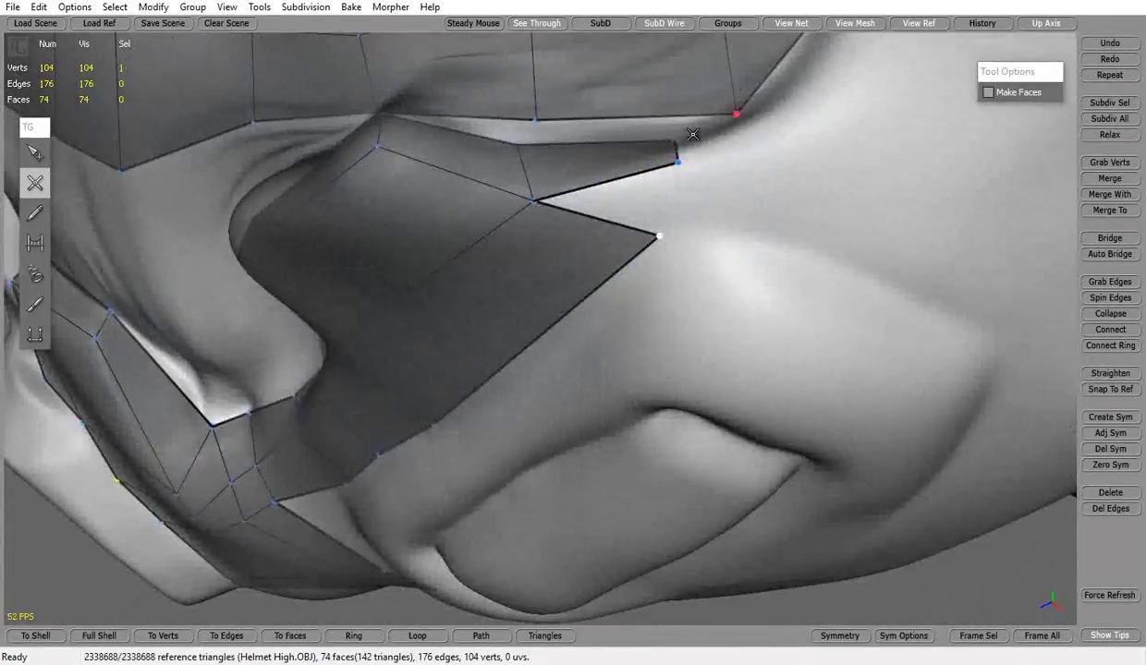
Split the selected cheek edge ring with another Connect Ring loop.
{"action": "mouse_move", "coordinate": [495, 329]}
{"action": "middle_mouse_down"}
{"action": "mouse_move", "coordinate": [762, 215]}
{"action": "mouse_move", "coordinate": [635, 190]}
{"action": "mouse_move", "coordinate": [388, 325]}
{"action": "middle_mouse_up"}
{"action": "key", "text": "1"}
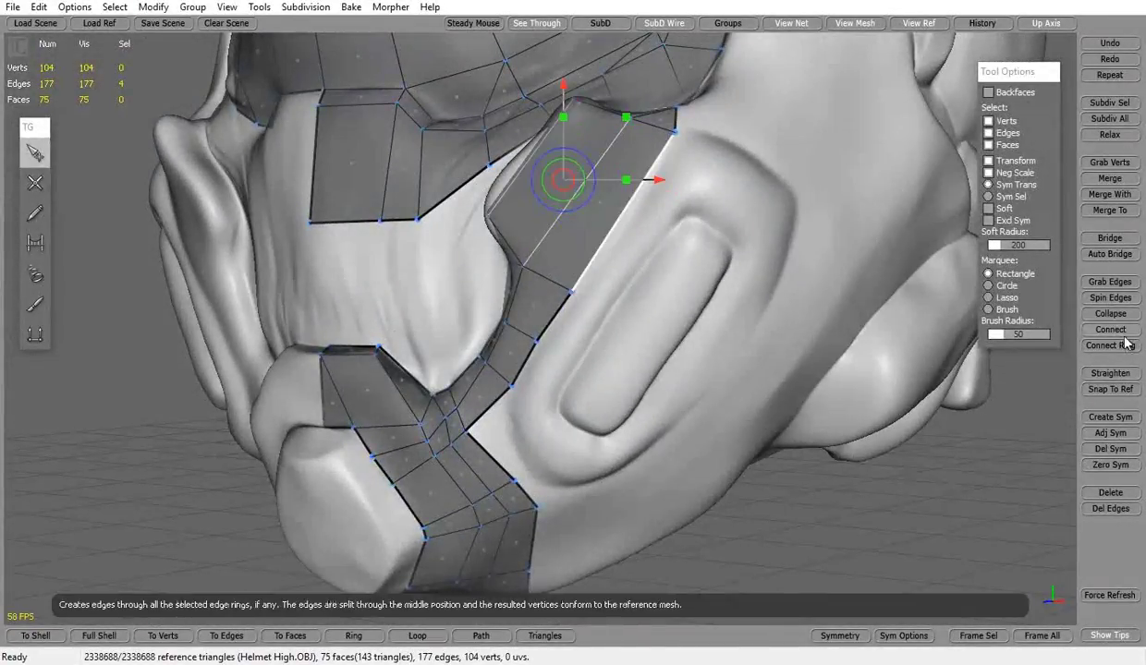
{"action": "left_click", "coordinate": [1126, 343]}
{"action": "mouse_move", "coordinate": [622, 282]}
{"action": "middle_mouse_down"}
{"action": "mouse_move", "coordinate": [852, 404]}
{"action": "mouse_move", "coordinate": [568, 267]}
{"action": "mouse_move", "coordinate": [597, 297]}
{"action": "mouse_move", "coordinate": [547, 259]}
{"action": "mouse_move", "coordinate": [473, 292]}
{"action": "mouse_move", "coordinate": [512, 340]}
{"action": "mouse_move", "coordinate": [545, 242]}
{"action": "mouse_move", "coordinate": [619, 264]}
{"action": "middle_mouse_up"}
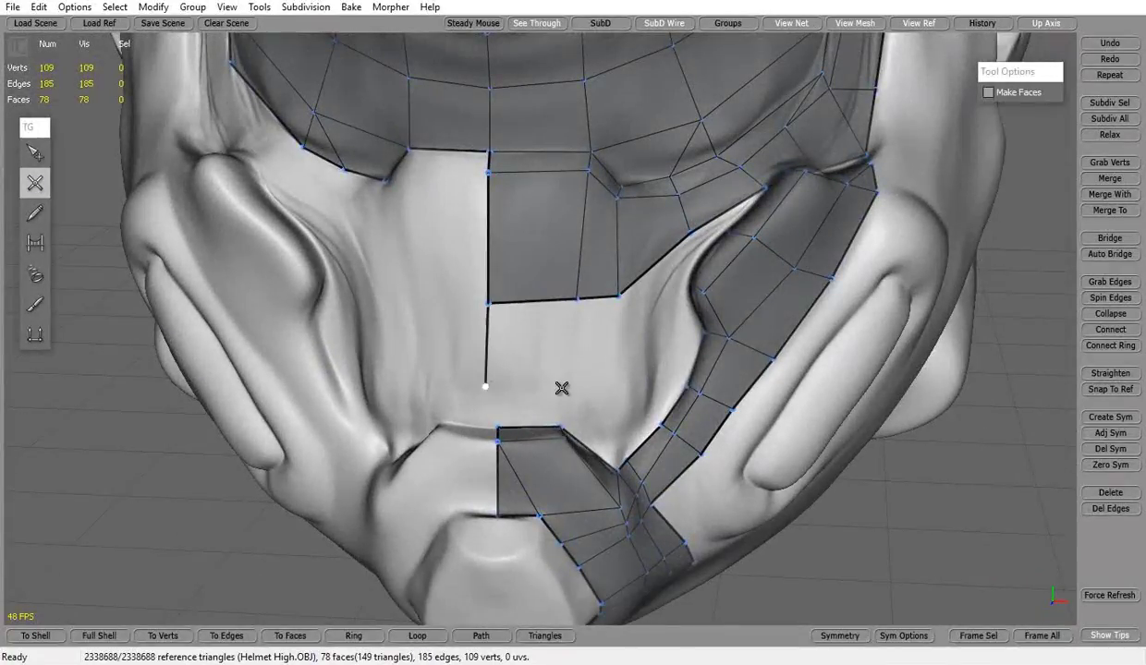
Add two quads directly below the centre patch.
{"action": "left_click", "coordinate": [561, 388]}
{"action": "mouse_move", "coordinate": [561, 388]}
{"action": "middle_mouse_down"}
{"action": "mouse_move", "coordinate": [502, 332]}
{"action": "mouse_move", "coordinate": [575, 404]}
{"action": "mouse_move", "coordinate": [483, 394]}
{"action": "mouse_move", "coordinate": [522, 344]}
{"action": "mouse_move", "coordinate": [729, 388]}
{"action": "mouse_move", "coordinate": [462, 324]}
{"action": "mouse_move", "coordinate": [337, 316]}
{"action": "middle_mouse_up"}
{"action": "left_click", "coordinate": [576, 404]}
{"action": "key", "text": "1"}
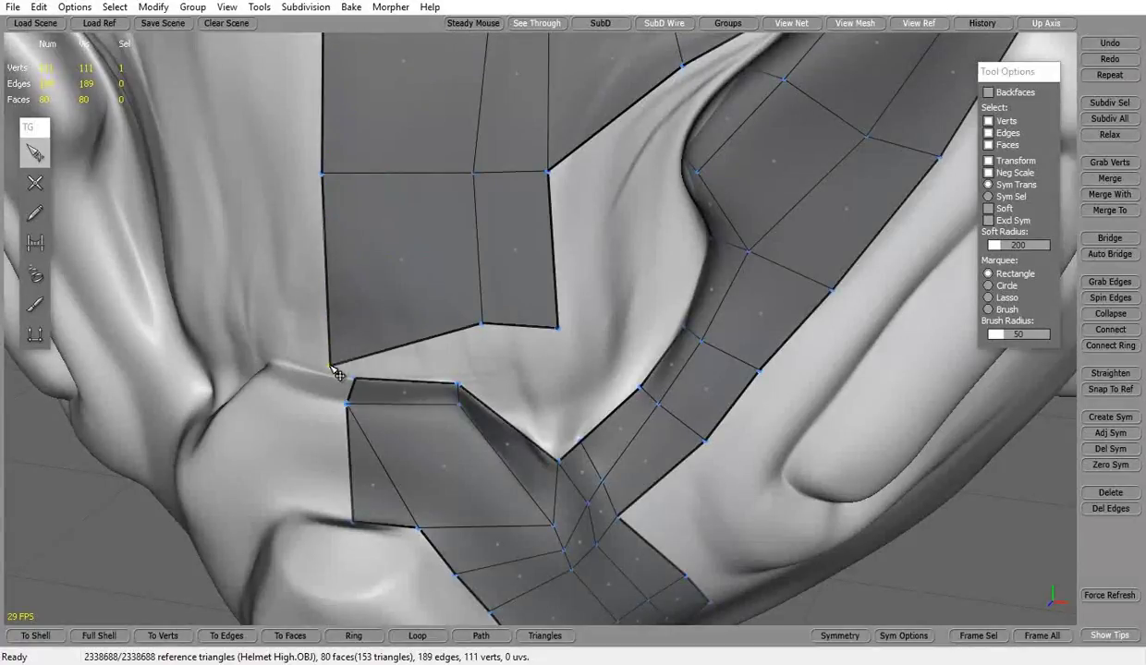
{"action": "mouse_move", "coordinate": [574, 377]}
{"action": "middle_mouse_down"}
{"action": "mouse_move", "coordinate": [578, 289]}
{"action": "mouse_move", "coordinate": [540, 394]}
{"action": "middle_mouse_up"}
Place further vertices and faces to fill the centre area.
{"action": "key", "text": "2"}
{"action": "left_click", "coordinate": [540, 393]}
{"action": "left_click", "coordinate": [626, 243]}
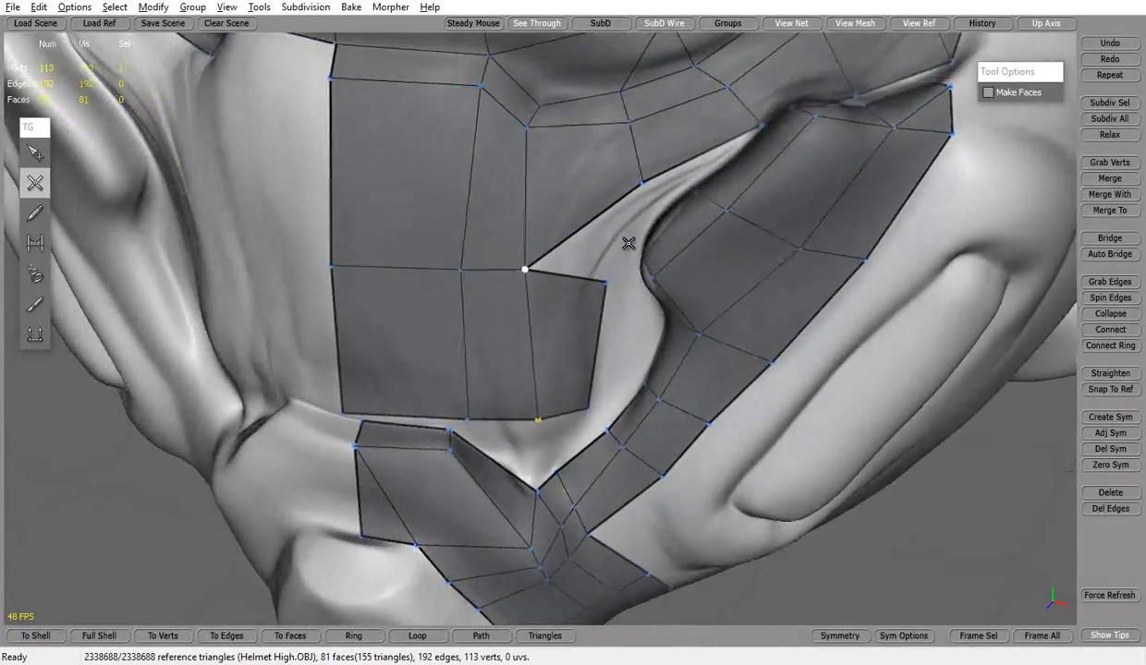
{"action": "mouse_move", "coordinate": [626, 243]}
{"action": "middle_mouse_down"}
{"action": "mouse_move", "coordinate": [589, 311]}
{"action": "mouse_move", "coordinate": [809, 192]}
{"action": "mouse_move", "coordinate": [734, 309]}
{"action": "mouse_move", "coordinate": [698, 227]}
{"action": "mouse_move", "coordinate": [712, 317]}
{"action": "middle_mouse_up"}
{"action": "left_click", "coordinate": [590, 311]}
{"action": "left_click", "coordinate": [729, 283]}
{"action": "scroll", "coordinate": [735, 226], "scroll_direction": "up", "scroll_amount": 2}
Close the remaining gap at the chin junction with a new face.
{"action": "key", "text": "s"}
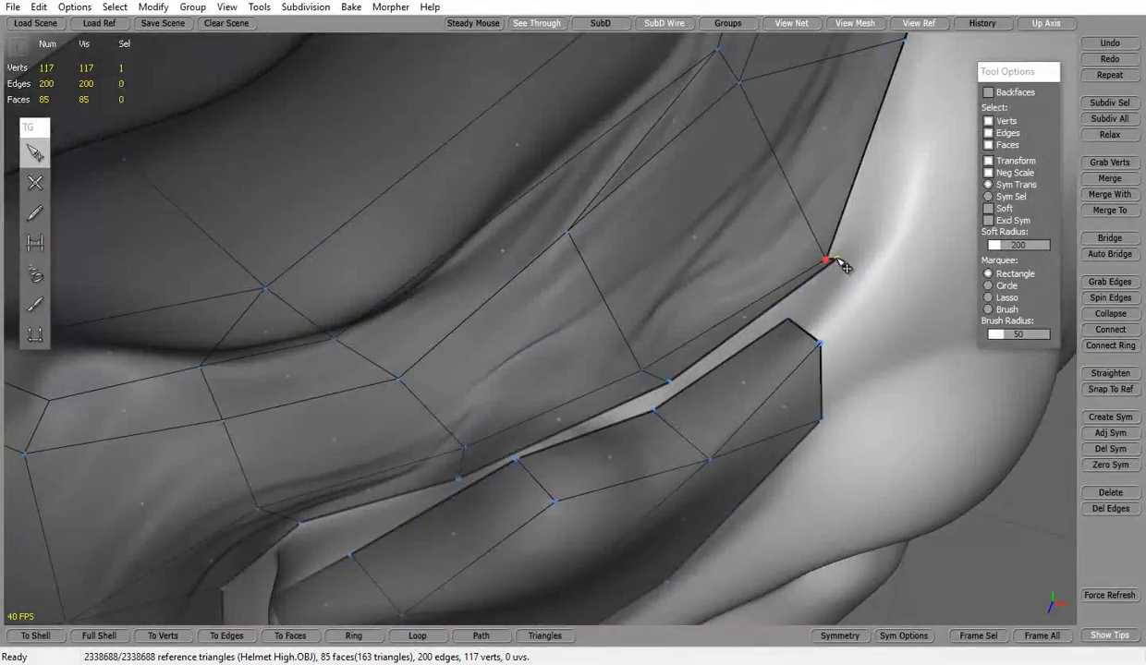
{"action": "mouse_move", "coordinate": [826, 256]}
{"action": "middle_mouse_down"}
{"action": "mouse_move", "coordinate": [742, 312]}
{"action": "mouse_move", "coordinate": [644, 345]}
{"action": "mouse_move", "coordinate": [731, 379]}
{"action": "mouse_move", "coordinate": [493, 319]}
{"action": "middle_mouse_up"}
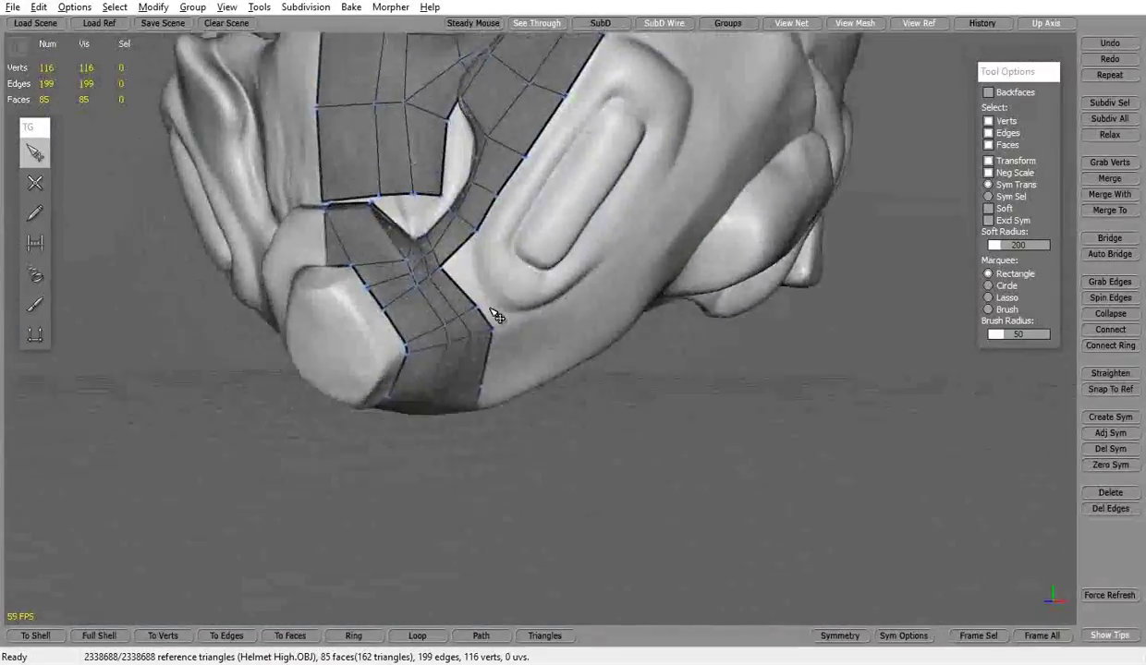
{"action": "scroll", "coordinate": [494, 320], "scroll_direction": "up", "scroll_amount": 3}
{"action": "key", "text": "c"}
{"action": "left_click", "coordinate": [391, 96]}
{"action": "middle_click_drag", "start_coordinate": [392, 96], "coordinate": [426, 222]}
Connect two sets of chin-junction edges through their midpoints and collapse a stray edge.
{"action": "key", "text": "s"}
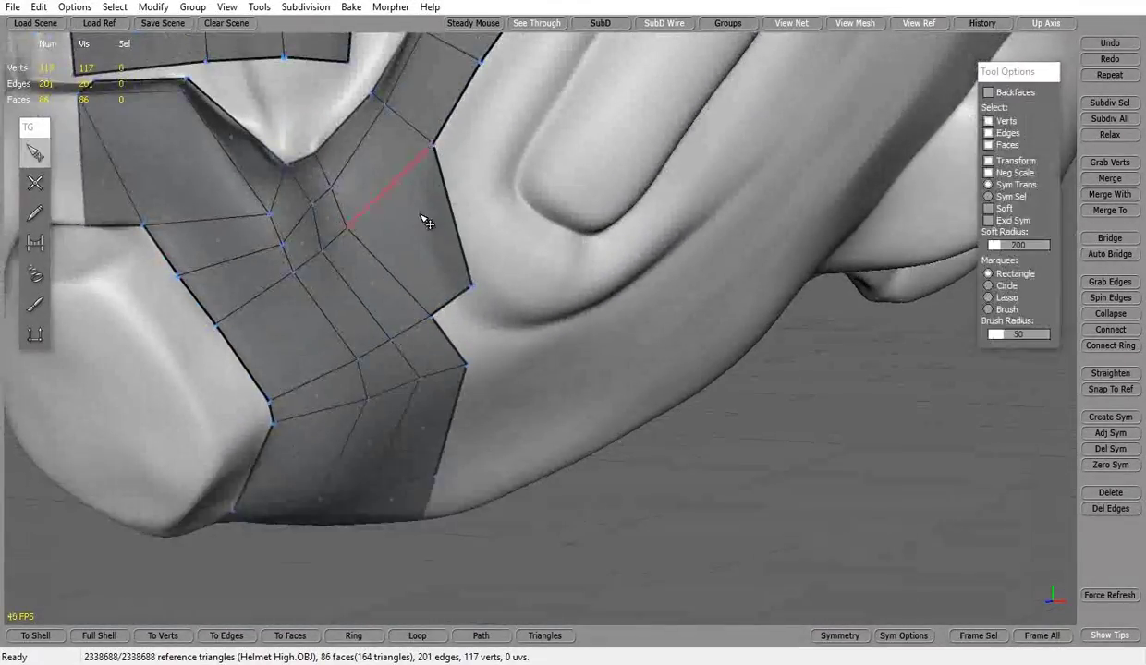
{"action": "left_click", "coordinate": [1109, 329]}
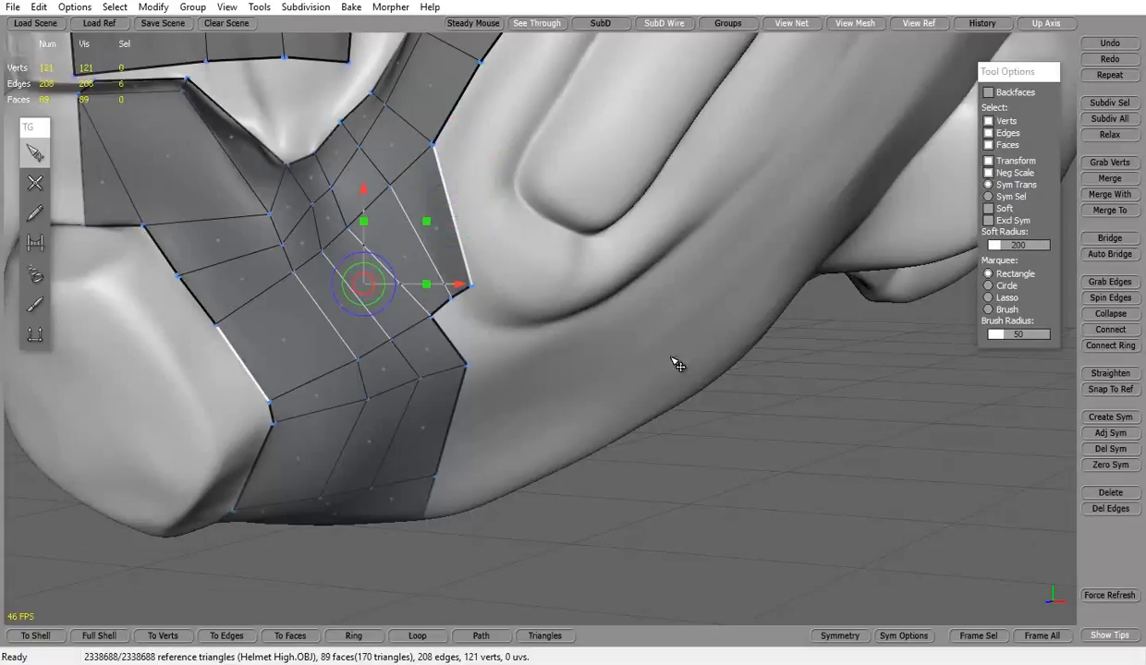
{"action": "left_click", "coordinate": [1109, 328]}
{"action": "key", "text": "c"}
Delete the surplus boundary edge along with its stray vertices and faces.
{"action": "middle_click_drag", "start_coordinate": [433, 182], "coordinate": [509, 202]}
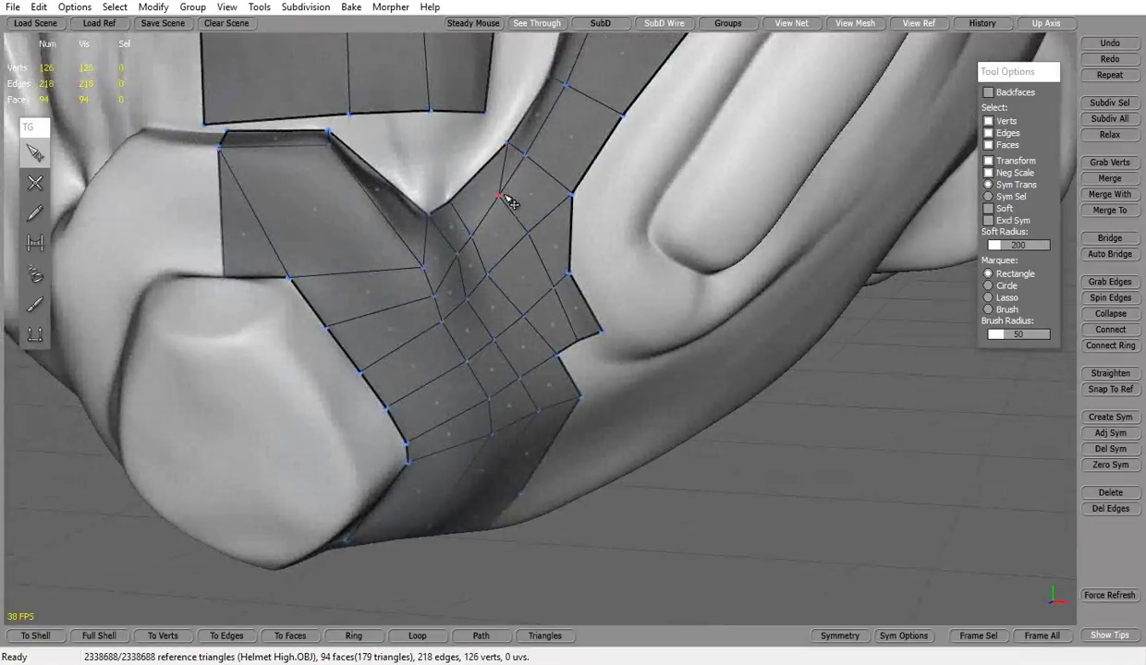
{"action": "middle_click_drag", "start_coordinate": [569, 225], "coordinate": [576, 249]}
{"action": "left_click", "coordinate": [538, 260], "text": "ctrl"}
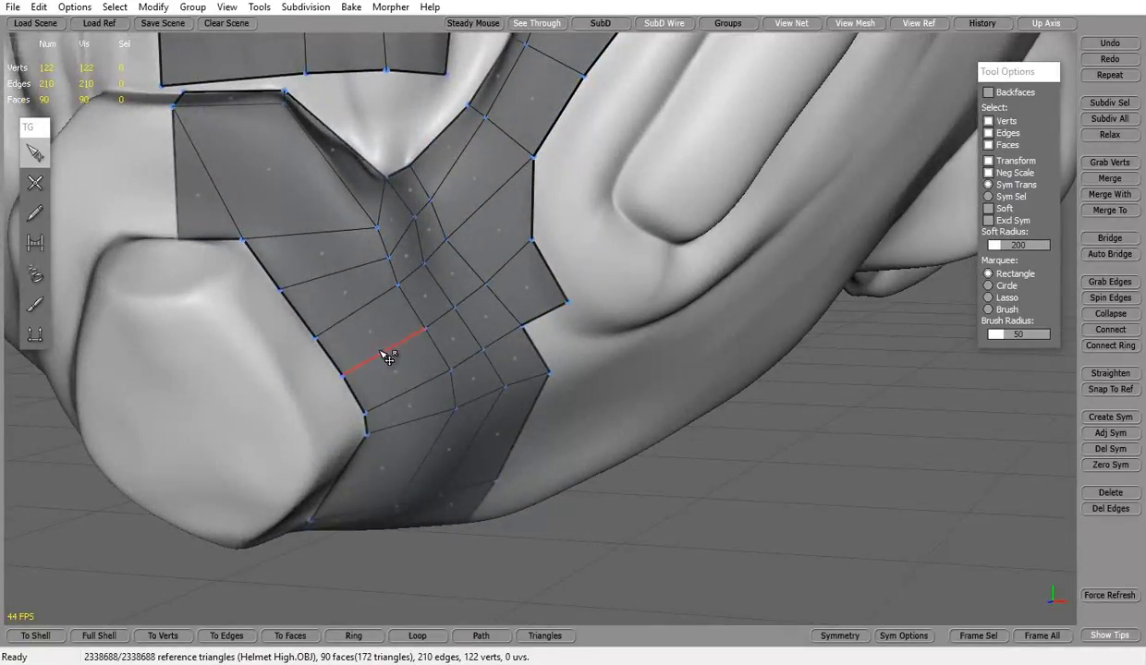
{"action": "key", "text": "Delete"}
{"action": "mouse_move", "coordinate": [442, 283]}
{"action": "middle_mouse_down"}
{"action": "mouse_move", "coordinate": [621, 276]}
{"action": "mouse_move", "coordinate": [504, 290]}
{"action": "mouse_move", "coordinate": [465, 334]}
{"action": "middle_mouse_up"}
Draw a new edge on the cheek starting from an existing vertex.
{"action": "key", "text": "k"}
{"action": "mouse_move", "coordinate": [500, 399]}
{"action": "middle_mouse_down"}
{"action": "mouse_move", "coordinate": [456, 282]}
{"action": "mouse_move", "coordinate": [423, 314]}
{"action": "mouse_move", "coordinate": [396, 186]}
{"action": "mouse_move", "coordinate": [327, 277]}
{"action": "mouse_move", "coordinate": [475, 291]}
{"action": "middle_mouse_up"}
{"action": "left_click", "coordinate": [353, 248]}
{"action": "left_click", "coordinate": [424, 314]}
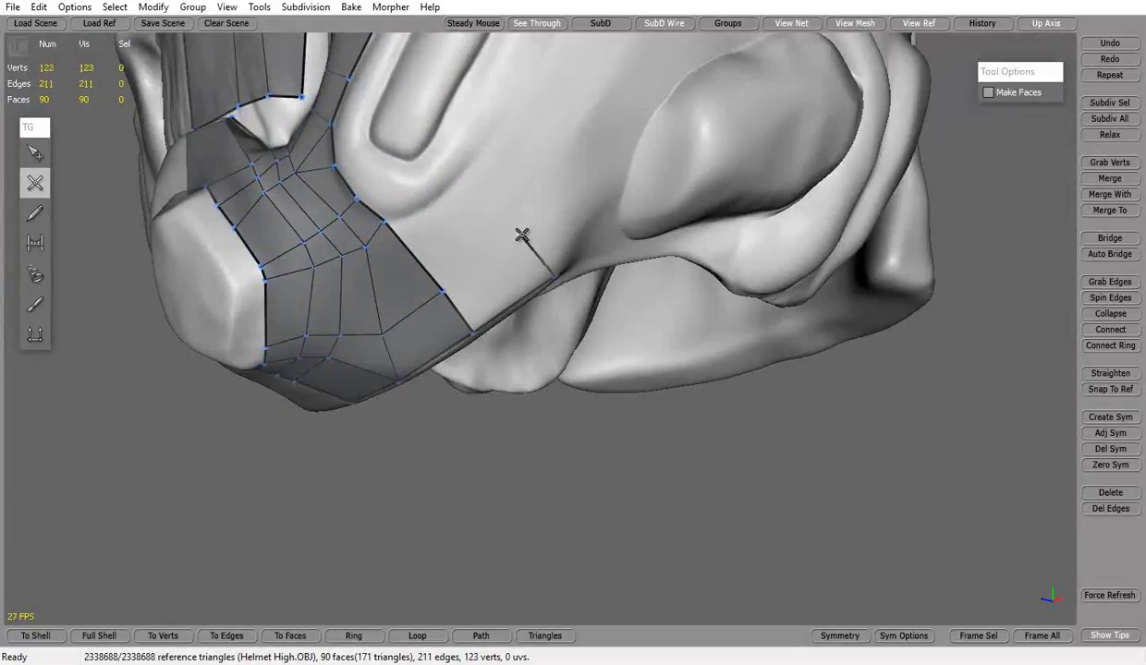
Add a vertex to the cheek patch and collapse a stray chin-patch edge into one vertex.
{"action": "middle_click_drag", "start_coordinate": [633, 228], "coordinate": [475, 277]}
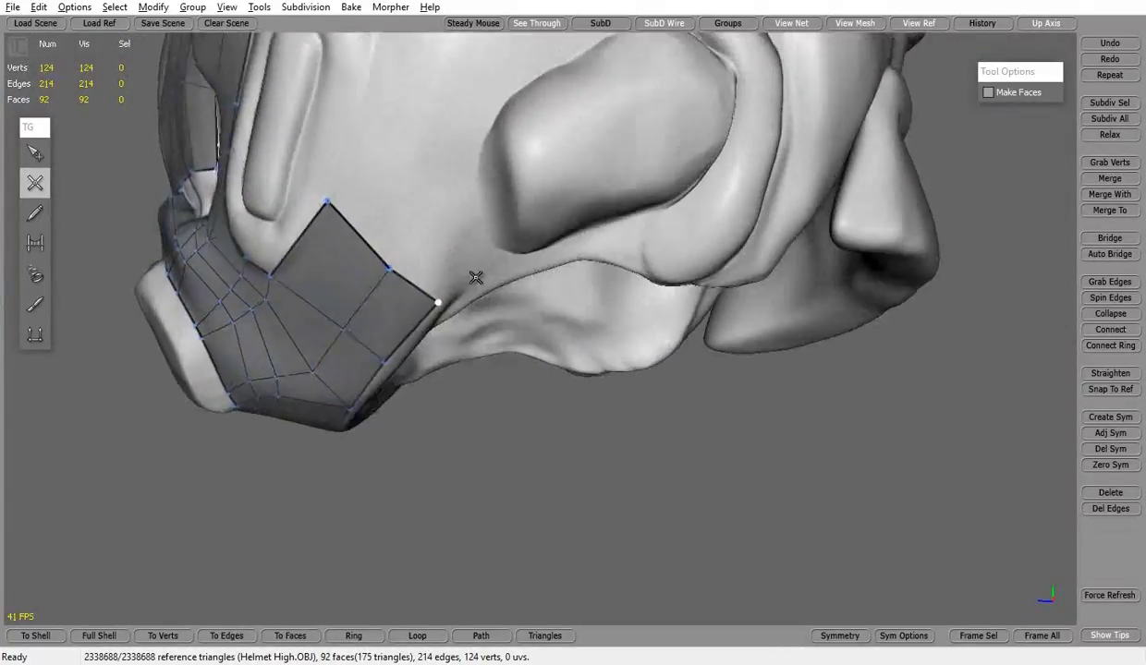
{"action": "middle_click_drag", "start_coordinate": [382, 176], "coordinate": [404, 153]}
{"action": "left_click", "coordinate": [403, 153]}
{"action": "left_click", "coordinate": [35, 153]}
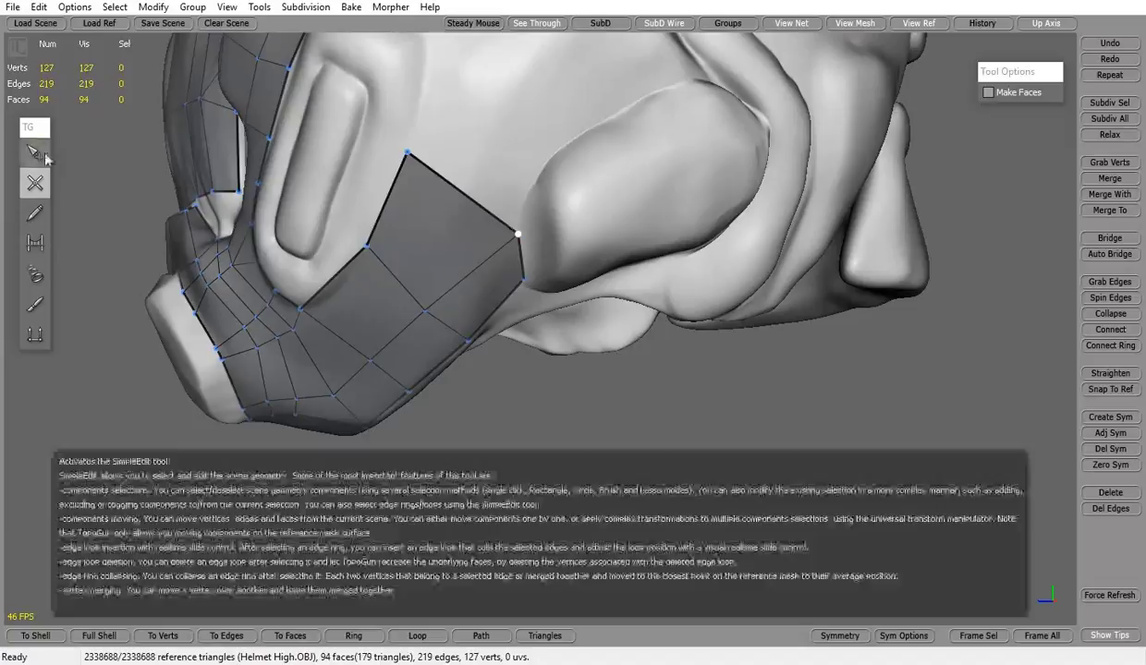
{"action": "middle_click_drag", "start_coordinate": [407, 277], "coordinate": [443, 292]}
{"action": "left_click", "coordinate": [444, 292]}
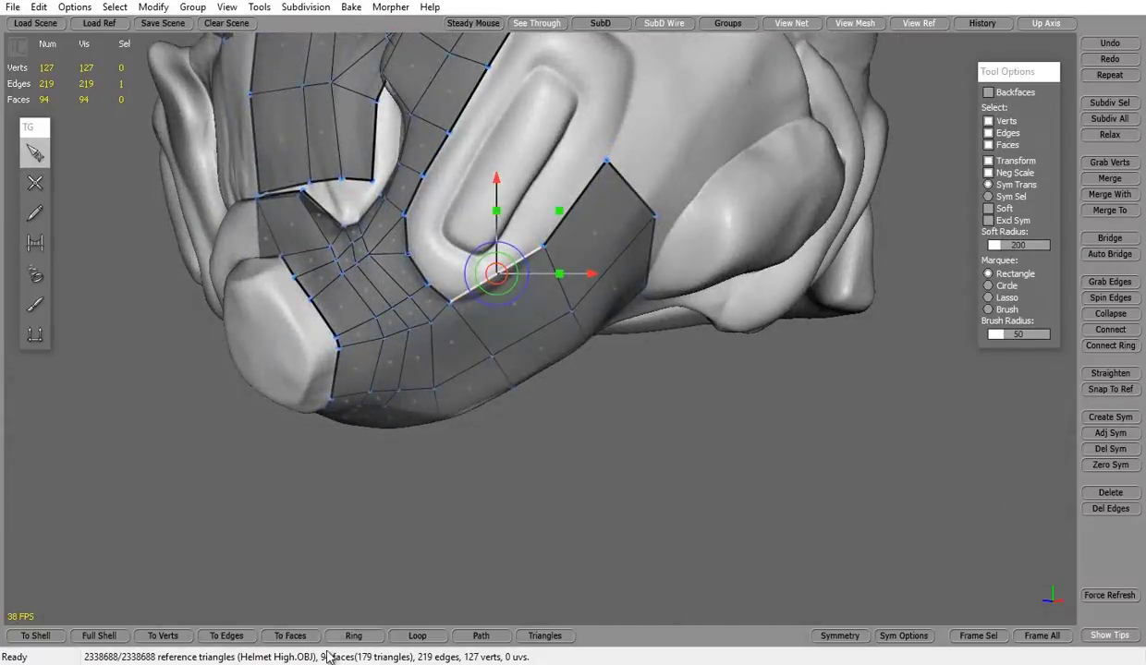
{"action": "left_click", "coordinate": [1124, 315]}
{"action": "left_click", "coordinate": [453, 175]}
Close new faces along the side cheek strip and remove an unwanted vertex.
{"action": "mouse_move", "coordinate": [378, 204]}
{"action": "middle_mouse_down"}
{"action": "mouse_move", "coordinate": [494, 253]}
{"action": "mouse_move", "coordinate": [543, 289]}
{"action": "mouse_move", "coordinate": [600, 216]}
{"action": "mouse_move", "coordinate": [494, 302]}
{"action": "mouse_move", "coordinate": [450, 250]}
{"action": "mouse_move", "coordinate": [392, 134]}
{"action": "middle_mouse_up"}
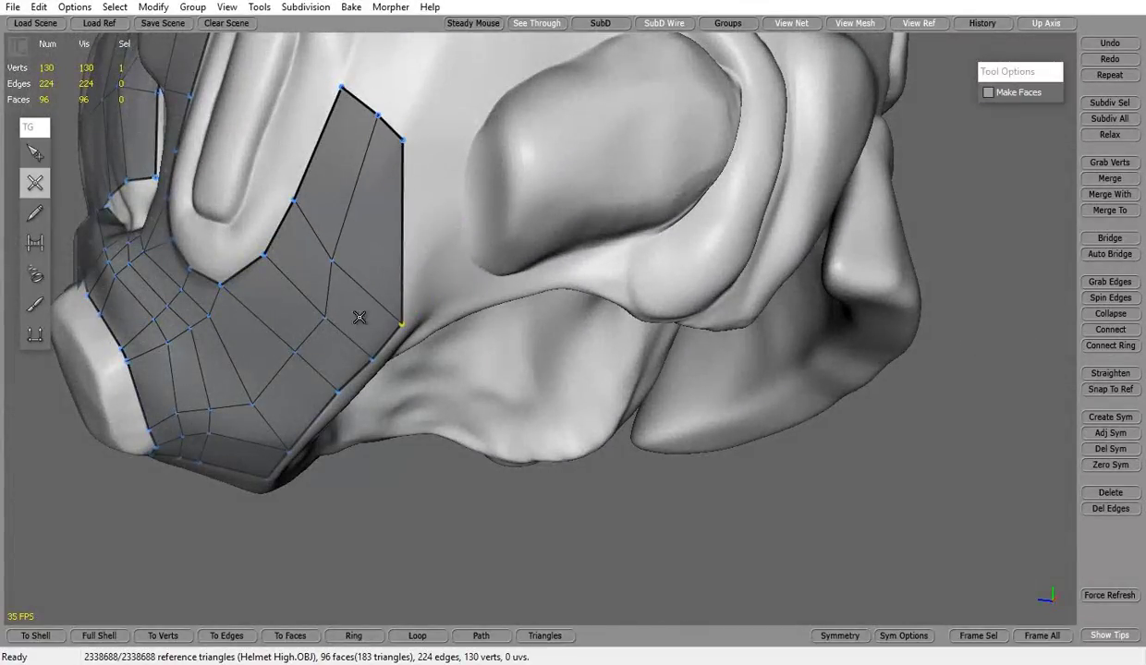
{"action": "left_click", "coordinate": [470, 145]}
{"action": "mouse_move", "coordinate": [469, 145]}
{"action": "middle_mouse_down"}
{"action": "mouse_move", "coordinate": [600, 317]}
{"action": "mouse_move", "coordinate": [503, 244]}
{"action": "middle_mouse_up"}
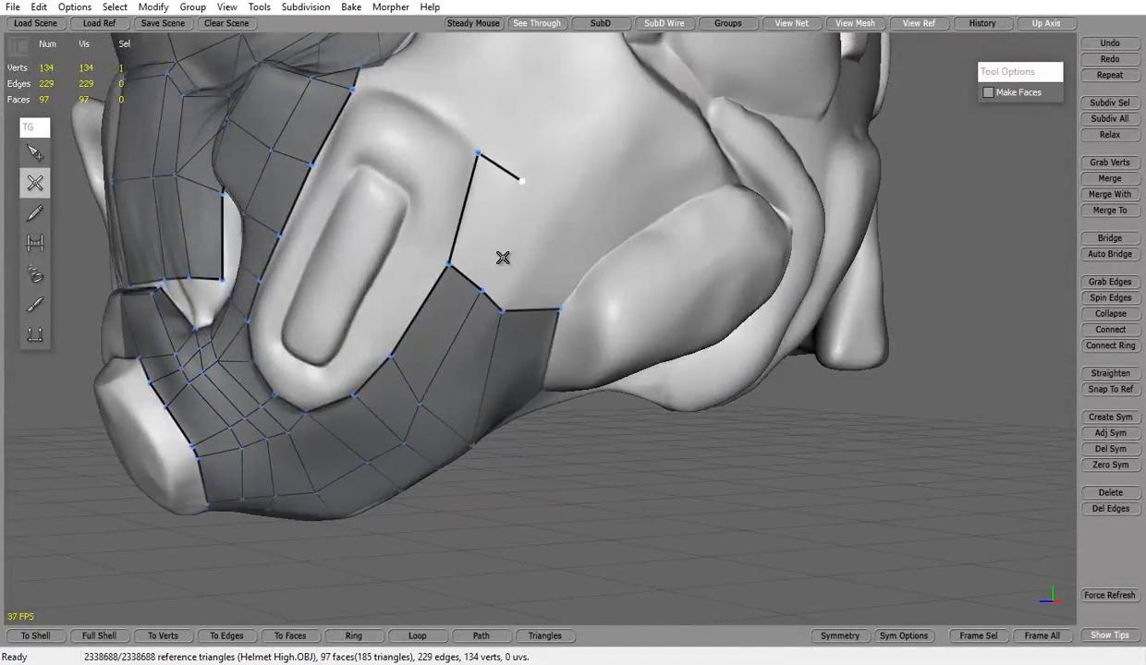
{"action": "left_click", "coordinate": [539, 184]}
{"action": "middle_click_drag", "start_coordinate": [539, 184], "coordinate": [543, 206]}
{"action": "key", "text": "s"}
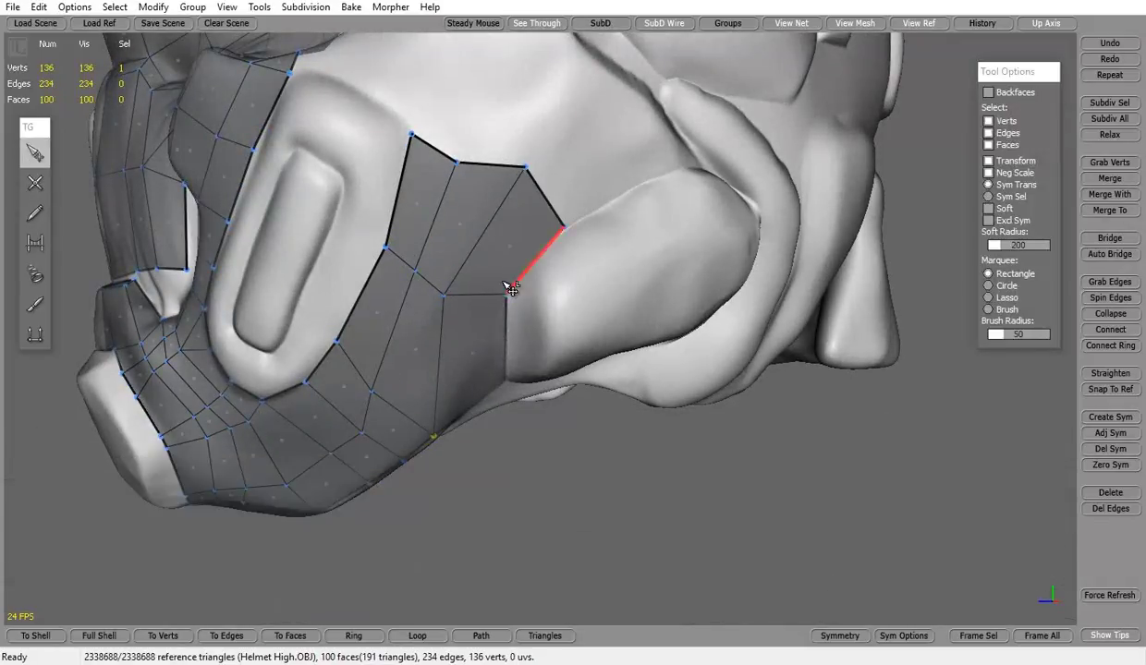
{"action": "mouse_move", "coordinate": [583, 311]}
{"action": "middle_mouse_down"}
{"action": "mouse_move", "coordinate": [527, 555]}
{"action": "mouse_move", "coordinate": [537, 579]}
{"action": "mouse_move", "coordinate": [328, 218]}
{"action": "middle_mouse_up"}
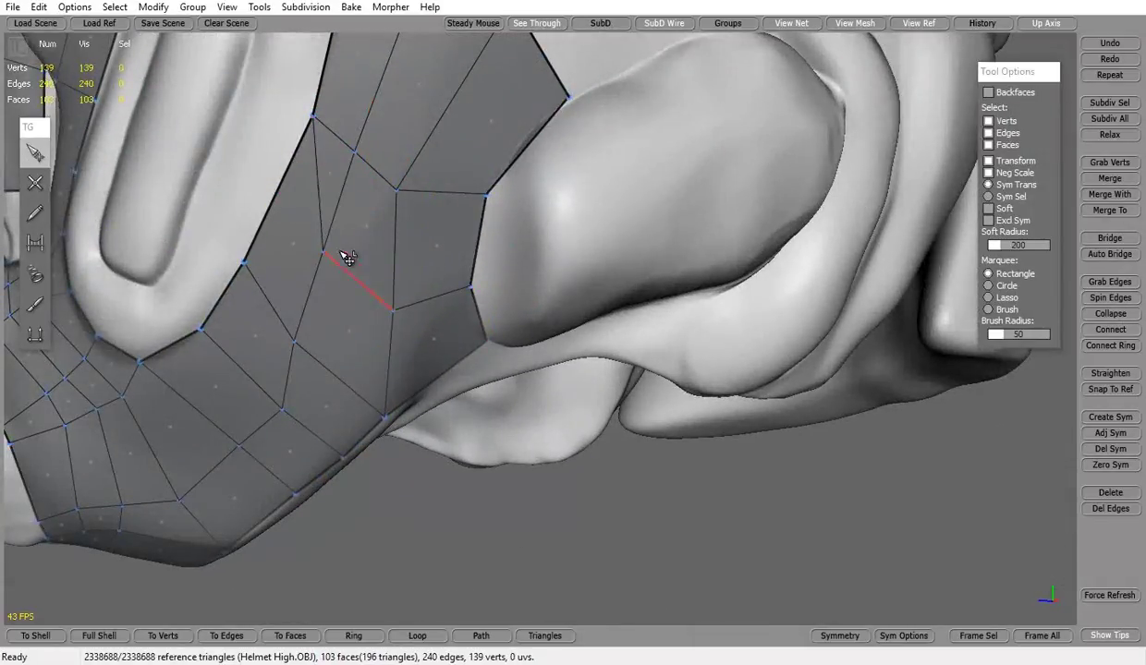
{"action": "left_click", "coordinate": [395, 313]}
{"action": "mouse_move", "coordinate": [403, 322]}
{"action": "middle_mouse_down"}
{"action": "mouse_move", "coordinate": [480, 309]}
{"action": "mouse_move", "coordinate": [729, 217]}
{"action": "mouse_move", "coordinate": [580, 297]}
{"action": "middle_mouse_up"}
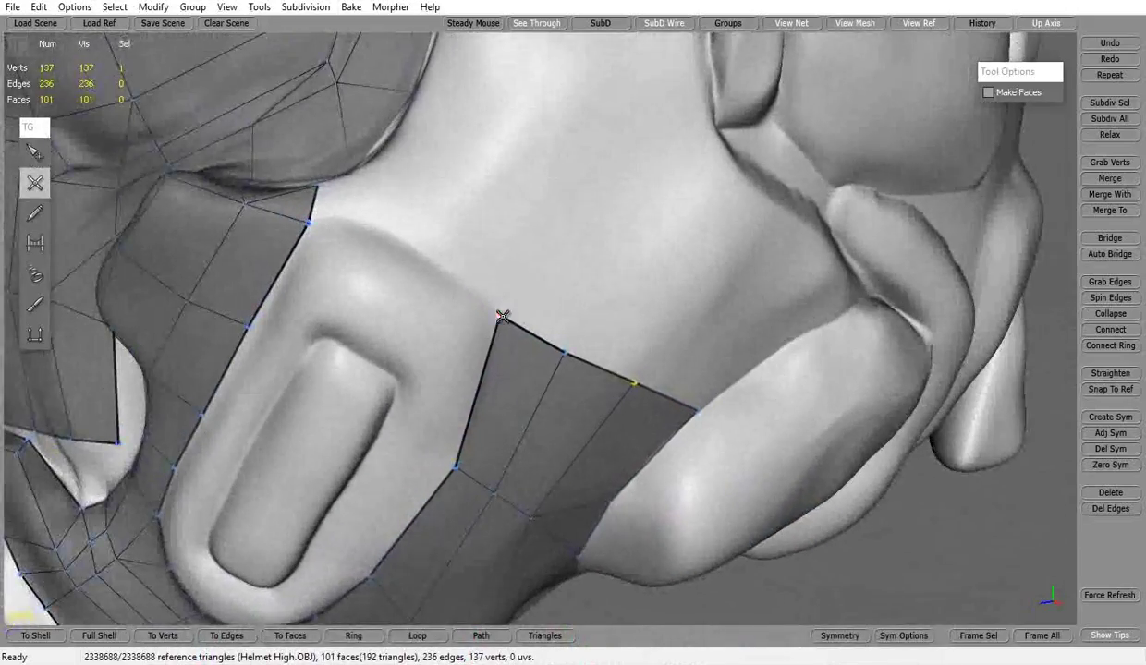
Add a row of faces along the upper rim of the cheek plate.
{"action": "left_click", "coordinate": [645, 341]}
{"action": "middle_click_drag", "start_coordinate": [645, 341], "coordinate": [690, 374]}
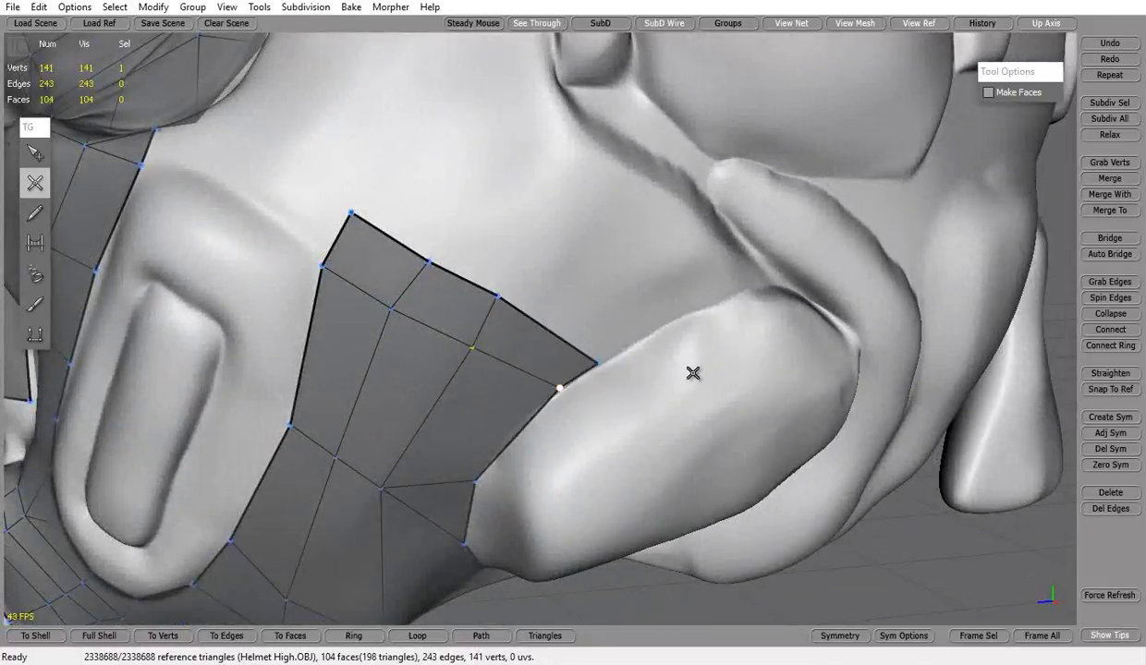
{"action": "key", "text": "s"}
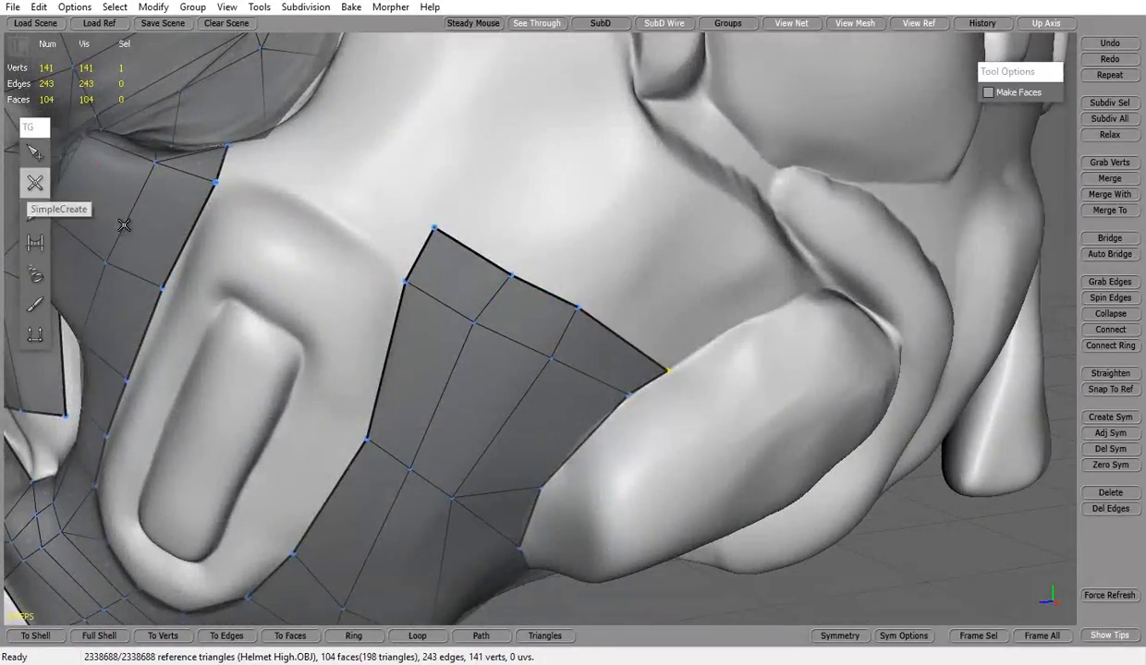
{"action": "middle_click_drag", "start_coordinate": [402, 257], "coordinate": [610, 337]}
{"action": "left_click", "coordinate": [549, 227]}
{"action": "mouse_move", "coordinate": [550, 227]}
{"action": "middle_mouse_down"}
{"action": "mouse_move", "coordinate": [540, 302]}
{"action": "mouse_move", "coordinate": [657, 302]}
{"action": "middle_mouse_up"}
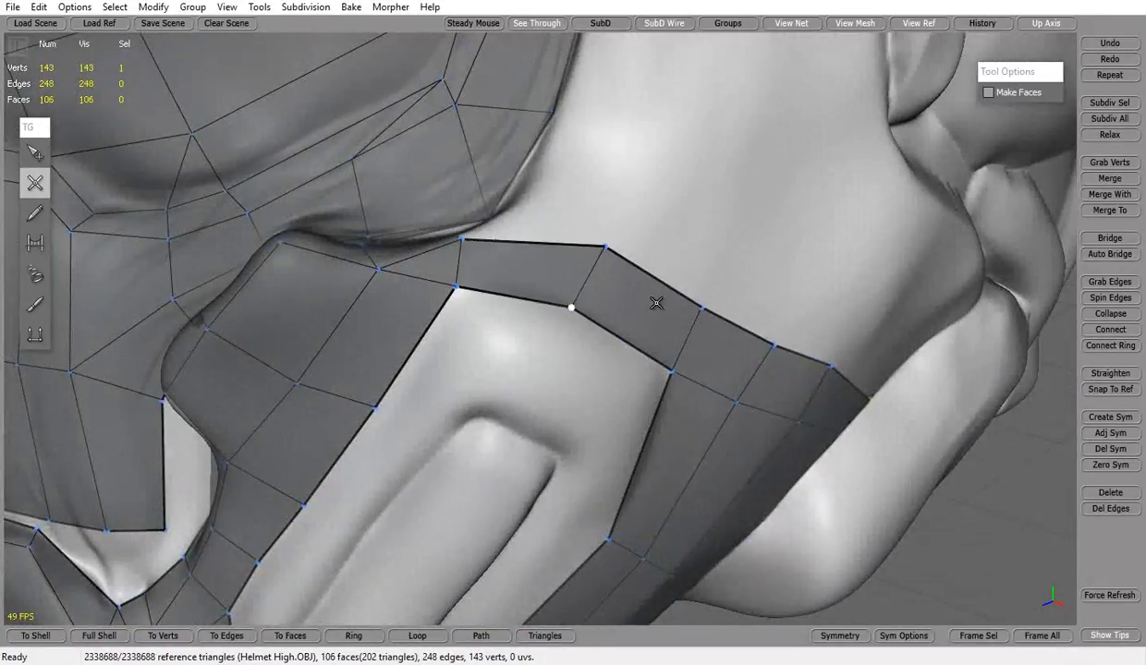
{"action": "key", "text": "s"}
{"action": "left_click", "coordinate": [566, 245]}
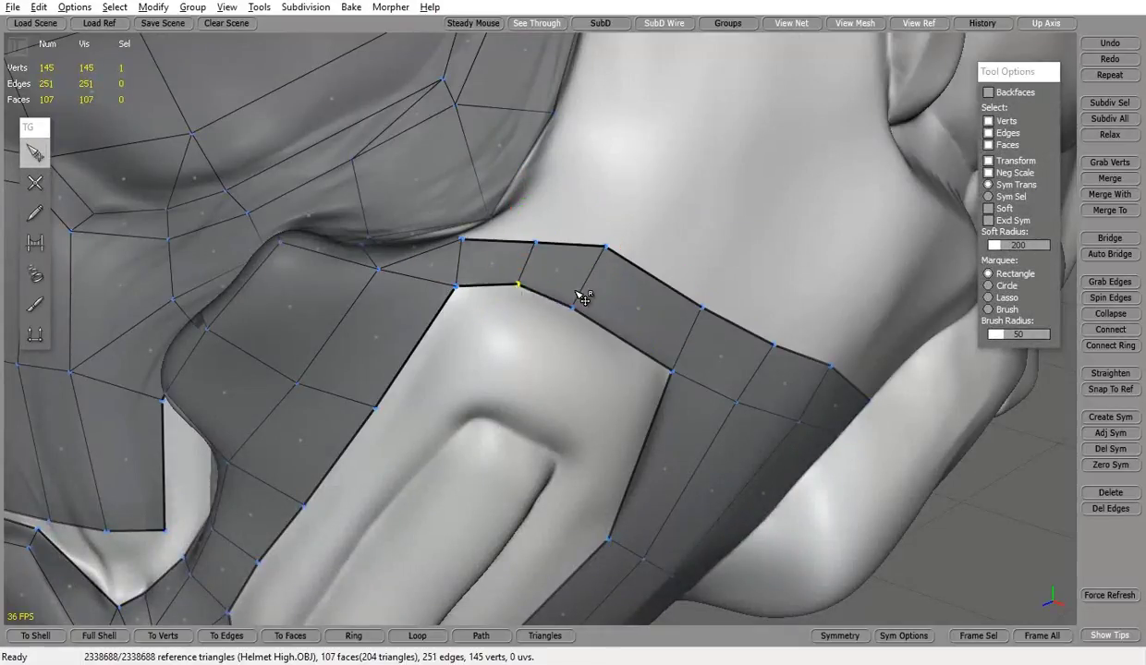
Begin a thin strip below the helmet edge, placing two vertices and closing its first face.
{"action": "mouse_move", "coordinate": [584, 297]}
{"action": "middle_mouse_down"}
{"action": "mouse_move", "coordinate": [516, 376]}
{"action": "mouse_move", "coordinate": [638, 267]}
{"action": "middle_mouse_up"}
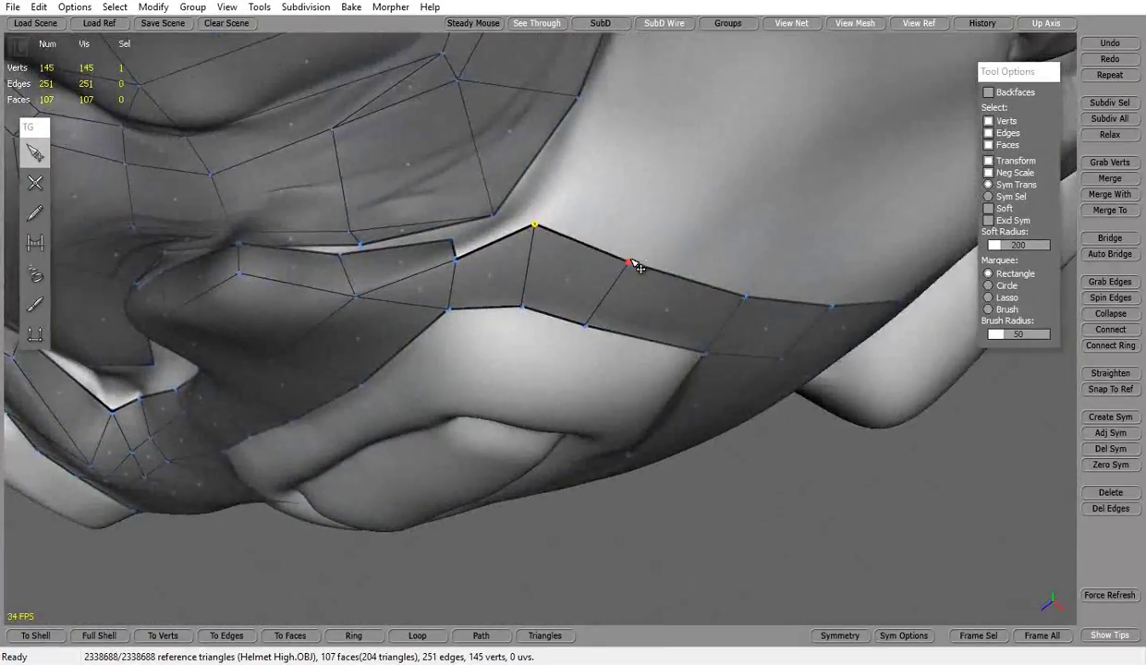
{"action": "middle_click_drag", "start_coordinate": [759, 280], "coordinate": [548, 204]}
{"action": "mouse_move", "coordinate": [625, 233]}
{"action": "middle_mouse_down"}
{"action": "mouse_move", "coordinate": [596, 161]}
{"action": "mouse_move", "coordinate": [594, 273]}
{"action": "mouse_move", "coordinate": [542, 346]}
{"action": "mouse_move", "coordinate": [510, 273]}
{"action": "middle_mouse_up"}
{"action": "key", "text": "c"}
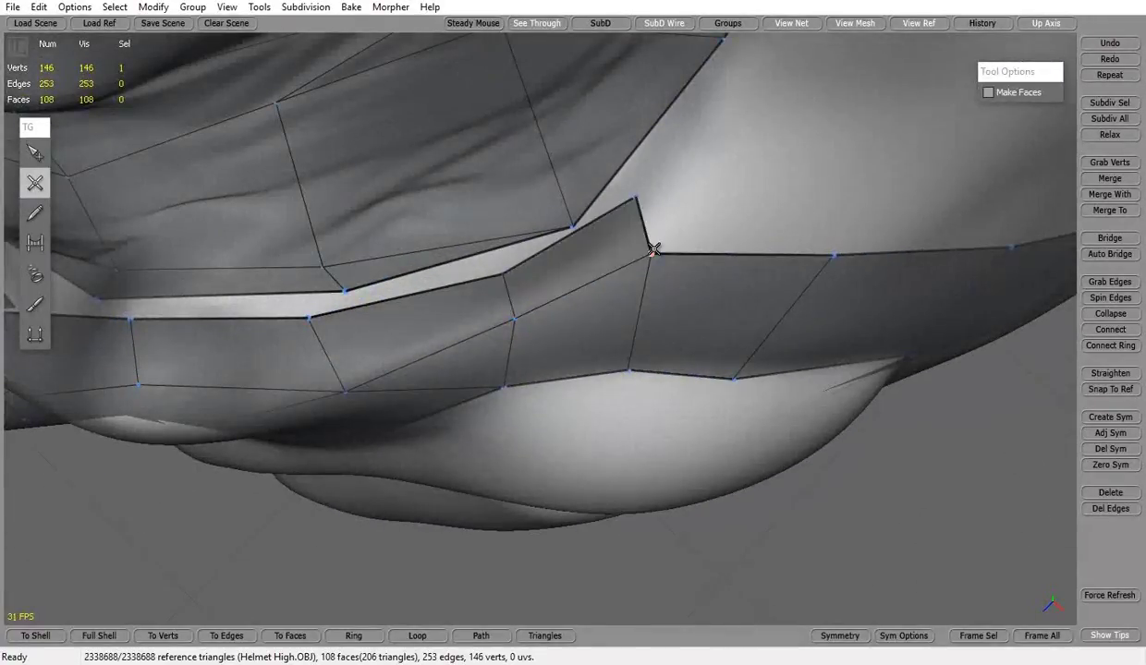
{"action": "left_click", "coordinate": [653, 250]}
{"action": "mouse_move", "coordinate": [653, 250]}
{"action": "middle_mouse_down"}
{"action": "mouse_move", "coordinate": [665, 209]}
{"action": "mouse_move", "coordinate": [529, 416]}
{"action": "mouse_move", "coordinate": [524, 265]}
{"action": "mouse_move", "coordinate": [549, 297]}
{"action": "mouse_move", "coordinate": [619, 263]}
{"action": "mouse_move", "coordinate": [549, 315]}
{"action": "middle_mouse_up"}
{"action": "left_click", "coordinate": [546, 297]}
{"action": "left_click", "coordinate": [557, 259]}
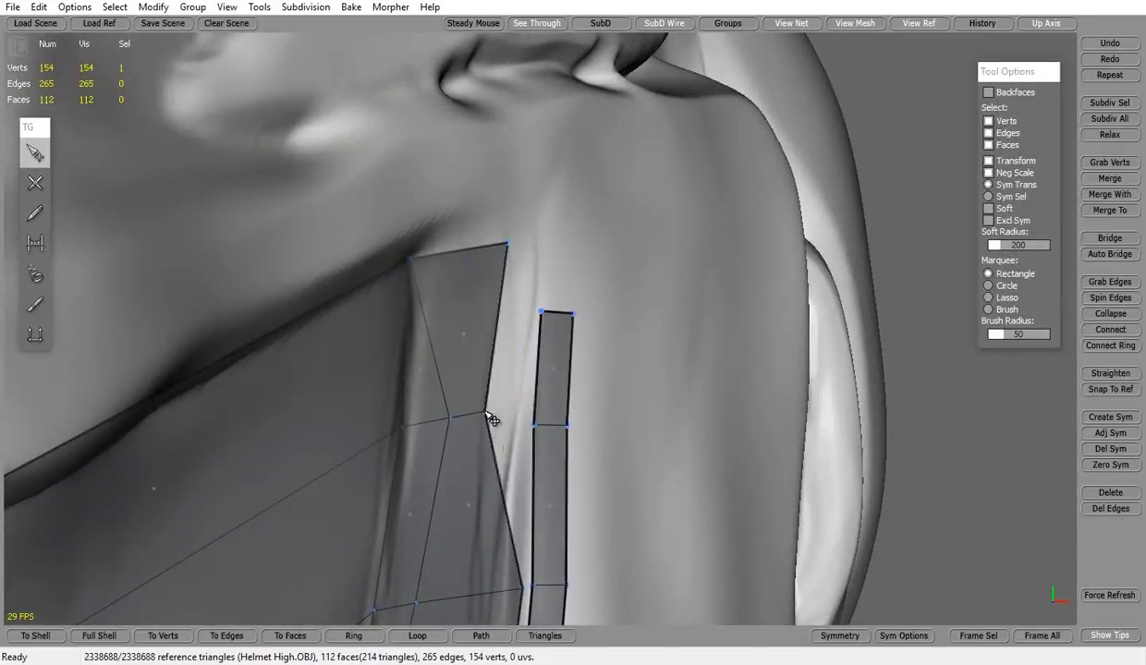
Extend the thin strip with a new vertex and edge to widen the side panel.
{"action": "mouse_move", "coordinate": [491, 420]}
{"action": "middle_mouse_down"}
{"action": "mouse_move", "coordinate": [504, 460]}
{"action": "mouse_move", "coordinate": [537, 212]}
{"action": "mouse_move", "coordinate": [545, 356]}
{"action": "mouse_move", "coordinate": [510, 308]}
{"action": "mouse_move", "coordinate": [520, 261]}
{"action": "mouse_move", "coordinate": [670, 389]}
{"action": "mouse_move", "coordinate": [702, 217]}
{"action": "middle_mouse_up"}
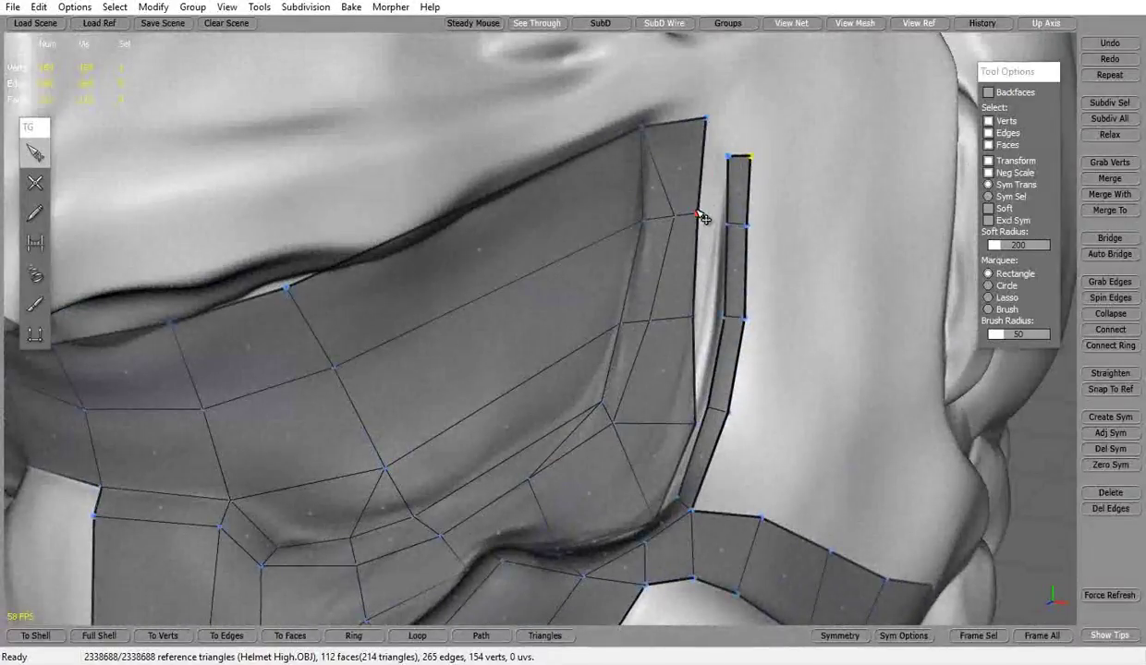
{"action": "scroll", "coordinate": [717, 126], "scroll_direction": "down", "scroll_amount": 3}
{"action": "left_click", "coordinate": [35, 183]}
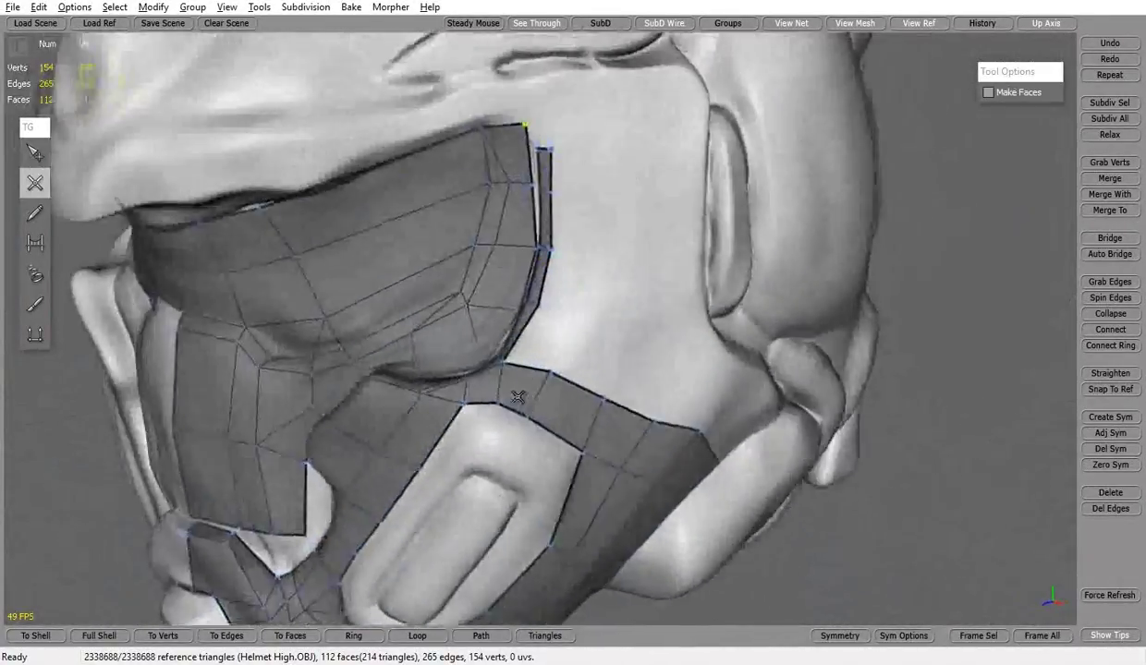
{"action": "left_click", "coordinate": [601, 340]}
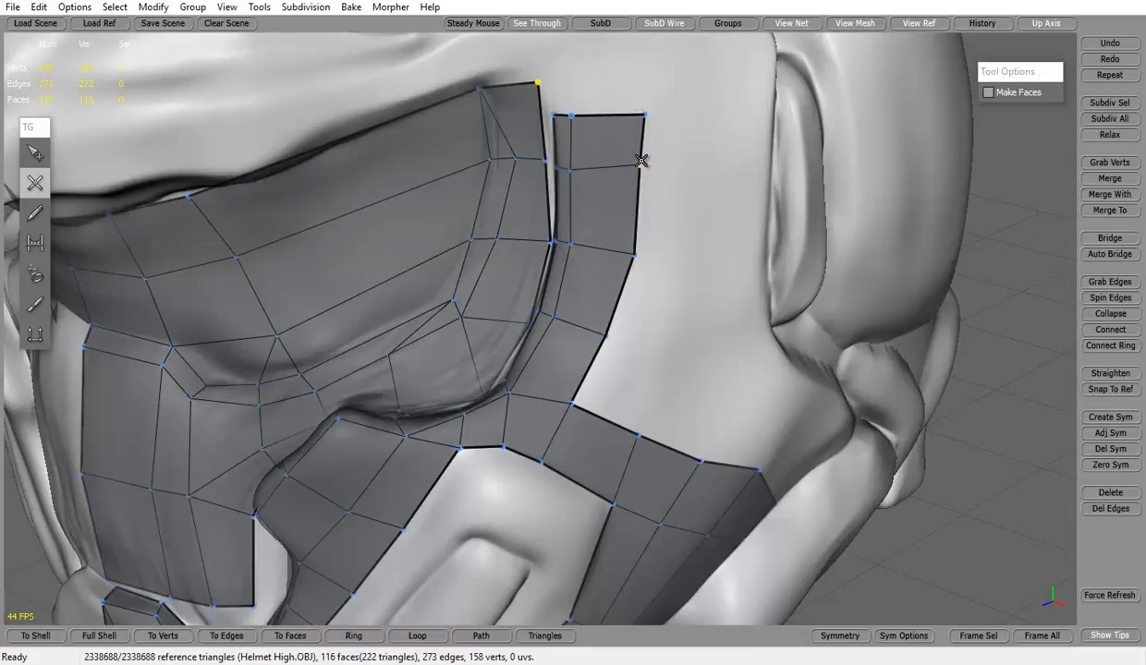
{"action": "left_click", "coordinate": [691, 188]}
{"action": "middle_click_drag", "start_coordinate": [691, 188], "coordinate": [614, 157]}
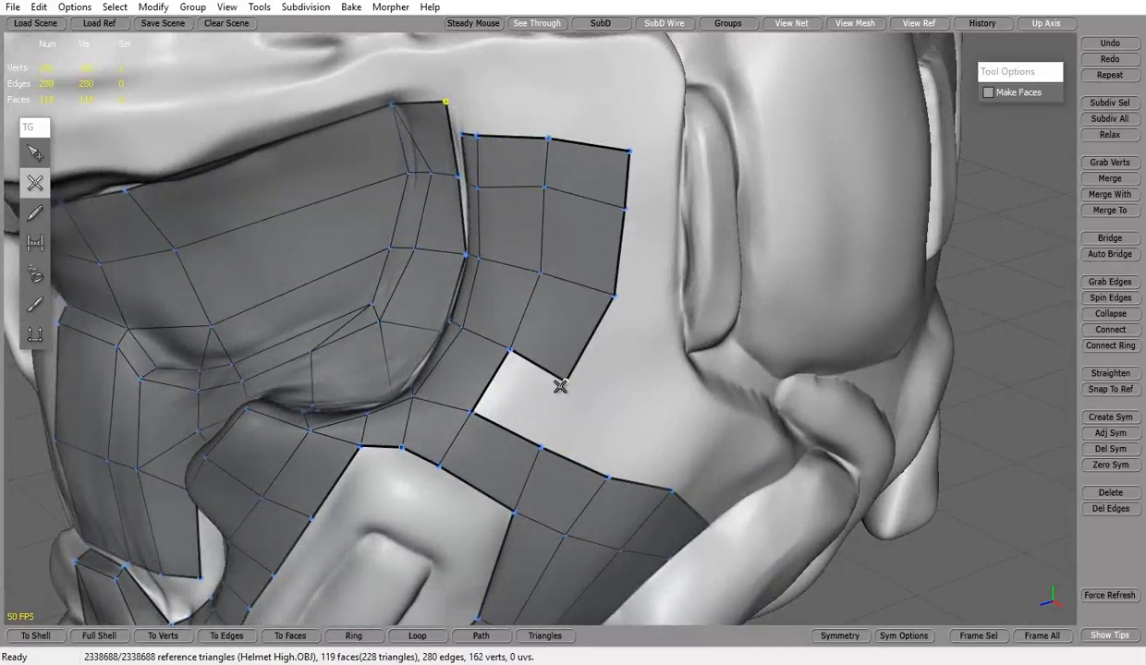
Fill three notches in the side panel with new quad faces.
{"action": "left_click", "coordinate": [560, 387]}
{"action": "middle_click_drag", "start_coordinate": [560, 386], "coordinate": [542, 377]}
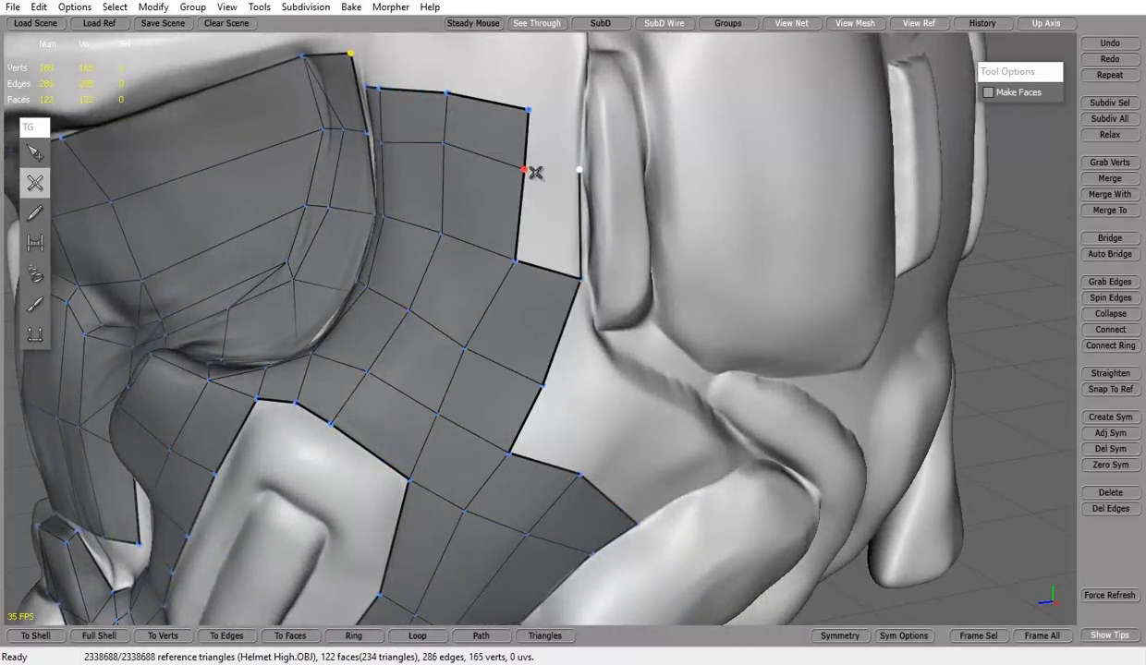
{"action": "left_click", "coordinate": [577, 125]}
{"action": "middle_click_drag", "start_coordinate": [577, 125], "coordinate": [511, 321]}
{"action": "scroll", "coordinate": [512, 321], "scroll_direction": "up", "scroll_amount": 2}
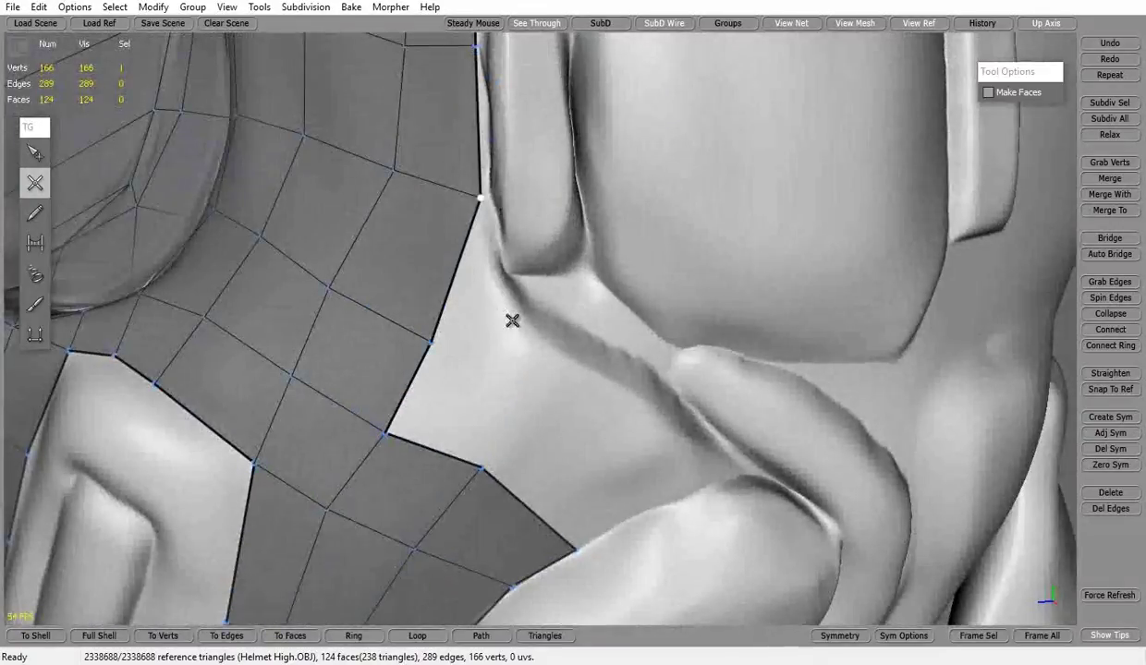
{"action": "left_click", "coordinate": [494, 384]}
{"action": "middle_click_drag", "start_coordinate": [494, 385], "coordinate": [84, 166]}
Split the selected side-panel edge ring with a new loop via Connect Ring.
{"action": "middle_click_drag", "start_coordinate": [374, 635], "coordinate": [499, 363]}
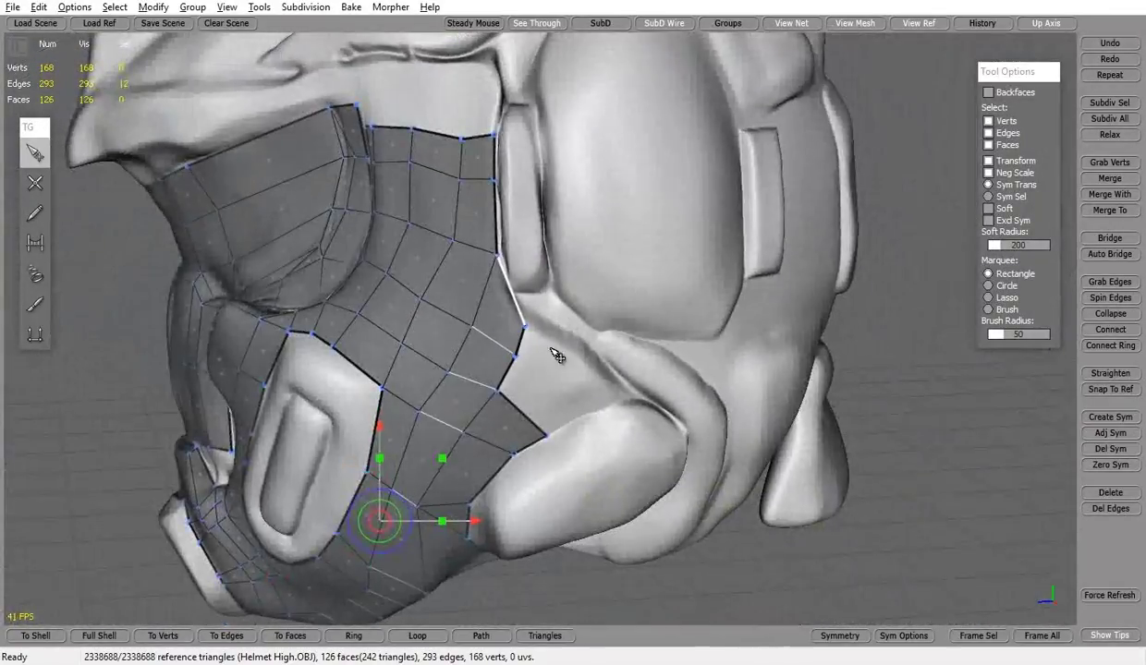
{"action": "scroll", "coordinate": [500, 363], "scroll_direction": "up", "scroll_amount": 3}
{"action": "left_click", "coordinate": [1110, 345]}
{"action": "scroll", "coordinate": [423, 446], "scroll_direction": "up", "scroll_amount": 2}
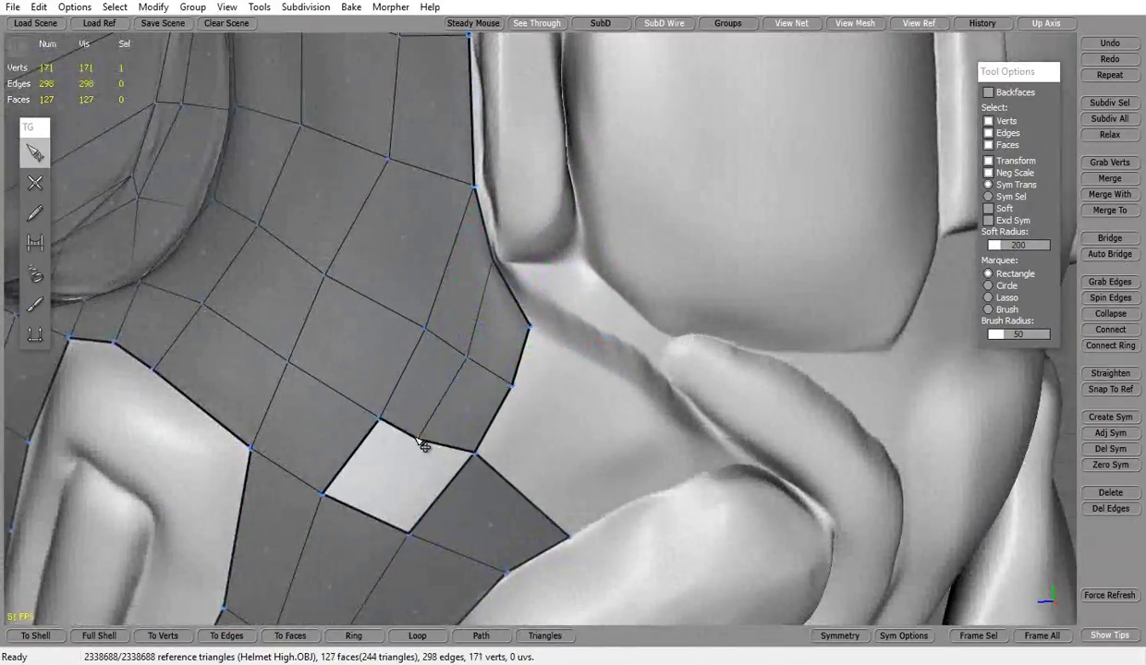
Fill the remaining gap with a face and pull the corner vertex out along the cheek edge.
{"action": "key", "text": "w"}
{"action": "scroll", "coordinate": [494, 281], "scroll_direction": "down", "scroll_amount": 2}
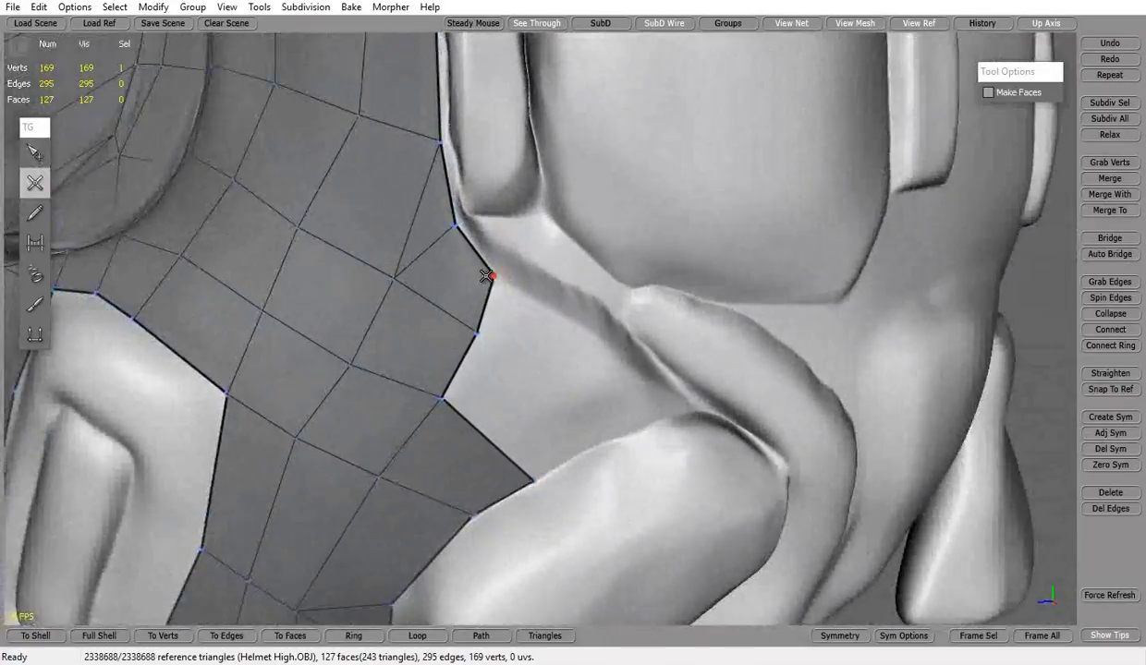
{"action": "left_click", "coordinate": [538, 477]}
{"action": "key", "text": "q"}
{"action": "left_click_drag", "start_coordinate": [572, 321], "coordinate": [702, 412]}
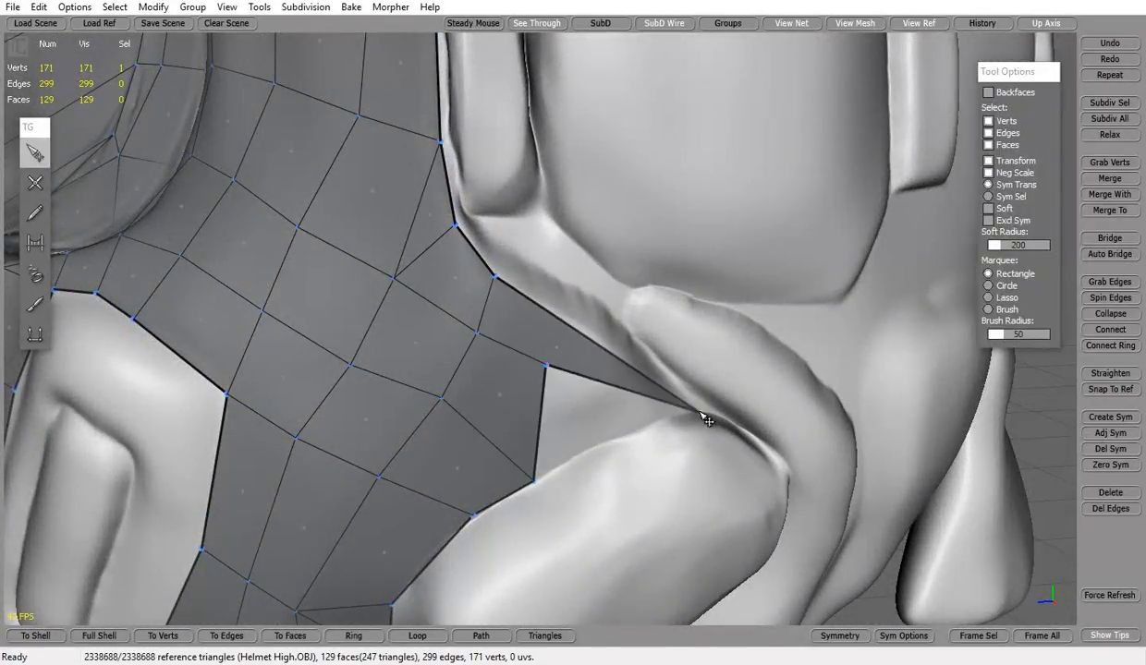
{"action": "scroll", "coordinate": [649, 424], "scroll_direction": "down", "scroll_amount": 3}
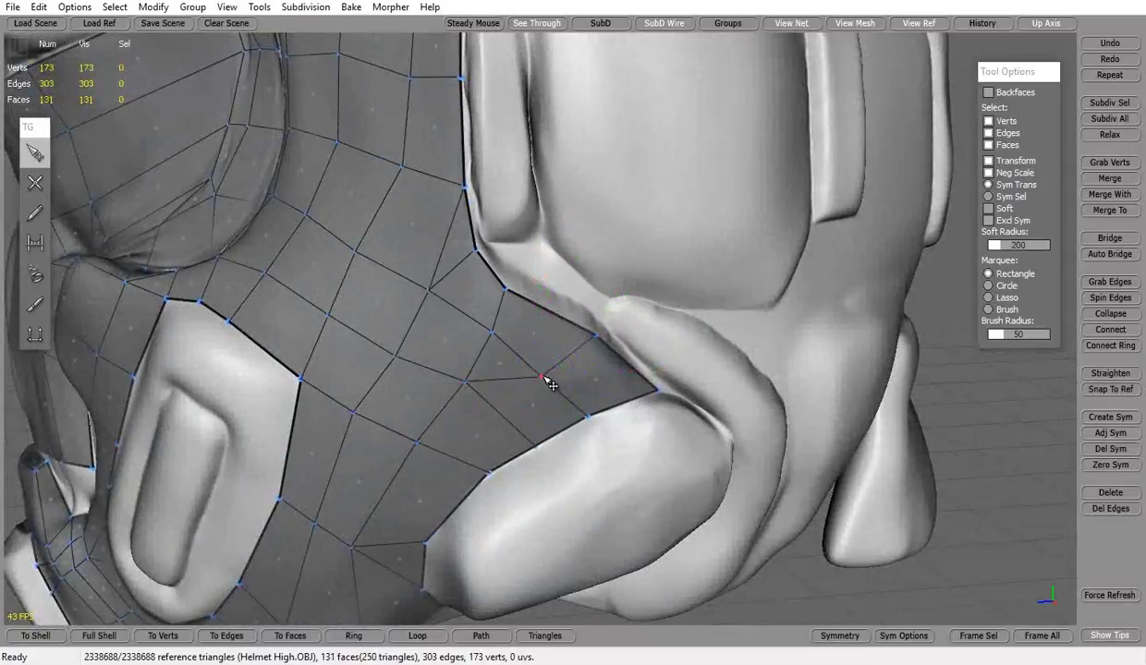
{"action": "mouse_move", "coordinate": [545, 379]}
{"action": "middle_mouse_down"}
{"action": "mouse_move", "coordinate": [383, 378]}
{"action": "mouse_move", "coordinate": [837, 491]}
{"action": "mouse_move", "coordinate": [536, 333]}
{"action": "mouse_move", "coordinate": [688, 371]}
{"action": "middle_mouse_up"}
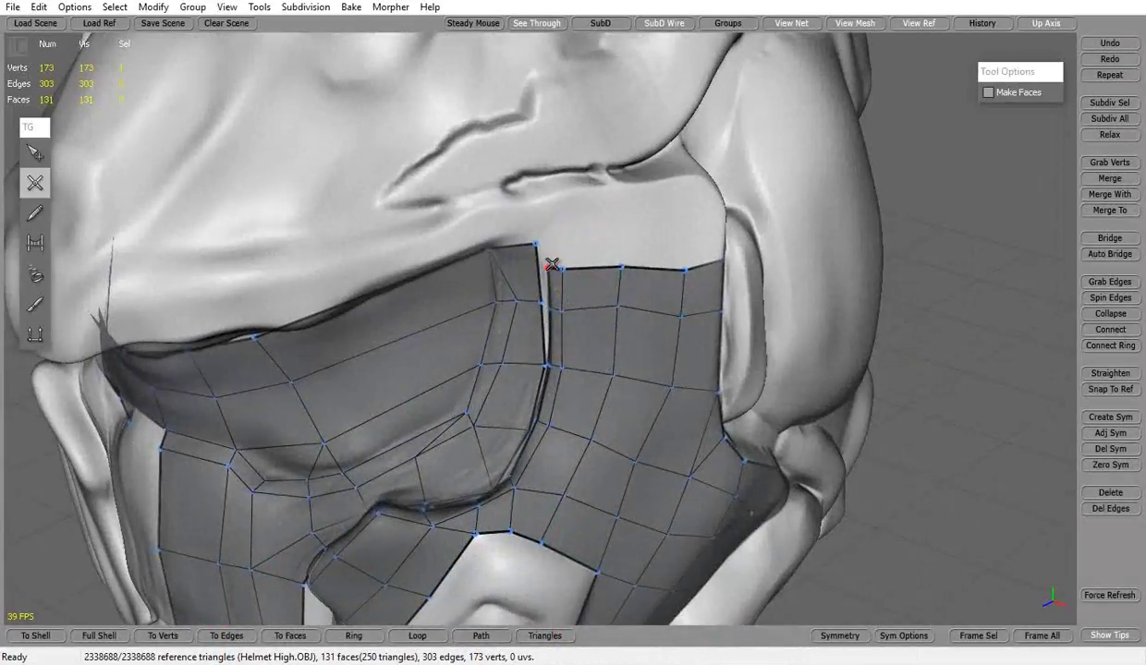
{"action": "right_click_drag", "start_coordinate": [551, 265], "coordinate": [664, 153], "text": "alt"}
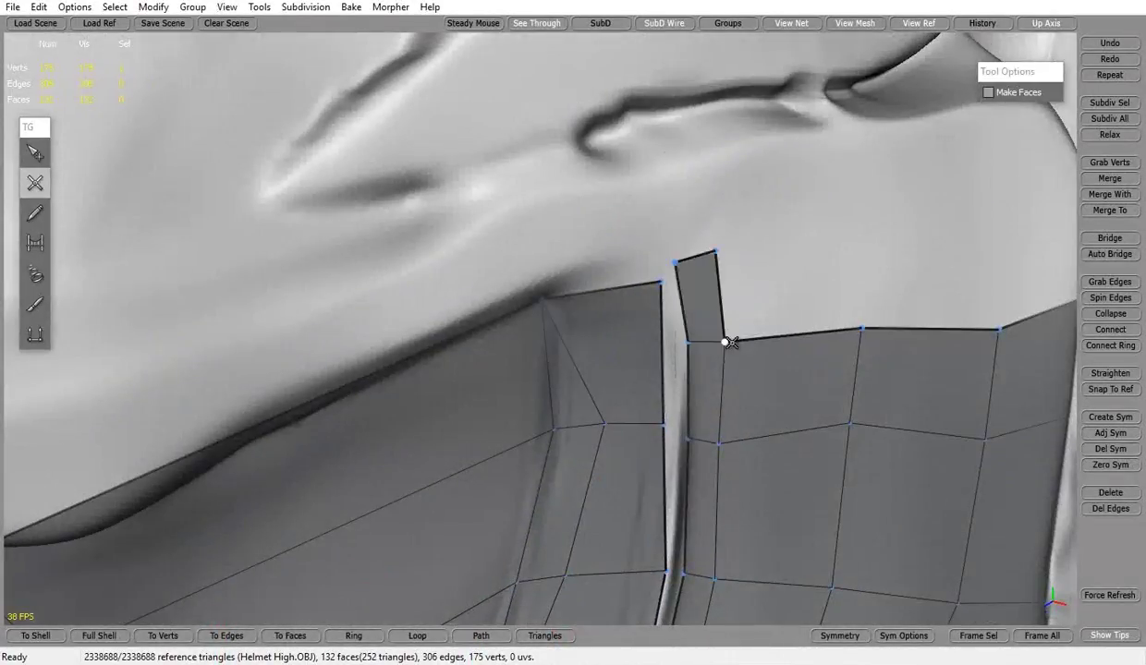
Build new faces along the cheek ridge, bridging the gap at the top and the groove.
{"action": "right_click_drag", "start_coordinate": [961, 281], "coordinate": [703, 300], "text": "alt"}
{"action": "left_click", "coordinate": [489, 320]}
{"action": "right_click_drag", "start_coordinate": [489, 320], "coordinate": [592, 277], "text": "alt"}
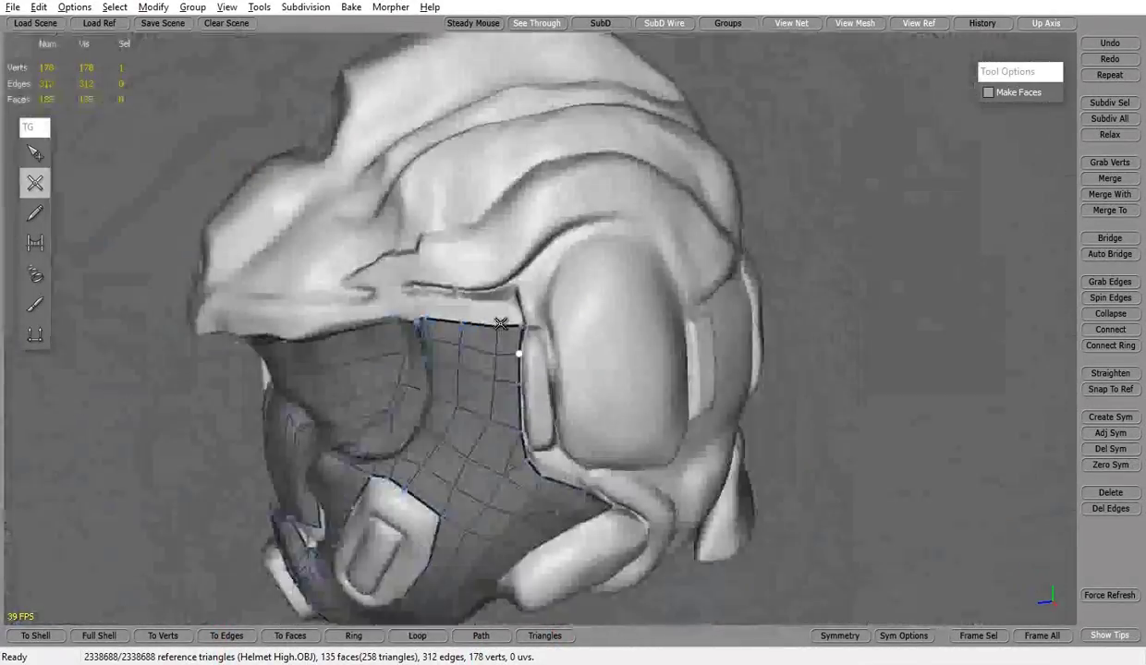
{"action": "left_click_drag", "start_coordinate": [591, 277], "coordinate": [678, 223], "text": "alt"}
{"action": "right_click_drag", "start_coordinate": [678, 223], "coordinate": [704, 164], "text": "alt"}
{"action": "left_click", "coordinate": [703, 163]}
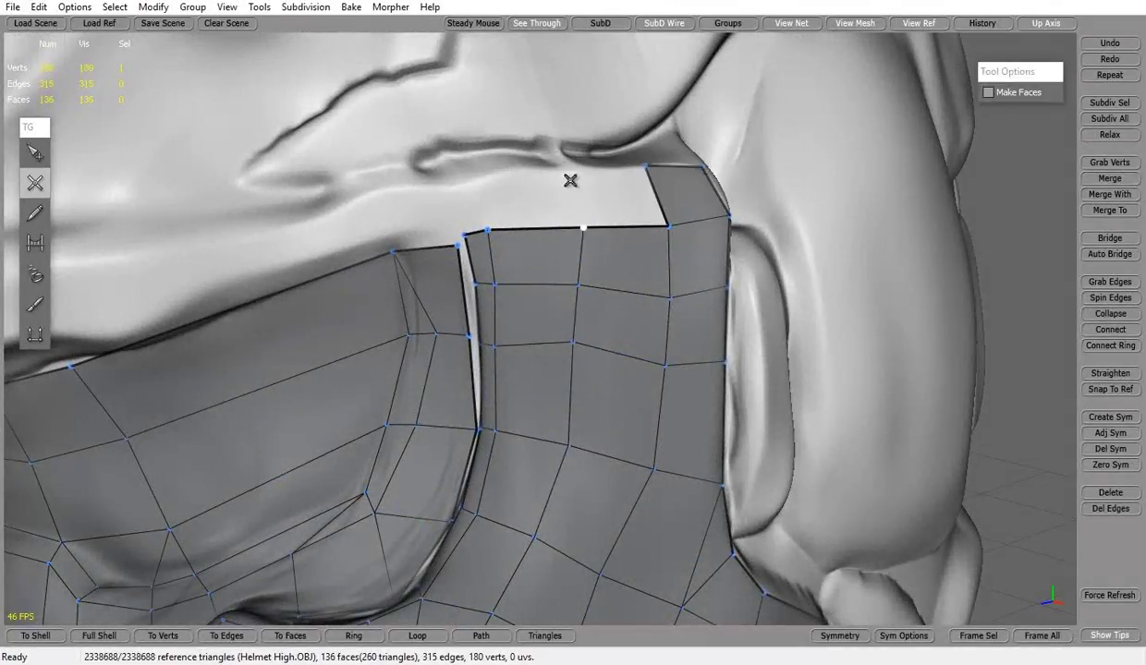
{"action": "left_click", "coordinate": [448, 187]}
{"action": "right_click_drag", "start_coordinate": [448, 188], "coordinate": [503, 357], "text": "alt"}
{"action": "left_click_drag", "start_coordinate": [504, 358], "coordinate": [542, 323], "text": "alt"}
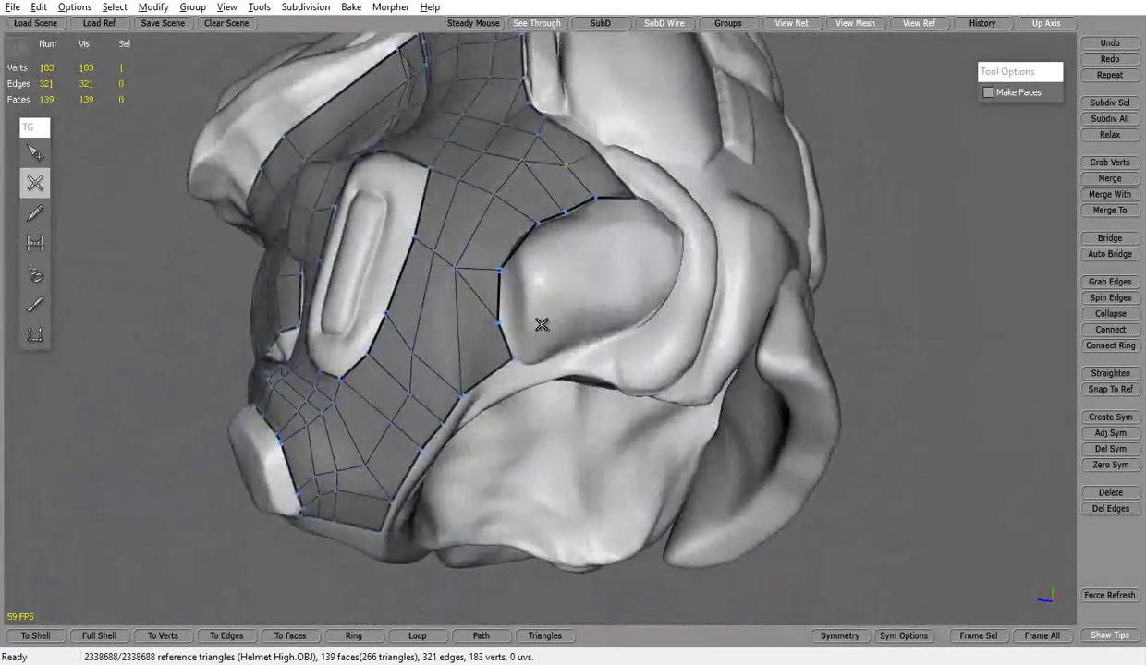
{"action": "right_click_drag", "start_coordinate": [543, 323], "coordinate": [397, 225], "text": "alt"}
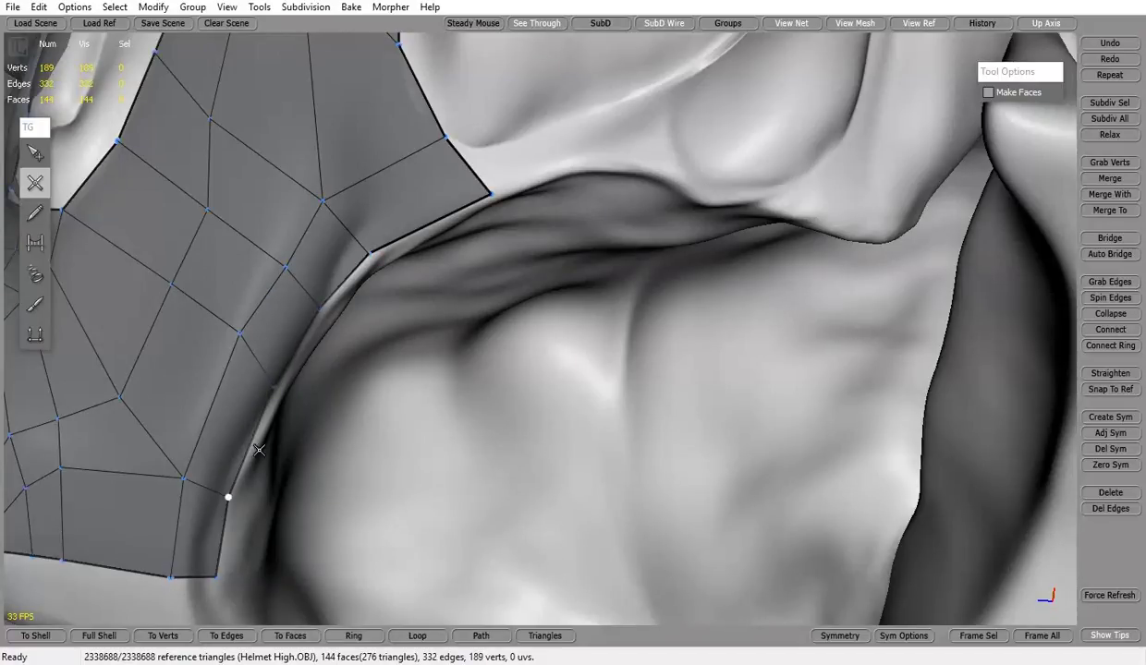
{"action": "left_click_drag", "start_coordinate": [472, 207], "coordinate": [653, 203], "text": "alt"}
{"action": "left_click", "coordinate": [653, 202]}
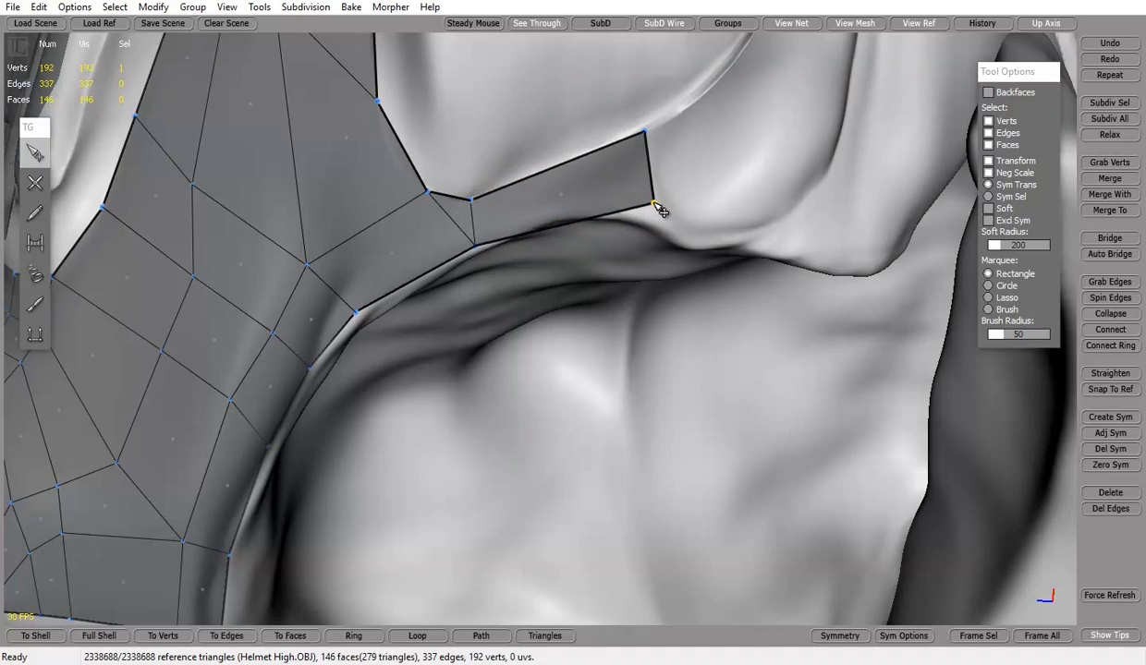
Delete the leftover stray vertices around the chin patch.
{"action": "right_click_drag", "start_coordinate": [660, 209], "coordinate": [606, 251], "text": "alt"}
{"action": "mouse_move", "coordinate": [607, 250]}
{"action": "left_mouse_down", "text": "alt"}
{"action": "mouse_move", "coordinate": [640, 463]}
{"action": "mouse_move", "coordinate": [596, 504]}
{"action": "mouse_move", "coordinate": [813, 460]}
{"action": "mouse_move", "coordinate": [552, 522]}
{"action": "mouse_move", "coordinate": [744, 506]}
{"action": "mouse_move", "coordinate": [603, 469]}
{"action": "mouse_move", "coordinate": [488, 418]}
{"action": "left_mouse_up", "text": "alt"}
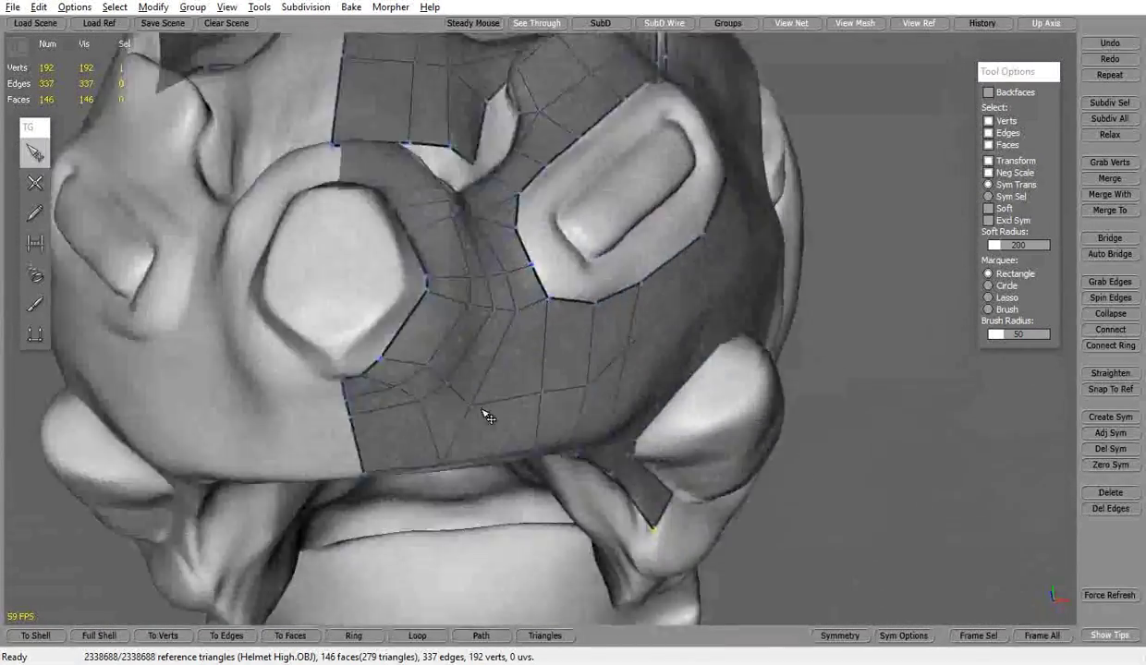
{"action": "key", "text": "Delete"}
{"action": "mouse_move", "coordinate": [488, 418]}
{"action": "right_mouse_down", "text": "alt"}
{"action": "mouse_move", "coordinate": [218, 363]}
{"action": "mouse_move", "coordinate": [504, 417]}
{"action": "right_mouse_up", "text": "alt"}
{"action": "left_click_drag", "start_coordinate": [503, 417], "coordinate": [318, 391], "text": "alt"}
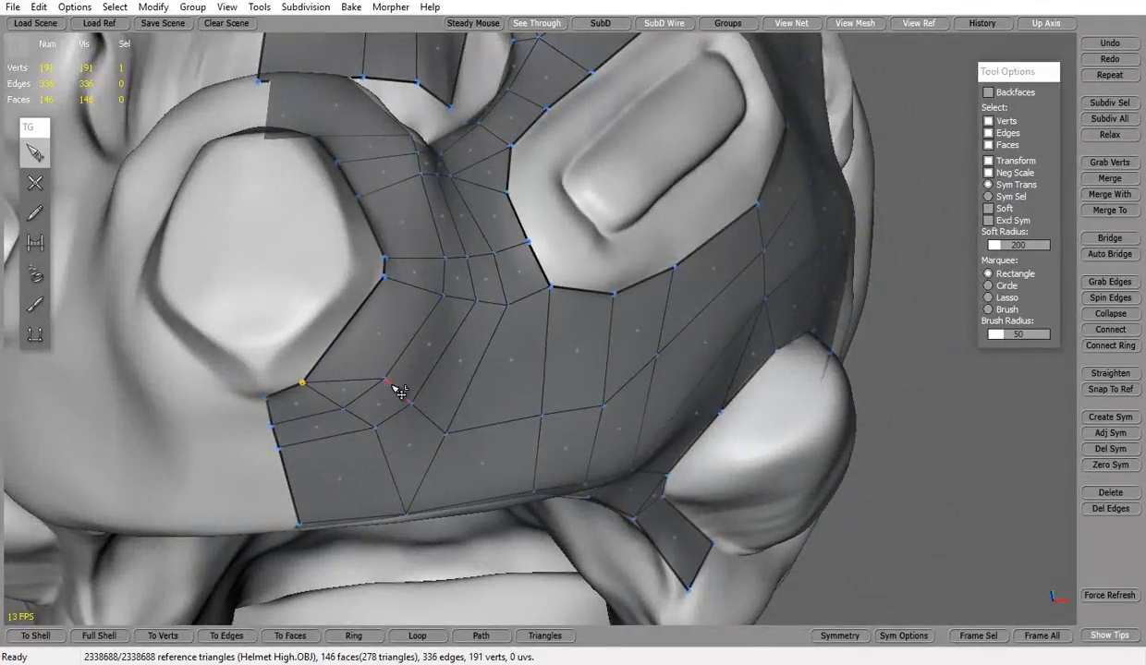
{"action": "mouse_move", "coordinate": [384, 442]}
{"action": "left_mouse_down", "text": "alt"}
{"action": "mouse_move", "coordinate": [478, 385]}
{"action": "mouse_move", "coordinate": [392, 430]}
{"action": "mouse_move", "coordinate": [455, 425]}
{"action": "mouse_move", "coordinate": [305, 458]}
{"action": "mouse_move", "coordinate": [401, 460]}
{"action": "mouse_move", "coordinate": [397, 371]}
{"action": "mouse_move", "coordinate": [513, 476]}
{"action": "mouse_move", "coordinate": [558, 205]}
{"action": "mouse_move", "coordinate": [598, 393]}
{"action": "mouse_move", "coordinate": [524, 390]}
{"action": "mouse_move", "coordinate": [527, 256]}
{"action": "mouse_move", "coordinate": [611, 412]}
{"action": "mouse_move", "coordinate": [690, 315]}
{"action": "mouse_move", "coordinate": [532, 470]}
{"action": "left_mouse_up", "text": "alt"}
{"action": "left_click", "coordinate": [298, 450]}
{"action": "key", "text": "Delete"}
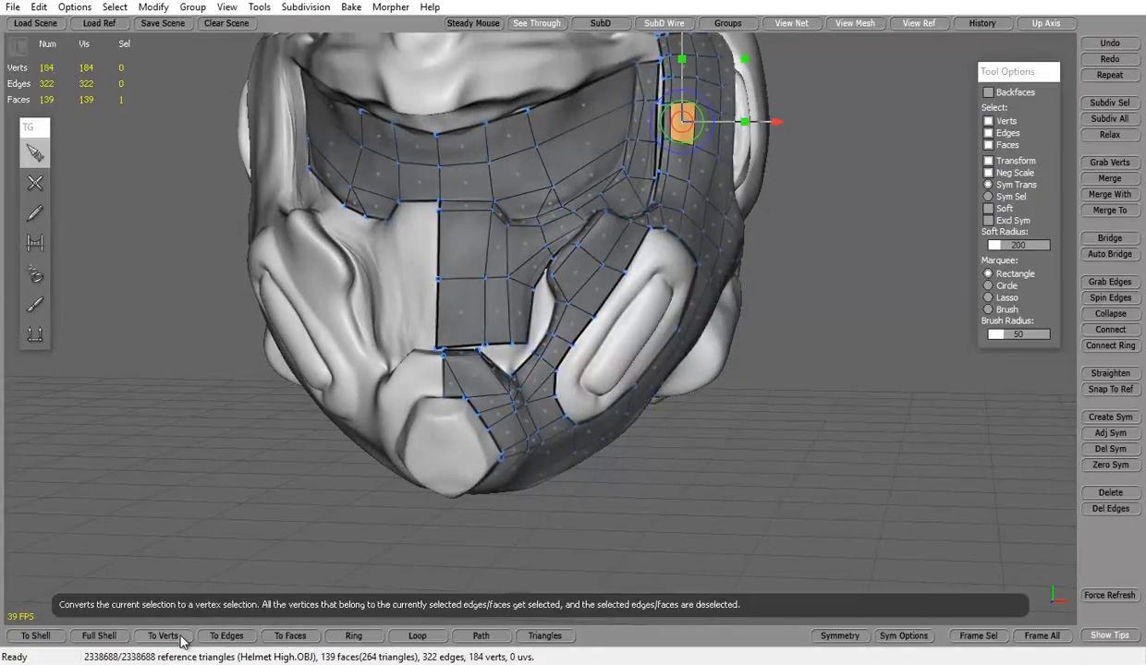
Select the full retopology shell and start Save Scene As with OBJ file type.
{"action": "left_click", "coordinate": [99, 635]}
{"action": "left_click_drag", "start_coordinate": [711, 303], "coordinate": [647, 277], "text": "alt"}
{"action": "left_click", "coordinate": [13, 6]}
{"action": "left_click", "coordinate": [51, 130]}
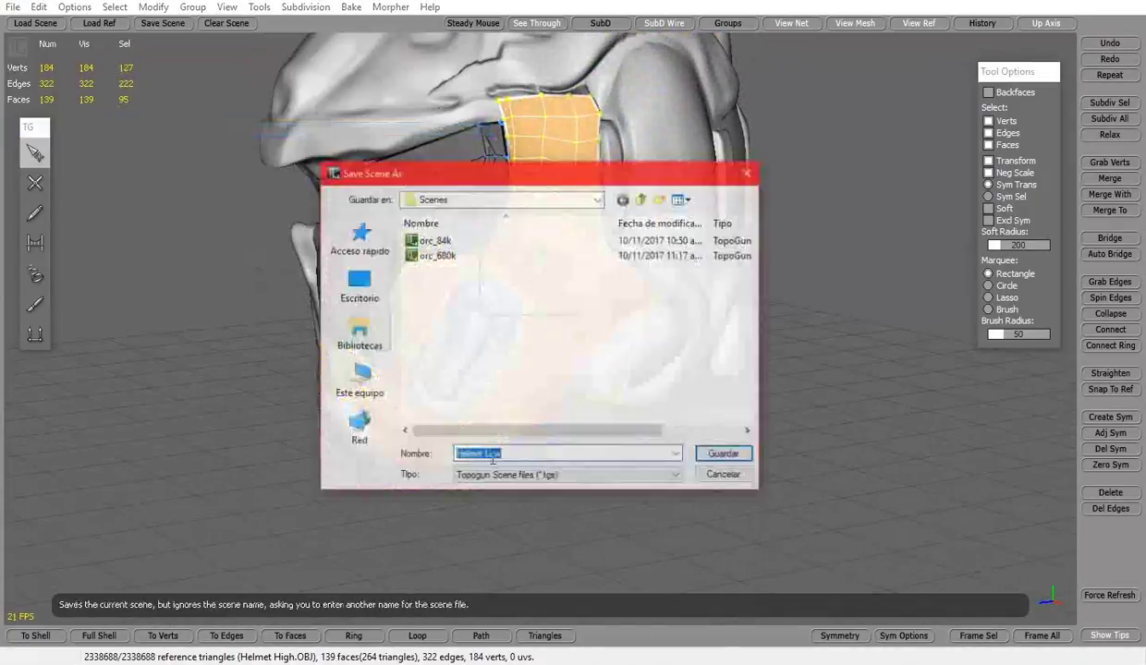
{"action": "left_click", "coordinate": [359, 379]}
Save it as 'Helmet Low' in a new 'Ready for game' folder under Argor class Armor.
{"action": "double_click", "coordinate": [473, 323]}
{"action": "double_click", "coordinate": [437, 300]}
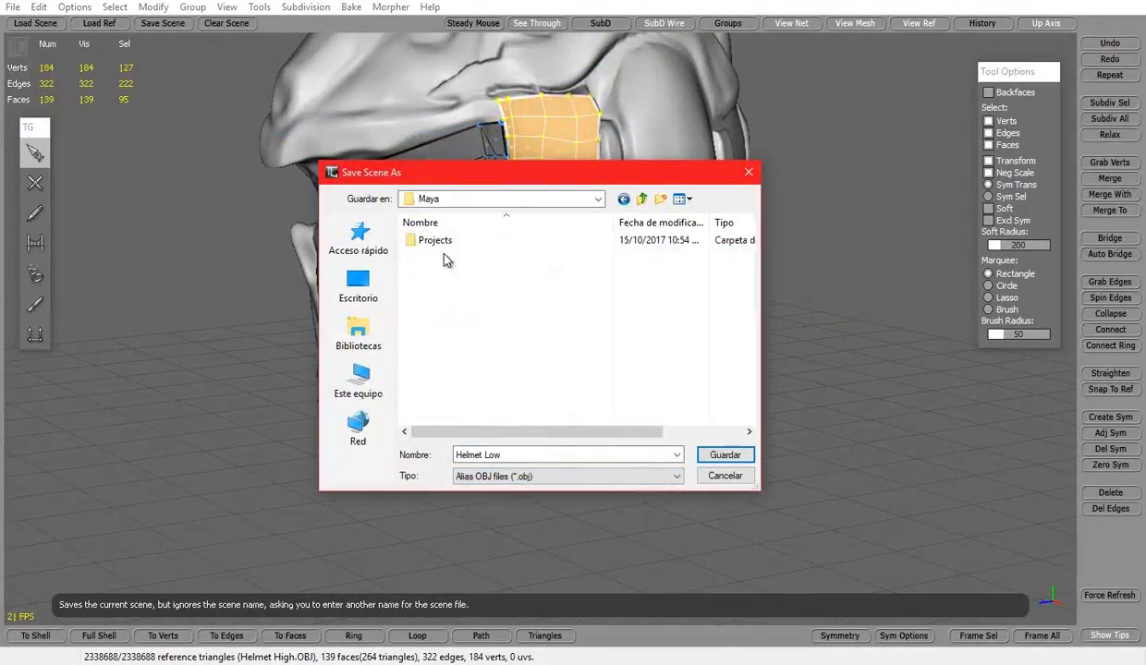
{"action": "double_click", "coordinate": [430, 237]}
{"action": "scroll", "coordinate": [450, 305], "scroll_direction": "down", "scroll_amount": 3}
{"action": "double_click", "coordinate": [449, 256]}
{"action": "left_click", "coordinate": [660, 199]}
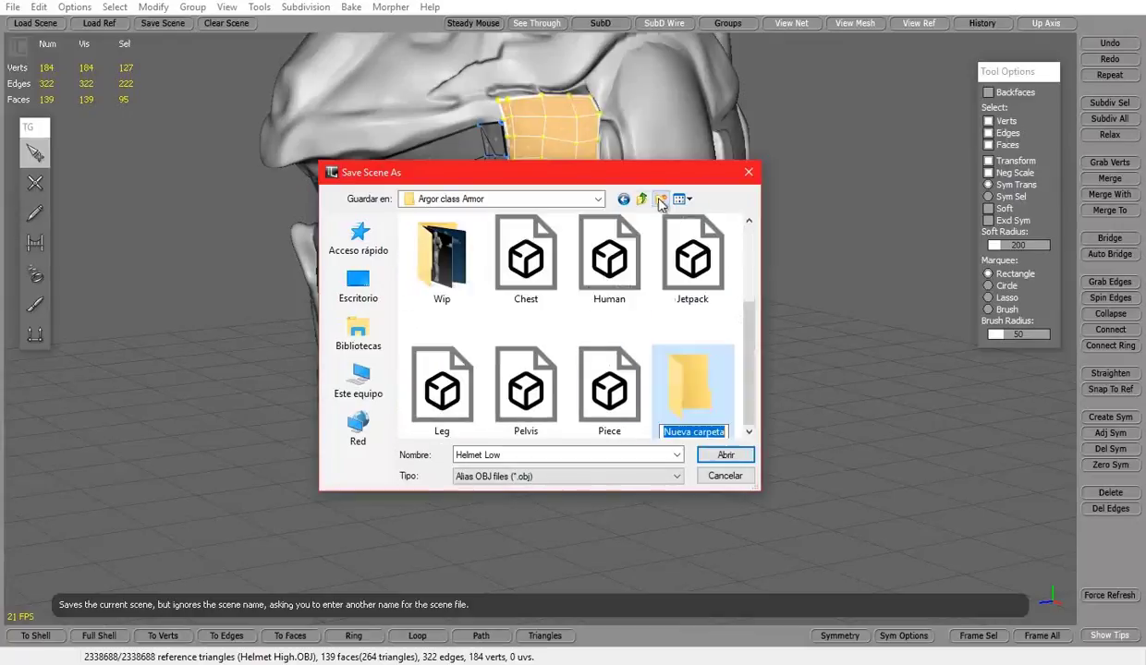
{"action": "left_click", "coordinate": [726, 455]}
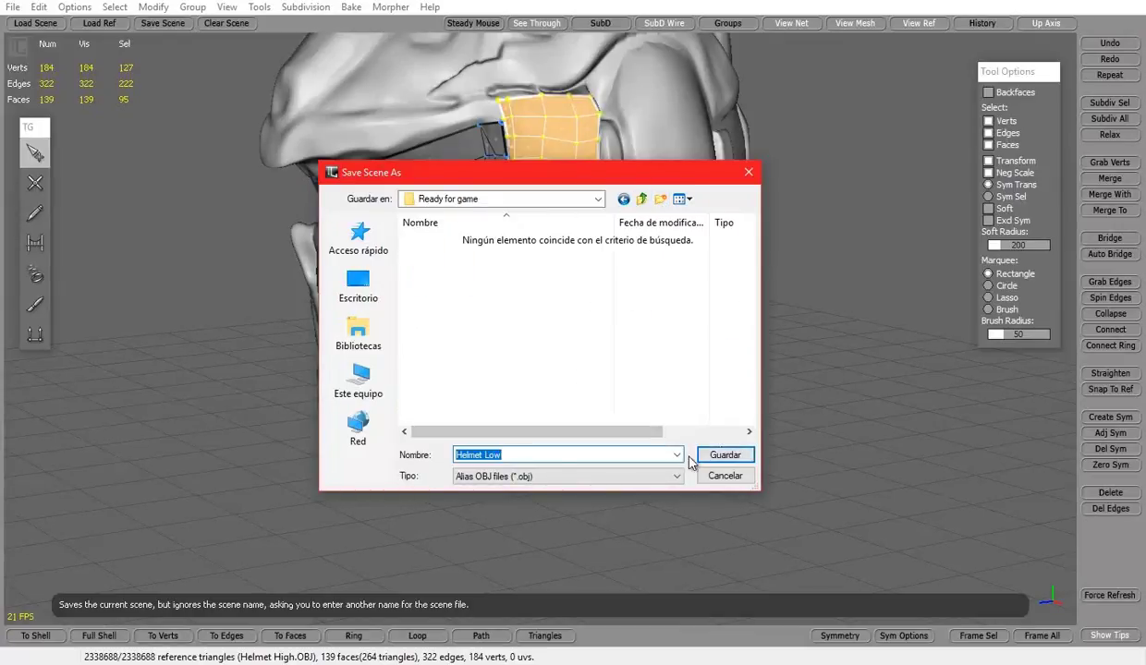
{"action": "left_click", "coordinate": [726, 454]}
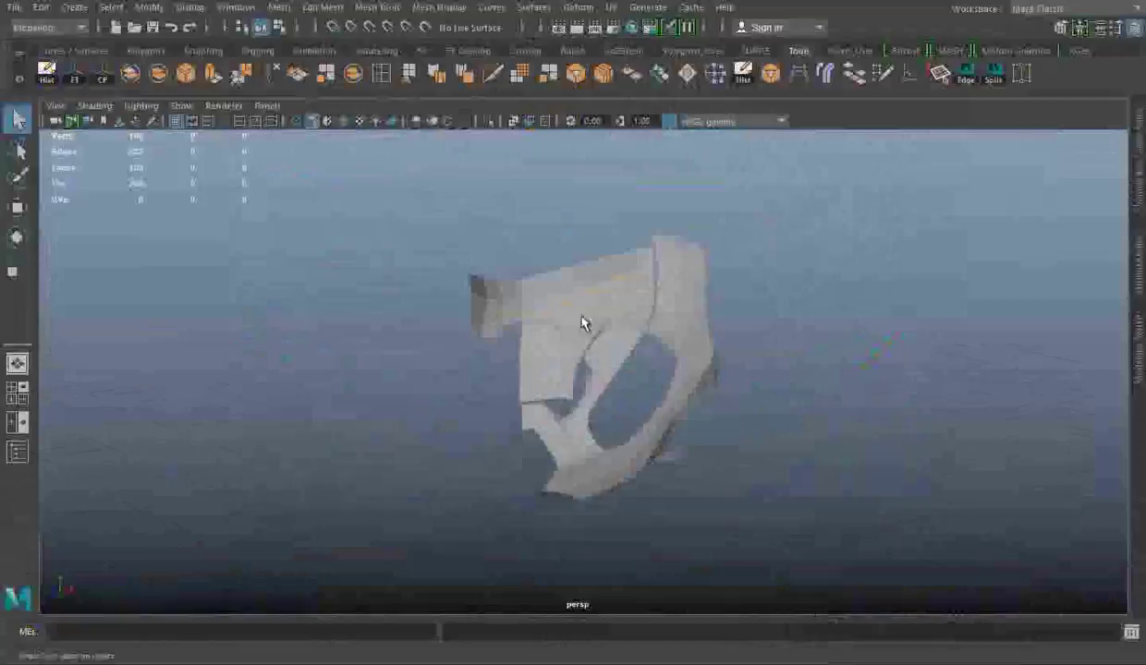
Duplicate the imported half-helmet with Scale X -1 and combine both halves into one mesh.
{"action": "mouse_move", "coordinate": [583, 326]}
{"action": "left_mouse_down", "text": "alt"}
{"action": "mouse_move", "coordinate": [608, 454]}
{"action": "mouse_move", "coordinate": [706, 435]}
{"action": "mouse_move", "coordinate": [632, 264]}
{"action": "mouse_move", "coordinate": [660, 289]}
{"action": "mouse_move", "coordinate": [626, 330]}
{"action": "mouse_move", "coordinate": [683, 292]}
{"action": "mouse_move", "coordinate": [579, 622]}
{"action": "left_mouse_up", "text": "alt"}
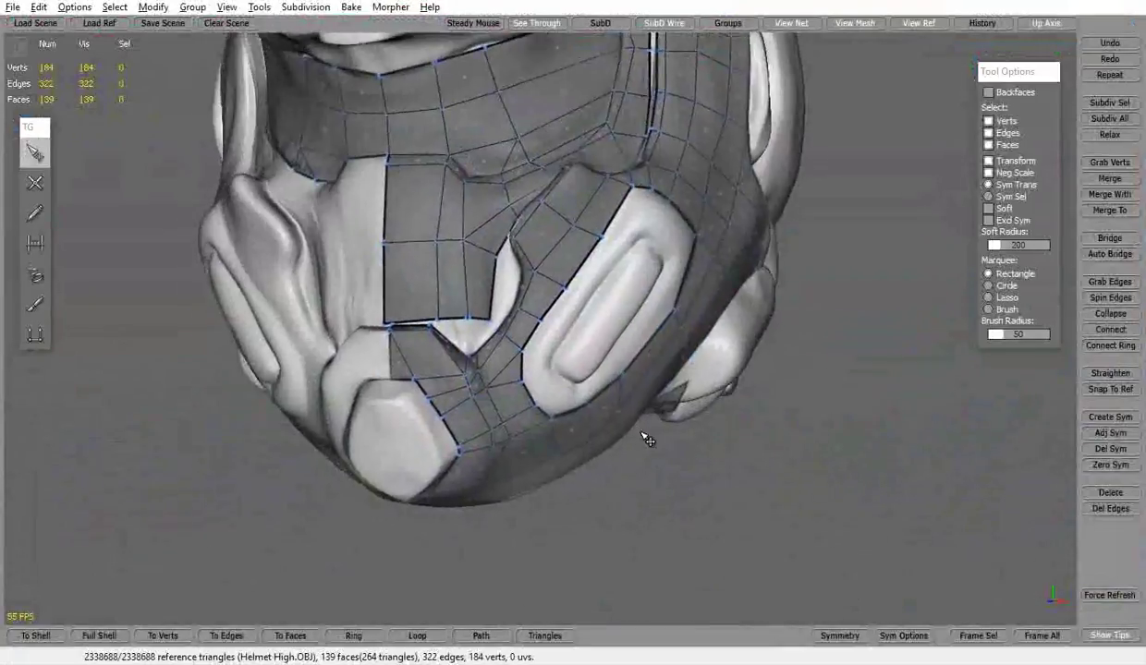
{"action": "mouse_move", "coordinate": [647, 440]}
{"action": "middle_mouse_down"}
{"action": "mouse_move", "coordinate": [591, 404]}
{"action": "mouse_move", "coordinate": [519, 404]}
{"action": "mouse_move", "coordinate": [464, 374]}
{"action": "middle_mouse_up"}
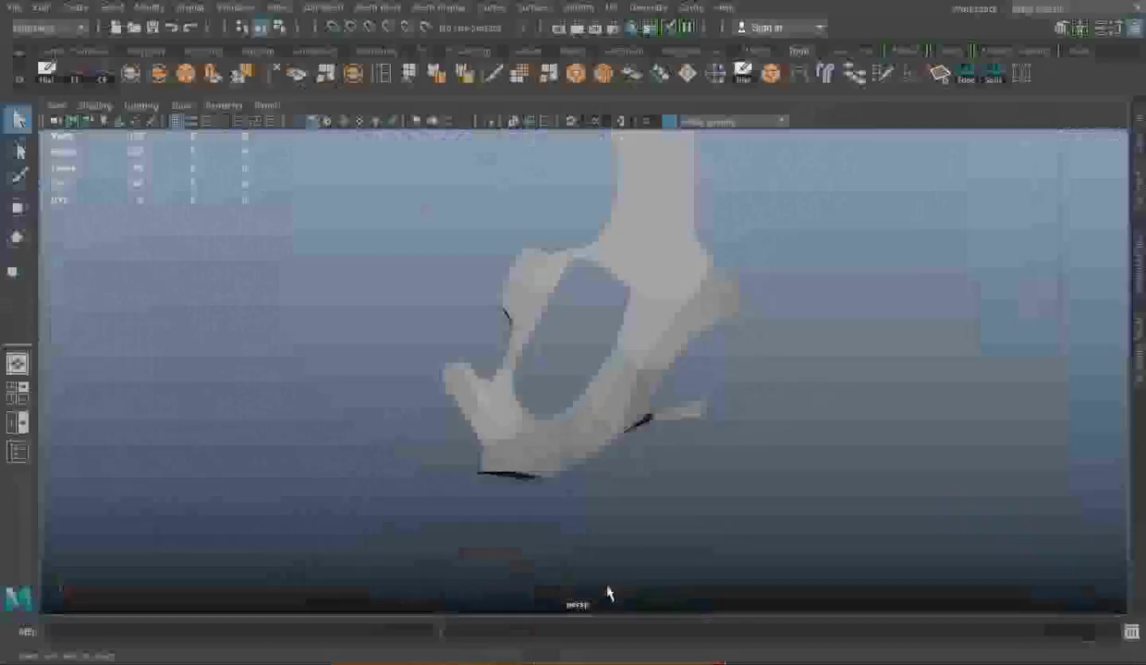
{"action": "mouse_move", "coordinate": [606, 594]}
{"action": "left_mouse_down", "text": "alt"}
{"action": "mouse_move", "coordinate": [430, 440]}
{"action": "mouse_move", "coordinate": [446, 363]}
{"action": "mouse_move", "coordinate": [489, 308]}
{"action": "left_mouse_up", "text": "alt"}
{"action": "key", "text": "space"}
{"action": "key", "text": "space"}
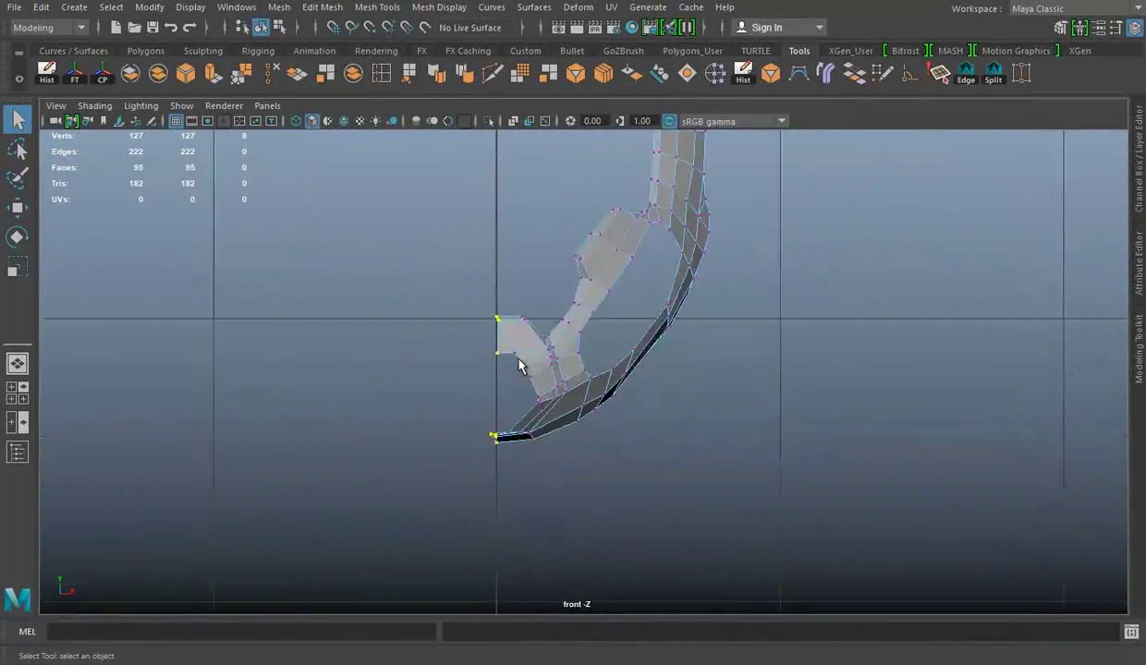
{"action": "key", "text": "w"}
{"action": "key", "text": "space"}
{"action": "key", "text": "space"}
{"action": "left_click_drag", "start_coordinate": [813, 312], "coordinate": [622, 437], "text": "alt"}
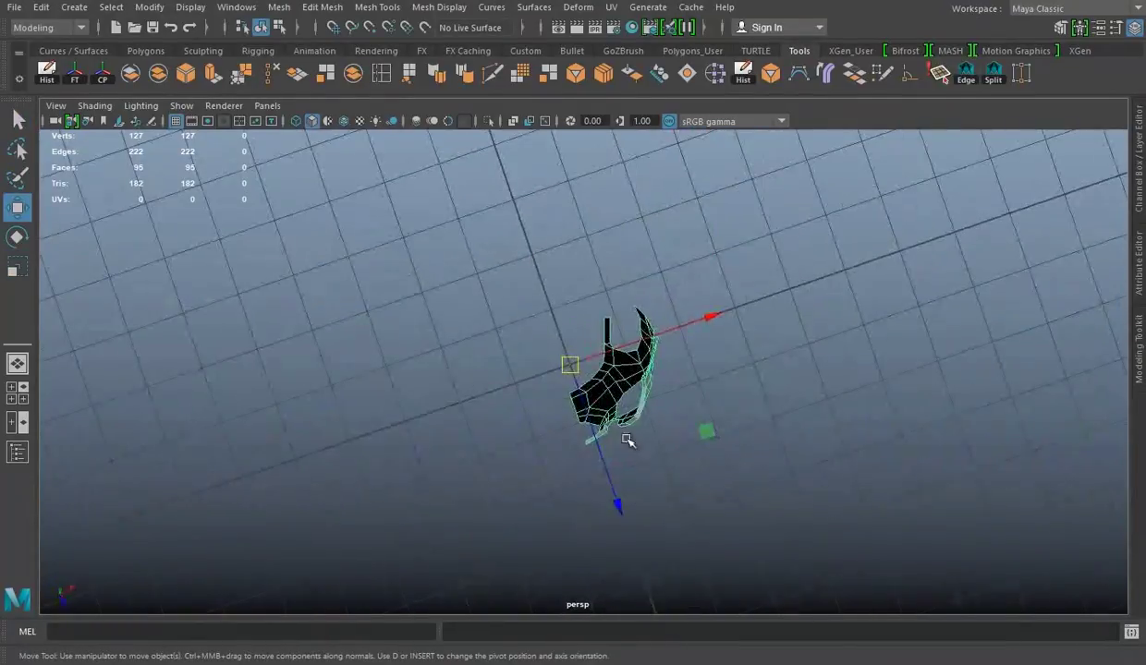
{"action": "key", "text": "ctrl+d"}
{"action": "key", "text": "ctrl+a"}
{"action": "left_click", "coordinate": [1100, 211]}
{"action": "key", "text": "ctrl+a"}
{"action": "key", "text": "f"}
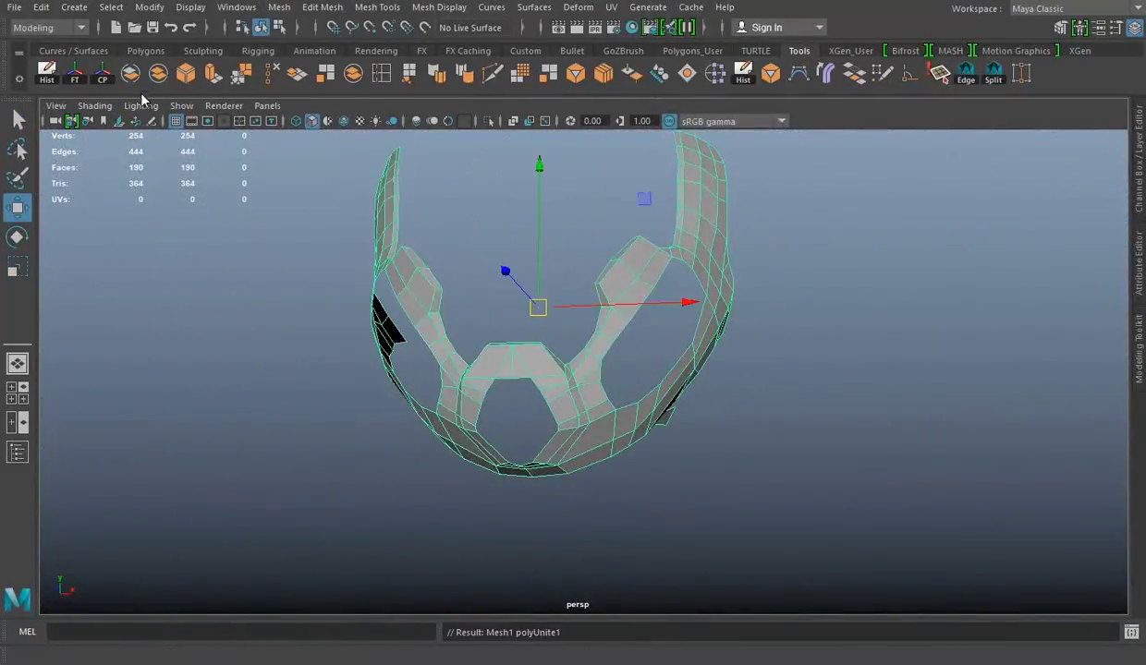
Extrude the open border edges, then move and scale the extrusion into thickened rims.
{"action": "left_click_drag", "start_coordinate": [651, 294], "coordinate": [826, 225], "text": "alt"}
{"action": "right_click_drag", "start_coordinate": [826, 225], "coordinate": [826, 180]}
{"action": "mouse_move", "coordinate": [826, 179]}
{"action": "left_mouse_down", "text": "alt"}
{"action": "mouse_move", "coordinate": [800, 402]}
{"action": "mouse_move", "coordinate": [579, 226]}
{"action": "mouse_move", "coordinate": [576, 289]}
{"action": "mouse_move", "coordinate": [642, 333]}
{"action": "mouse_move", "coordinate": [702, 351]}
{"action": "mouse_move", "coordinate": [716, 386]}
{"action": "left_mouse_up", "text": "alt"}
{"action": "key", "text": "ctrl+e"}
{"action": "left_click_drag", "start_coordinate": [607, 368], "coordinate": [549, 374], "text": "alt"}
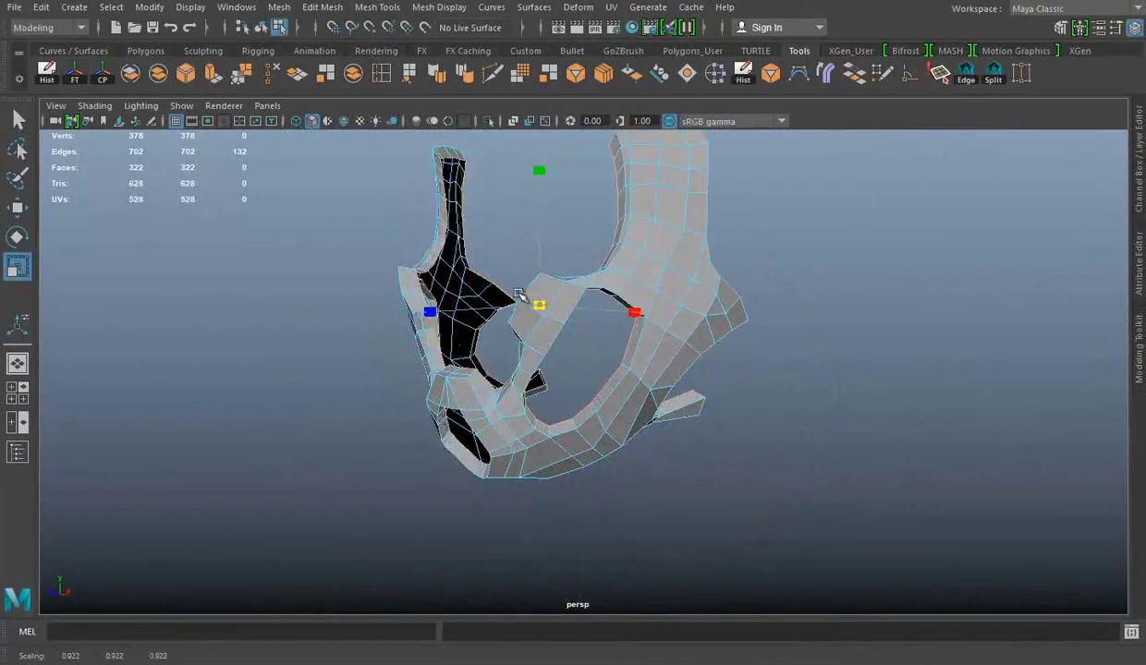
{"action": "mouse_move", "coordinate": [518, 293]}
{"action": "left_mouse_down", "text": "alt"}
{"action": "mouse_move", "coordinate": [567, 304]}
{"action": "mouse_move", "coordinate": [460, 307]}
{"action": "mouse_move", "coordinate": [640, 222]}
{"action": "mouse_move", "coordinate": [555, 284]}
{"action": "mouse_move", "coordinate": [672, 277]}
{"action": "mouse_move", "coordinate": [632, 226]}
{"action": "mouse_move", "coordinate": [696, 399]}
{"action": "mouse_move", "coordinate": [527, 343]}
{"action": "left_mouse_up", "text": "alt"}
{"action": "key", "text": "w"}
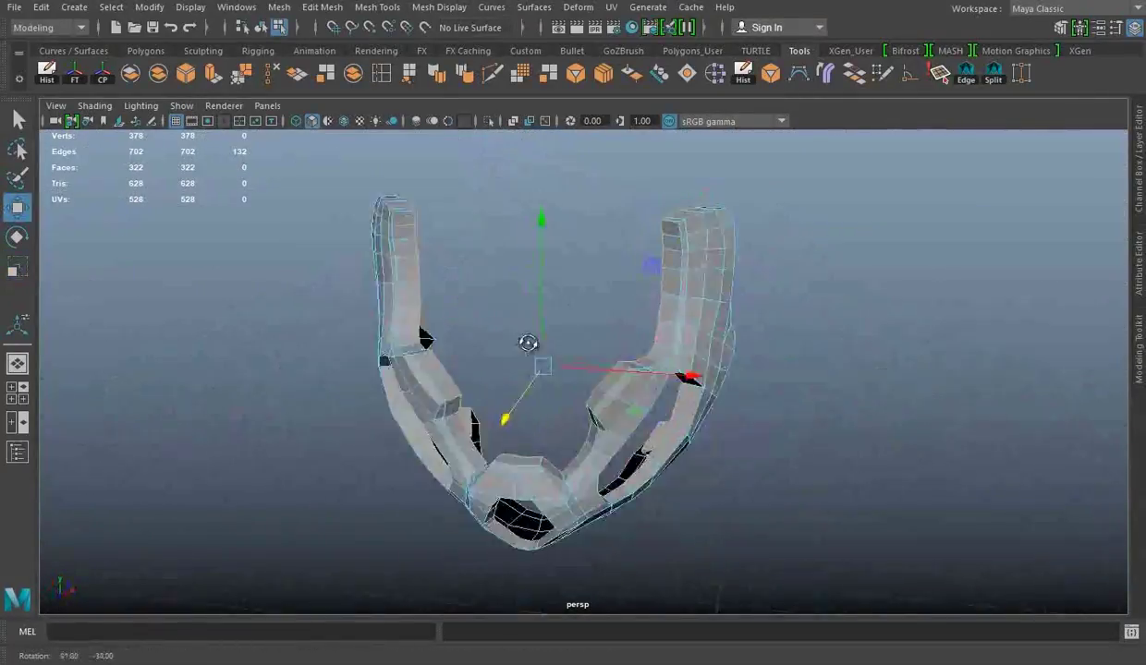
{"action": "mouse_move", "coordinate": [538, 249]}
{"action": "left_mouse_down", "text": "alt"}
{"action": "mouse_move", "coordinate": [604, 476]}
{"action": "mouse_move", "coordinate": [557, 427]}
{"action": "mouse_move", "coordinate": [622, 320]}
{"action": "mouse_move", "coordinate": [542, 338]}
{"action": "mouse_move", "coordinate": [392, 233]}
{"action": "left_mouse_up", "text": "alt"}
{"action": "key", "text": "r"}
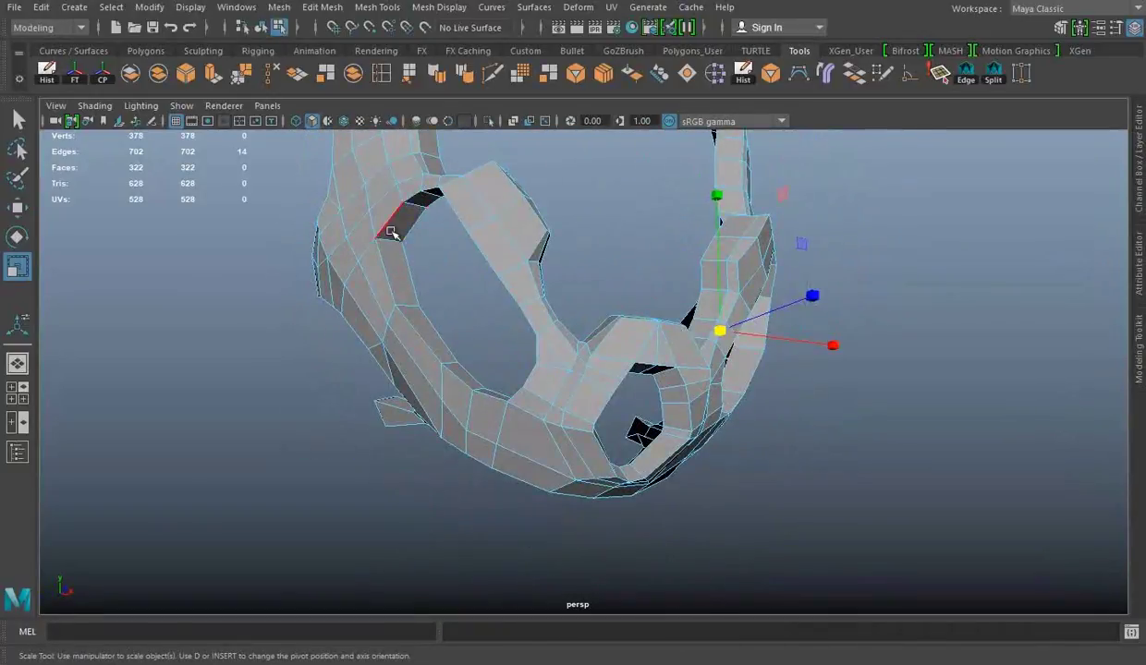
{"action": "mouse_move", "coordinate": [613, 316]}
{"action": "left_mouse_down", "text": "alt"}
{"action": "mouse_move", "coordinate": [666, 383]}
{"action": "mouse_move", "coordinate": [773, 281]}
{"action": "left_mouse_up", "text": "alt"}
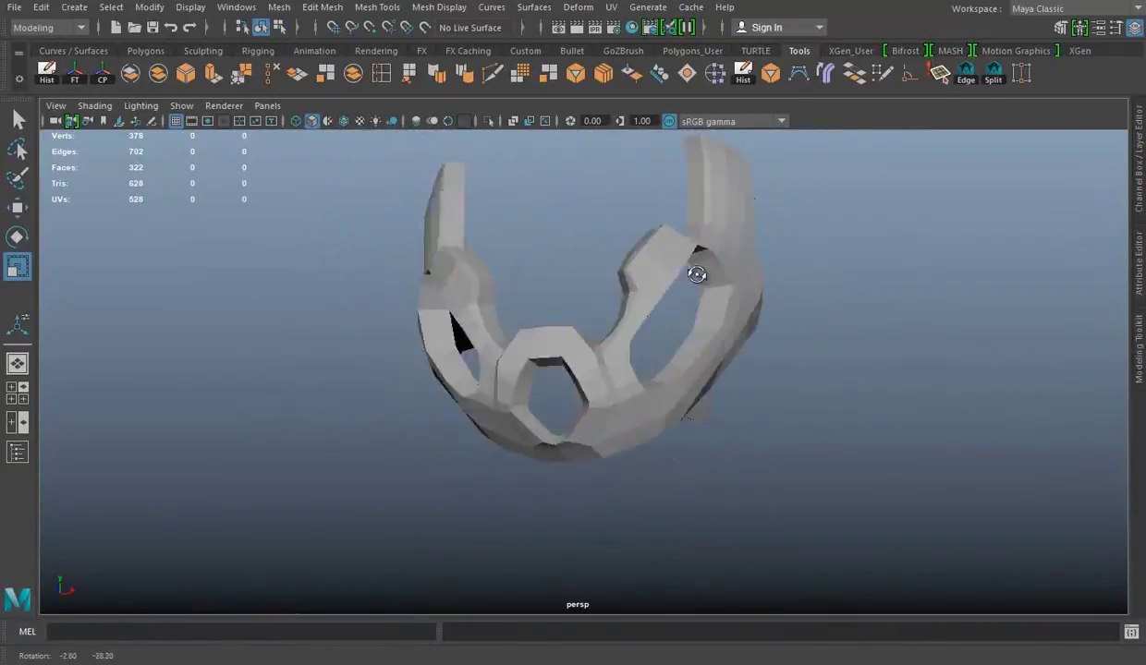
{"action": "left_click_drag", "start_coordinate": [697, 275], "coordinate": [559, 396], "text": "alt"}
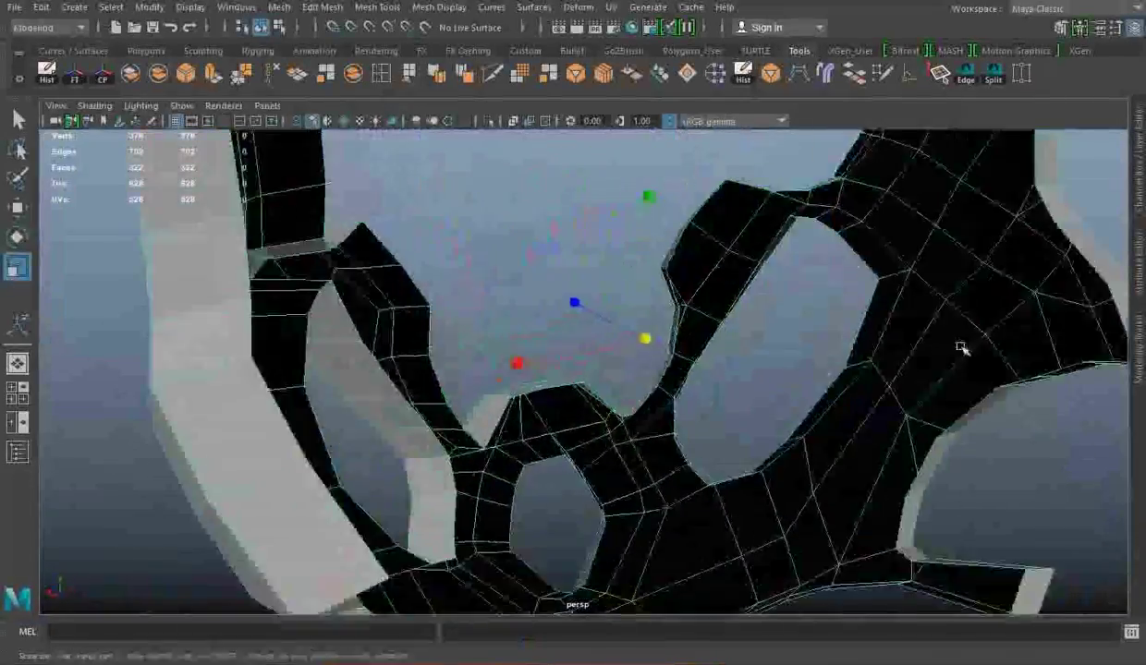
{"action": "mouse_move", "coordinate": [733, 277]}
{"action": "left_mouse_down", "text": "alt"}
{"action": "mouse_move", "coordinate": [691, 357]}
{"action": "mouse_move", "coordinate": [533, 359]}
{"action": "mouse_move", "coordinate": [840, 343]}
{"action": "left_mouse_up", "text": "alt"}
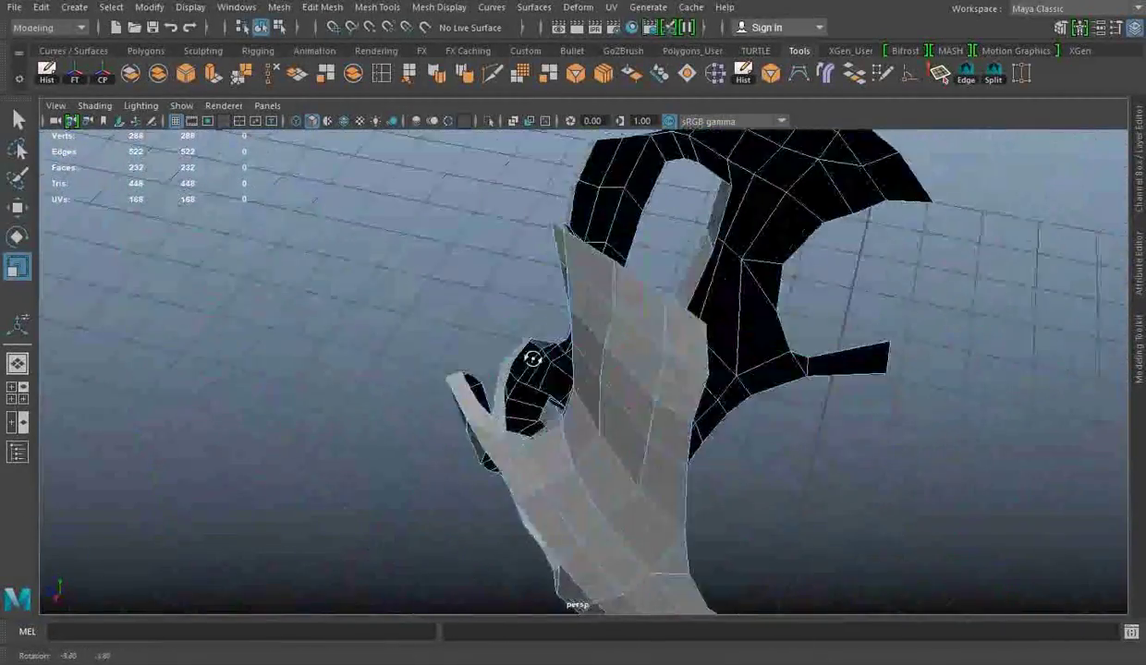
Bridge the selected border edges and merge two overlapping vertices.
{"action": "mouse_move", "coordinate": [970, 422]}
{"action": "left_mouse_down", "text": "alt"}
{"action": "mouse_move", "coordinate": [473, 320]}
{"action": "mouse_move", "coordinate": [988, 217]}
{"action": "left_mouse_up", "text": "alt"}
{"action": "key", "text": "g"}
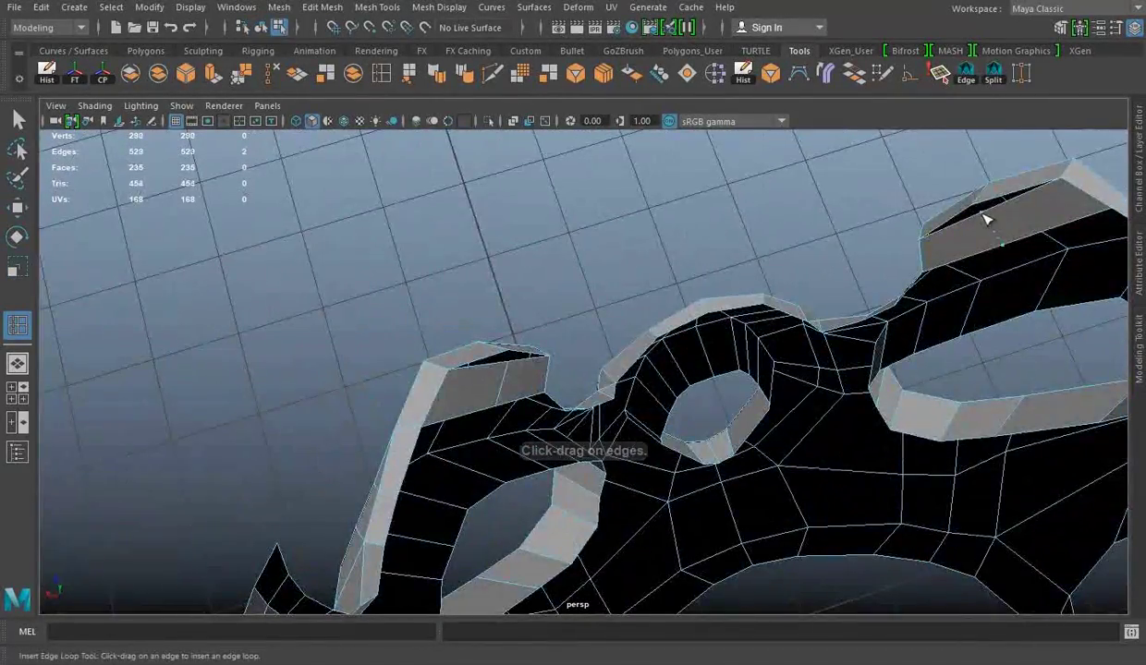
{"action": "right_click", "coordinate": [596, 220]}
{"action": "mouse_move", "coordinate": [596, 220]}
{"action": "left_mouse_down", "text": "alt"}
{"action": "mouse_move", "coordinate": [422, 258]}
{"action": "mouse_move", "coordinate": [447, 326]}
{"action": "mouse_move", "coordinate": [568, 385]}
{"action": "mouse_move", "coordinate": [763, 299]}
{"action": "mouse_move", "coordinate": [455, 480]}
{"action": "mouse_move", "coordinate": [608, 388]}
{"action": "mouse_move", "coordinate": [497, 435]}
{"action": "mouse_move", "coordinate": [629, 443]}
{"action": "mouse_move", "coordinate": [700, 330]}
{"action": "mouse_move", "coordinate": [591, 407]}
{"action": "mouse_move", "coordinate": [673, 412]}
{"action": "mouse_move", "coordinate": [678, 479]}
{"action": "mouse_move", "coordinate": [389, 204]}
{"action": "left_mouse_up", "text": "alt"}
{"action": "left_click", "coordinate": [543, 378]}
{"action": "key", "text": "q"}
{"action": "left_click", "coordinate": [389, 204]}
{"action": "key", "text": "f"}
{"action": "key", "text": "w"}
{"action": "mouse_move", "coordinate": [700, 305]}
{"action": "left_mouse_down", "text": "alt"}
{"action": "mouse_move", "coordinate": [626, 456]}
{"action": "mouse_move", "coordinate": [770, 284]}
{"action": "left_mouse_up", "text": "alt"}
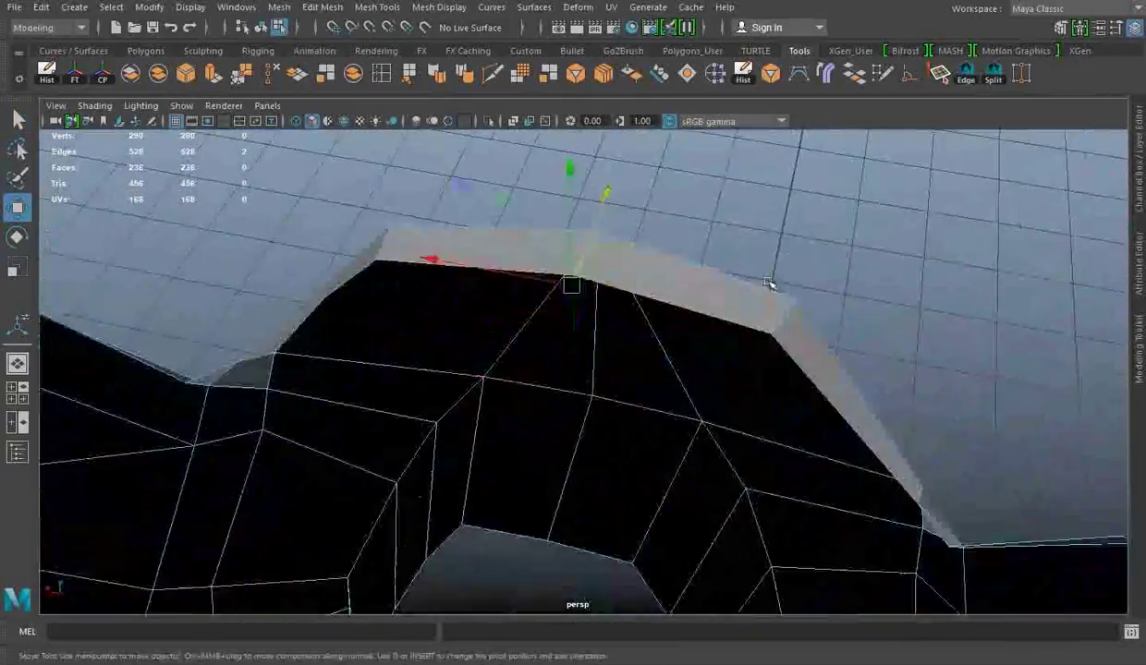
Bridge another border gap, insert a new edge loop, and snap a vertex onto its neighbour.
{"action": "left_click", "coordinate": [341, 286], "text": "shift"}
{"action": "right_click_drag", "start_coordinate": [341, 286], "coordinate": [337, 104], "text": "shift"}
{"action": "left_click", "coordinate": [570, 301]}
{"action": "mouse_move", "coordinate": [570, 300]}
{"action": "left_mouse_down", "text": "alt"}
{"action": "mouse_move", "coordinate": [545, 277]}
{"action": "mouse_move", "coordinate": [689, 315]}
{"action": "left_mouse_up", "text": "alt"}
{"action": "key", "text": "w"}
{"action": "left_click_drag", "start_coordinate": [580, 343], "coordinate": [576, 299], "text": "alt"}
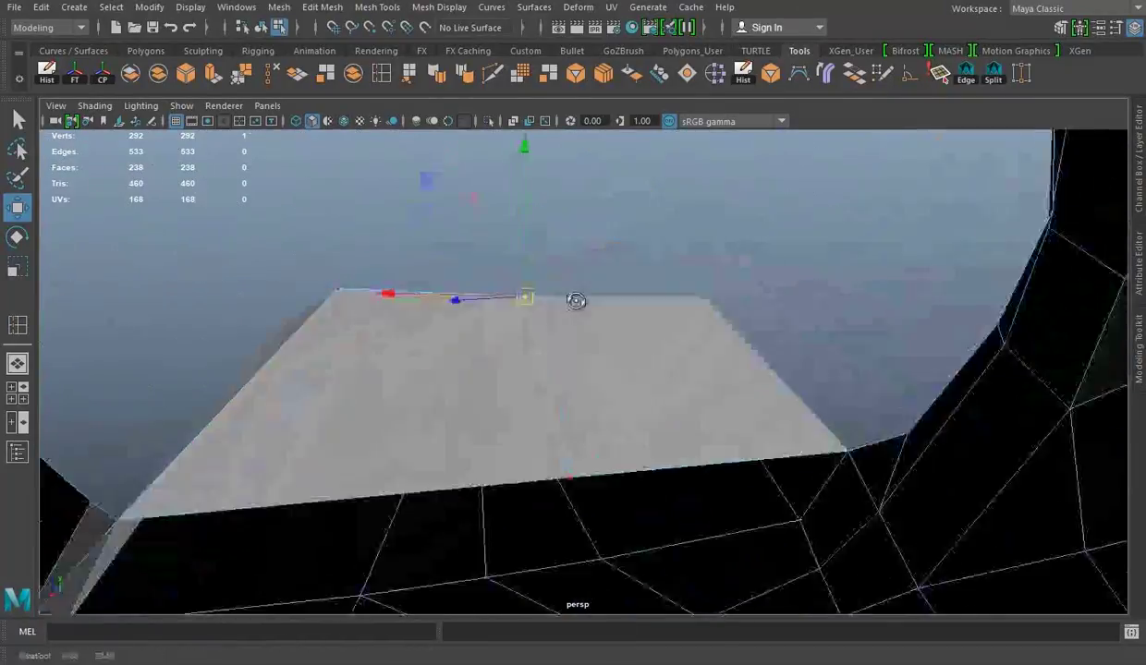
Extrude the helmet piece to give it solid thickness, then clear the selection.
{"action": "right_click_drag", "start_coordinate": [576, 299], "coordinate": [547, 361], "text": "shift"}
{"action": "mouse_move", "coordinate": [547, 360]}
{"action": "left_mouse_down", "text": "alt"}
{"action": "mouse_move", "coordinate": [635, 289]}
{"action": "mouse_move", "coordinate": [686, 383]}
{"action": "mouse_move", "coordinate": [378, 359]}
{"action": "mouse_move", "coordinate": [693, 322]}
{"action": "mouse_move", "coordinate": [573, 243]}
{"action": "mouse_move", "coordinate": [659, 289]}
{"action": "mouse_move", "coordinate": [693, 388]}
{"action": "mouse_move", "coordinate": [765, 407]}
{"action": "mouse_move", "coordinate": [702, 370]}
{"action": "mouse_move", "coordinate": [822, 294]}
{"action": "mouse_move", "coordinate": [767, 389]}
{"action": "mouse_move", "coordinate": [554, 555]}
{"action": "left_mouse_up", "text": "alt"}
{"action": "key", "text": "ctrl+e"}
{"action": "key", "text": "r"}
{"action": "left_click", "coordinate": [541, 590]}
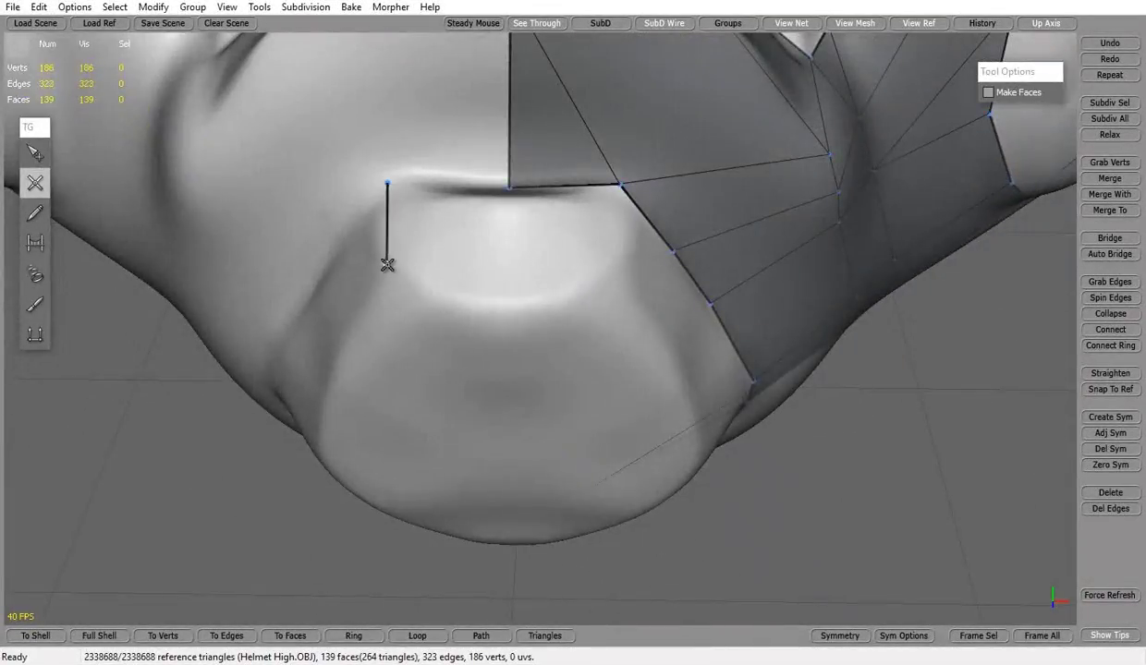
Close new faces over the vent opening under the chin.
{"action": "middle_click_drag", "start_coordinate": [392, 188], "coordinate": [494, 210]}
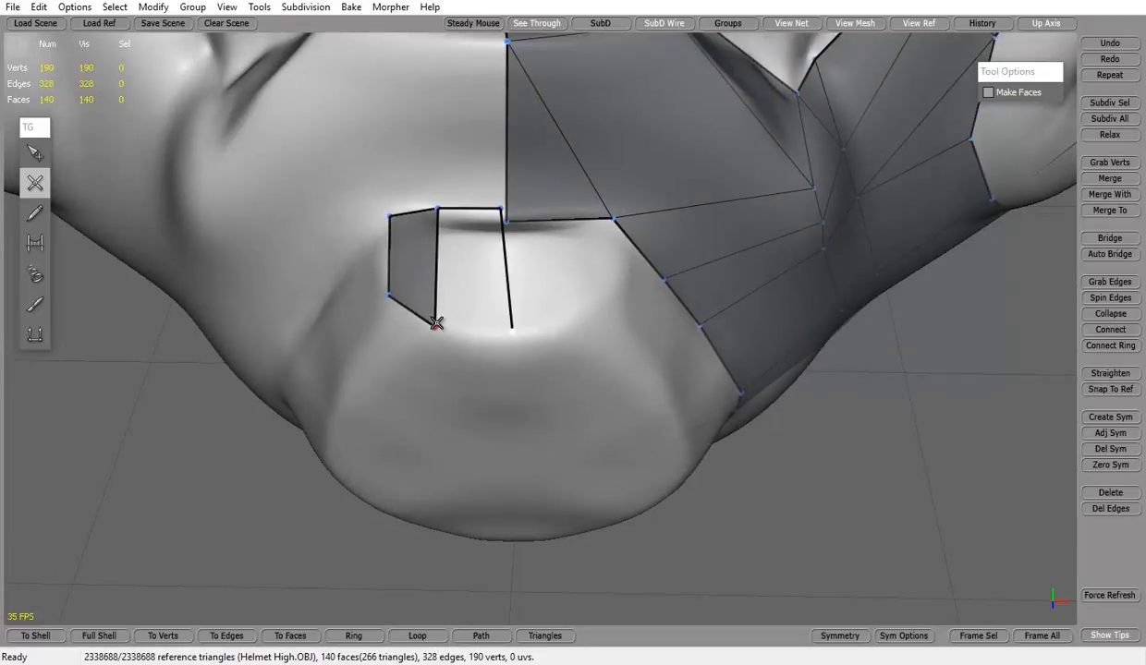
{"action": "left_click", "coordinate": [436, 323]}
{"action": "middle_click_drag", "start_coordinate": [437, 322], "coordinate": [479, 244]}
{"action": "left_click", "coordinate": [561, 252]}
{"action": "mouse_move", "coordinate": [561, 251]}
{"action": "middle_mouse_down"}
{"action": "mouse_move", "coordinate": [609, 207]}
{"action": "mouse_move", "coordinate": [563, 297]}
{"action": "middle_mouse_up"}
{"action": "left_click", "coordinate": [496, 169]}
{"action": "middle_click_drag", "start_coordinate": [497, 169], "coordinate": [523, 175]}
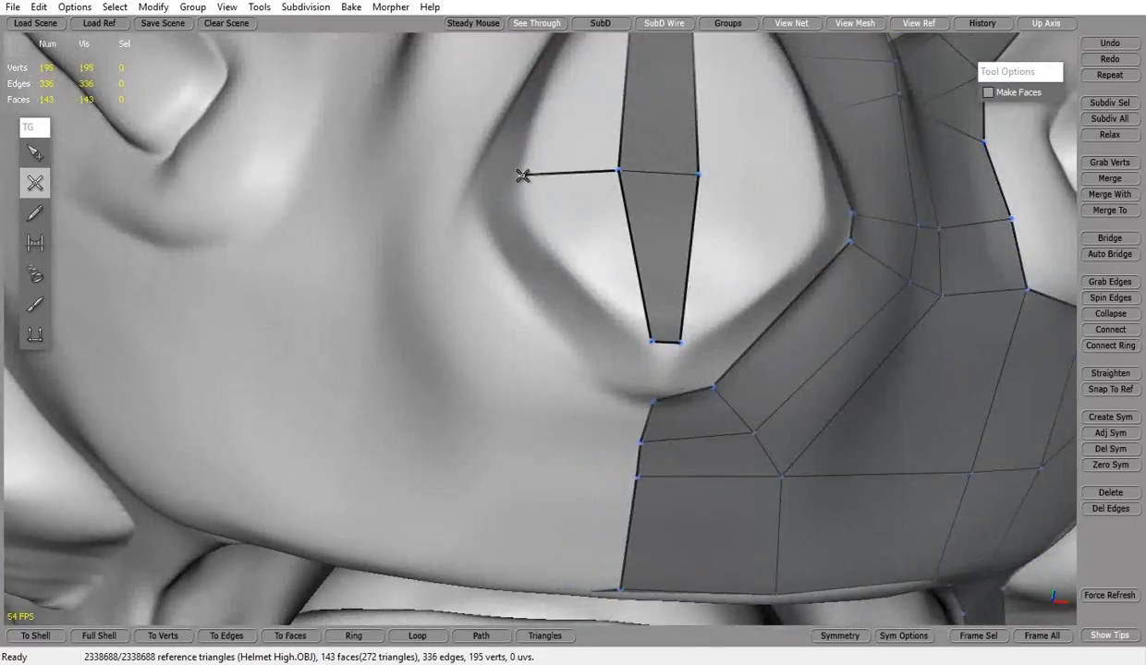
{"action": "left_click", "coordinate": [662, 341]}
{"action": "mouse_move", "coordinate": [663, 341]}
{"action": "middle_mouse_down"}
{"action": "mouse_move", "coordinate": [550, 376]}
{"action": "mouse_move", "coordinate": [537, 220]}
{"action": "mouse_move", "coordinate": [434, 259]}
{"action": "mouse_move", "coordinate": [710, 376]}
{"action": "mouse_move", "coordinate": [517, 355]}
{"action": "mouse_move", "coordinate": [552, 248]}
{"action": "mouse_move", "coordinate": [573, 368]}
{"action": "middle_mouse_up"}
{"action": "key", "text": "s"}
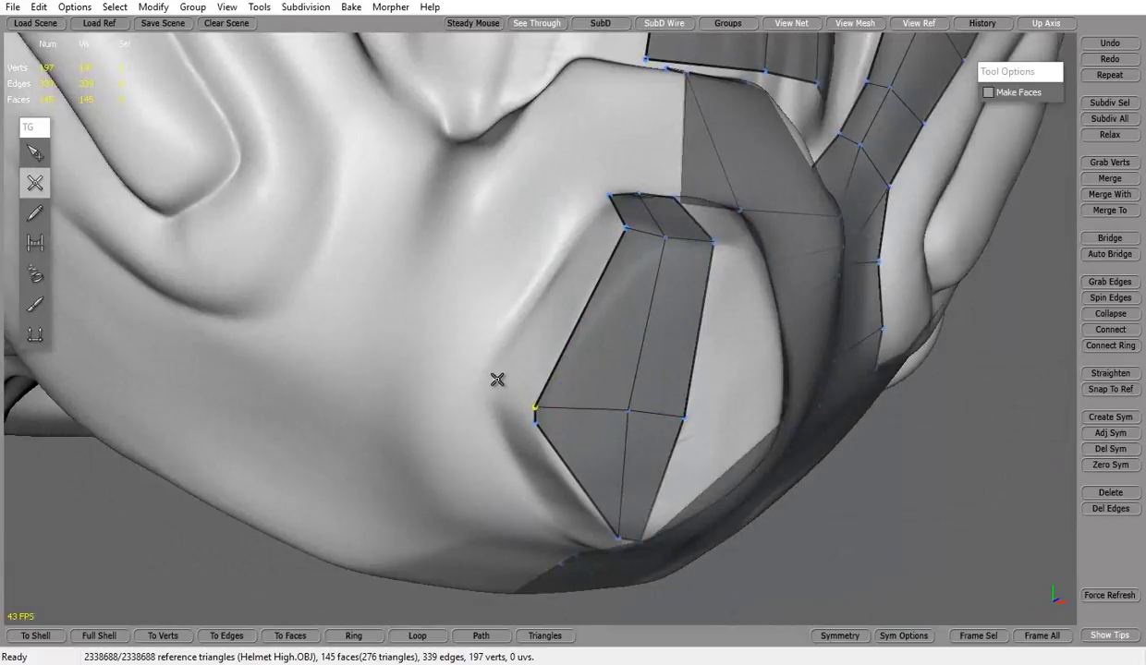
{"action": "left_click", "coordinate": [499, 380]}
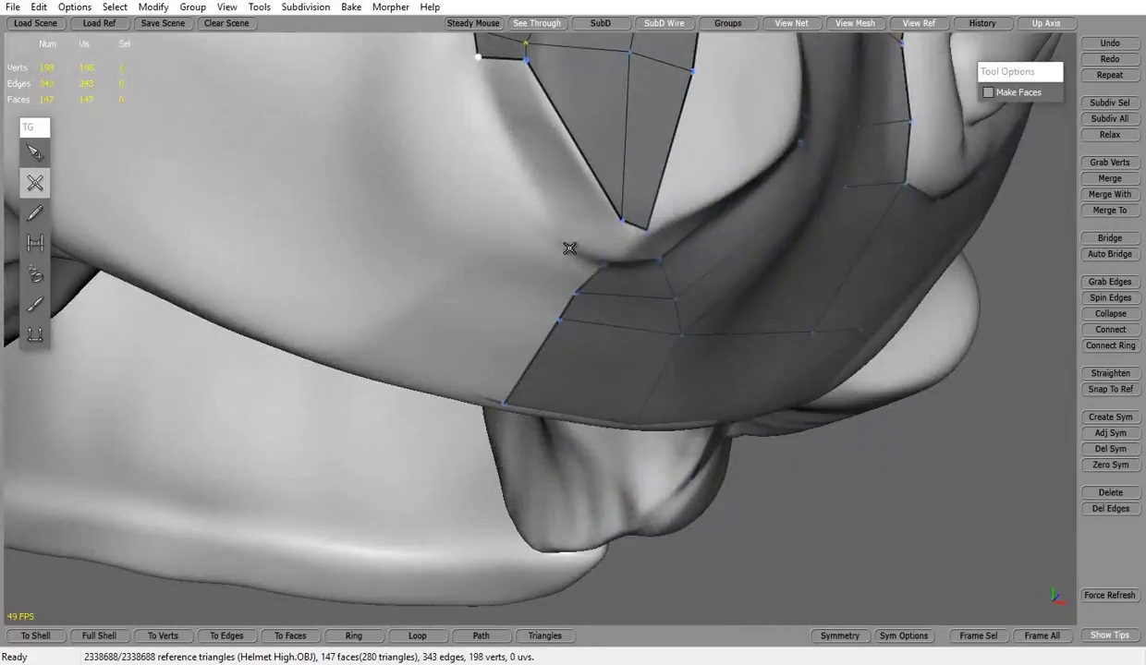
{"action": "mouse_move", "coordinate": [622, 326]}
{"action": "left_mouse_down", "text": "alt"}
{"action": "mouse_move", "coordinate": [134, 213]}
{"action": "mouse_move", "coordinate": [599, 289]}
{"action": "left_mouse_up", "text": "alt"}
{"action": "left_click", "coordinate": [479, 286]}
Delete the extra vertices from the vent patch and select its left faces.
{"action": "key", "text": "q"}
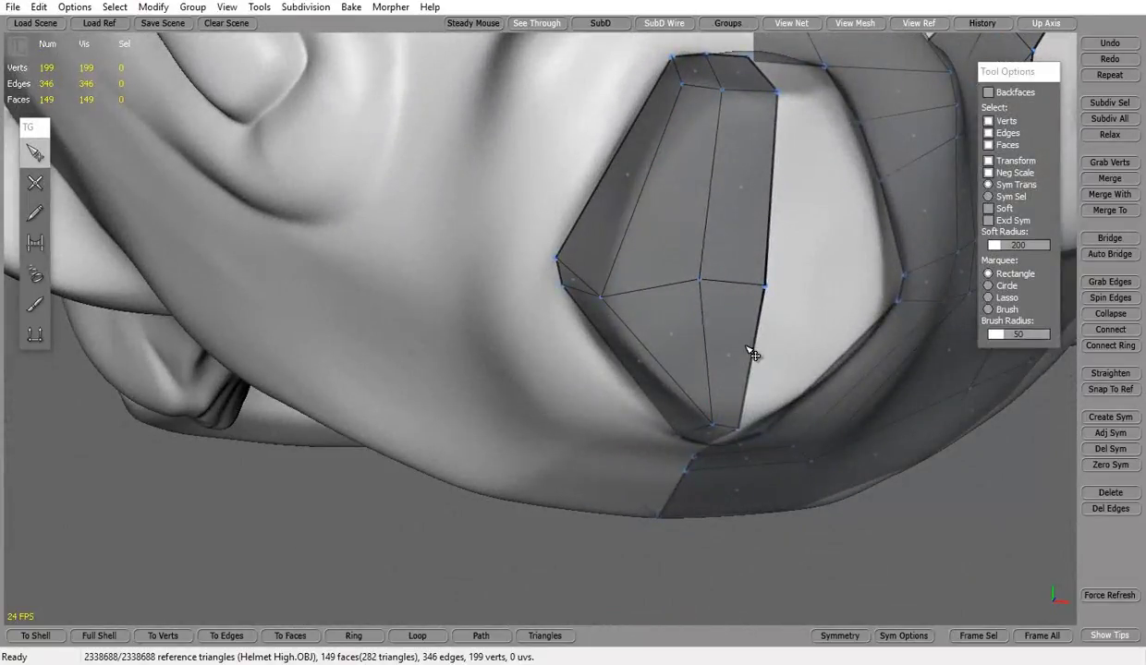
{"action": "mouse_move", "coordinate": [753, 355]}
{"action": "left_mouse_down", "text": "alt"}
{"action": "mouse_move", "coordinate": [644, 326]}
{"action": "mouse_move", "coordinate": [647, 233]}
{"action": "mouse_move", "coordinate": [630, 238]}
{"action": "left_mouse_up", "text": "alt"}
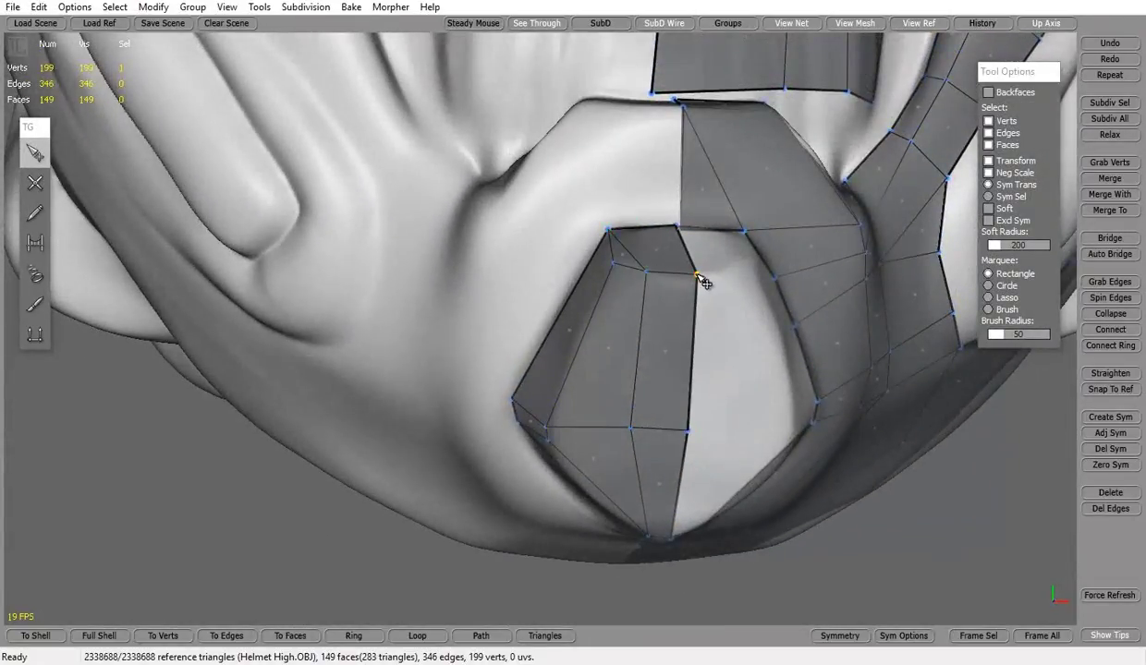
{"action": "mouse_move", "coordinate": [702, 282]}
{"action": "left_mouse_down", "text": "alt"}
{"action": "mouse_move", "coordinate": [690, 174]}
{"action": "mouse_move", "coordinate": [709, 274]}
{"action": "mouse_move", "coordinate": [666, 184]}
{"action": "mouse_move", "coordinate": [651, 208]}
{"action": "mouse_move", "coordinate": [666, 320]}
{"action": "mouse_move", "coordinate": [723, 325]}
{"action": "mouse_move", "coordinate": [570, 396]}
{"action": "left_mouse_up", "text": "alt"}
{"action": "key", "text": "Delete"}
{"action": "left_click", "coordinate": [690, 401], "text": "ctrl"}
{"action": "mouse_move", "coordinate": [690, 402]}
{"action": "left_mouse_down", "text": "alt"}
{"action": "mouse_move", "coordinate": [603, 289]}
{"action": "mouse_move", "coordinate": [504, 333]}
{"action": "mouse_move", "coordinate": [519, 330]}
{"action": "left_mouse_up", "text": "alt"}
{"action": "left_click_drag", "start_coordinate": [407, 199], "coordinate": [463, 296]}
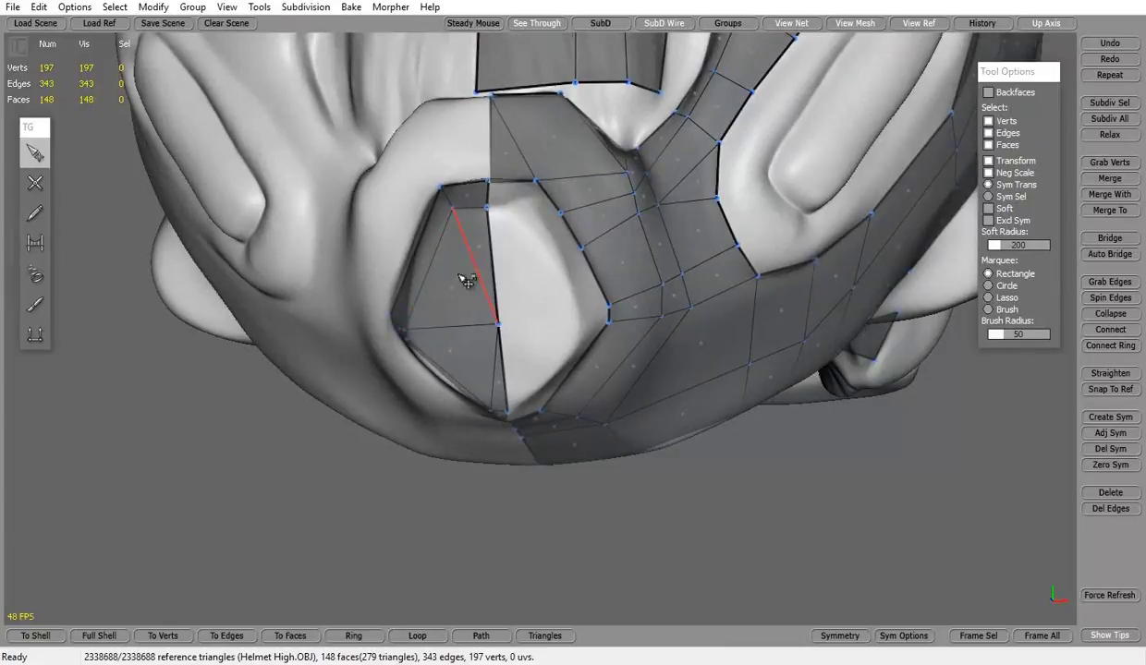
Export the retopology mesh as Alias OBJ 'Helmet Low' into the Leviathan project folder.
{"action": "left_click", "coordinate": [13, 7]}
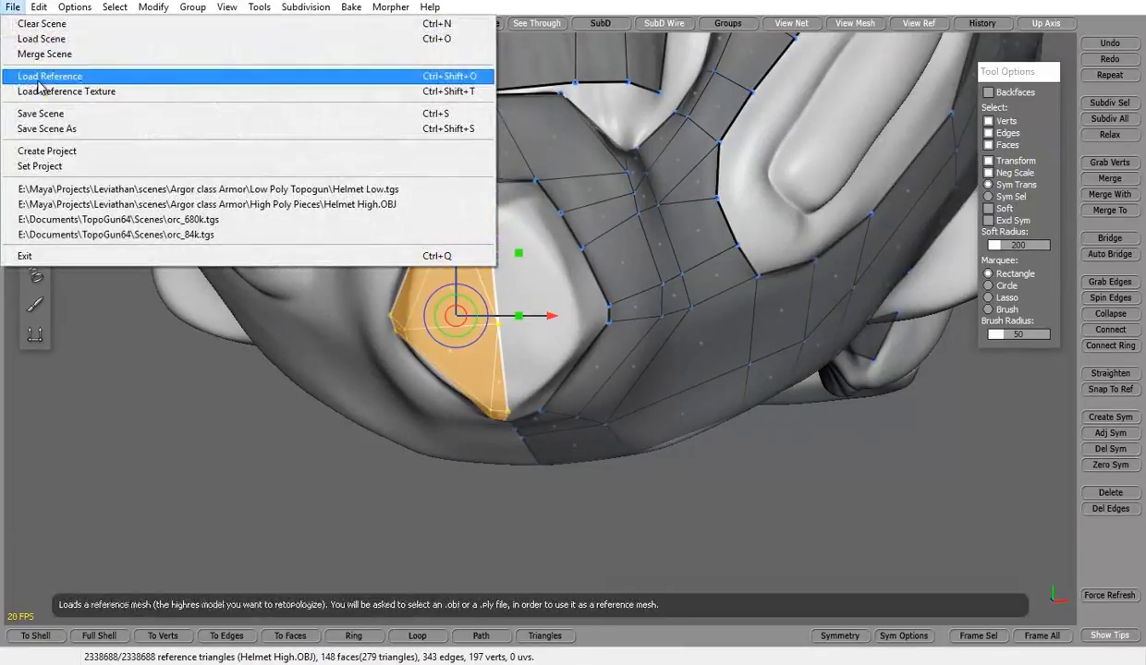
{"action": "left_click", "coordinate": [71, 116]}
{"action": "left_click", "coordinate": [522, 477]}
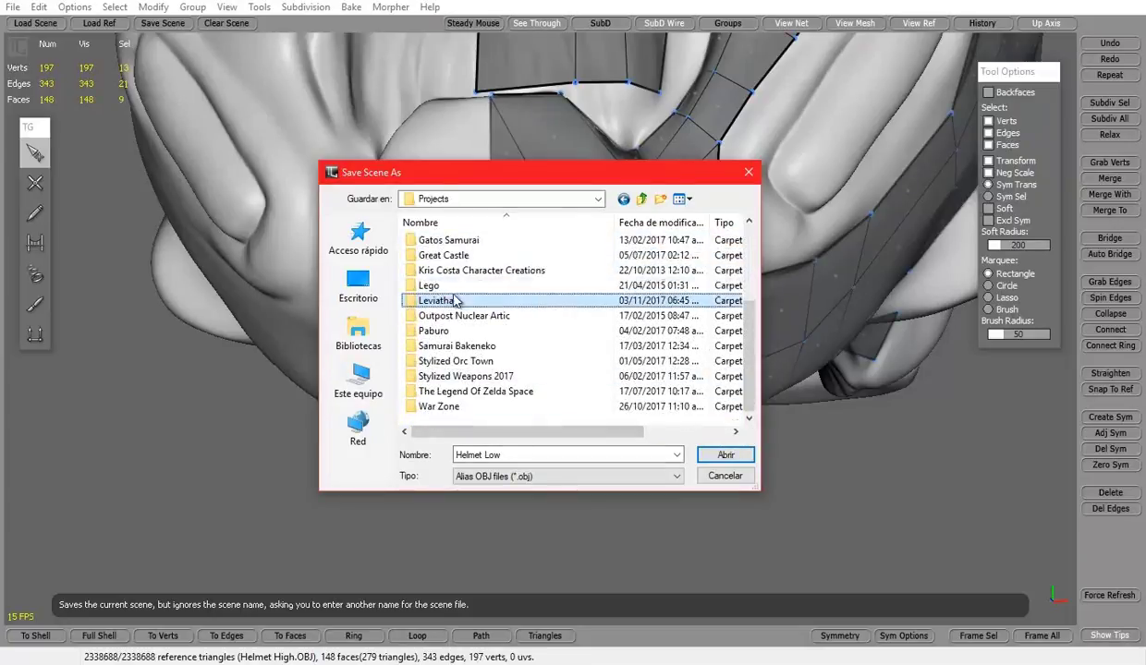
{"action": "left_click", "coordinate": [725, 455]}
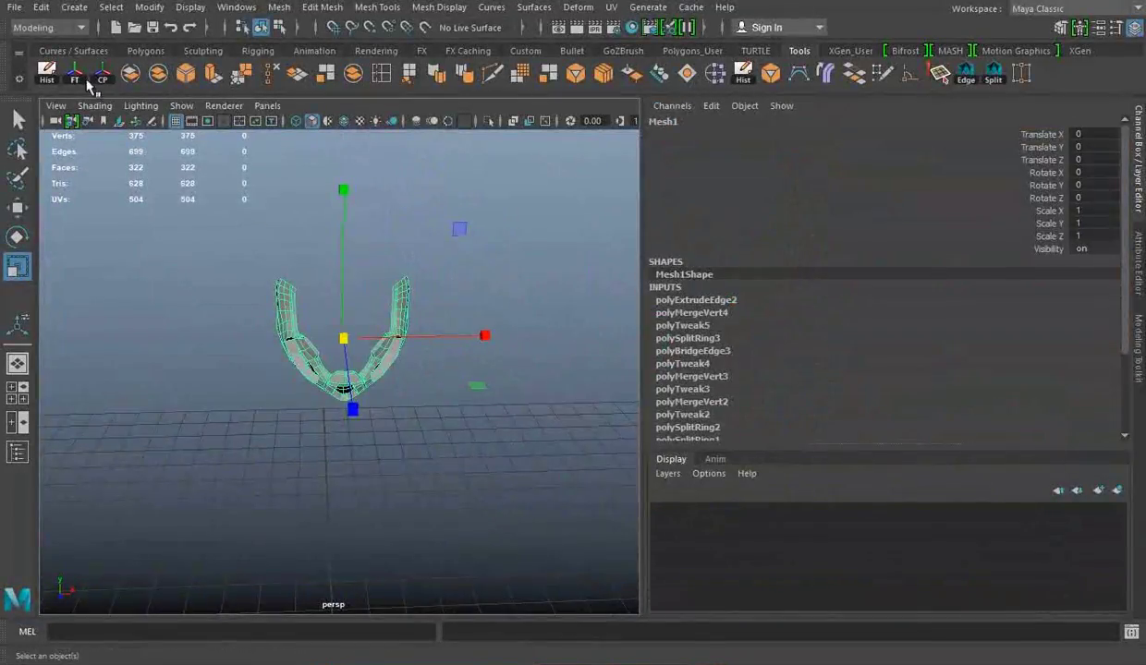
Clear construction history and import the exported Helmet Low OBJ into Maya.
{"action": "left_click", "coordinate": [47, 74]}
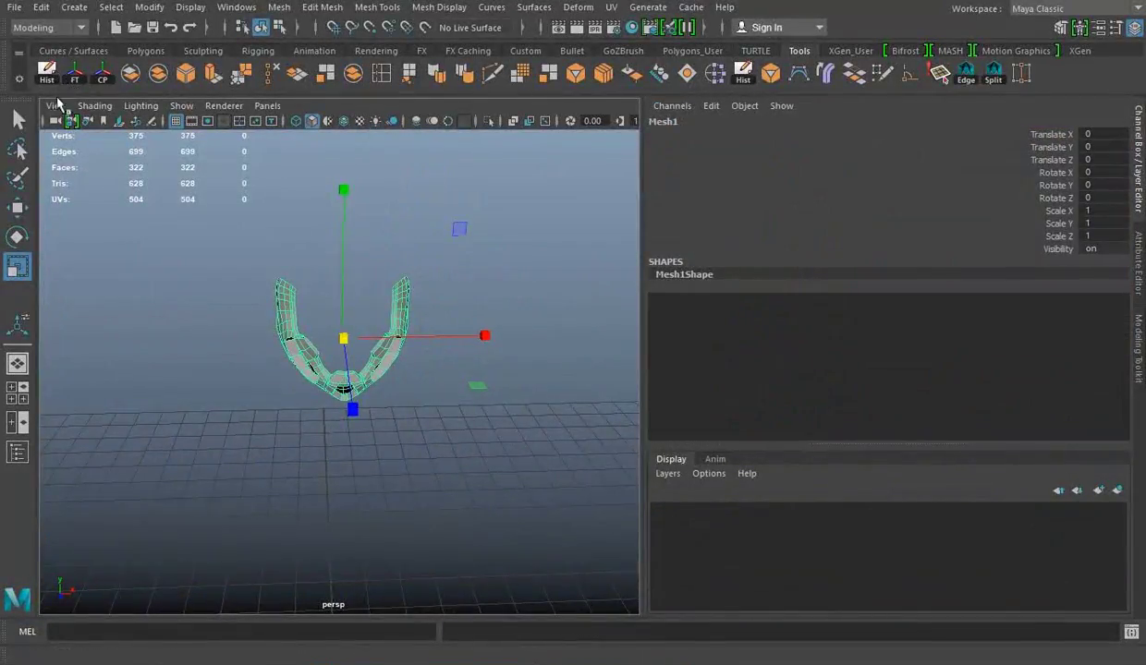
{"action": "left_click", "coordinate": [14, 7]}
{"action": "left_click", "coordinate": [38, 184]}
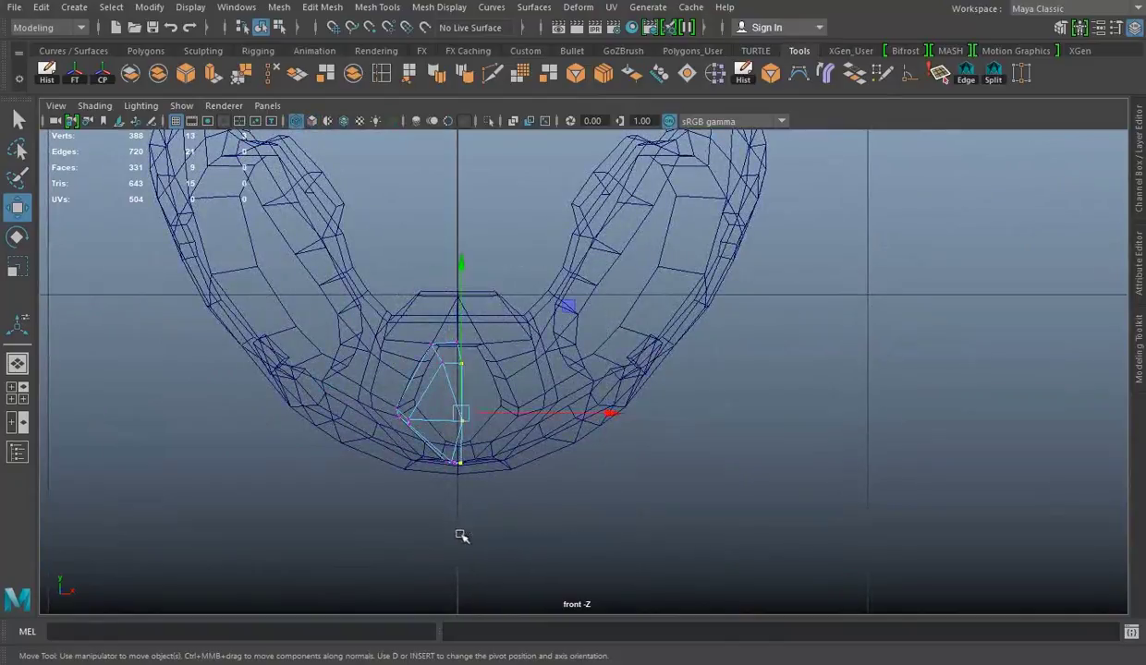
{"action": "key", "text": "r"}
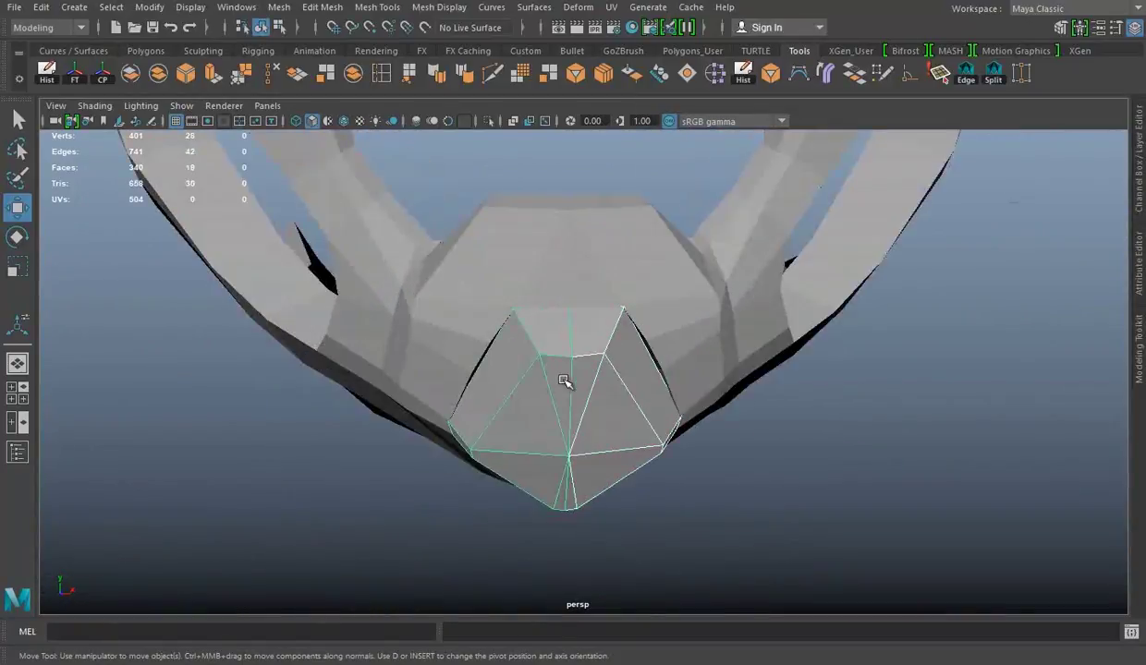
{"action": "left_click_drag", "start_coordinate": [563, 380], "coordinate": [587, 331], "text": "alt"}
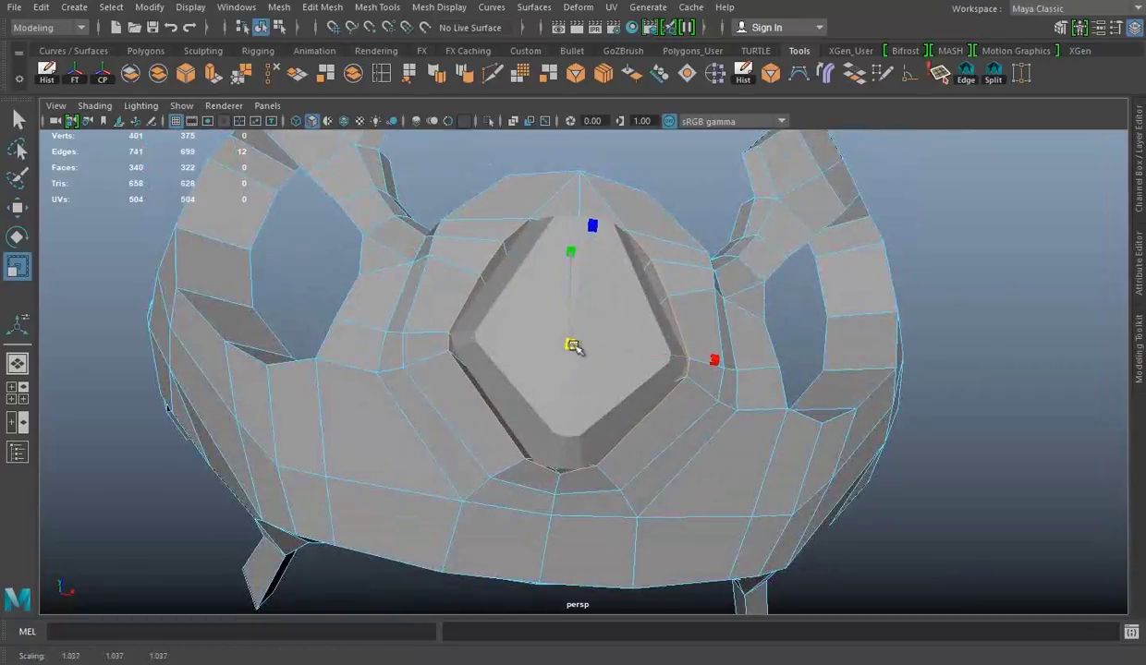
{"action": "left_click_drag", "start_coordinate": [573, 345], "coordinate": [509, 404], "text": "alt"}
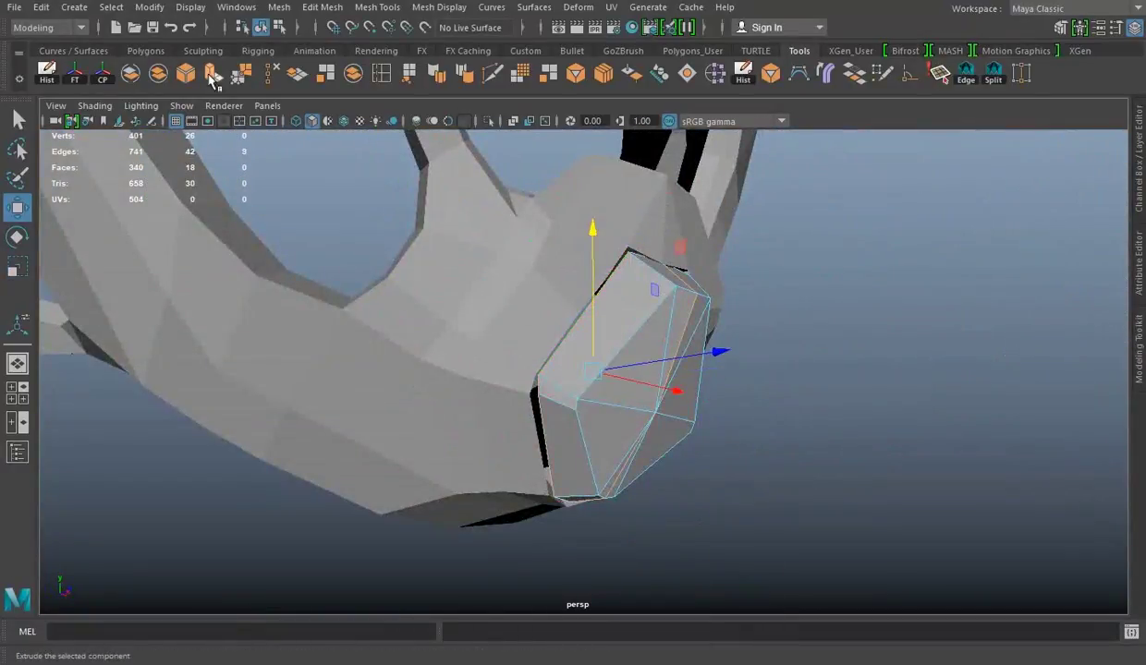
Extrude the chin vent faces inward for depth, then bring up Save Scene As.
{"action": "left_click", "coordinate": [212, 74]}
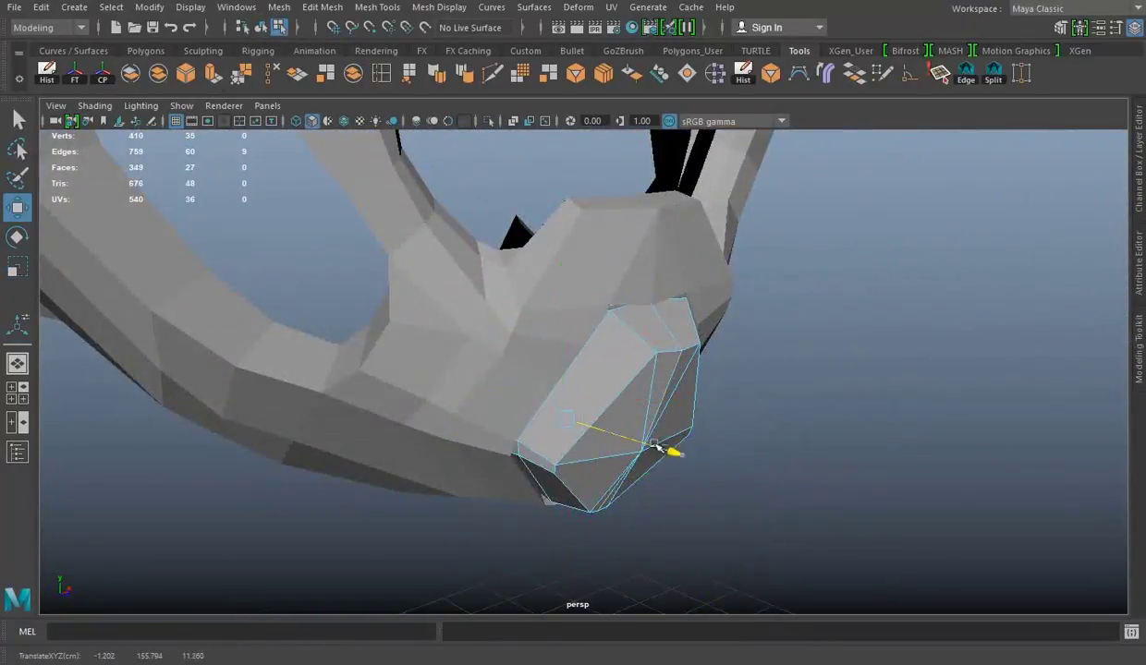
{"action": "mouse_move", "coordinate": [566, 222]}
{"action": "right_mouse_down"}
{"action": "mouse_move", "coordinate": [592, 157]}
{"action": "mouse_move", "coordinate": [460, 168]}
{"action": "right_mouse_up"}
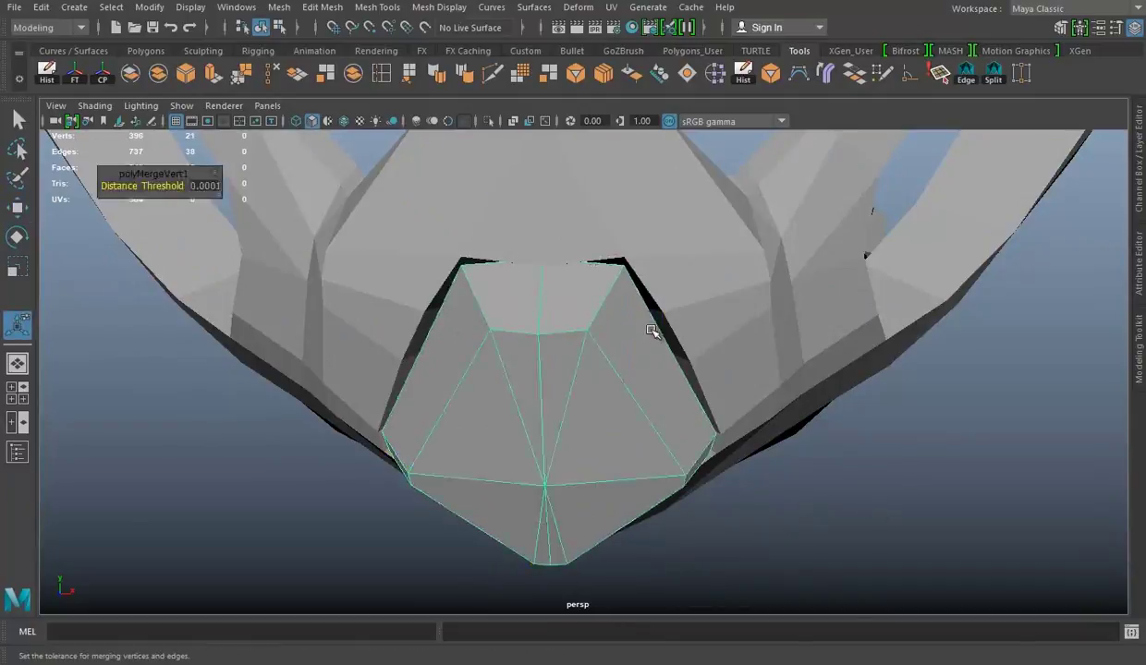
{"action": "key", "text": "4"}
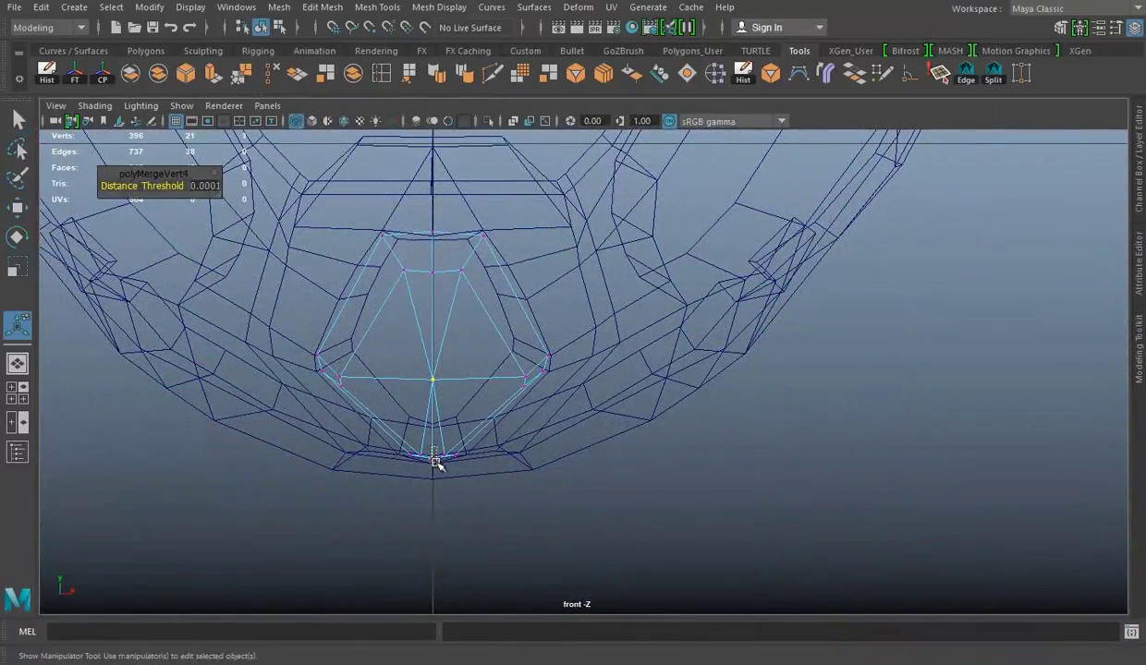
{"action": "key", "text": "ctrl+z"}
{"action": "right_click_drag", "start_coordinate": [561, 539], "coordinate": [586, 236]}
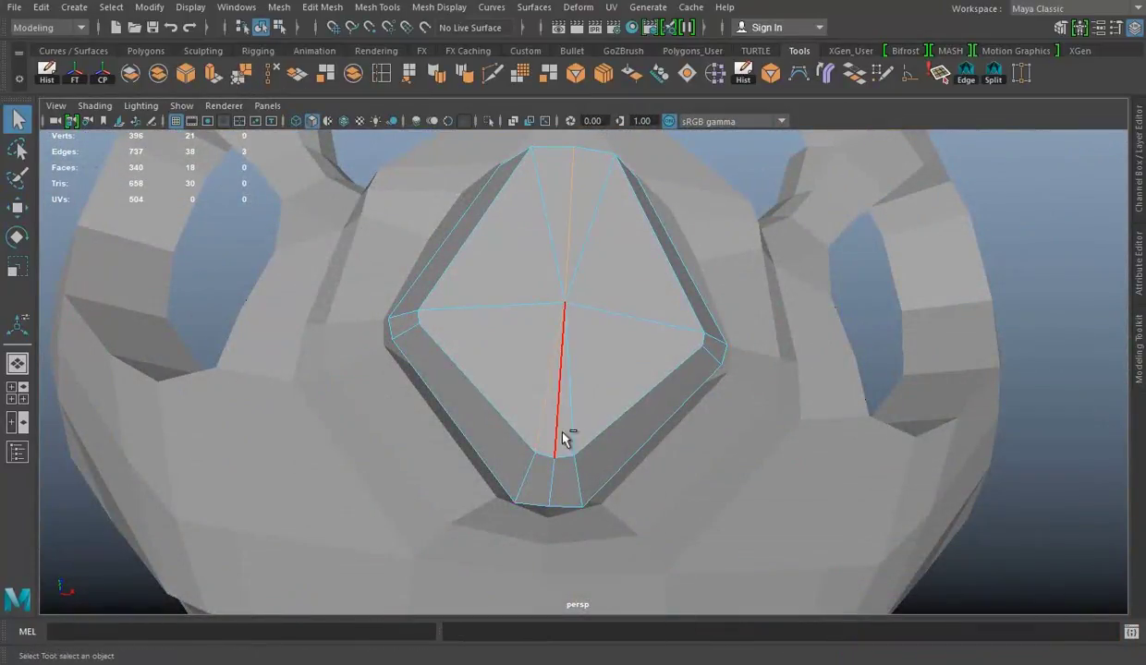
{"action": "mouse_move", "coordinate": [565, 438]}
{"action": "left_mouse_down", "text": "alt"}
{"action": "mouse_move", "coordinate": [583, 286]}
{"action": "mouse_move", "coordinate": [562, 394]}
{"action": "mouse_move", "coordinate": [567, 361]}
{"action": "left_mouse_up", "text": "alt"}
{"action": "key", "text": "ctrl+shift+s"}
{"action": "type", "text": "Helmet Low"}
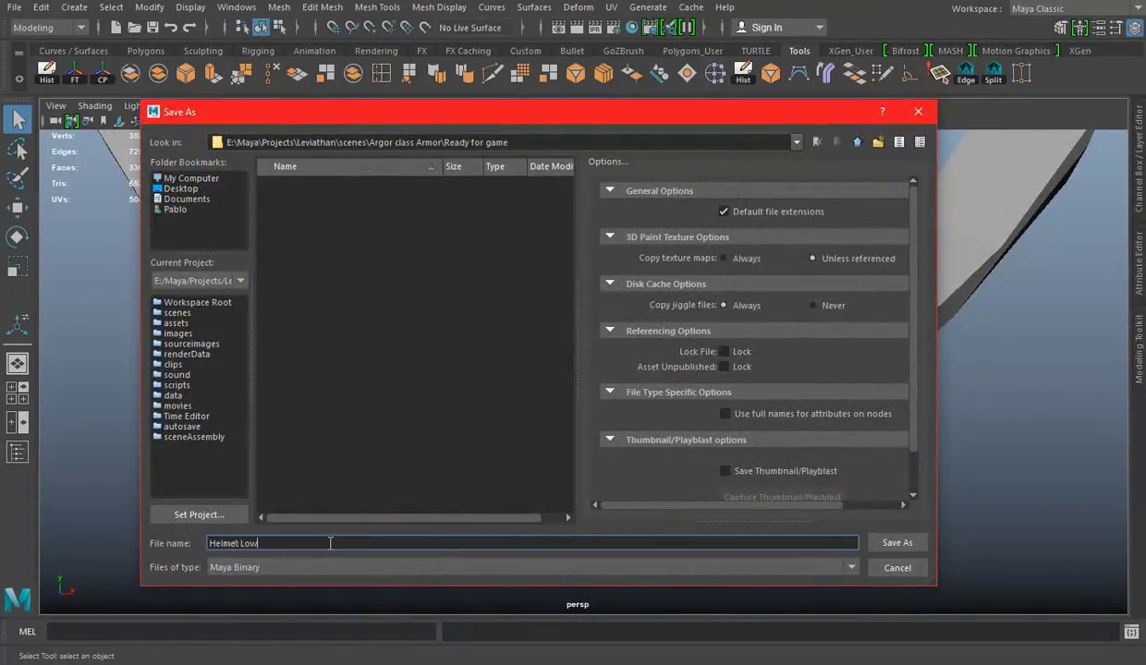
Save the Maya scene as 'Helmet Low'.
{"action": "left_click", "coordinate": [896, 543]}
{"action": "mouse_move", "coordinate": [619, 312]}
{"action": "left_mouse_down", "text": "alt"}
{"action": "mouse_move", "coordinate": [613, 376]}
{"action": "mouse_move", "coordinate": [711, 379]}
{"action": "mouse_move", "coordinate": [613, 382]}
{"action": "mouse_move", "coordinate": [600, 306]}
{"action": "left_mouse_up", "text": "alt"}
{"action": "key", "text": "w"}
{"action": "key", "text": "4"}
{"action": "key", "text": "5"}
Delete the stray extra edge on the chin plate.
{"action": "right_click_drag", "start_coordinate": [532, 223], "coordinate": [544, 158]}
{"action": "right_click_drag", "start_coordinate": [591, 331], "coordinate": [790, 359], "text": "alt"}
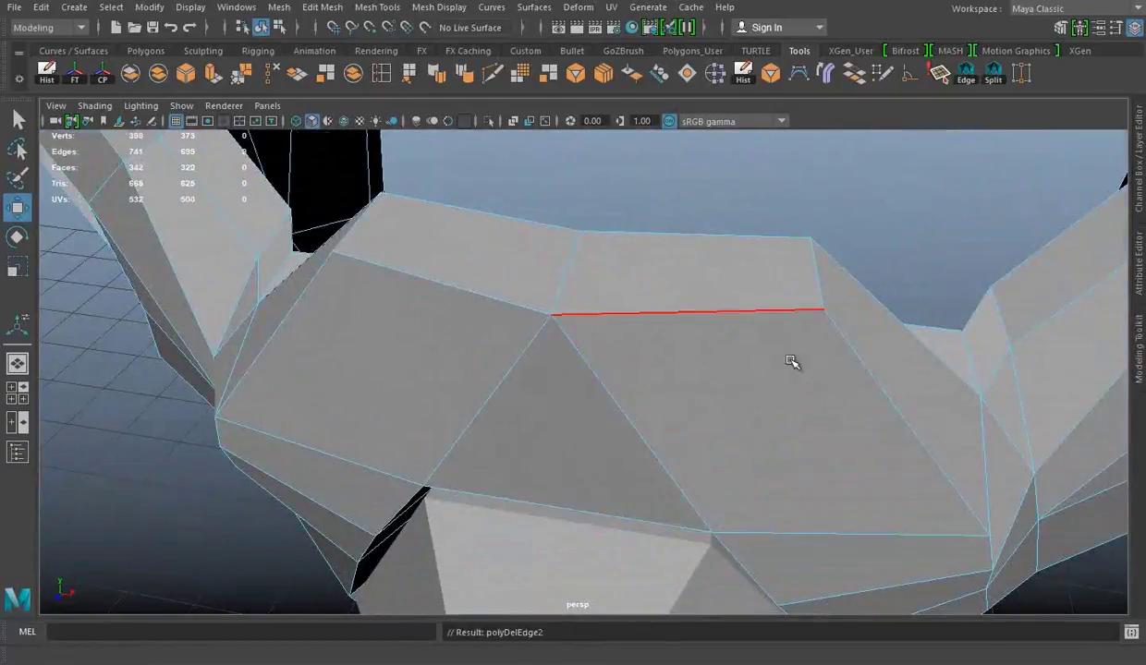
{"action": "left_click_drag", "start_coordinate": [790, 358], "coordinate": [887, 383], "text": "alt"}
{"action": "right_click_drag", "start_coordinate": [887, 384], "coordinate": [726, 493], "text": "alt"}
{"action": "mouse_move", "coordinate": [726, 493]}
{"action": "left_mouse_down", "text": "alt"}
{"action": "mouse_move", "coordinate": [674, 223]}
{"action": "mouse_move", "coordinate": [885, 316]}
{"action": "left_mouse_up", "text": "alt"}
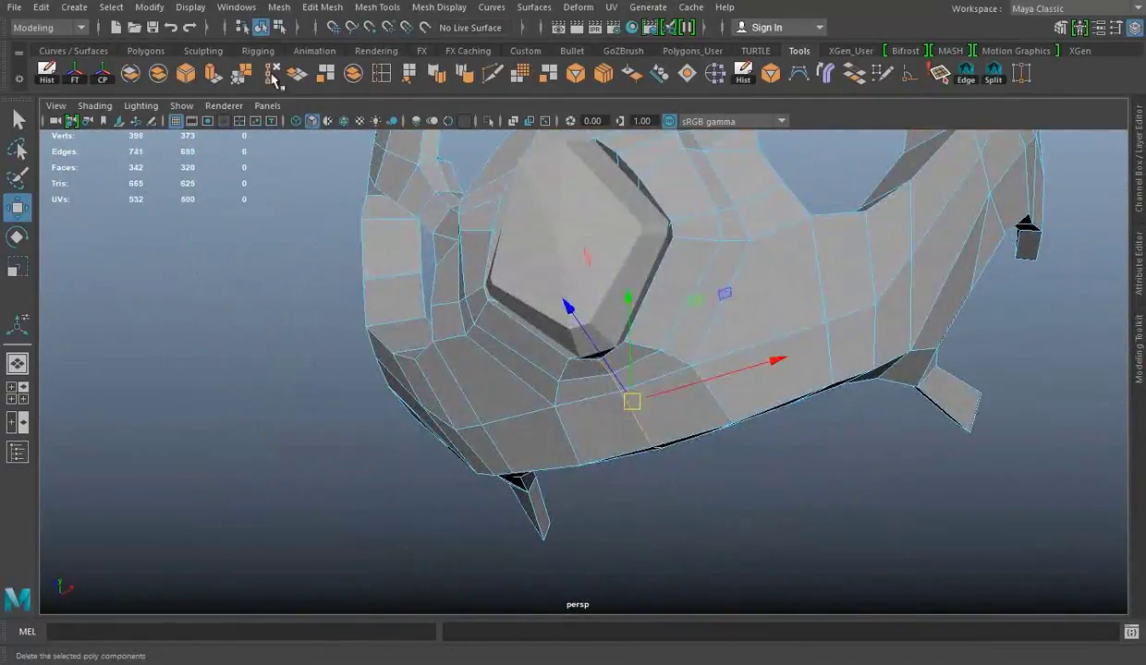
Select a vertex on the lower edge and move it into place.
{"action": "right_click_drag", "start_coordinate": [736, 226], "coordinate": [662, 223]}
{"action": "left_click", "coordinate": [619, 427]}
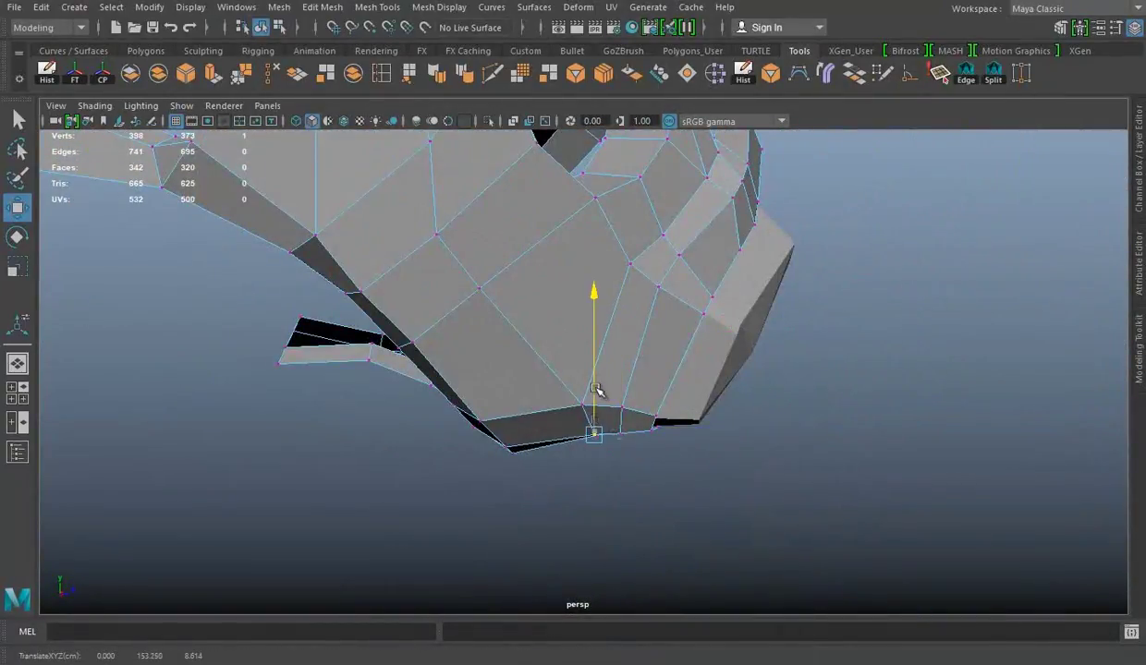
{"action": "mouse_move", "coordinate": [596, 389]}
{"action": "left_mouse_down", "text": "alt"}
{"action": "mouse_move", "coordinate": [669, 403]}
{"action": "mouse_move", "coordinate": [686, 281]}
{"action": "mouse_move", "coordinate": [644, 409]}
{"action": "left_mouse_up", "text": "alt"}
{"action": "right_click_drag", "start_coordinate": [644, 409], "coordinate": [544, 353], "text": "alt"}
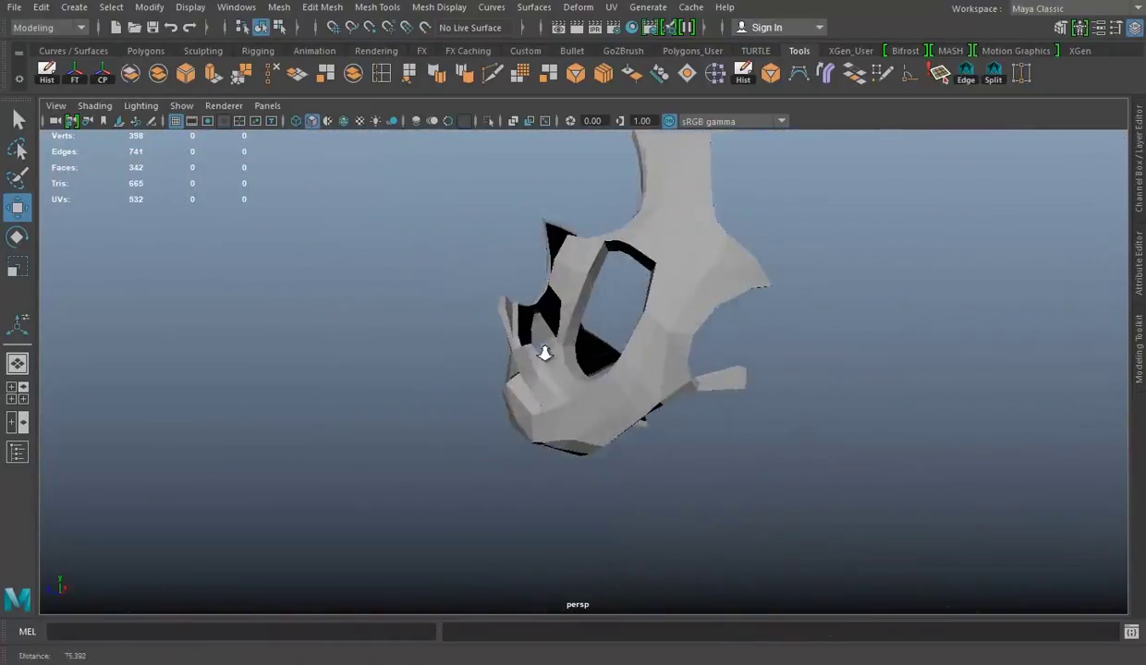
{"action": "mouse_move", "coordinate": [544, 354]}
{"action": "left_mouse_down", "text": "alt"}
{"action": "mouse_move", "coordinate": [640, 404]}
{"action": "mouse_move", "coordinate": [644, 330]}
{"action": "left_mouse_up", "text": "alt"}
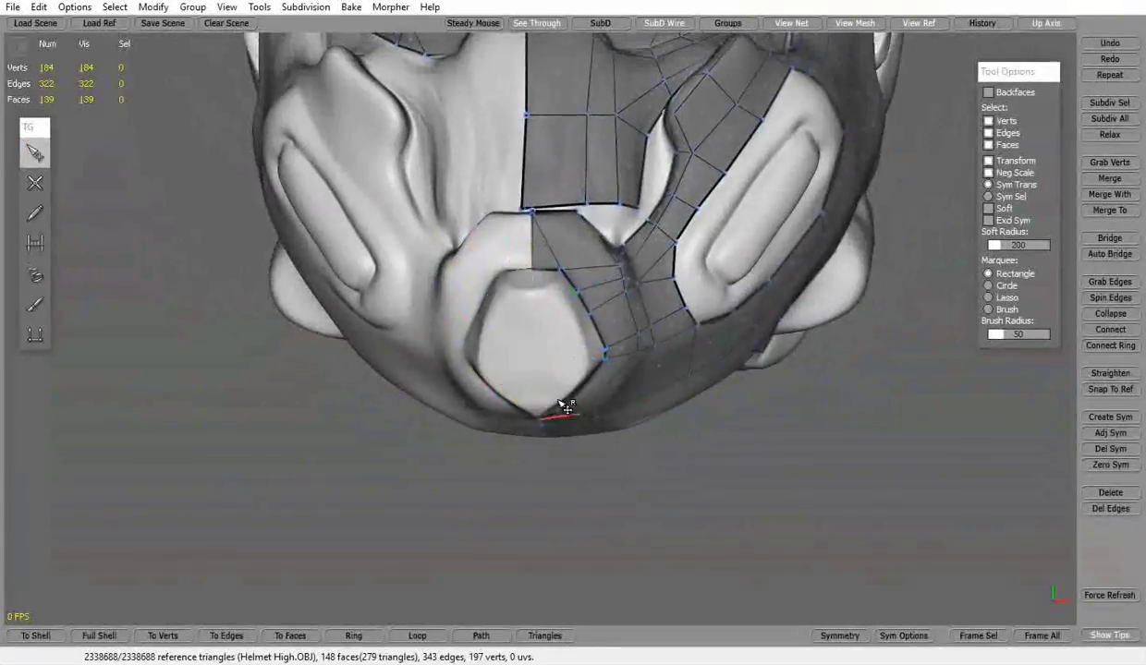
Close the open polygon on the helmet's side pad with a new quad.
{"action": "mouse_move", "coordinate": [566, 407]}
{"action": "left_mouse_down", "text": "alt"}
{"action": "mouse_move", "coordinate": [625, 413]}
{"action": "mouse_move", "coordinate": [116, 161]}
{"action": "left_mouse_up", "text": "alt"}
{"action": "key", "text": "c"}
{"action": "scroll", "coordinate": [523, 348], "scroll_direction": "up", "scroll_amount": 3}
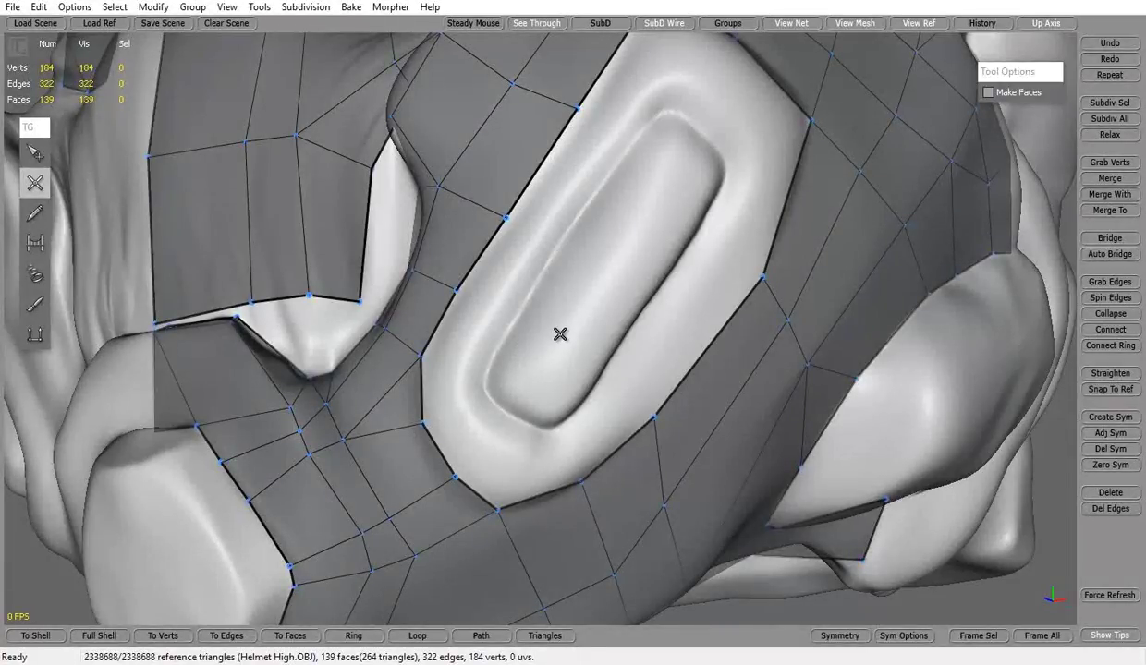
{"action": "scroll", "coordinate": [560, 333], "scroll_direction": "down", "scroll_amount": 3}
{"action": "mouse_move", "coordinate": [486, 327]}
{"action": "left_mouse_down", "text": "alt"}
{"action": "mouse_move", "coordinate": [440, 376]}
{"action": "mouse_move", "coordinate": [625, 373]}
{"action": "left_mouse_up", "text": "alt"}
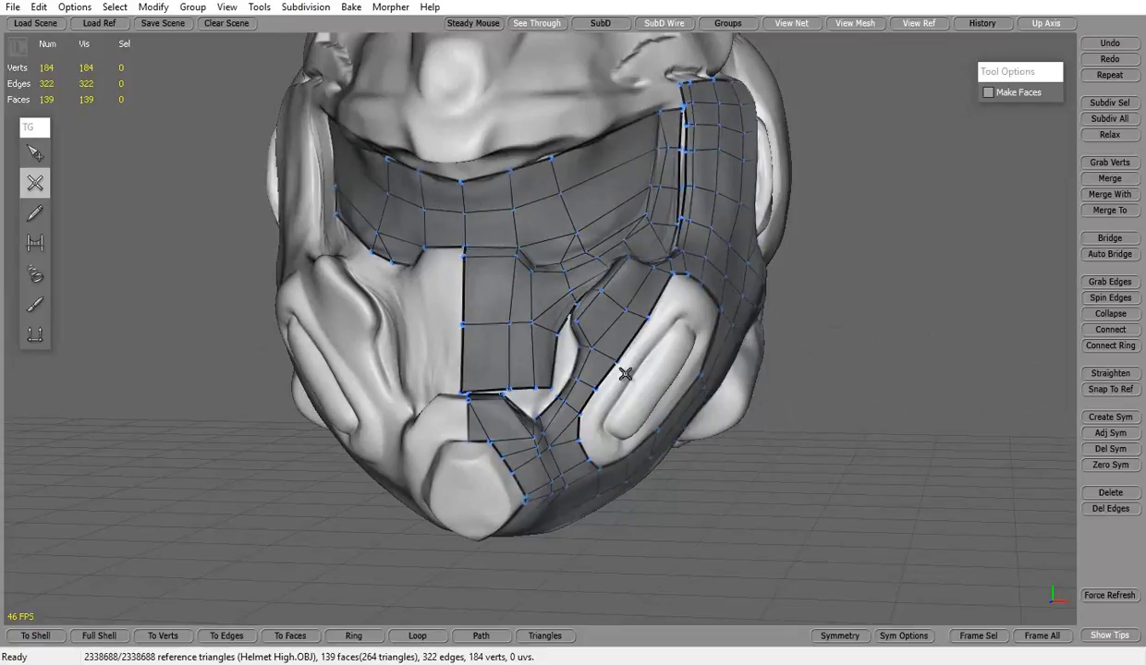
{"action": "scroll", "coordinate": [626, 369], "scroll_direction": "up", "scroll_amount": 3}
{"action": "scroll", "coordinate": [529, 328], "scroll_direction": "up", "scroll_amount": 3}
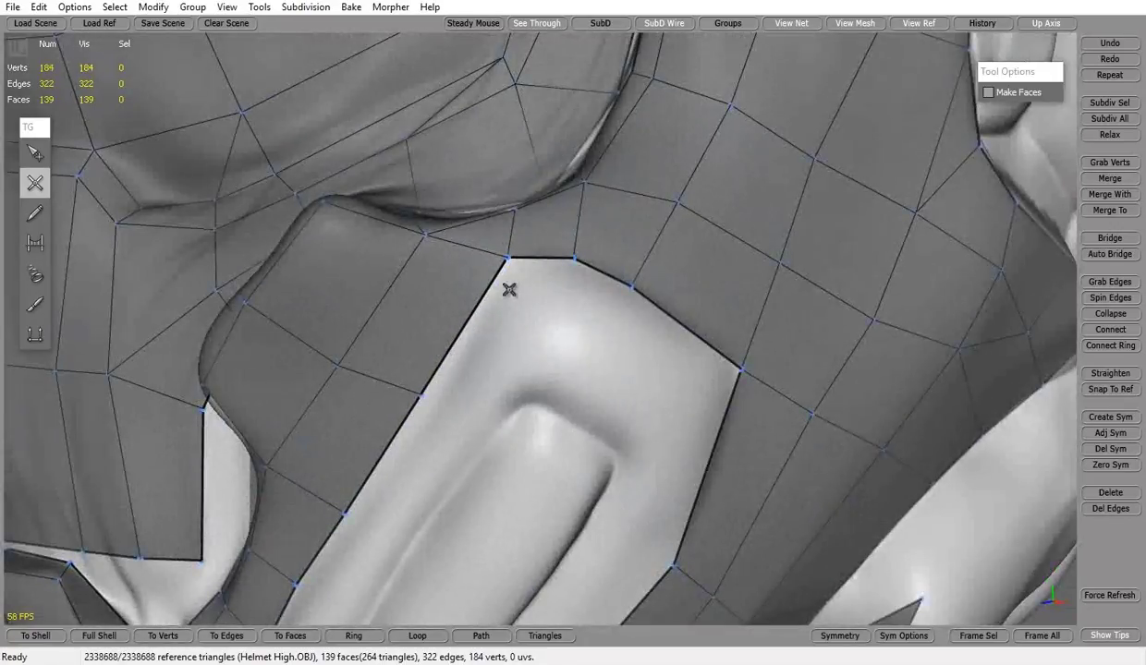
{"action": "left_click", "coordinate": [515, 277]}
{"action": "scroll", "coordinate": [549, 366], "scroll_direction": "down", "scroll_amount": 3}
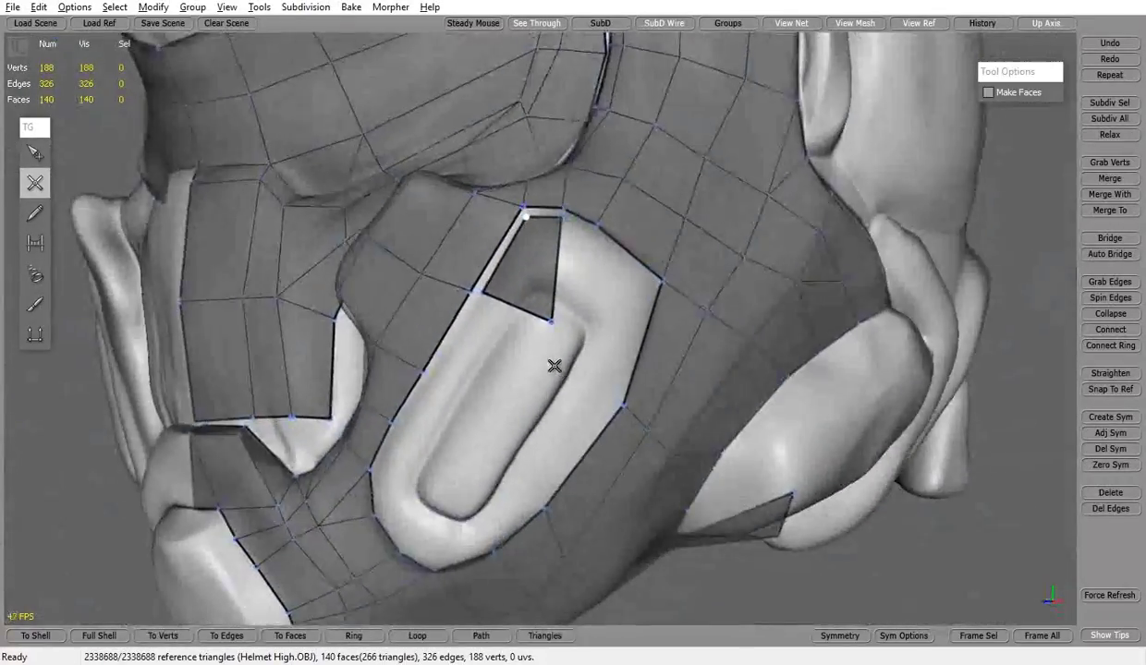
{"action": "scroll", "coordinate": [545, 287], "scroll_direction": "up", "scroll_amount": 3}
Split the narrow quad with a new edge and fill the strip beside the pentagon with quads.
{"action": "key", "text": "s"}
{"action": "middle_click_drag", "start_coordinate": [568, 360], "coordinate": [584, 300], "text": "alt"}
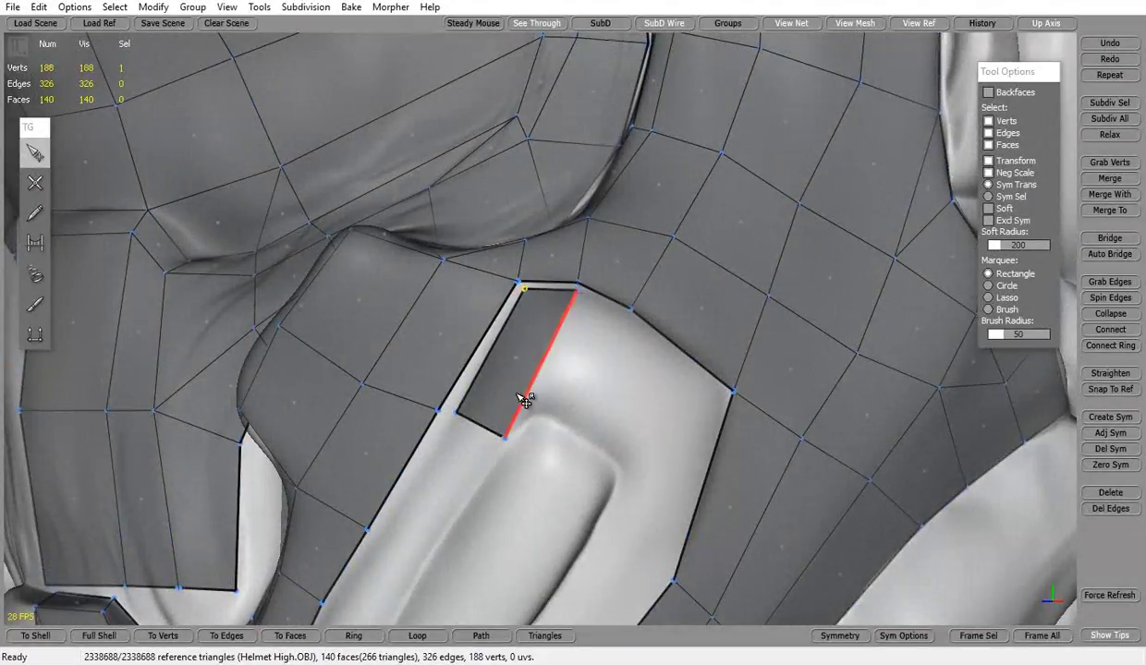
{"action": "left_click", "coordinate": [540, 355]}
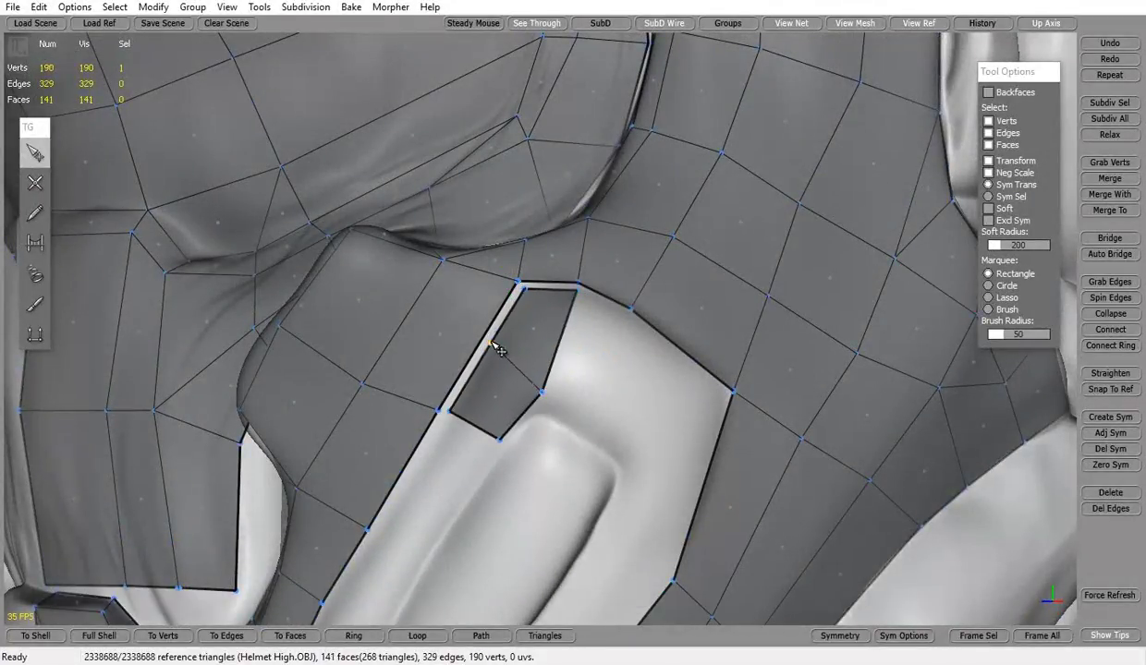
{"action": "key", "text": "c"}
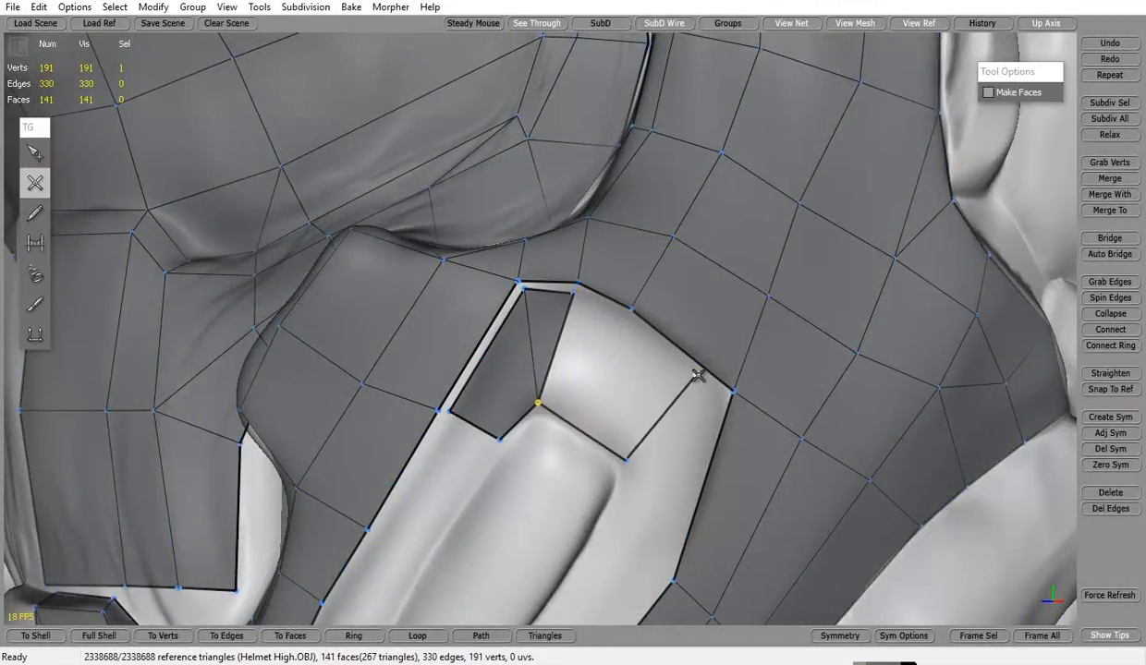
{"action": "left_click", "coordinate": [686, 500]}
{"action": "scroll", "coordinate": [661, 411], "scroll_direction": "up", "scroll_amount": 2}
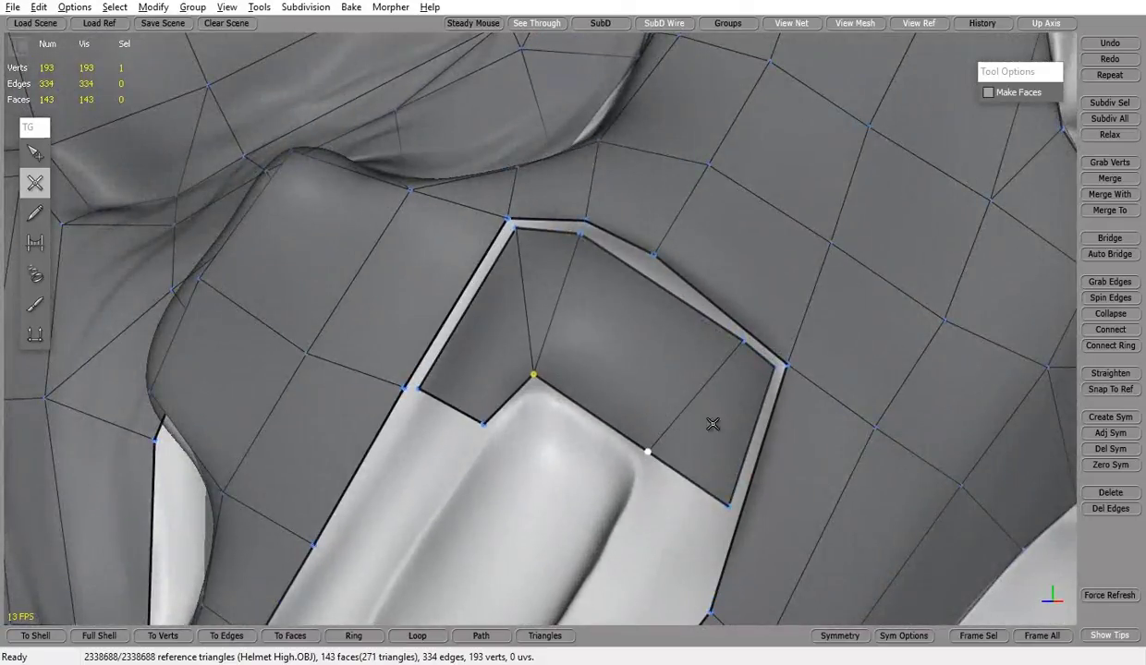
{"action": "middle_click_drag", "start_coordinate": [713, 424], "coordinate": [696, 383]}
{"action": "left_click", "coordinate": [641, 269]}
{"action": "left_click", "coordinate": [602, 354]}
{"action": "left_click", "coordinate": [685, 398]}
{"action": "left_click", "coordinate": [706, 318]}
Add a quad left of the strip and another face along the pad's border strip.
{"action": "key", "text": "s"}
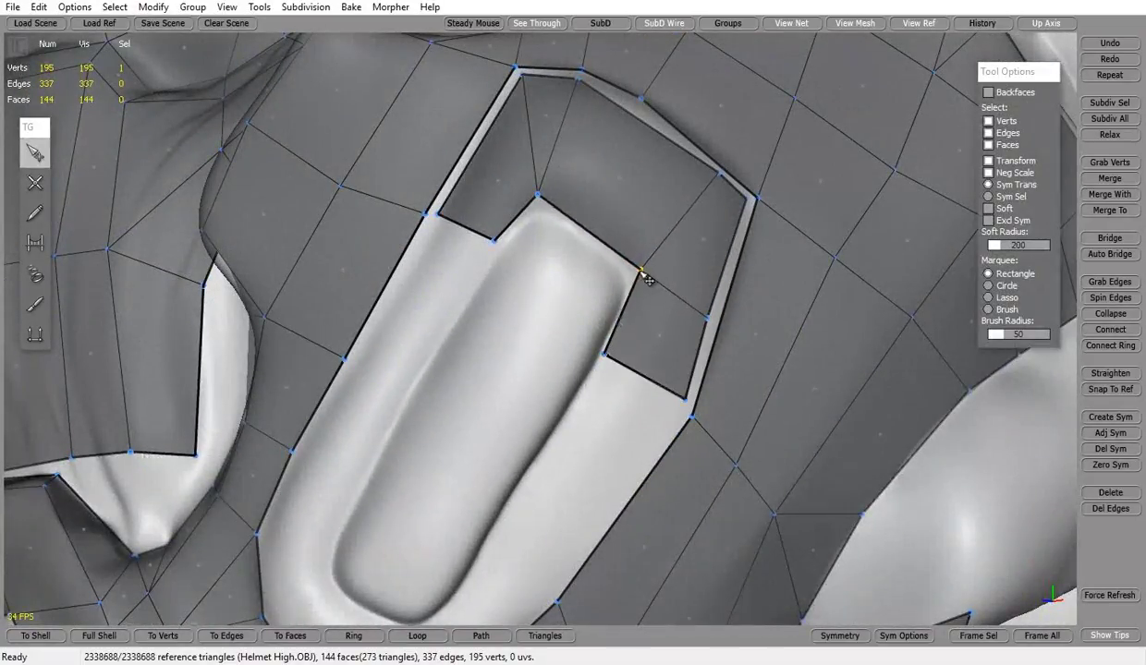
{"action": "middle_click_drag", "start_coordinate": [591, 377], "coordinate": [661, 327]}
{"action": "key", "text": "c"}
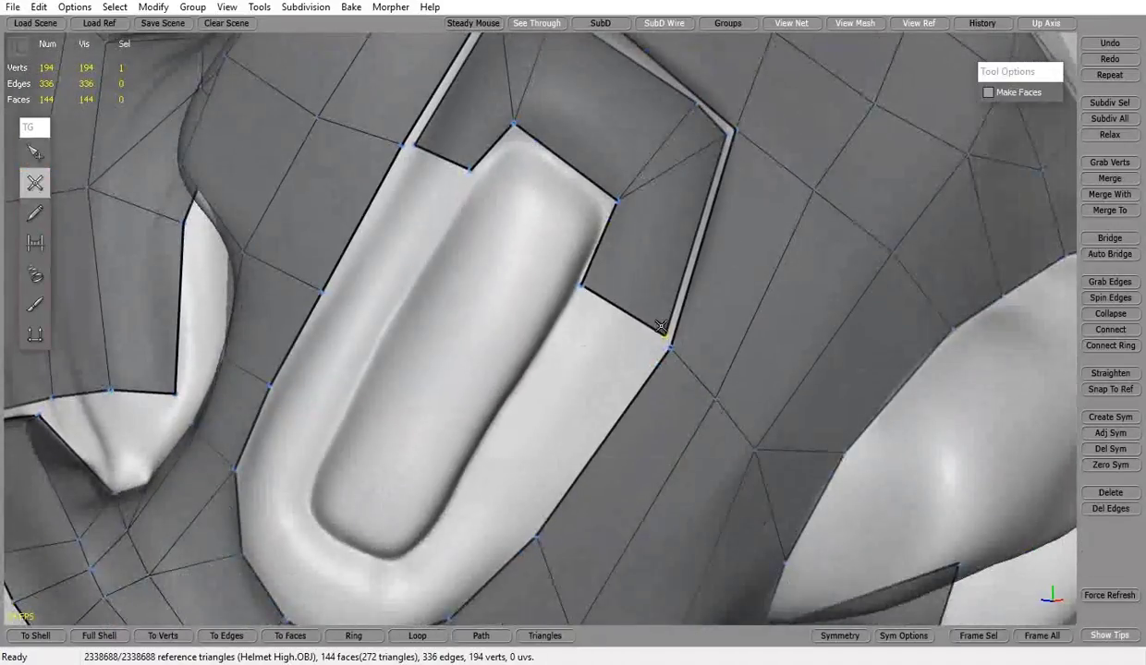
{"action": "left_click", "coordinate": [461, 480]}
{"action": "left_click", "coordinate": [581, 287]}
{"action": "middle_click_drag", "start_coordinate": [583, 289], "coordinate": [472, 399]}
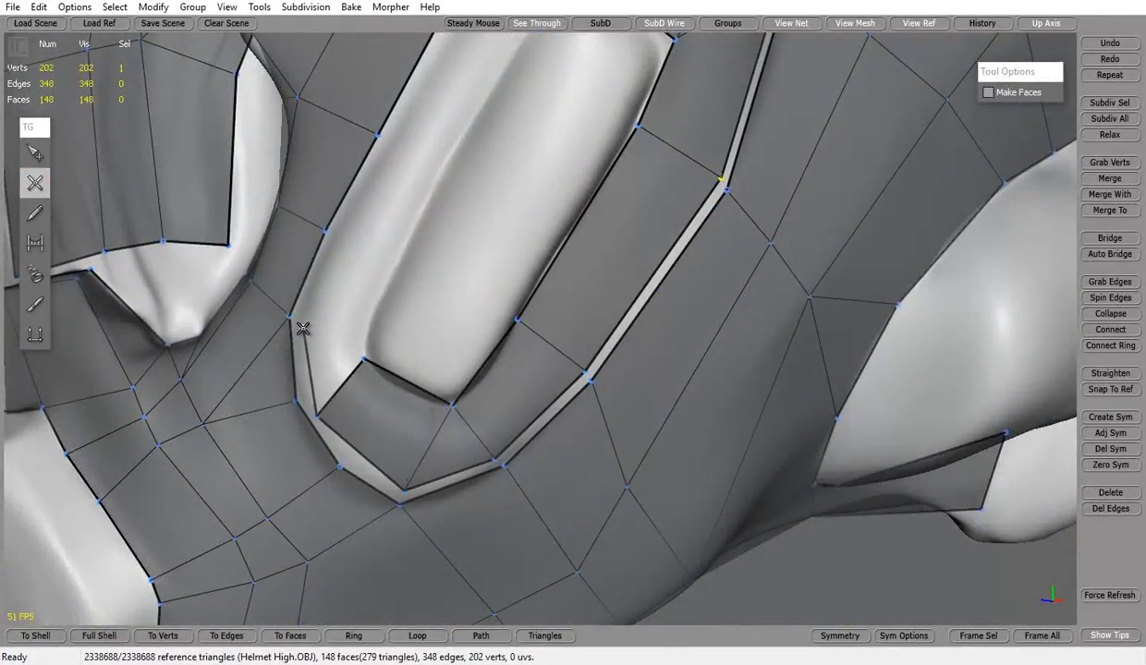
{"action": "middle_click_drag", "start_coordinate": [411, 238], "coordinate": [499, 141]}
{"action": "left_click", "coordinate": [499, 140]}
Connect the two edges at the inner panel's base to insert a new edge loop.
{"action": "key", "text": "s"}
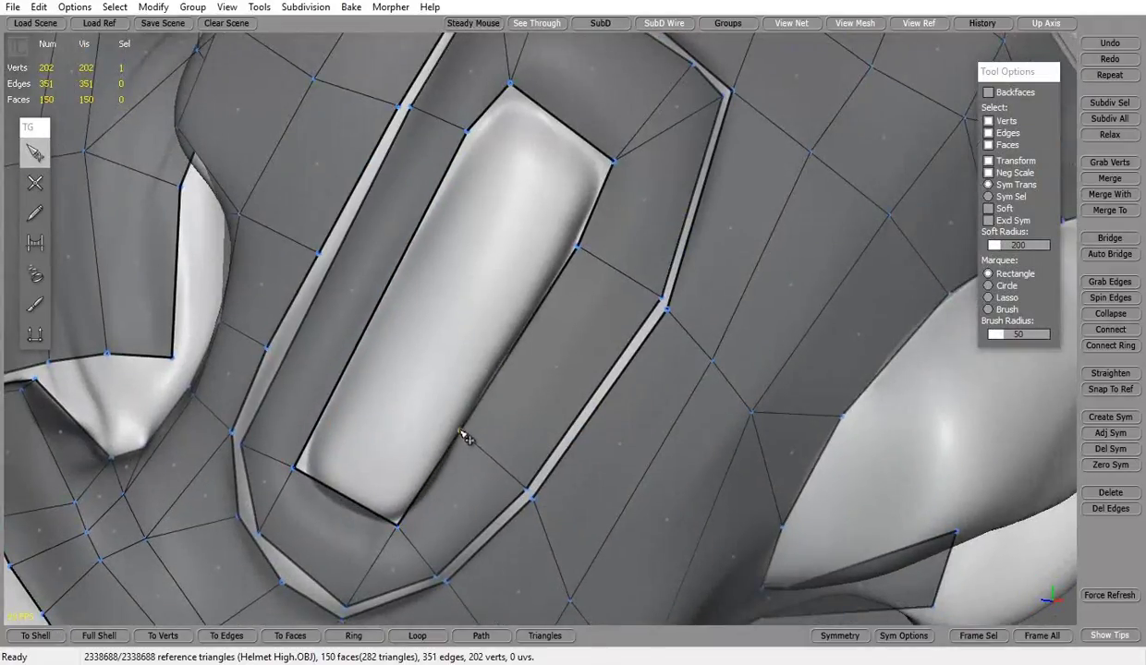
{"action": "mouse_move", "coordinate": [470, 477]}
{"action": "middle_mouse_down"}
{"action": "mouse_move", "coordinate": [579, 353]}
{"action": "mouse_move", "coordinate": [360, 462]}
{"action": "middle_mouse_up"}
{"action": "left_click", "coordinate": [397, 392]}
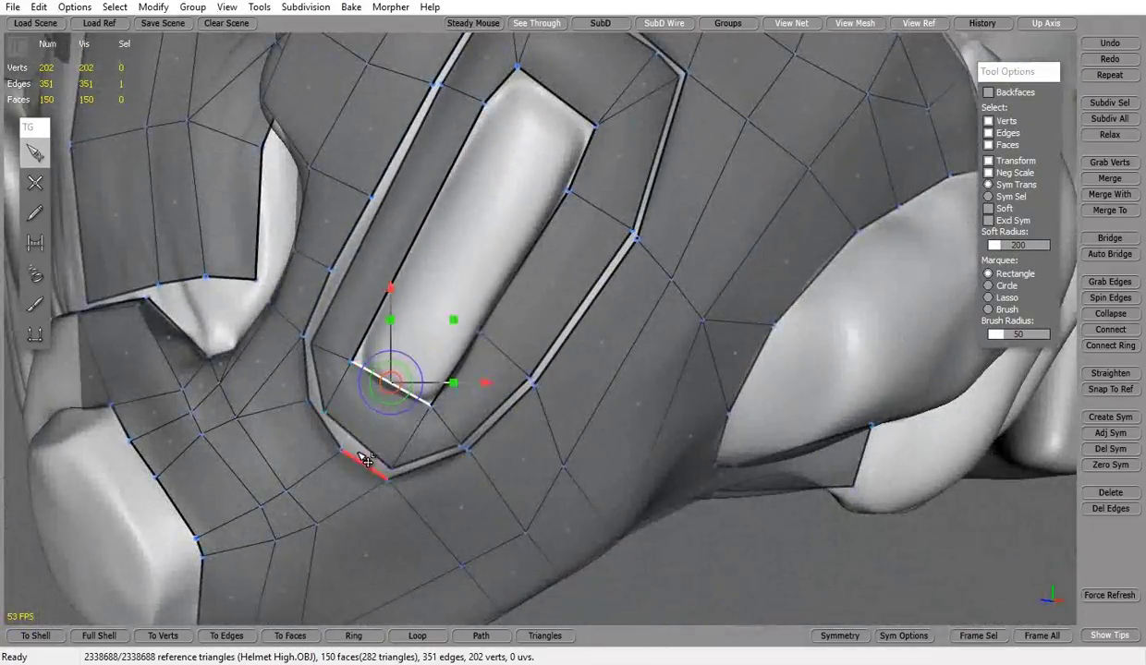
{"action": "left_click", "coordinate": [1111, 344]}
{"action": "scroll", "coordinate": [286, 504], "scroll_direction": "up", "scroll_amount": 2}
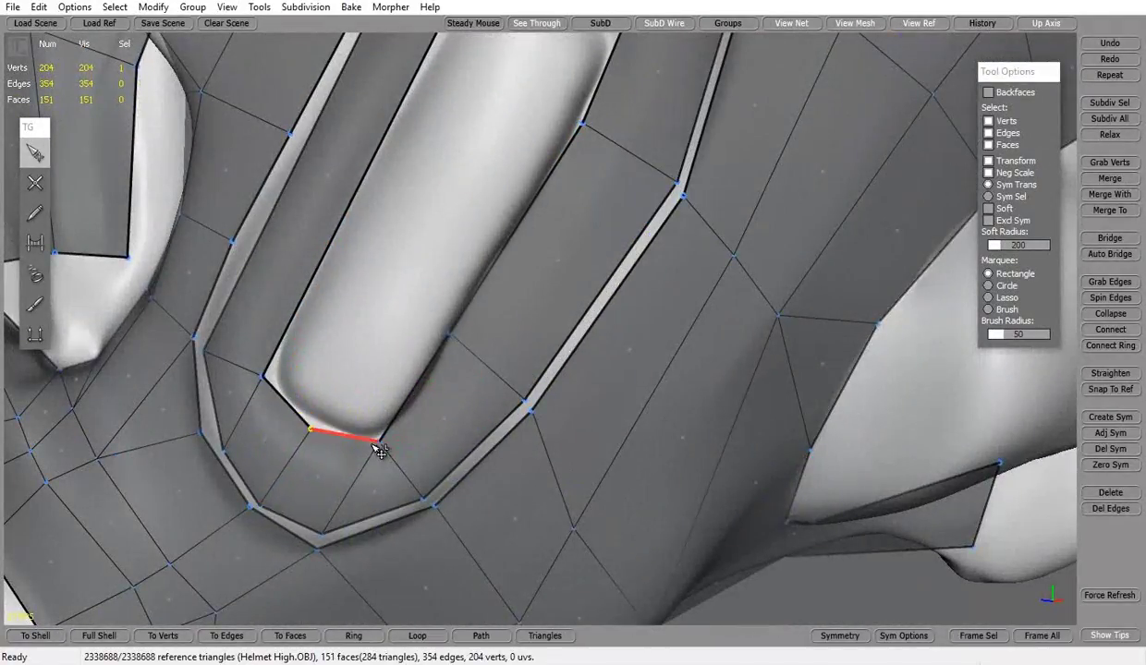
{"action": "middle_click_drag", "start_coordinate": [278, 379], "coordinate": [340, 230]}
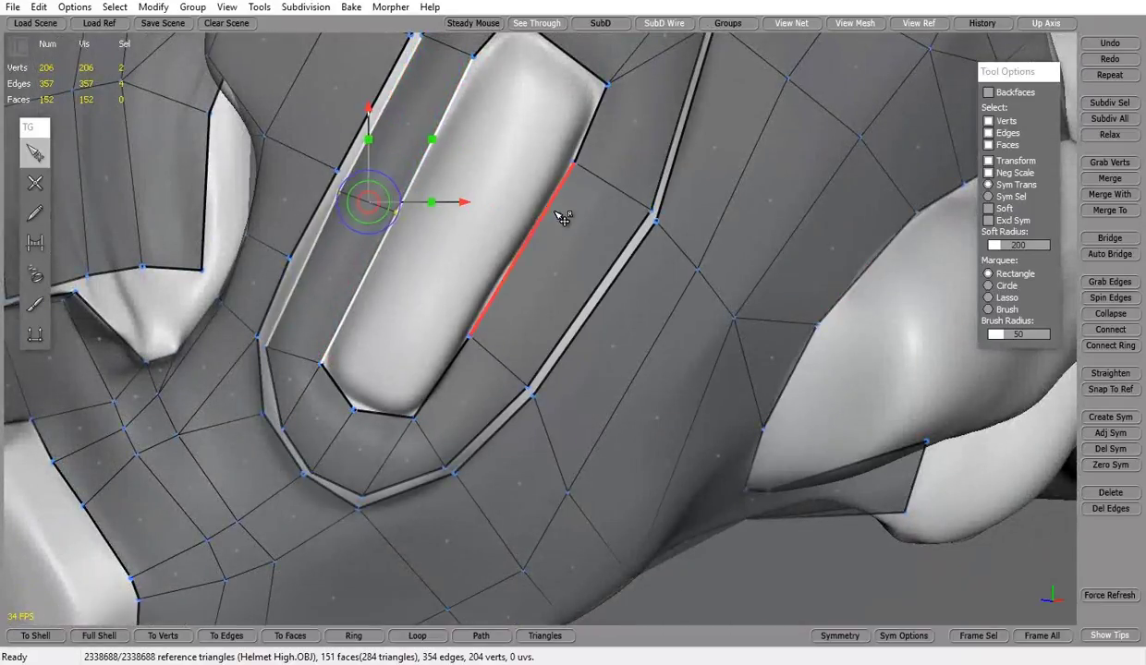
{"action": "scroll", "coordinate": [553, 362], "scroll_direction": "down", "scroll_amount": 5}
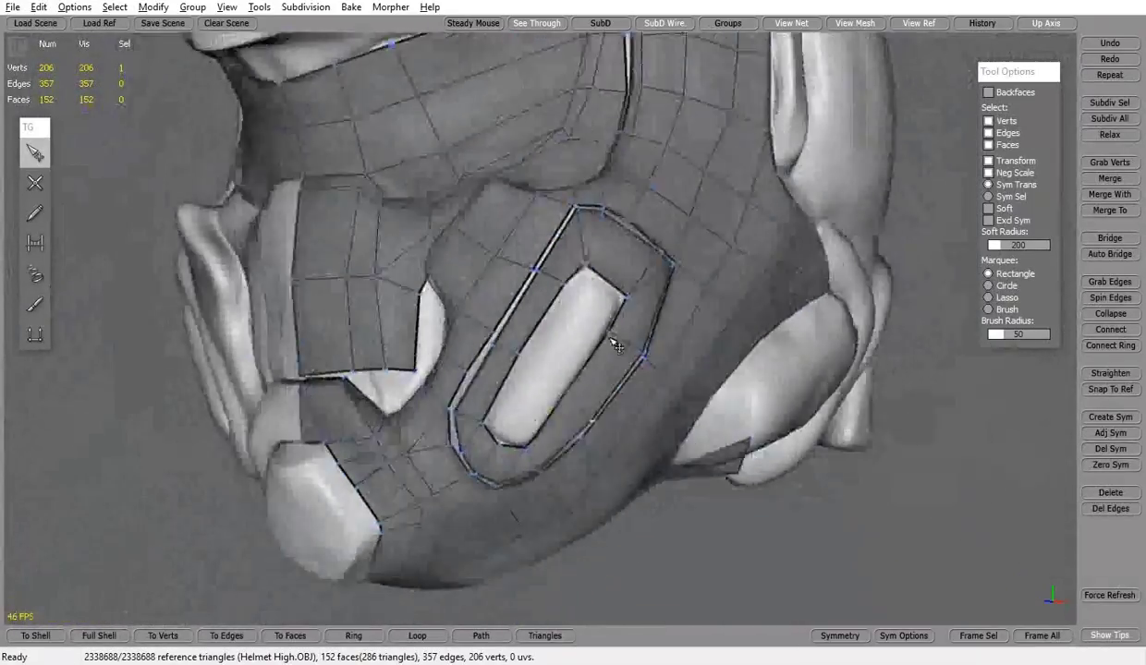
{"action": "mouse_move", "coordinate": [614, 340]}
{"action": "middle_mouse_down"}
{"action": "mouse_move", "coordinate": [698, 345]}
{"action": "mouse_move", "coordinate": [601, 294]}
{"action": "middle_mouse_up"}
{"action": "scroll", "coordinate": [649, 230], "scroll_direction": "up", "scroll_amount": 4}
Connect edges on the panel's inner border for another loop, then start saving under a new name.
{"action": "left_click", "coordinate": [649, 230]}
{"action": "scroll", "coordinate": [650, 230], "scroll_direction": "down", "scroll_amount": 2}
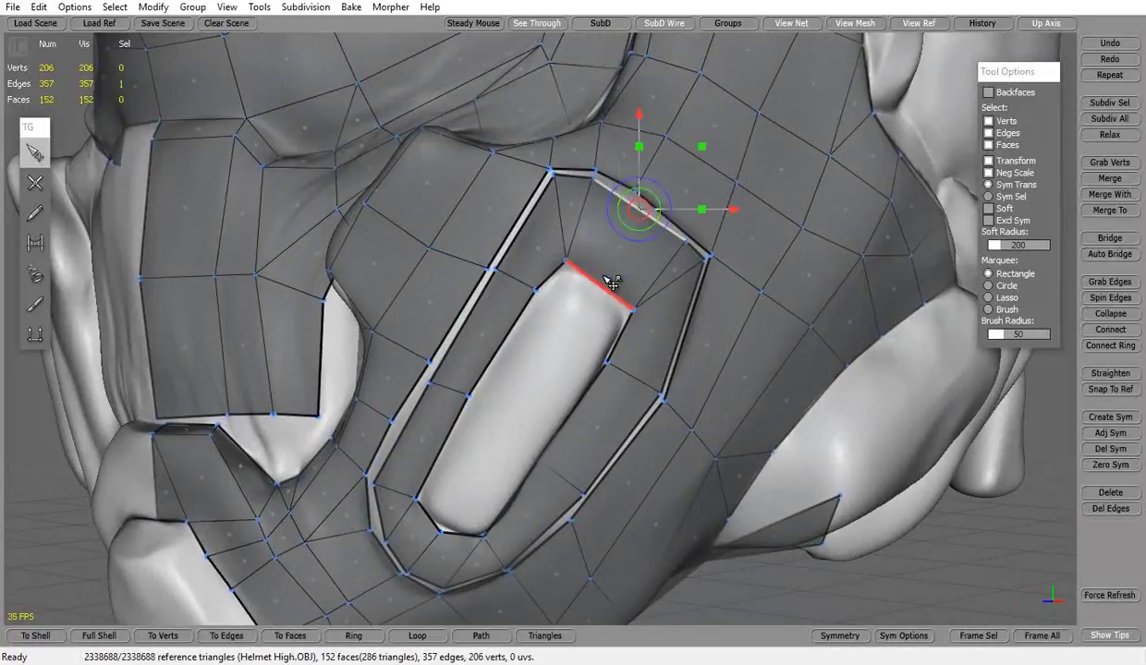
{"action": "left_click", "coordinate": [1110, 329]}
{"action": "scroll", "coordinate": [588, 234], "scroll_direction": "up", "scroll_amount": 2}
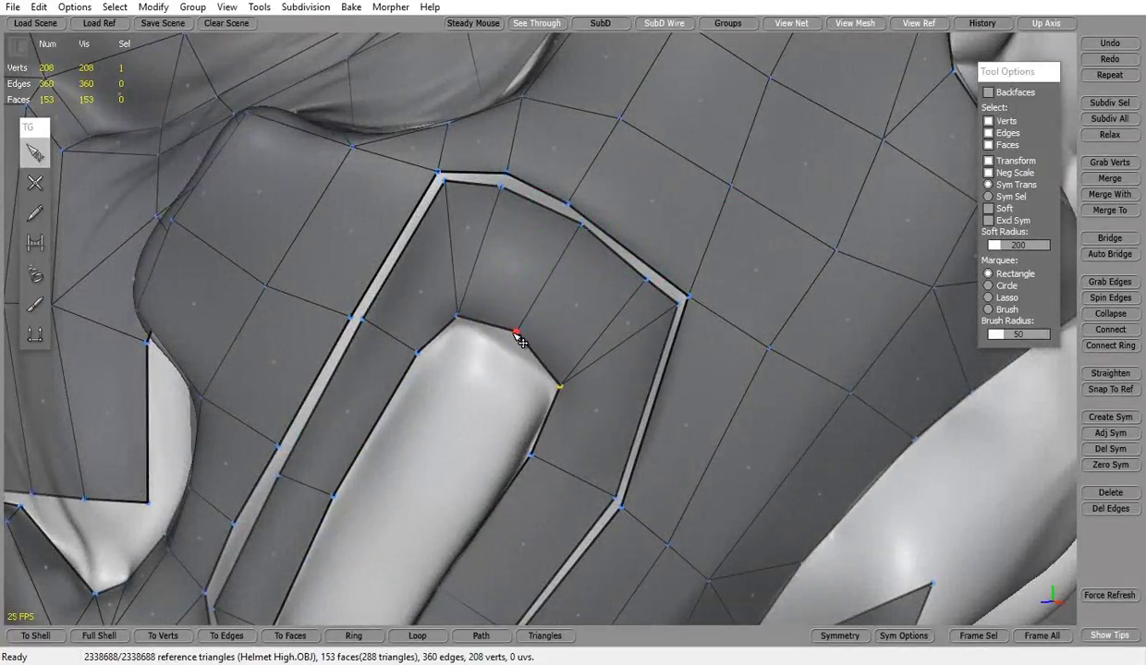
{"action": "scroll", "coordinate": [520, 341], "scroll_direction": "down", "scroll_amount": 2}
{"action": "middle_click_drag", "start_coordinate": [520, 341], "coordinate": [481, 415]}
{"action": "scroll", "coordinate": [453, 515], "scroll_direction": "up", "scroll_amount": 2}
{"action": "middle_click_drag", "start_coordinate": [484, 507], "coordinate": [677, 453]}
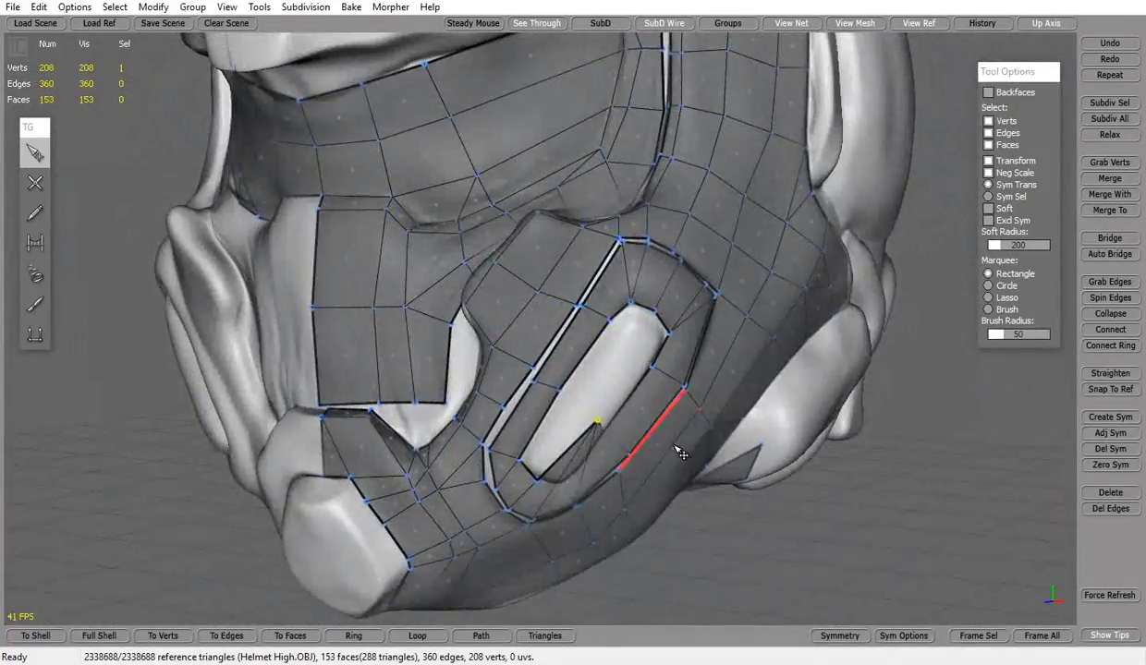
{"action": "left_click", "coordinate": [13, 6]}
{"action": "left_click", "coordinate": [37, 122]}
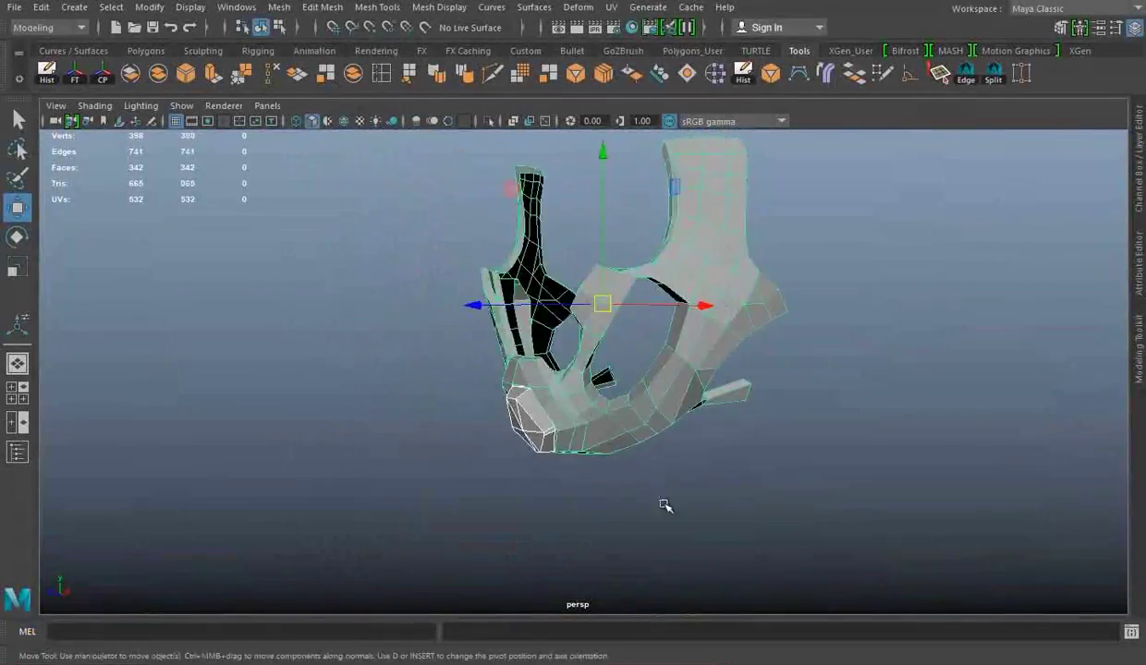
Tumble and dolly the camera through the imported mesh to view the helmet bowl from below.
{"action": "mouse_move", "coordinate": [654, 372]}
{"action": "left_mouse_down", "text": "alt"}
{"action": "mouse_move", "coordinate": [716, 355]}
{"action": "mouse_move", "coordinate": [679, 374]}
{"action": "left_mouse_up", "text": "alt"}
{"action": "mouse_move", "coordinate": [679, 374]}
{"action": "right_mouse_down", "text": "alt"}
{"action": "mouse_move", "coordinate": [658, 390]}
{"action": "mouse_move", "coordinate": [670, 402]}
{"action": "right_mouse_up", "text": "alt"}
{"action": "left_click_drag", "start_coordinate": [670, 402], "coordinate": [596, 379], "text": "alt"}
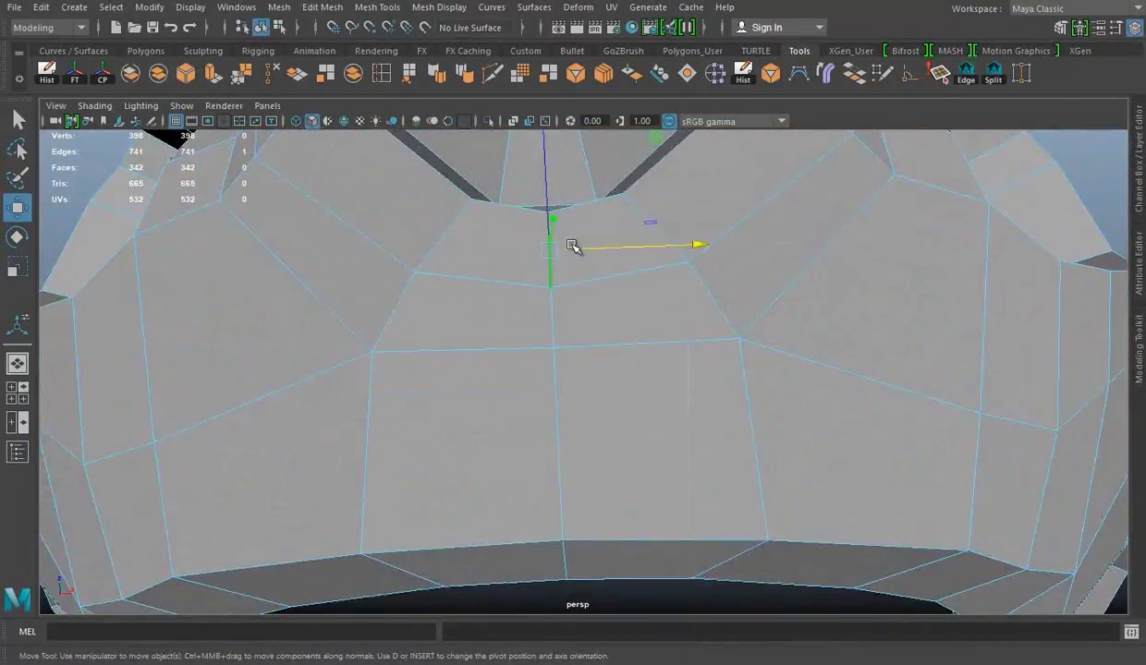
{"action": "left_click_drag", "start_coordinate": [576, 246], "coordinate": [619, 416], "text": "alt"}
{"action": "right_click_drag", "start_coordinate": [619, 416], "coordinate": [606, 386], "text": "alt"}
{"action": "mouse_move", "coordinate": [606, 386]}
{"action": "left_mouse_down", "text": "alt"}
{"action": "mouse_move", "coordinate": [656, 279]}
{"action": "mouse_move", "coordinate": [522, 321]}
{"action": "left_mouse_up", "text": "alt"}
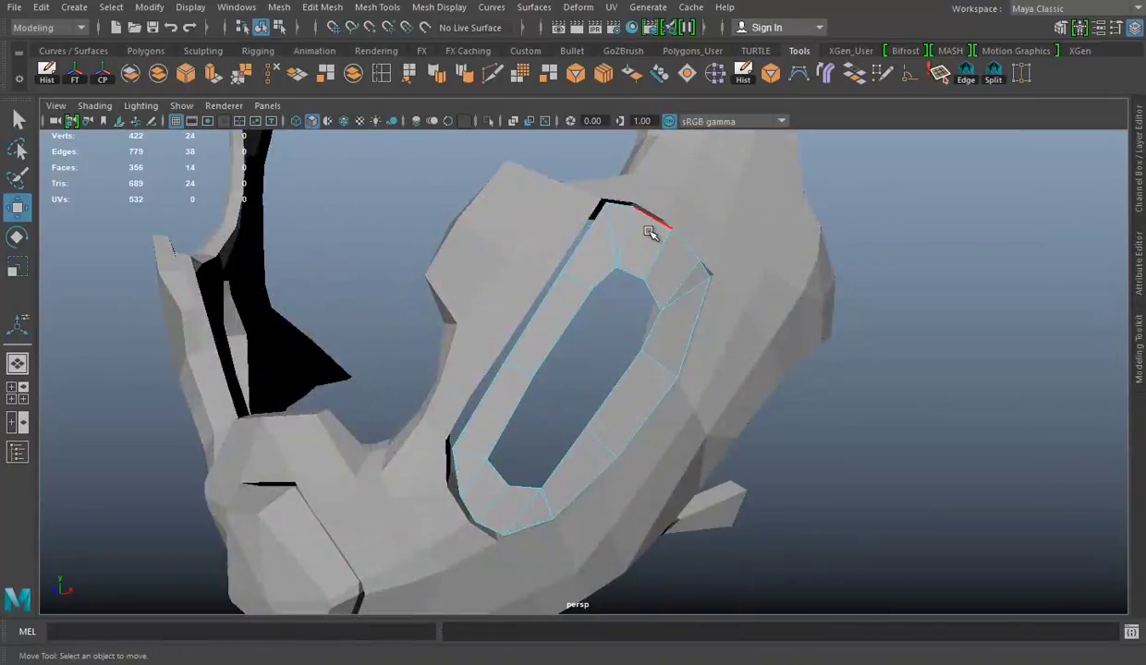
Adjust the selected vent edge loop with the rotate, scale and move manipulators.
{"action": "key", "text": "e"}
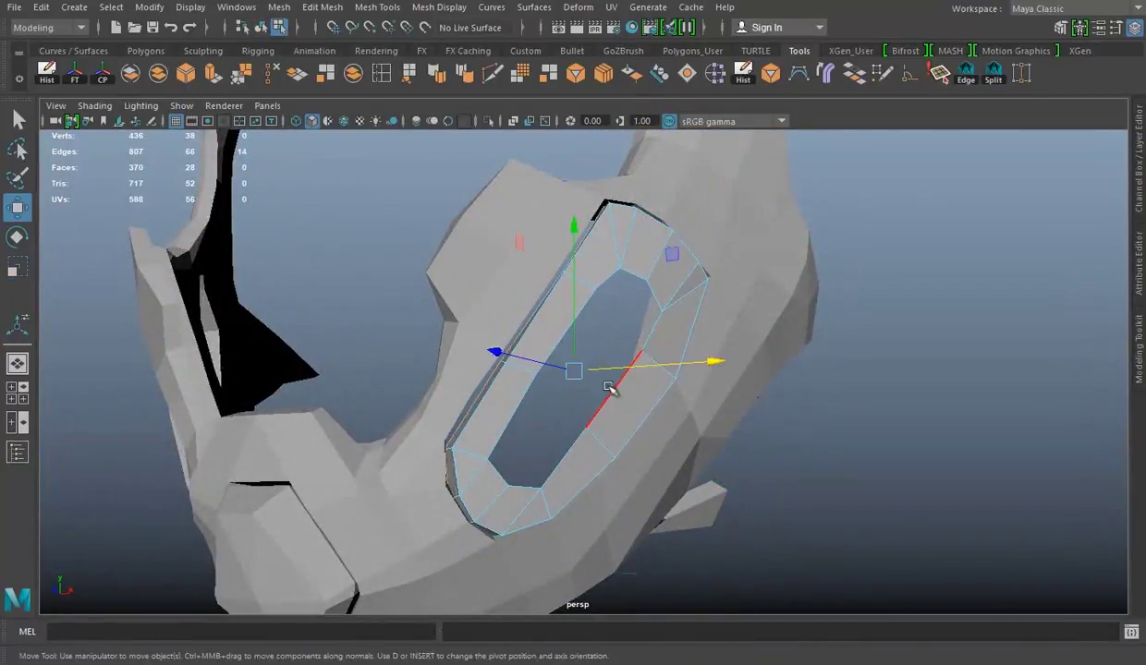
{"action": "mouse_move", "coordinate": [609, 388]}
{"action": "left_mouse_down", "text": "alt"}
{"action": "mouse_move", "coordinate": [553, 387]}
{"action": "mouse_move", "coordinate": [578, 366]}
{"action": "mouse_move", "coordinate": [419, 520]}
{"action": "mouse_move", "coordinate": [598, 371]}
{"action": "mouse_move", "coordinate": [545, 417]}
{"action": "left_mouse_up", "text": "alt"}
{"action": "key", "text": "r"}
{"action": "key", "text": "e"}
{"action": "key", "text": "w"}
{"action": "mouse_move", "coordinate": [788, 363]}
{"action": "left_mouse_down", "text": "alt"}
{"action": "mouse_move", "coordinate": [550, 366]}
{"action": "mouse_move", "coordinate": [693, 358]}
{"action": "mouse_move", "coordinate": [597, 395]}
{"action": "left_mouse_up", "text": "alt"}
{"action": "mouse_move", "coordinate": [684, 351]}
{"action": "left_mouse_down", "text": "alt"}
{"action": "mouse_move", "coordinate": [722, 332]}
{"action": "mouse_move", "coordinate": [429, 343]}
{"action": "mouse_move", "coordinate": [614, 389]}
{"action": "mouse_move", "coordinate": [703, 434]}
{"action": "mouse_move", "coordinate": [719, 401]}
{"action": "mouse_move", "coordinate": [647, 315]}
{"action": "mouse_move", "coordinate": [792, 391]}
{"action": "mouse_move", "coordinate": [619, 447]}
{"action": "mouse_move", "coordinate": [557, 404]}
{"action": "mouse_move", "coordinate": [662, 315]}
{"action": "mouse_move", "coordinate": [610, 388]}
{"action": "mouse_move", "coordinate": [601, 447]}
{"action": "left_mouse_up", "text": "alt"}
Select the vent opening's edge loop and extrude it inward.
{"action": "double_click", "coordinate": [662, 314]}
{"action": "key", "text": "ctrl+e"}
{"action": "mouse_move", "coordinate": [548, 352]}
{"action": "left_mouse_down", "text": "alt"}
{"action": "mouse_move", "coordinate": [908, 274]}
{"action": "mouse_move", "coordinate": [536, 332]}
{"action": "left_mouse_up", "text": "alt"}
{"action": "key", "text": "q"}
{"action": "left_click", "coordinate": [909, 273]}
Mirror the copied cheek plate with Scale X -1, then undo the last two changes.
{"action": "left_click", "coordinate": [1142, 166]}
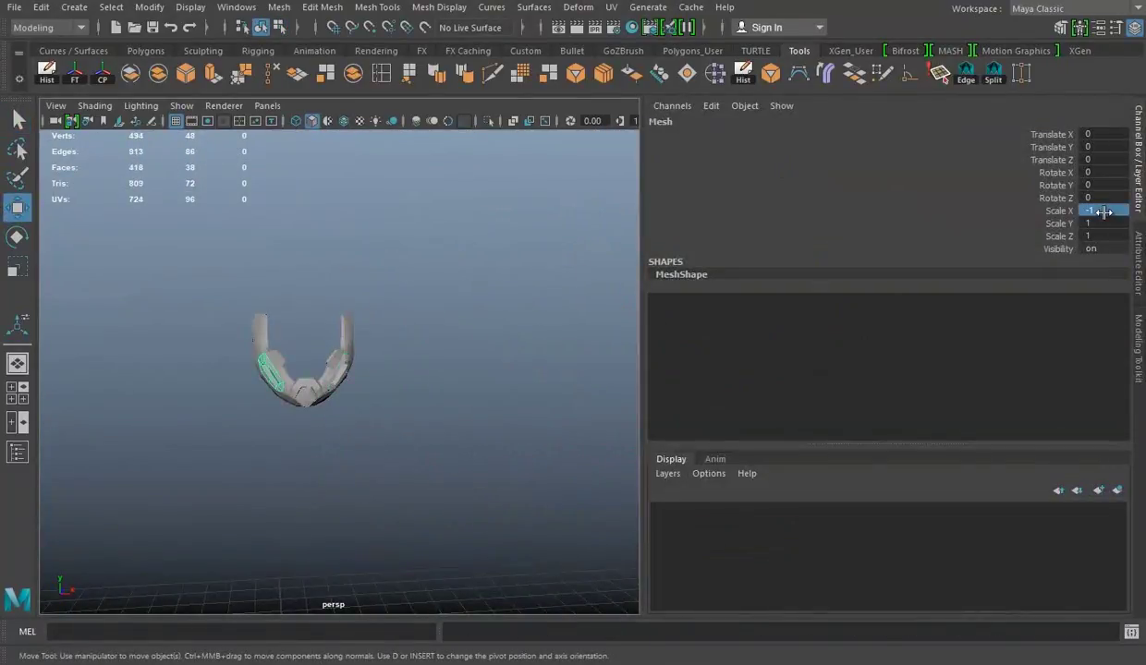
{"action": "left_click", "coordinate": [1141, 166]}
{"action": "left_click_drag", "start_coordinate": [832, 305], "coordinate": [636, 319], "text": "alt"}
{"action": "mouse_move", "coordinate": [579, 420]}
{"action": "left_mouse_down", "text": "alt"}
{"action": "mouse_move", "coordinate": [739, 376]}
{"action": "mouse_move", "coordinate": [606, 302]}
{"action": "left_mouse_up", "text": "alt"}
{"action": "key", "text": "ctrl+z"}
{"action": "key", "text": "ctrl+z"}
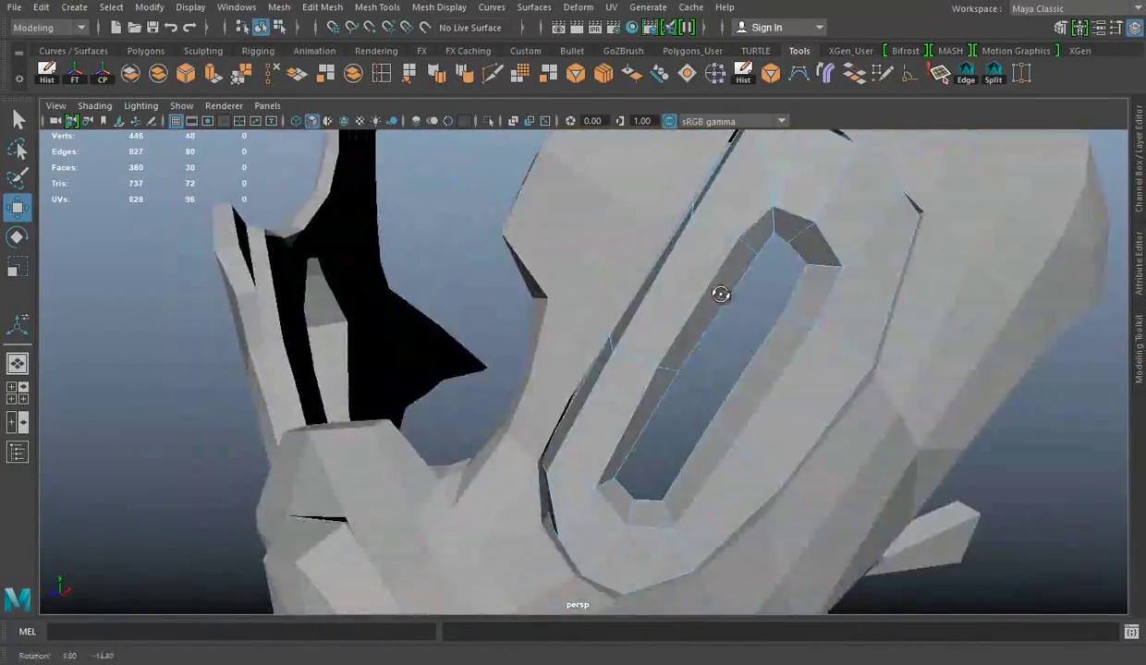
{"action": "key", "text": "ctrl+z"}
Review both cheek plates in wireframe and shaded display and check their transform attributes.
{"action": "mouse_move", "coordinate": [695, 176]}
{"action": "left_mouse_down", "text": "alt"}
{"action": "mouse_move", "coordinate": [742, 245]}
{"action": "mouse_move", "coordinate": [659, 323]}
{"action": "mouse_move", "coordinate": [593, 340]}
{"action": "mouse_move", "coordinate": [697, 238]}
{"action": "mouse_move", "coordinate": [588, 435]}
{"action": "mouse_move", "coordinate": [658, 519]}
{"action": "mouse_move", "coordinate": [689, 412]}
{"action": "mouse_move", "coordinate": [543, 360]}
{"action": "left_mouse_up", "text": "alt"}
{"action": "key", "text": "4"}
{"action": "key", "text": "5"}
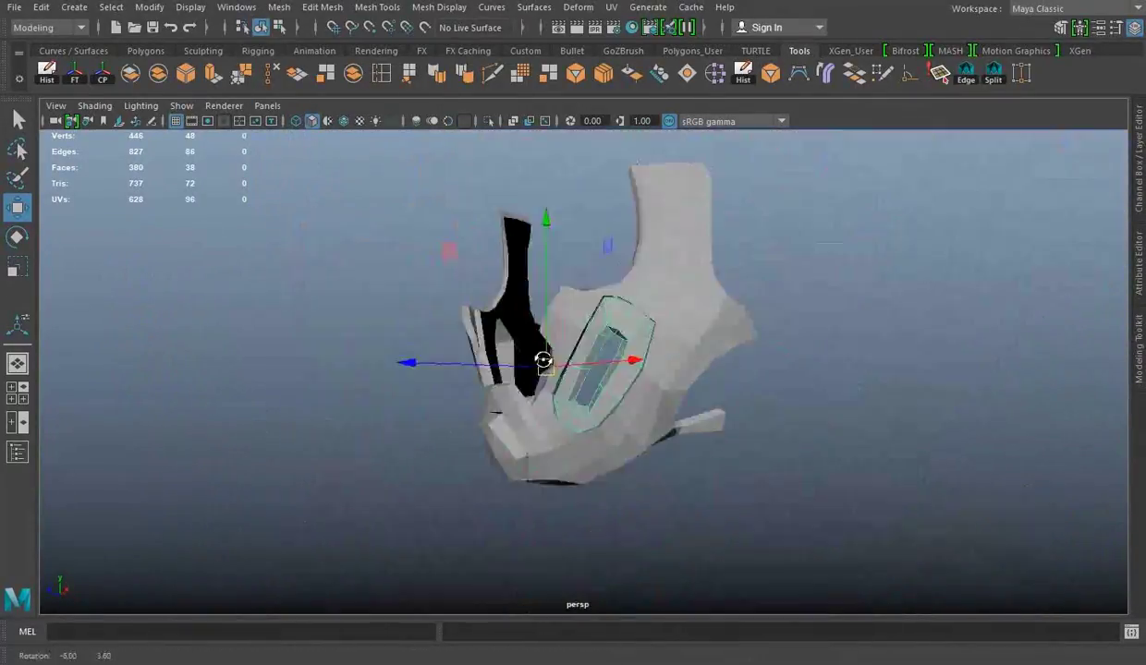
{"action": "left_click", "coordinate": [1141, 218]}
{"action": "left_click", "coordinate": [1141, 217]}
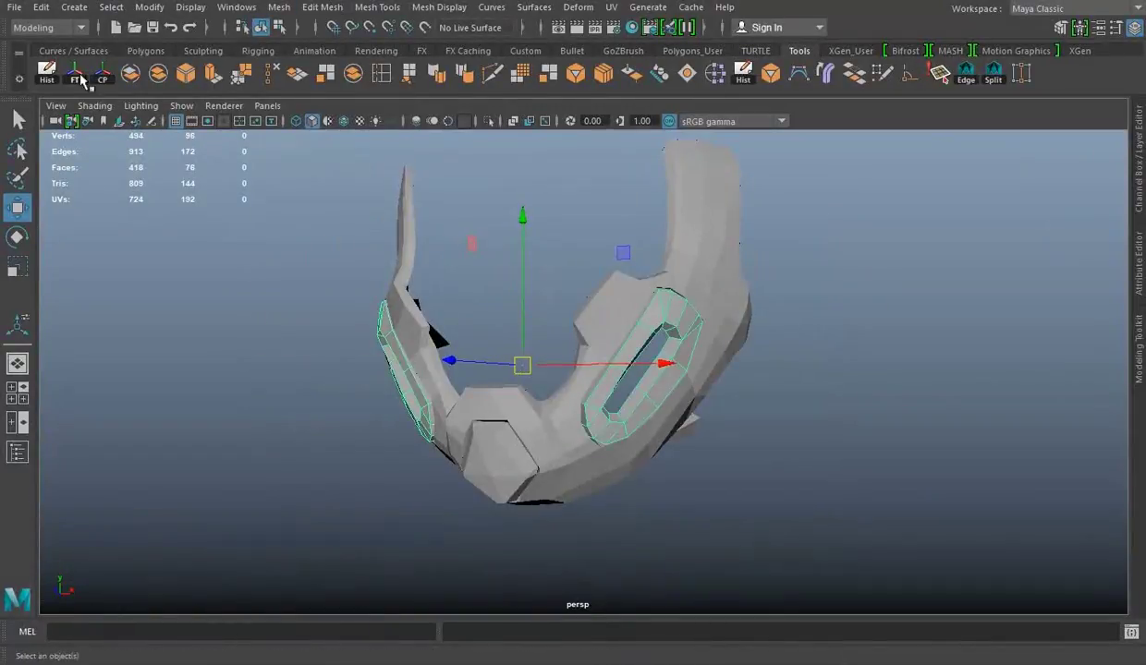
{"action": "left_click_drag", "start_coordinate": [647, 370], "coordinate": [762, 397], "text": "alt"}
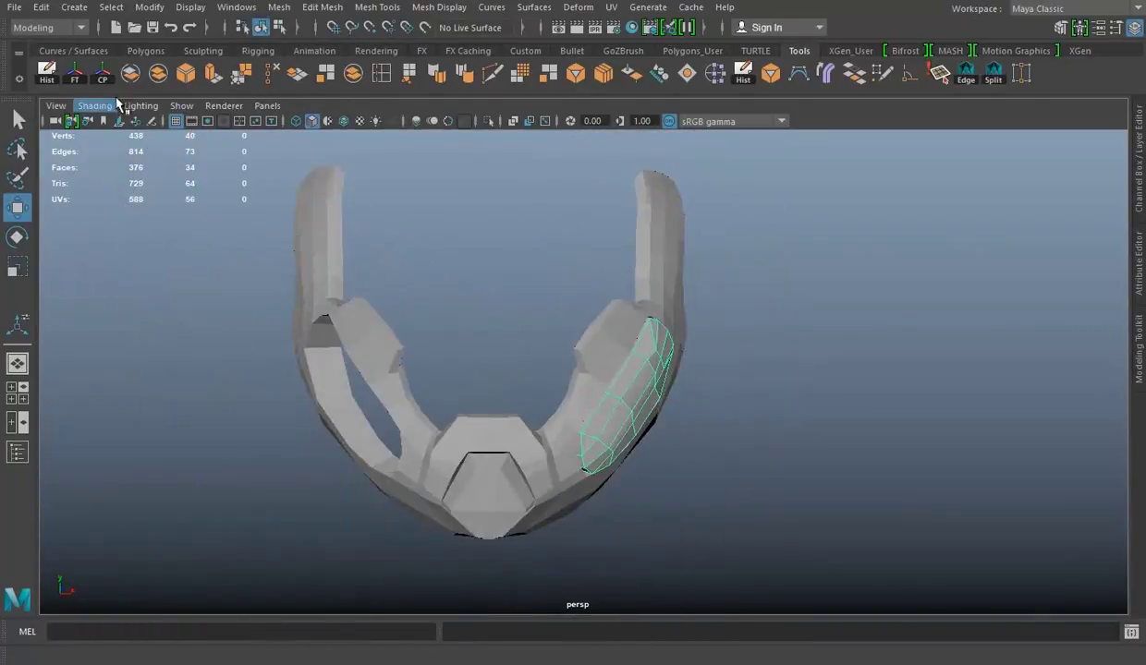
Switch to face component mode and select a single face on the cheek plate from the front.
{"action": "right_click", "coordinate": [677, 290]}
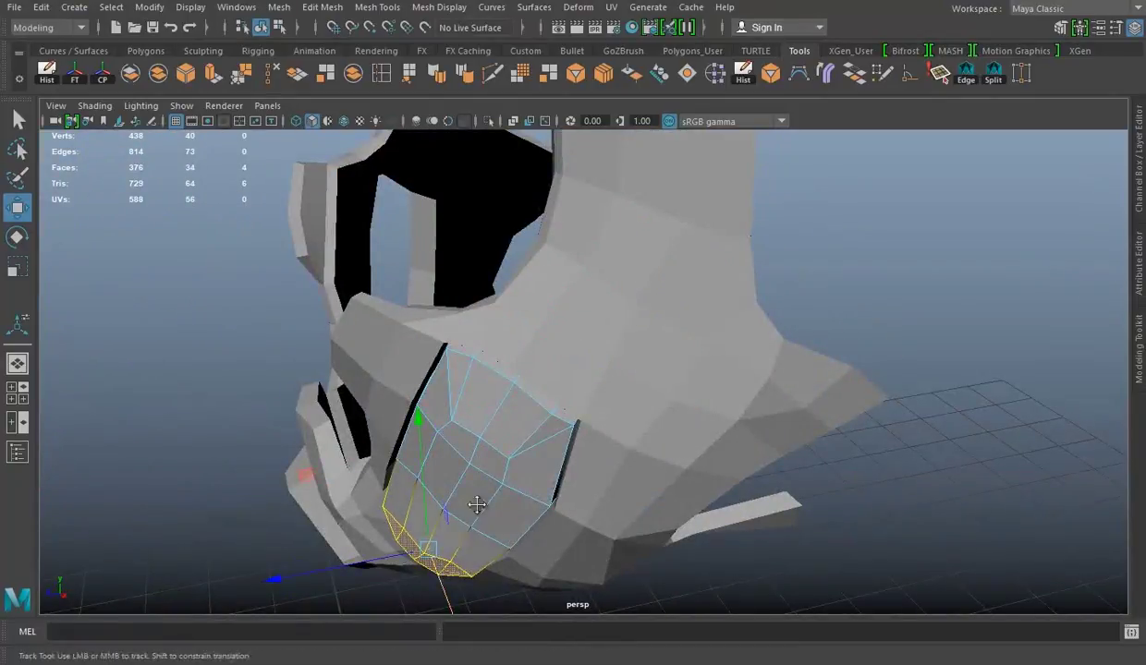
{"action": "middle_click_drag", "start_coordinate": [475, 503], "coordinate": [493, 462], "text": "alt"}
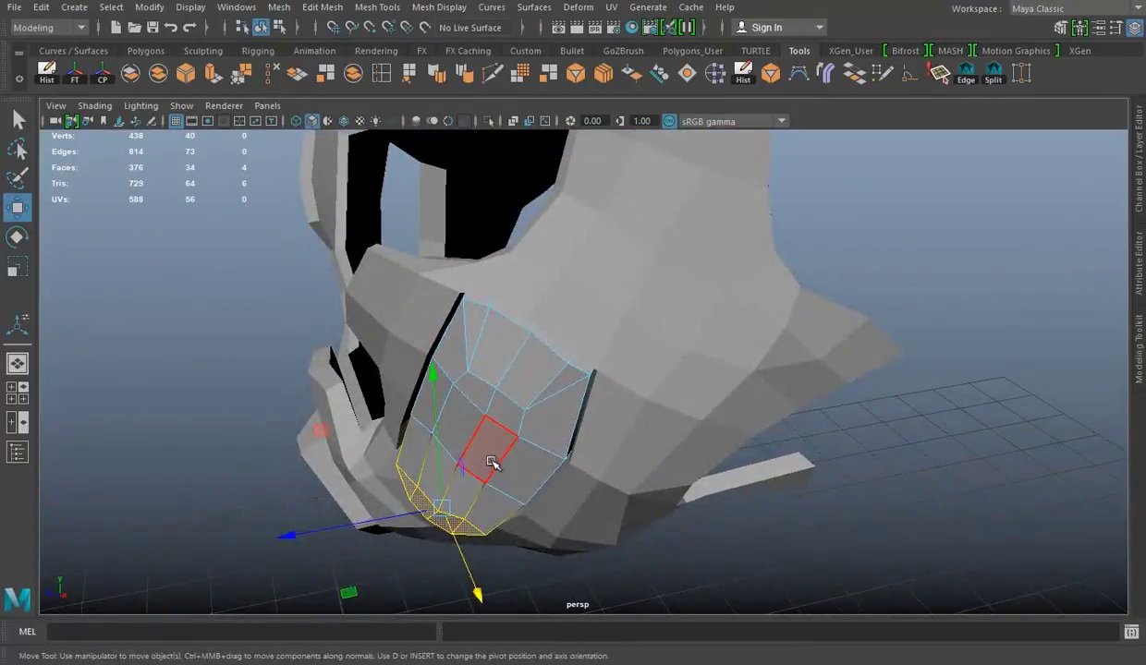
{"action": "left_click_drag", "start_coordinate": [664, 455], "coordinate": [372, 497], "text": "alt"}
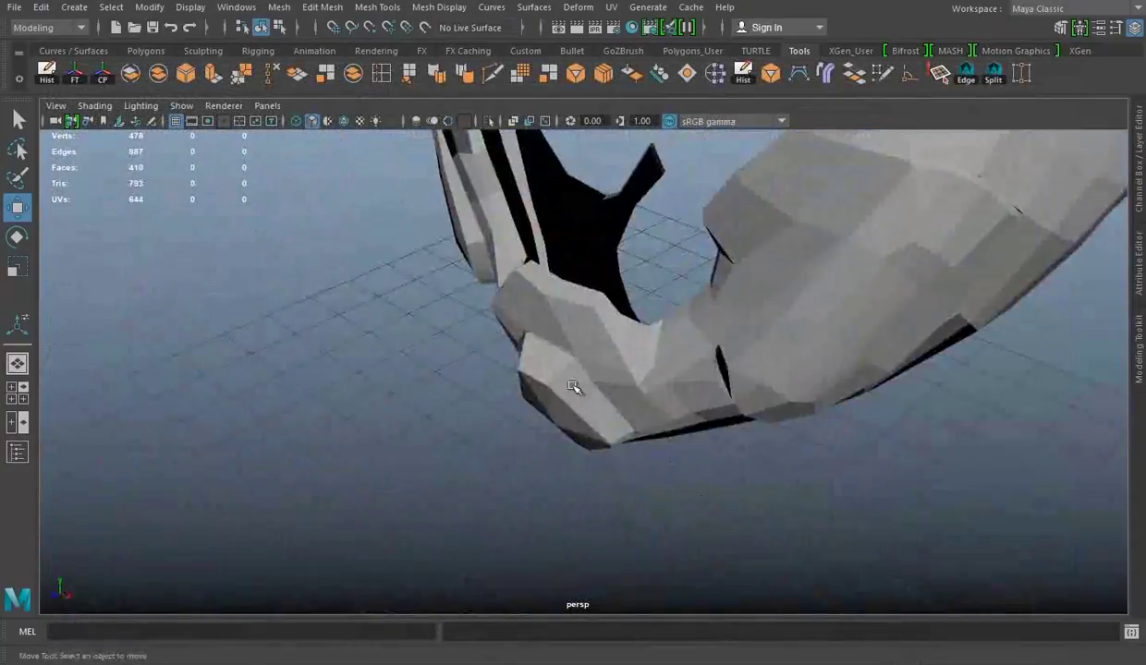
{"action": "left_click_drag", "start_coordinate": [573, 388], "coordinate": [611, 396], "text": "alt"}
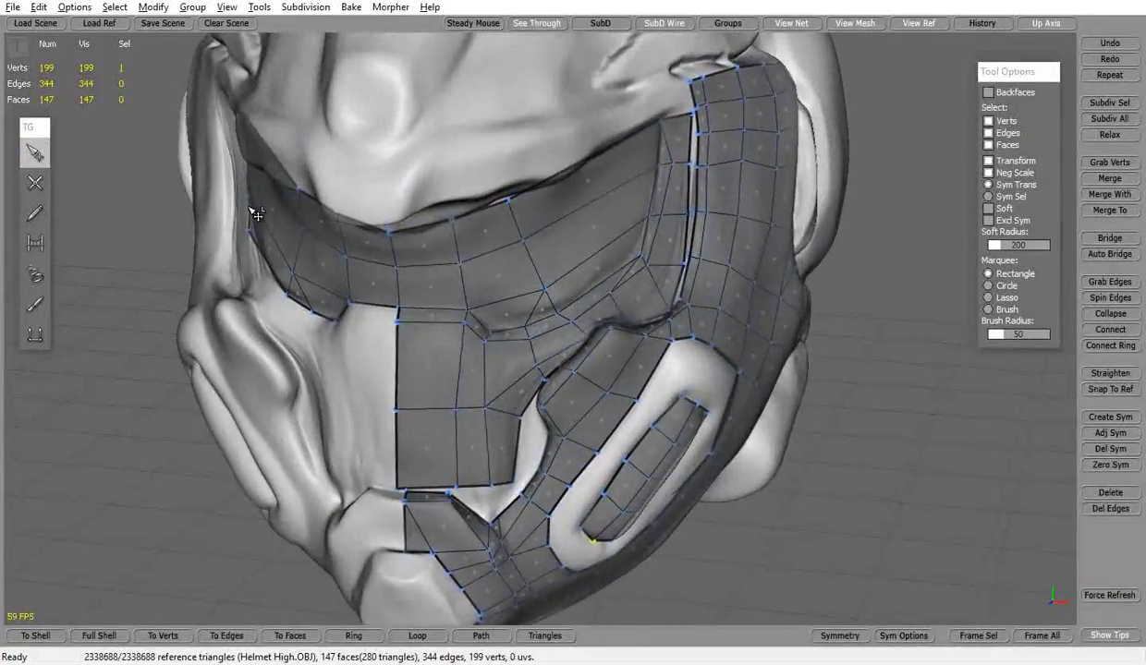
{"action": "left_click", "coordinate": [443, 372]}
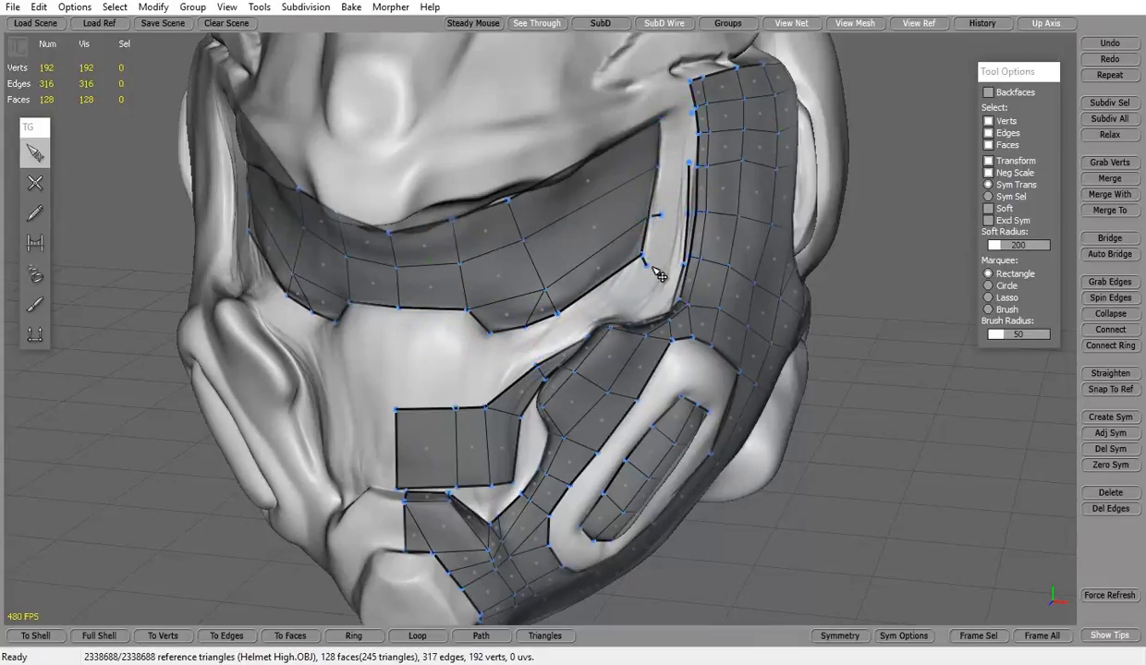
Select the whole visor band from a front view.
{"action": "middle_click_drag", "start_coordinate": [527, 326], "coordinate": [646, 241]}
{"action": "left_click", "coordinate": [564, 192]}
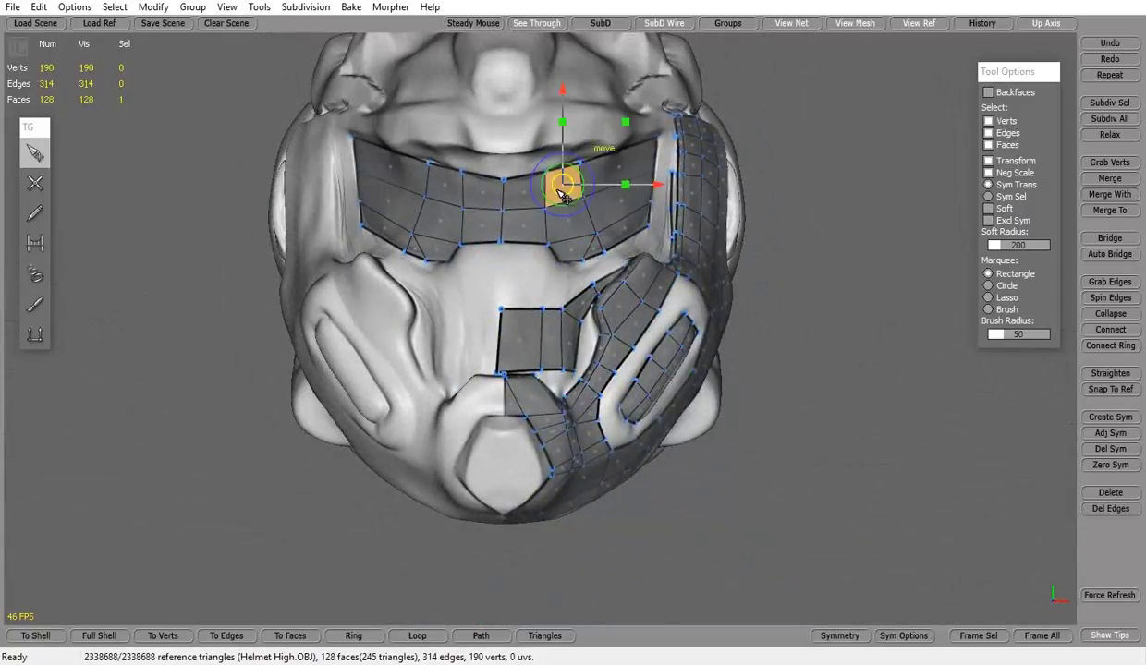
{"action": "middle_click_drag", "start_coordinate": [653, 315], "coordinate": [379, 289]}
Save the scene as Helmet Low in the project folder.
{"action": "left_click", "coordinate": [13, 6]}
{"action": "left_click", "coordinate": [41, 127]}
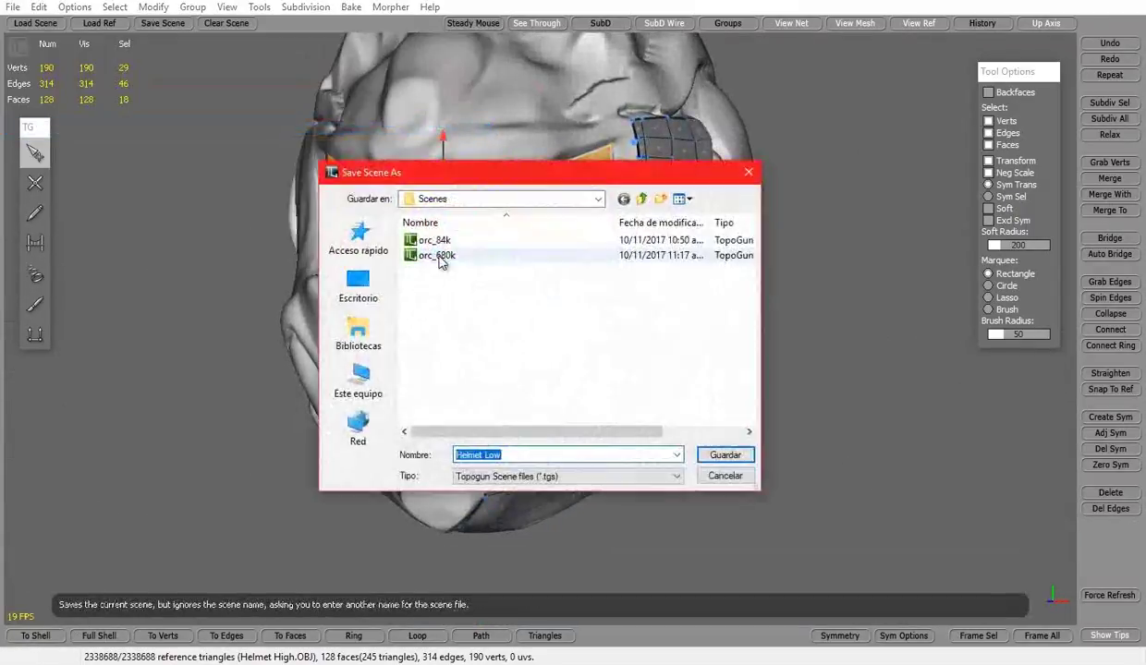
{"action": "double_click", "coordinate": [462, 331]}
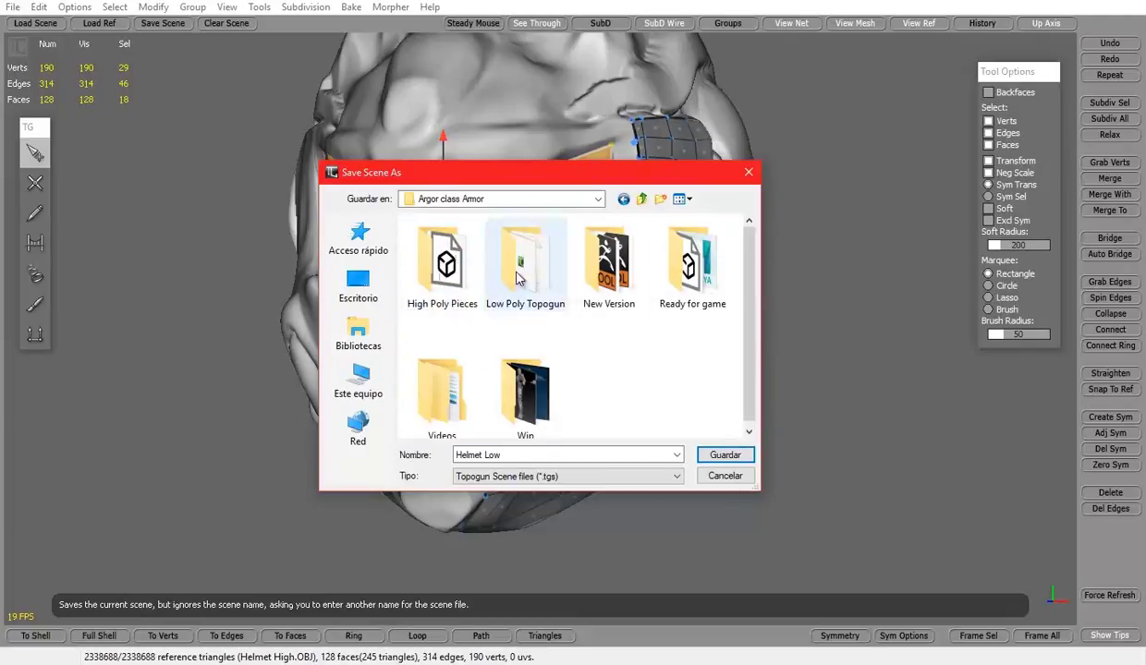
{"action": "left_click", "coordinate": [725, 456]}
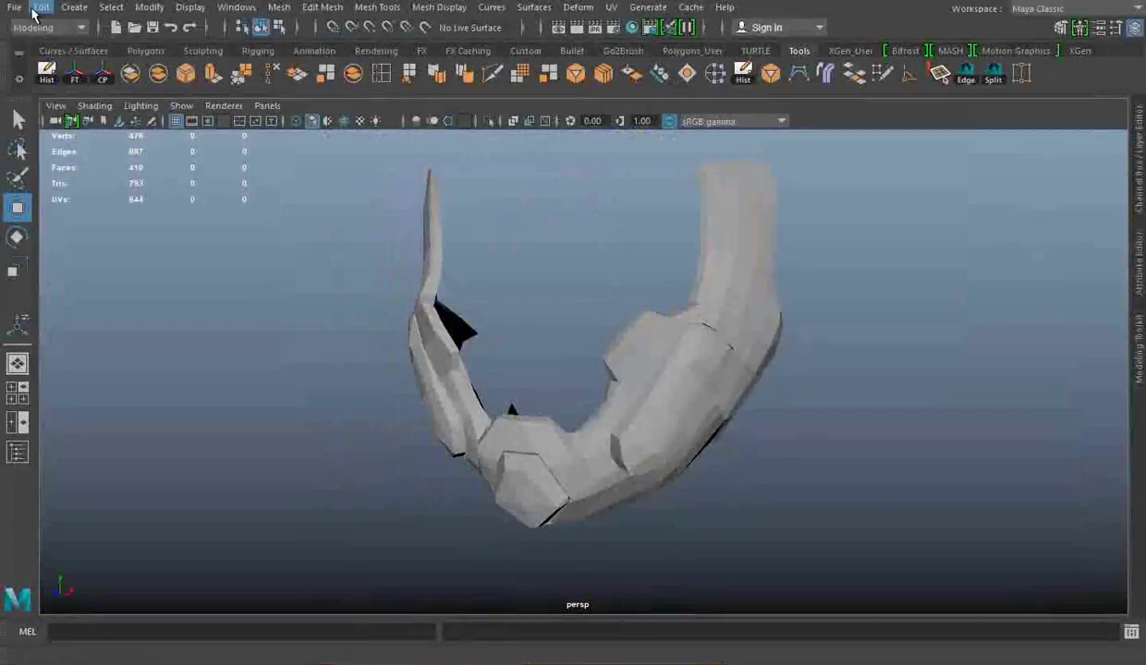
Orbit and zoom around the helmet's side to inspect the imported visor and cheek patches.
{"action": "scroll", "coordinate": [732, 242], "scroll_direction": "down", "scroll_amount": 3}
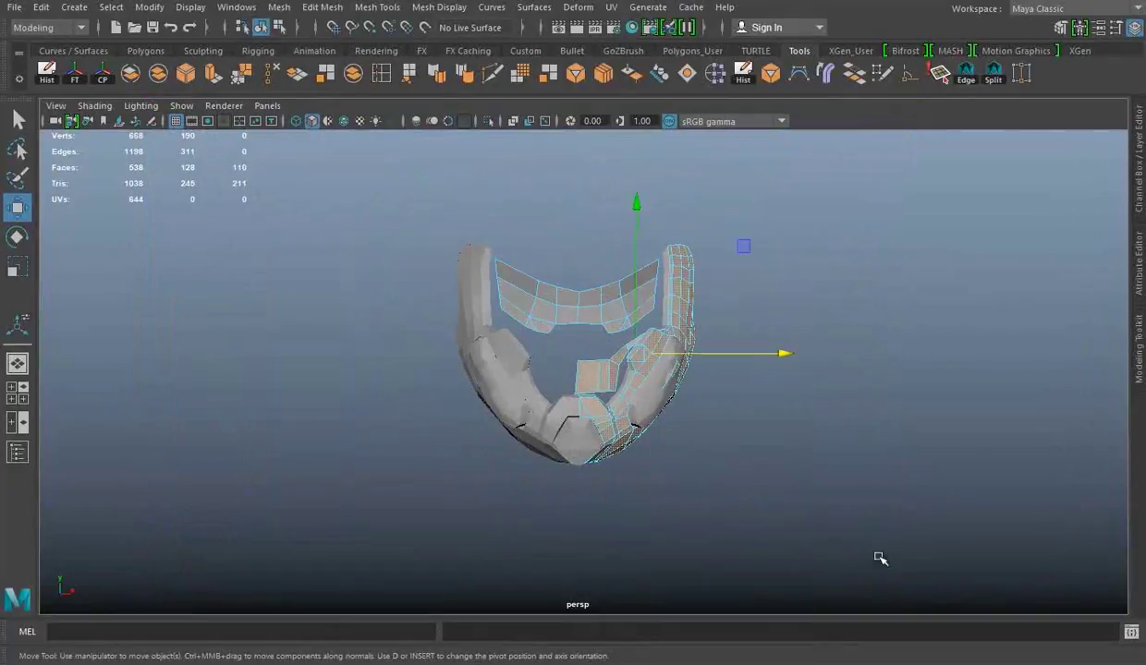
{"action": "left_click_drag", "start_coordinate": [879, 558], "coordinate": [636, 237], "text": "alt"}
{"action": "mouse_move", "coordinate": [240, 317]}
{"action": "left_mouse_down", "text": "alt"}
{"action": "mouse_move", "coordinate": [616, 217]}
{"action": "mouse_move", "coordinate": [573, 277]}
{"action": "left_mouse_up", "text": "alt"}
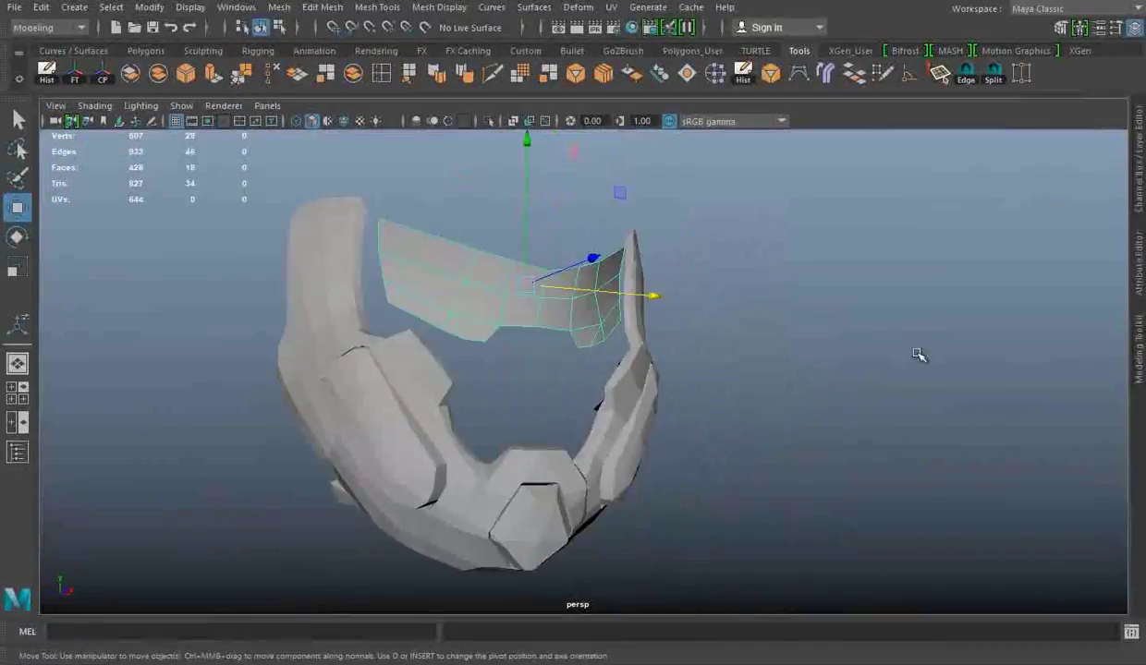
{"action": "mouse_move", "coordinate": [917, 353]}
{"action": "left_mouse_down", "text": "alt"}
{"action": "mouse_move", "coordinate": [709, 436]}
{"action": "mouse_move", "coordinate": [494, 568]}
{"action": "left_mouse_up", "text": "alt"}
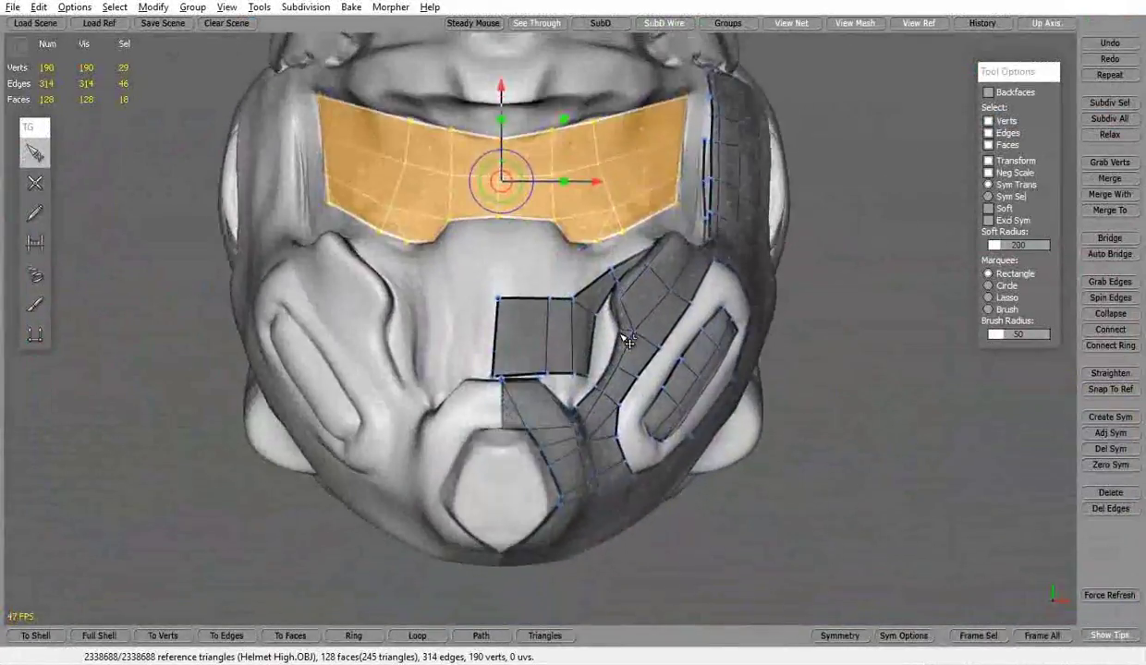
Delete the brow piece and add new vertices and quads extending the chin patch.
{"action": "key", "text": "Delete"}
{"action": "left_click_drag", "start_coordinate": [628, 342], "coordinate": [71, 197], "text": "alt"}
{"action": "left_click", "coordinate": [35, 183]}
{"action": "scroll", "coordinate": [547, 363], "scroll_direction": "up", "scroll_amount": 3}
{"action": "scroll", "coordinate": [431, 376], "scroll_direction": "up", "scroll_amount": 3}
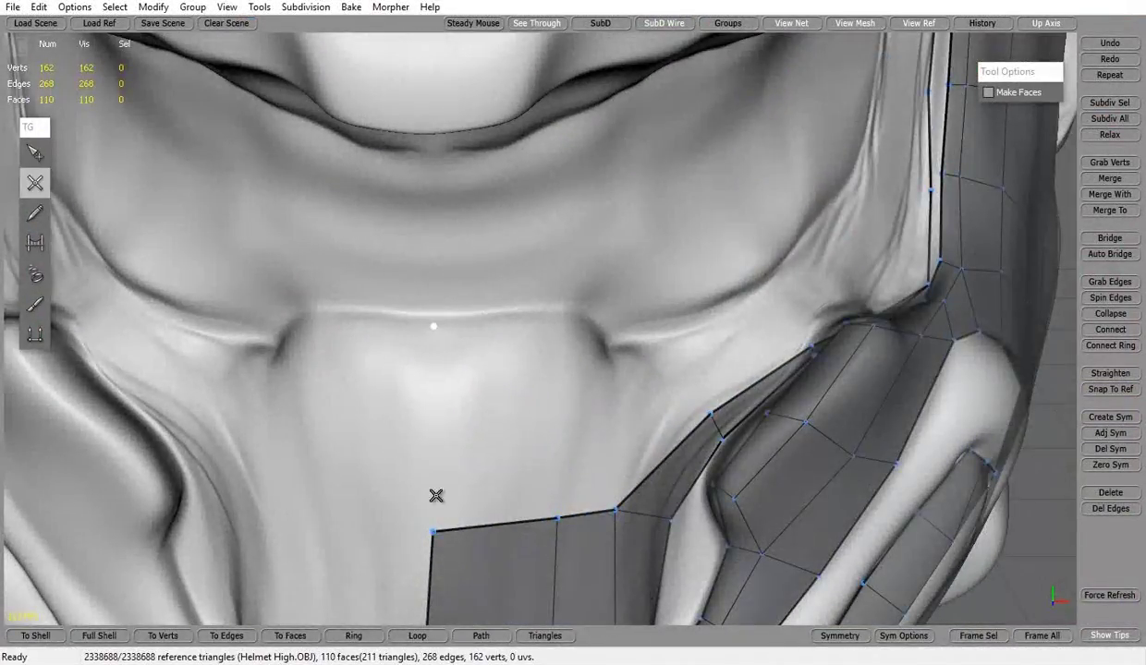
{"action": "left_click", "coordinate": [464, 333]}
{"action": "left_click_drag", "start_coordinate": [464, 332], "coordinate": [536, 403], "text": "alt"}
{"action": "left_click", "coordinate": [439, 504]}
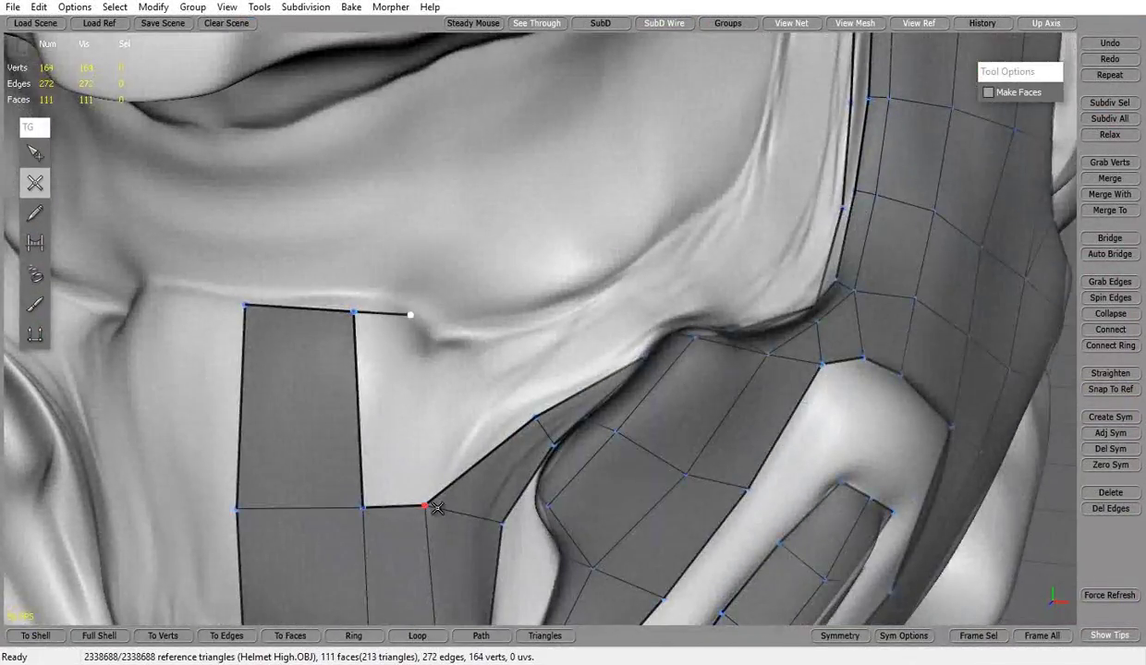
{"action": "left_click", "coordinate": [402, 440]}
{"action": "mouse_move", "coordinate": [440, 504]}
{"action": "left_mouse_down", "text": "alt"}
{"action": "mouse_move", "coordinate": [402, 440]}
{"action": "mouse_move", "coordinate": [535, 365]}
{"action": "mouse_move", "coordinate": [345, 476]}
{"action": "left_mouse_up", "text": "alt"}
{"action": "left_click", "coordinate": [344, 477]}
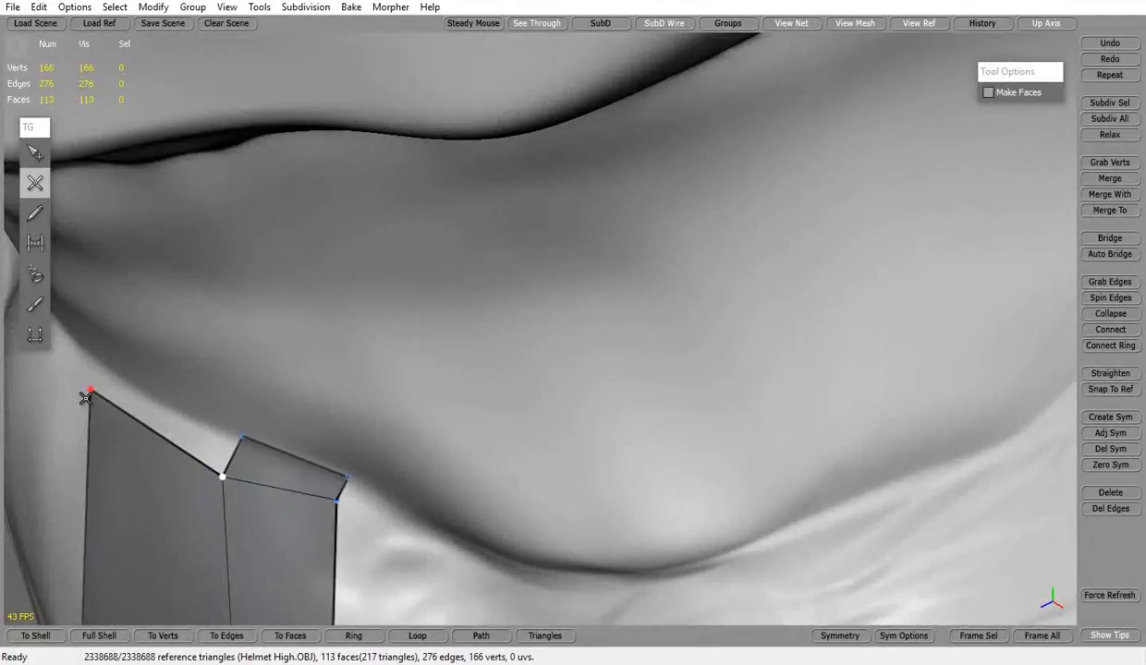
{"action": "scroll", "coordinate": [473, 486], "scroll_direction": "down", "scroll_amount": 5}
Insert an edge loop across the chin patch's vertical edges.
{"action": "key", "text": "1"}
{"action": "left_click", "coordinate": [584, 384]}
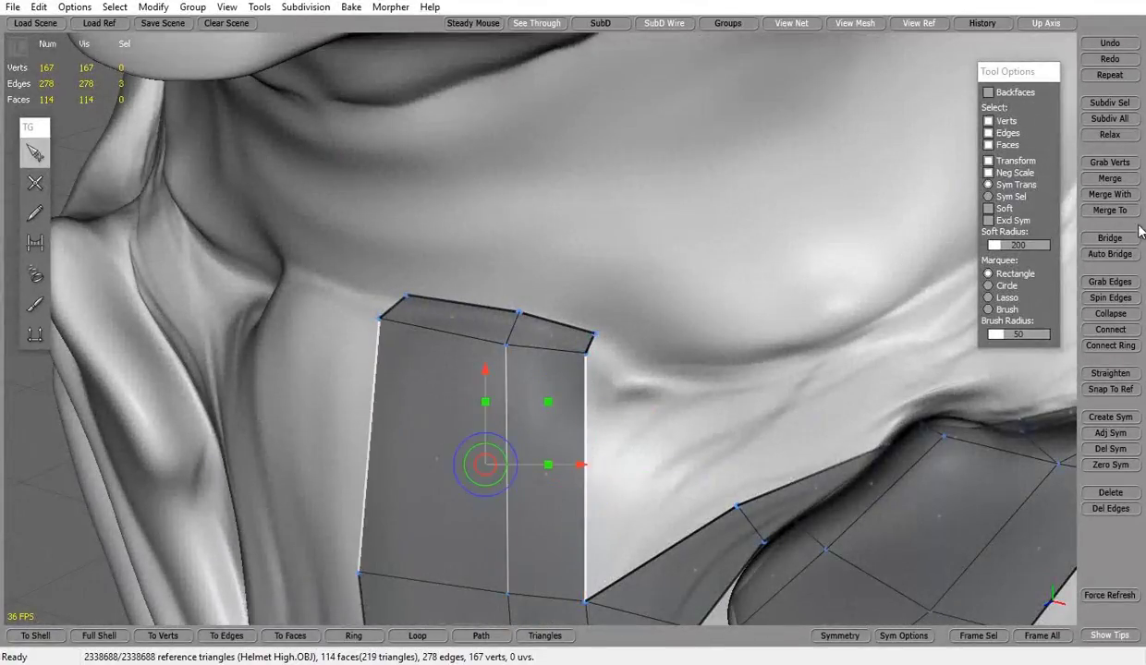
{"action": "left_click", "coordinate": [1110, 329]}
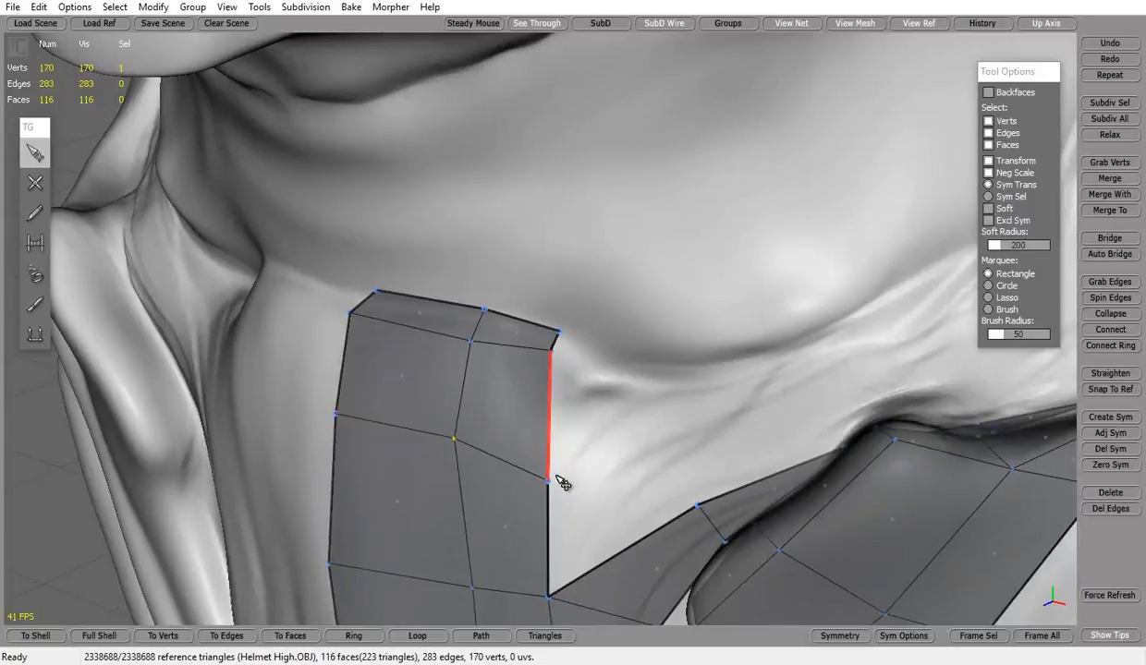
Draw a narrow strip of quads along the vent's upper rim, closing both ends.
{"action": "key", "text": "2"}
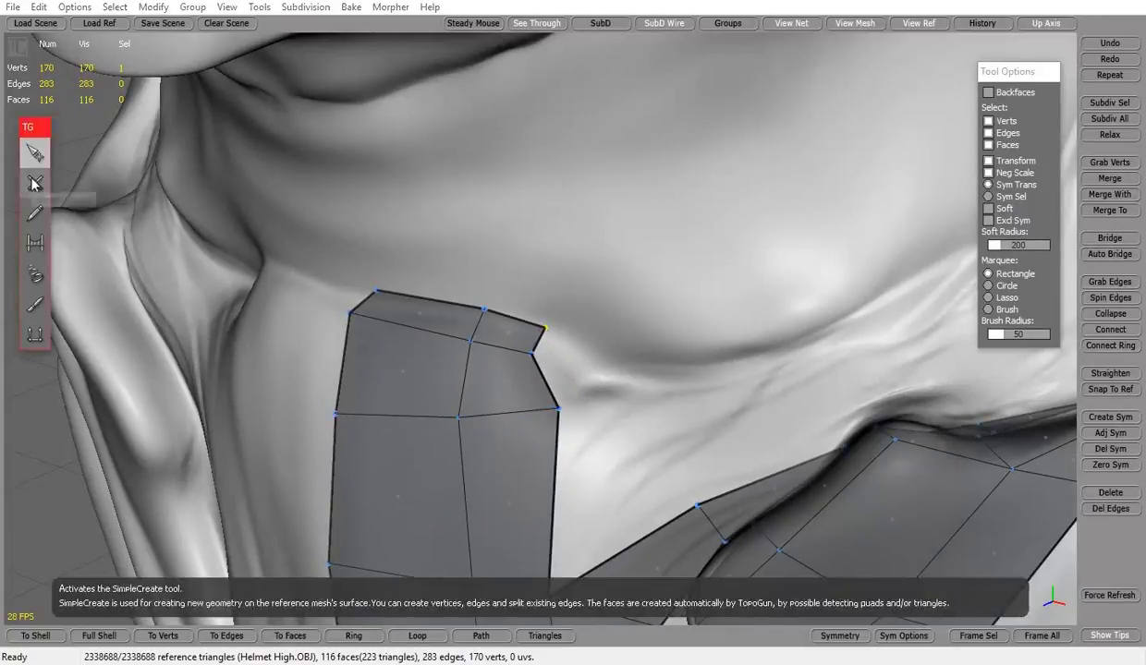
{"action": "left_click", "coordinate": [588, 381]}
{"action": "mouse_move", "coordinate": [589, 382]}
{"action": "left_mouse_down", "text": "alt"}
{"action": "mouse_move", "coordinate": [622, 360]}
{"action": "mouse_move", "coordinate": [436, 374]}
{"action": "left_mouse_up", "text": "alt"}
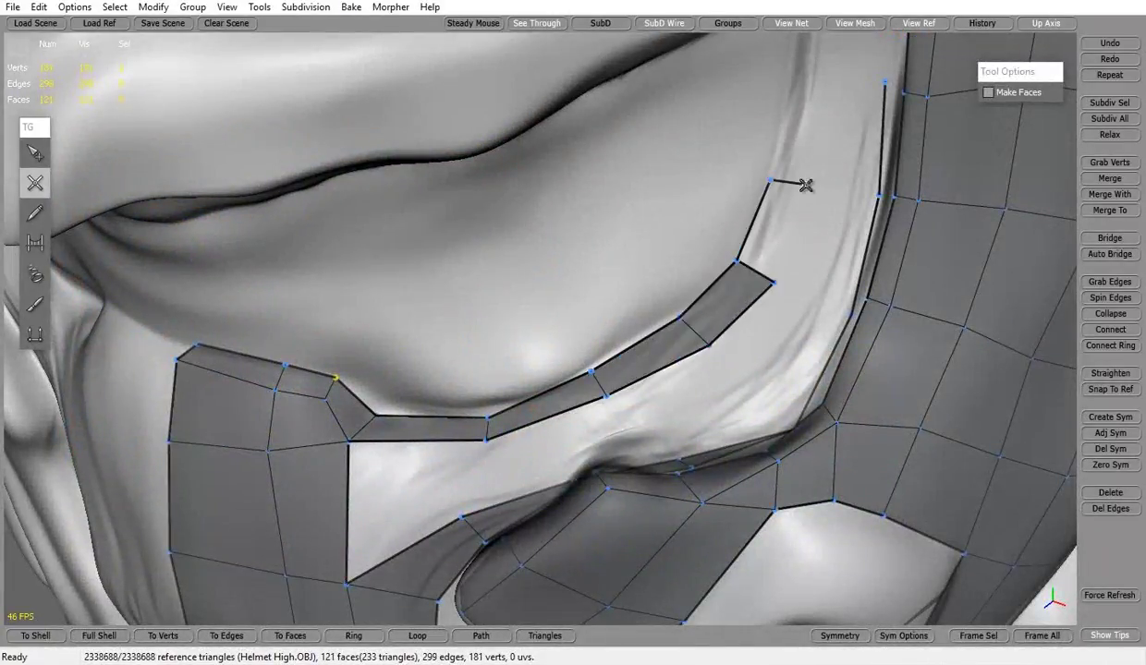
{"action": "left_click", "coordinate": [806, 186]}
{"action": "mouse_move", "coordinate": [806, 185]}
{"action": "left_mouse_down", "text": "alt"}
{"action": "mouse_move", "coordinate": [849, 212]}
{"action": "mouse_move", "coordinate": [604, 265]}
{"action": "left_mouse_up", "text": "alt"}
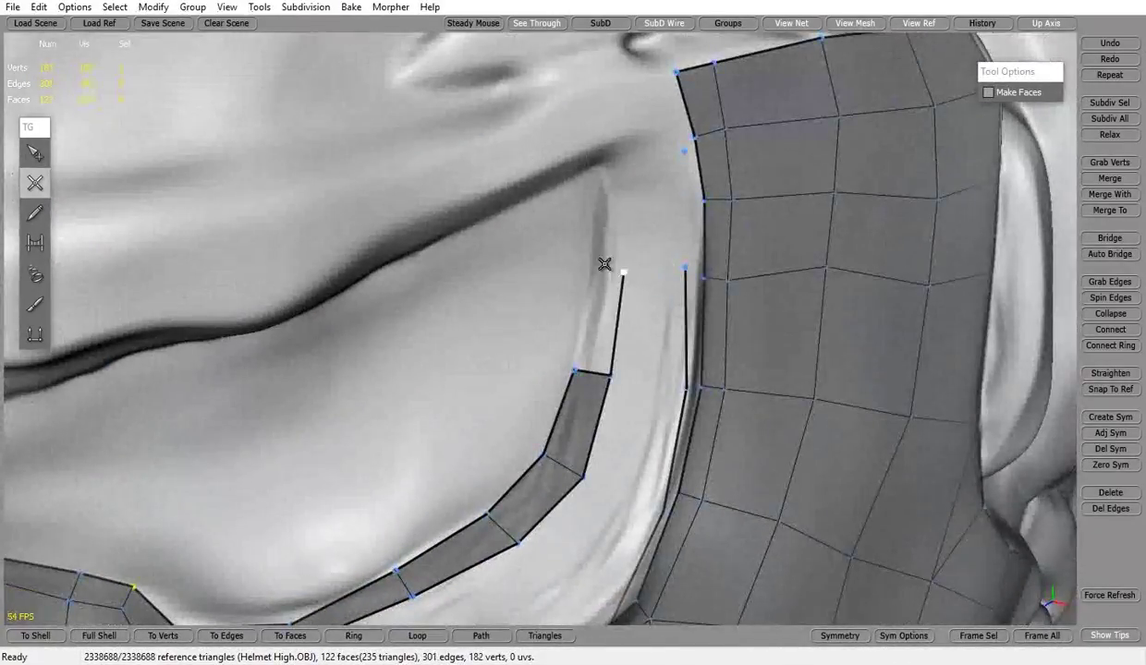
{"action": "left_click", "coordinate": [627, 198]}
{"action": "mouse_move", "coordinate": [626, 198]}
{"action": "left_mouse_down", "text": "alt"}
{"action": "mouse_move", "coordinate": [644, 102]}
{"action": "mouse_move", "coordinate": [732, 437]}
{"action": "mouse_move", "coordinate": [557, 532]}
{"action": "mouse_move", "coordinate": [649, 476]}
{"action": "mouse_move", "coordinate": [545, 349]}
{"action": "left_mouse_up", "text": "alt"}
{"action": "left_click", "coordinate": [700, 465]}
{"action": "key", "text": "q"}
{"action": "right_click_drag", "start_coordinate": [522, 349], "coordinate": [652, 216], "text": "alt"}
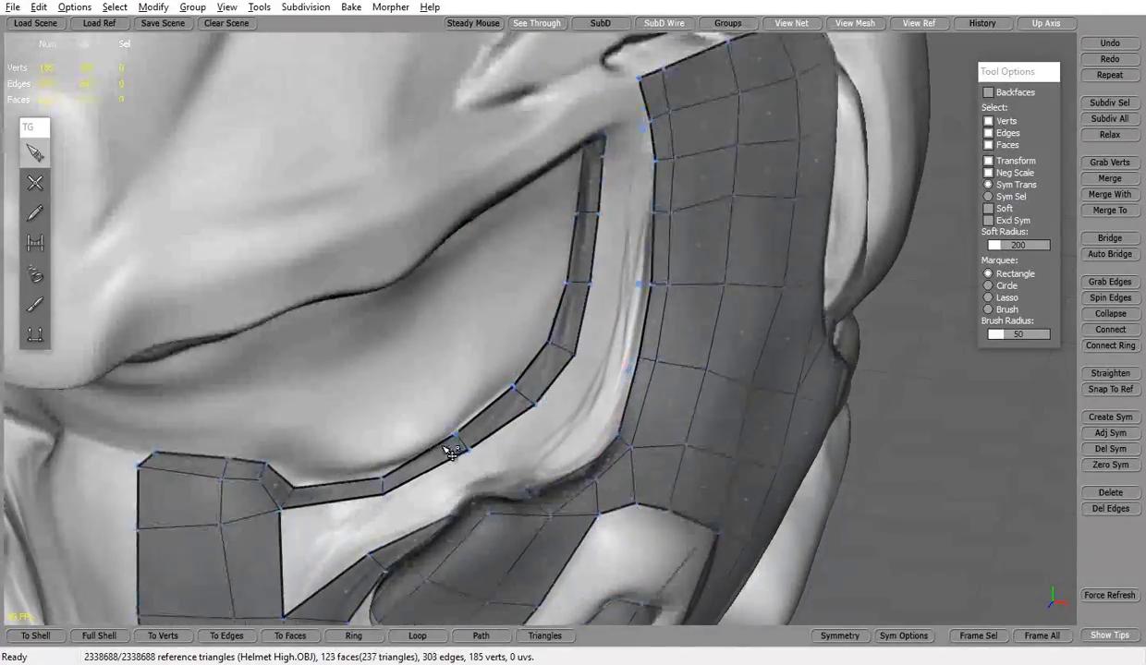
{"action": "right_click_drag", "start_coordinate": [540, 447], "coordinate": [460, 378], "text": "alt"}
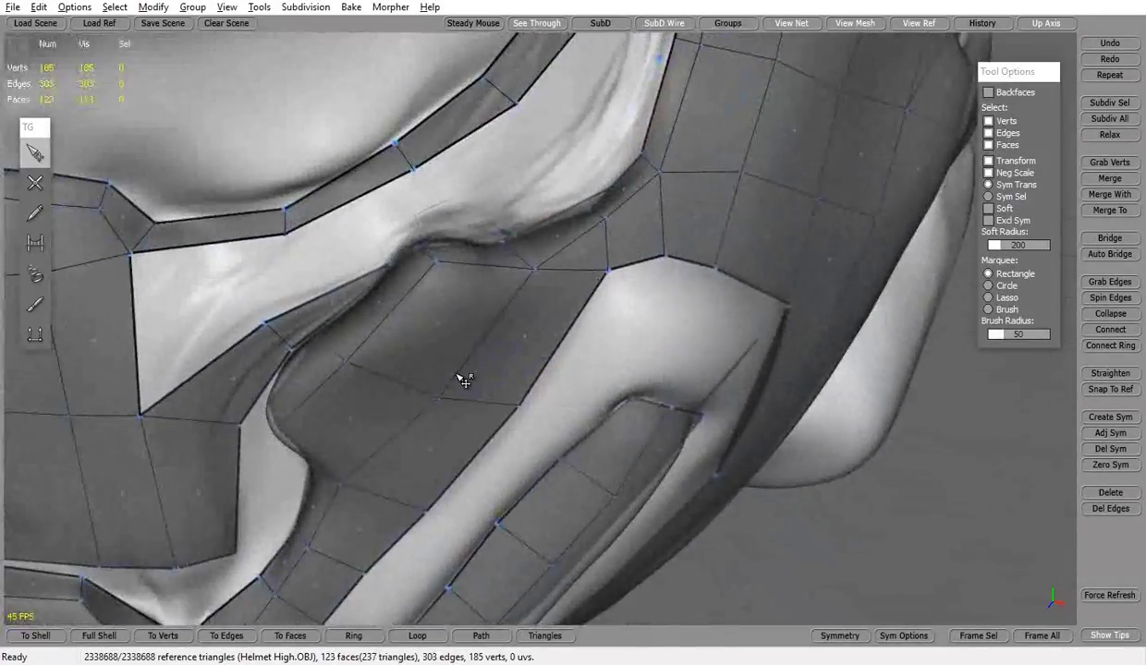
{"action": "mouse_move", "coordinate": [460, 378]}
{"action": "left_mouse_down", "text": "alt"}
{"action": "mouse_move", "coordinate": [523, 357]}
{"action": "mouse_move", "coordinate": [513, 388]}
{"action": "mouse_move", "coordinate": [542, 299]}
{"action": "mouse_move", "coordinate": [601, 259]}
{"action": "mouse_move", "coordinate": [622, 297]}
{"action": "mouse_move", "coordinate": [527, 312]}
{"action": "mouse_move", "coordinate": [455, 512]}
{"action": "left_mouse_up", "text": "alt"}
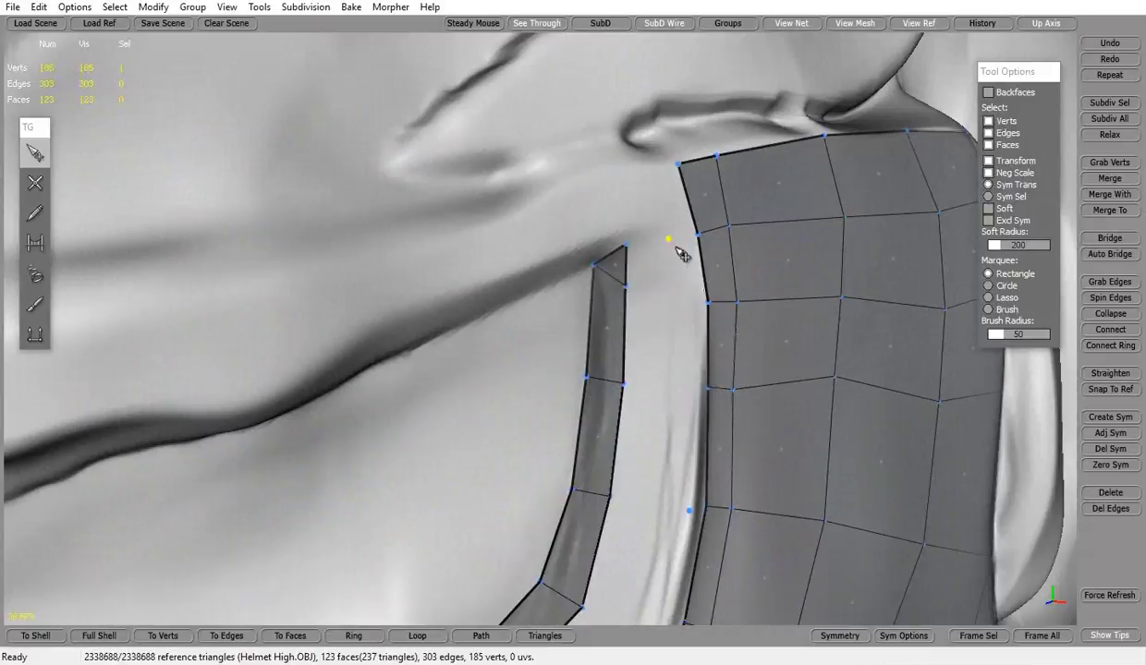
Fill the gap between the vent strip's top and the cheek plate with new quads.
{"action": "key", "text": "c"}
{"action": "left_click", "coordinate": [663, 240]}
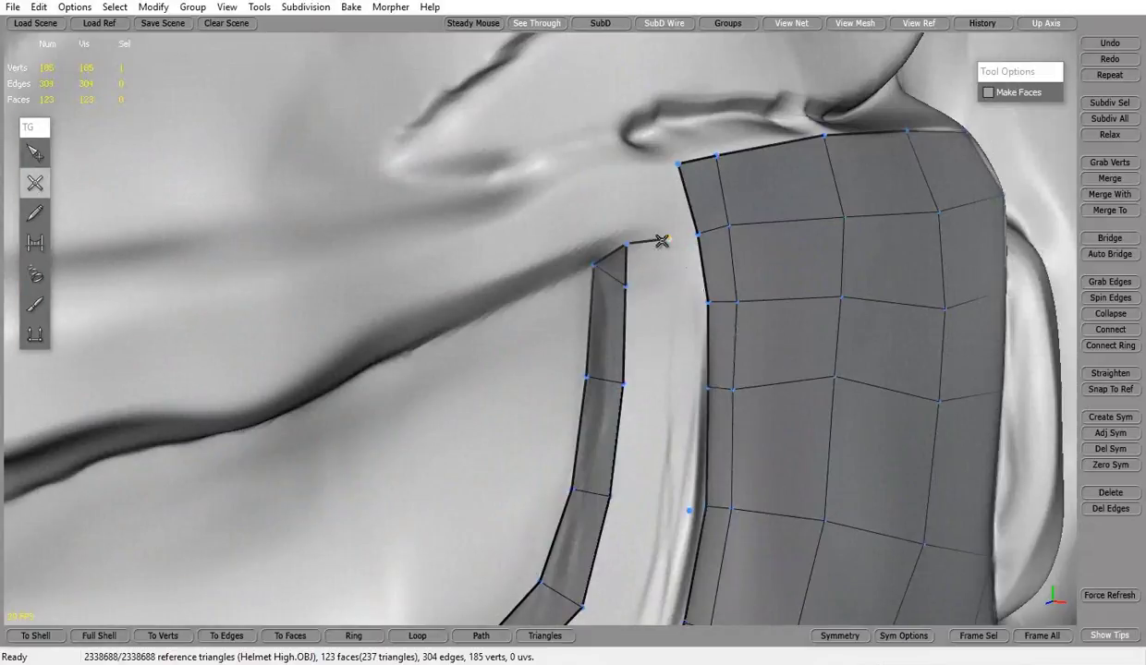
{"action": "left_click", "coordinate": [674, 289]}
{"action": "key", "text": "s"}
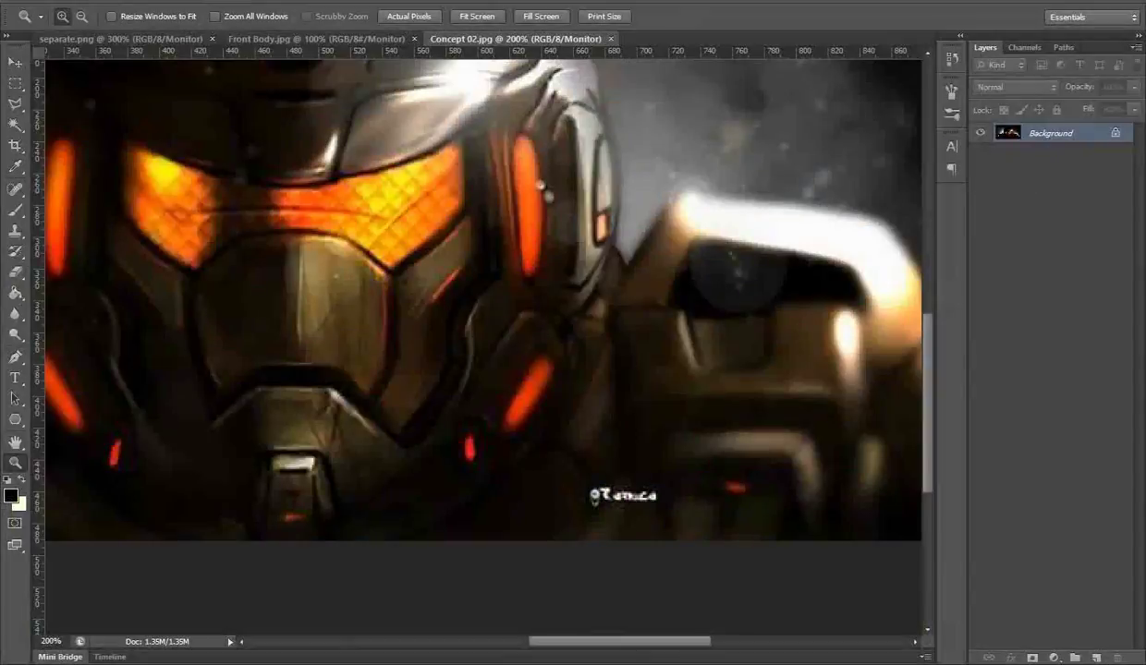
{"action": "key", "text": "c"}
{"action": "left_click", "coordinate": [694, 392]}
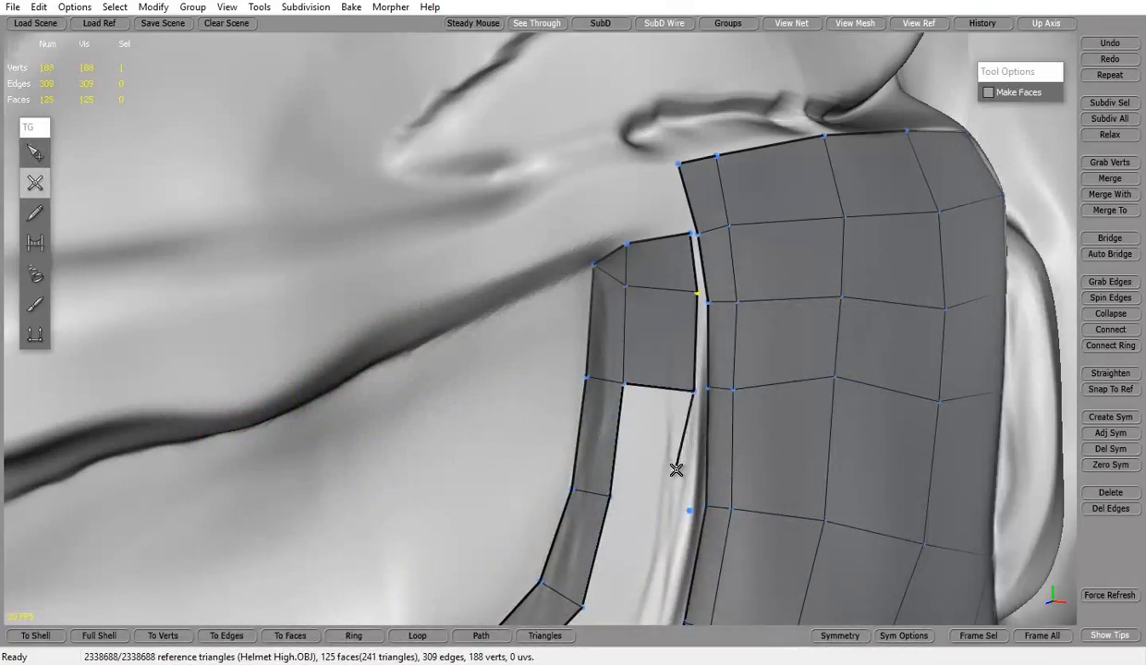
{"action": "middle_click_drag", "start_coordinate": [610, 502], "coordinate": [601, 398], "text": "alt"}
{"action": "left_click", "coordinate": [657, 523]}
{"action": "left_click", "coordinate": [662, 538]}
{"action": "mouse_move", "coordinate": [661, 538]}
{"action": "middle_mouse_down", "text": "alt"}
{"action": "mouse_move", "coordinate": [583, 468]}
{"action": "mouse_move", "coordinate": [529, 343]}
{"action": "middle_mouse_up", "text": "alt"}
{"action": "left_click", "coordinate": [529, 342]}
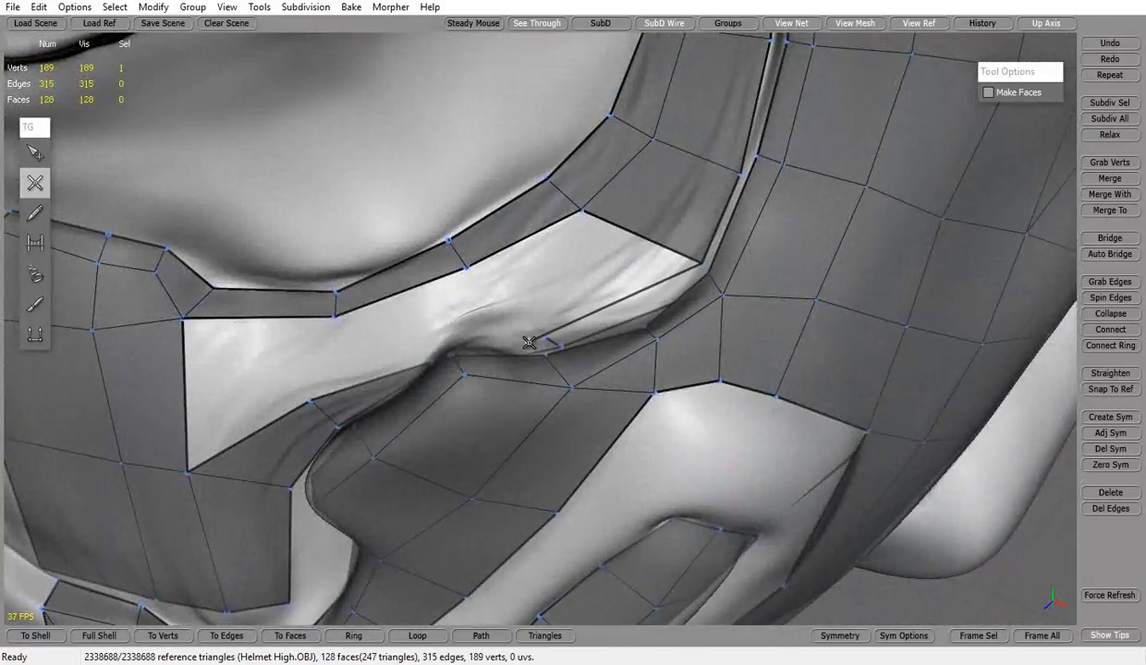
Split the joined section with an extra edge loop.
{"action": "key", "text": "s"}
{"action": "left_click", "coordinate": [496, 218]}
{"action": "left_click", "coordinate": [1110, 345]}
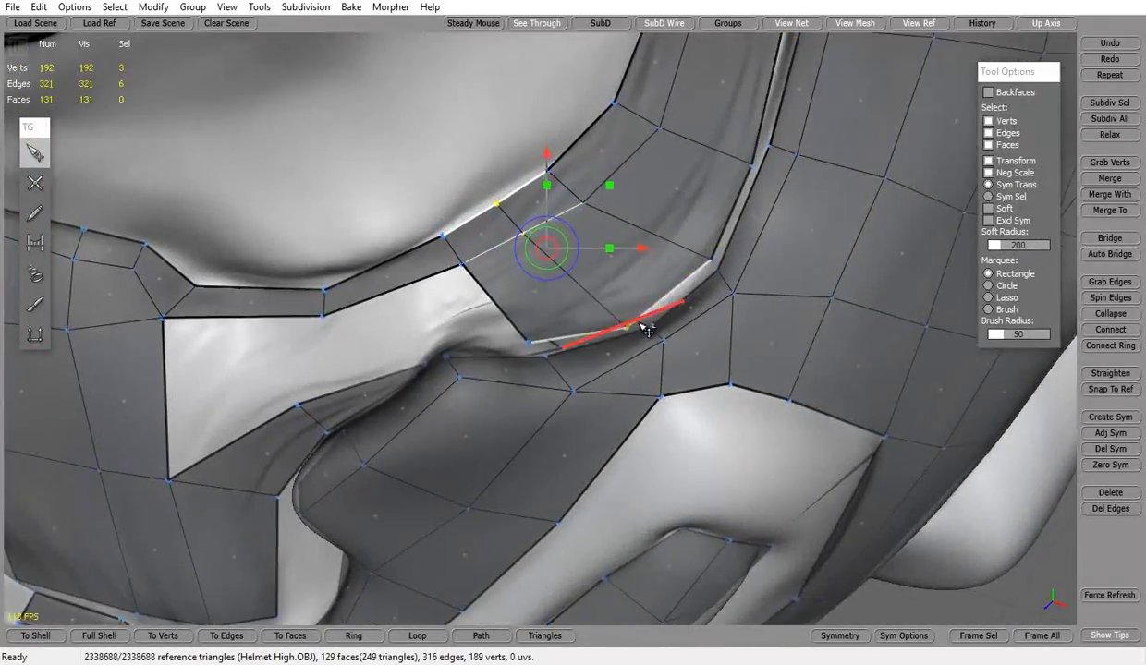
{"action": "left_click_drag", "start_coordinate": [646, 318], "coordinate": [594, 320], "text": "alt"}
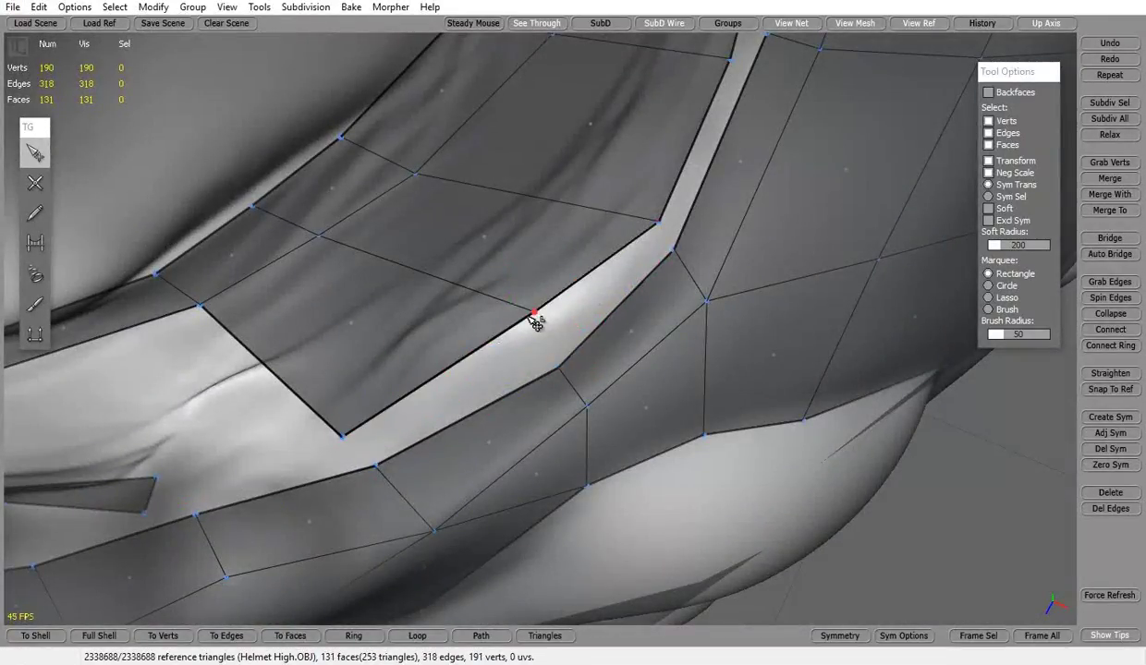
{"action": "mouse_move", "coordinate": [665, 231]}
{"action": "left_mouse_down", "text": "alt"}
{"action": "mouse_move", "coordinate": [443, 402]}
{"action": "mouse_move", "coordinate": [578, 284]}
{"action": "mouse_move", "coordinate": [540, 294]}
{"action": "mouse_move", "coordinate": [659, 292]}
{"action": "mouse_move", "coordinate": [657, 271]}
{"action": "mouse_move", "coordinate": [613, 303]}
{"action": "mouse_move", "coordinate": [589, 379]}
{"action": "mouse_move", "coordinate": [517, 296]}
{"action": "mouse_move", "coordinate": [615, 308]}
{"action": "left_mouse_up", "text": "alt"}
Fill the large hole between the chin patch and vent strips with new faces.
{"action": "left_click", "coordinate": [36, 182]}
{"action": "left_click", "coordinate": [511, 290]}
{"action": "key", "text": "q"}
{"action": "scroll", "coordinate": [596, 307], "scroll_direction": "up", "scroll_amount": 2}
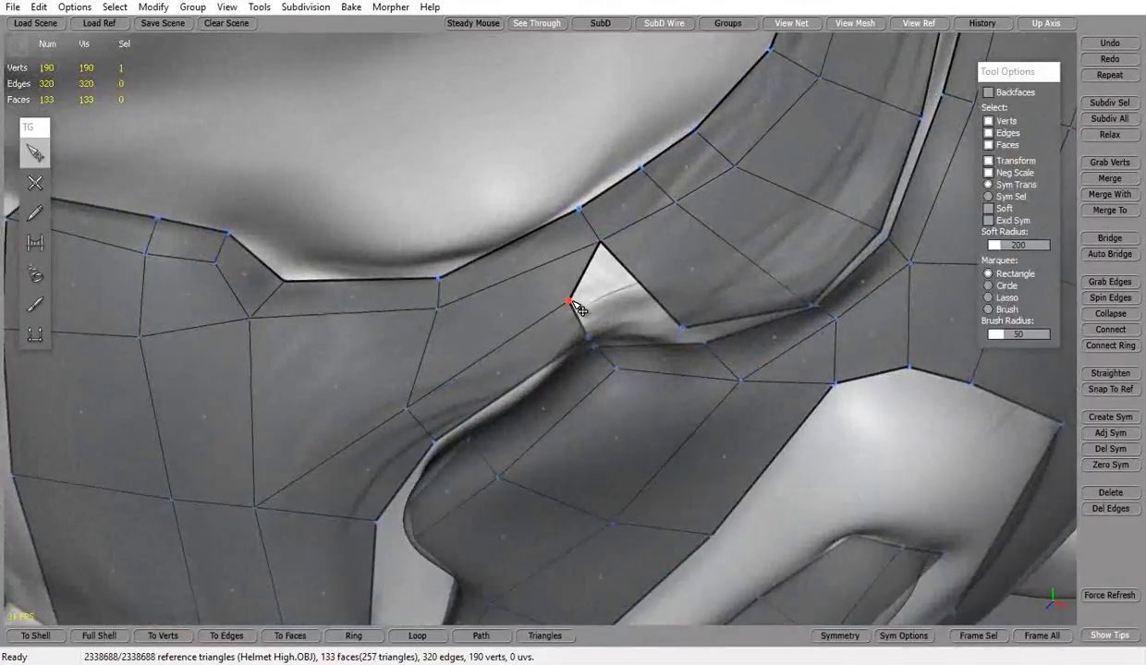
{"action": "scroll", "coordinate": [610, 266], "scroll_direction": "down", "scroll_amount": 3}
{"action": "scroll", "coordinate": [529, 350], "scroll_direction": "down", "scroll_amount": 2}
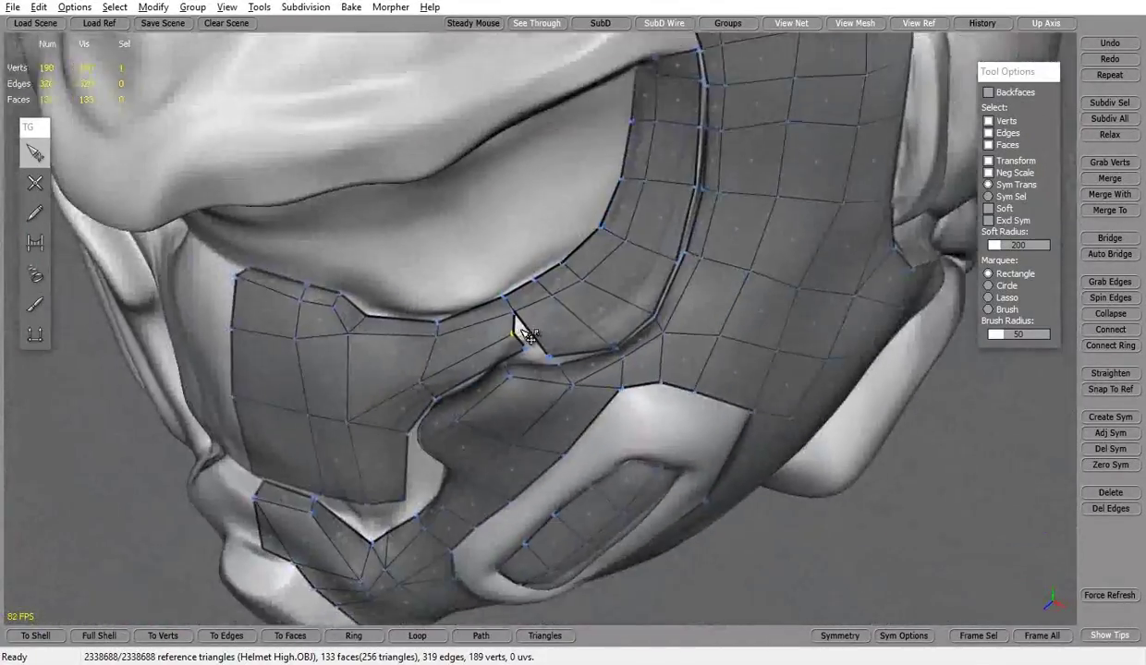
Select two edge rings across the strips and Connect each to add new edge loops.
{"action": "double_click", "coordinate": [593, 320]}
{"action": "left_click", "coordinate": [1118, 329]}
{"action": "scroll", "coordinate": [493, 355], "scroll_direction": "up", "scroll_amount": 3}
{"action": "scroll", "coordinate": [514, 416], "scroll_direction": "down", "scroll_amount": 3}
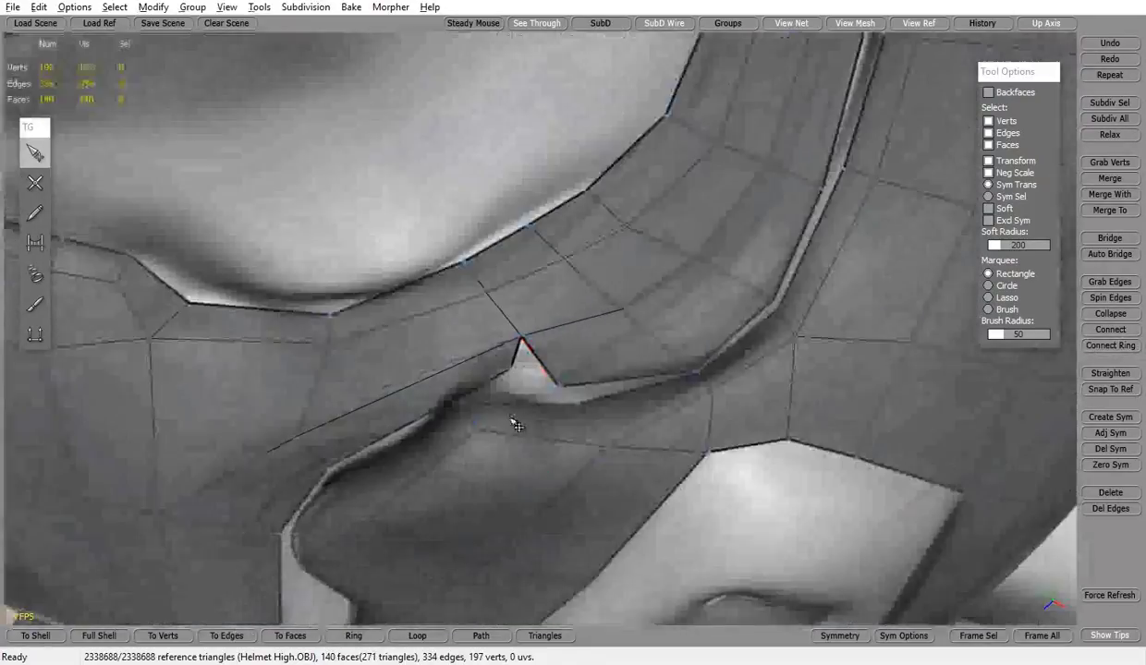
{"action": "scroll", "coordinate": [476, 370], "scroll_direction": "up", "scroll_amount": 2}
{"action": "double_click", "coordinate": [476, 370]}
{"action": "left_click", "coordinate": [1110, 329]}
{"action": "scroll", "coordinate": [459, 440], "scroll_direction": "down", "scroll_amount": 1}
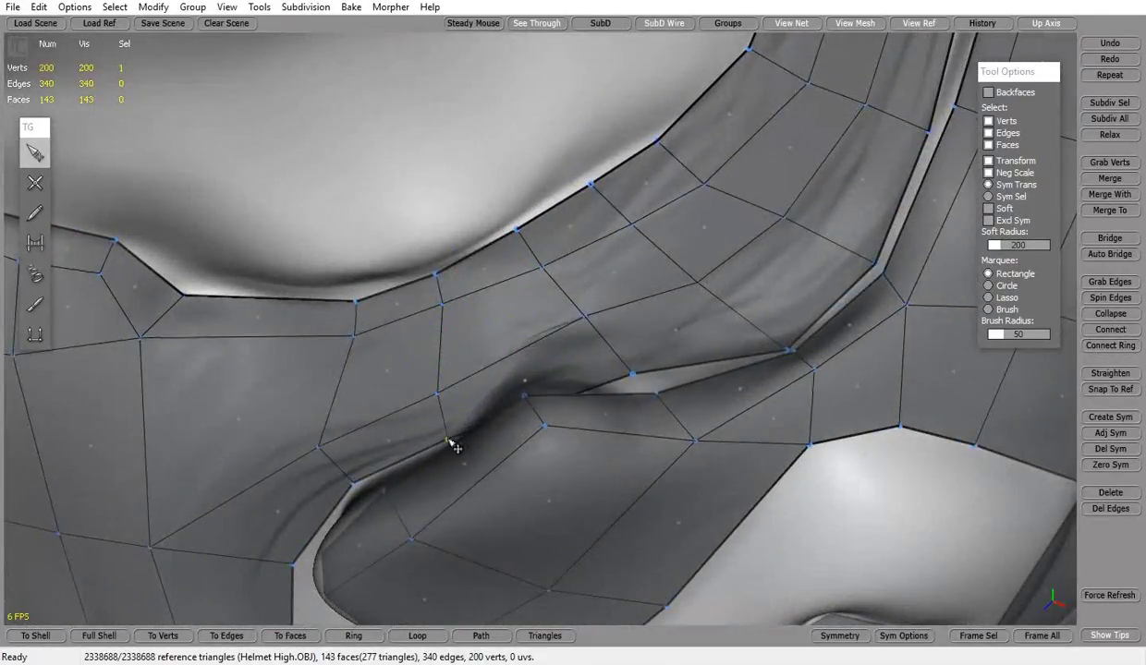
Add a horizontal edge loop to the chin patch and close the adjacent gap with a face.
{"action": "middle_click_drag", "start_coordinate": [456, 447], "coordinate": [473, 360]}
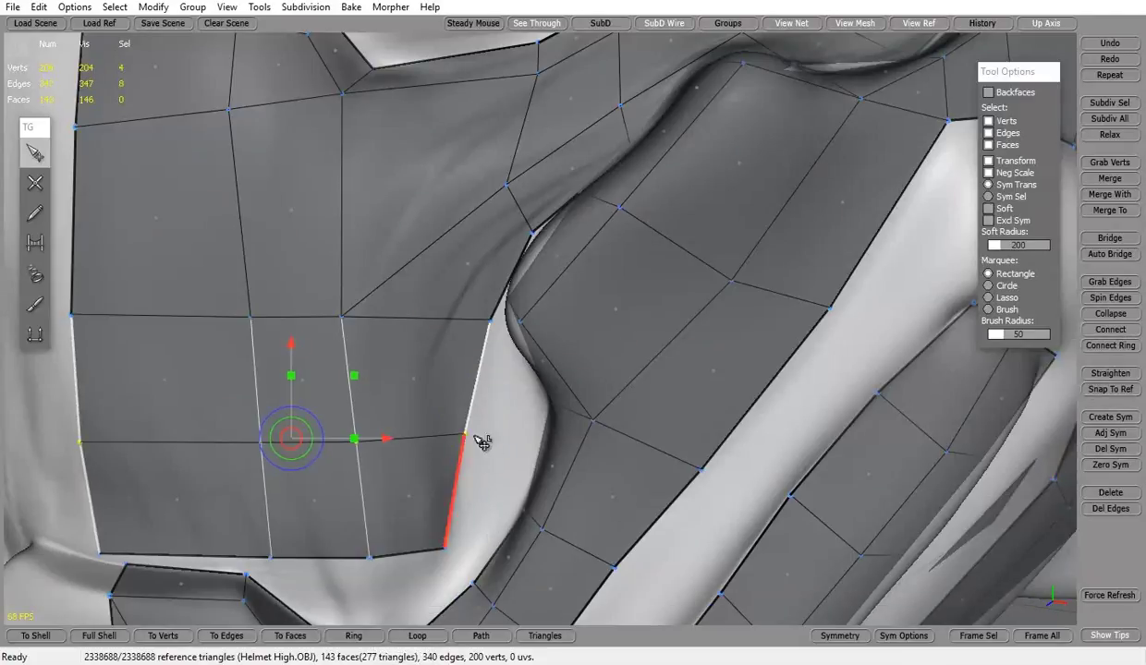
{"action": "key", "text": "2"}
{"action": "left_click", "coordinate": [457, 446], "text": "shift"}
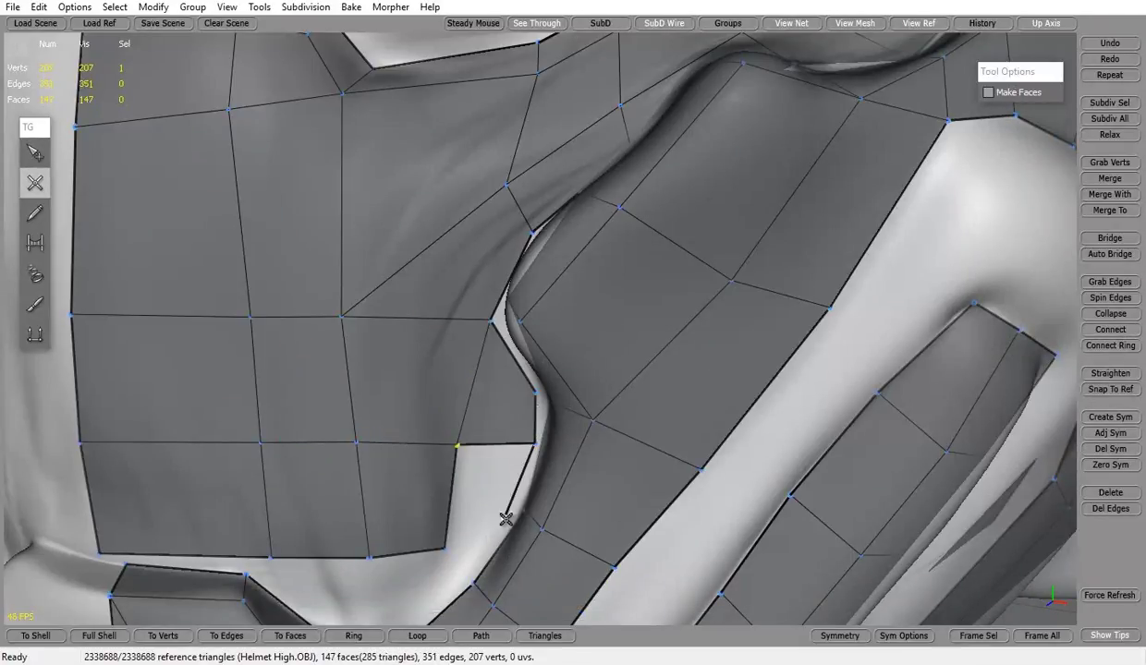
{"action": "left_click", "coordinate": [506, 519]}
{"action": "key", "text": "1"}
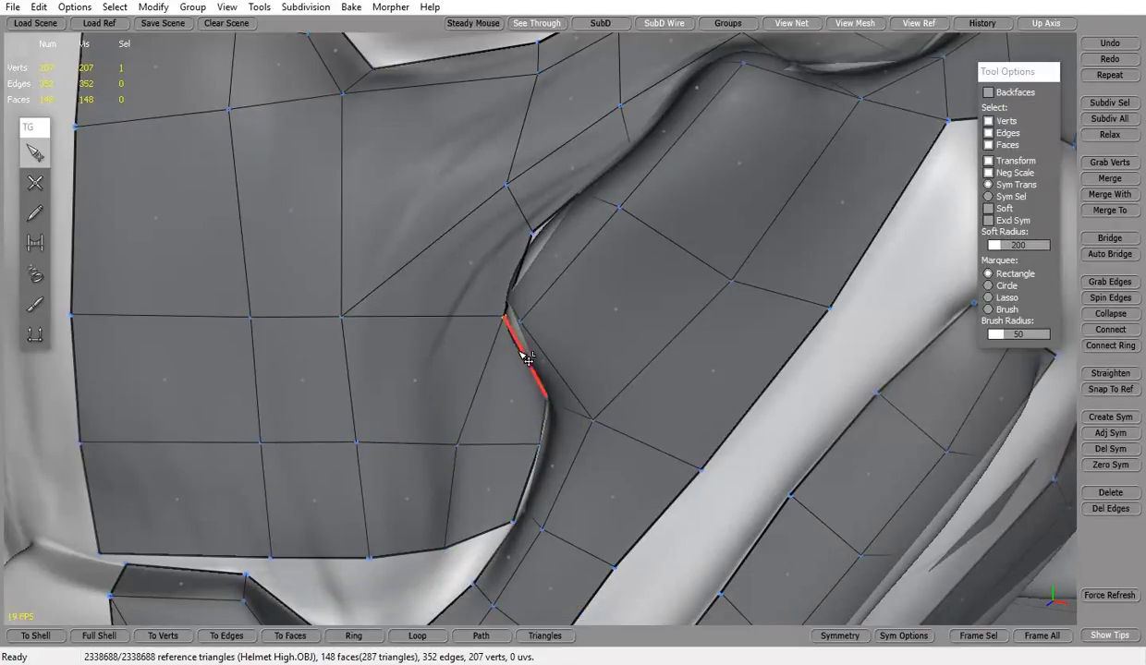
{"action": "scroll", "coordinate": [524, 359], "scroll_direction": "down", "scroll_amount": 3}
{"action": "scroll", "coordinate": [504, 366], "scroll_direction": "up", "scroll_amount": 2}
{"action": "scroll", "coordinate": [583, 389], "scroll_direction": "up", "scroll_amount": 2}
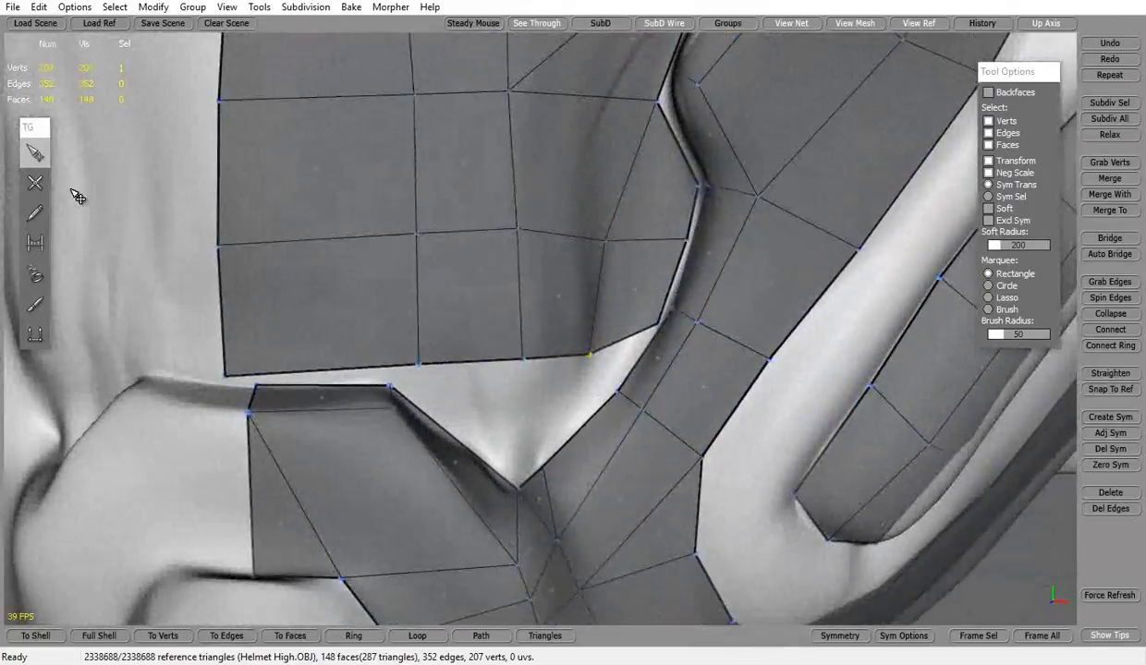
Add a vertex below the chin patch and fill the gap beside the dangling edge.
{"action": "key", "text": "2"}
{"action": "left_click", "coordinate": [583, 395]}
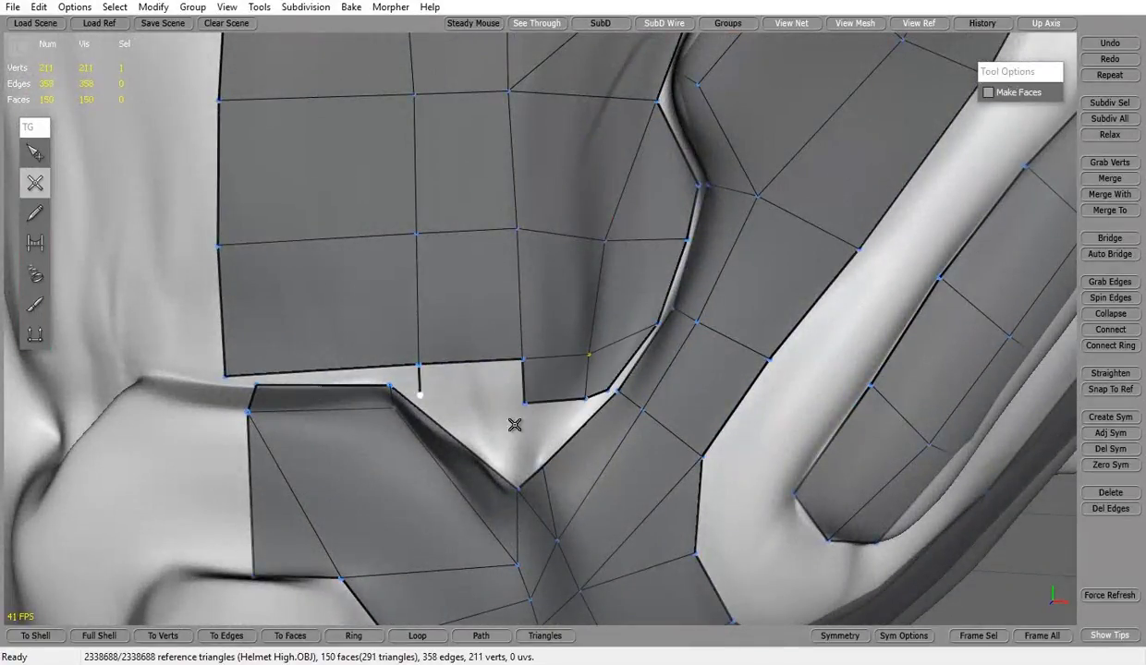
{"action": "left_click", "coordinate": [514, 424]}
{"action": "middle_click_drag", "start_coordinate": [514, 424], "coordinate": [337, 330]}
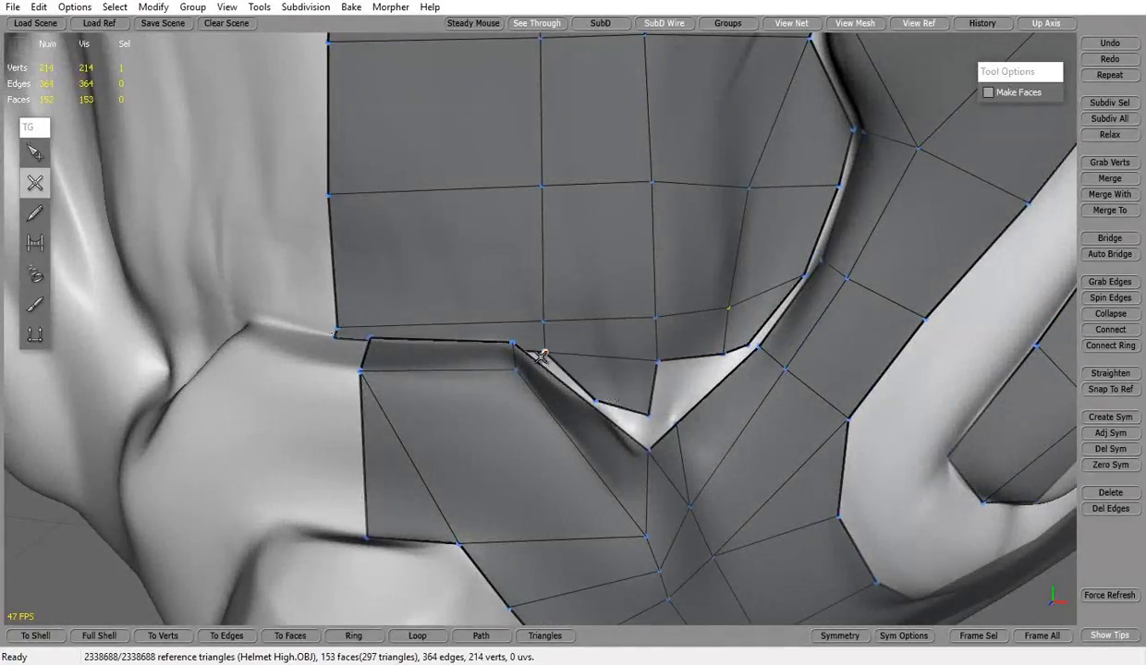
{"action": "key", "text": "1"}
{"action": "scroll", "coordinate": [856, 364], "scroll_direction": "up", "scroll_amount": 2}
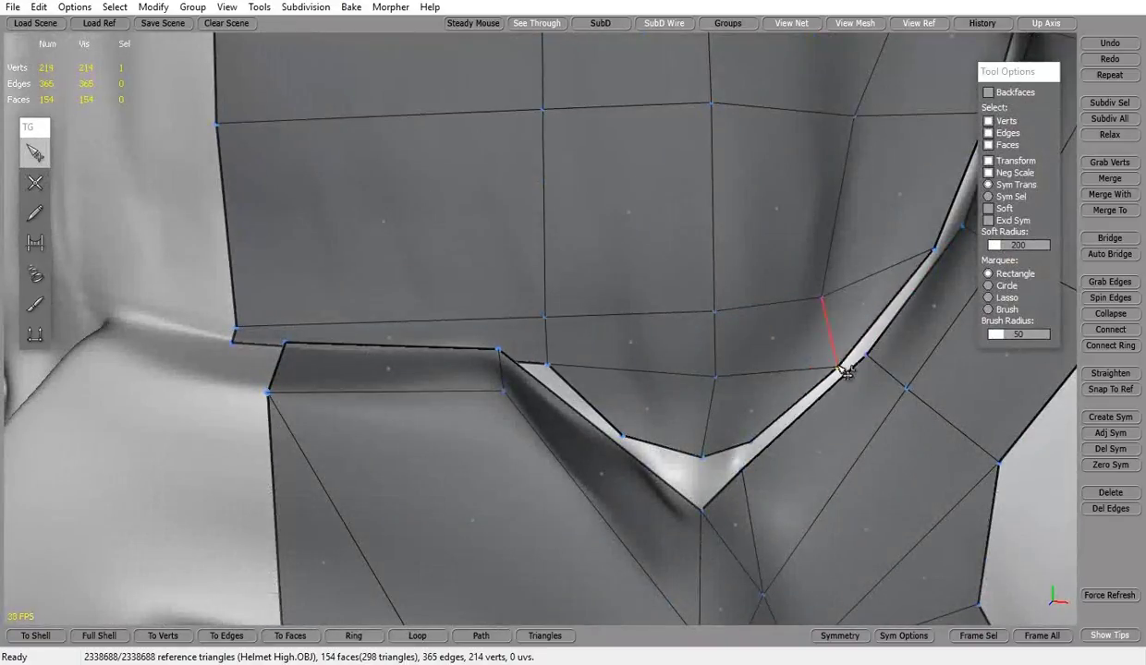
{"action": "scroll", "coordinate": [841, 365], "scroll_direction": "down", "scroll_amount": 3}
{"action": "scroll", "coordinate": [835, 361], "scroll_direction": "up", "scroll_amount": 3}
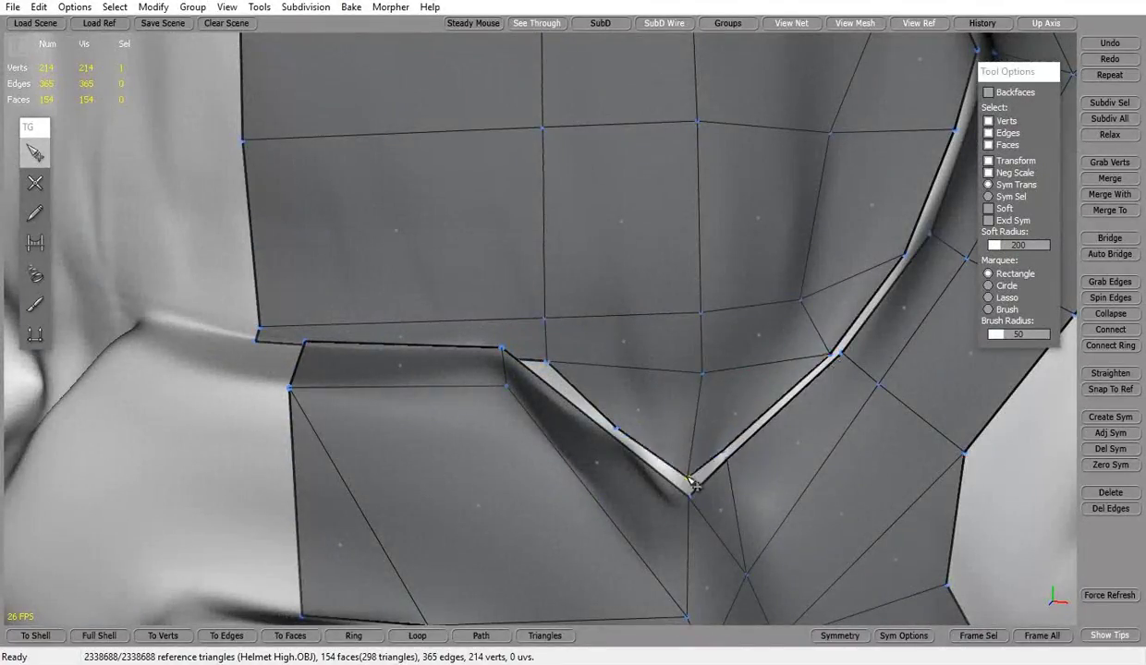
Fill the last small hole and view the whole mask patch head-on.
{"action": "key", "text": "2"}
{"action": "scroll", "coordinate": [715, 479], "scroll_direction": "up", "scroll_amount": 1}
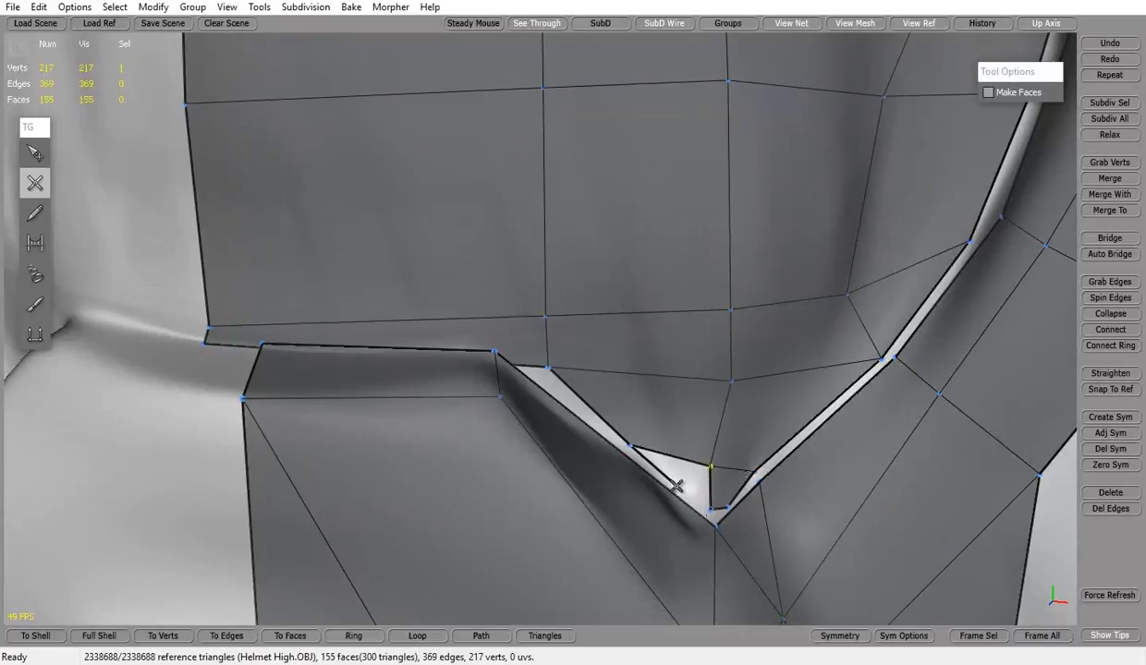
{"action": "left_click", "coordinate": [676, 487]}
{"action": "middle_click_drag", "start_coordinate": [676, 487], "coordinate": [441, 353]}
{"action": "key", "text": "1"}
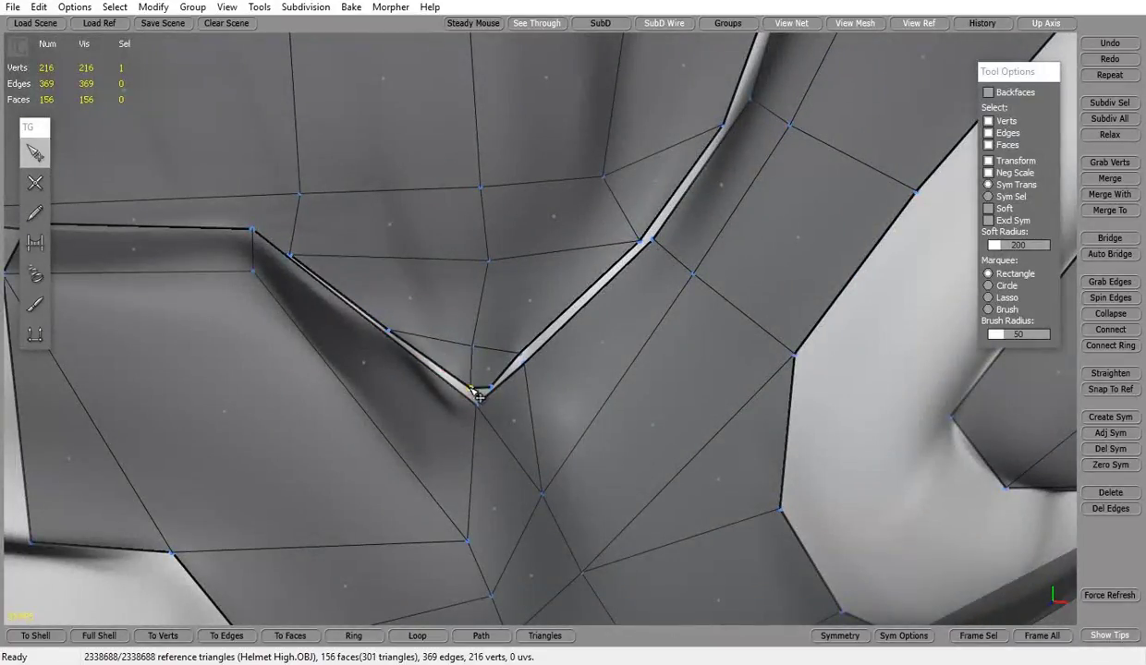
{"action": "scroll", "coordinate": [489, 397], "scroll_direction": "down", "scroll_amount": 5}
{"action": "middle_click_drag", "start_coordinate": [509, 256], "coordinate": [522, 293]}
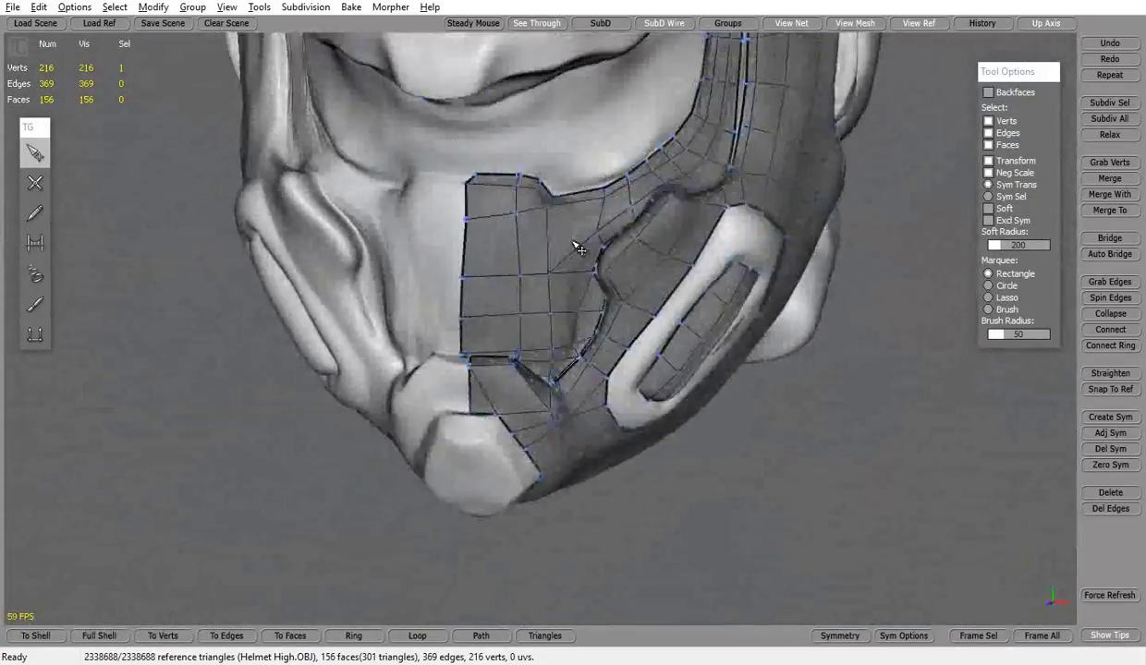
{"action": "left_click", "coordinate": [12, 7]}
Start a Save As, then select the right mask piece and inspect its underside rim.
{"action": "left_click", "coordinate": [64, 135]}
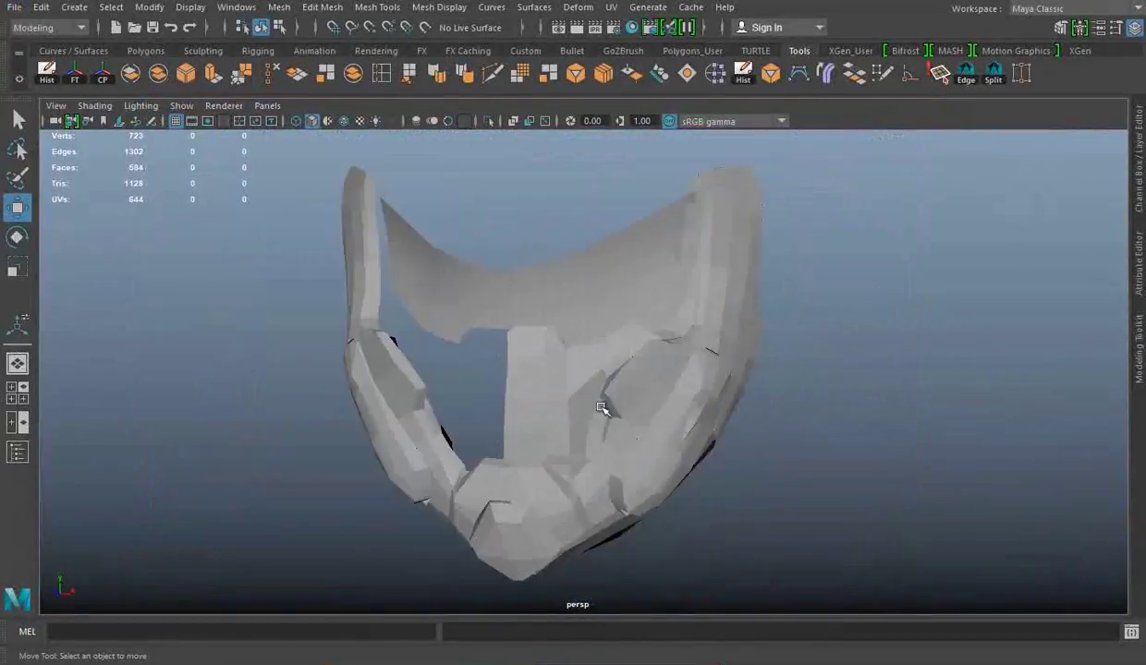
{"action": "left_click", "coordinate": [601, 409]}
{"action": "left_click_drag", "start_coordinate": [602, 408], "coordinate": [826, 296], "text": "alt"}
{"action": "mouse_move", "coordinate": [413, 193]}
{"action": "left_mouse_down", "text": "alt"}
{"action": "mouse_move", "coordinate": [690, 473]}
{"action": "mouse_move", "coordinate": [726, 435]}
{"action": "mouse_move", "coordinate": [540, 376]}
{"action": "mouse_move", "coordinate": [592, 389]}
{"action": "mouse_move", "coordinate": [572, 401]}
{"action": "mouse_move", "coordinate": [557, 332]}
{"action": "mouse_move", "coordinate": [672, 307]}
{"action": "mouse_move", "coordinate": [553, 307]}
{"action": "mouse_move", "coordinate": [698, 340]}
{"action": "mouse_move", "coordinate": [547, 289]}
{"action": "mouse_move", "coordinate": [620, 424]}
{"action": "left_mouse_up", "text": "alt"}
{"action": "mouse_move", "coordinate": [726, 504]}
{"action": "left_mouse_down", "text": "alt"}
{"action": "mouse_move", "coordinate": [844, 463]}
{"action": "mouse_move", "coordinate": [747, 409]}
{"action": "mouse_move", "coordinate": [725, 494]}
{"action": "left_mouse_up", "text": "alt"}
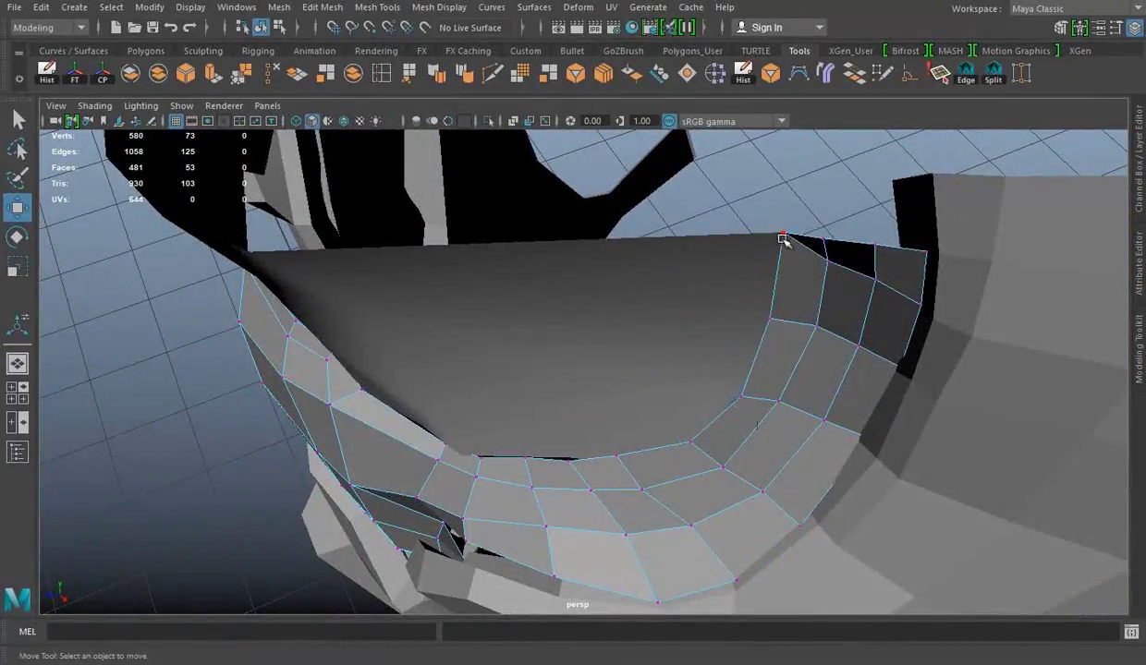
{"action": "mouse_move", "coordinate": [782, 239]}
{"action": "left_mouse_down", "text": "alt"}
{"action": "mouse_move", "coordinate": [690, 327]}
{"action": "mouse_move", "coordinate": [741, 363]}
{"action": "mouse_move", "coordinate": [568, 414]}
{"action": "mouse_move", "coordinate": [719, 399]}
{"action": "mouse_move", "coordinate": [575, 339]}
{"action": "left_mouse_up", "text": "alt"}
{"action": "mouse_move", "coordinate": [495, 308]}
{"action": "left_mouse_down", "text": "alt"}
{"action": "mouse_move", "coordinate": [639, 397]}
{"action": "mouse_move", "coordinate": [682, 396]}
{"action": "mouse_move", "coordinate": [542, 442]}
{"action": "mouse_move", "coordinate": [499, 487]}
{"action": "mouse_move", "coordinate": [616, 417]}
{"action": "mouse_move", "coordinate": [749, 460]}
{"action": "mouse_move", "coordinate": [653, 450]}
{"action": "mouse_move", "coordinate": [656, 470]}
{"action": "mouse_move", "coordinate": [503, 537]}
{"action": "mouse_move", "coordinate": [445, 460]}
{"action": "mouse_move", "coordinate": [567, 440]}
{"action": "mouse_move", "coordinate": [518, 430]}
{"action": "mouse_move", "coordinate": [593, 366]}
{"action": "mouse_move", "coordinate": [599, 409]}
{"action": "mouse_move", "coordinate": [796, 371]}
{"action": "mouse_move", "coordinate": [756, 428]}
{"action": "mouse_move", "coordinate": [864, 463]}
{"action": "mouse_move", "coordinate": [775, 306]}
{"action": "mouse_move", "coordinate": [729, 397]}
{"action": "mouse_move", "coordinate": [725, 293]}
{"action": "mouse_move", "coordinate": [757, 319]}
{"action": "mouse_move", "coordinate": [762, 299]}
{"action": "mouse_move", "coordinate": [857, 286]}
{"action": "mouse_move", "coordinate": [565, 309]}
{"action": "mouse_move", "coordinate": [547, 361]}
{"action": "mouse_move", "coordinate": [633, 322]}
{"action": "mouse_move", "coordinate": [553, 239]}
{"action": "left_mouse_up", "text": "alt"}
Move the chosen rim vertex with the Move tool and show Mesh1's attribute values.
{"action": "key", "text": "w"}
{"action": "scroll", "coordinate": [552, 239], "scroll_direction": "down", "scroll_amount": 5}
{"action": "key", "text": "ctrl+a"}
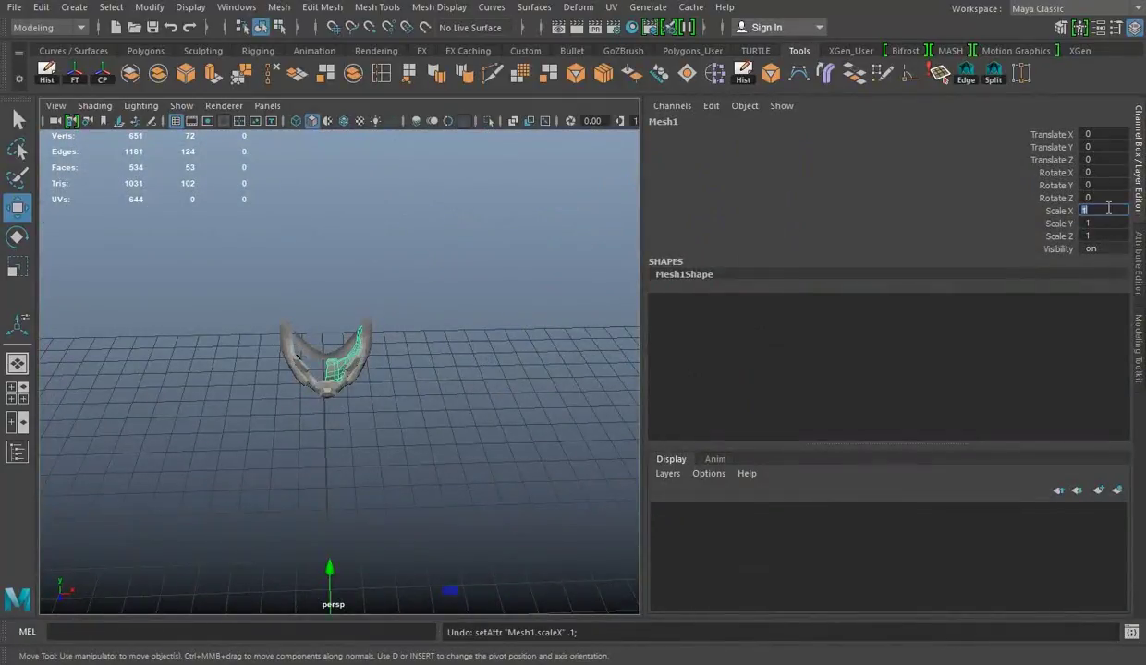
Hide the attribute panel and merge the overlapping vertices on the mouth mesh.
{"action": "key", "text": "ctrl+a"}
{"action": "scroll", "coordinate": [683, 317], "scroll_direction": "up", "scroll_amount": 5}
{"action": "scroll", "coordinate": [683, 317], "scroll_direction": "up", "scroll_amount": 3}
{"action": "left_click", "coordinate": [280, 6]}
{"action": "key", "text": "4"}
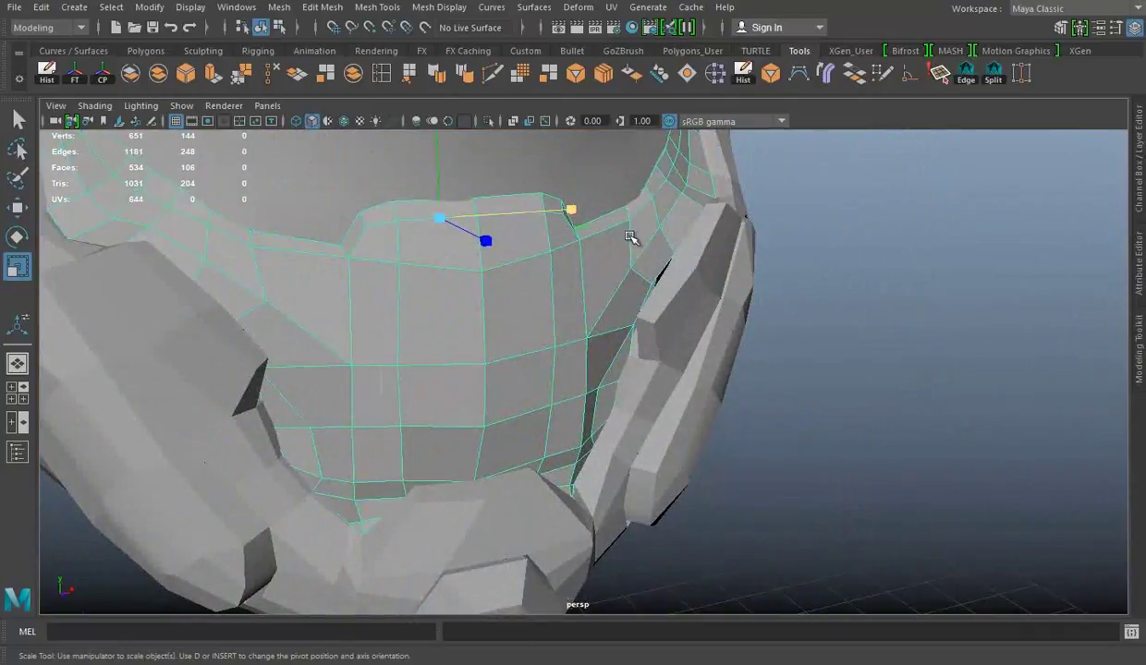
{"action": "mouse_move", "coordinate": [628, 237]}
{"action": "left_mouse_down", "text": "alt"}
{"action": "mouse_move", "coordinate": [622, 353]}
{"action": "mouse_move", "coordinate": [585, 266]}
{"action": "left_mouse_up", "text": "alt"}
{"action": "key", "text": "q"}
{"action": "key", "text": "w"}
{"action": "right_click", "coordinate": [588, 332]}
{"action": "mouse_move", "coordinate": [588, 333]}
{"action": "left_mouse_down", "text": "alt"}
{"action": "mouse_move", "coordinate": [533, 165]}
{"action": "mouse_move", "coordinate": [584, 342]}
{"action": "left_mouse_up", "text": "alt"}
Isolate the mesh and select the edge loop along the mask's upper inner edge in wireframe.
{"action": "key", "text": "ctrl+1"}
{"action": "left_click_drag", "start_coordinate": [342, 496], "coordinate": [509, 371], "text": "alt"}
{"action": "key", "text": "ctrl+1"}
{"action": "right_click", "coordinate": [573, 223]}
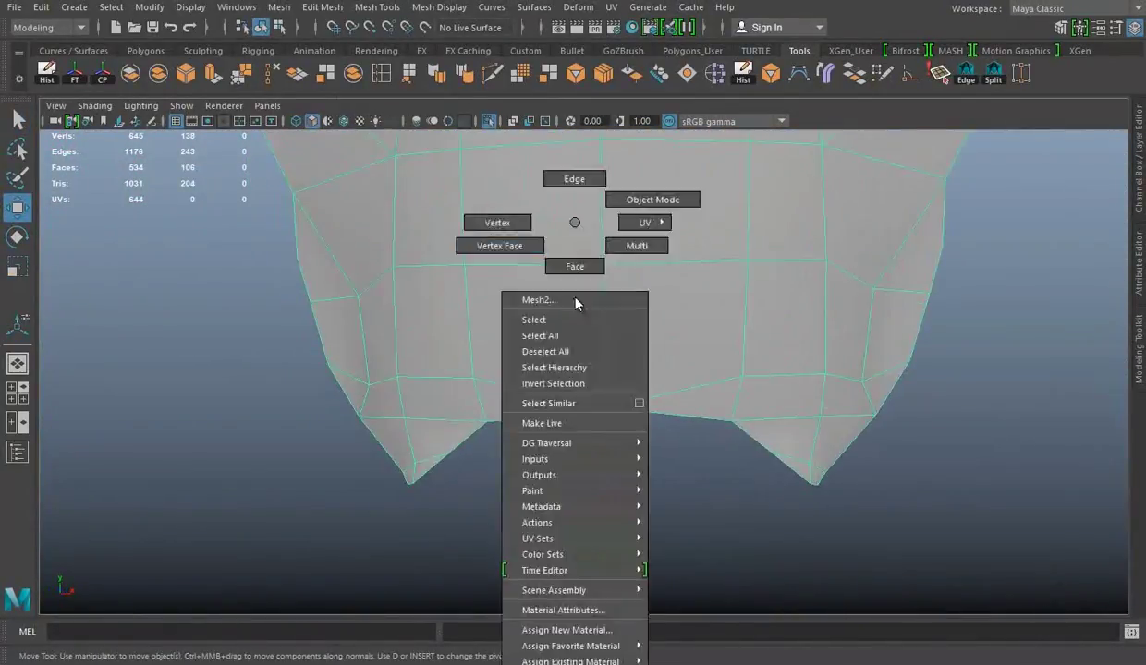
{"action": "mouse_move", "coordinate": [557, 288]}
{"action": "left_mouse_down", "text": "alt"}
{"action": "mouse_move", "coordinate": [791, 414]}
{"action": "mouse_move", "coordinate": [614, 340]}
{"action": "mouse_move", "coordinate": [736, 463]}
{"action": "mouse_move", "coordinate": [487, 222]}
{"action": "left_mouse_up", "text": "alt"}
{"action": "right_click_drag", "start_coordinate": [487, 222], "coordinate": [484, 182]}
{"action": "left_click", "coordinate": [653, 401], "text": "shift"}
{"action": "mouse_move", "coordinate": [652, 401]}
{"action": "left_mouse_down", "text": "alt"}
{"action": "mouse_move", "coordinate": [639, 358]}
{"action": "mouse_move", "coordinate": [806, 494]}
{"action": "mouse_move", "coordinate": [606, 456]}
{"action": "mouse_move", "coordinate": [724, 415]}
{"action": "mouse_move", "coordinate": [611, 376]}
{"action": "mouse_move", "coordinate": [537, 435]}
{"action": "mouse_move", "coordinate": [901, 256]}
{"action": "mouse_move", "coordinate": [660, 440]}
{"action": "mouse_move", "coordinate": [716, 221]}
{"action": "left_mouse_up", "text": "alt"}
{"action": "key", "text": "4"}
{"action": "key", "text": "5"}
{"action": "right_click", "coordinate": [716, 221]}
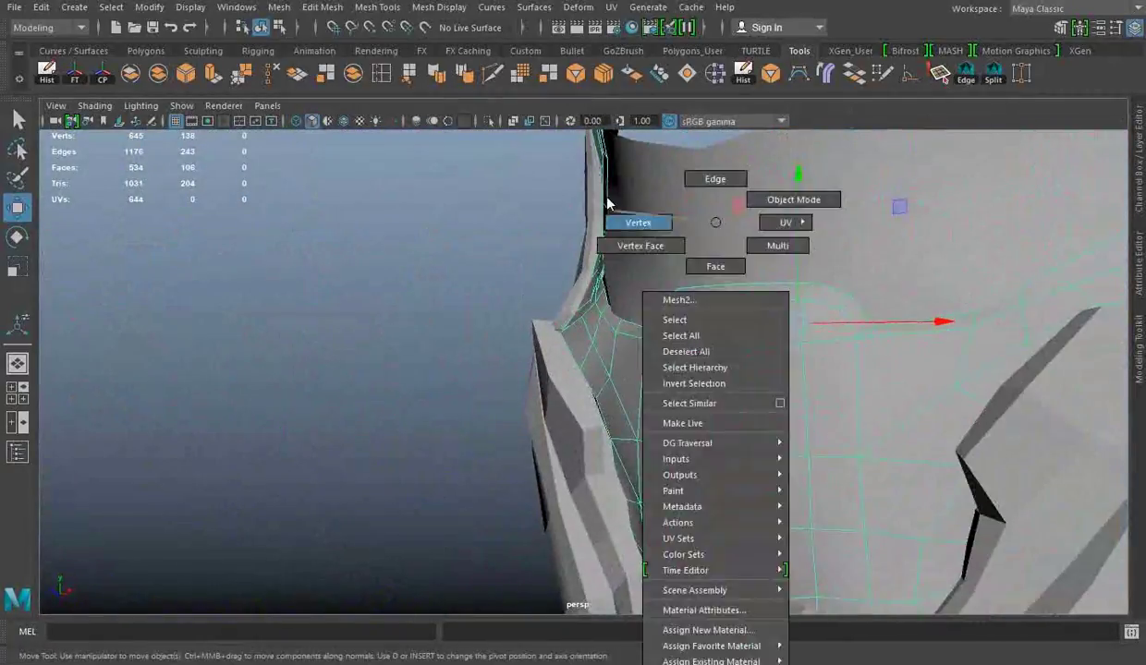
{"action": "key", "text": "4"}
{"action": "key", "text": "space"}
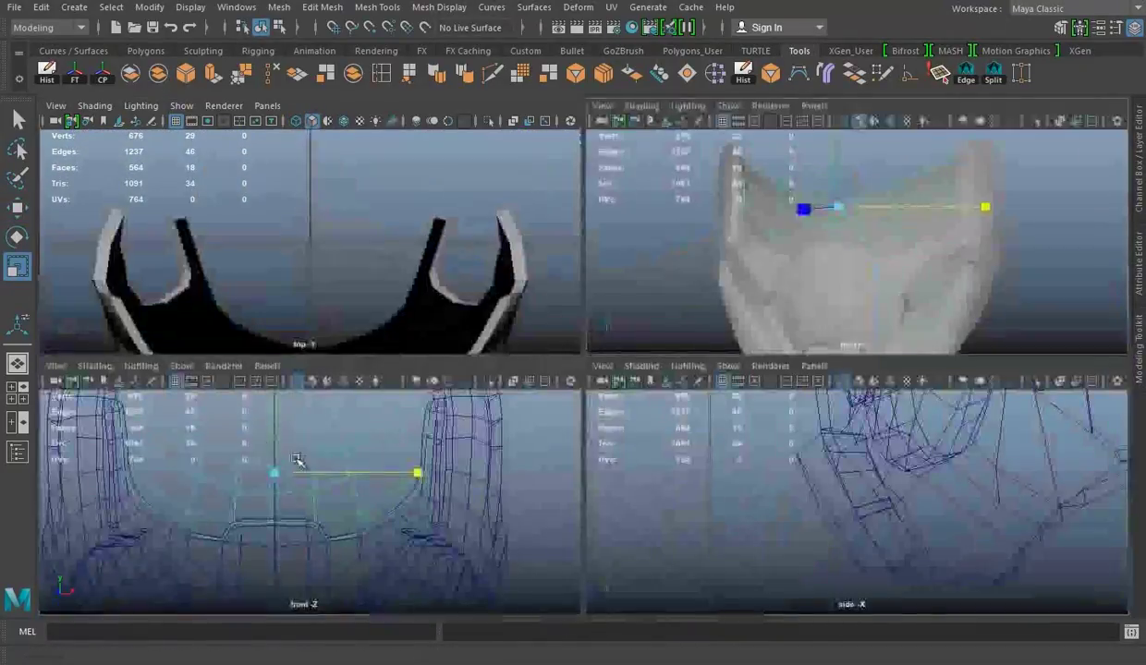
Maximize the view, inspect the mask from below and delete the unwanted faces.
{"action": "key", "text": "space"}
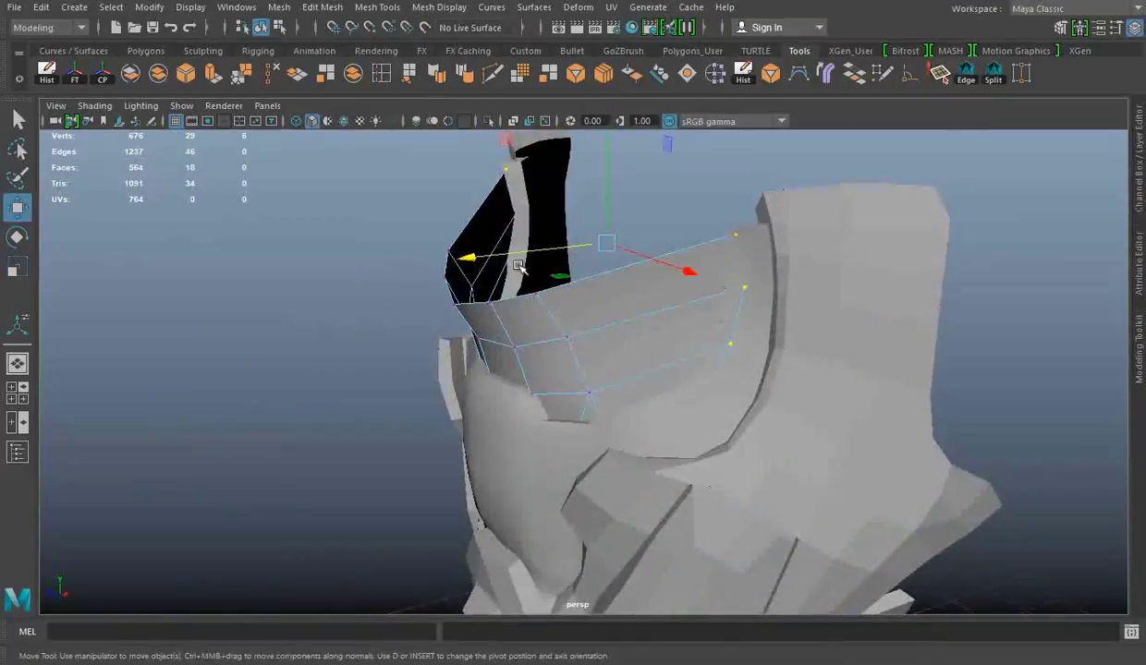
{"action": "left_click_drag", "start_coordinate": [222, 315], "coordinate": [774, 300], "text": "alt"}
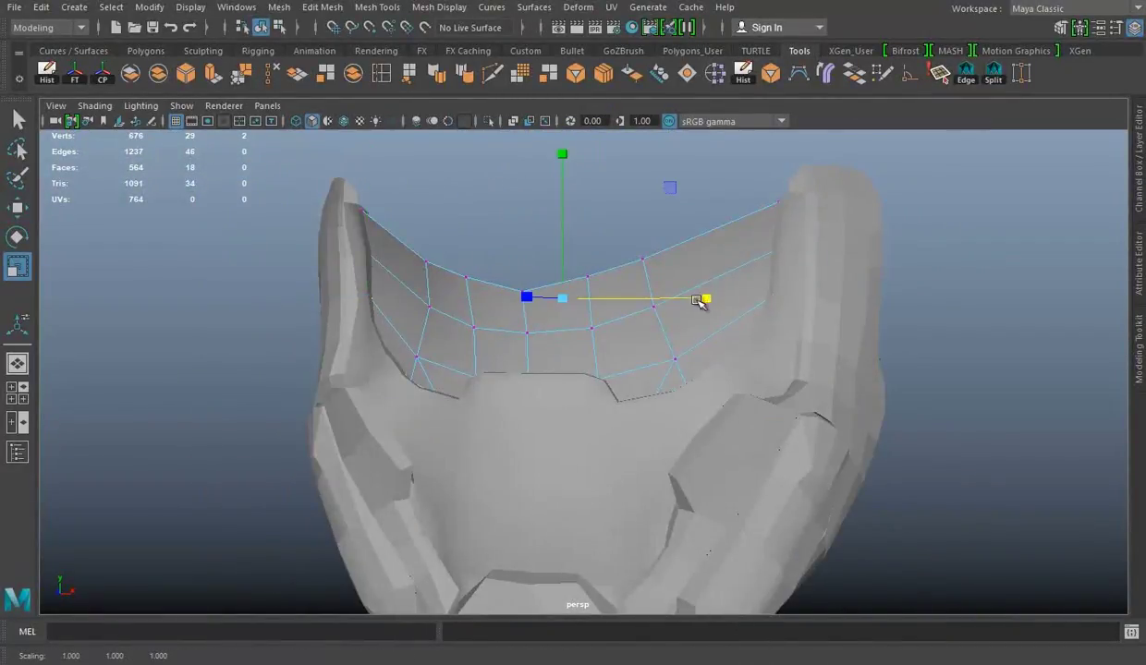
{"action": "left_click_drag", "start_coordinate": [700, 301], "coordinate": [581, 378], "text": "alt"}
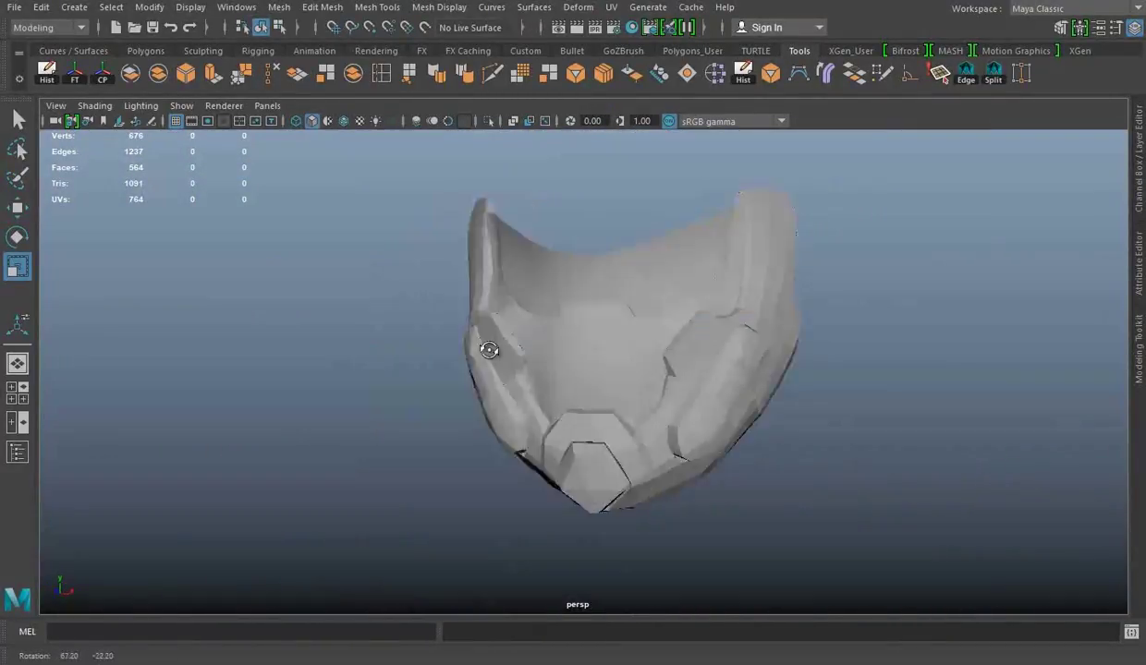
{"action": "mouse_move", "coordinate": [471, 379]}
{"action": "left_mouse_down", "text": "alt"}
{"action": "mouse_move", "coordinate": [719, 383]}
{"action": "mouse_move", "coordinate": [614, 389]}
{"action": "mouse_move", "coordinate": [626, 376]}
{"action": "left_mouse_up", "text": "alt"}
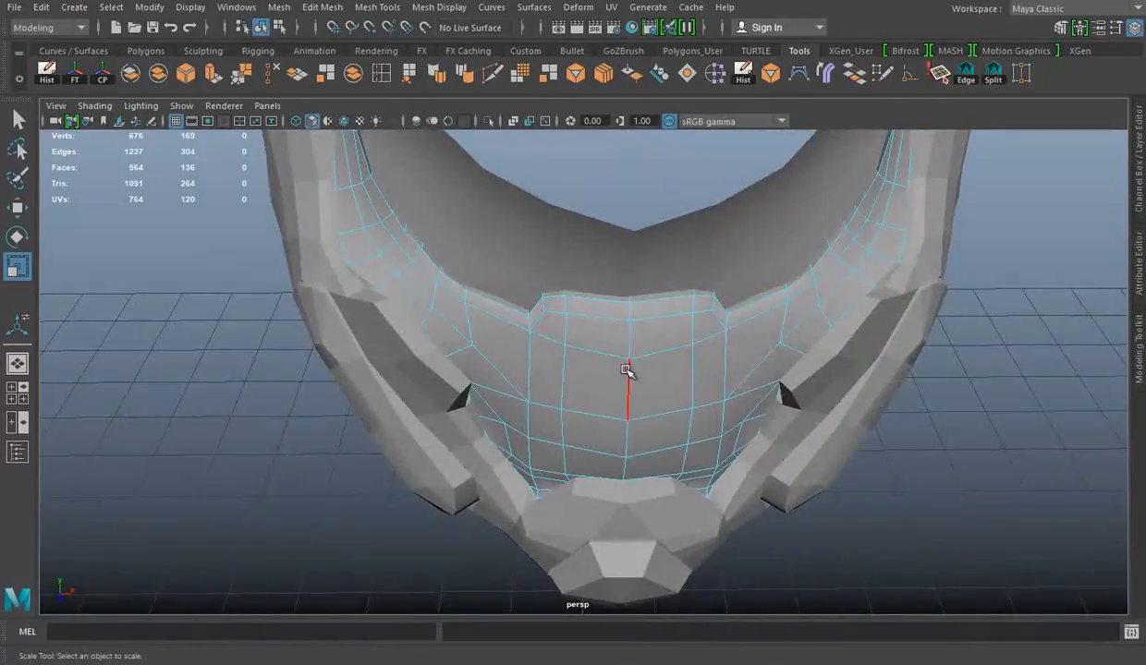
{"action": "scroll", "coordinate": [627, 376], "scroll_direction": "up", "scroll_amount": 3}
{"action": "key", "text": "Delete"}
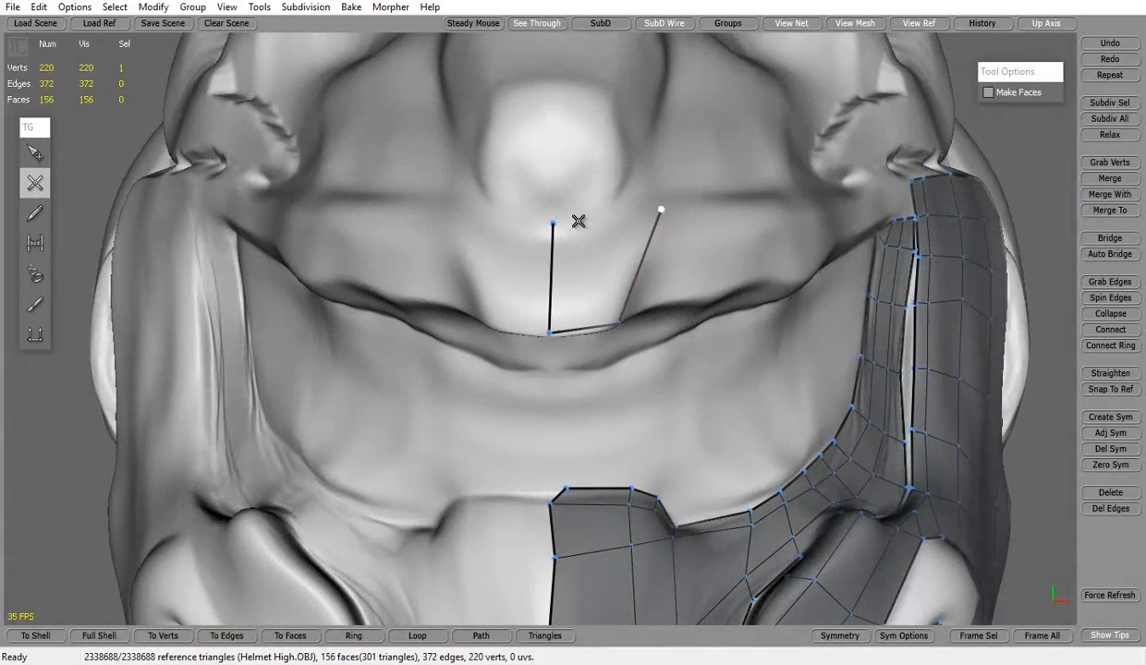
Close off the strip with new quads along the mouth recess's upper edge.
{"action": "left_click", "coordinate": [577, 221]}
{"action": "mouse_move", "coordinate": [577, 221]}
{"action": "right_mouse_down"}
{"action": "mouse_move", "coordinate": [468, 307]}
{"action": "mouse_move", "coordinate": [449, 384]}
{"action": "mouse_move", "coordinate": [513, 273]}
{"action": "right_mouse_up"}
{"action": "left_click", "coordinate": [476, 341]}
{"action": "left_click", "coordinate": [514, 273]}
{"action": "left_click", "coordinate": [647, 232]}
{"action": "scroll", "coordinate": [638, 259], "scroll_direction": "up", "scroll_amount": 2}
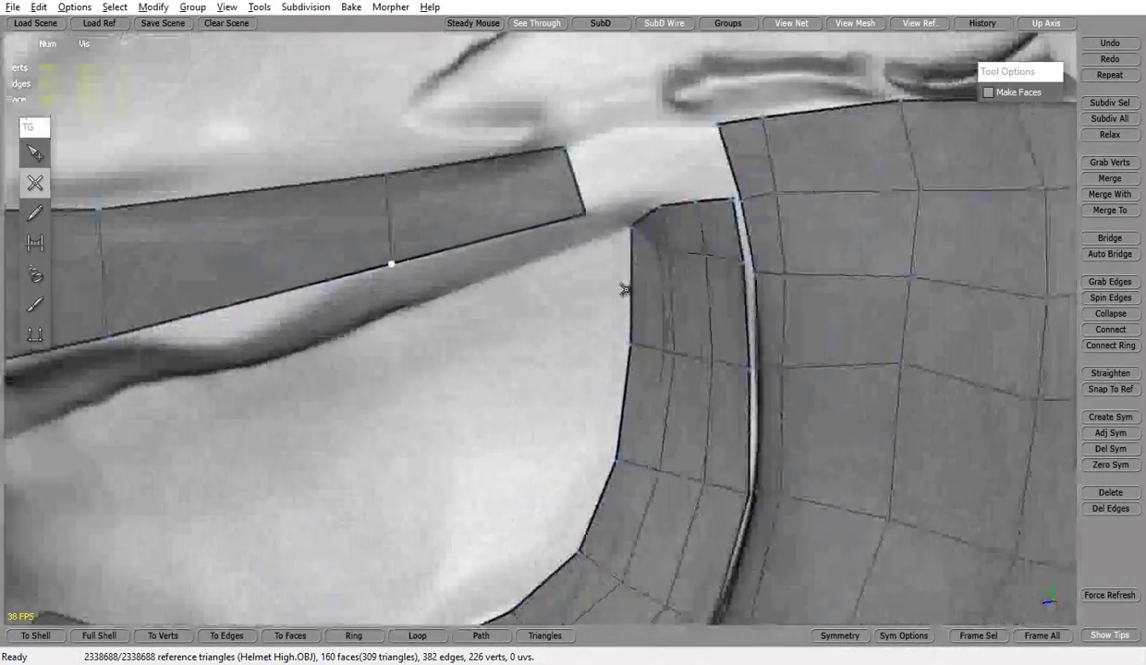
{"action": "scroll", "coordinate": [700, 220], "scroll_direction": "up", "scroll_amount": 1}
Bridge the gap between the two strips below the mouth with a quad.
{"action": "left_click", "coordinate": [629, 180]}
{"action": "scroll", "coordinate": [690, 167], "scroll_direction": "down", "scroll_amount": 3}
{"action": "mouse_move", "coordinate": [690, 166]}
{"action": "right_mouse_down"}
{"action": "mouse_move", "coordinate": [639, 289]}
{"action": "mouse_move", "coordinate": [524, 259]}
{"action": "mouse_move", "coordinate": [620, 335]}
{"action": "right_mouse_up"}
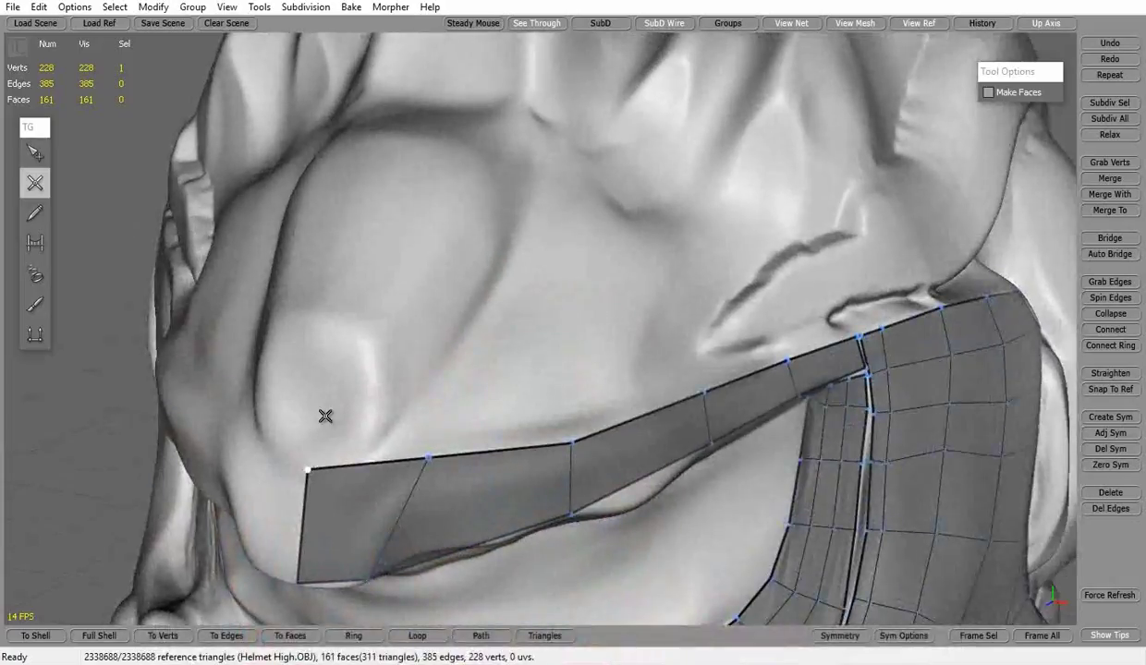
{"action": "right_click_drag", "start_coordinate": [325, 415], "coordinate": [171, 167]}
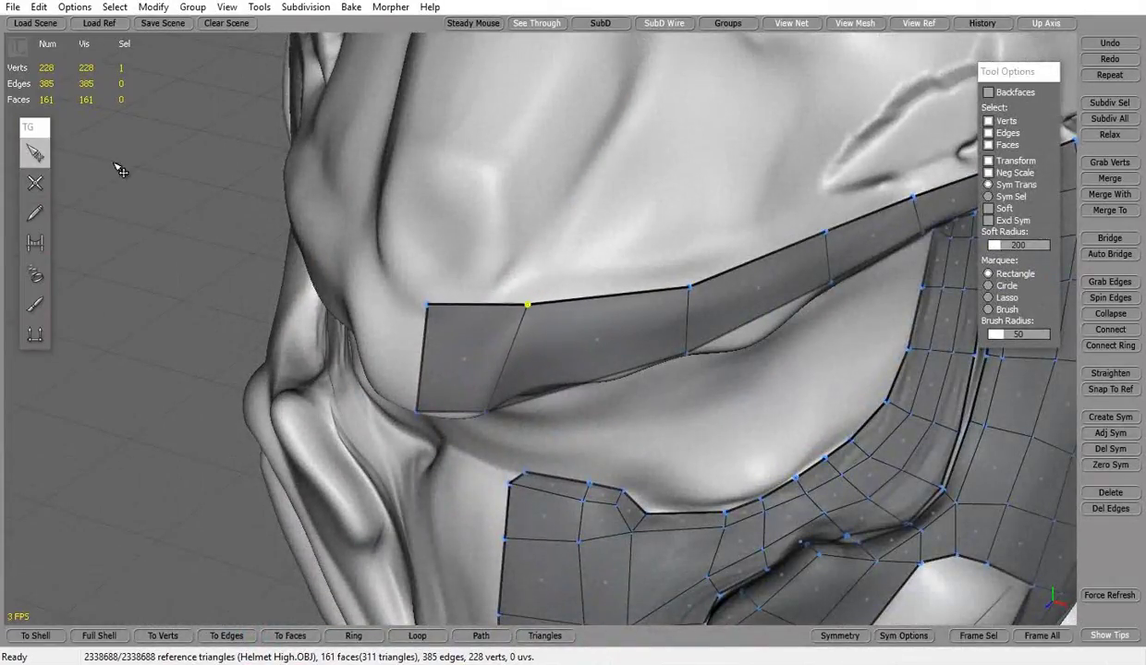
Add two new quads beside the top strip.
{"action": "right_click_drag", "start_coordinate": [792, 174], "coordinate": [742, 220]}
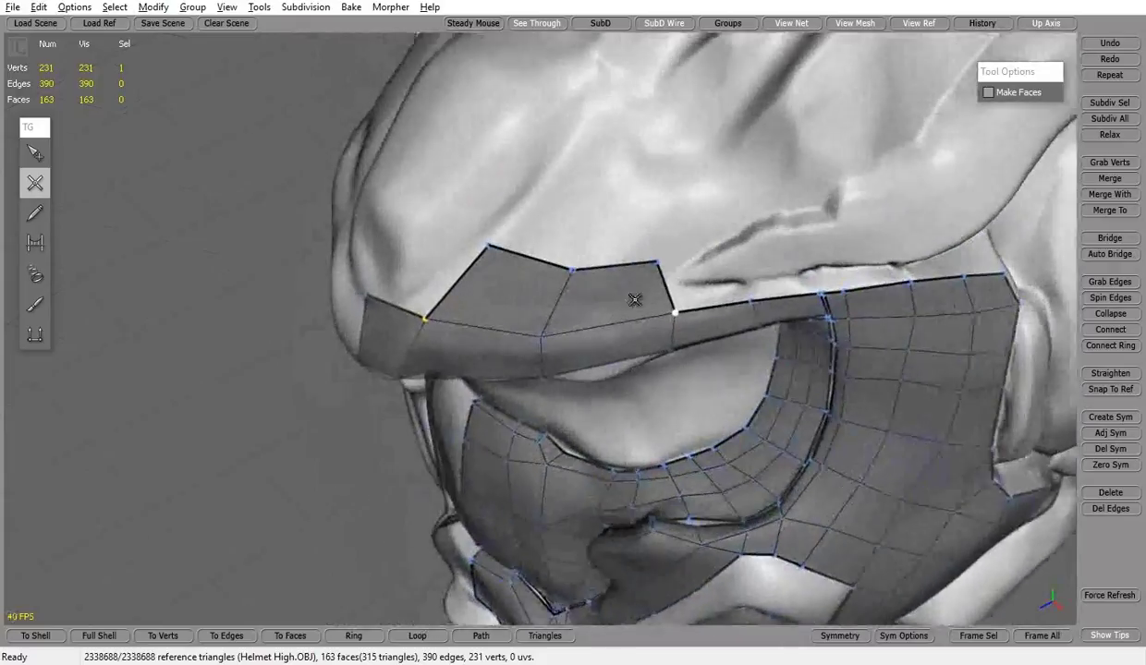
{"action": "left_click", "coordinate": [663, 274]}
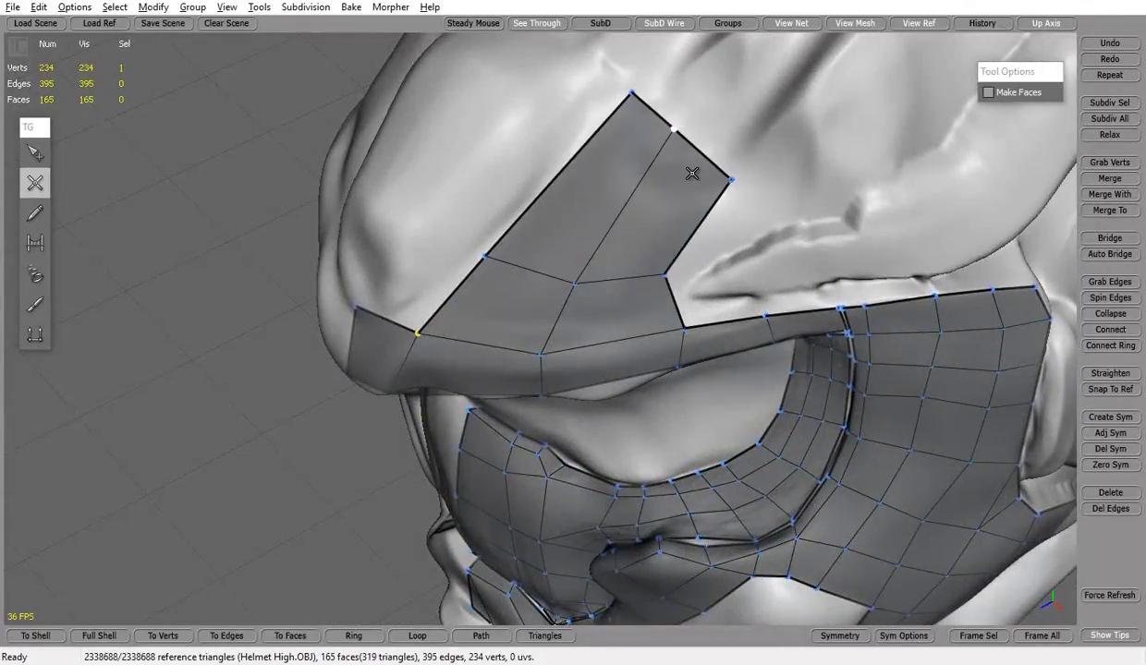
{"action": "mouse_move", "coordinate": [692, 174]}
{"action": "right_mouse_down"}
{"action": "mouse_move", "coordinate": [626, 199]}
{"action": "mouse_move", "coordinate": [618, 157]}
{"action": "right_mouse_up"}
{"action": "key", "text": "s"}
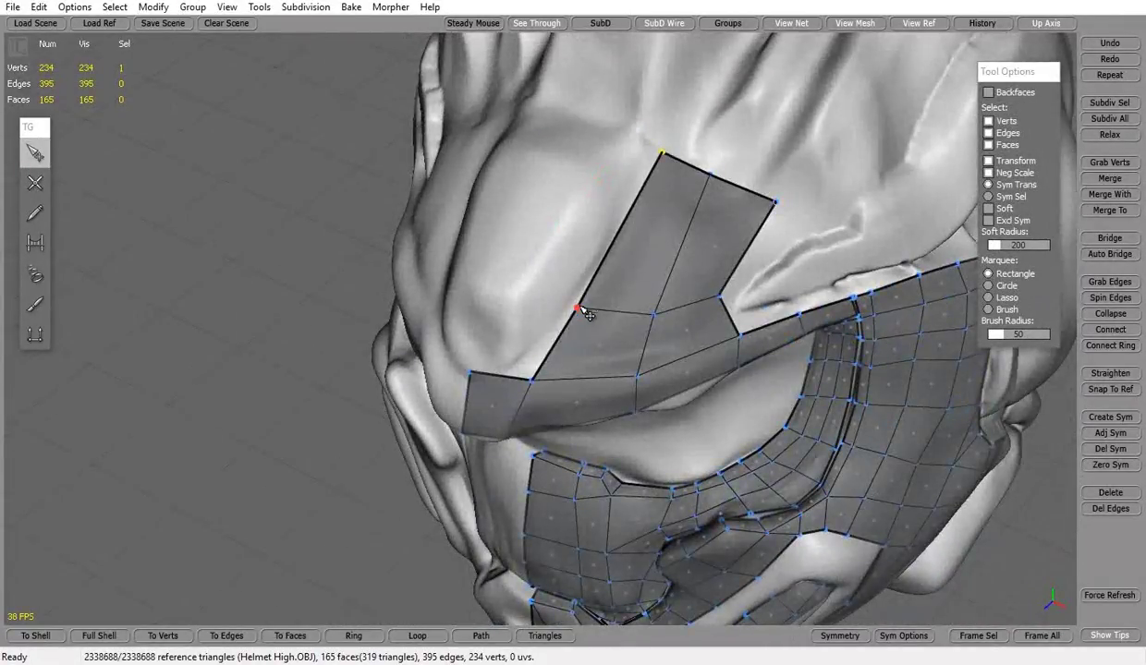
{"action": "scroll", "coordinate": [524, 386], "scroll_direction": "up", "scroll_amount": 5}
{"action": "key", "text": "c"}
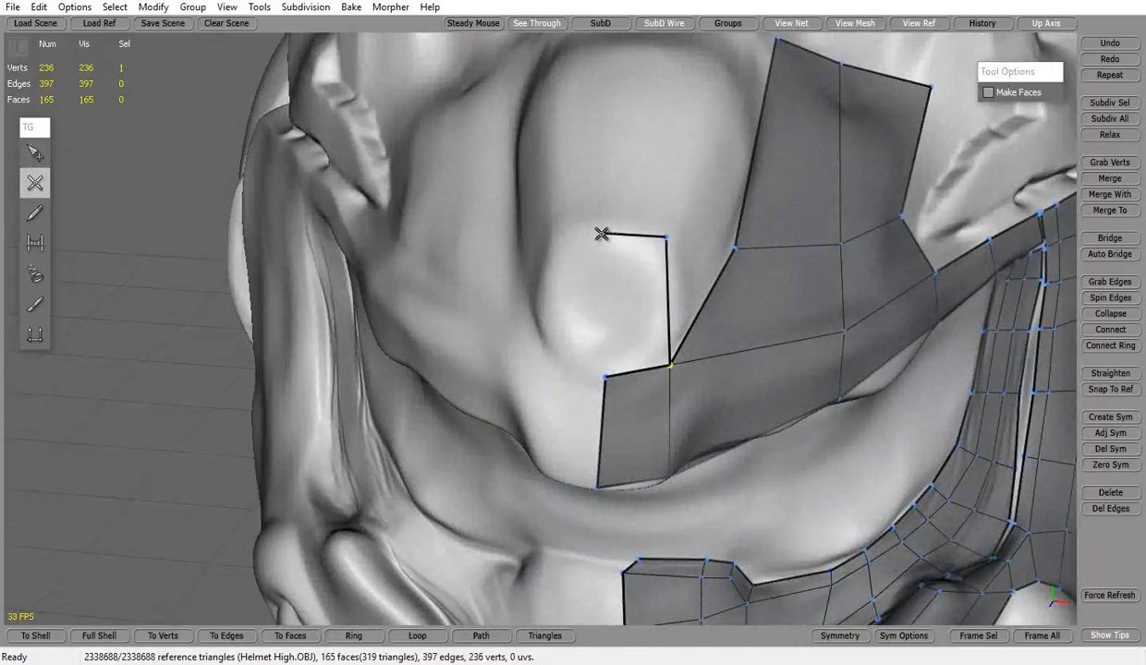
{"action": "left_click", "coordinate": [602, 234]}
{"action": "right_click_drag", "start_coordinate": [602, 234], "coordinate": [521, 195]}
Draw faces across the cheek plate, undoing a stray dangling vertex.
{"action": "left_click", "coordinate": [544, 381]}
{"action": "mouse_move", "coordinate": [545, 381]}
{"action": "right_mouse_down"}
{"action": "mouse_move", "coordinate": [473, 317]}
{"action": "mouse_move", "coordinate": [685, 153]}
{"action": "right_mouse_up"}
{"action": "key", "text": "ctrl+z"}
{"action": "right_click_drag", "start_coordinate": [840, 292], "coordinate": [645, 310]}
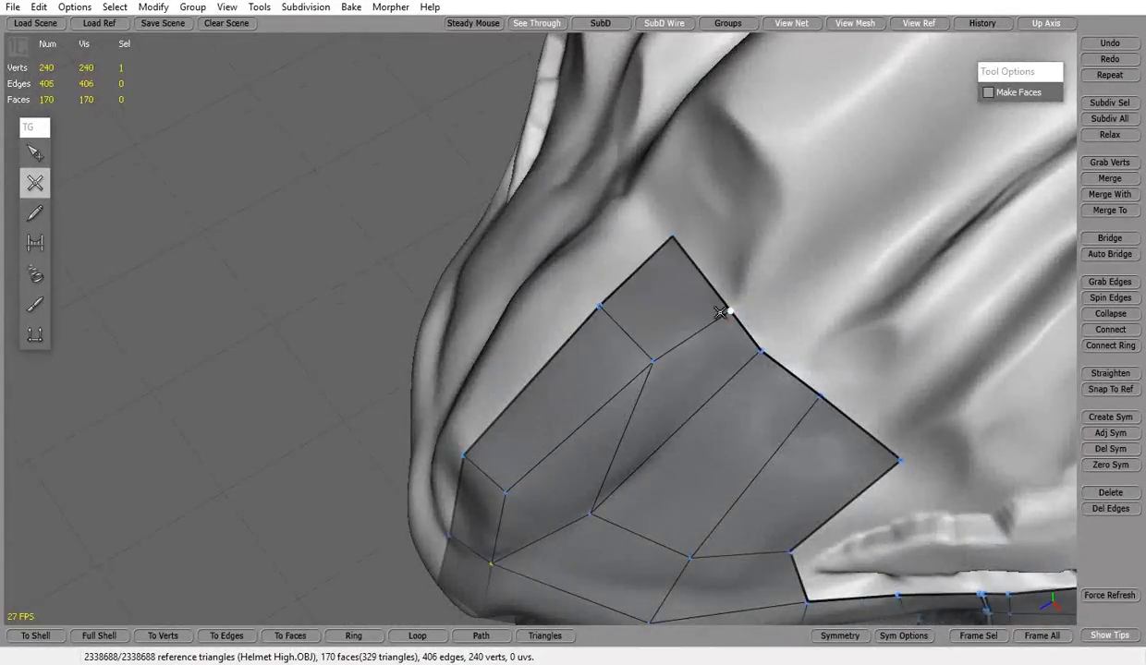
{"action": "mouse_move", "coordinate": [720, 312]}
{"action": "right_mouse_down"}
{"action": "mouse_move", "coordinate": [417, 243]}
{"action": "mouse_move", "coordinate": [486, 133]}
{"action": "mouse_move", "coordinate": [596, 295]}
{"action": "mouse_move", "coordinate": [638, 334]}
{"action": "right_mouse_up"}
{"action": "left_click", "coordinate": [639, 335]}
{"action": "left_click", "coordinate": [596, 436]}
{"action": "mouse_move", "coordinate": [596, 436]}
{"action": "right_mouse_down"}
{"action": "mouse_move", "coordinate": [657, 161]}
{"action": "mouse_move", "coordinate": [686, 228]}
{"action": "mouse_move", "coordinate": [607, 273]}
{"action": "right_mouse_up"}
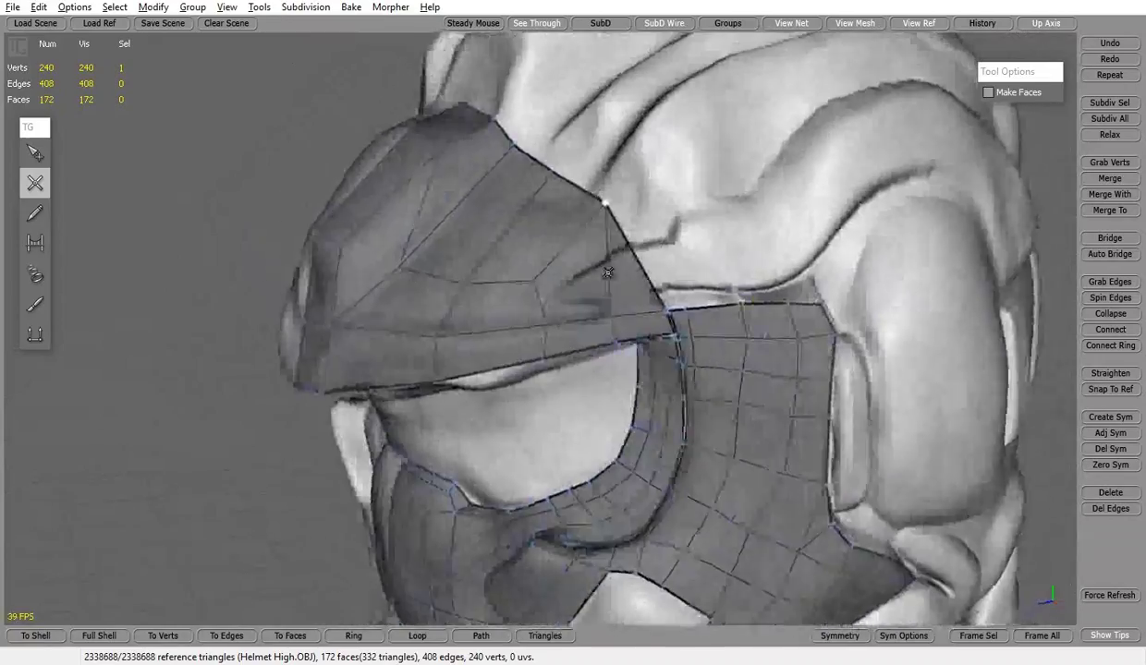
Connect a new edge loop through the cheek patch.
{"action": "key", "text": "q"}
{"action": "left_click", "coordinate": [1125, 331]}
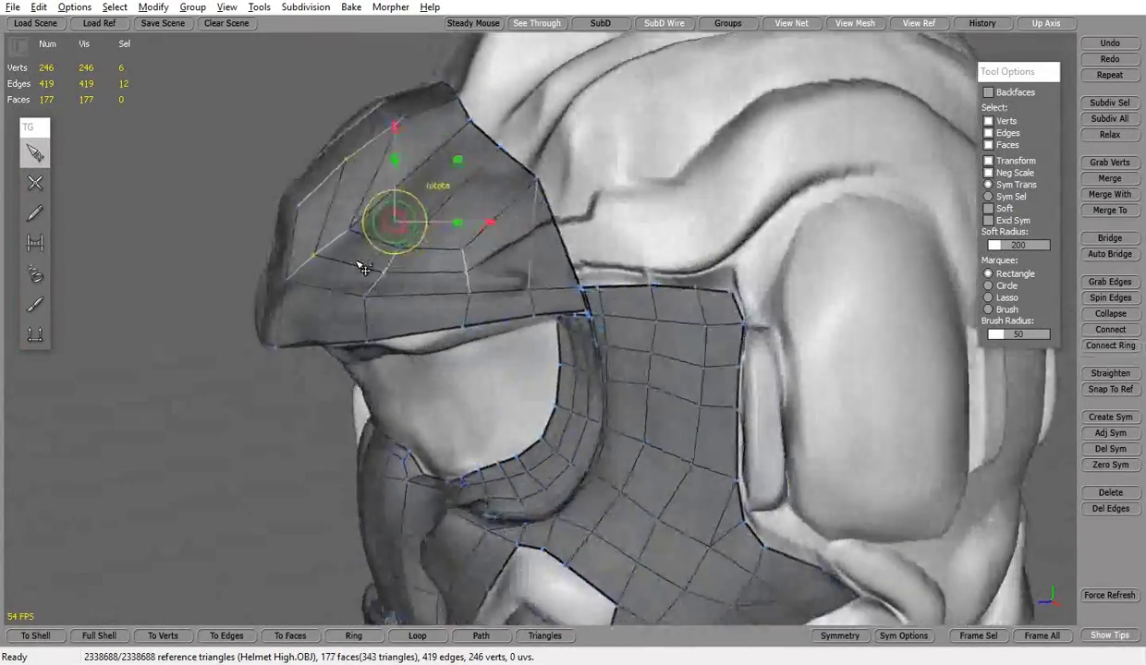
{"action": "mouse_move", "coordinate": [379, 210]}
{"action": "right_mouse_down"}
{"action": "mouse_move", "coordinate": [389, 197]}
{"action": "mouse_move", "coordinate": [369, 243]}
{"action": "mouse_move", "coordinate": [605, 274]}
{"action": "mouse_move", "coordinate": [700, 194]}
{"action": "mouse_move", "coordinate": [746, 299]}
{"action": "mouse_move", "coordinate": [616, 289]}
{"action": "right_mouse_up"}
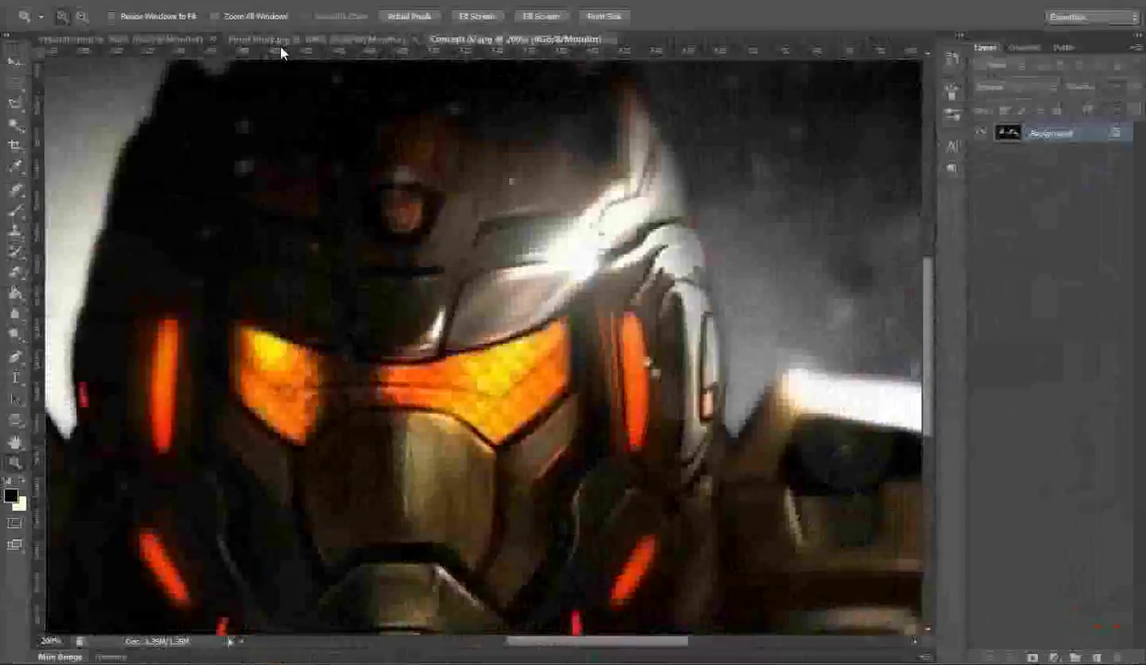
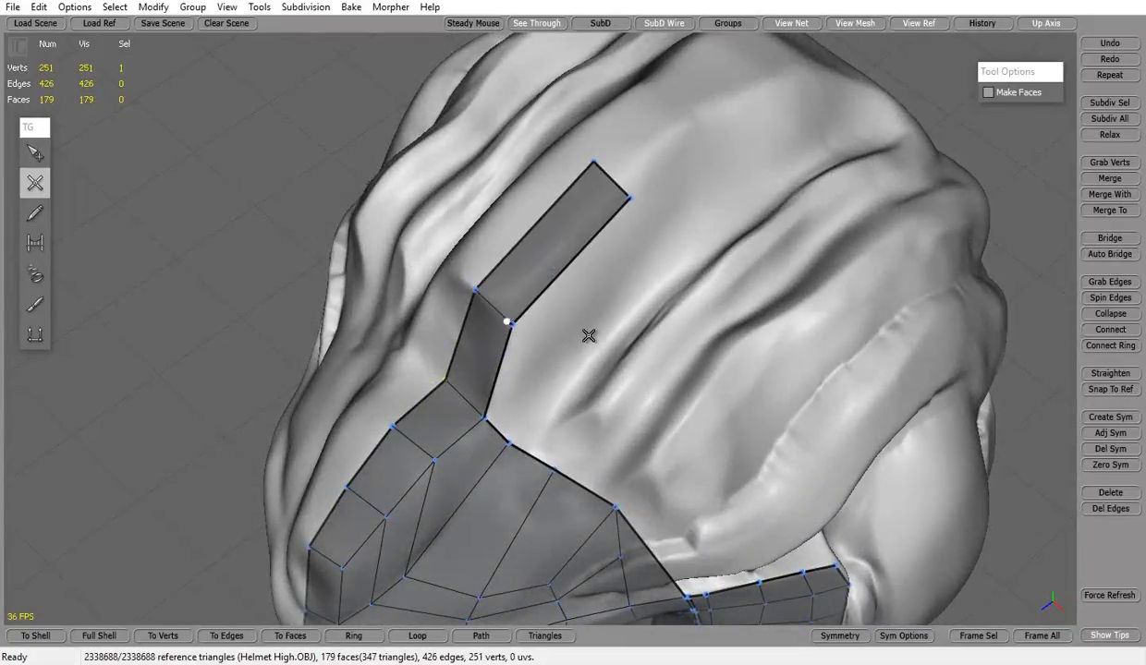
Add new quads that extend the brow strip, including one on its right side.
{"action": "mouse_move", "coordinate": [589, 336]}
{"action": "right_mouse_down"}
{"action": "mouse_move", "coordinate": [567, 250]}
{"action": "mouse_move", "coordinate": [772, 174]}
{"action": "right_mouse_up"}
{"action": "left_click", "coordinate": [567, 251]}
{"action": "left_click", "coordinate": [772, 173]}
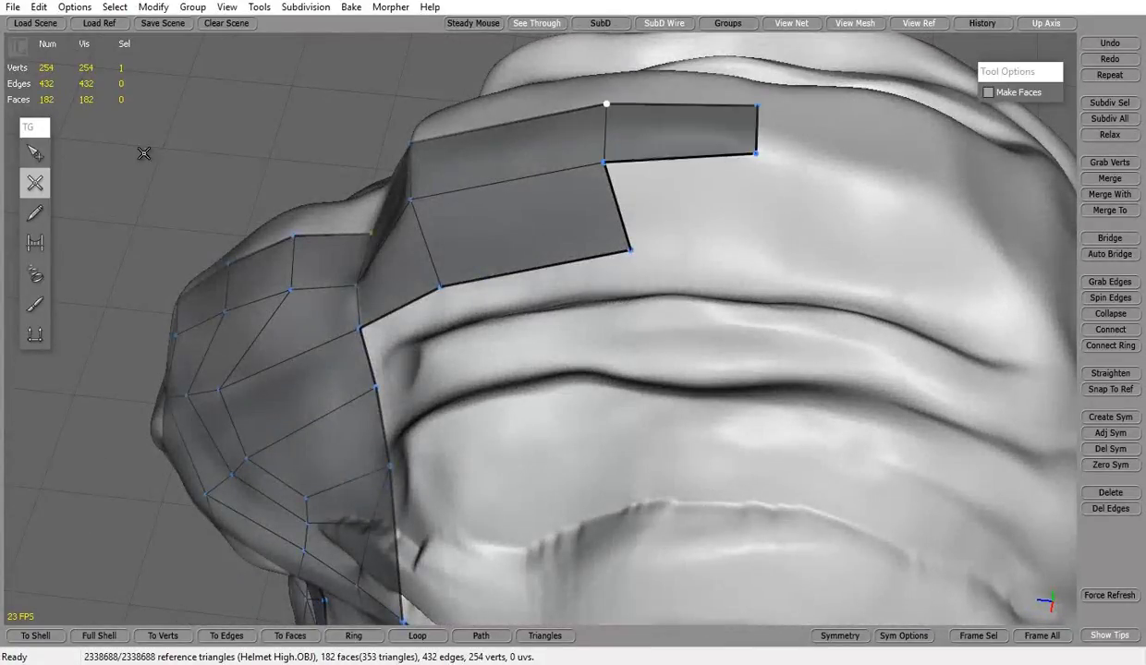
{"action": "left_click", "coordinate": [741, 257]}
{"action": "right_click_drag", "start_coordinate": [741, 257], "coordinate": [900, 280]}
{"action": "left_click", "coordinate": [888, 222]}
{"action": "left_click", "coordinate": [868, 315]}
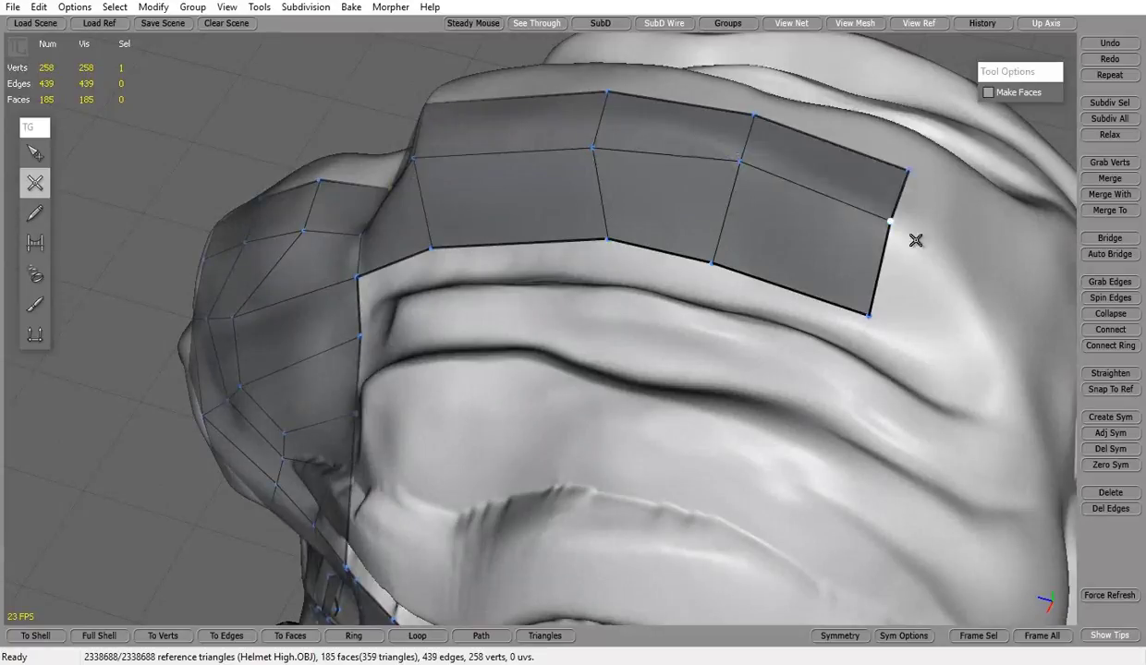
Close further faces along the retopo strip toward the helmet top.
{"action": "right_click_drag", "start_coordinate": [915, 240], "coordinate": [946, 112]}
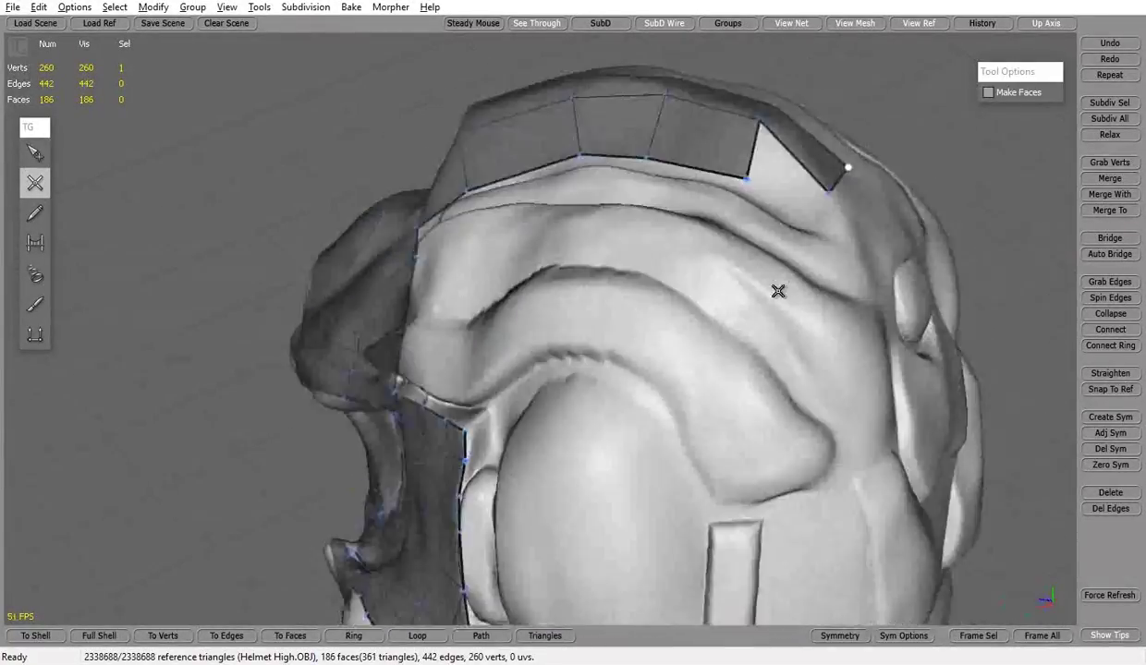
{"action": "right_click_drag", "start_coordinate": [778, 291], "coordinate": [823, 248]}
{"action": "left_click", "coordinate": [824, 248]}
{"action": "left_click", "coordinate": [763, 274]}
{"action": "scroll", "coordinate": [681, 356], "scroll_direction": "up", "scroll_amount": 5}
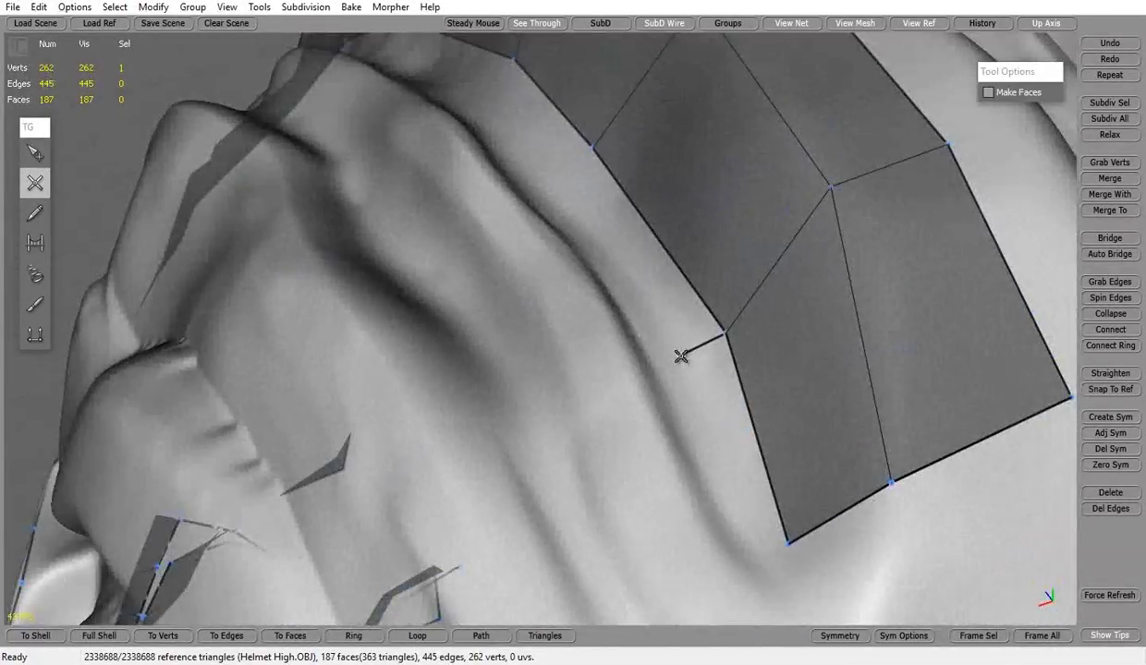
{"action": "left_click", "coordinate": [585, 283]}
{"action": "mouse_move", "coordinate": [692, 330]}
{"action": "right_mouse_down"}
{"action": "mouse_move", "coordinate": [585, 283]}
{"action": "mouse_move", "coordinate": [396, 370]}
{"action": "right_mouse_up"}
{"action": "left_click", "coordinate": [480, 188]}
{"action": "scroll", "coordinate": [582, 407], "scroll_direction": "down", "scroll_amount": 3}
Select the vertex at the strip's end and inspect the strip from several angles.
{"action": "key", "text": "q"}
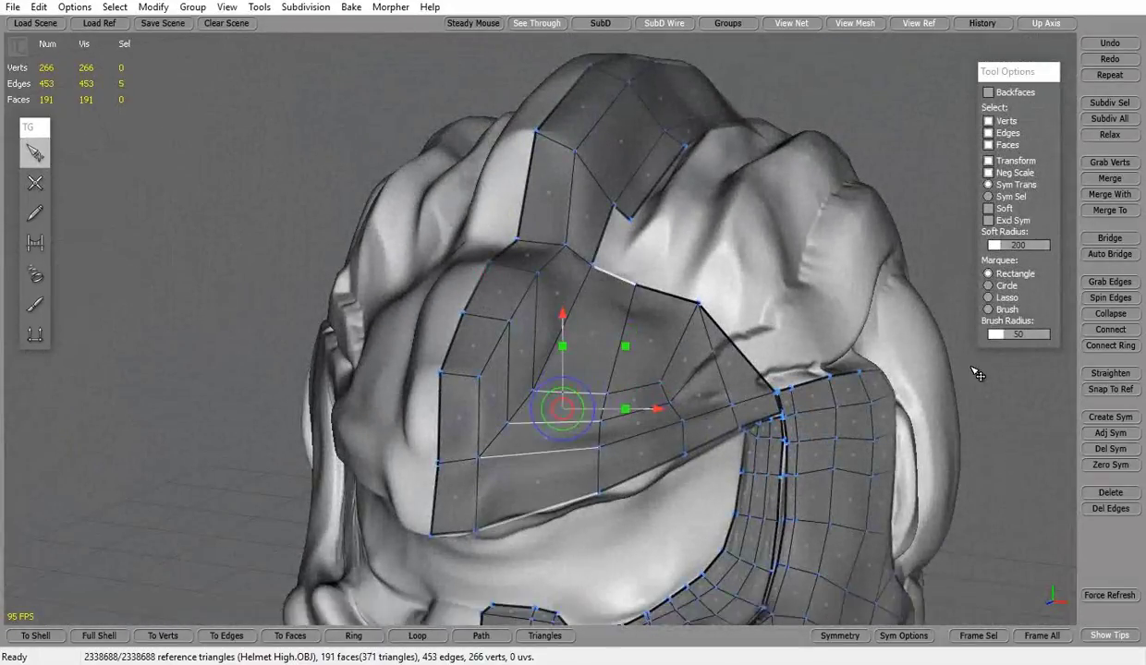
{"action": "right_click_drag", "start_coordinate": [712, 349], "coordinate": [256, 250]}
{"action": "key", "text": "w"}
{"action": "key", "text": "q"}
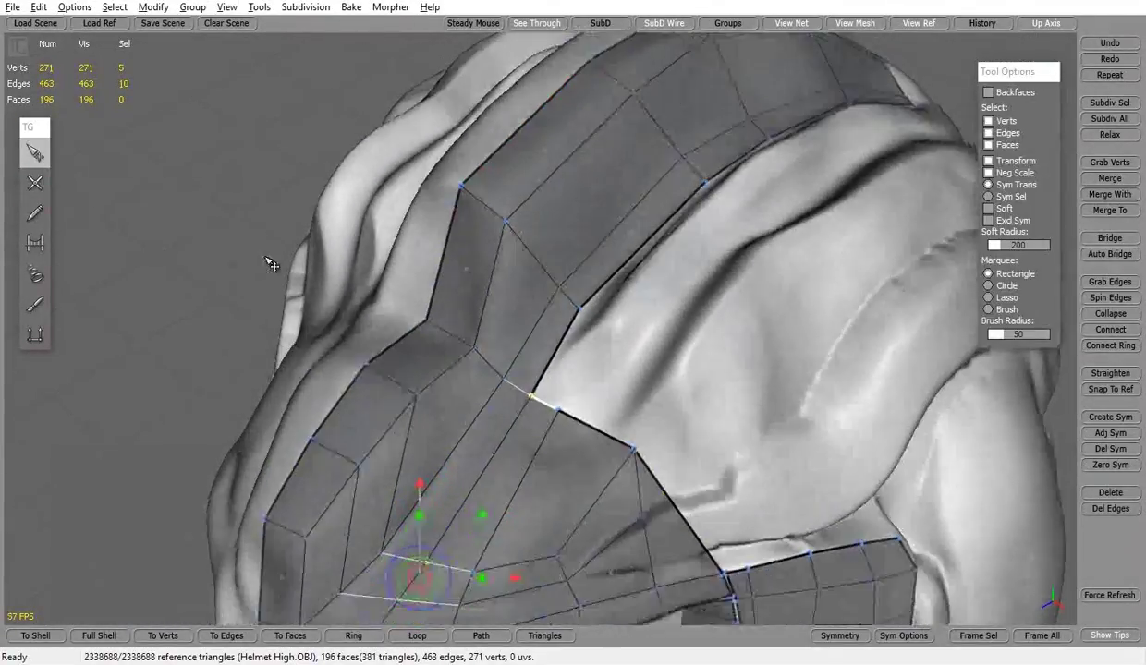
{"action": "key", "text": "w"}
{"action": "right_click_drag", "start_coordinate": [755, 315], "coordinate": [593, 317]}
{"action": "key", "text": "q"}
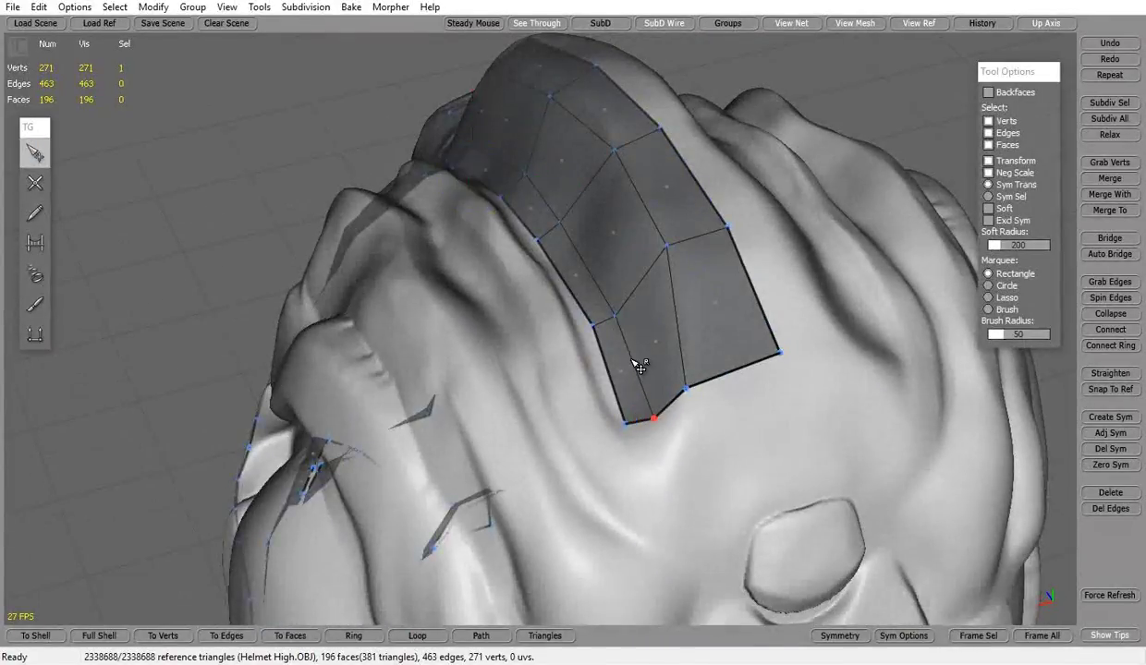
{"action": "left_click", "coordinate": [565, 255]}
{"action": "mouse_move", "coordinate": [573, 264]}
{"action": "right_mouse_down"}
{"action": "mouse_move", "coordinate": [577, 307]}
{"action": "mouse_move", "coordinate": [709, 397]}
{"action": "right_mouse_up"}
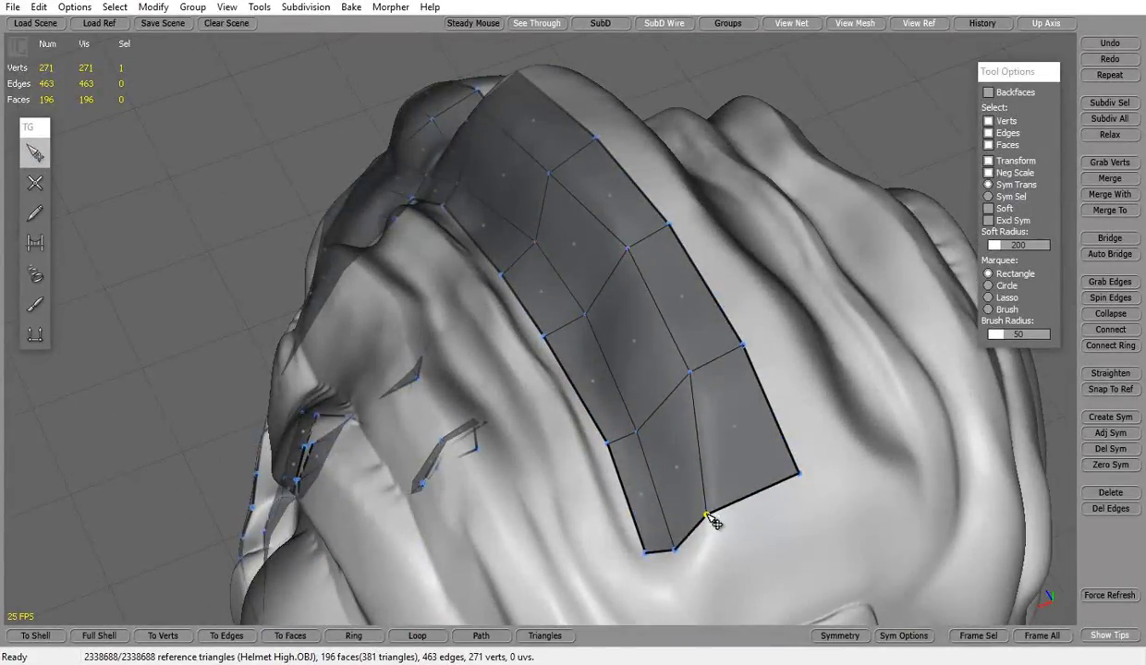
{"action": "mouse_move", "coordinate": [683, 555]}
{"action": "right_mouse_down"}
{"action": "mouse_move", "coordinate": [440, 451]}
{"action": "mouse_move", "coordinate": [726, 302]}
{"action": "mouse_move", "coordinate": [593, 350]}
{"action": "mouse_move", "coordinate": [655, 246]}
{"action": "mouse_move", "coordinate": [594, 373]}
{"action": "mouse_move", "coordinate": [618, 295]}
{"action": "right_mouse_up"}
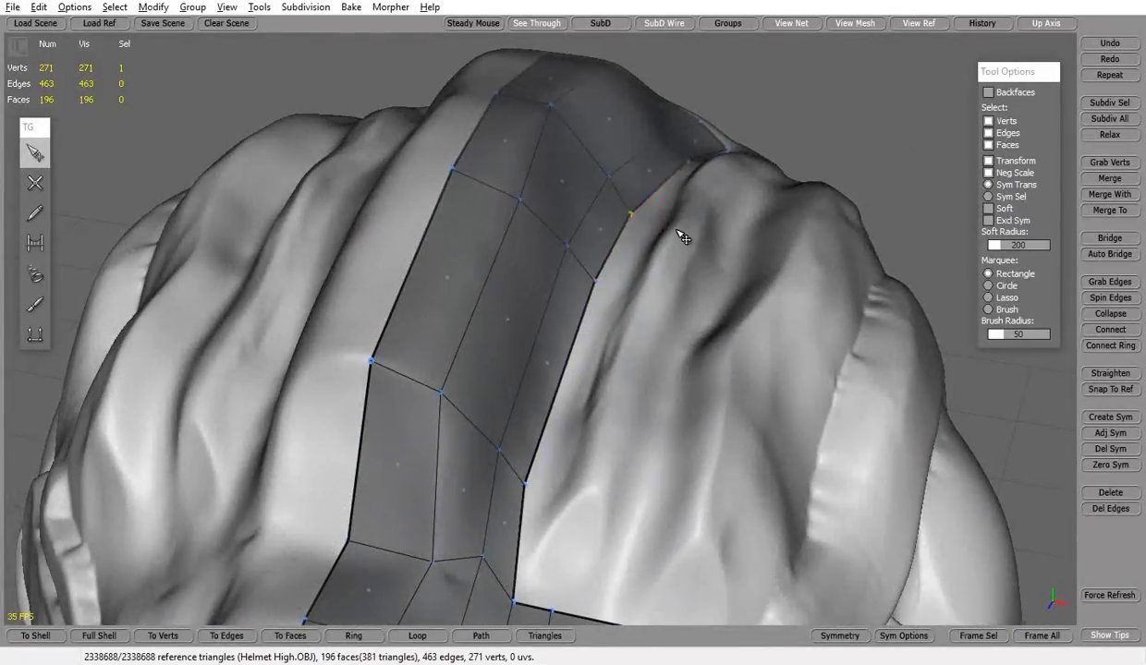
{"action": "right_click_drag", "start_coordinate": [681, 236], "coordinate": [676, 443]}
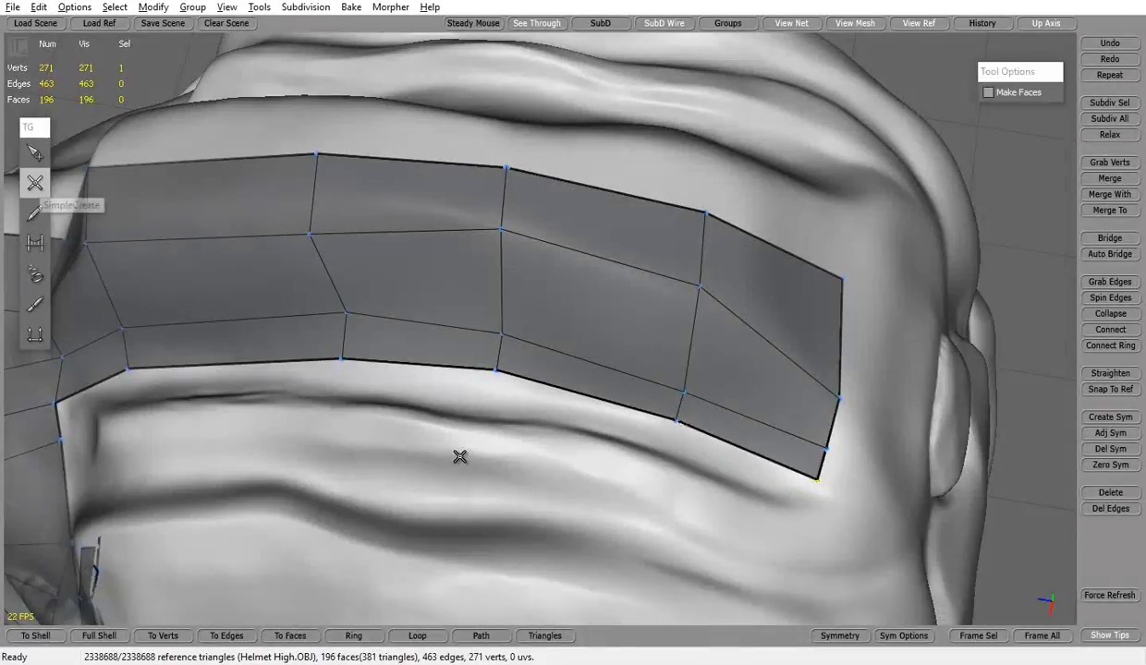
{"action": "right_click_drag", "start_coordinate": [459, 456], "coordinate": [302, 210]}
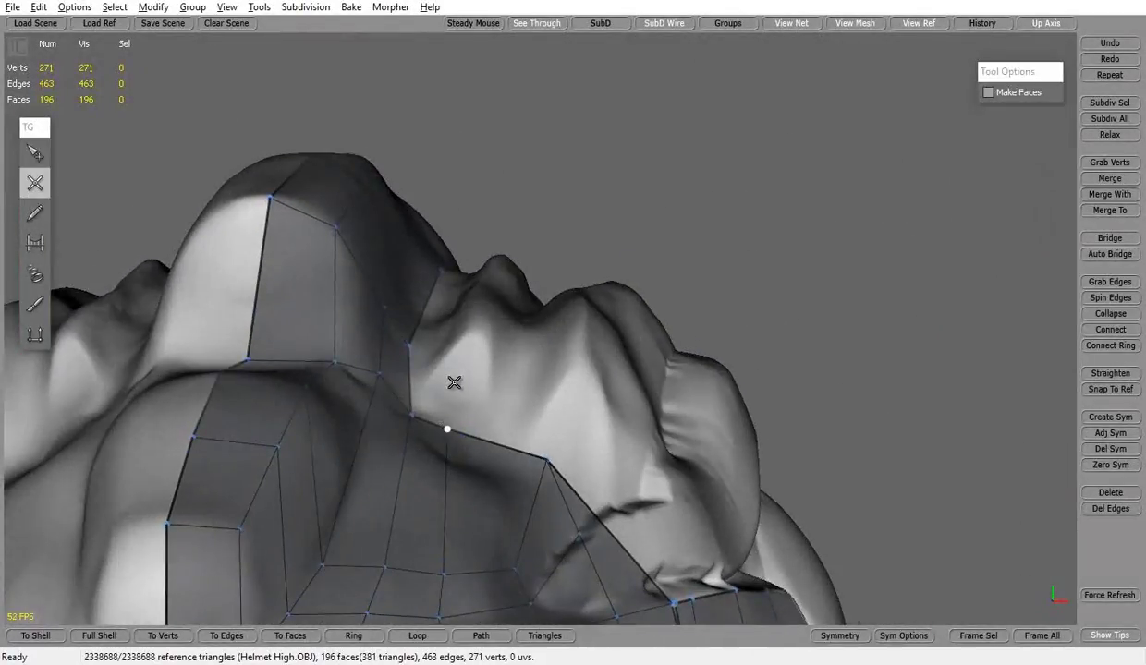
Insert a vertex on the strip edge, close the new face, and fit the vertex to the surface.
{"action": "left_click", "coordinate": [453, 381]}
{"action": "right_click_drag", "start_coordinate": [454, 382], "coordinate": [420, 351]}
{"action": "left_click", "coordinate": [304, 443]}
{"action": "left_click", "coordinate": [36, 153]}
{"action": "left_click_drag", "start_coordinate": [350, 459], "coordinate": [407, 462]}
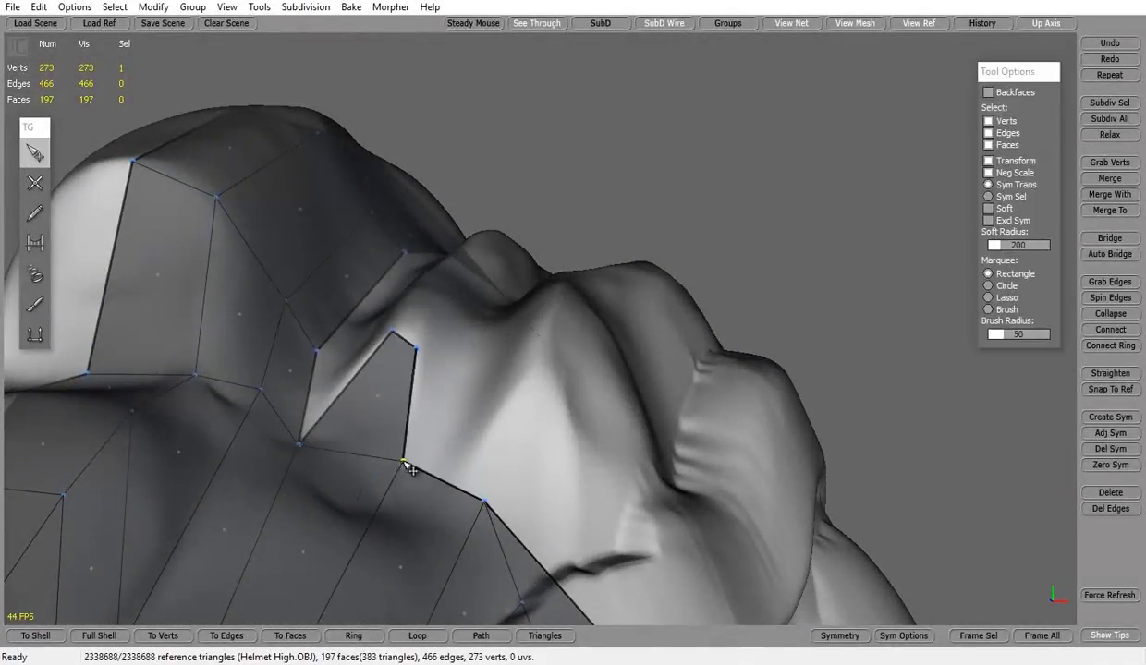
{"action": "mouse_move", "coordinate": [400, 337]}
{"action": "right_mouse_down"}
{"action": "mouse_move", "coordinate": [506, 455]}
{"action": "mouse_move", "coordinate": [522, 230]}
{"action": "right_mouse_up"}
Build narrow faces that continue the strip.
{"action": "key", "text": "w"}
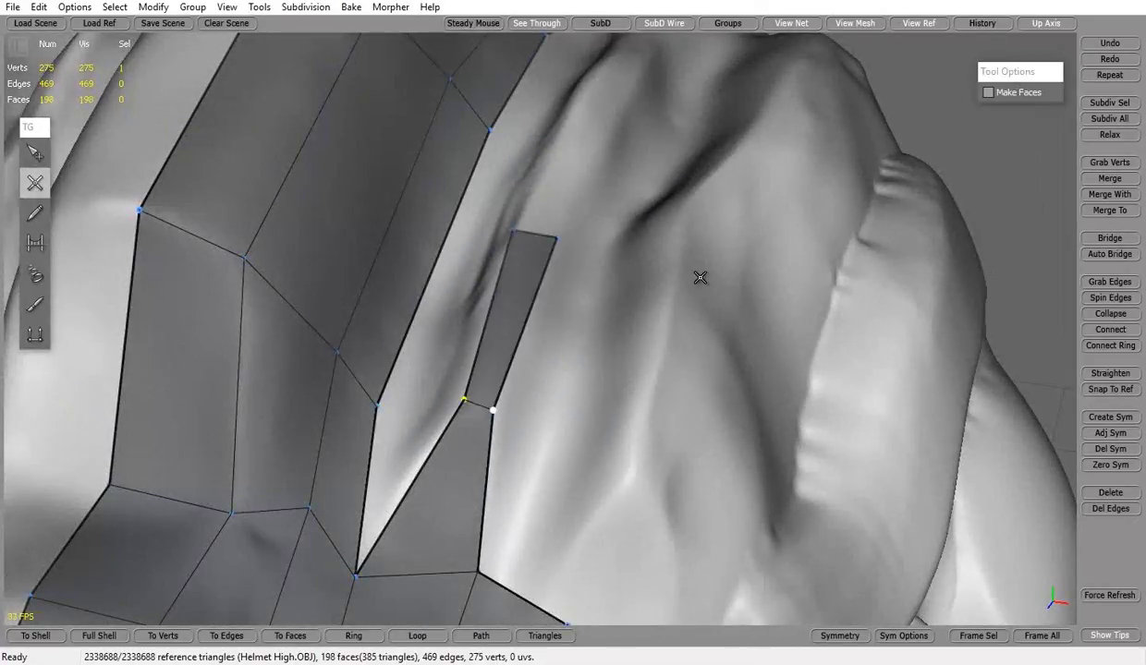
{"action": "right_click_drag", "start_coordinate": [699, 277], "coordinate": [552, 379]}
{"action": "key", "text": "q"}
{"action": "right_click_drag", "start_coordinate": [477, 584], "coordinate": [547, 467]}
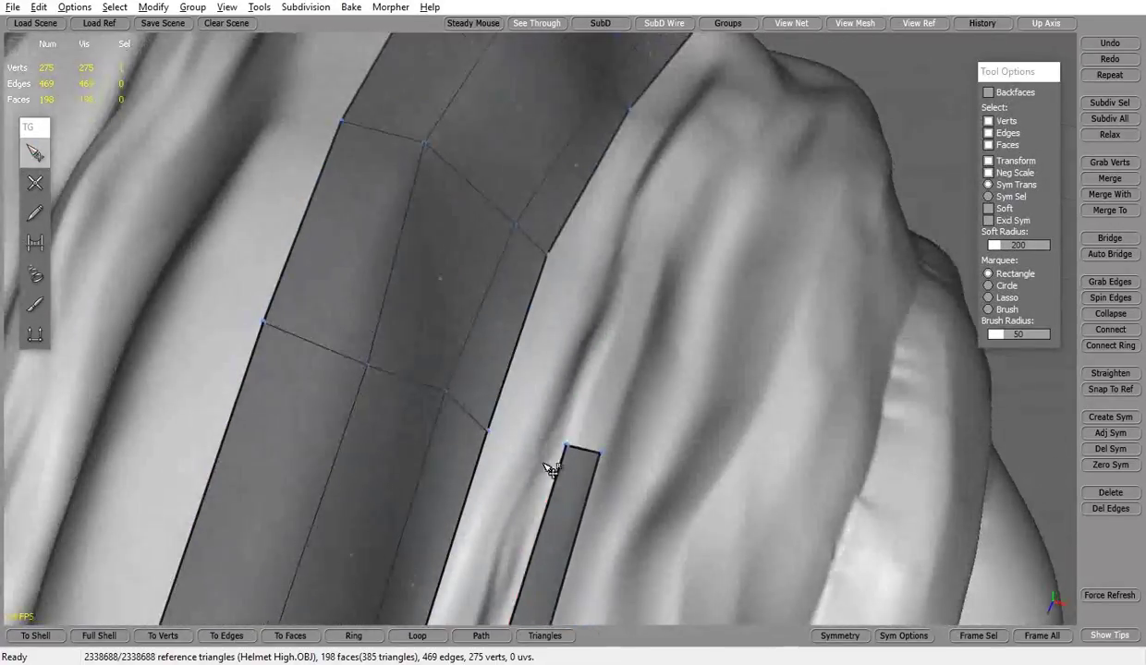
{"action": "left_click", "coordinate": [662, 277]}
{"action": "right_click_drag", "start_coordinate": [662, 277], "coordinate": [716, 368]}
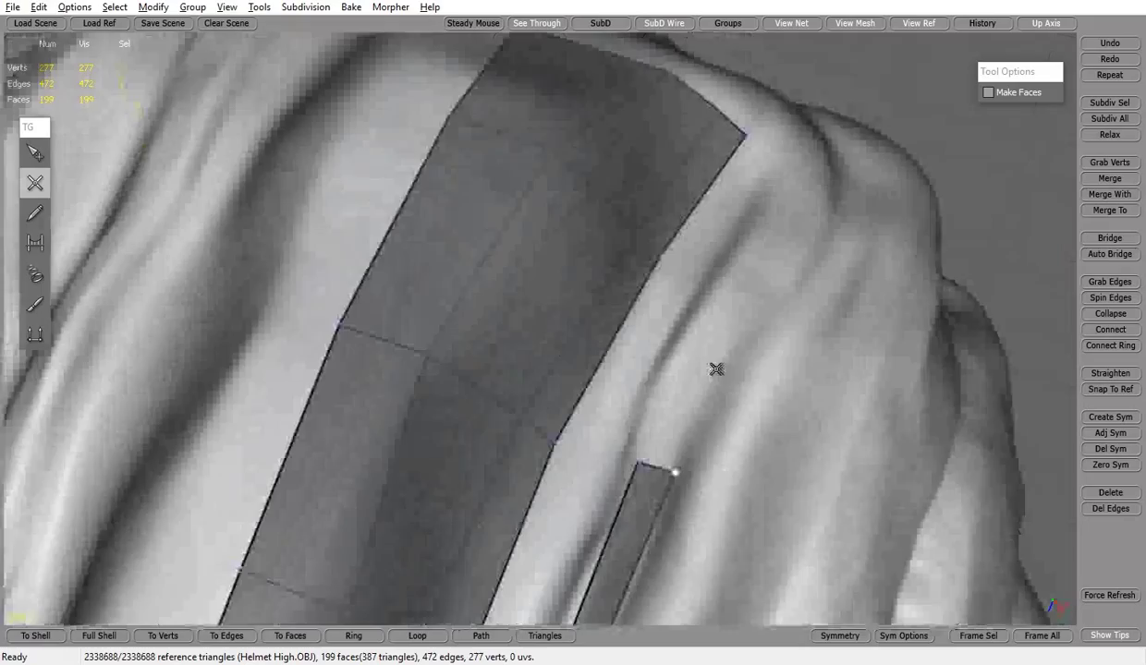
{"action": "left_click", "coordinate": [713, 289]}
{"action": "mouse_move", "coordinate": [713, 289]}
{"action": "right_mouse_down"}
{"action": "mouse_move", "coordinate": [626, 394]}
{"action": "mouse_move", "coordinate": [378, 311]}
{"action": "right_mouse_up"}
Fill faces between the two side strips across the brow, bringing the mesh to 212 faces.
{"action": "mouse_move", "coordinate": [409, 395]}
{"action": "right_mouse_down"}
{"action": "mouse_move", "coordinate": [633, 292]}
{"action": "mouse_move", "coordinate": [473, 310]}
{"action": "mouse_move", "coordinate": [462, 377]}
{"action": "mouse_move", "coordinate": [536, 277]}
{"action": "right_mouse_up"}
{"action": "left_click", "coordinate": [525, 439]}
{"action": "left_click", "coordinate": [543, 140]}
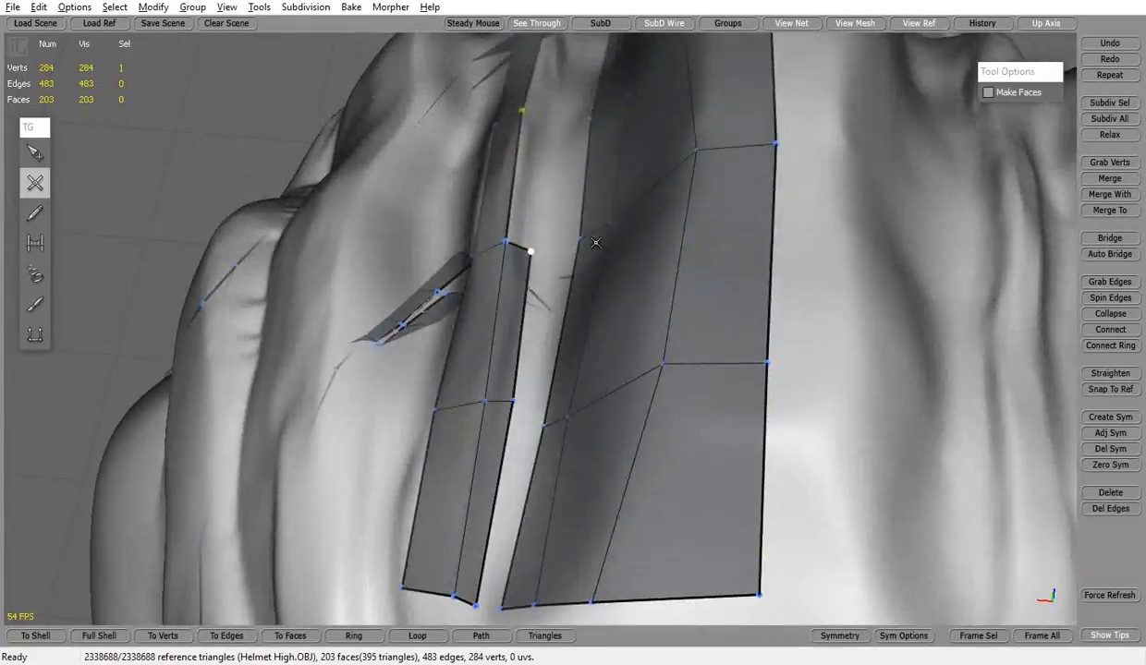
{"action": "mouse_move", "coordinate": [542, 140]}
{"action": "right_mouse_down"}
{"action": "mouse_move", "coordinate": [686, 333]}
{"action": "mouse_move", "coordinate": [606, 192]}
{"action": "mouse_move", "coordinate": [610, 274]}
{"action": "mouse_move", "coordinate": [844, 277]}
{"action": "mouse_move", "coordinate": [576, 350]}
{"action": "mouse_move", "coordinate": [677, 372]}
{"action": "right_mouse_up"}
{"action": "left_click", "coordinate": [610, 273]}
{"action": "left_click", "coordinate": [594, 339]}
{"action": "right_click_drag", "start_coordinate": [594, 339], "coordinate": [671, 240]}
{"action": "left_click", "coordinate": [638, 296]}
{"action": "mouse_move", "coordinate": [797, 231]}
{"action": "right_mouse_down"}
{"action": "mouse_move", "coordinate": [524, 512]}
{"action": "mouse_move", "coordinate": [573, 317]}
{"action": "mouse_move", "coordinate": [416, 482]}
{"action": "right_mouse_up"}
{"action": "left_click", "coordinate": [523, 512]}
{"action": "left_click", "coordinate": [573, 317]}
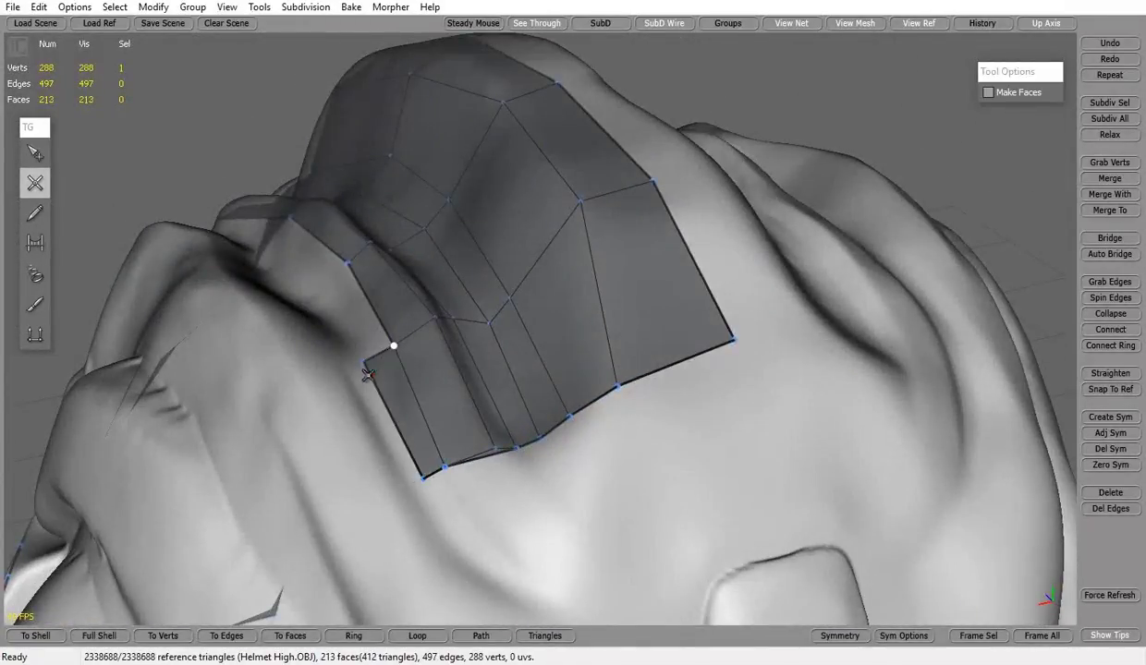
Add new faces along the edge of the brow patch.
{"action": "mouse_move", "coordinate": [367, 374]}
{"action": "right_mouse_down"}
{"action": "mouse_move", "coordinate": [589, 413]}
{"action": "mouse_move", "coordinate": [377, 388]}
{"action": "right_mouse_up"}
{"action": "key", "text": "q"}
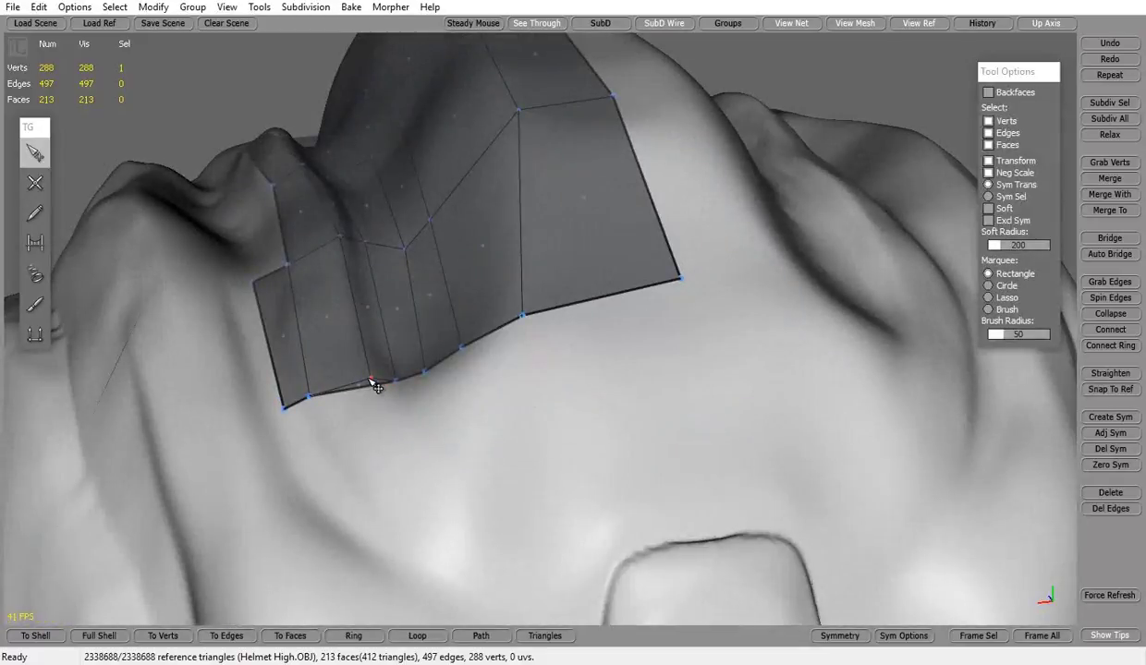
{"action": "left_click", "coordinate": [35, 182]}
{"action": "right_click_drag", "start_coordinate": [305, 332], "coordinate": [528, 431]}
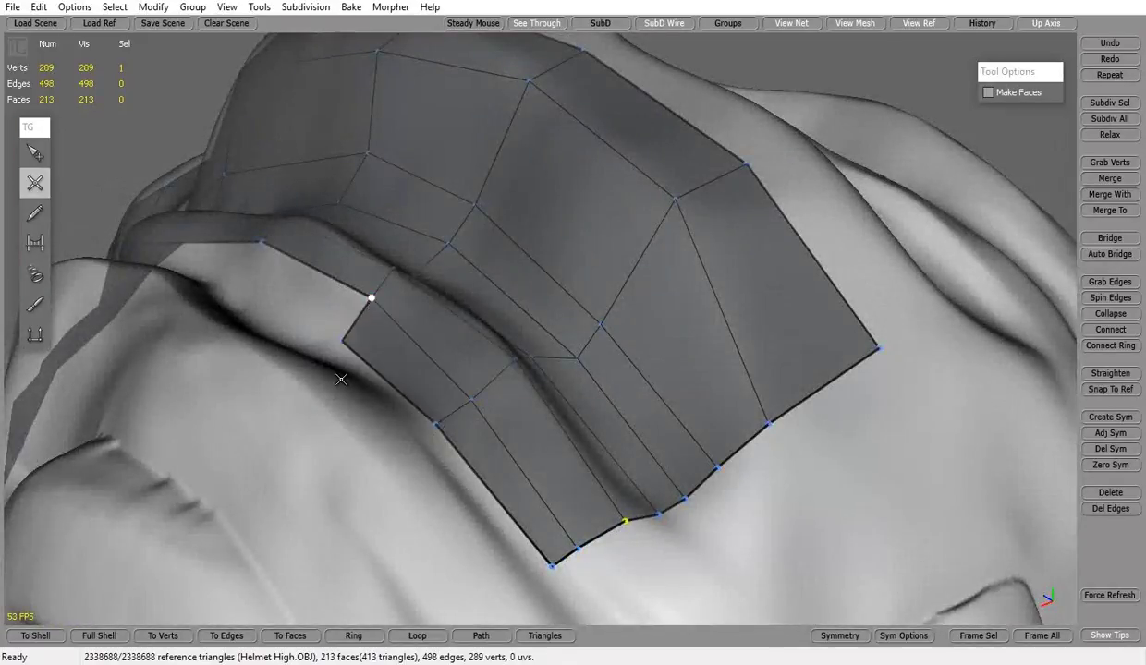
{"action": "mouse_move", "coordinate": [341, 378]}
{"action": "right_mouse_down"}
{"action": "mouse_move", "coordinate": [588, 410]}
{"action": "mouse_move", "coordinate": [746, 372]}
{"action": "mouse_move", "coordinate": [644, 370]}
{"action": "mouse_move", "coordinate": [622, 583]}
{"action": "mouse_move", "coordinate": [497, 435]}
{"action": "mouse_move", "coordinate": [430, 447]}
{"action": "right_mouse_up"}
{"action": "left_click", "coordinate": [583, 409]}
Delete a stray vertex and select a vertex on the patch edge.
{"action": "key", "text": "q"}
{"action": "key", "text": "Delete"}
{"action": "right_click_drag", "start_coordinate": [509, 371], "coordinate": [480, 342]}
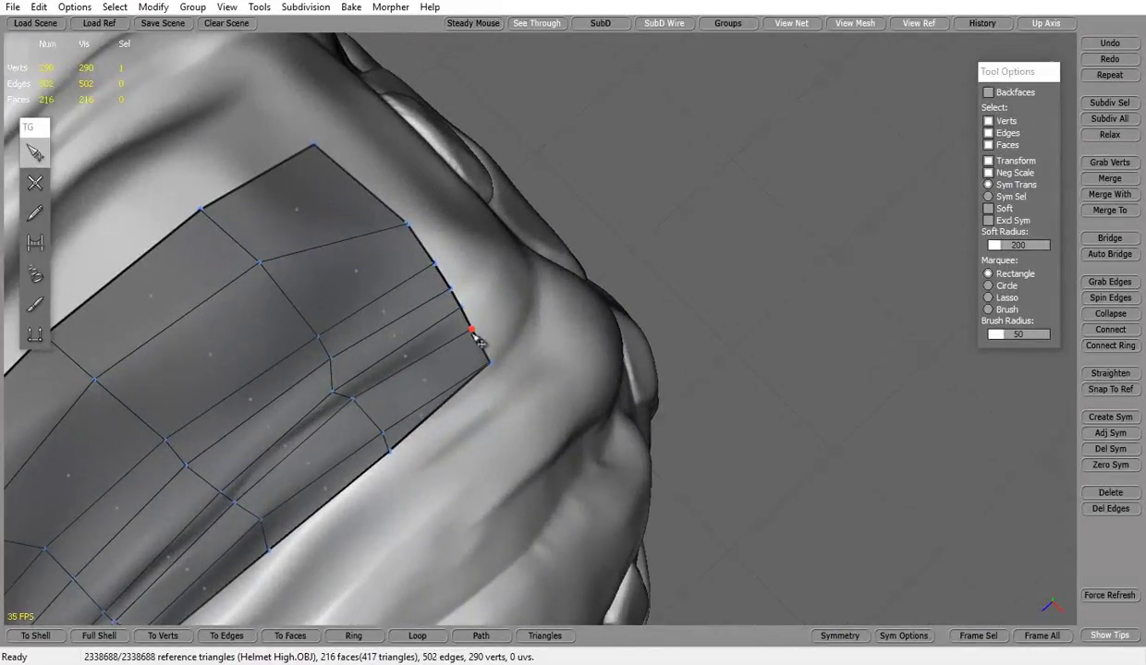
{"action": "left_click", "coordinate": [437, 270]}
{"action": "mouse_move", "coordinate": [437, 270]}
{"action": "right_mouse_down"}
{"action": "mouse_move", "coordinate": [600, 217]}
{"action": "mouse_move", "coordinate": [563, 379]}
{"action": "mouse_move", "coordinate": [293, 370]}
{"action": "mouse_move", "coordinate": [291, 263]}
{"action": "right_mouse_up"}
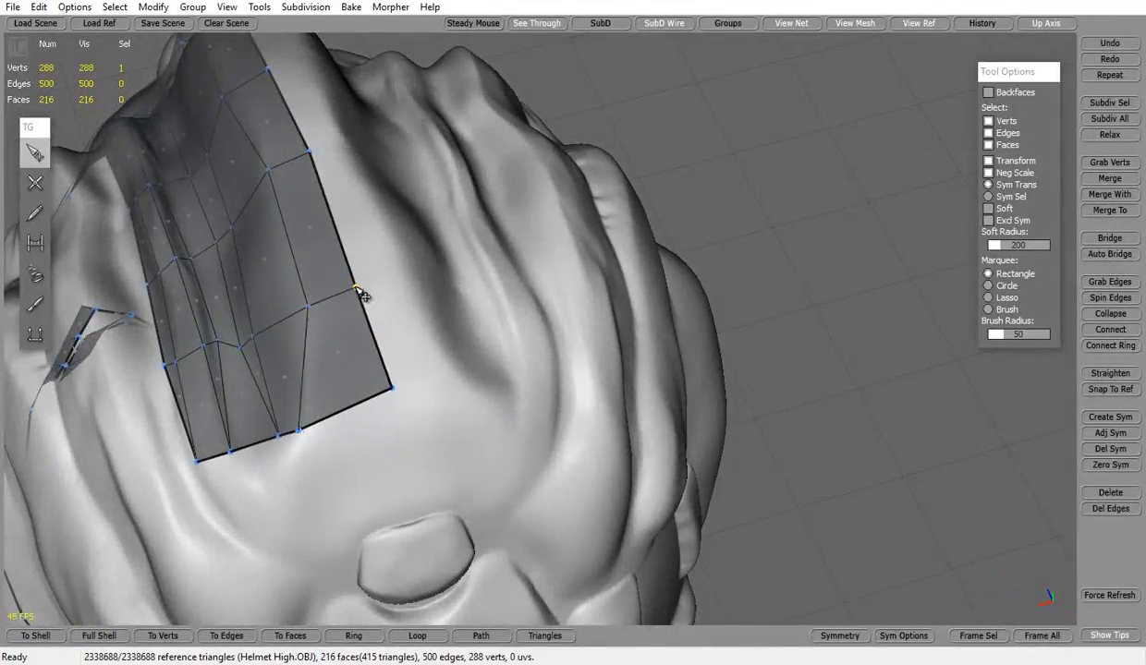
{"action": "mouse_move", "coordinate": [362, 294]}
{"action": "right_mouse_down"}
{"action": "mouse_move", "coordinate": [537, 401]}
{"action": "mouse_move", "coordinate": [666, 323]}
{"action": "mouse_move", "coordinate": [423, 353]}
{"action": "mouse_move", "coordinate": [527, 331]}
{"action": "mouse_move", "coordinate": [466, 396]}
{"action": "mouse_move", "coordinate": [439, 243]}
{"action": "right_mouse_up"}
Insert a vertex on the edge, close a triangle face, and remove an unwanted edge and face.
{"action": "key", "text": "w"}
{"action": "left_click", "coordinate": [466, 397]}
{"action": "left_click", "coordinate": [440, 243]}
{"action": "mouse_move", "coordinate": [486, 289]}
{"action": "right_mouse_down"}
{"action": "mouse_move", "coordinate": [448, 281]}
{"action": "mouse_move", "coordinate": [506, 369]}
{"action": "mouse_move", "coordinate": [370, 286]}
{"action": "mouse_move", "coordinate": [466, 376]}
{"action": "mouse_move", "coordinate": [557, 376]}
{"action": "mouse_move", "coordinate": [447, 258]}
{"action": "right_mouse_up"}
{"action": "left_click", "coordinate": [450, 371]}
{"action": "key", "text": "q"}
{"action": "mouse_move", "coordinate": [372, 426]}
{"action": "right_mouse_down"}
{"action": "mouse_move", "coordinate": [378, 343]}
{"action": "mouse_move", "coordinate": [448, 346]}
{"action": "right_mouse_up"}
{"action": "key", "text": "w"}
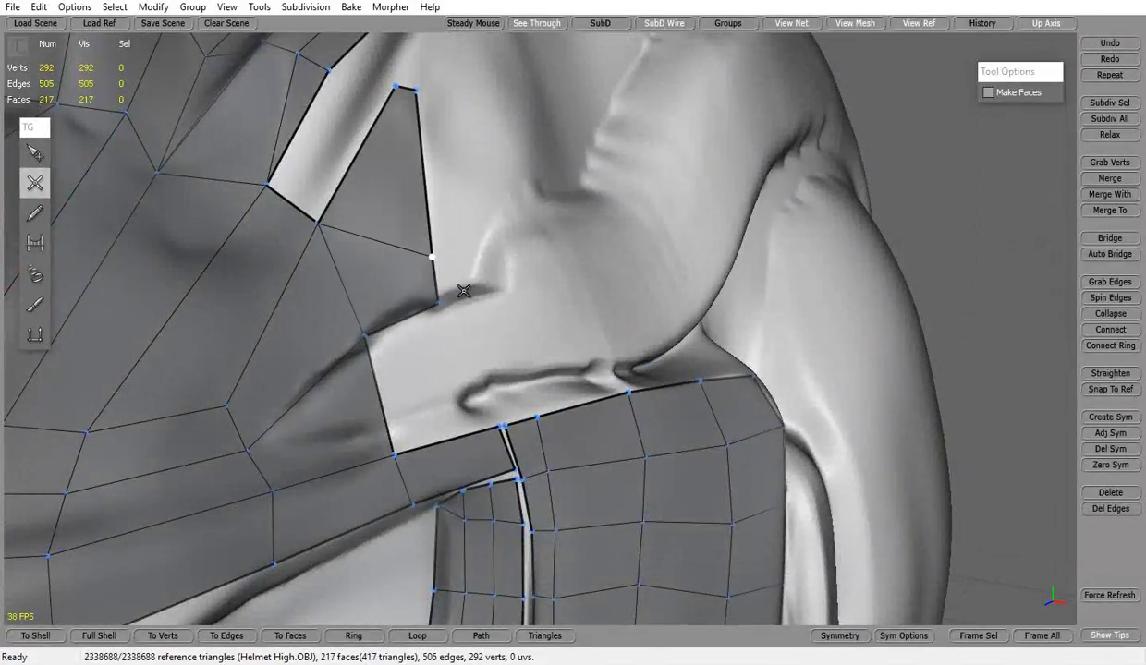
{"action": "right_click_drag", "start_coordinate": [560, 355], "coordinate": [497, 428]}
{"action": "left_click", "coordinate": [497, 428], "text": "ctrl"}
{"action": "mouse_move", "coordinate": [531, 344]}
{"action": "right_mouse_down"}
{"action": "mouse_move", "coordinate": [509, 286]}
{"action": "mouse_move", "coordinate": [547, 289]}
{"action": "mouse_move", "coordinate": [484, 352]}
{"action": "right_mouse_up"}
Close the gap at the strip corner and add faces to the thin strip.
{"action": "key", "text": "q"}
{"action": "key", "text": "w"}
{"action": "scroll", "coordinate": [483, 352], "scroll_direction": "up", "scroll_amount": 2}
{"action": "left_click", "coordinate": [569, 235]}
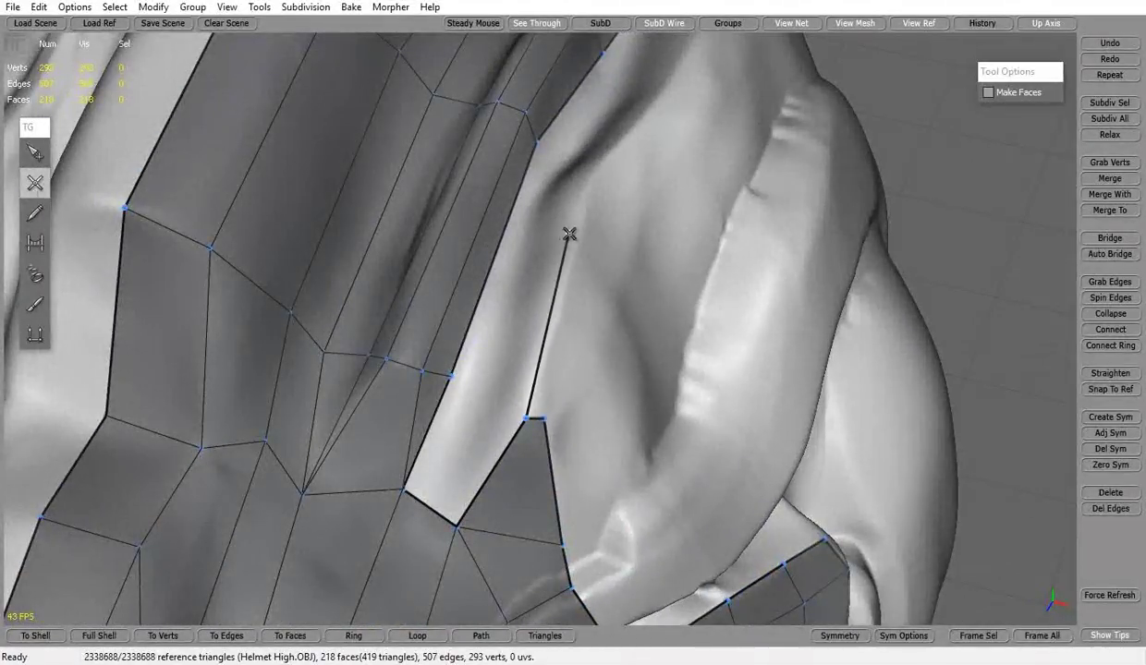
{"action": "left_click", "coordinate": [582, 227]}
{"action": "scroll", "coordinate": [682, 345], "scroll_direction": "up", "scroll_amount": 2}
{"action": "left_click", "coordinate": [579, 436]}
{"action": "right_click_drag", "start_coordinate": [579, 436], "coordinate": [739, 175]}
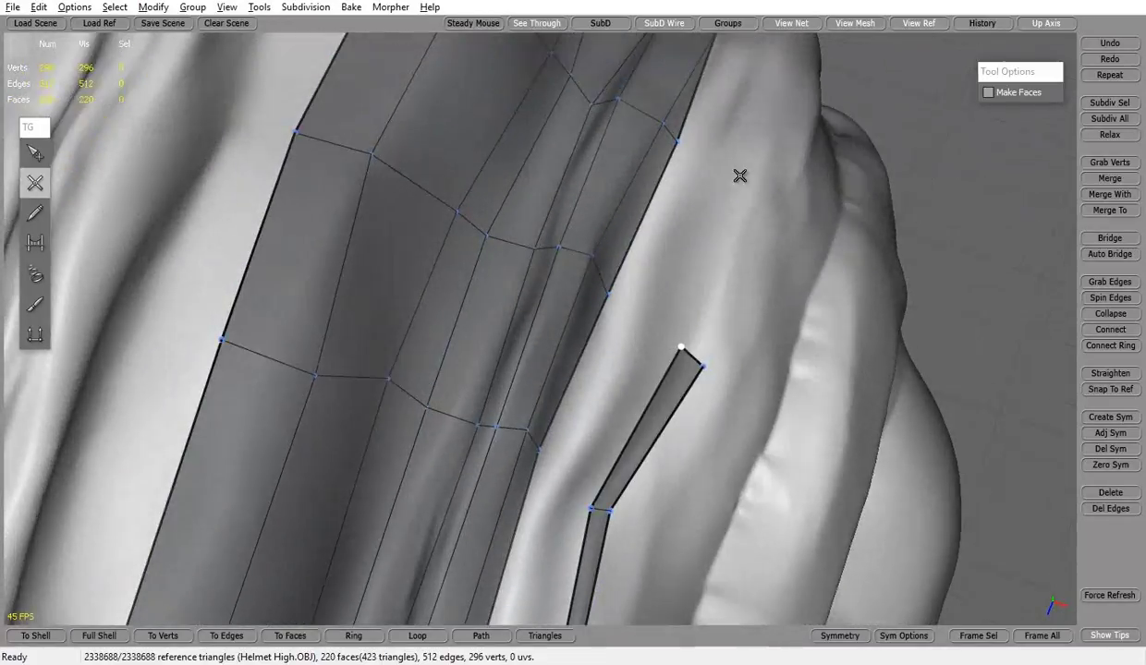
{"action": "left_click", "coordinate": [767, 251]}
{"action": "mouse_move", "coordinate": [767, 251]}
{"action": "right_mouse_down"}
{"action": "mouse_move", "coordinate": [360, 432]}
{"action": "mouse_move", "coordinate": [685, 383]}
{"action": "right_mouse_up"}
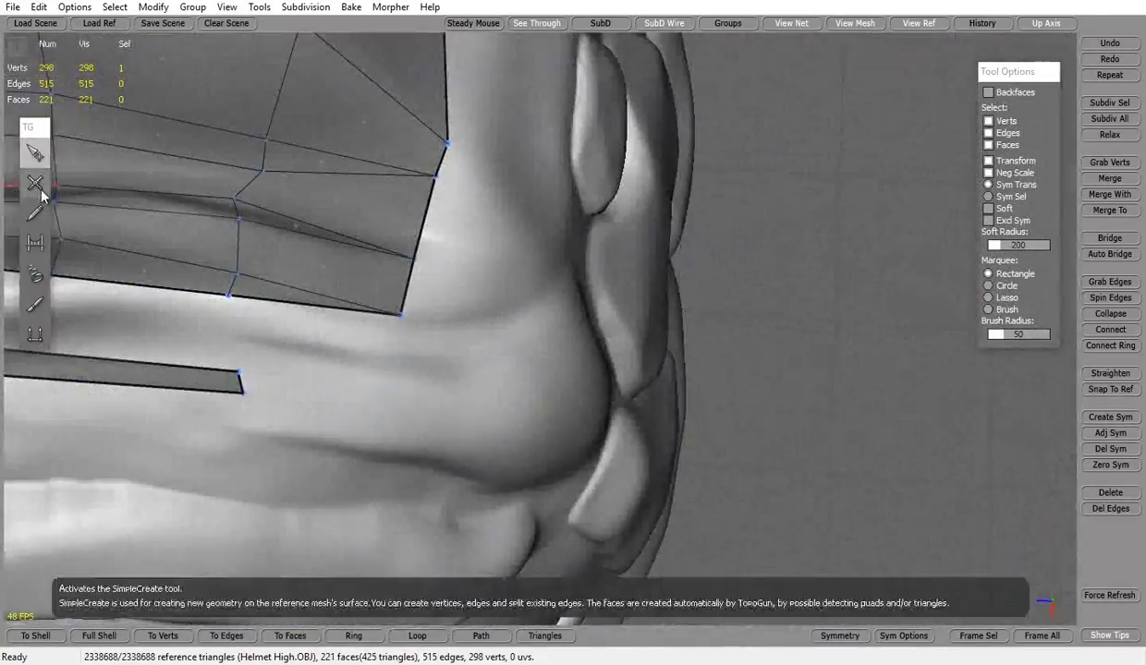
Build thin new faces along the lower strip.
{"action": "left_click", "coordinate": [35, 183]}
{"action": "left_click", "coordinate": [238, 374]}
{"action": "left_click", "coordinate": [396, 376]}
{"action": "right_click_drag", "start_coordinate": [397, 376], "coordinate": [502, 223]}
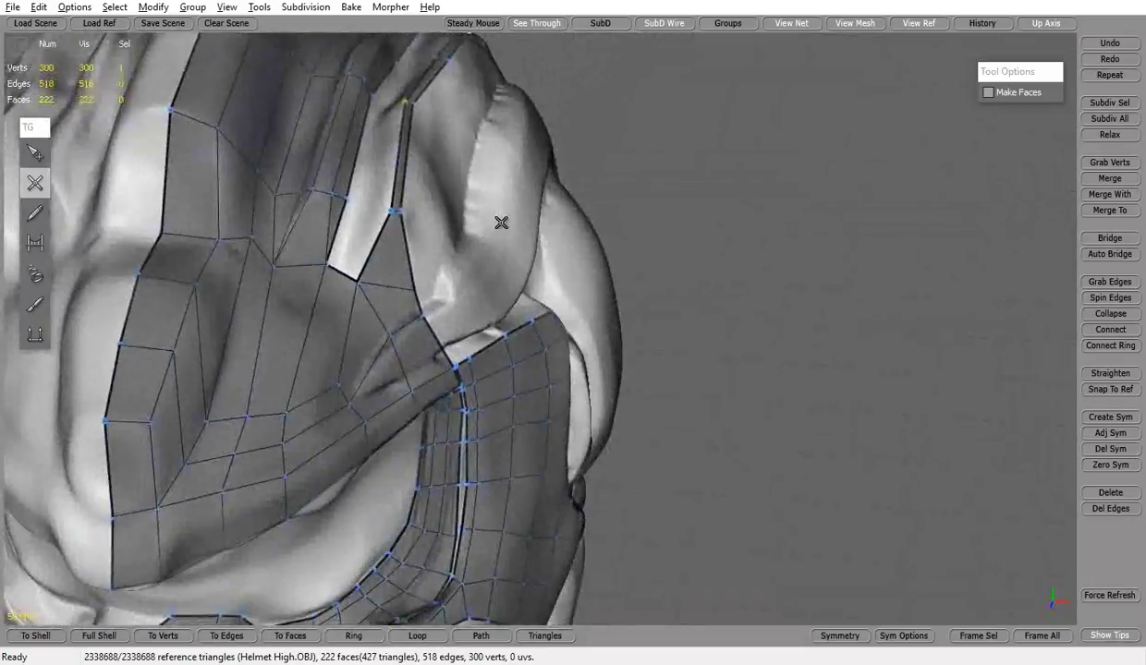
{"action": "key", "text": "w"}
{"action": "mouse_move", "coordinate": [742, 259]}
{"action": "right_mouse_down"}
{"action": "mouse_move", "coordinate": [333, 392]}
{"action": "mouse_move", "coordinate": [169, 481]}
{"action": "right_mouse_up"}
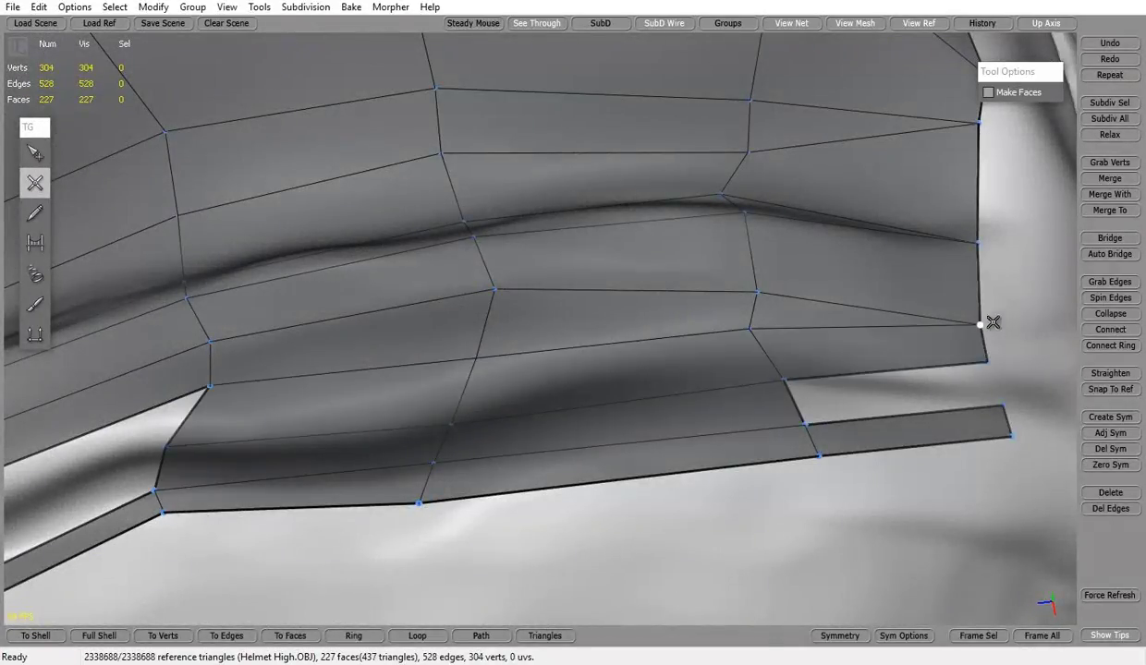
{"action": "left_click", "coordinate": [976, 392]}
{"action": "mouse_move", "coordinate": [976, 393]}
{"action": "right_mouse_down"}
{"action": "mouse_move", "coordinate": [690, 376]}
{"action": "mouse_move", "coordinate": [389, 437]}
{"action": "right_mouse_up"}
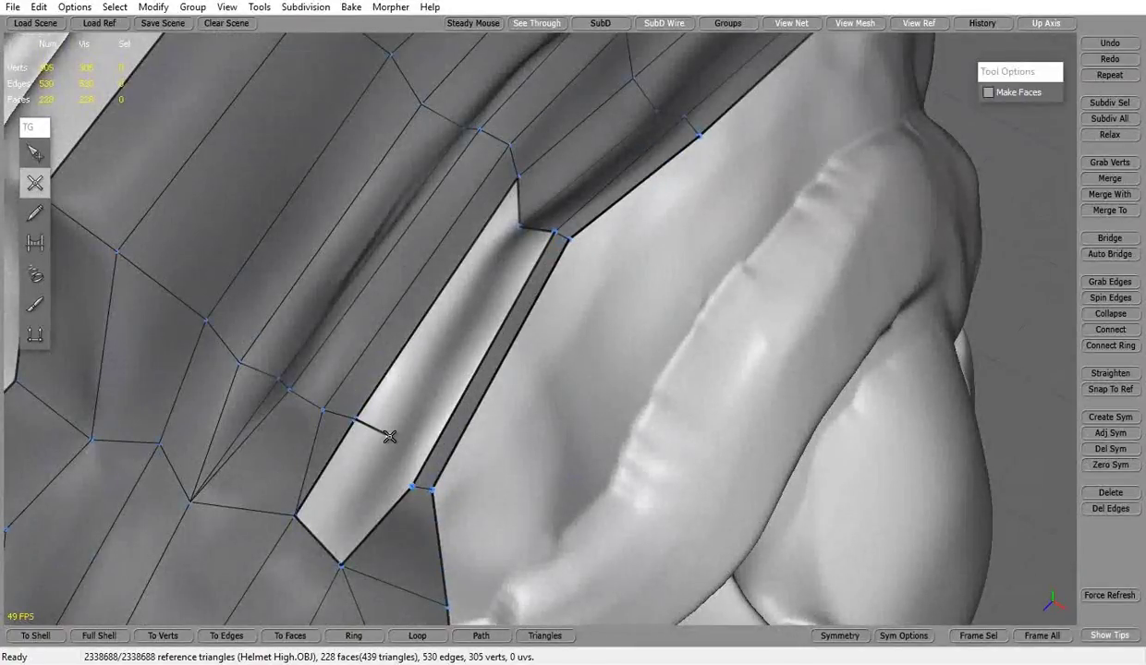
{"action": "left_click", "coordinate": [408, 482]}
Close more quads along the brow edge, bringing the mesh to 236 faces.
{"action": "key", "text": "q"}
{"action": "mouse_move", "coordinate": [407, 482]}
{"action": "right_mouse_down"}
{"action": "mouse_move", "coordinate": [519, 327]}
{"action": "mouse_move", "coordinate": [606, 236]}
{"action": "mouse_move", "coordinate": [473, 337]}
{"action": "mouse_move", "coordinate": [543, 256]}
{"action": "mouse_move", "coordinate": [540, 322]}
{"action": "right_mouse_up"}
{"action": "key", "text": "w"}
{"action": "mouse_move", "coordinate": [507, 360]}
{"action": "right_mouse_down"}
{"action": "mouse_move", "coordinate": [578, 223]}
{"action": "mouse_move", "coordinate": [200, 348]}
{"action": "mouse_move", "coordinate": [519, 209]}
{"action": "mouse_move", "coordinate": [608, 333]}
{"action": "mouse_move", "coordinate": [709, 314]}
{"action": "mouse_move", "coordinate": [709, 340]}
{"action": "mouse_move", "coordinate": [553, 383]}
{"action": "mouse_move", "coordinate": [572, 310]}
{"action": "mouse_move", "coordinate": [684, 341]}
{"action": "right_mouse_up"}
{"action": "left_click", "coordinate": [684, 342]}
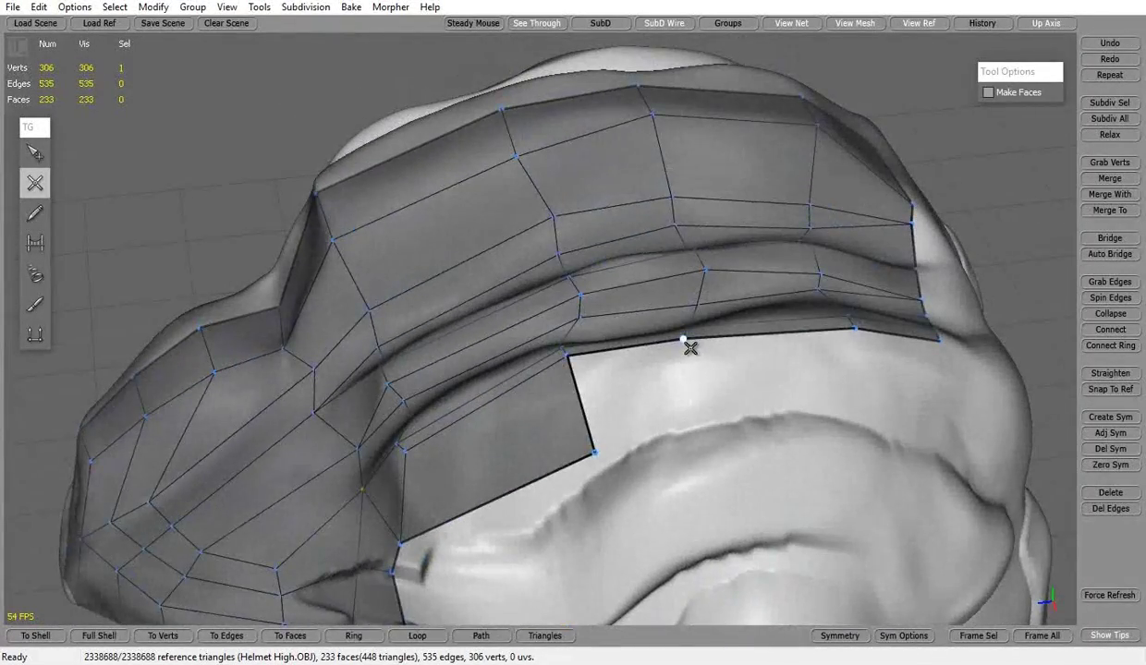
{"action": "mouse_move", "coordinate": [627, 450]}
{"action": "right_mouse_down"}
{"action": "mouse_move", "coordinate": [900, 319]}
{"action": "mouse_move", "coordinate": [734, 365]}
{"action": "mouse_move", "coordinate": [619, 365]}
{"action": "mouse_move", "coordinate": [826, 237]}
{"action": "mouse_move", "coordinate": [483, 325]}
{"action": "mouse_move", "coordinate": [524, 379]}
{"action": "mouse_move", "coordinate": [416, 277]}
{"action": "right_mouse_up"}
{"action": "left_click", "coordinate": [733, 366]}
{"action": "left_click", "coordinate": [825, 237]}
Orbit around the helmet to review the brow and crown quads from the side and top.
{"action": "left_click", "coordinate": [36, 153]}
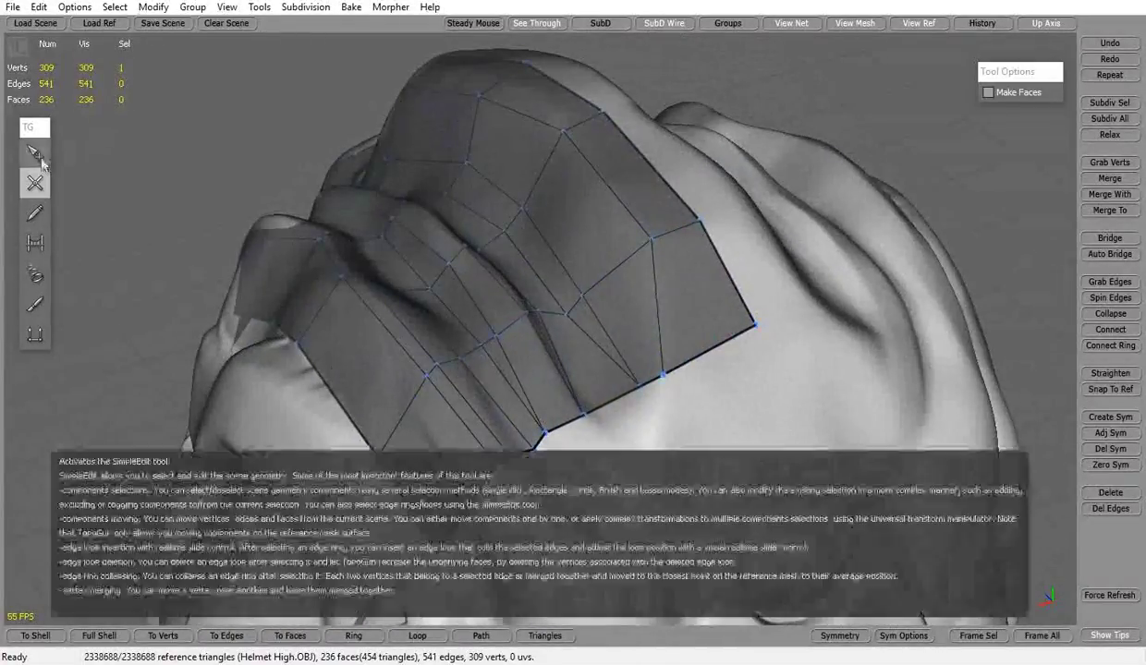
{"action": "right_click_drag", "start_coordinate": [554, 369], "coordinate": [474, 513]}
{"action": "right_click_drag", "start_coordinate": [520, 342], "coordinate": [725, 311]}
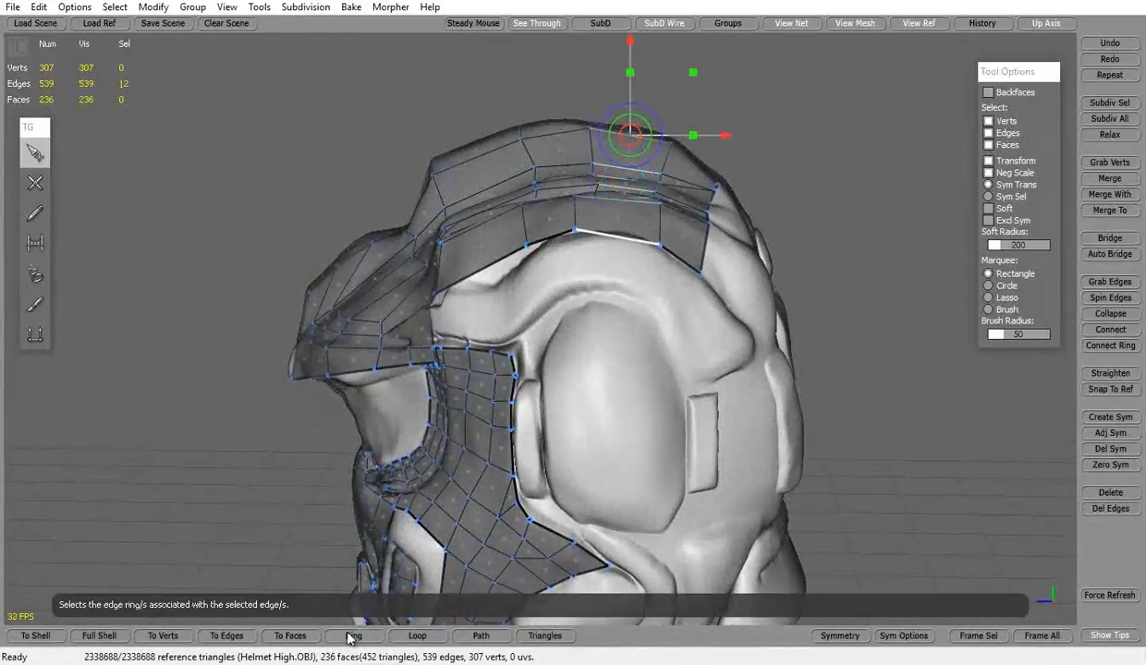
{"action": "middle_click_drag", "start_coordinate": [848, 242], "coordinate": [584, 349]}
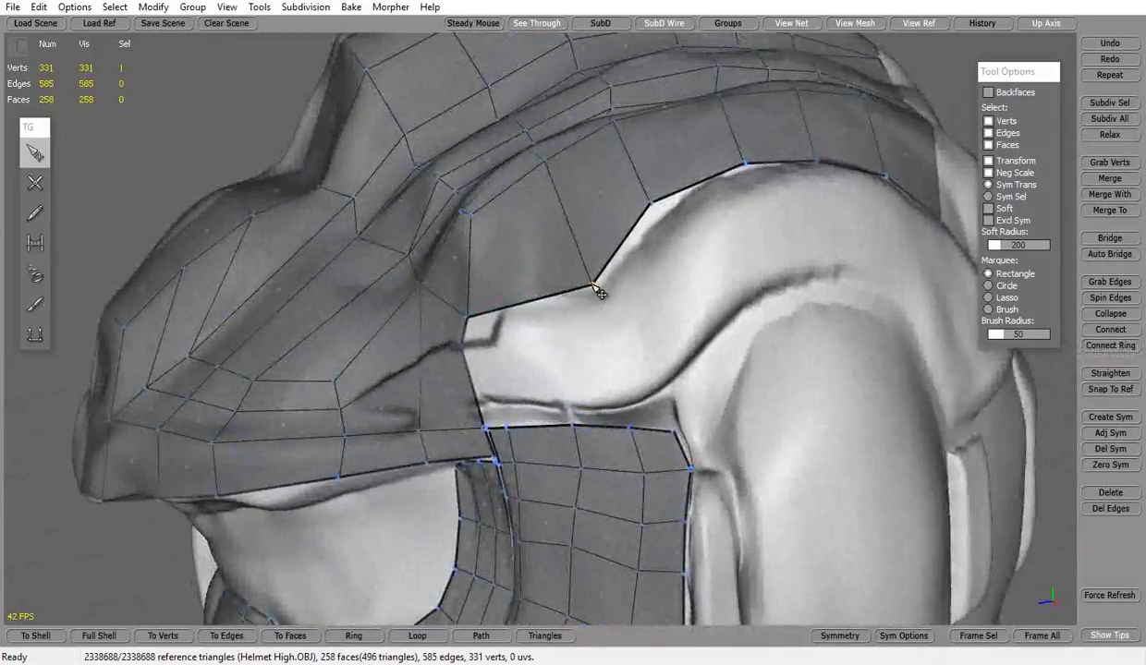
{"action": "middle_click_drag", "start_coordinate": [598, 293], "coordinate": [616, 388]}
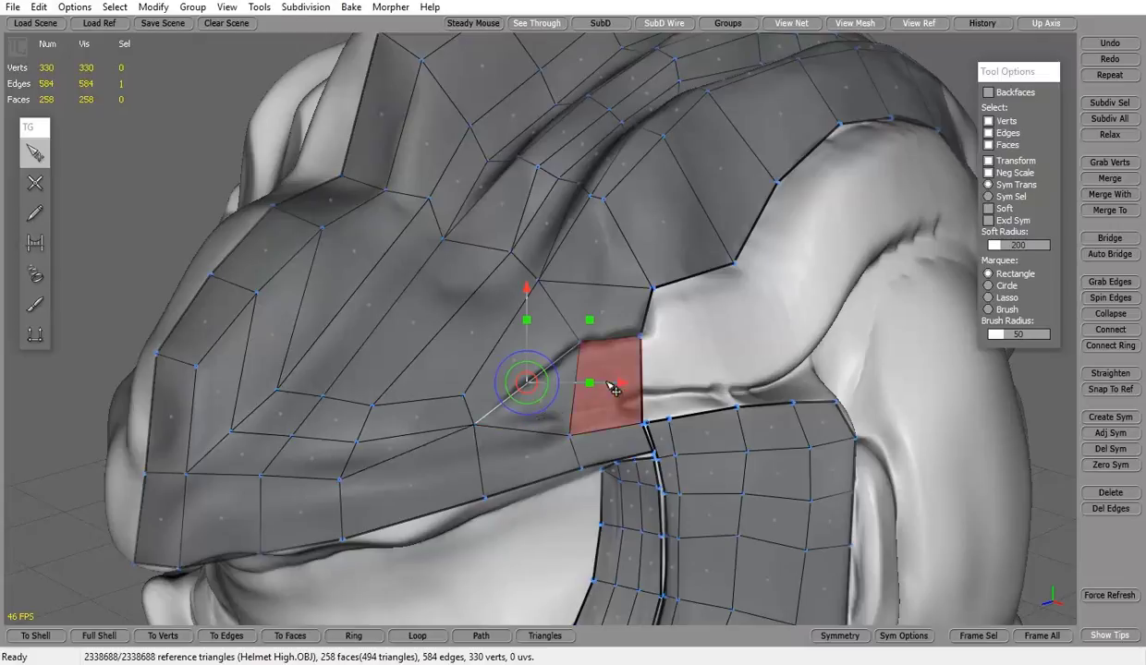
{"action": "mouse_move", "coordinate": [664, 407]}
{"action": "middle_mouse_down"}
{"action": "mouse_move", "coordinate": [568, 320]}
{"action": "mouse_move", "coordinate": [685, 332]}
{"action": "mouse_move", "coordinate": [786, 369]}
{"action": "mouse_move", "coordinate": [661, 361]}
{"action": "mouse_move", "coordinate": [752, 412]}
{"action": "mouse_move", "coordinate": [370, 340]}
{"action": "mouse_move", "coordinate": [493, 410]}
{"action": "mouse_move", "coordinate": [434, 377]}
{"action": "middle_mouse_up"}
Remove stray faces from the brow patch and start placing new vertices along its edge.
{"action": "left_click", "coordinate": [434, 377], "text": "shift"}
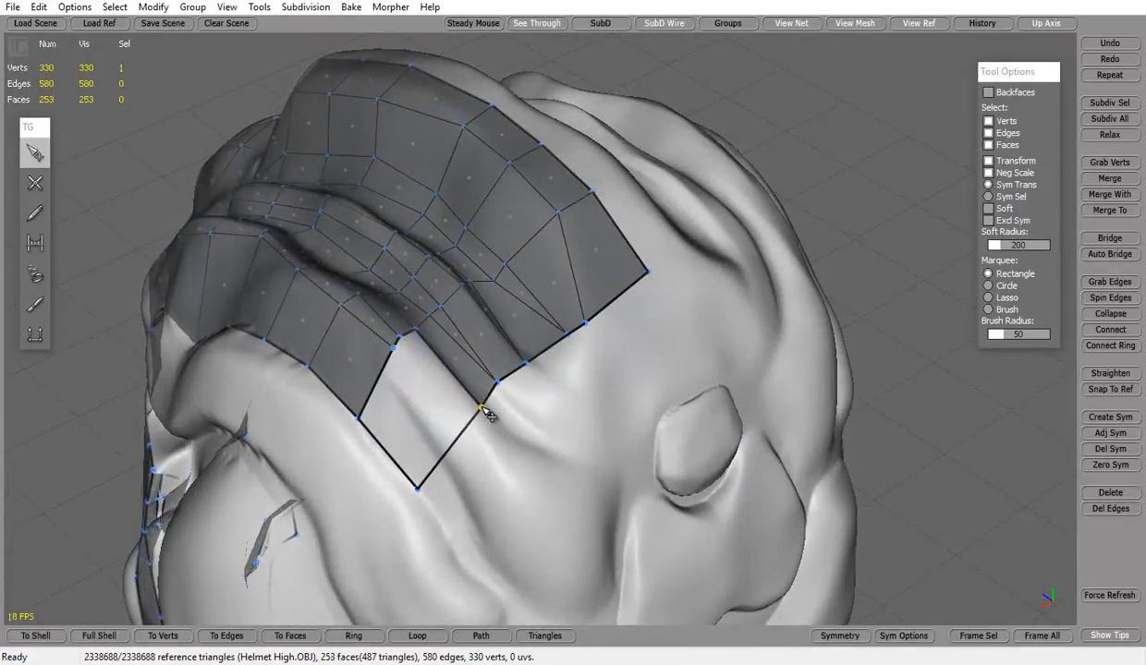
{"action": "middle_click_drag", "start_coordinate": [524, 431], "coordinate": [77, 138]}
{"action": "left_click", "coordinate": [35, 183]}
{"action": "middle_click_drag", "start_coordinate": [35, 183], "coordinate": [462, 340]}
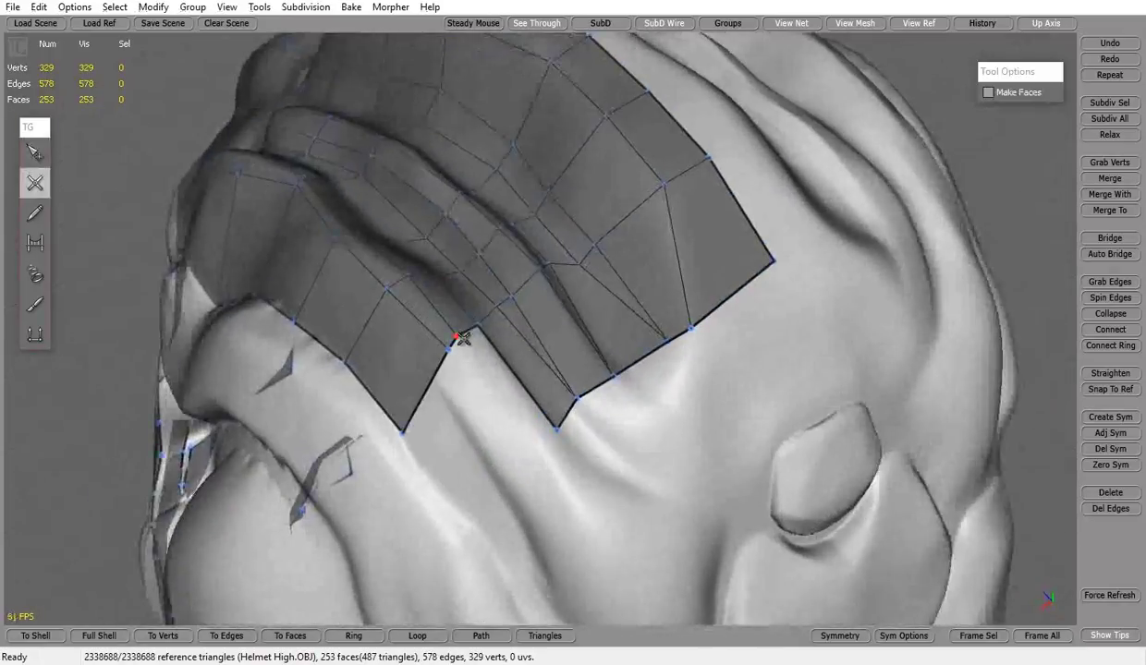
{"action": "left_click", "coordinate": [35, 152]}
{"action": "left_click", "coordinate": [426, 379]}
{"action": "middle_click_drag", "start_coordinate": [427, 379], "coordinate": [340, 322]}
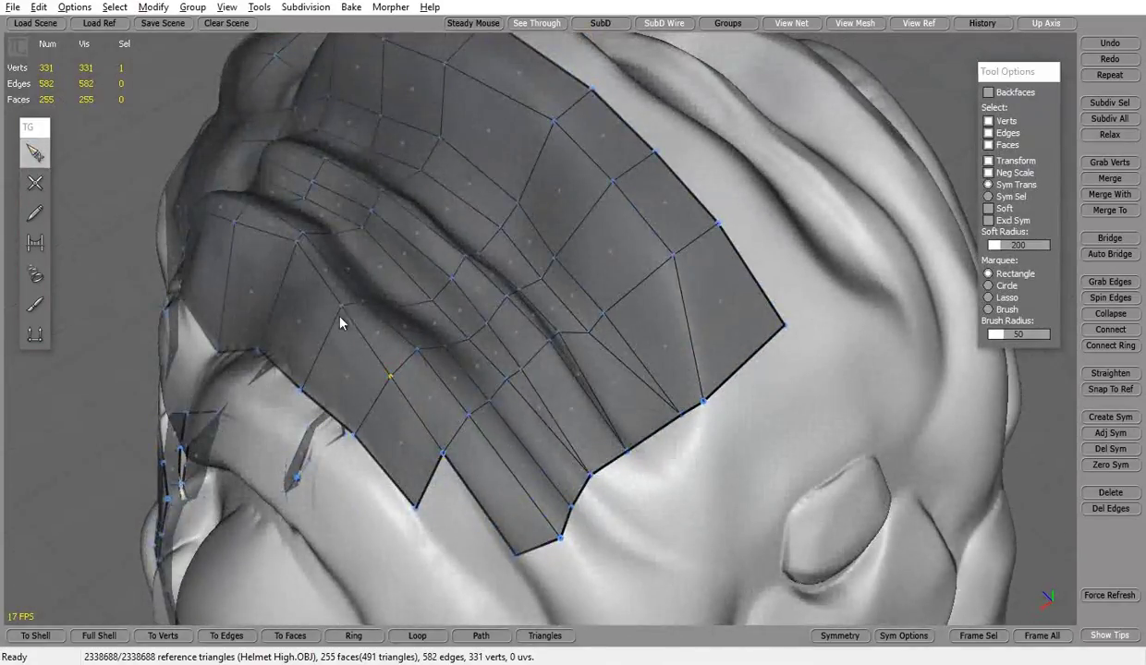
{"action": "middle_click_drag", "start_coordinate": [522, 572], "coordinate": [416, 415]}
{"action": "left_click", "coordinate": [35, 183]}
{"action": "left_click", "coordinate": [685, 392]}
Extend the brow's quad strip with new vertices, closing faces at the strip's end.
{"action": "middle_click_drag", "start_coordinate": [686, 392], "coordinate": [545, 347]}
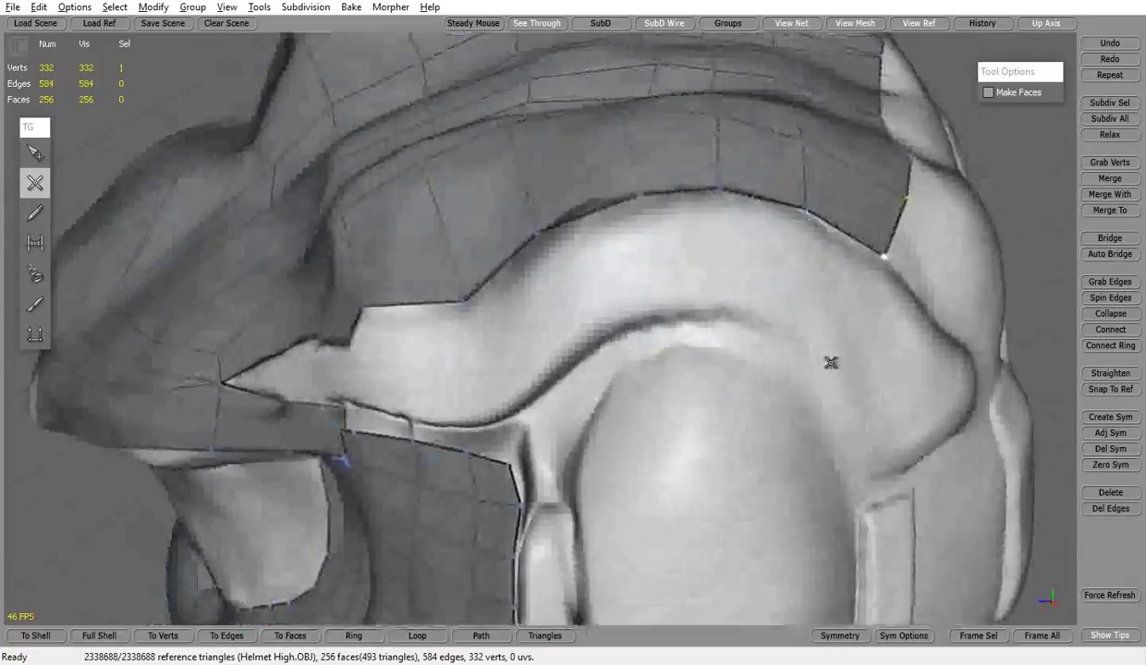
{"action": "middle_click_drag", "start_coordinate": [609, 315], "coordinate": [512, 340]}
{"action": "left_click", "coordinate": [512, 340]}
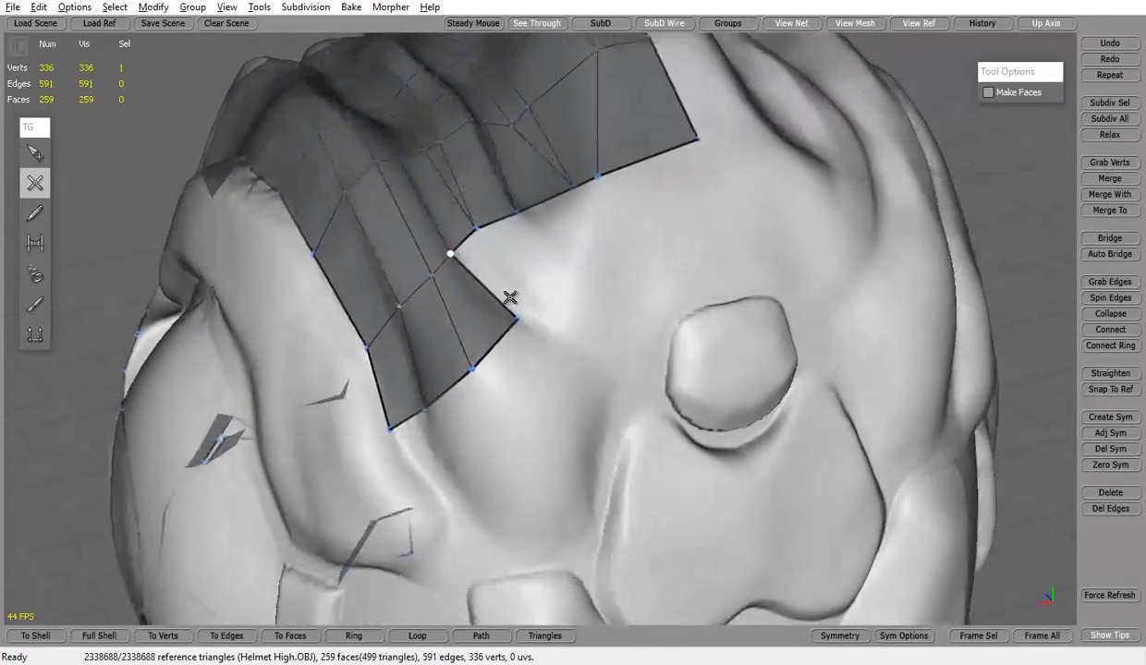
{"action": "middle_click_drag", "start_coordinate": [509, 297], "coordinate": [462, 253]}
{"action": "left_click", "coordinate": [461, 253]}
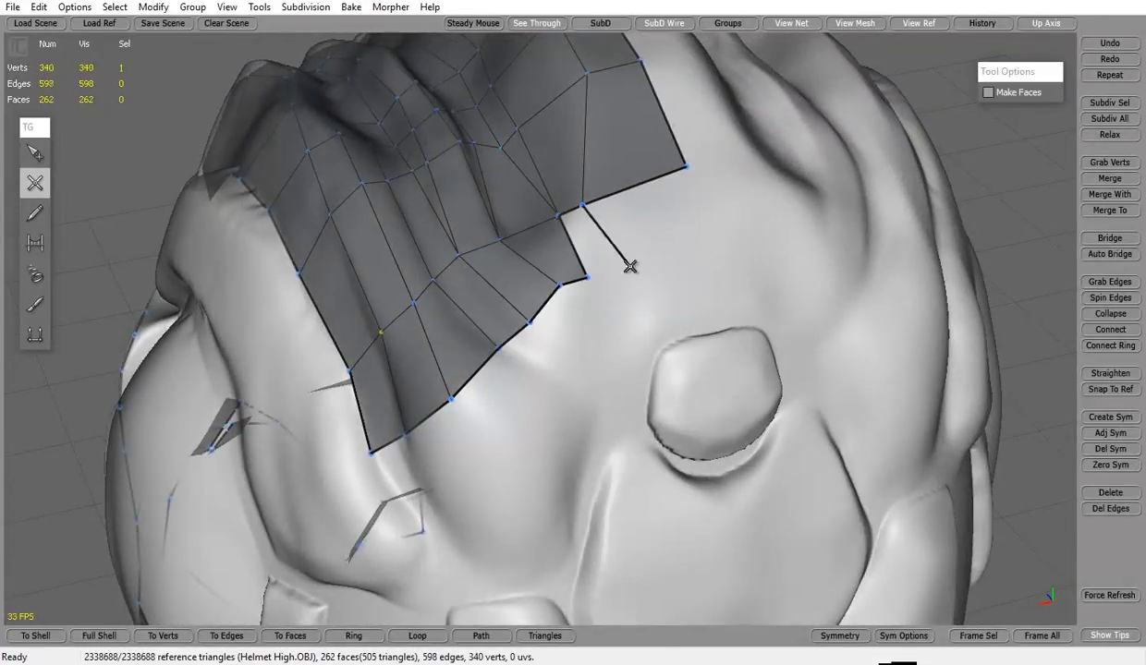
{"action": "left_click", "coordinate": [713, 200]}
{"action": "mouse_move", "coordinate": [713, 200]}
{"action": "middle_mouse_down"}
{"action": "mouse_move", "coordinate": [628, 136]}
{"action": "mouse_move", "coordinate": [509, 340]}
{"action": "middle_mouse_up"}
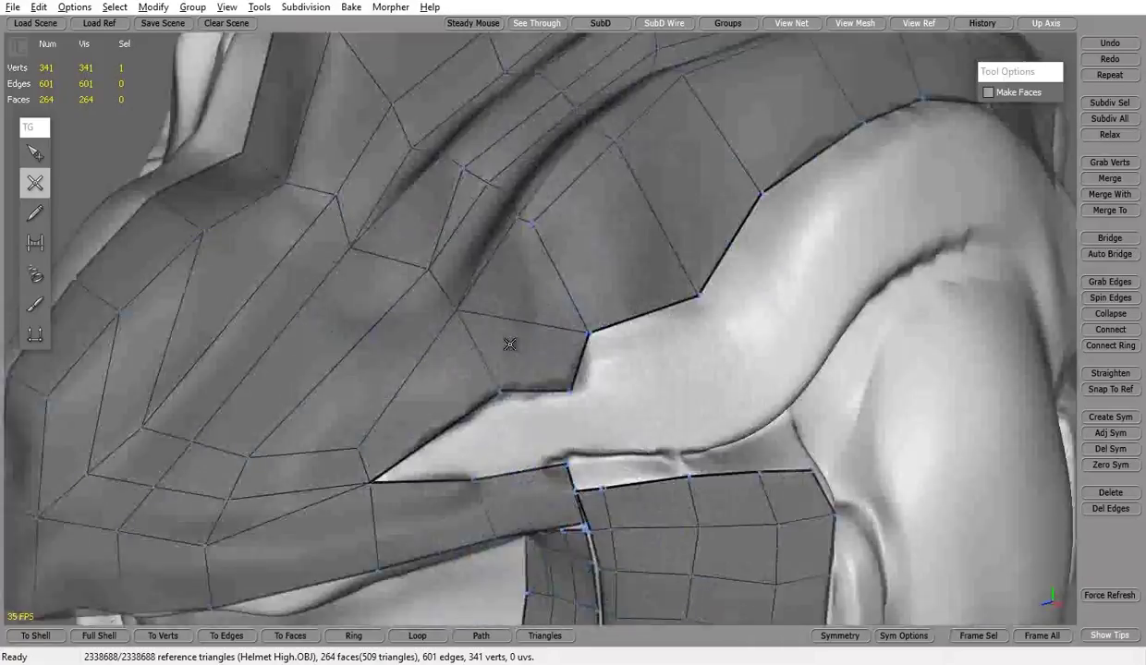
Check the helmet's side and top, selecting an edge along the side.
{"action": "left_click", "coordinate": [29, 159]}
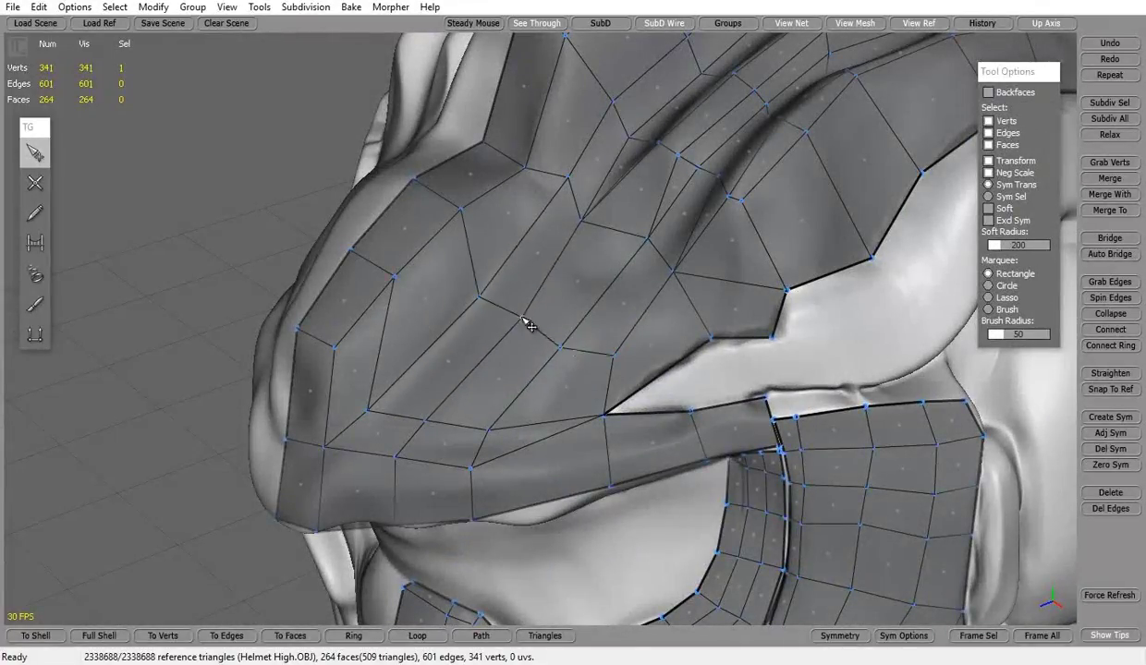
{"action": "mouse_move", "coordinate": [619, 359]}
{"action": "middle_mouse_down"}
{"action": "mouse_move", "coordinate": [578, 396]}
{"action": "mouse_move", "coordinate": [524, 389]}
{"action": "mouse_move", "coordinate": [596, 458]}
{"action": "mouse_move", "coordinate": [543, 293]}
{"action": "mouse_move", "coordinate": [591, 299]}
{"action": "mouse_move", "coordinate": [565, 473]}
{"action": "middle_mouse_up"}
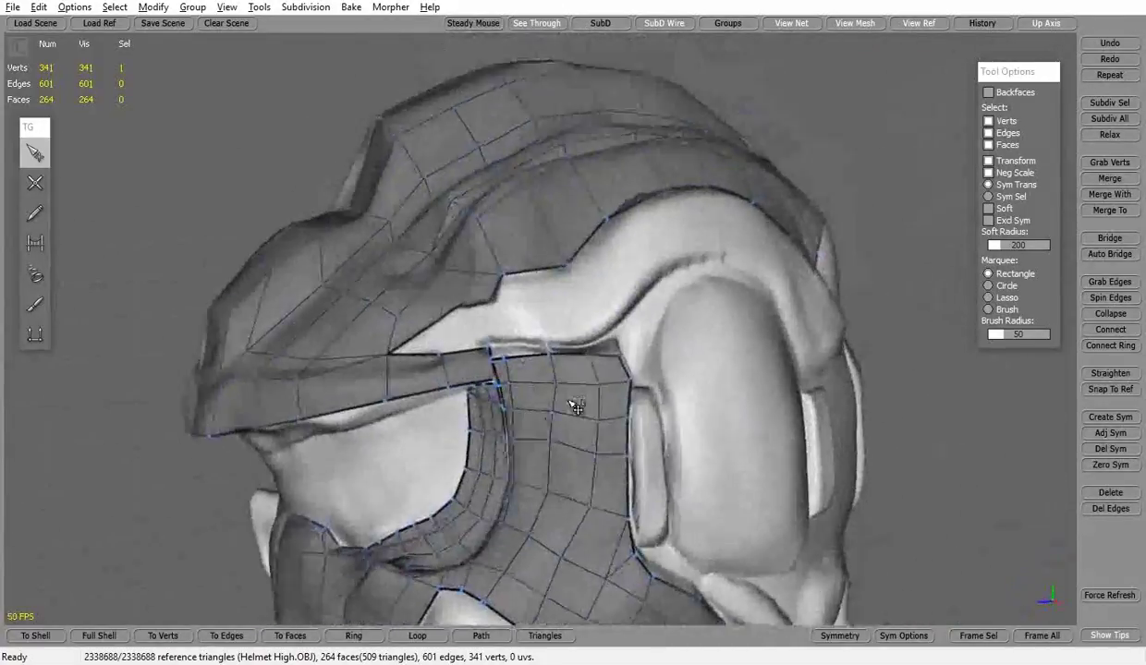
{"action": "left_click", "coordinate": [328, 409]}
{"action": "mouse_move", "coordinate": [378, 550]}
{"action": "middle_mouse_down"}
{"action": "mouse_move", "coordinate": [537, 366]}
{"action": "mouse_move", "coordinate": [626, 340]}
{"action": "mouse_move", "coordinate": [475, 334]}
{"action": "mouse_move", "coordinate": [450, 376]}
{"action": "mouse_move", "coordinate": [568, 350]}
{"action": "mouse_move", "coordinate": [550, 371]}
{"action": "mouse_move", "coordinate": [511, 358]}
{"action": "middle_mouse_up"}
{"action": "key", "text": "e"}
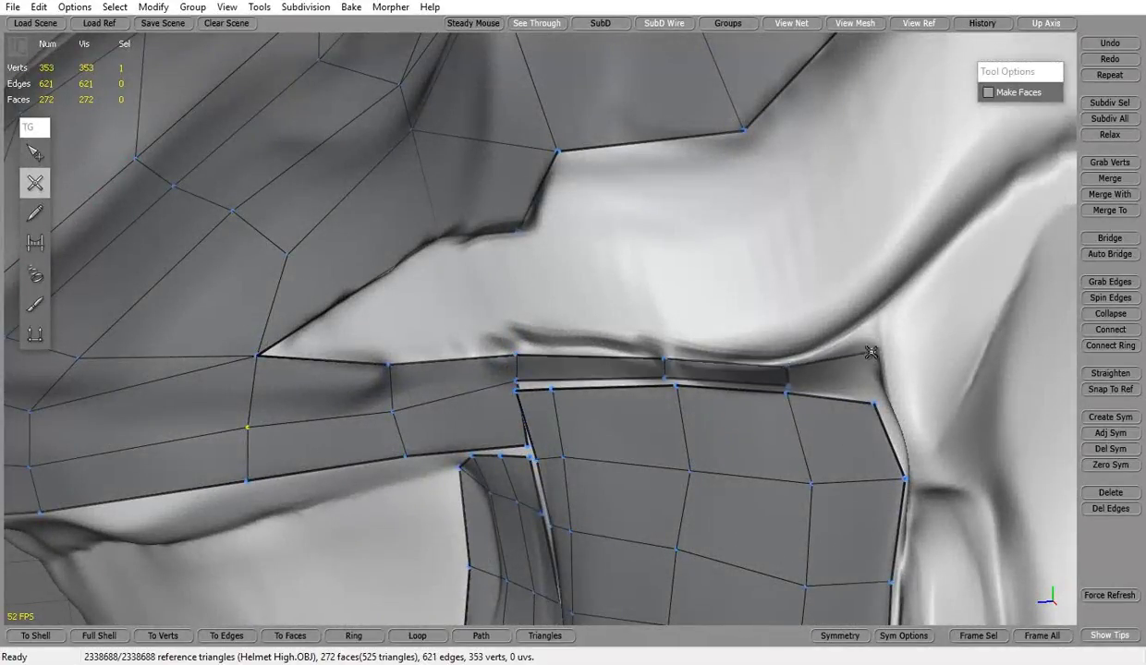
{"action": "mouse_move", "coordinate": [928, 372]}
{"action": "middle_mouse_down"}
{"action": "mouse_move", "coordinate": [606, 343]}
{"action": "mouse_move", "coordinate": [554, 304]}
{"action": "middle_mouse_up"}
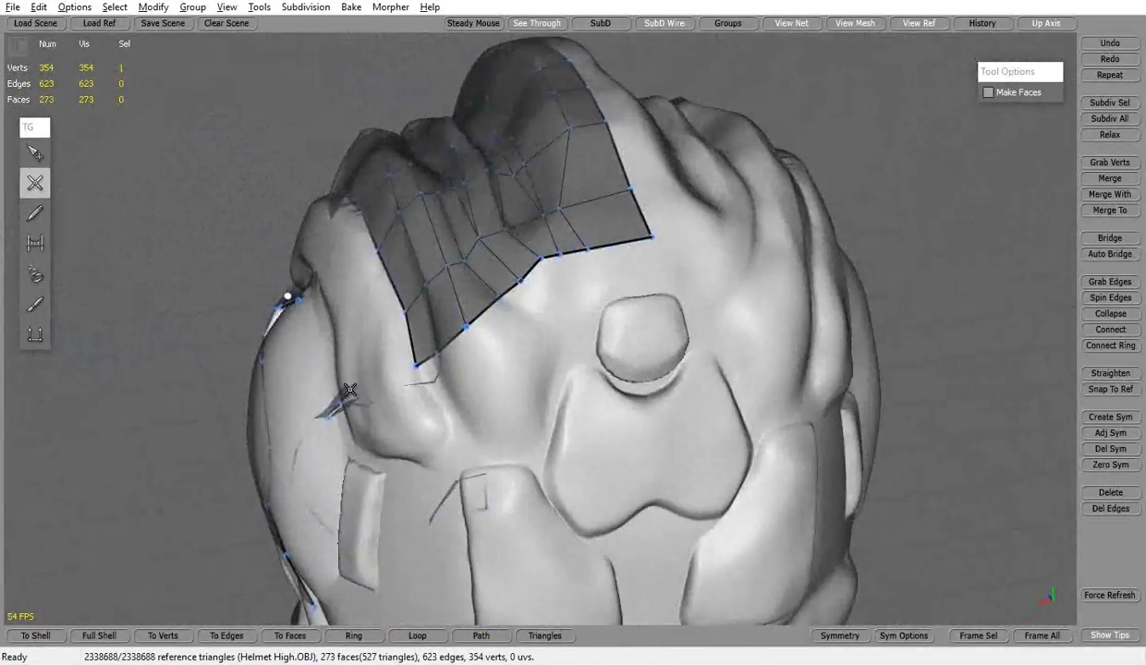
{"action": "left_click", "coordinate": [35, 153]}
{"action": "middle_click_drag", "start_coordinate": [518, 370], "coordinate": [554, 349]}
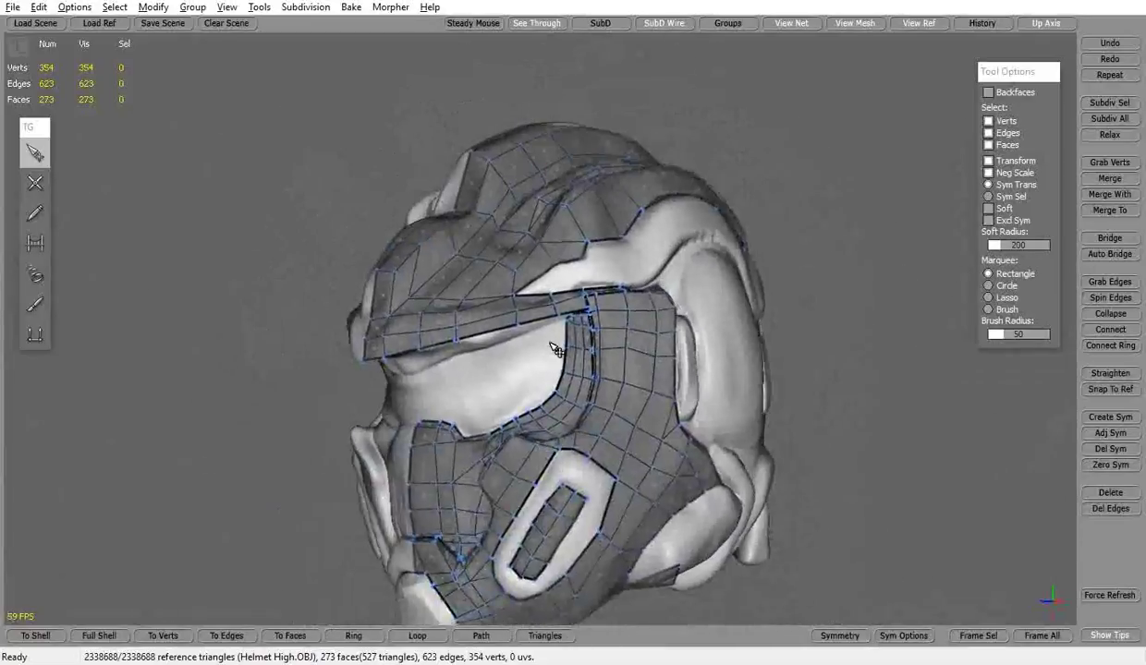
Delete the cheek and lower mask shells, leaving only the 120-face brow patch.
{"action": "double_click", "coordinate": [394, 553]}
{"action": "left_click", "coordinate": [97, 639]}
{"action": "key", "text": "Delete"}
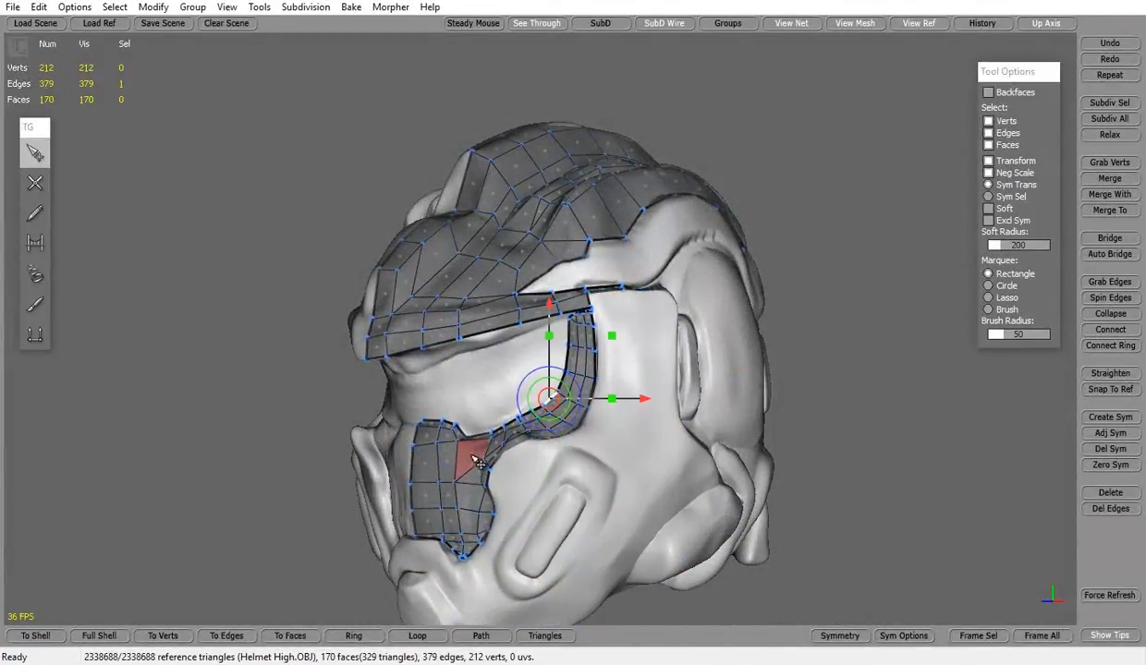
{"action": "double_click", "coordinate": [474, 459]}
{"action": "key", "text": "Delete"}
{"action": "middle_click_drag", "start_coordinate": [474, 459], "coordinate": [555, 435]}
{"action": "scroll", "coordinate": [557, 442], "scroll_direction": "up", "scroll_amount": 5}
{"action": "mouse_move", "coordinate": [619, 351]}
{"action": "middle_mouse_down"}
{"action": "mouse_move", "coordinate": [757, 310]}
{"action": "mouse_move", "coordinate": [730, 360]}
{"action": "mouse_move", "coordinate": [772, 435]}
{"action": "mouse_move", "coordinate": [434, 340]}
{"action": "mouse_move", "coordinate": [734, 309]}
{"action": "mouse_move", "coordinate": [626, 380]}
{"action": "mouse_move", "coordinate": [616, 276]}
{"action": "middle_mouse_up"}
{"action": "key", "text": "c"}
{"action": "scroll", "coordinate": [723, 371], "scroll_direction": "up", "scroll_amount": 5}
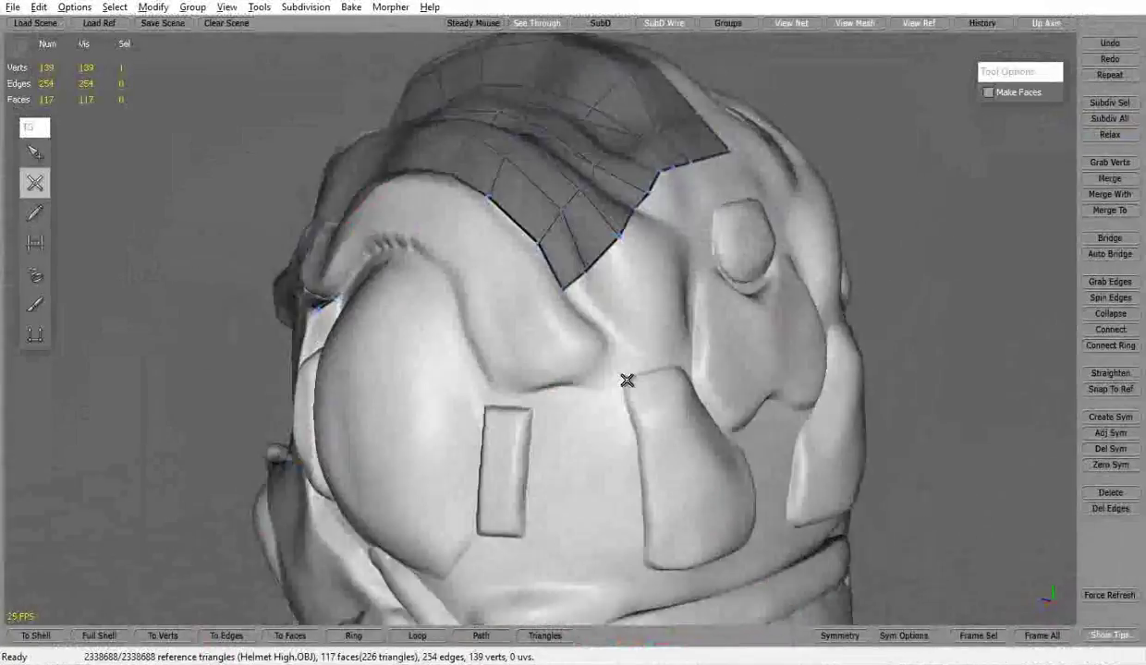
Add a new quad below the brow edge and fill the brow notch with faces.
{"action": "left_click", "coordinate": [624, 334]}
{"action": "left_click", "coordinate": [651, 314]}
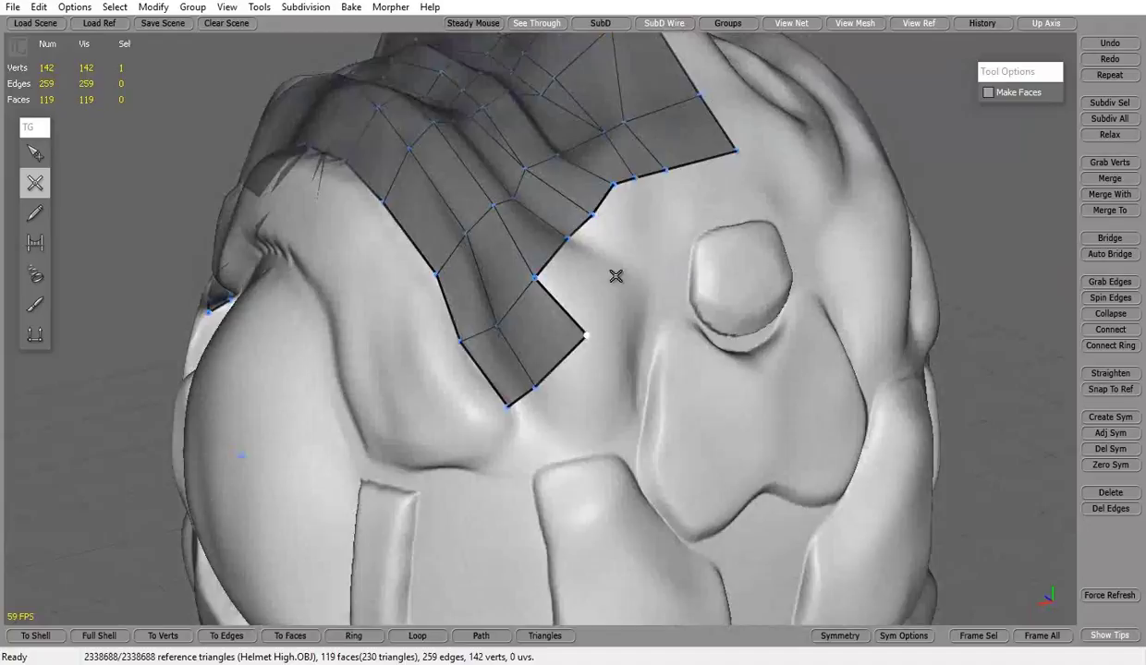
{"action": "left_click", "coordinate": [589, 216]}
{"action": "mouse_move", "coordinate": [589, 216]}
{"action": "middle_mouse_down"}
{"action": "mouse_move", "coordinate": [593, 330]}
{"action": "mouse_move", "coordinate": [500, 300]}
{"action": "middle_mouse_up"}
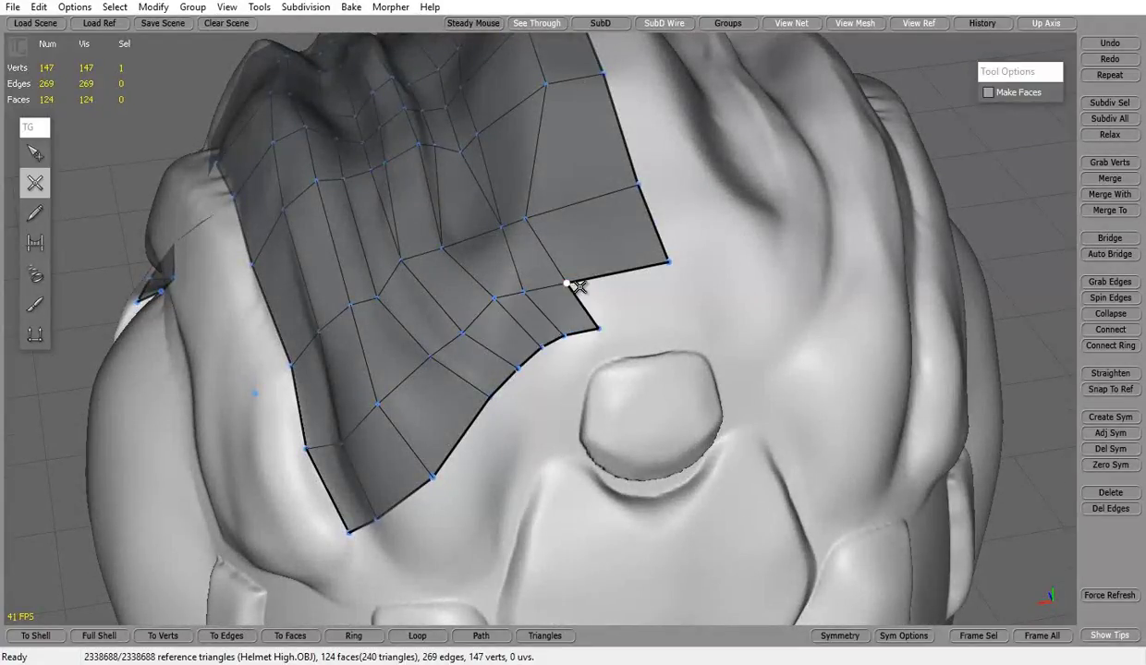
{"action": "left_click", "coordinate": [658, 324]}
{"action": "mouse_move", "coordinate": [658, 323]}
{"action": "middle_mouse_down"}
{"action": "mouse_move", "coordinate": [636, 352]}
{"action": "mouse_move", "coordinate": [691, 399]}
{"action": "middle_mouse_up"}
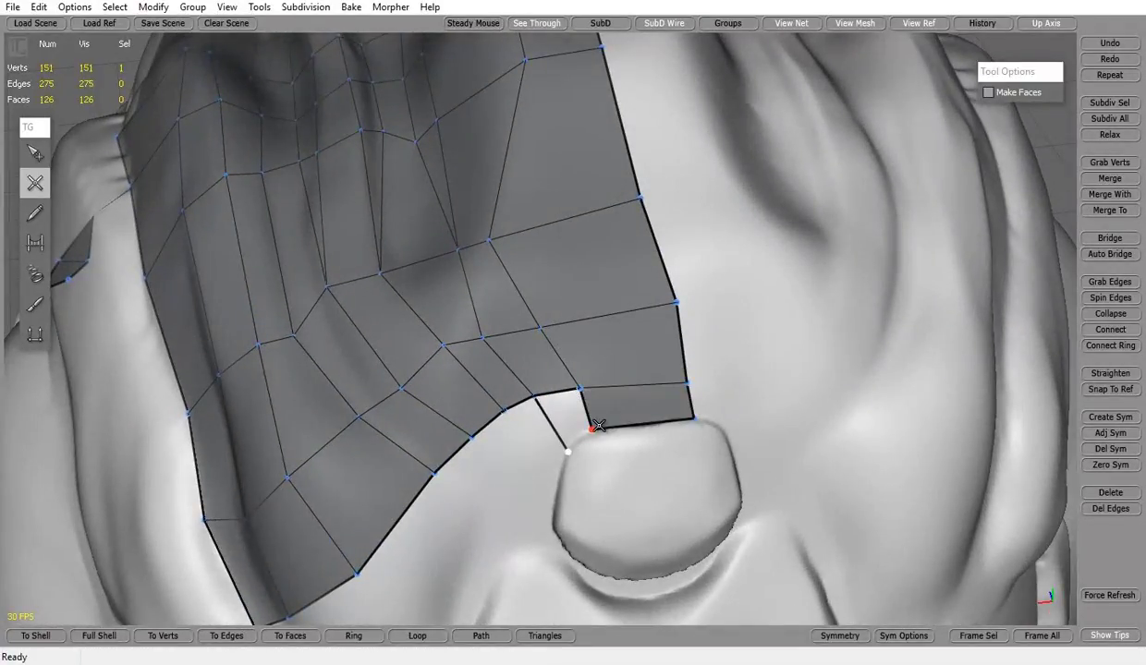
{"action": "left_click", "coordinate": [509, 540]}
{"action": "middle_click_drag", "start_coordinate": [509, 540], "coordinate": [563, 409]}
Extend the patch's lower edge with new vertices and several new faces.
{"action": "key", "text": "q"}
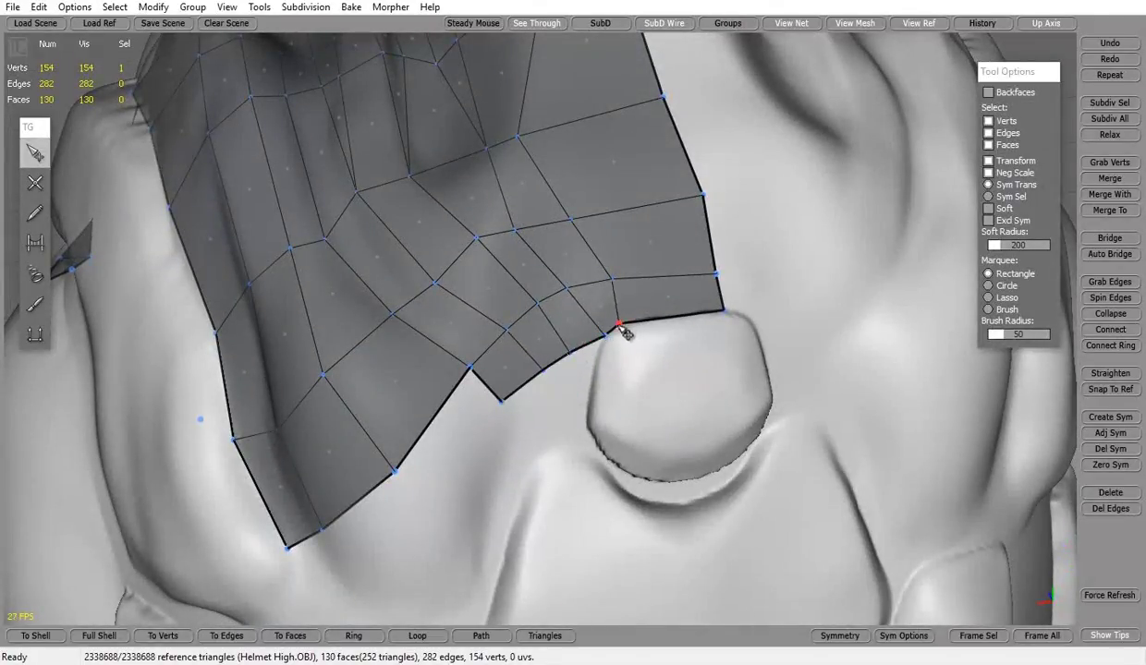
{"action": "middle_click_drag", "start_coordinate": [625, 334], "coordinate": [665, 304]}
{"action": "left_click", "coordinate": [35, 183]}
{"action": "left_click", "coordinate": [565, 391]}
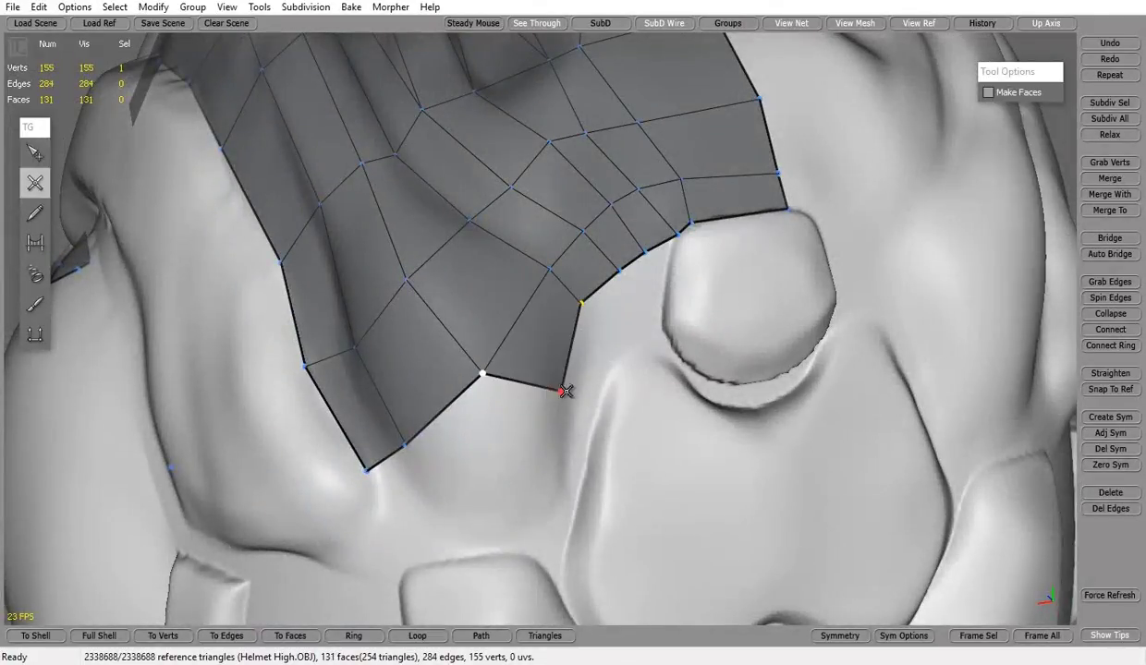
{"action": "left_click", "coordinate": [515, 517]}
{"action": "mouse_move", "coordinate": [515, 517]}
{"action": "middle_mouse_down"}
{"action": "mouse_move", "coordinate": [586, 401]}
{"action": "mouse_move", "coordinate": [578, 390]}
{"action": "mouse_move", "coordinate": [652, 374]}
{"action": "middle_mouse_up"}
{"action": "key", "text": "q"}
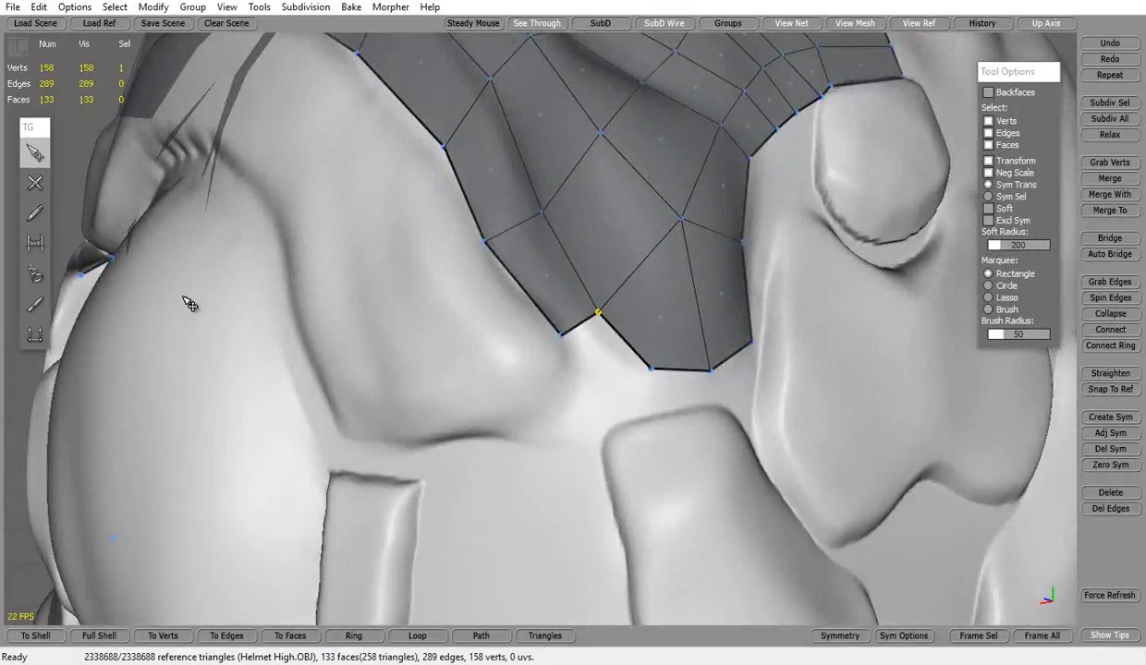
{"action": "key", "text": "w"}
{"action": "left_click", "coordinate": [573, 364]}
{"action": "mouse_move", "coordinate": [573, 364]}
{"action": "middle_mouse_down"}
{"action": "mouse_move", "coordinate": [593, 366]}
{"action": "mouse_move", "coordinate": [596, 465]}
{"action": "mouse_move", "coordinate": [432, 472]}
{"action": "mouse_move", "coordinate": [631, 401]}
{"action": "middle_mouse_up"}
{"action": "scroll", "coordinate": [582, 504], "scroll_direction": "up", "scroll_amount": 3}
Build another quad off the patch border, tweaking vertex positions around it.
{"action": "key", "text": "q"}
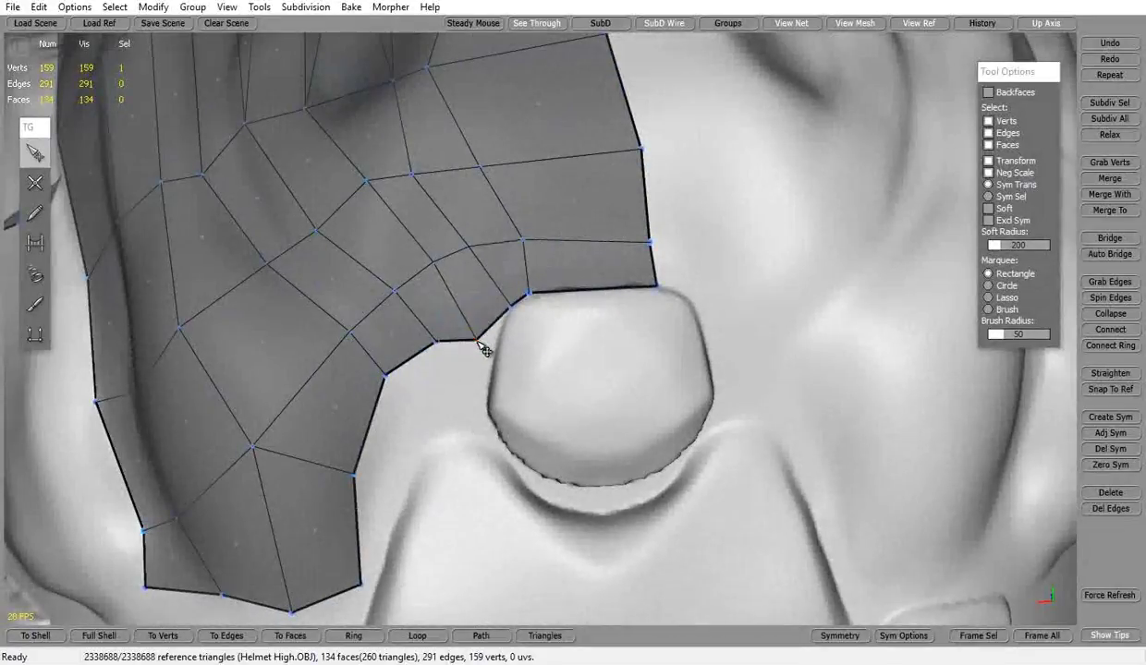
{"action": "scroll", "coordinate": [729, 336], "scroll_direction": "down", "scroll_amount": 2}
{"action": "mouse_move", "coordinate": [729, 336]}
{"action": "middle_mouse_down"}
{"action": "mouse_move", "coordinate": [667, 333]}
{"action": "mouse_move", "coordinate": [613, 414]}
{"action": "mouse_move", "coordinate": [557, 383]}
{"action": "middle_mouse_up"}
{"action": "key", "text": "w"}
{"action": "left_click", "coordinate": [557, 383]}
{"action": "left_click", "coordinate": [557, 385]}
{"action": "left_click", "coordinate": [626, 360]}
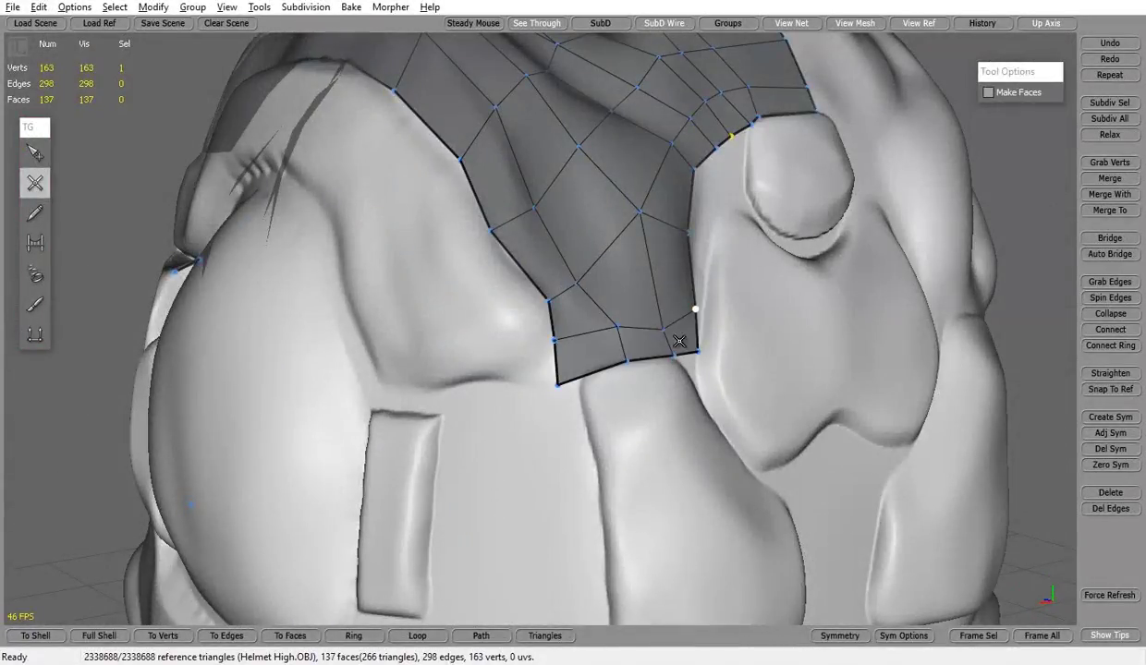
{"action": "middle_click_drag", "start_coordinate": [679, 341], "coordinate": [540, 421]}
{"action": "key", "text": "q"}
{"action": "key", "text": "w"}
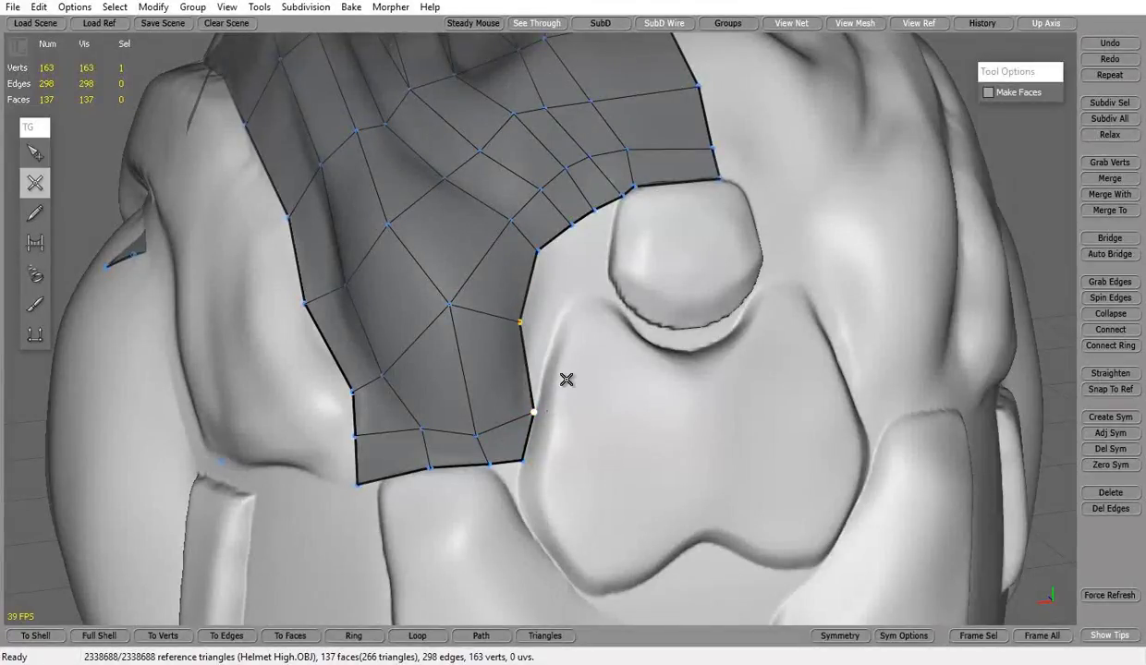
Add quads beside the round bump and fill the hole next to it, reaching 143 faces.
{"action": "left_click", "coordinate": [533, 320]}
{"action": "mouse_move", "coordinate": [533, 320]}
{"action": "middle_mouse_down"}
{"action": "mouse_move", "coordinate": [560, 325]}
{"action": "mouse_move", "coordinate": [550, 320]}
{"action": "middle_mouse_up"}
{"action": "left_click", "coordinate": [566, 349]}
{"action": "scroll", "coordinate": [566, 349], "scroll_direction": "up", "scroll_amount": 3}
{"action": "left_click", "coordinate": [528, 315]}
{"action": "left_click", "coordinate": [527, 304]}
{"action": "key", "text": "q"}
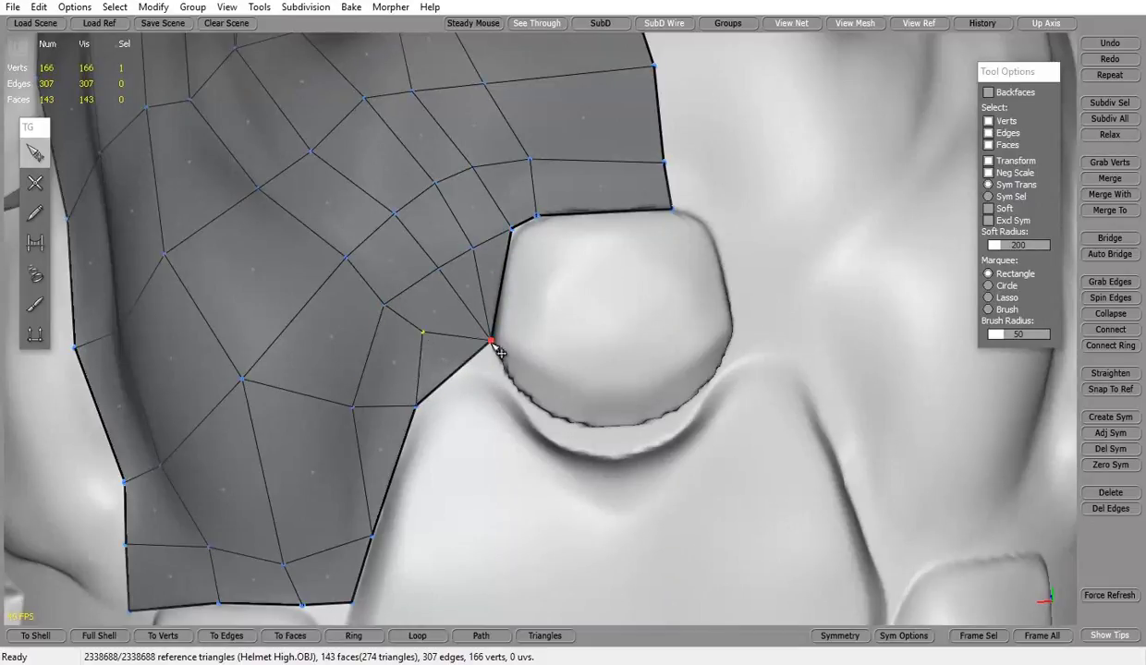
{"action": "key", "text": "w"}
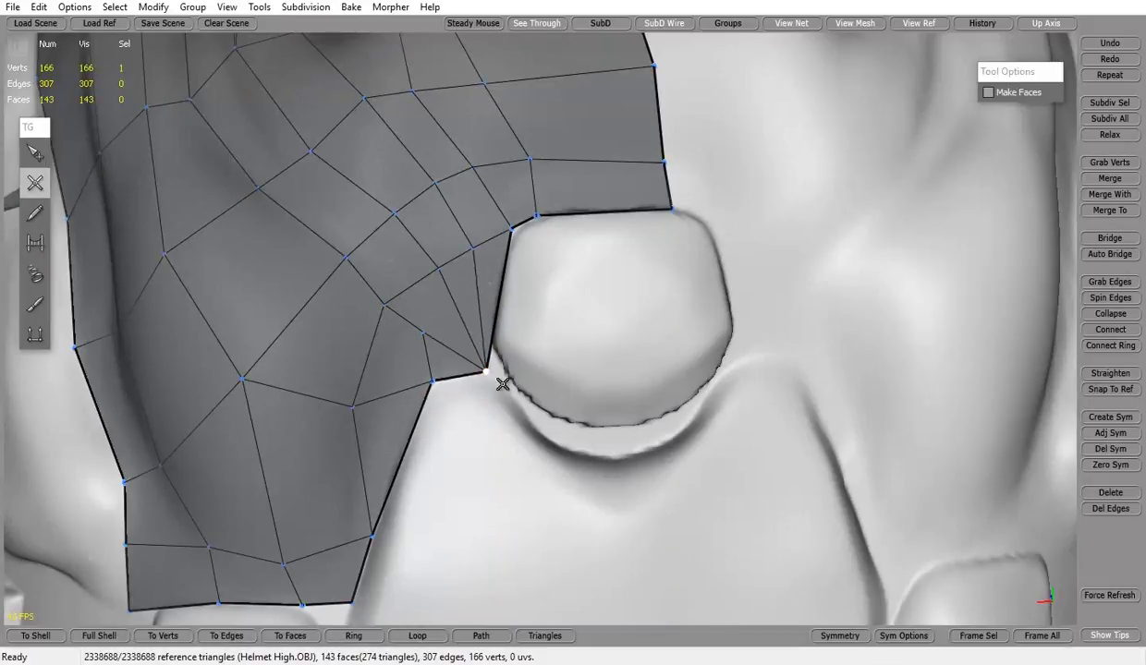
{"action": "left_click", "coordinate": [501, 383]}
{"action": "middle_click_drag", "start_coordinate": [502, 384], "coordinate": [492, 350]}
Split the faces beside the cap, move the new vertex against its edge and fill the gap.
{"action": "key", "text": "q"}
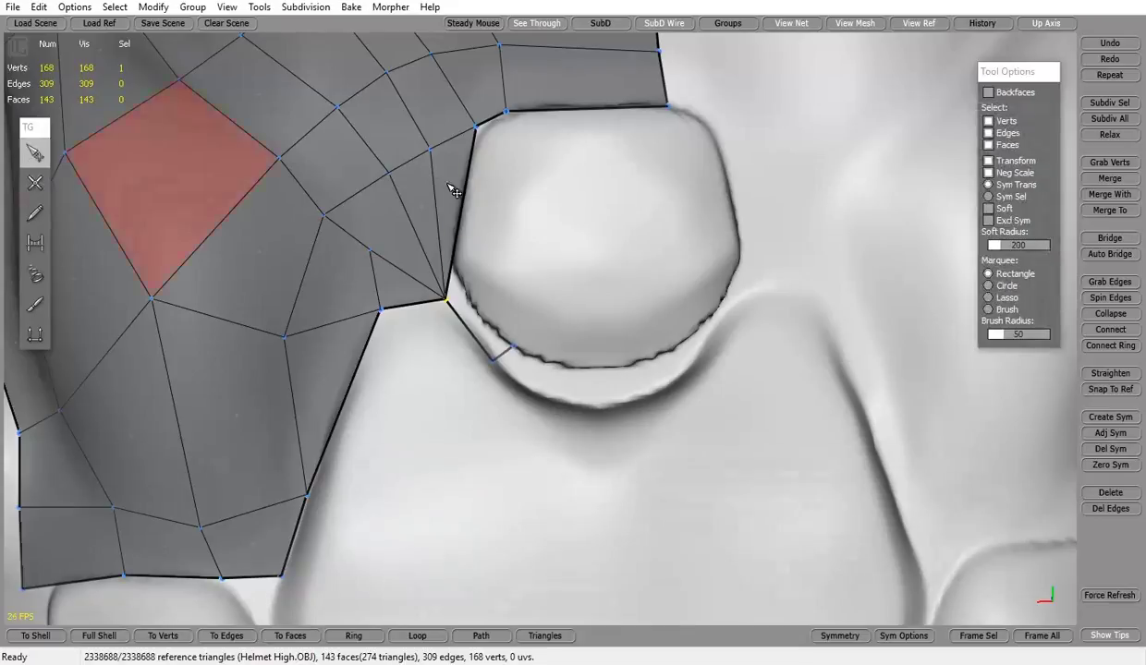
{"action": "left_click", "coordinate": [1110, 330]}
{"action": "key", "text": "w"}
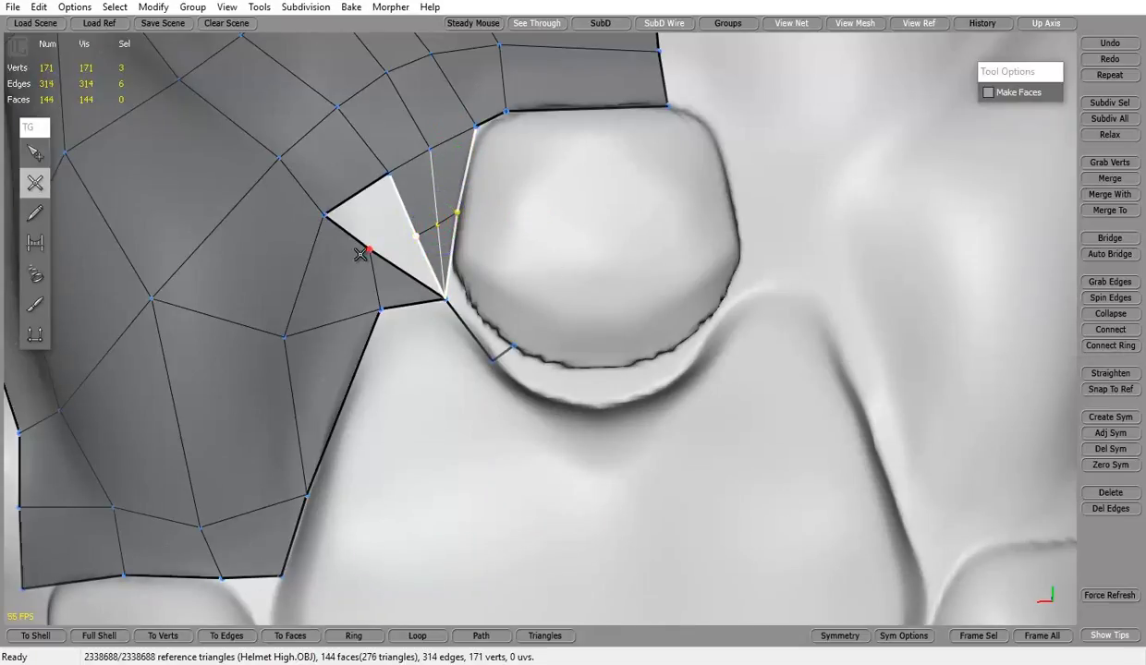
{"action": "key", "text": "q"}
{"action": "left_click_drag", "start_coordinate": [358, 253], "coordinate": [403, 241]}
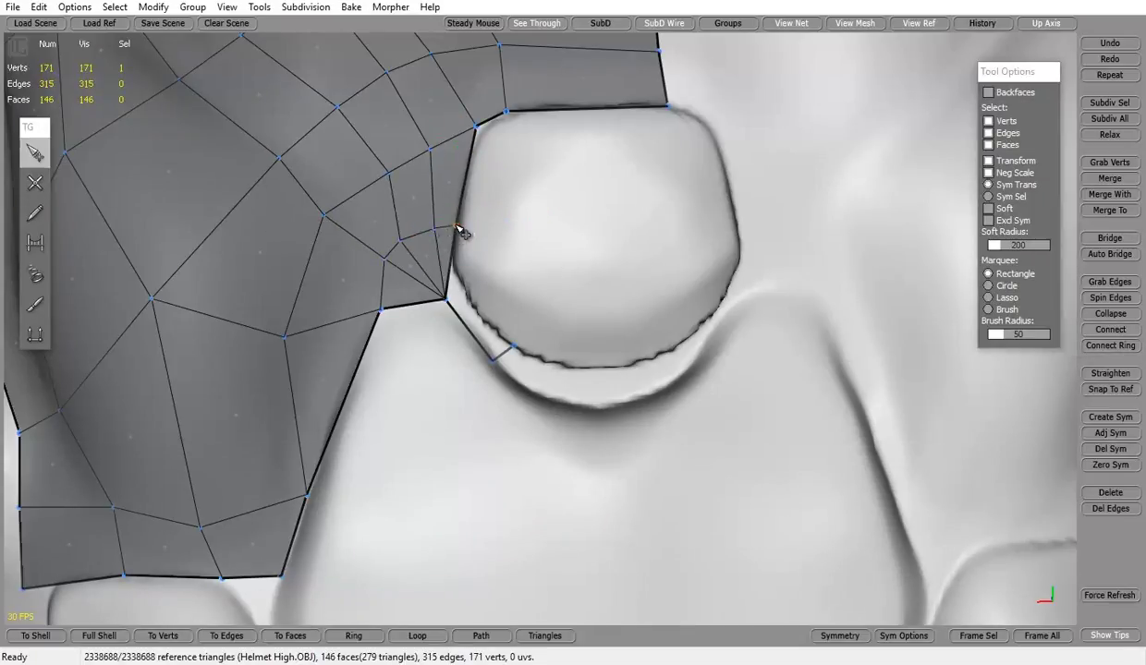
{"action": "key", "text": "w"}
{"action": "left_click", "coordinate": [467, 277]}
{"action": "key", "text": "q"}
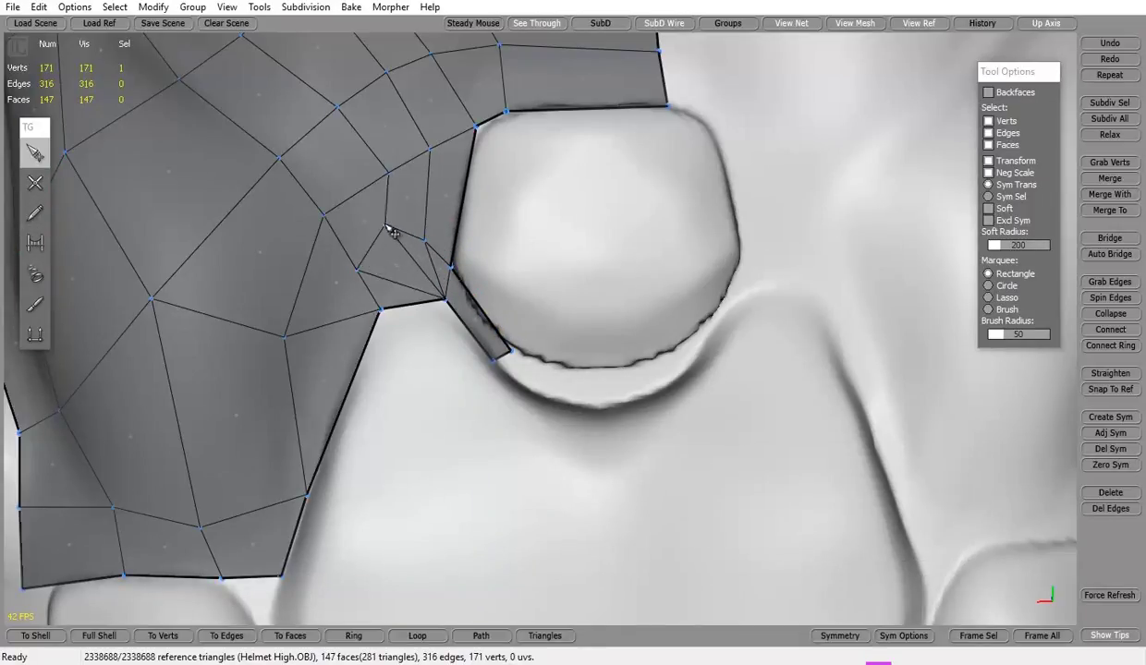
Nudge the lower vertex onto the cap's rim.
{"action": "scroll", "coordinate": [613, 317], "scroll_direction": "down", "scroll_amount": 3}
{"action": "scroll", "coordinate": [677, 325], "scroll_direction": "up", "scroll_amount": 3}
{"action": "scroll", "coordinate": [672, 335], "scroll_direction": "down", "scroll_amount": 3}
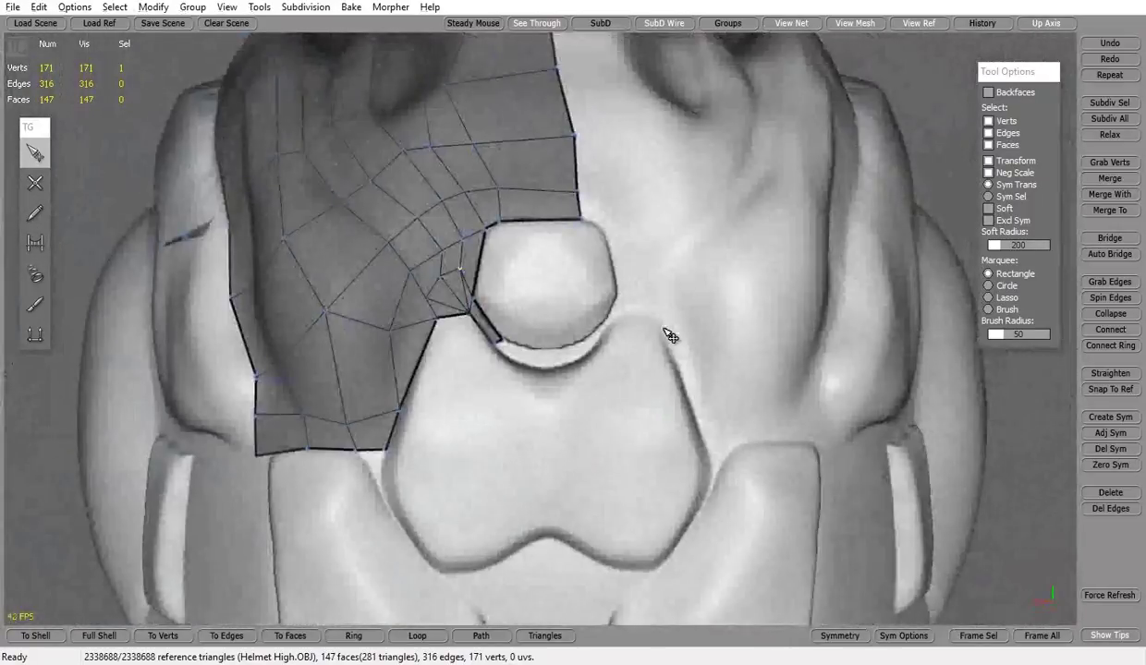
{"action": "scroll", "coordinate": [422, 266], "scroll_direction": "up", "scroll_amount": 3}
{"action": "key", "text": "w"}
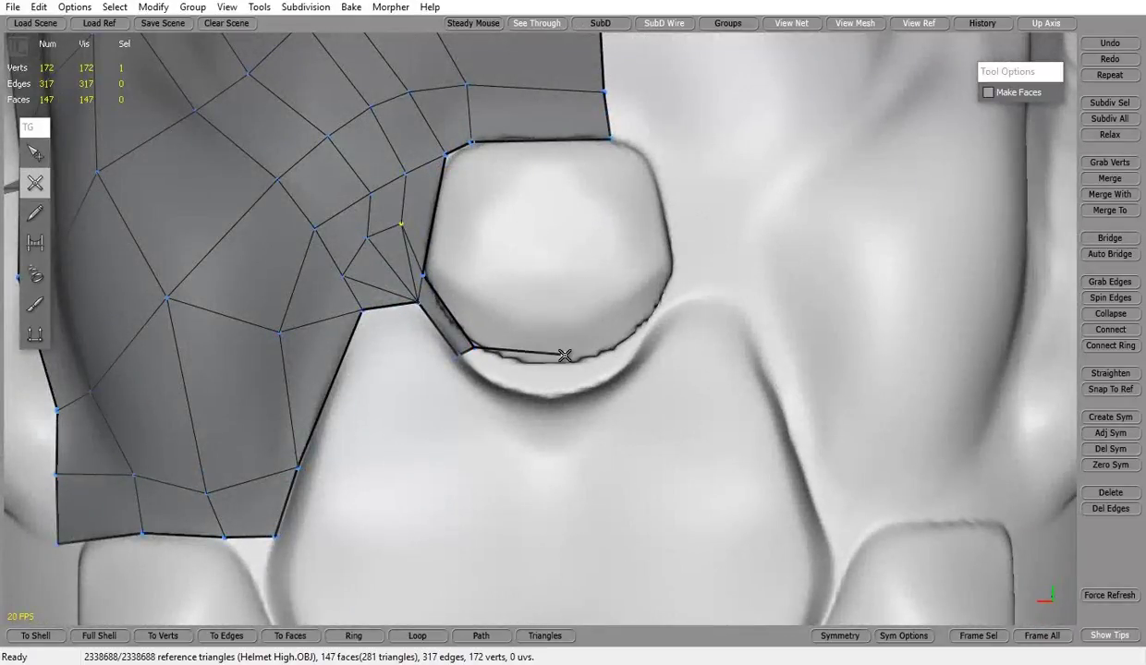
{"action": "key", "text": "q"}
{"action": "left_click_drag", "start_coordinate": [557, 392], "coordinate": [548, 401]}
{"action": "scroll", "coordinate": [592, 333], "scroll_direction": "down", "scroll_amount": 3}
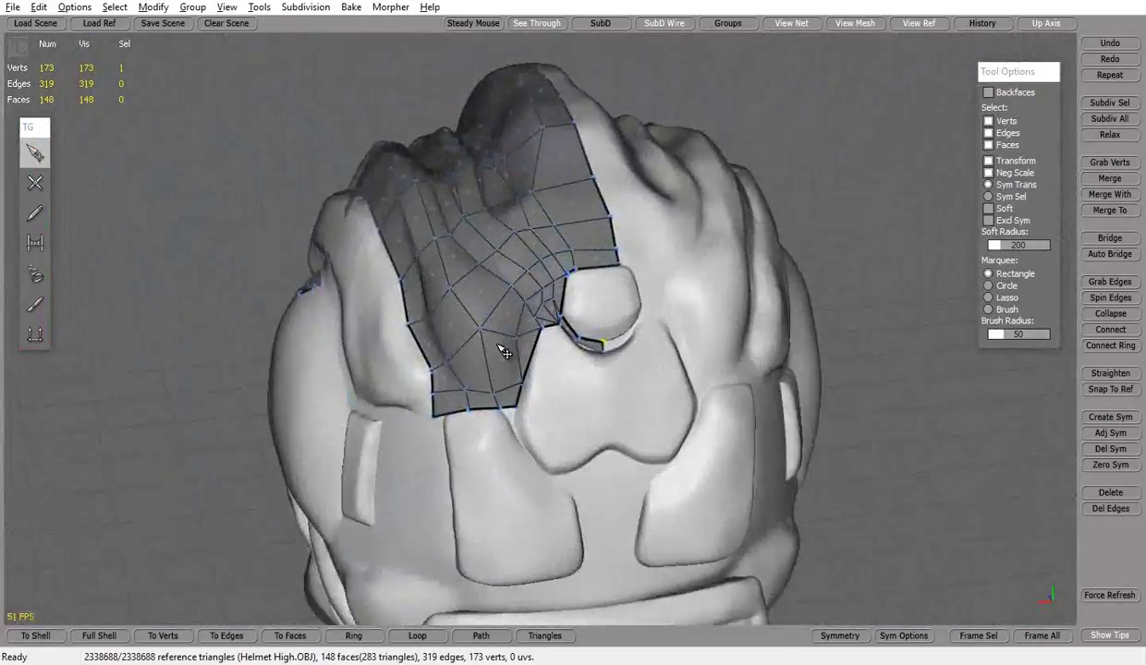
{"action": "scroll", "coordinate": [591, 333], "scroll_direction": "up", "scroll_amount": 4}
{"action": "key", "text": "w"}
Click quads around the cap's rim and close the ring, giving 156 faces.
{"action": "left_click", "coordinate": [524, 356]}
{"action": "left_click", "coordinate": [478, 300]}
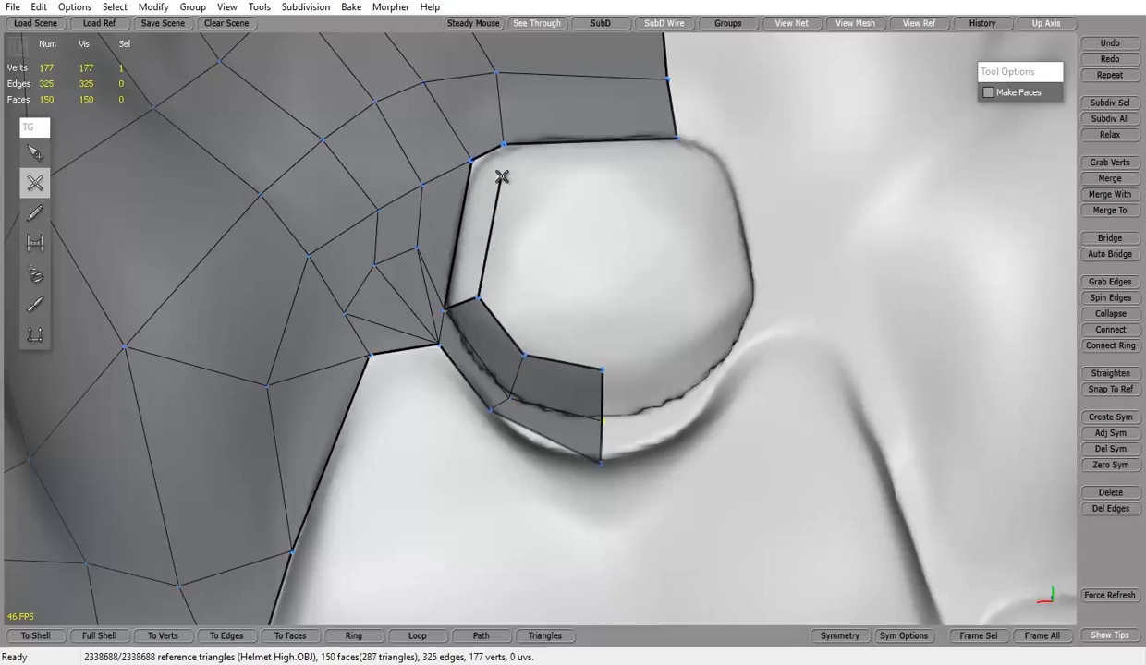
{"action": "left_click", "coordinate": [499, 174]}
{"action": "left_click", "coordinate": [674, 161]}
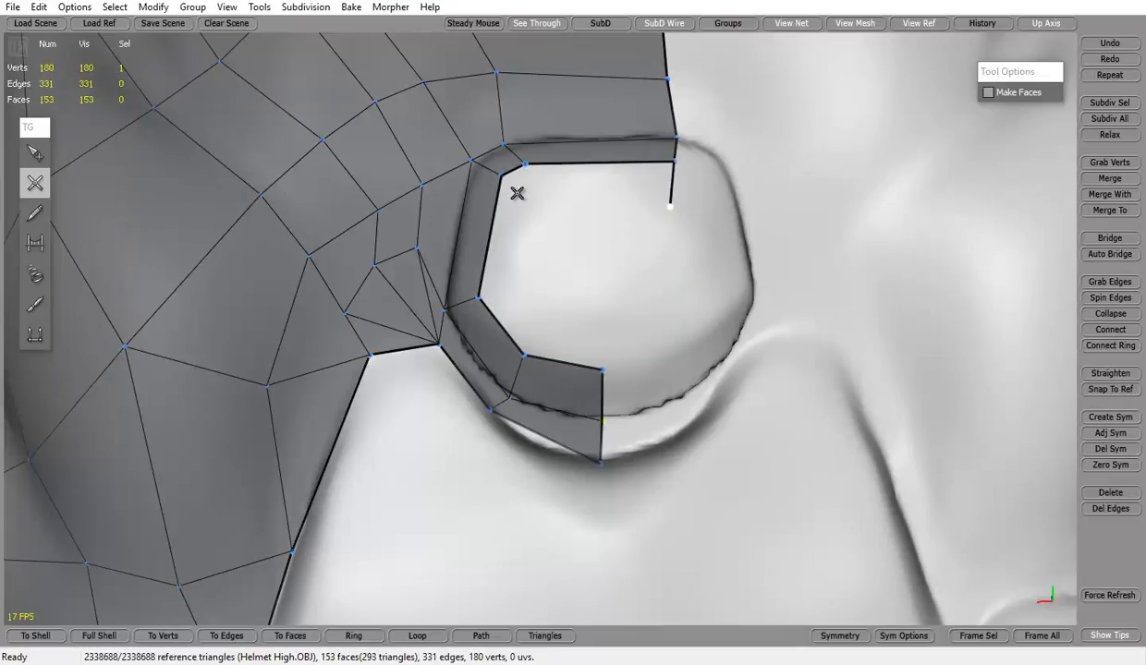
{"action": "left_click", "coordinate": [665, 282]}
{"action": "left_click", "coordinate": [601, 364]}
{"action": "scroll", "coordinate": [601, 363], "scroll_direction": "down", "scroll_amount": 3}
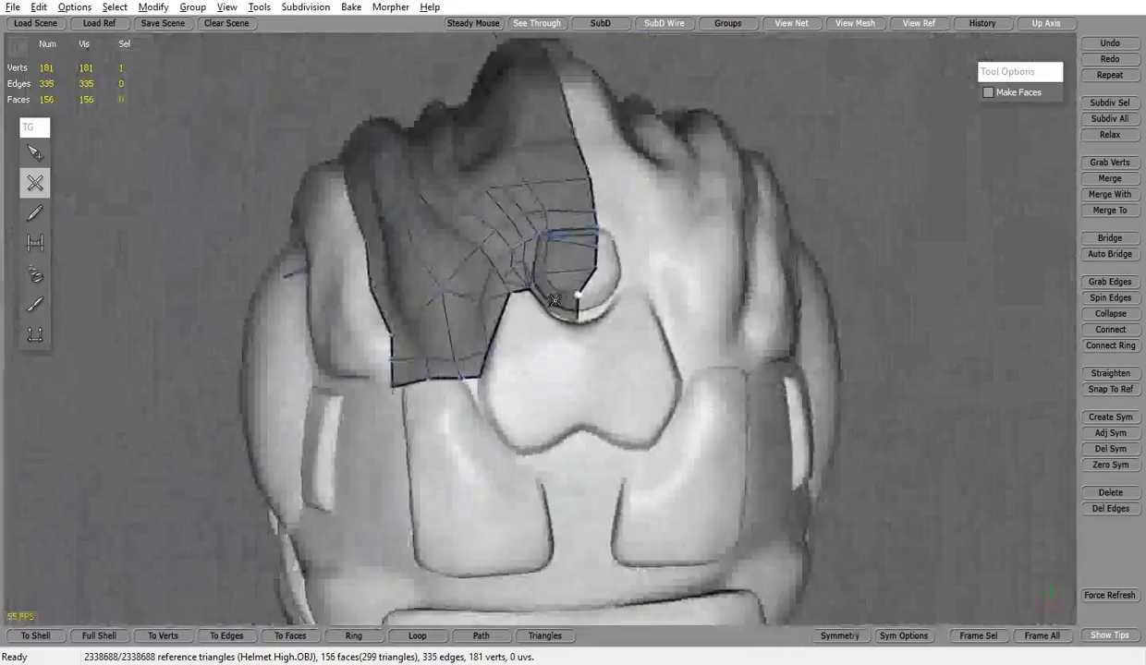
{"action": "middle_click_drag", "start_coordinate": [602, 364], "coordinate": [6, 231]}
Orbit and zoom around the helmet to inspect the new ring from several angles.
{"action": "key", "text": "1"}
{"action": "middle_click_drag", "start_coordinate": [959, 401], "coordinate": [428, 371]}
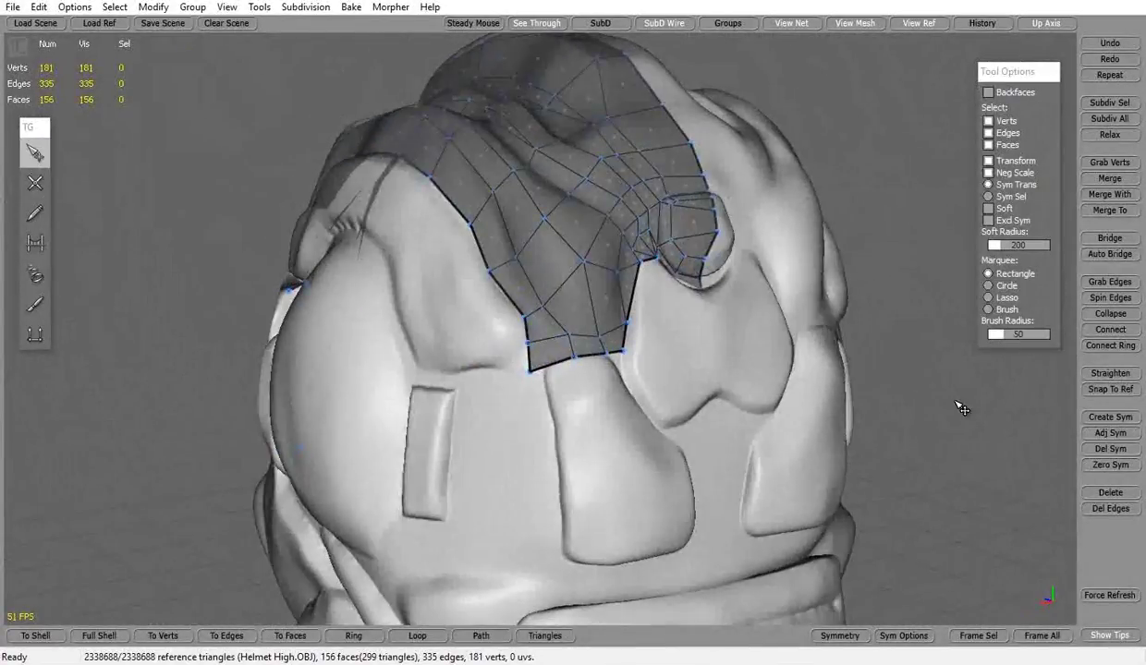
{"action": "scroll", "coordinate": [428, 371], "scroll_direction": "up", "scroll_amount": 3}
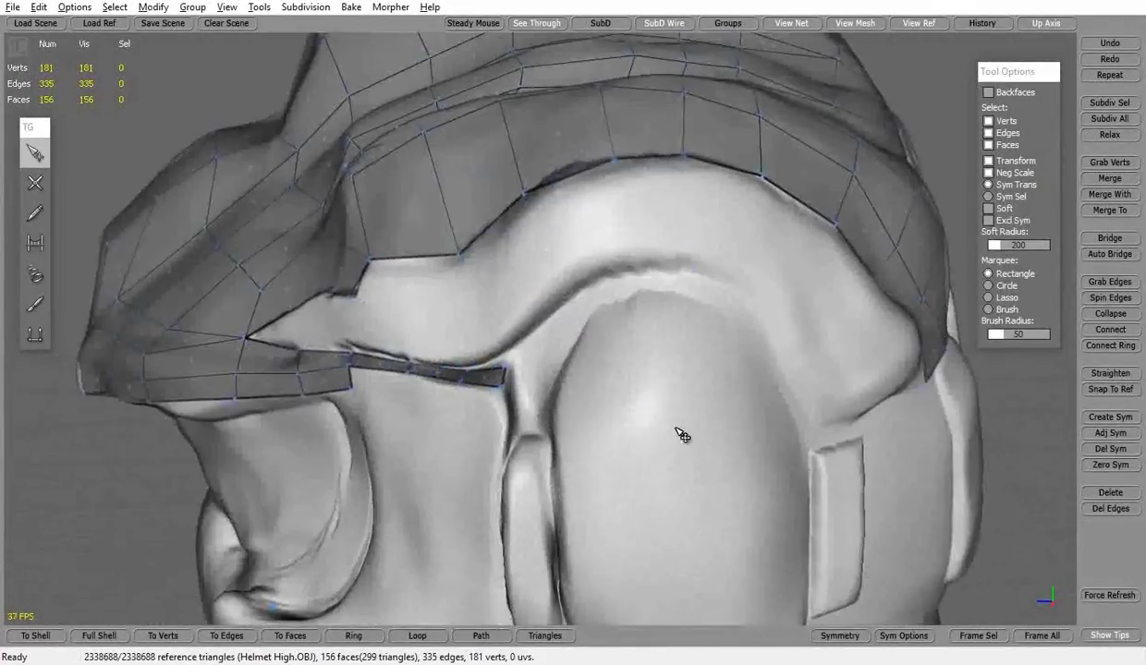
{"action": "scroll", "coordinate": [402, 411], "scroll_direction": "up", "scroll_amount": 3}
{"action": "scroll", "coordinate": [233, 411], "scroll_direction": "down", "scroll_amount": 5}
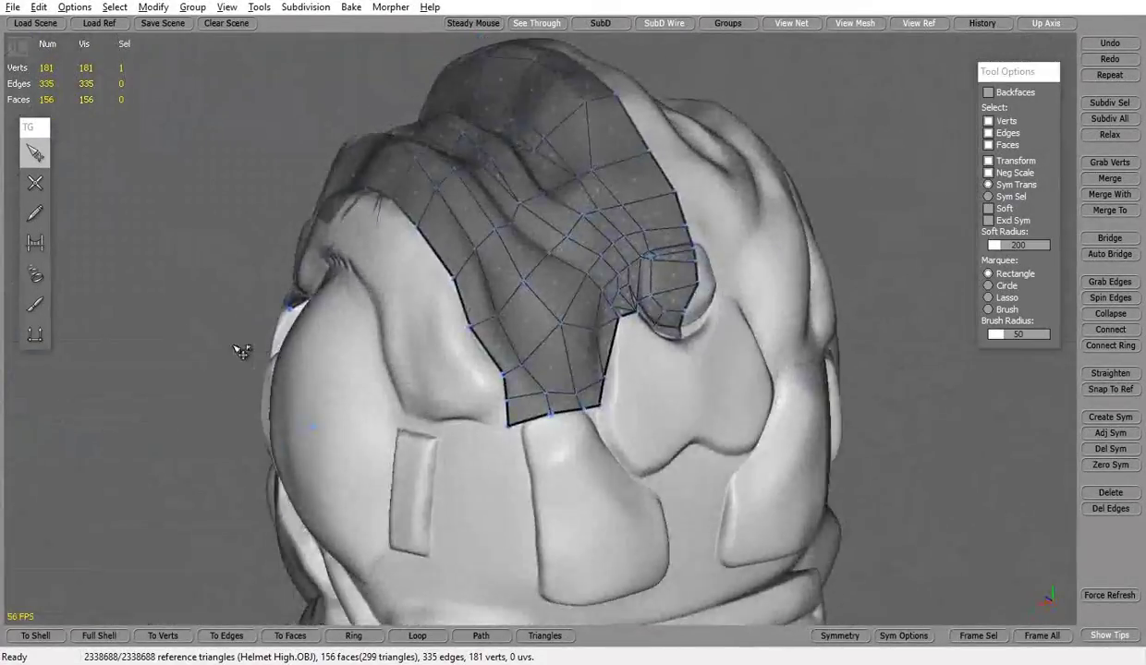
{"action": "middle_click_drag", "start_coordinate": [243, 351], "coordinate": [606, 504]}
{"action": "scroll", "coordinate": [536, 354], "scroll_direction": "up", "scroll_amount": 2}
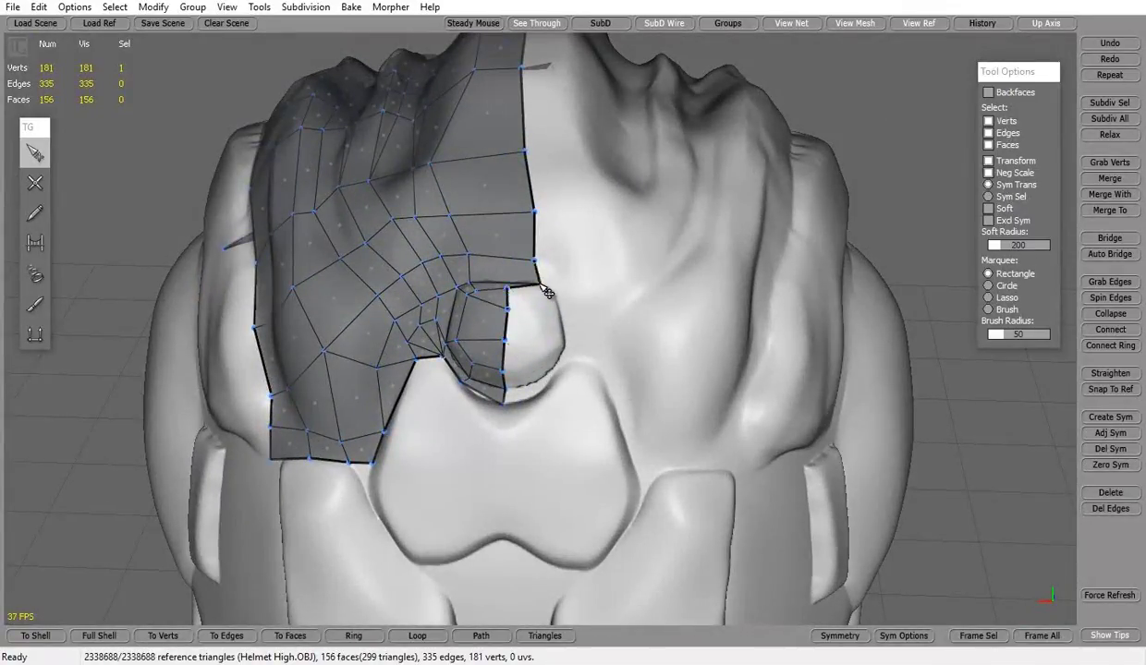
{"action": "mouse_move", "coordinate": [546, 267]}
{"action": "middle_mouse_down"}
{"action": "mouse_move", "coordinate": [506, 453]}
{"action": "mouse_move", "coordinate": [556, 460]}
{"action": "mouse_move", "coordinate": [480, 430]}
{"action": "mouse_move", "coordinate": [592, 485]}
{"action": "middle_mouse_up"}
{"action": "scroll", "coordinate": [591, 485], "scroll_direction": "up", "scroll_amount": 2}
{"action": "scroll", "coordinate": [554, 452], "scroll_direction": "up", "scroll_amount": 2}
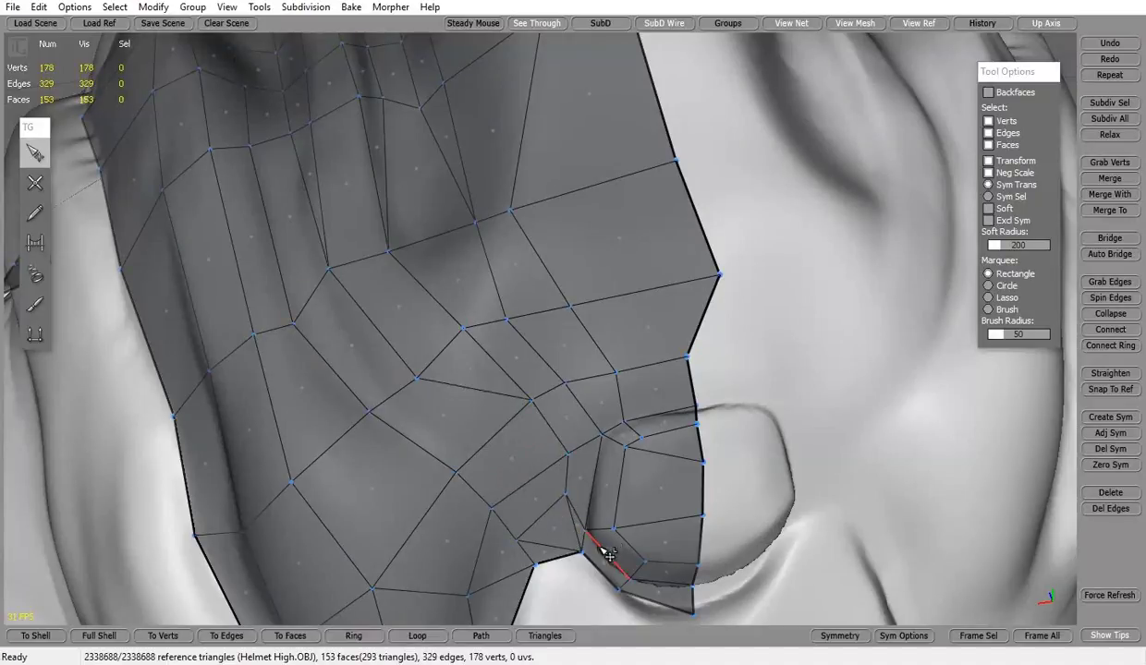
{"action": "scroll", "coordinate": [592, 536], "scroll_direction": "down", "scroll_amount": 2}
Delete the bad face below the cap and select a nearby vertex.
{"action": "key", "text": "x"}
{"action": "left_click", "coordinate": [540, 453]}
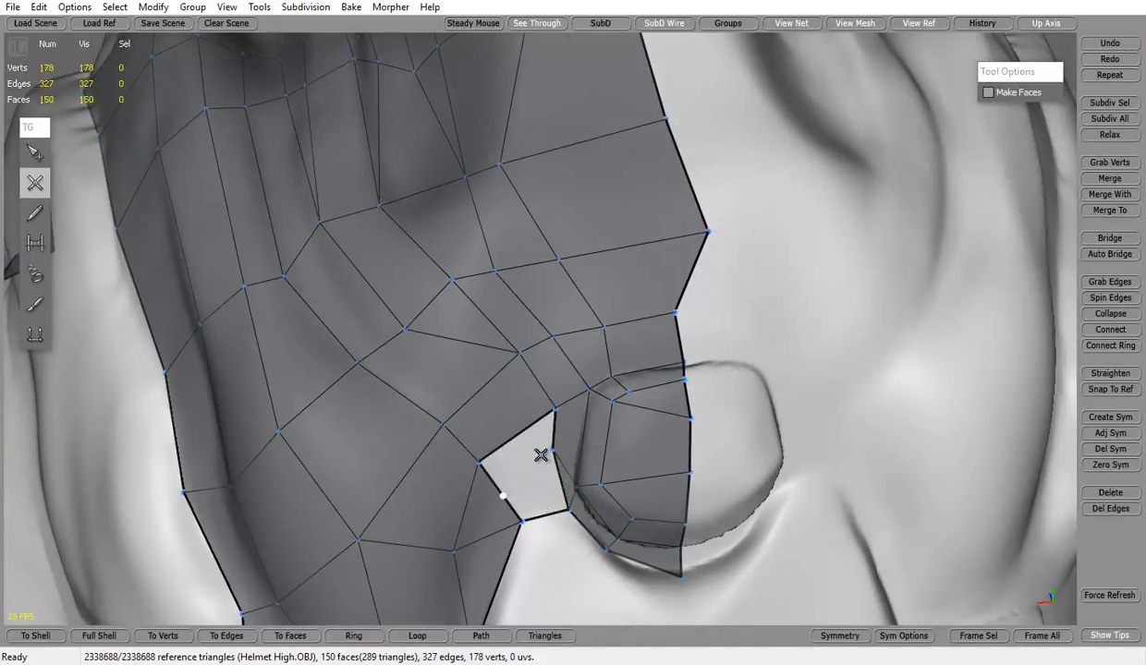
{"action": "middle_click_drag", "start_coordinate": [539, 453], "coordinate": [609, 431]}
{"action": "key", "text": "q"}
{"action": "left_click", "coordinate": [396, 482]}
{"action": "mouse_move", "coordinate": [396, 482]}
{"action": "middle_mouse_down"}
{"action": "mouse_move", "coordinate": [434, 321]}
{"action": "mouse_move", "coordinate": [486, 397]}
{"action": "middle_mouse_up"}
Start the vertical quad strip with a tall new quad below the cap.
{"action": "scroll", "coordinate": [431, 362], "scroll_direction": "up", "scroll_amount": 3}
{"action": "middle_click_drag", "start_coordinate": [380, 355], "coordinate": [478, 393]}
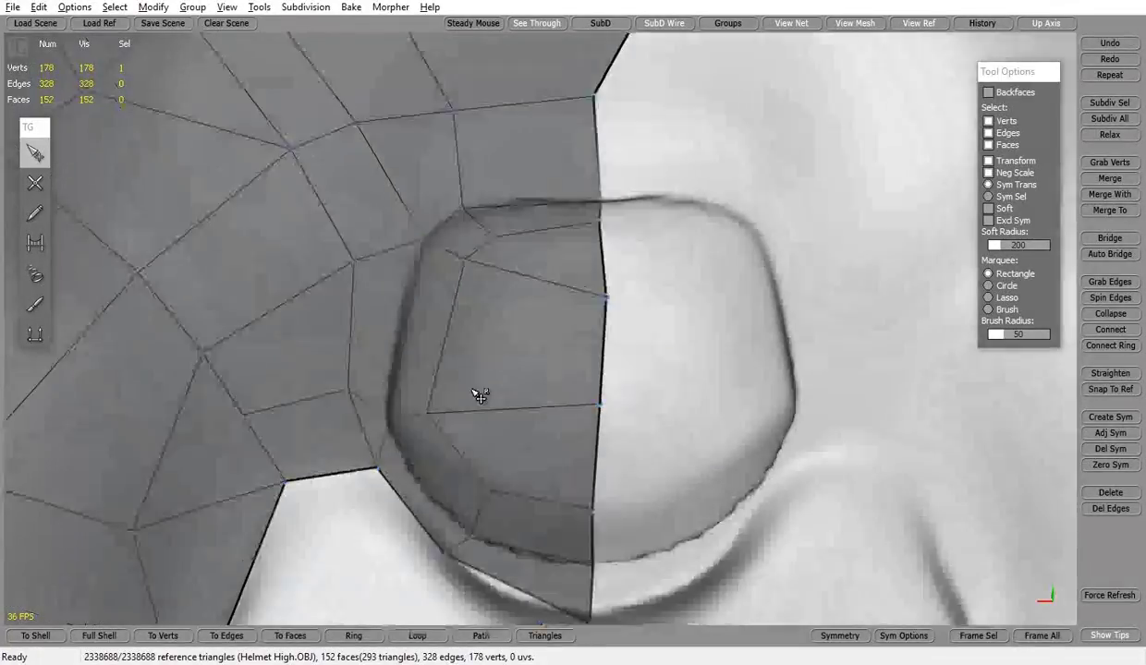
{"action": "scroll", "coordinate": [637, 463], "scroll_direction": "down", "scroll_amount": 3}
{"action": "scroll", "coordinate": [566, 416], "scroll_direction": "down", "scroll_amount": 2}
{"action": "key", "text": "w"}
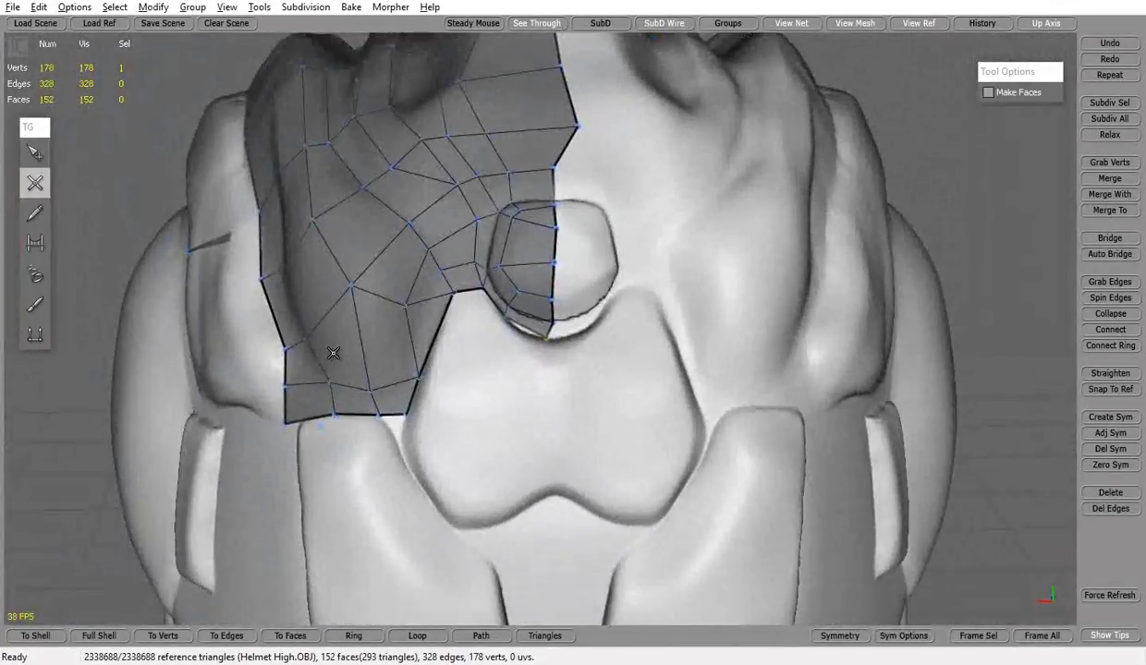
{"action": "left_click", "coordinate": [558, 520]}
Add a quad and a downward strip beside the cap, pulling its bottom vertex up and across.
{"action": "left_click", "coordinate": [499, 317]}
{"action": "scroll", "coordinate": [510, 320], "scroll_direction": "up", "scroll_amount": 1}
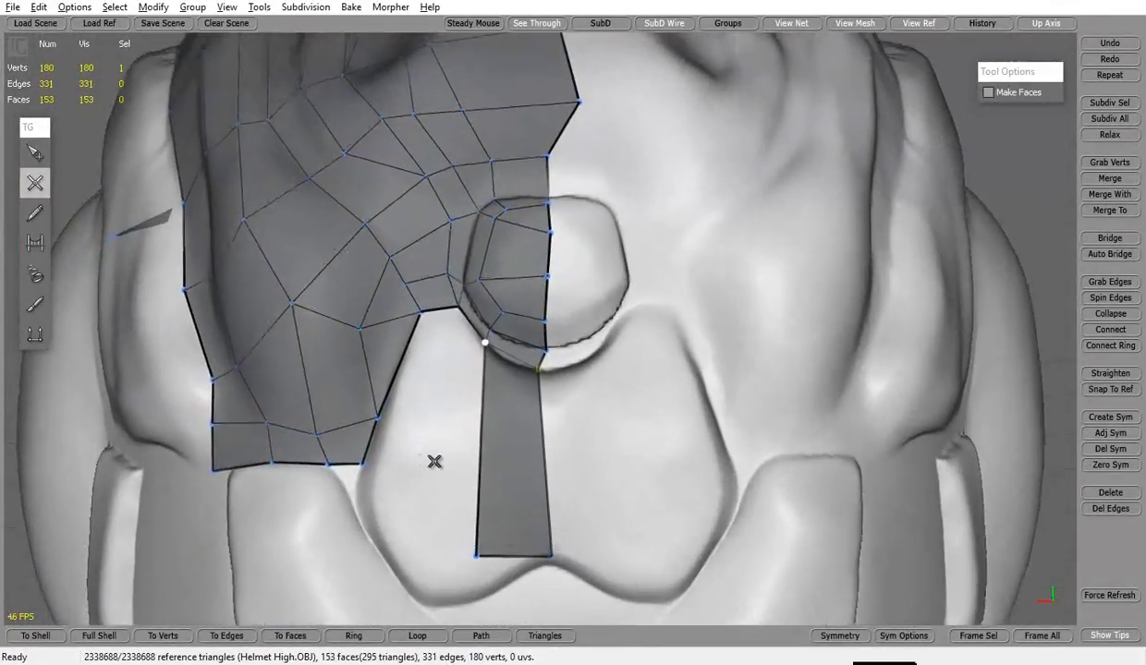
{"action": "left_click", "coordinate": [435, 567]}
{"action": "left_click", "coordinate": [399, 551]}
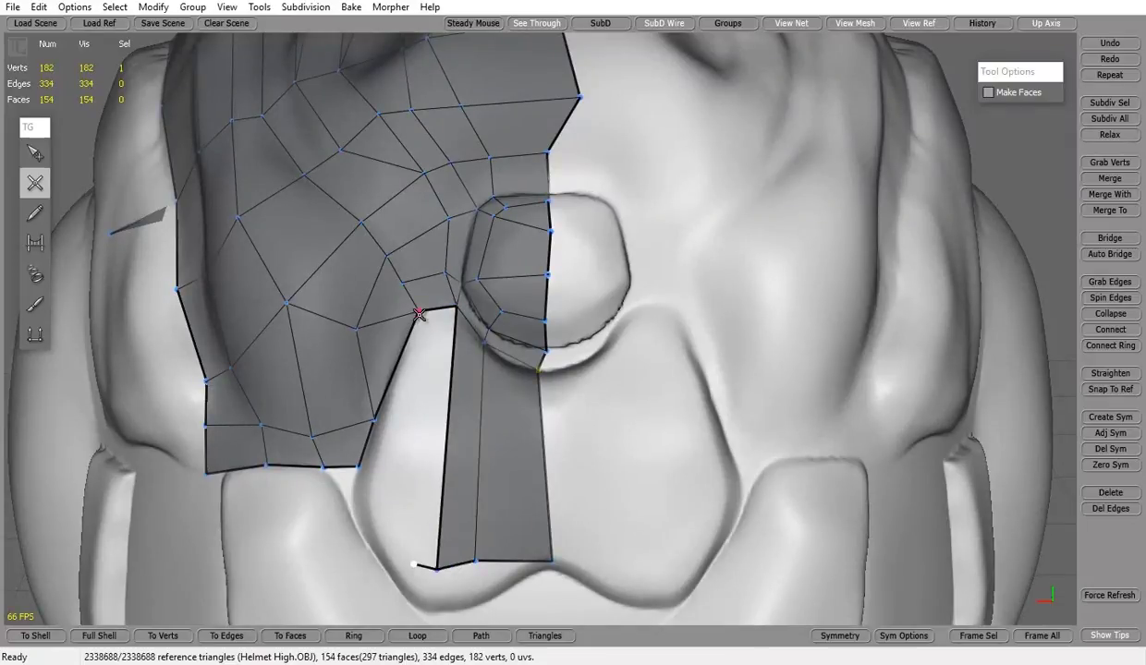
{"action": "scroll", "coordinate": [480, 554], "scroll_direction": "up", "scroll_amount": 1}
{"action": "middle_click_drag", "start_coordinate": [481, 558], "coordinate": [445, 476]}
{"action": "key", "text": "q"}
{"action": "left_click_drag", "start_coordinate": [445, 477], "coordinate": [583, 447]}
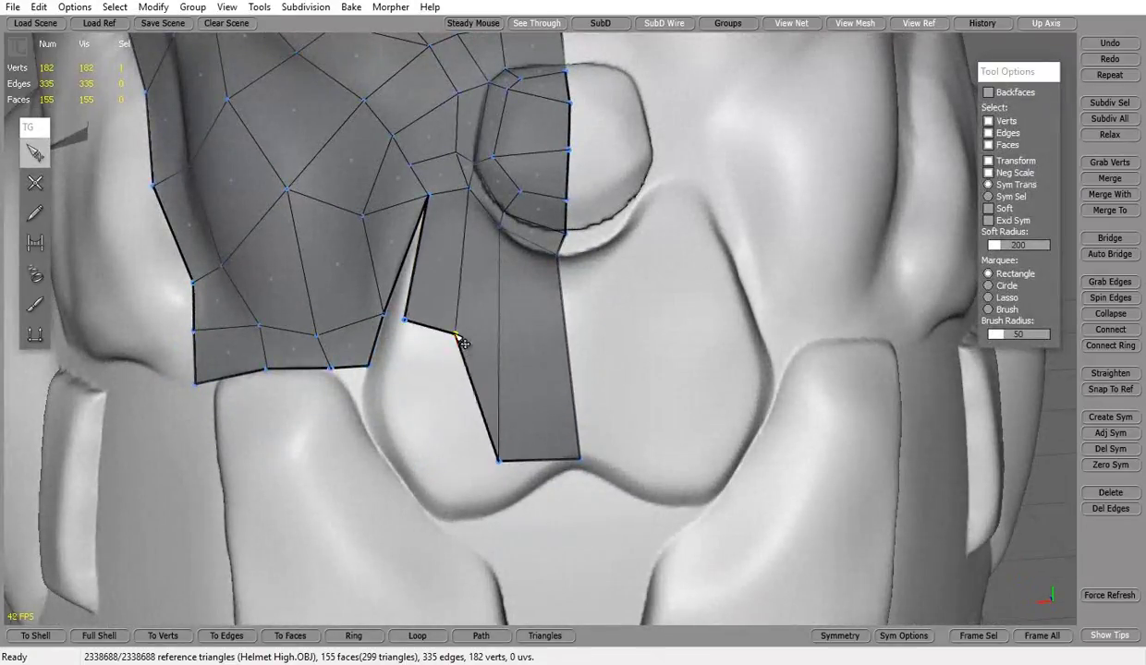
{"action": "scroll", "coordinate": [554, 425], "scroll_direction": "up", "scroll_amount": 2}
Close the notch and build a row of quads along the bottom, ending with a corner face.
{"action": "key", "text": "w"}
{"action": "left_click", "coordinate": [527, 374]}
{"action": "left_click", "coordinate": [487, 367]}
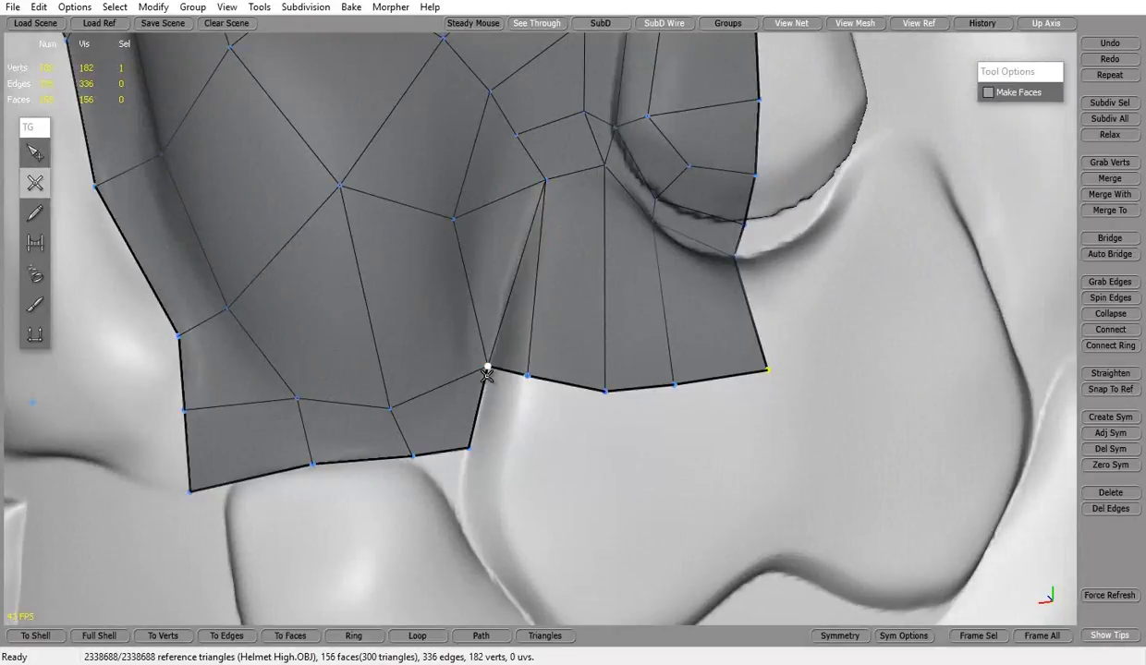
{"action": "left_click", "coordinate": [503, 469]}
{"action": "left_click", "coordinate": [621, 468]}
{"action": "left_click", "coordinate": [697, 459]}
{"action": "left_click", "coordinate": [795, 445]}
{"action": "scroll", "coordinate": [739, 446], "scroll_direction": "down", "scroll_amount": 3}
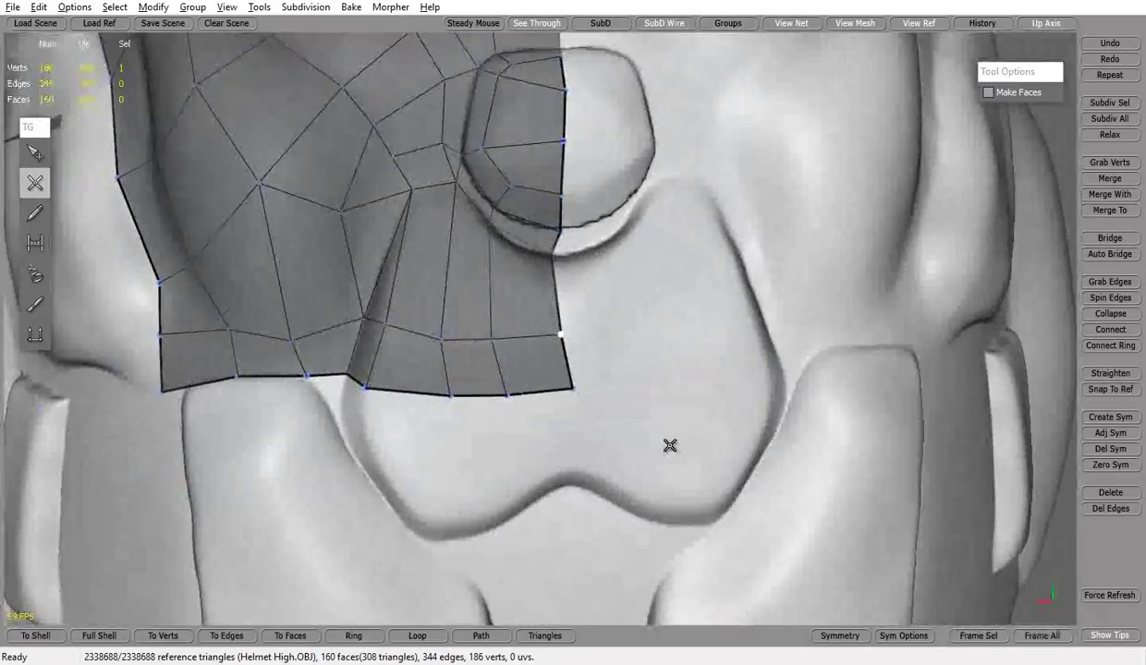
{"action": "key", "text": "q"}
{"action": "mouse_move", "coordinate": [670, 448]}
{"action": "middle_mouse_down"}
{"action": "mouse_move", "coordinate": [819, 473]}
{"action": "mouse_move", "coordinate": [686, 423]}
{"action": "mouse_move", "coordinate": [719, 434]}
{"action": "mouse_move", "coordinate": [824, 399]}
{"action": "mouse_move", "coordinate": [939, 435]}
{"action": "middle_mouse_up"}
{"action": "scroll", "coordinate": [938, 436], "scroll_direction": "up", "scroll_amount": 3}
Extend the strip downward with four new faces and collapse one vertex into its neighbour.
{"action": "key", "text": "w"}
{"action": "mouse_move", "coordinate": [574, 369]}
{"action": "middle_mouse_down"}
{"action": "mouse_move", "coordinate": [624, 496]}
{"action": "mouse_move", "coordinate": [647, 353]}
{"action": "middle_mouse_up"}
{"action": "left_click", "coordinate": [623, 496]}
{"action": "scroll", "coordinate": [803, 439], "scroll_direction": "down", "scroll_amount": 3}
{"action": "middle_click_drag", "start_coordinate": [803, 440], "coordinate": [509, 266]}
{"action": "scroll", "coordinate": [509, 266], "scroll_direction": "up", "scroll_amount": 3}
{"action": "scroll", "coordinate": [592, 436], "scroll_direction": "up", "scroll_amount": 2}
{"action": "left_click", "coordinate": [550, 436]}
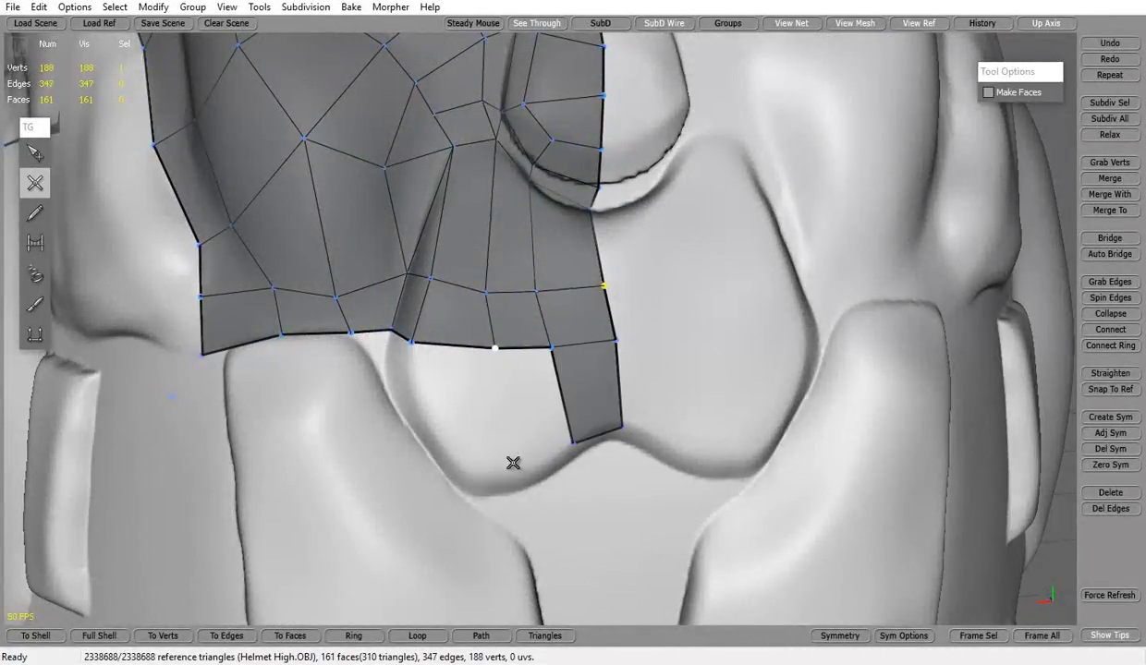
{"action": "left_click", "coordinate": [490, 462]}
{"action": "left_click", "coordinate": [452, 469]}
{"action": "middle_click_drag", "start_coordinate": [453, 469], "coordinate": [43, 261]}
{"action": "left_click", "coordinate": [35, 152]}
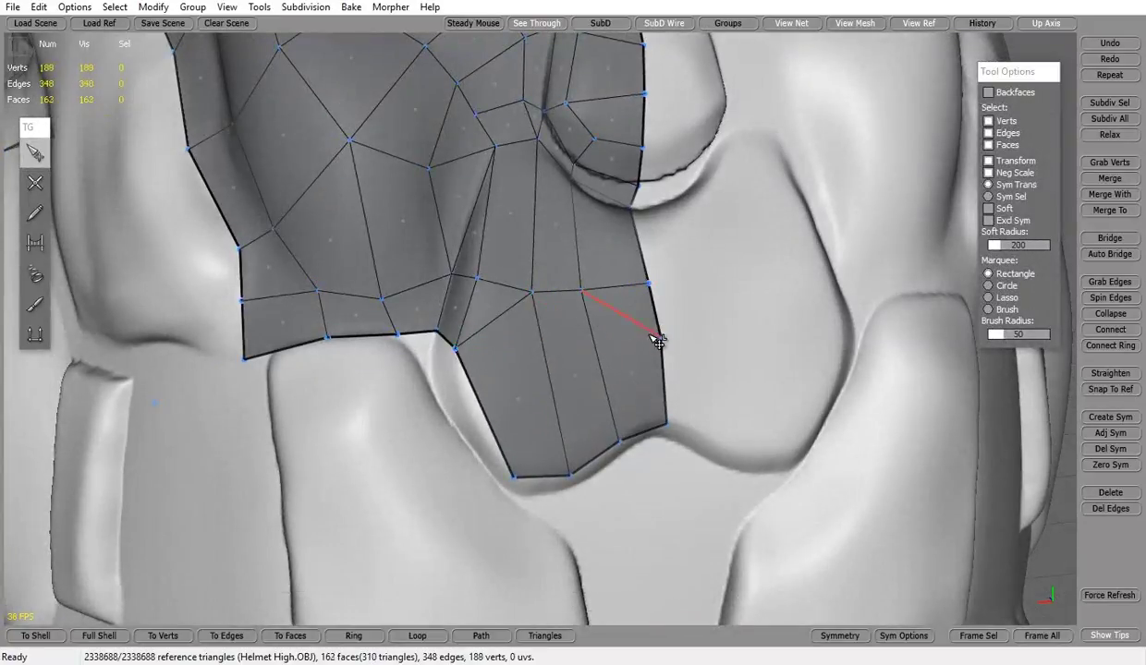
{"action": "left_click_drag", "start_coordinate": [658, 340], "coordinate": [639, 333]}
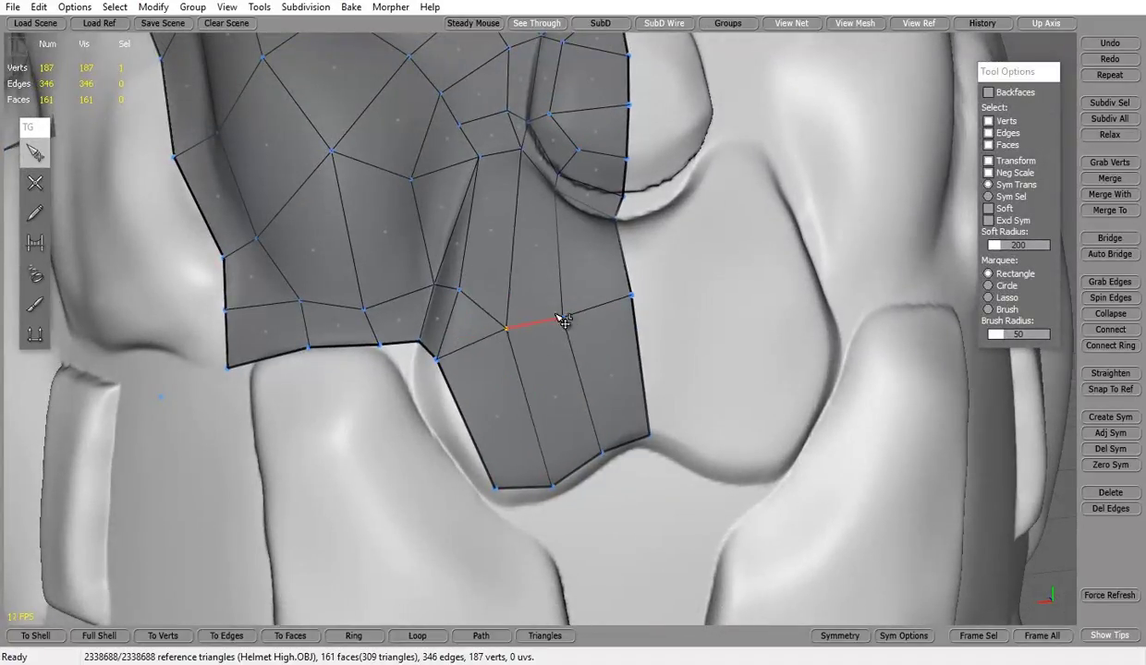
Fill the notch on the strip's left, snap its corner vertex to the plate edge, then clear faces.
{"action": "key", "text": "w"}
{"action": "middle_click_drag", "start_coordinate": [634, 315], "coordinate": [591, 342]}
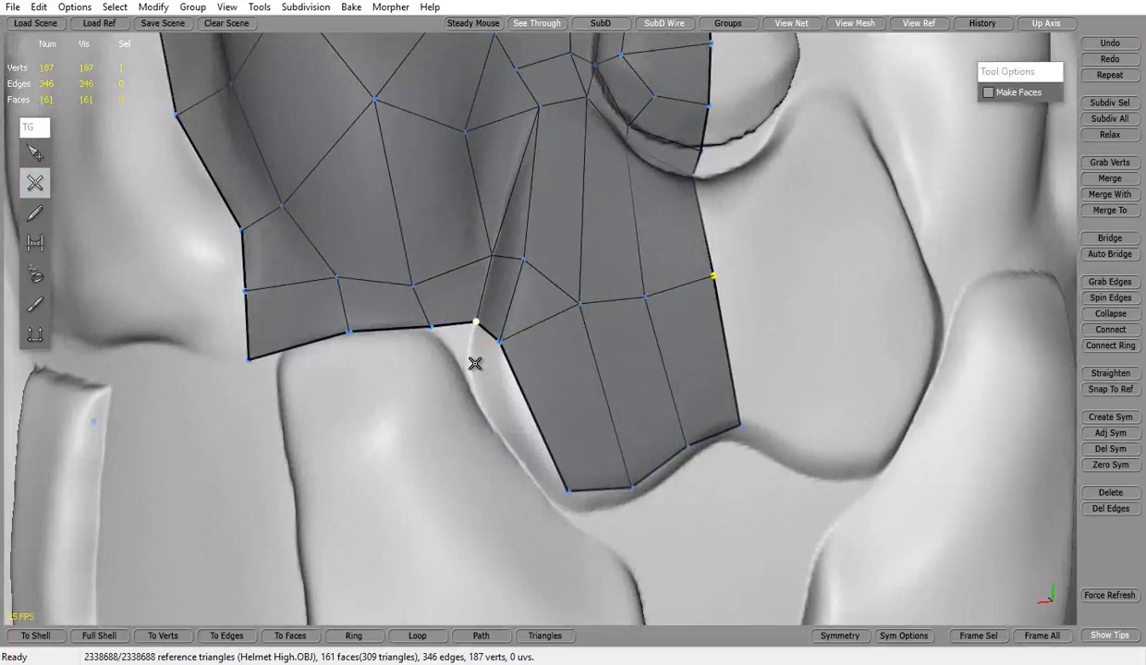
{"action": "left_click", "coordinate": [574, 496]}
{"action": "key", "text": "q"}
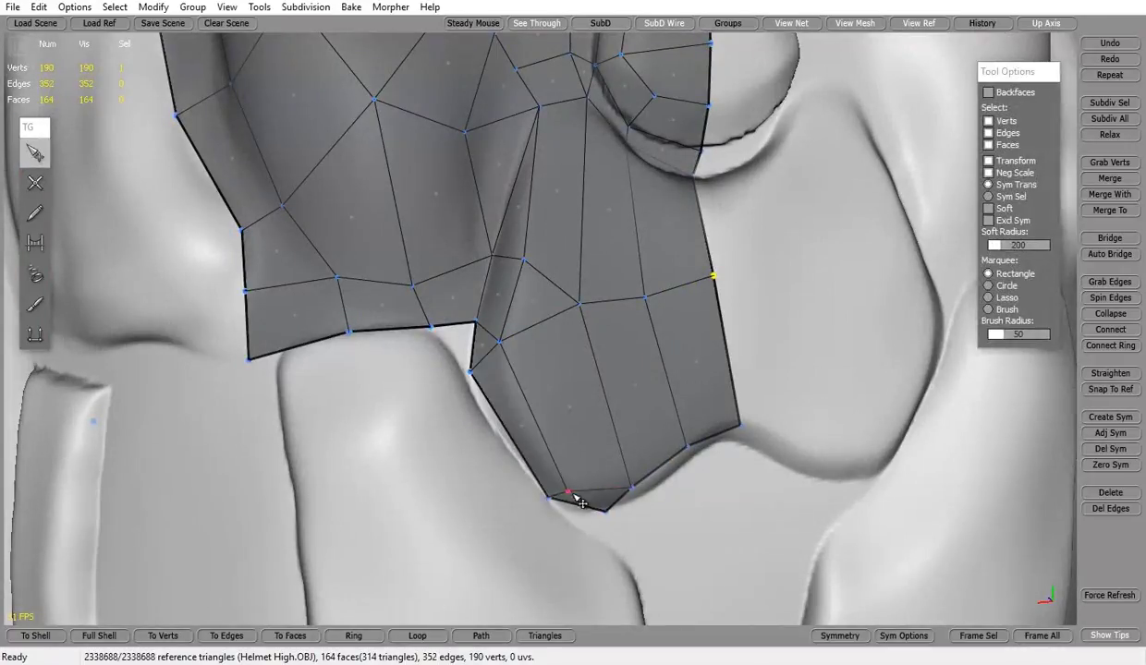
{"action": "mouse_move", "coordinate": [575, 494]}
{"action": "middle_mouse_down"}
{"action": "mouse_move", "coordinate": [434, 440]}
{"action": "mouse_move", "coordinate": [370, 430]}
{"action": "middle_mouse_up"}
{"action": "left_click", "coordinate": [22, 185]}
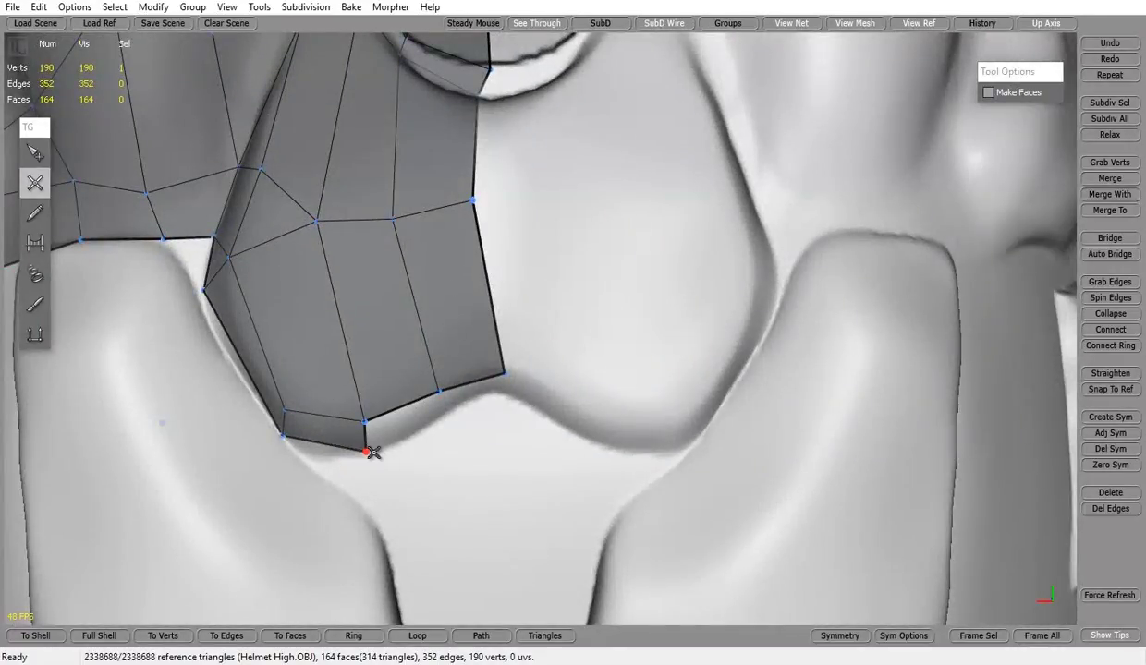
{"action": "left_click", "coordinate": [503, 378]}
{"action": "key", "text": "q"}
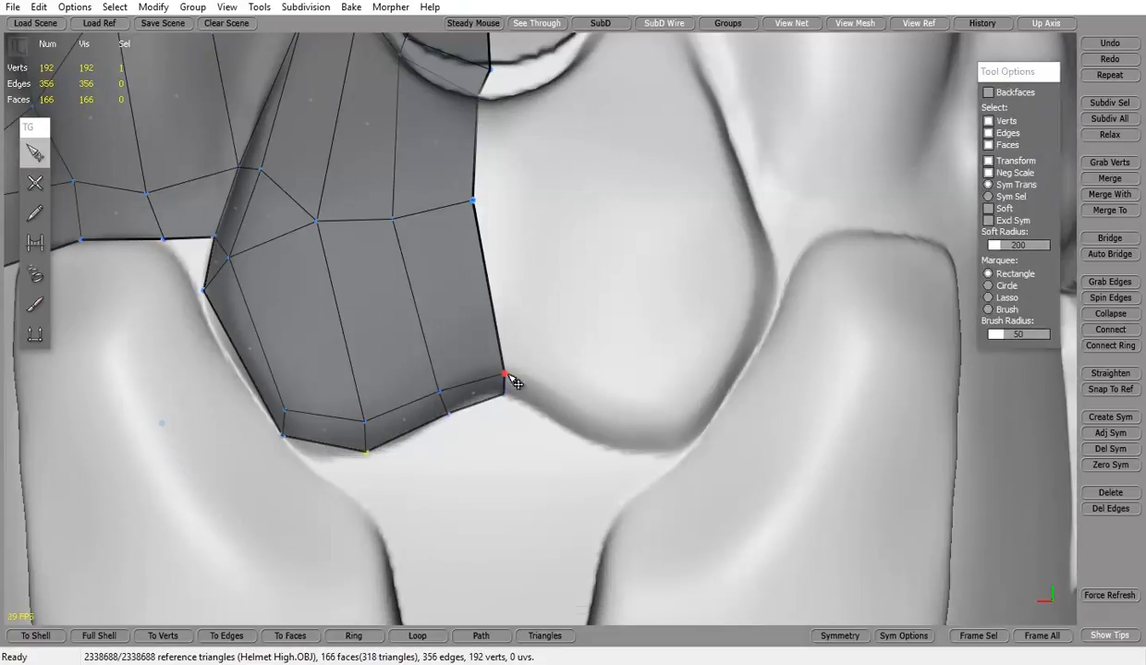
{"action": "mouse_move", "coordinate": [507, 383]}
{"action": "middle_mouse_down"}
{"action": "mouse_move", "coordinate": [557, 366]}
{"action": "mouse_move", "coordinate": [610, 388]}
{"action": "mouse_move", "coordinate": [575, 416]}
{"action": "middle_mouse_up"}
{"action": "scroll", "coordinate": [610, 388], "scroll_direction": "down", "scroll_amount": 5}
{"action": "scroll", "coordinate": [576, 417], "scroll_direction": "up", "scroll_amount": 5}
{"action": "left_click_drag", "start_coordinate": [353, 363], "coordinate": [506, 397], "text": "ctrl"}
Fill the hole below the eye with new faces and settle the bottom vertex onto the surface.
{"action": "key", "text": "w"}
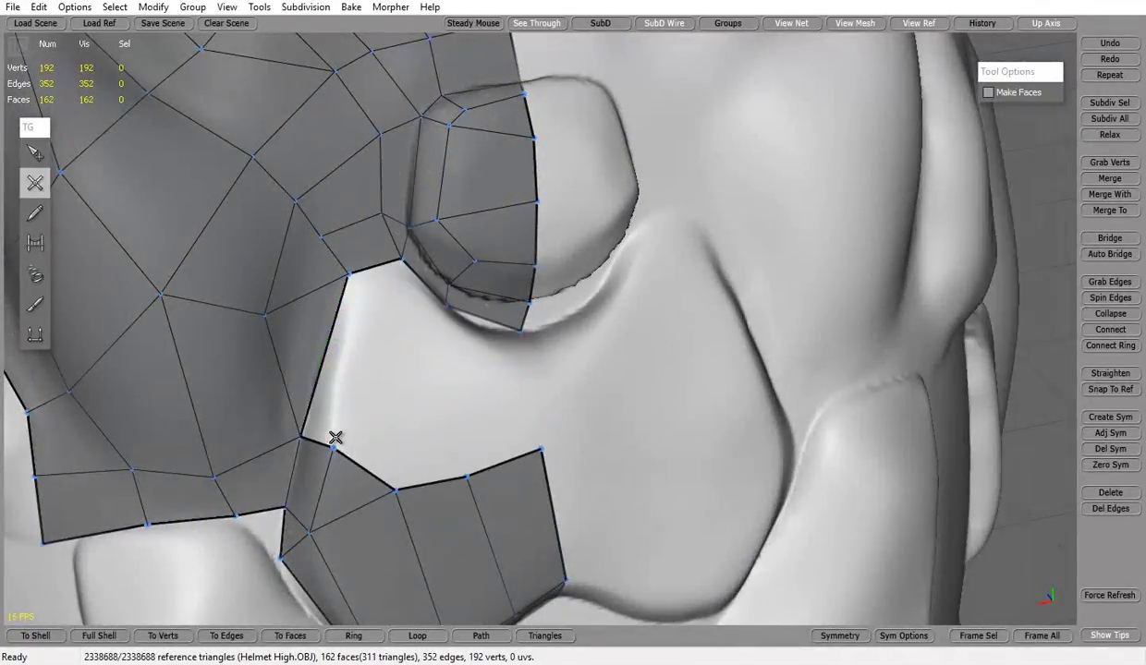
{"action": "left_click", "coordinate": [366, 296]}
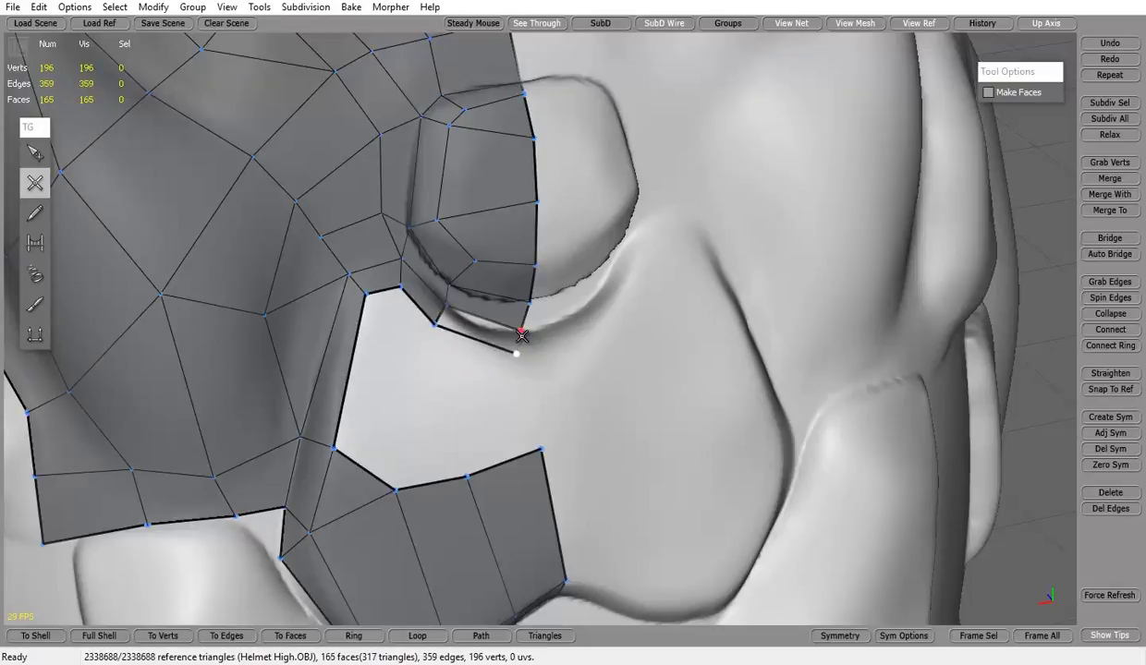
{"action": "left_click_drag", "start_coordinate": [468, 478], "coordinate": [435, 327]}
{"action": "left_click", "coordinate": [380, 302]}
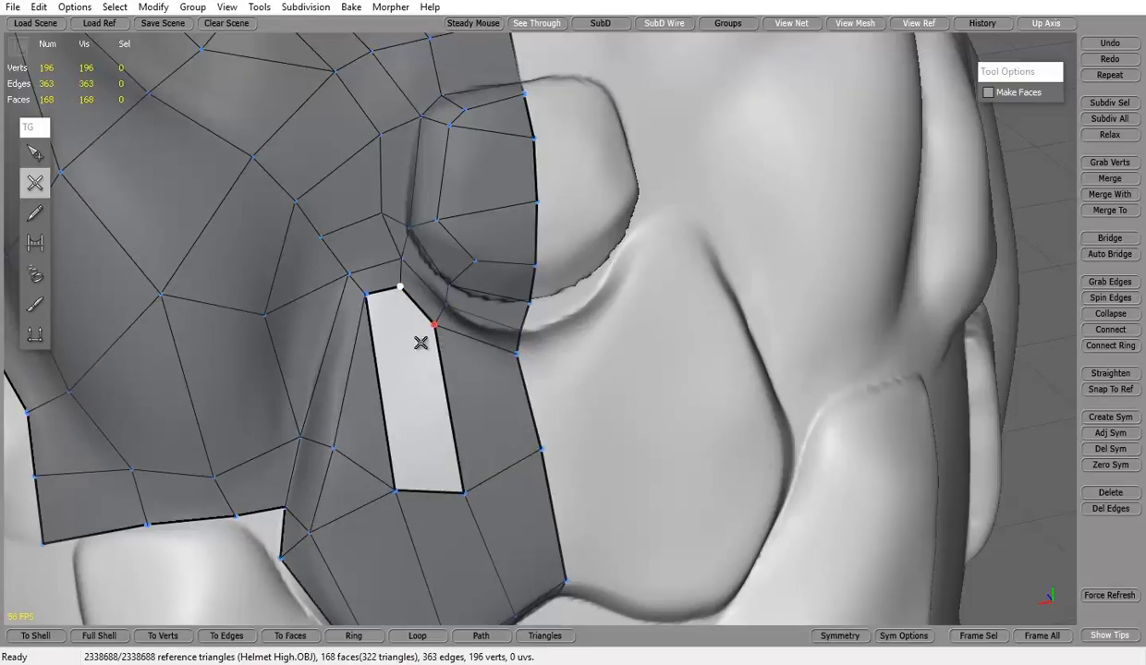
{"action": "left_click", "coordinate": [417, 340]}
{"action": "key", "text": "q"}
{"action": "left_click_drag", "start_coordinate": [394, 490], "coordinate": [388, 473]}
Connect the selected edges beneath the eye to add loops, then orbit to check the area.
{"action": "mouse_move", "coordinate": [467, 467]}
{"action": "middle_mouse_down"}
{"action": "mouse_move", "coordinate": [447, 401]}
{"action": "mouse_move", "coordinate": [474, 488]}
{"action": "mouse_move", "coordinate": [473, 358]}
{"action": "mouse_move", "coordinate": [473, 379]}
{"action": "mouse_move", "coordinate": [230, 359]}
{"action": "middle_mouse_up"}
{"action": "left_click", "coordinate": [1110, 329]}
{"action": "middle_click_drag", "start_coordinate": [480, 388], "coordinate": [397, 369]}
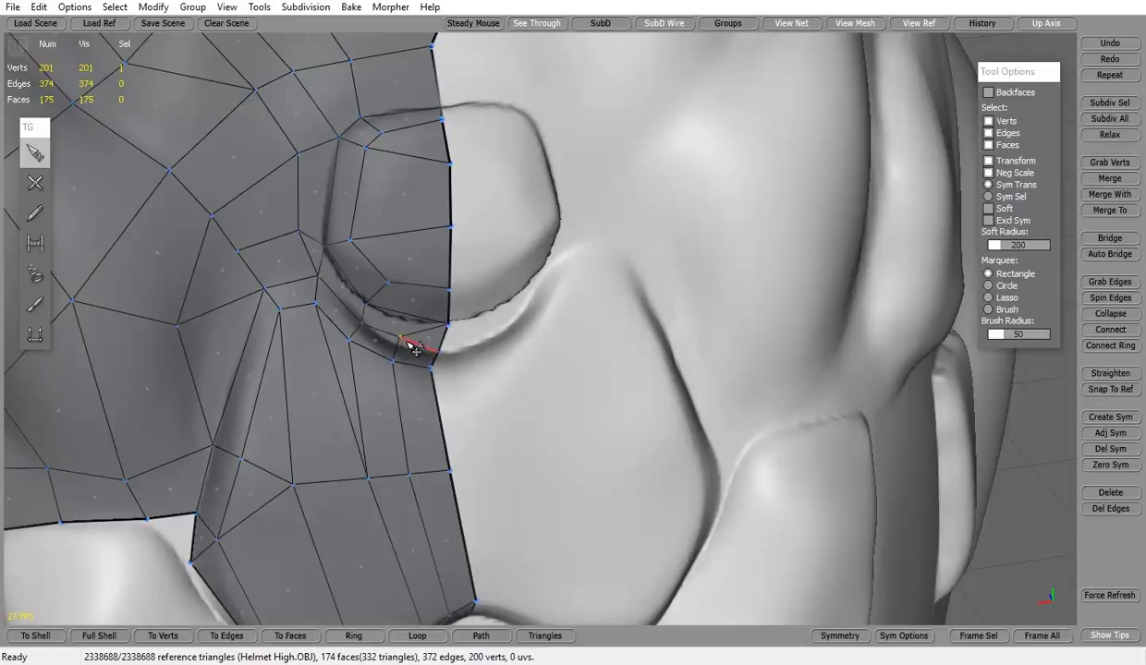
{"action": "middle_click_drag", "start_coordinate": [415, 348], "coordinate": [404, 448]}
{"action": "mouse_move", "coordinate": [460, 417]}
{"action": "middle_mouse_down"}
{"action": "mouse_move", "coordinate": [428, 394]}
{"action": "mouse_move", "coordinate": [425, 299]}
{"action": "mouse_move", "coordinate": [348, 373]}
{"action": "middle_mouse_up"}
{"action": "middle_click_drag", "start_coordinate": [422, 392], "coordinate": [342, 383]}
{"action": "key", "text": "e"}
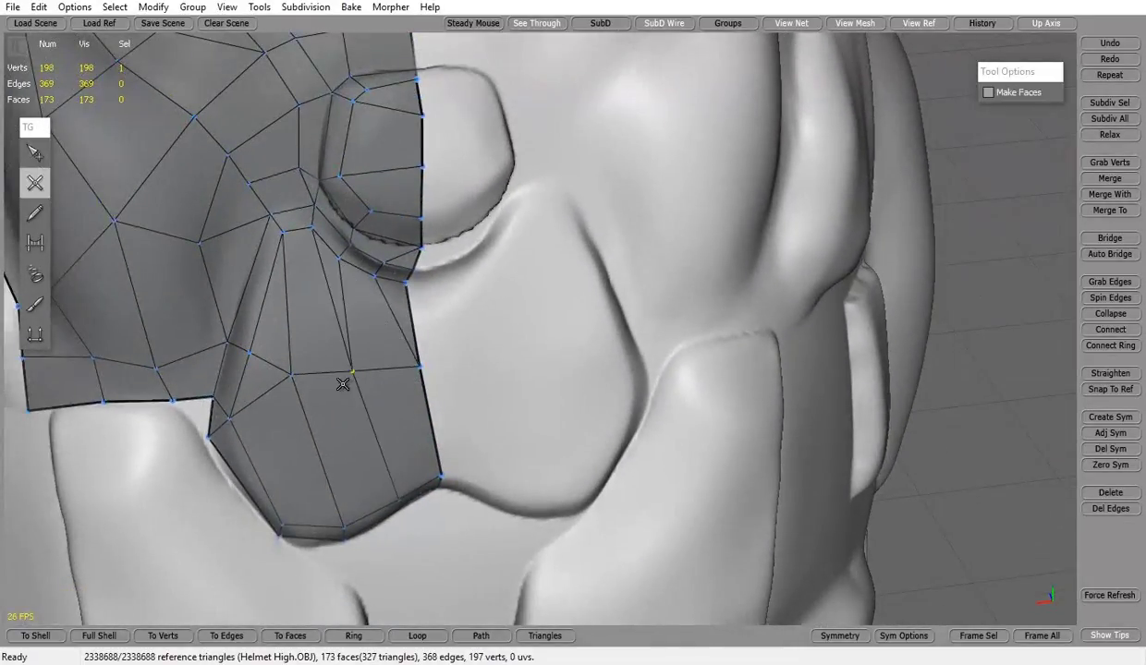
{"action": "key", "text": "q"}
{"action": "mouse_move", "coordinate": [483, 420]}
{"action": "middle_mouse_down"}
{"action": "mouse_move", "coordinate": [501, 382]}
{"action": "mouse_move", "coordinate": [583, 383]}
{"action": "mouse_move", "coordinate": [475, 391]}
{"action": "middle_mouse_up"}
Run a quad strip down from the patch corner to the cheek plate's bottom.
{"action": "key", "text": "e"}
{"action": "key", "text": "q"}
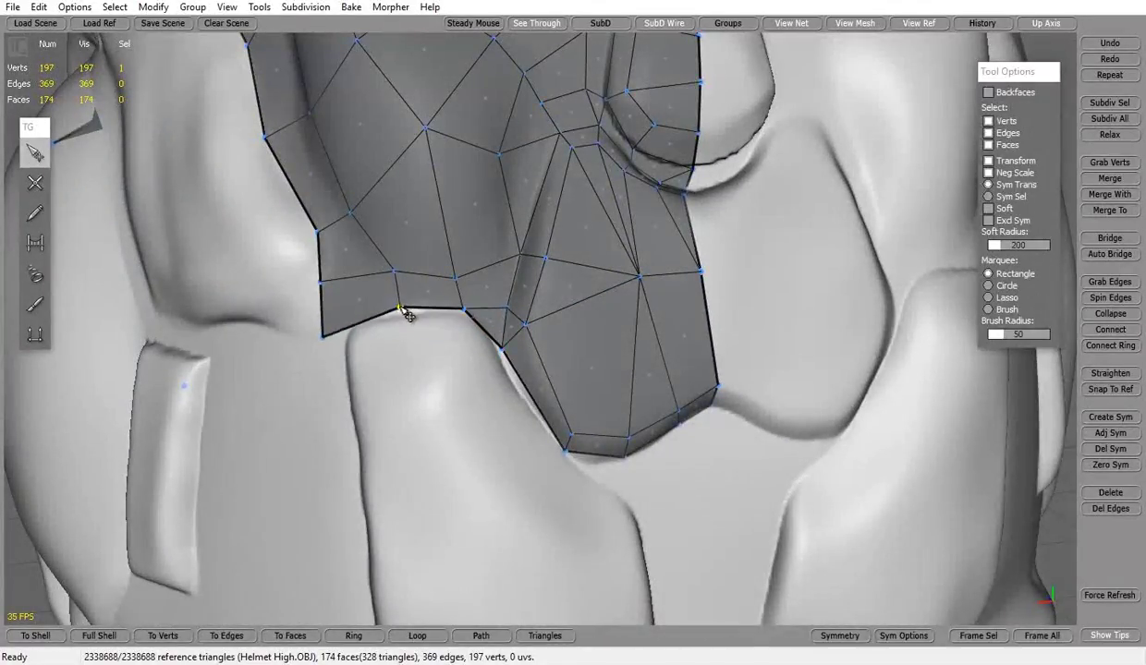
{"action": "key", "text": "e"}
{"action": "middle_click_drag", "start_coordinate": [320, 346], "coordinate": [359, 356]}
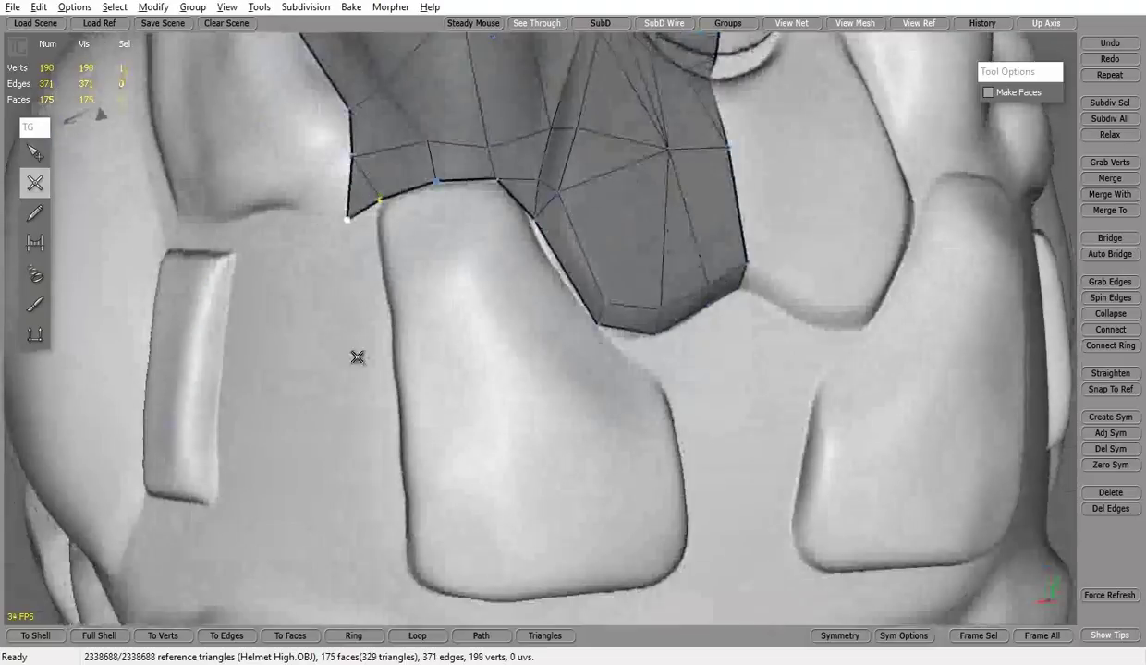
{"action": "left_click", "coordinate": [369, 448]}
{"action": "left_click", "coordinate": [404, 441]}
{"action": "middle_click_drag", "start_coordinate": [404, 442], "coordinate": [461, 381]}
{"action": "left_click", "coordinate": [468, 519]}
{"action": "left_click", "coordinate": [442, 520]}
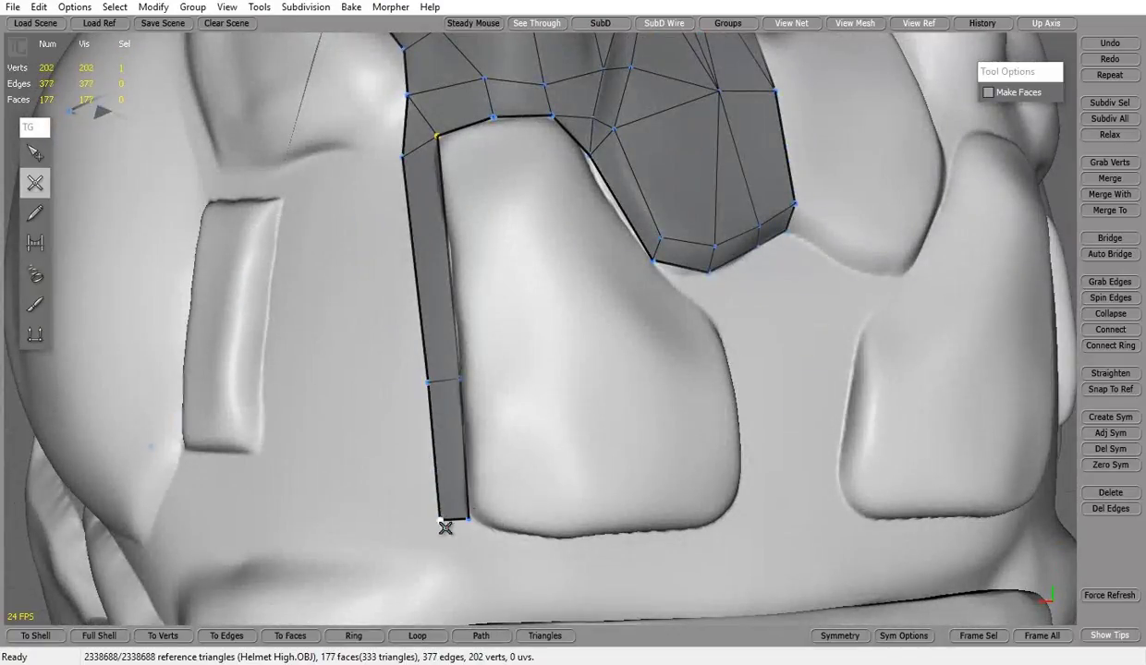
Continue the border strip of quads along the plate's bottom edge to its right end.
{"action": "middle_click_drag", "start_coordinate": [579, 553], "coordinate": [573, 527]}
{"action": "left_click", "coordinate": [594, 551]}
{"action": "left_click", "coordinate": [593, 527]}
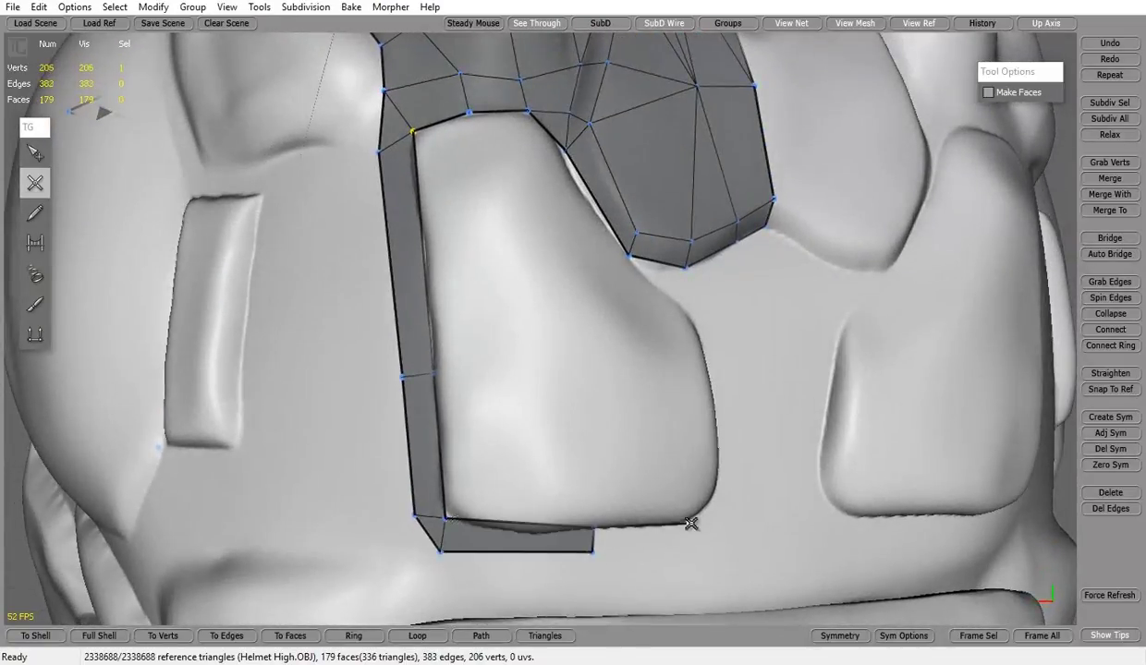
{"action": "left_click", "coordinate": [695, 520]}
{"action": "left_click", "coordinate": [695, 548]}
{"action": "left_click", "coordinate": [712, 541]}
{"action": "mouse_move", "coordinate": [712, 541]}
{"action": "middle_mouse_down"}
{"action": "mouse_move", "coordinate": [665, 473]}
{"action": "mouse_move", "coordinate": [546, 458]}
{"action": "middle_mouse_up"}
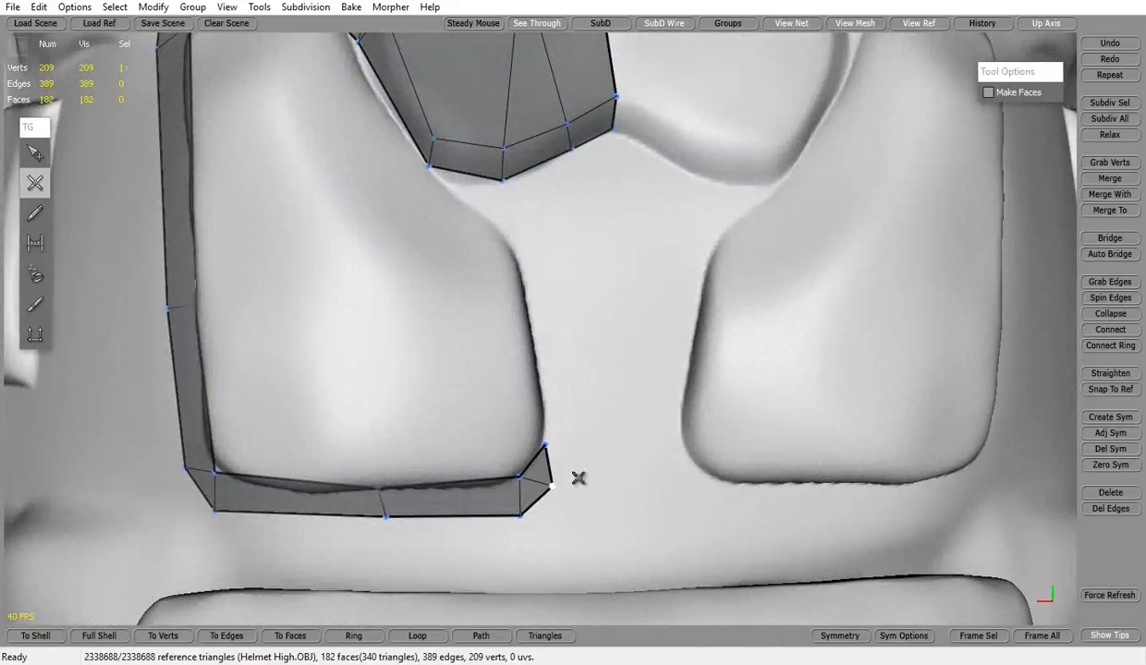
Carry the strip up the plate's right edge, close the top gap, and insert a border vertex.
{"action": "middle_click_drag", "start_coordinate": [559, 498], "coordinate": [550, 325]}
{"action": "left_click", "coordinate": [547, 305]}
{"action": "left_click", "coordinate": [524, 303]}
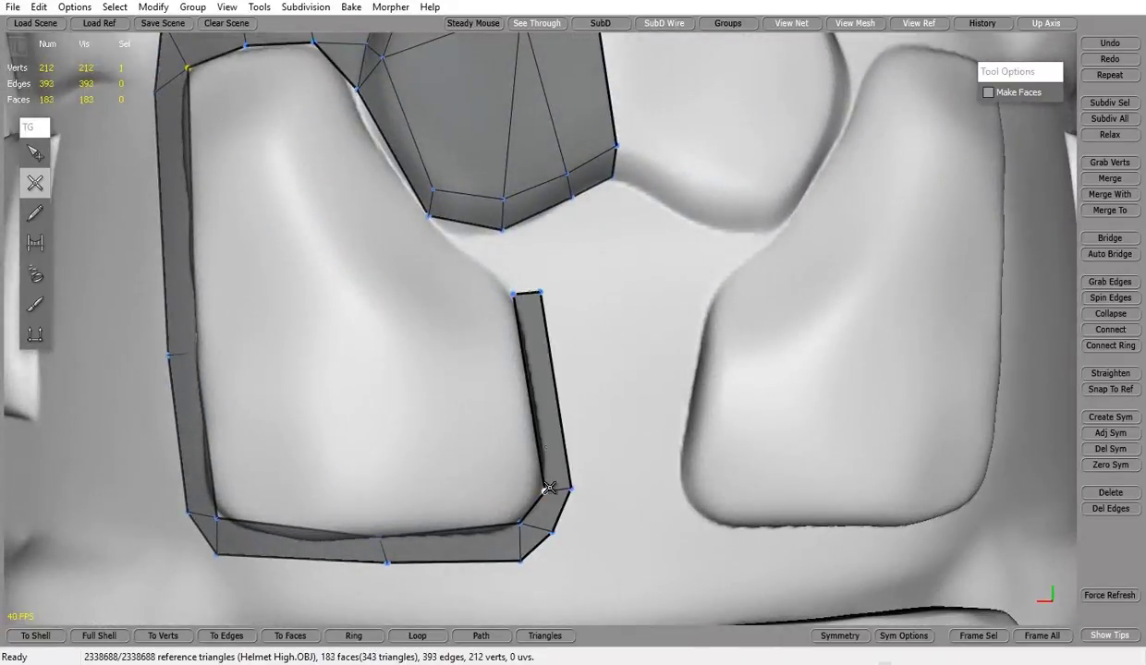
{"action": "middle_click_drag", "start_coordinate": [550, 371], "coordinate": [500, 302]}
{"action": "left_click", "coordinate": [501, 302]}
{"action": "scroll", "coordinate": [570, 373], "scroll_direction": "down", "scroll_amount": 5}
{"action": "scroll", "coordinate": [455, 436], "scroll_direction": "up", "scroll_amount": 3}
{"action": "key", "text": "q"}
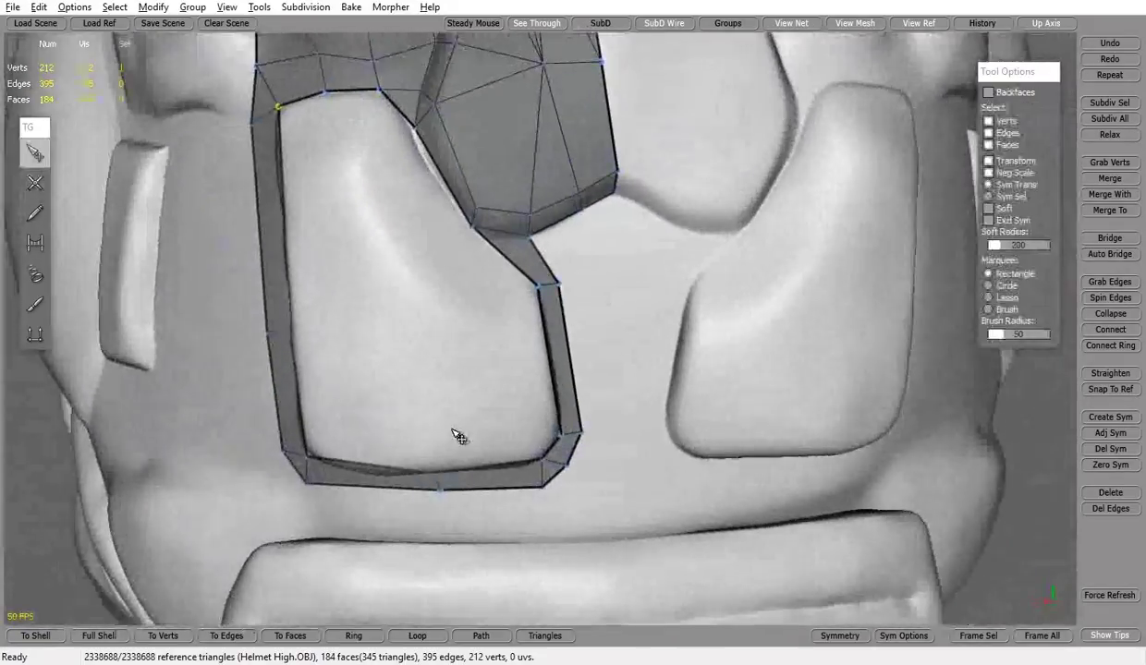
{"action": "left_click", "coordinate": [548, 467]}
Fill the plate's interior hole with a triangle and further faces.
{"action": "mouse_move", "coordinate": [614, 466]}
{"action": "middle_mouse_down"}
{"action": "mouse_move", "coordinate": [437, 470]}
{"action": "mouse_move", "coordinate": [470, 194]}
{"action": "middle_mouse_up"}
{"action": "mouse_move", "coordinate": [505, 382]}
{"action": "middle_mouse_down"}
{"action": "mouse_move", "coordinate": [585, 299]}
{"action": "mouse_move", "coordinate": [655, 306]}
{"action": "middle_mouse_up"}
{"action": "key", "text": "w"}
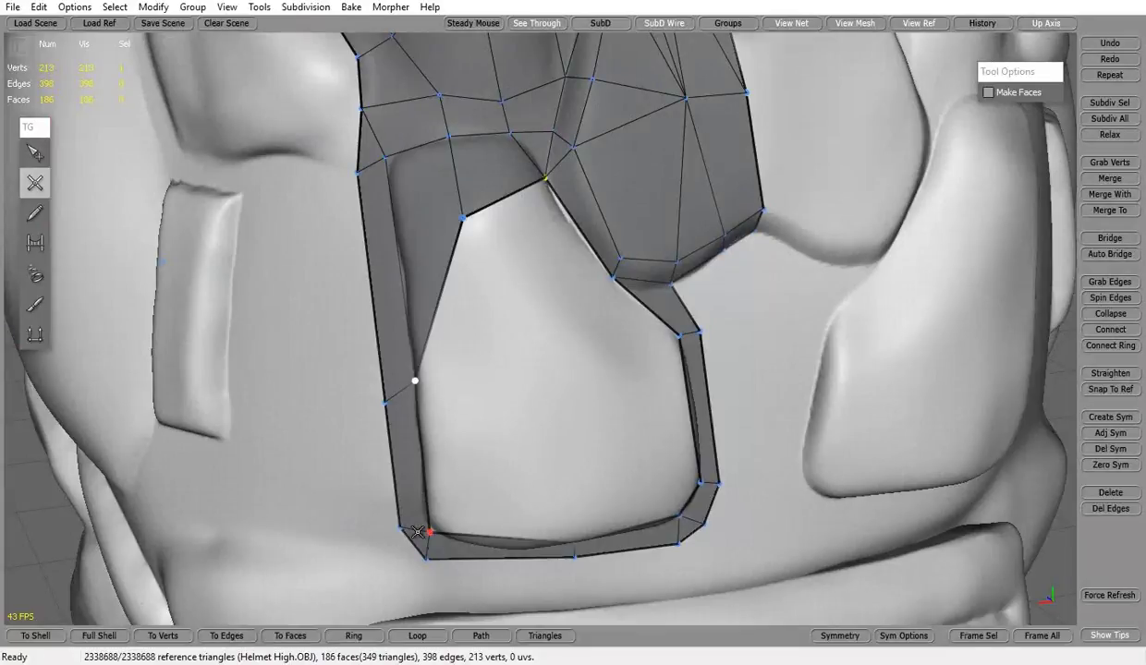
{"action": "middle_click_drag", "start_coordinate": [580, 552], "coordinate": [548, 356]}
{"action": "left_click", "coordinate": [548, 357]}
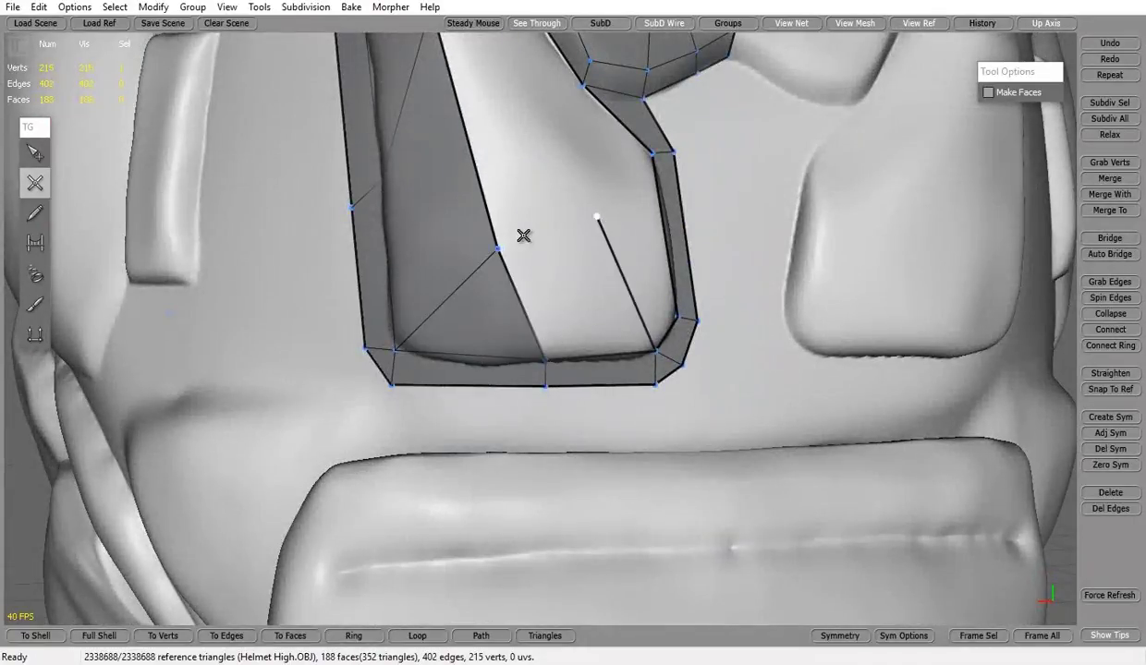
{"action": "mouse_move", "coordinate": [523, 236]}
{"action": "middle_mouse_down"}
{"action": "mouse_move", "coordinate": [568, 350]}
{"action": "mouse_move", "coordinate": [514, 307]}
{"action": "mouse_move", "coordinate": [505, 285]}
{"action": "mouse_move", "coordinate": [187, 274]}
{"action": "middle_mouse_up"}
{"action": "left_click", "coordinate": [567, 350]}
{"action": "left_click", "coordinate": [485, 269]}
Close the last gap in the plate and add faces at the patch's lower corner.
{"action": "left_click", "coordinate": [35, 154]}
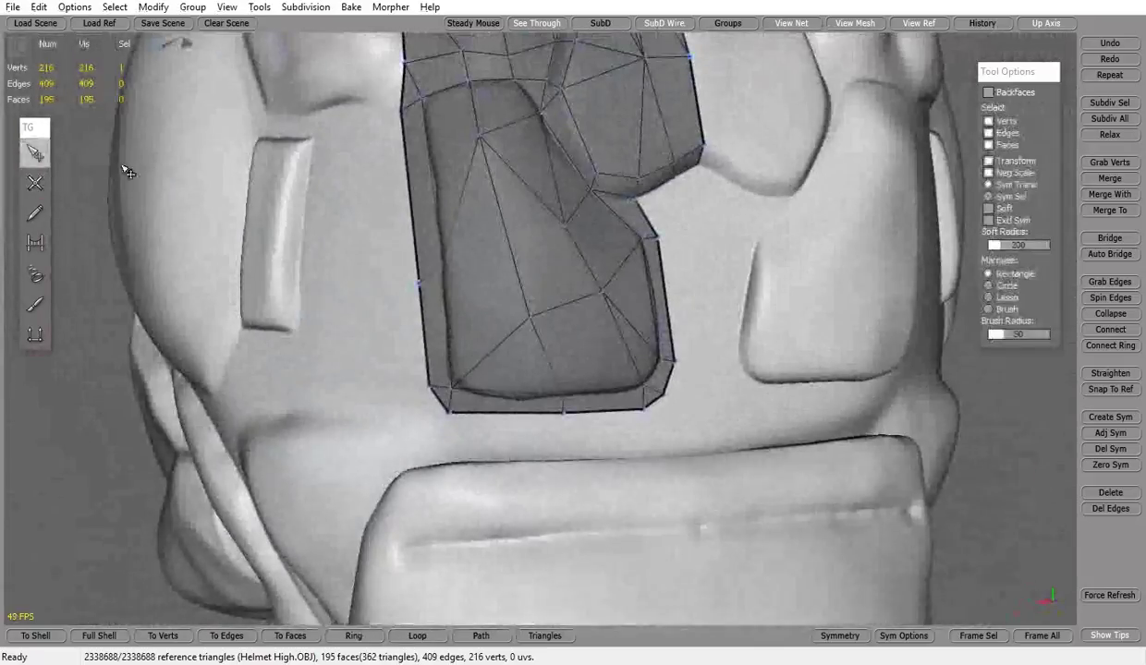
{"action": "mouse_move", "coordinate": [120, 174]}
{"action": "middle_mouse_down"}
{"action": "mouse_move", "coordinate": [531, 265]}
{"action": "mouse_move", "coordinate": [486, 302]}
{"action": "mouse_move", "coordinate": [294, 236]}
{"action": "middle_mouse_up"}
{"action": "scroll", "coordinate": [443, 266], "scroll_direction": "up", "scroll_amount": 3}
{"action": "key", "text": "c"}
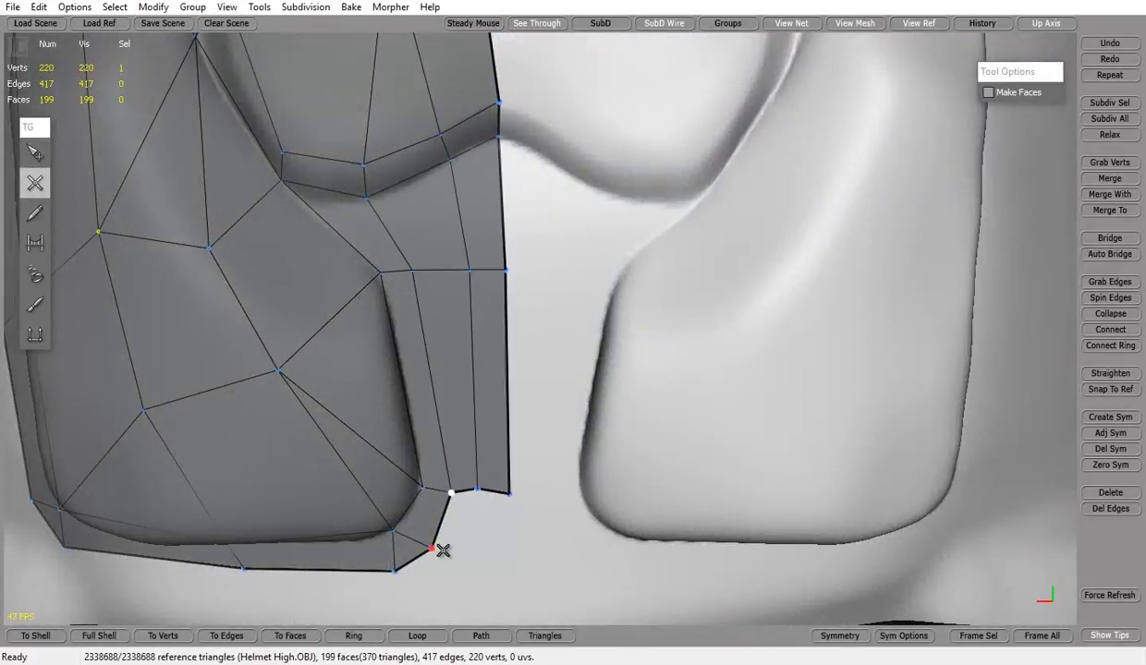
{"action": "scroll", "coordinate": [626, 483], "scroll_direction": "down", "scroll_amount": 3}
{"action": "scroll", "coordinate": [539, 368], "scroll_direction": "up", "scroll_amount": 3}
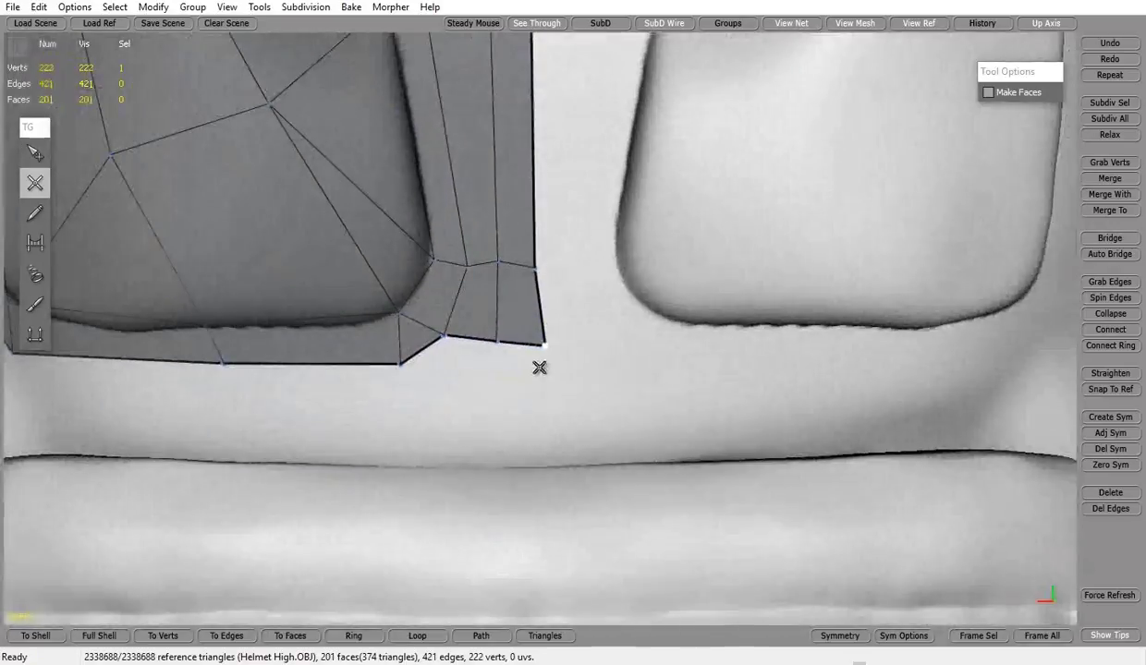
{"action": "scroll", "coordinate": [402, 372], "scroll_direction": "down", "scroll_amount": 3}
{"action": "middle_click_drag", "start_coordinate": [397, 373], "coordinate": [422, 392]}
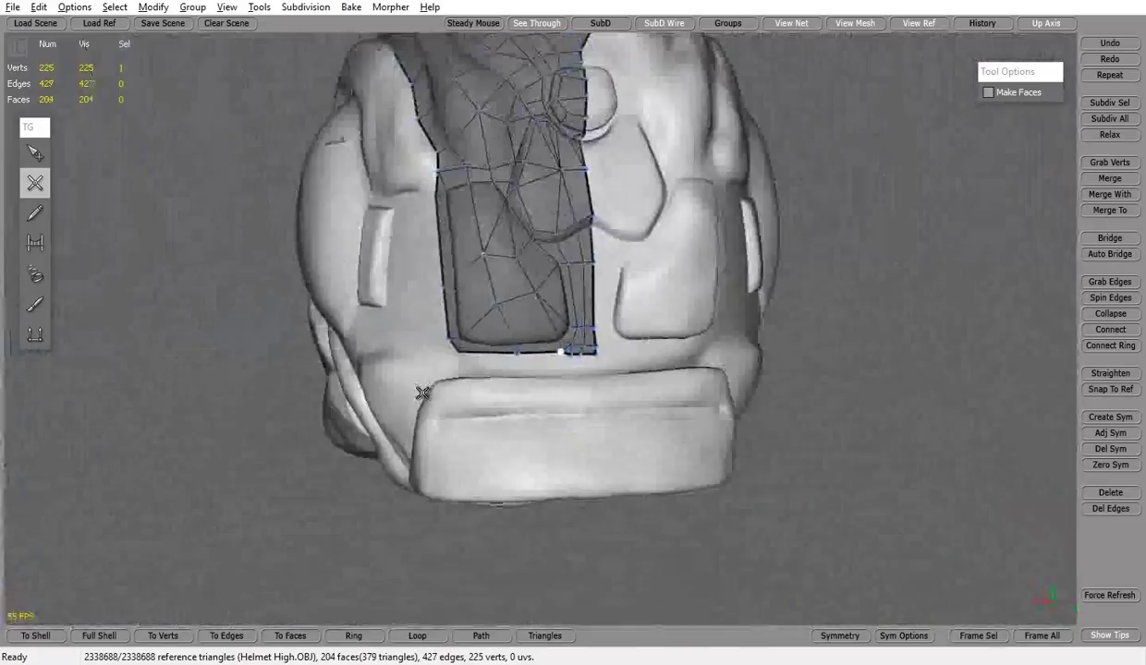
{"action": "scroll", "coordinate": [425, 393], "scroll_direction": "up", "scroll_amount": 3}
Select the diagonal lower-left edge and its vertices to bring the bottom onto the rim.
{"action": "key", "text": "s"}
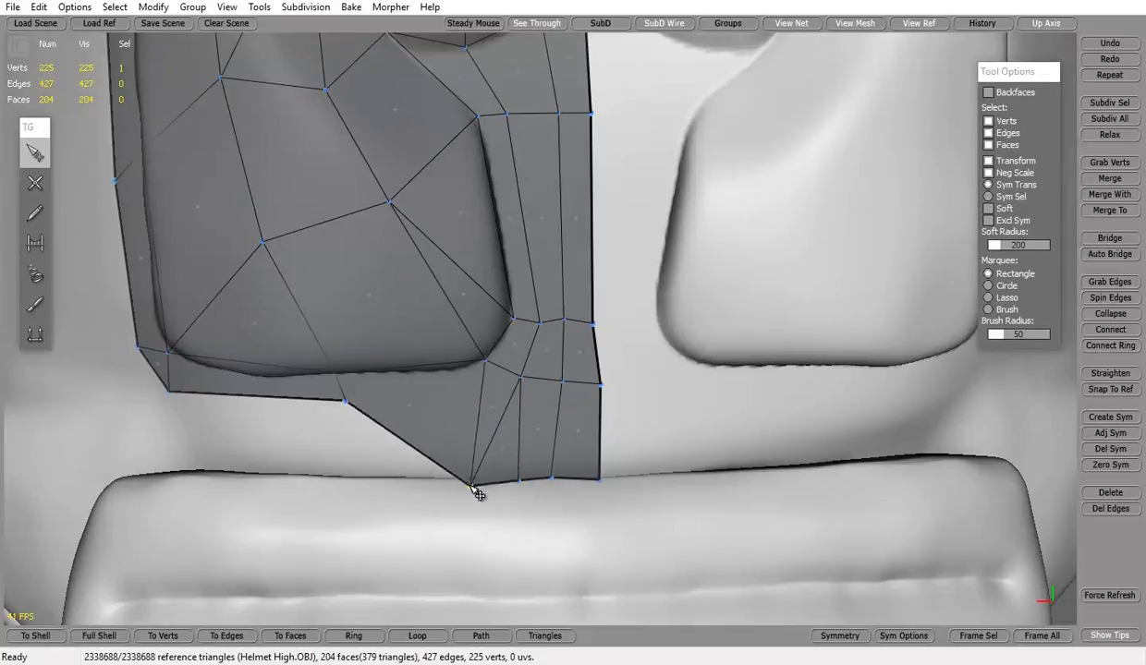
{"action": "middle_click_drag", "start_coordinate": [366, 487], "coordinate": [478, 275]}
{"action": "left_click", "coordinate": [479, 274]}
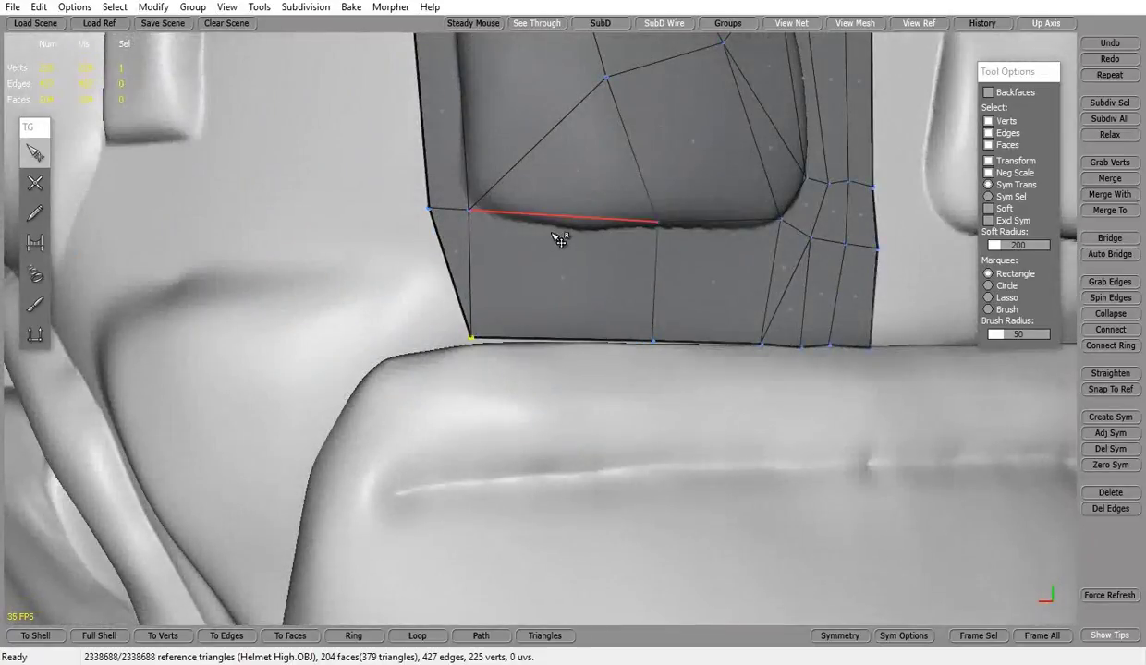
{"action": "left_click", "coordinate": [1124, 450]}
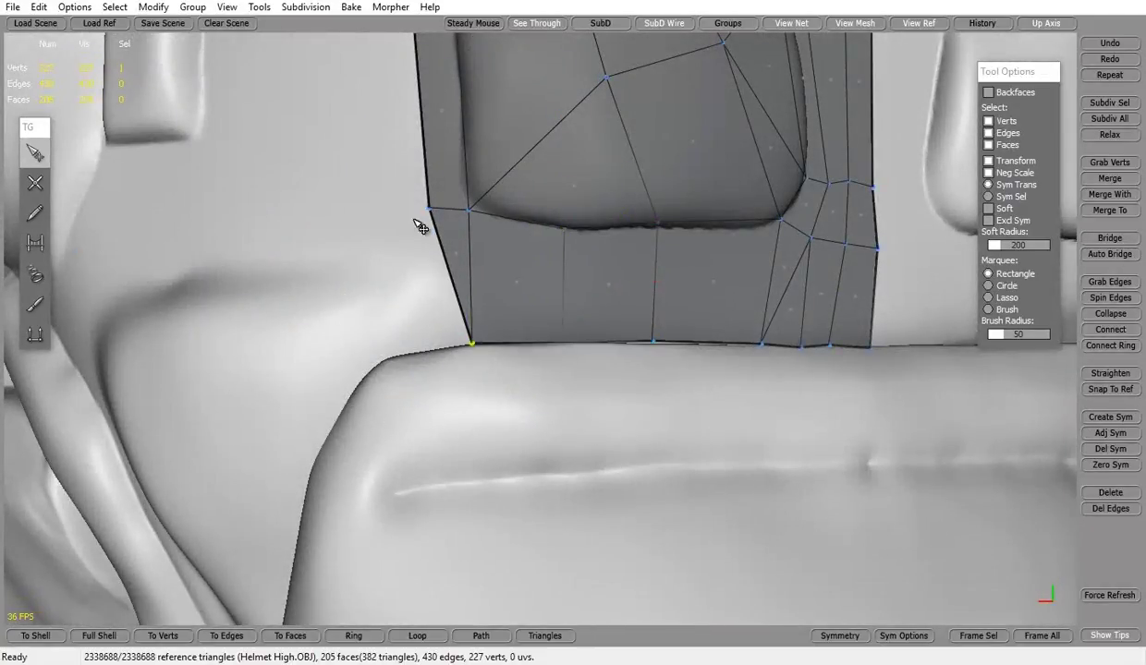
{"action": "scroll", "coordinate": [469, 346], "scroll_direction": "down", "scroll_amount": 3}
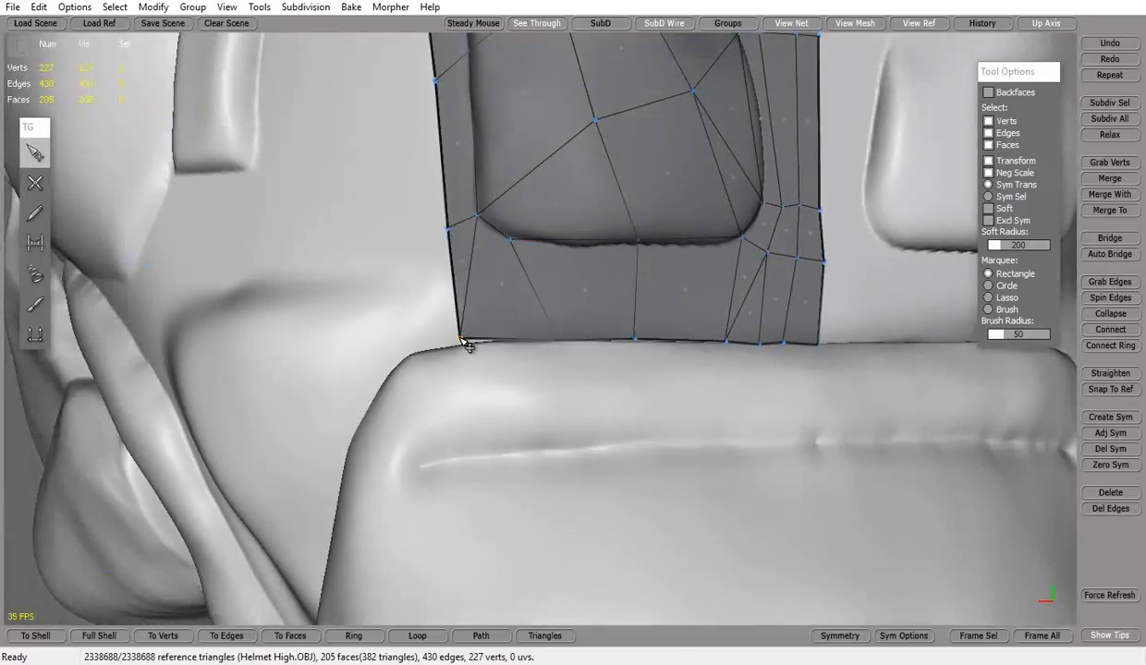
{"action": "mouse_move", "coordinate": [686, 359]}
{"action": "middle_mouse_down"}
{"action": "mouse_move", "coordinate": [626, 313]}
{"action": "mouse_move", "coordinate": [635, 203]}
{"action": "middle_mouse_up"}
{"action": "scroll", "coordinate": [652, 289], "scroll_direction": "up", "scroll_amount": 2}
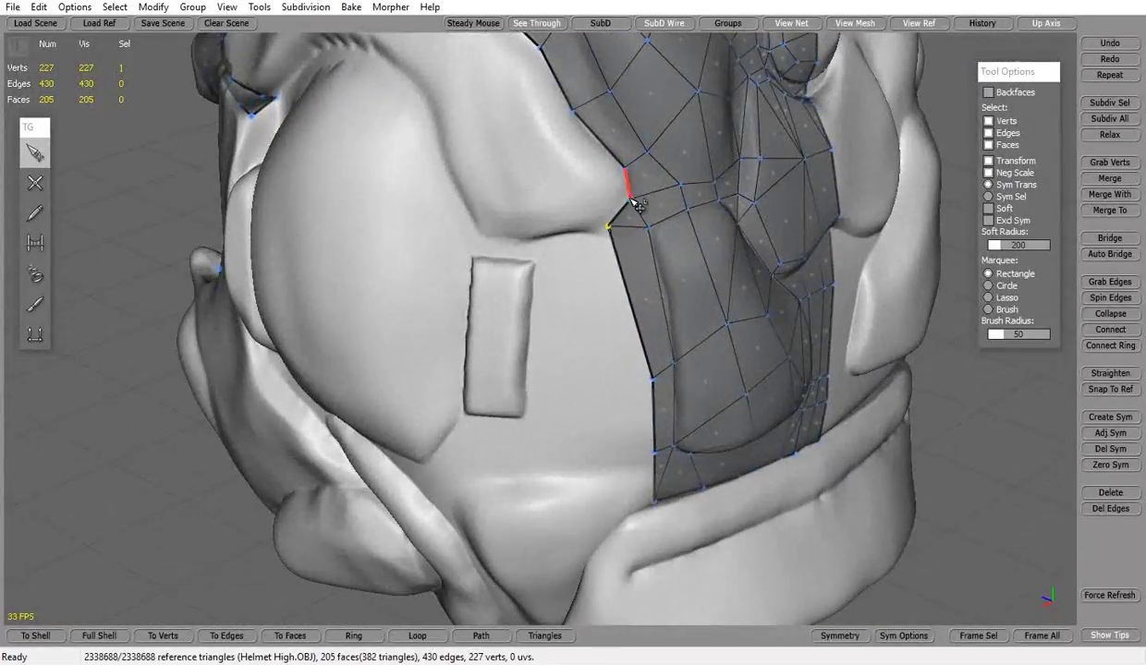
Add a new vertex and fill a new face beside the side patch.
{"action": "key", "text": "w"}
{"action": "left_click", "coordinate": [596, 406]}
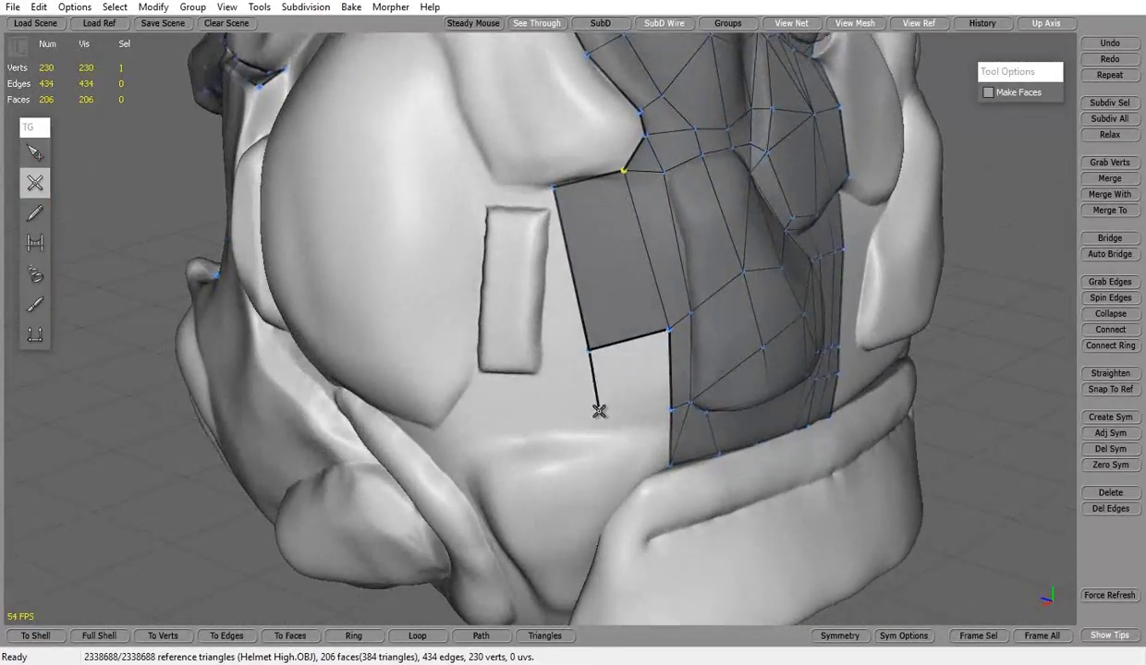
{"action": "middle_click_drag", "start_coordinate": [596, 409], "coordinate": [690, 350]}
{"action": "scroll", "coordinate": [619, 356], "scroll_direction": "up", "scroll_amount": 2}
{"action": "key", "text": "q"}
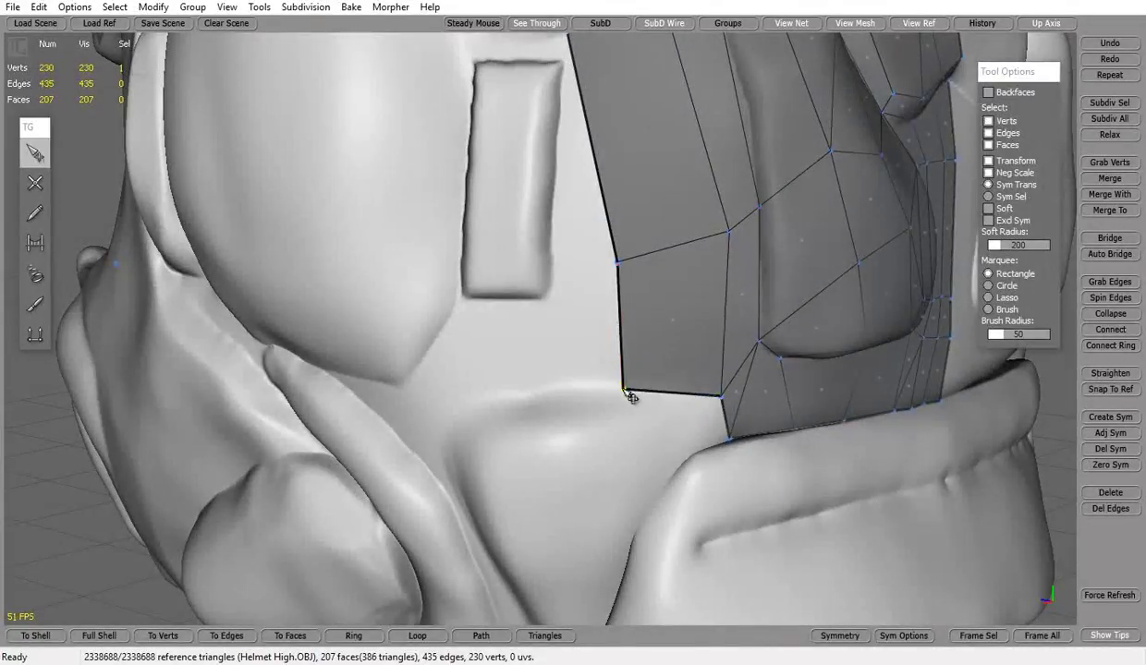
{"action": "middle_click_drag", "start_coordinate": [631, 397], "coordinate": [626, 306]}
{"action": "scroll", "coordinate": [604, 280], "scroll_direction": "up", "scroll_amount": 2}
{"action": "key", "text": "w"}
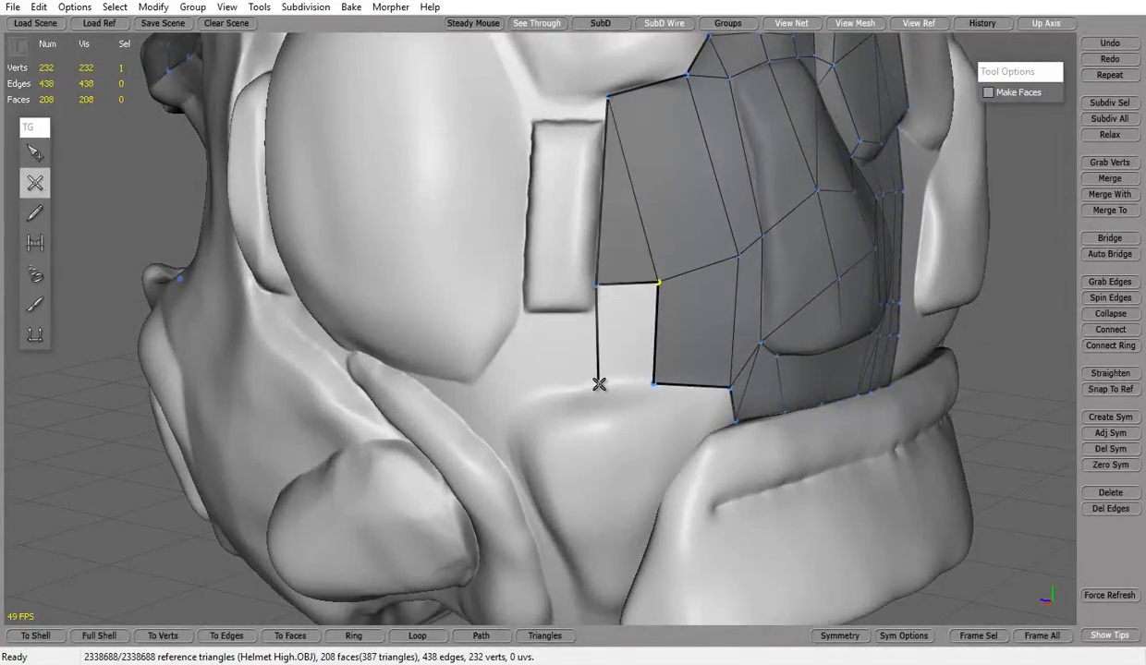
{"action": "left_click", "coordinate": [599, 384]}
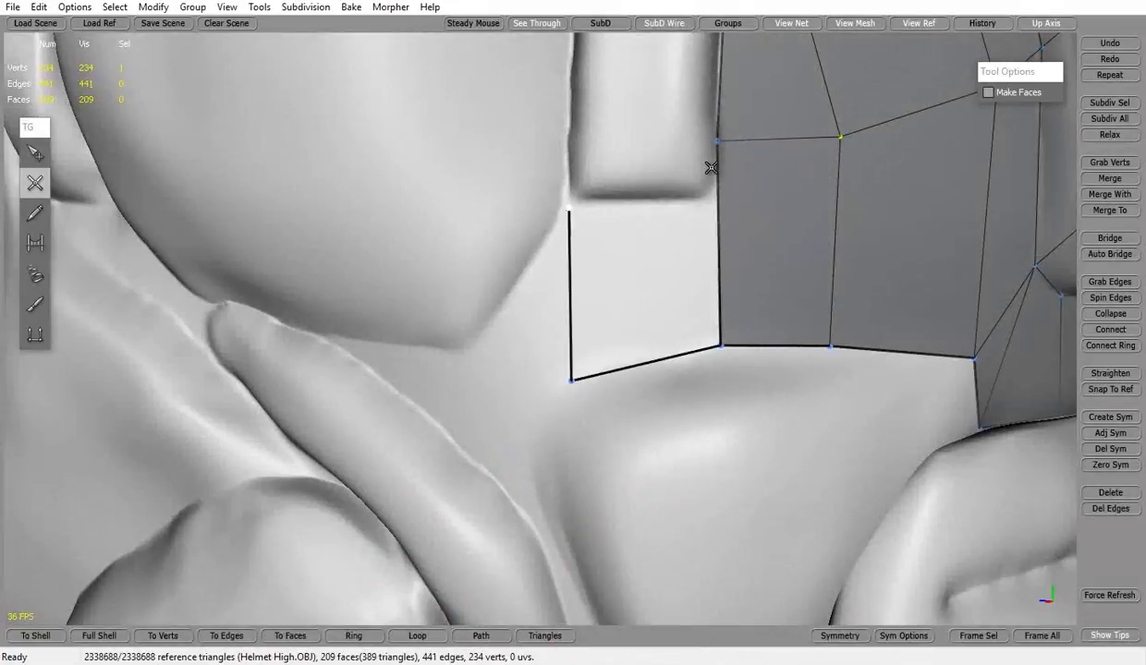
Select an edge ring and connect it to add a new edge loop across the patch.
{"action": "scroll", "coordinate": [651, 276], "scroll_direction": "down", "scroll_amount": 2}
{"action": "scroll", "coordinate": [593, 396], "scroll_direction": "down", "scroll_amount": 2}
{"action": "scroll", "coordinate": [487, 337], "scroll_direction": "up", "scroll_amount": 4}
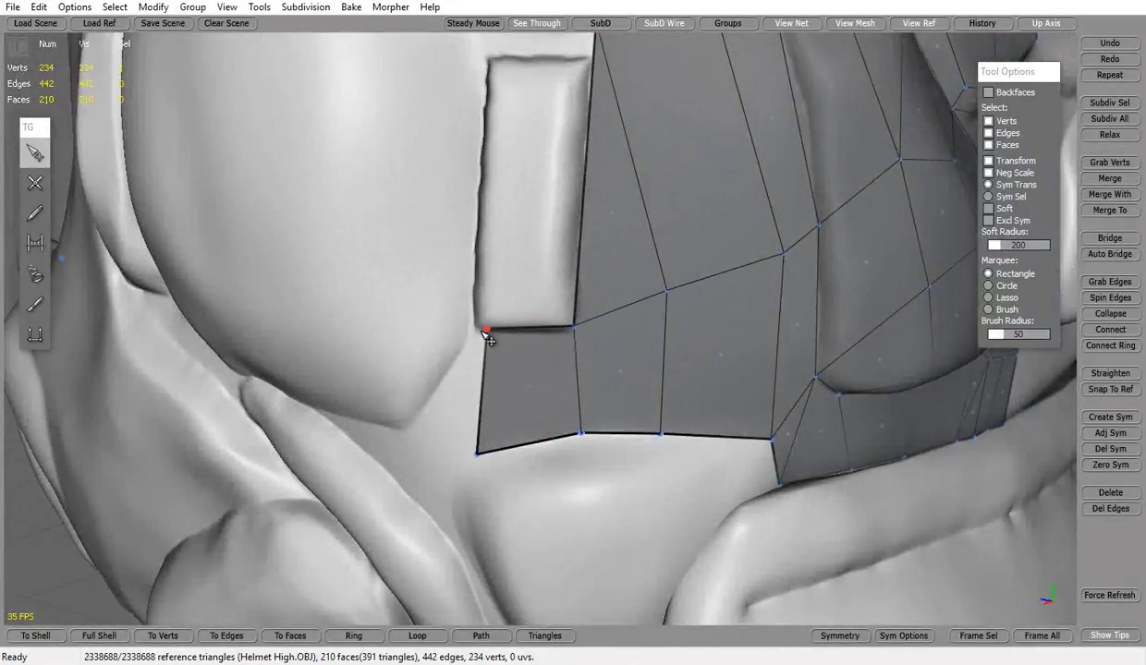
{"action": "scroll", "coordinate": [681, 347], "scroll_direction": "down", "scroll_amount": 2}
{"action": "scroll", "coordinate": [504, 327], "scroll_direction": "down", "scroll_amount": 2}
{"action": "mouse_move", "coordinate": [430, 424]}
{"action": "middle_mouse_down"}
{"action": "mouse_move", "coordinate": [583, 394]}
{"action": "mouse_move", "coordinate": [753, 464]}
{"action": "mouse_move", "coordinate": [680, 522]}
{"action": "mouse_move", "coordinate": [832, 522]}
{"action": "mouse_move", "coordinate": [504, 486]}
{"action": "mouse_move", "coordinate": [460, 379]}
{"action": "mouse_move", "coordinate": [480, 384]}
{"action": "mouse_move", "coordinate": [406, 319]}
{"action": "middle_mouse_up"}
{"action": "scroll", "coordinate": [583, 460], "scroll_direction": "up", "scroll_amount": 2}
{"action": "scroll", "coordinate": [499, 398], "scroll_direction": "up", "scroll_amount": 2}
{"action": "left_click", "coordinate": [407, 319]}
{"action": "left_click", "coordinate": [1109, 344]}
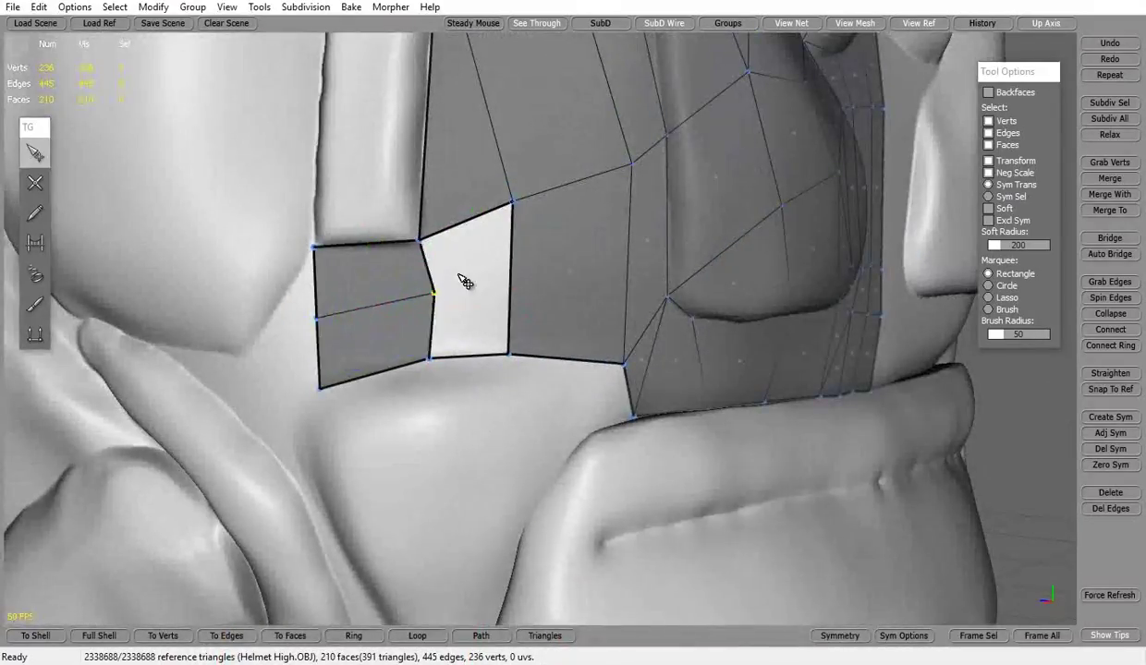
{"action": "left_click", "coordinate": [35, 183]}
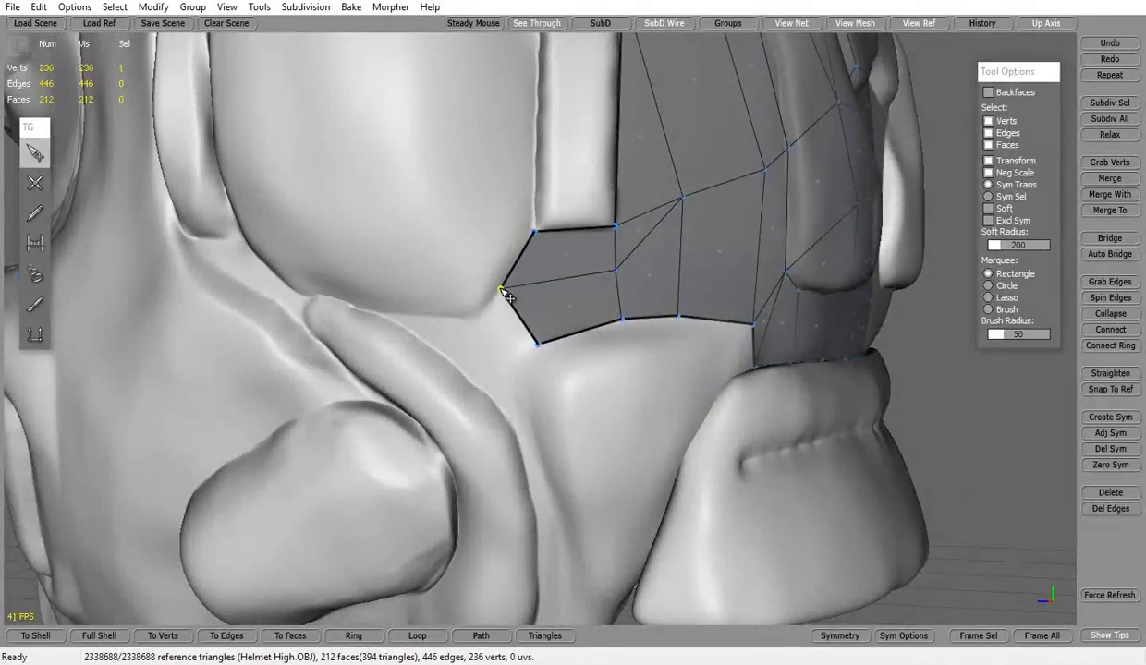
Draw a new quad down onto the cheek corner, then select two patch edges.
{"action": "key", "text": "t"}
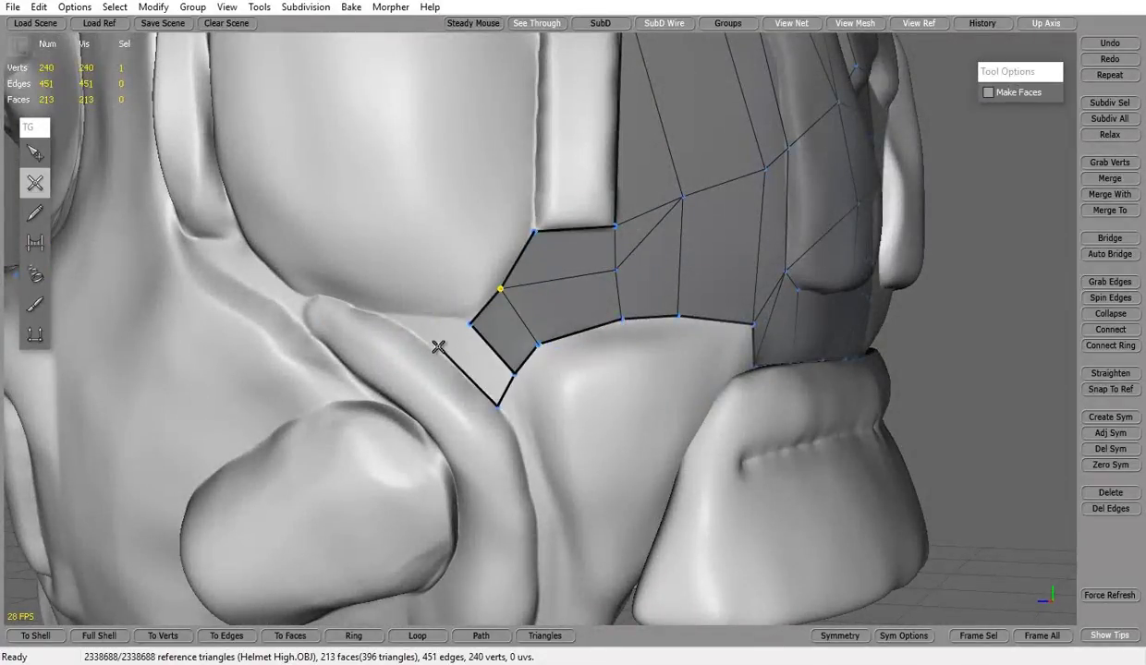
{"action": "left_click", "coordinate": [438, 347]}
{"action": "mouse_move", "coordinate": [439, 346]}
{"action": "middle_mouse_down"}
{"action": "mouse_move", "coordinate": [493, 323]}
{"action": "mouse_move", "coordinate": [594, 345]}
{"action": "middle_mouse_up"}
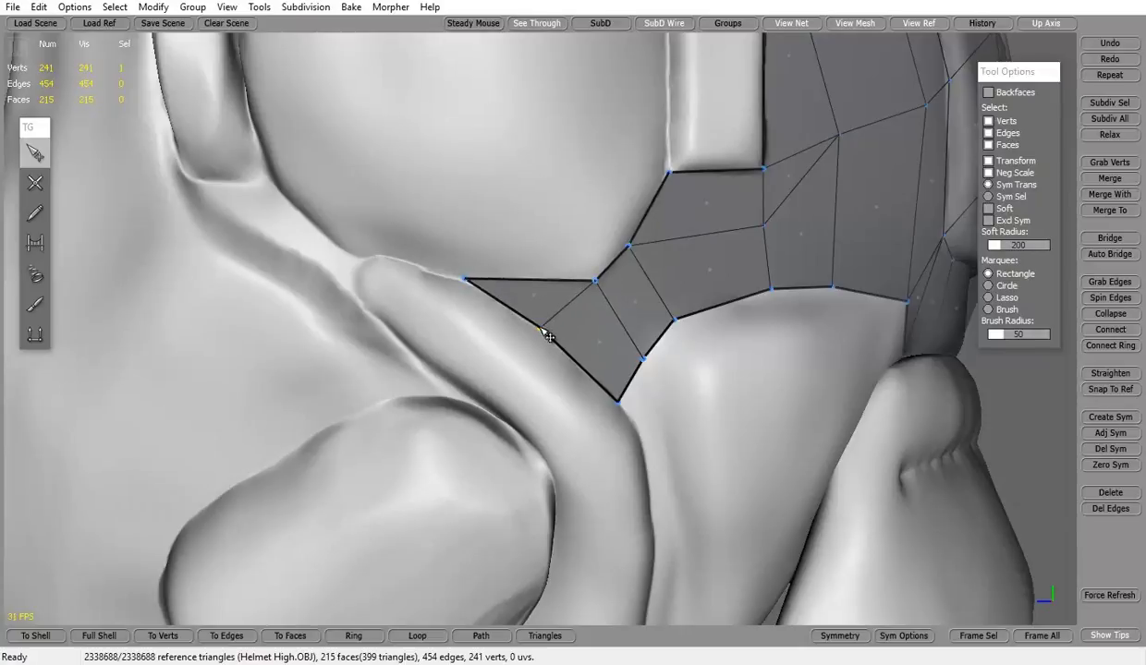
{"action": "scroll", "coordinate": [716, 389], "scroll_direction": "down", "scroll_amount": 3}
{"action": "mouse_move", "coordinate": [716, 389]}
{"action": "right_mouse_down"}
{"action": "mouse_move", "coordinate": [690, 376]}
{"action": "mouse_move", "coordinate": [703, 435]}
{"action": "right_mouse_up"}
{"action": "scroll", "coordinate": [685, 298], "scroll_direction": "up", "scroll_amount": 5}
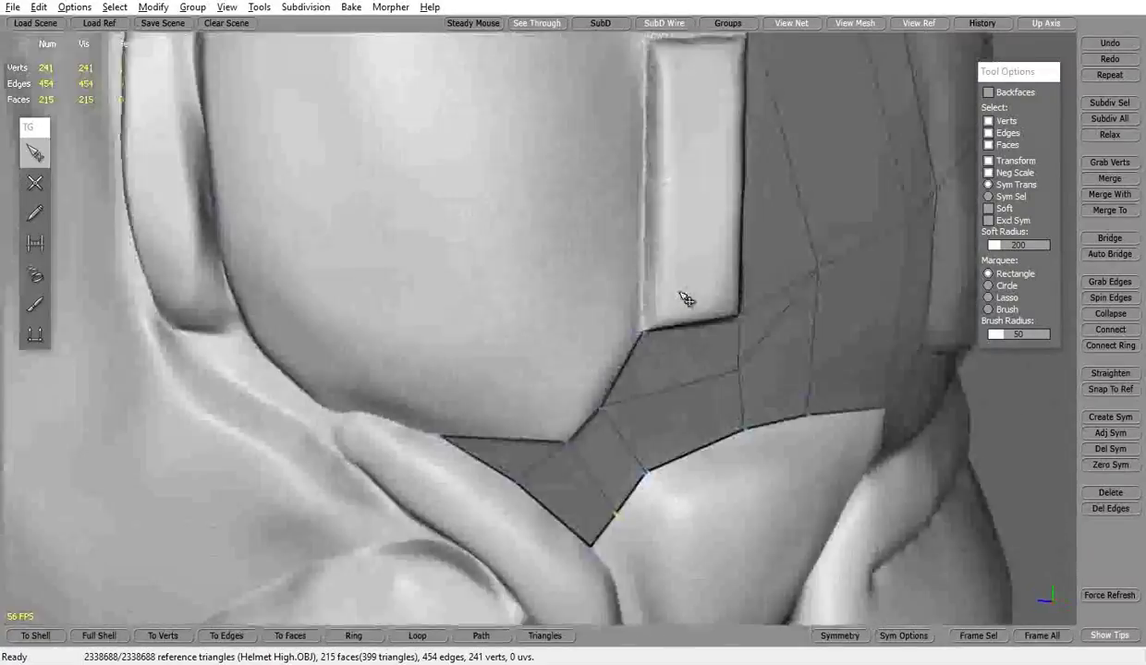
{"action": "right_click_drag", "start_coordinate": [686, 298], "coordinate": [673, 376]}
{"action": "left_click", "coordinate": [524, 422]}
{"action": "right_click_drag", "start_coordinate": [608, 422], "coordinate": [558, 387]}
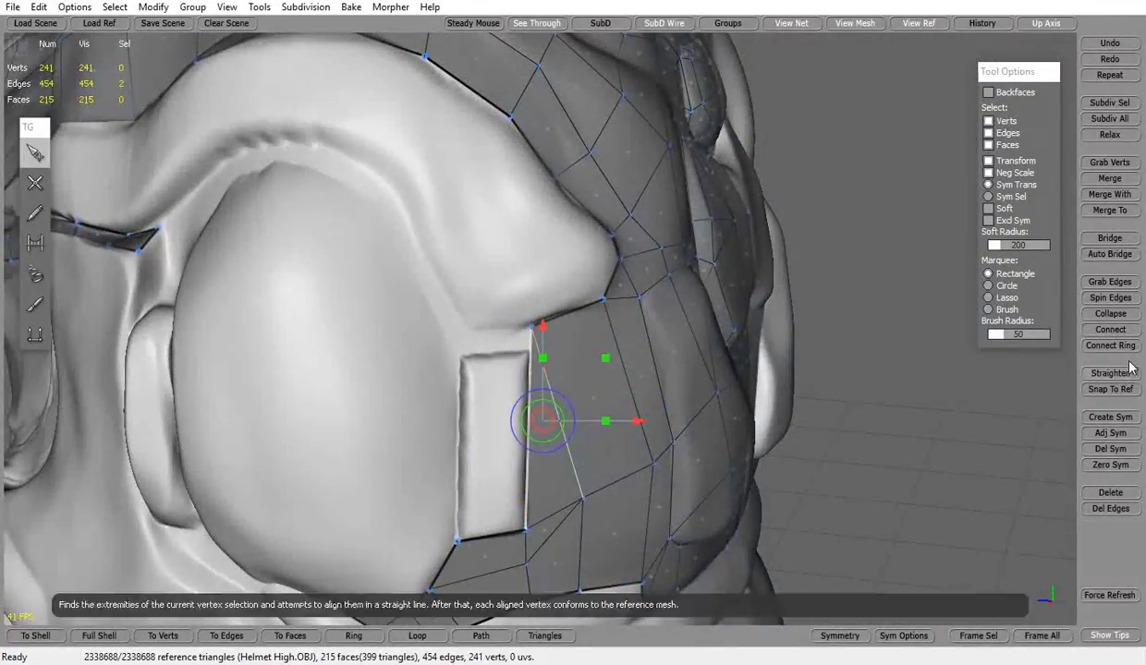
Draw the first new quad of the strip along the brow trim beside the cheek plate.
{"action": "left_click", "coordinate": [526, 461]}
{"action": "key", "text": "e"}
{"action": "left_click", "coordinate": [589, 454]}
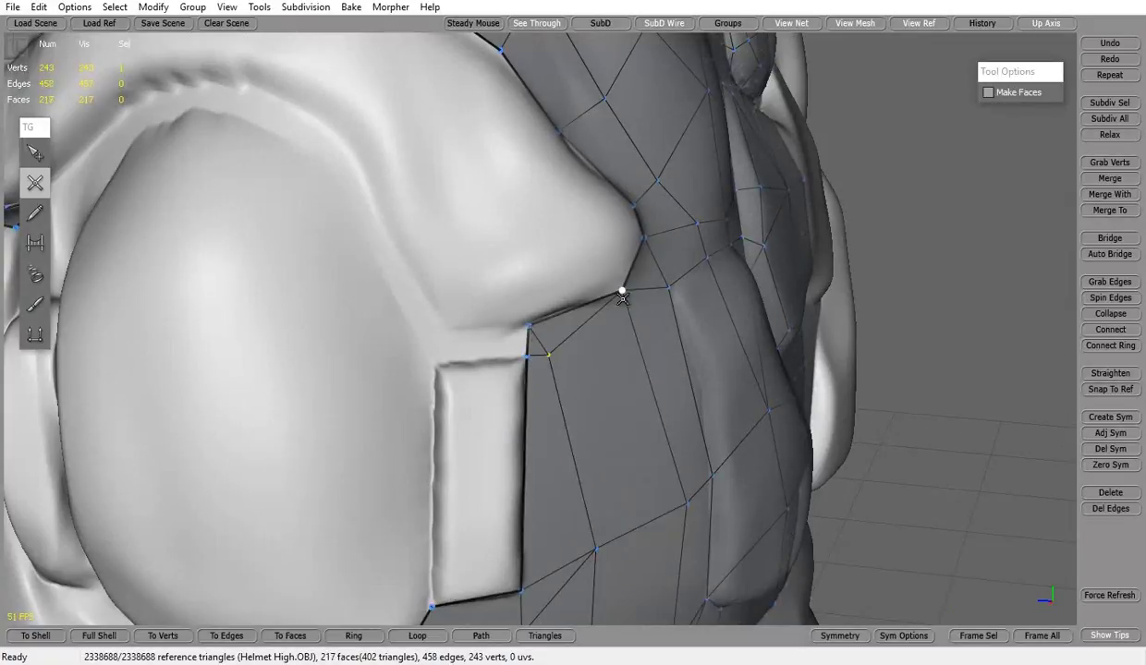
{"action": "right_click_drag", "start_coordinate": [589, 455], "coordinate": [517, 416]}
{"action": "key", "text": "q"}
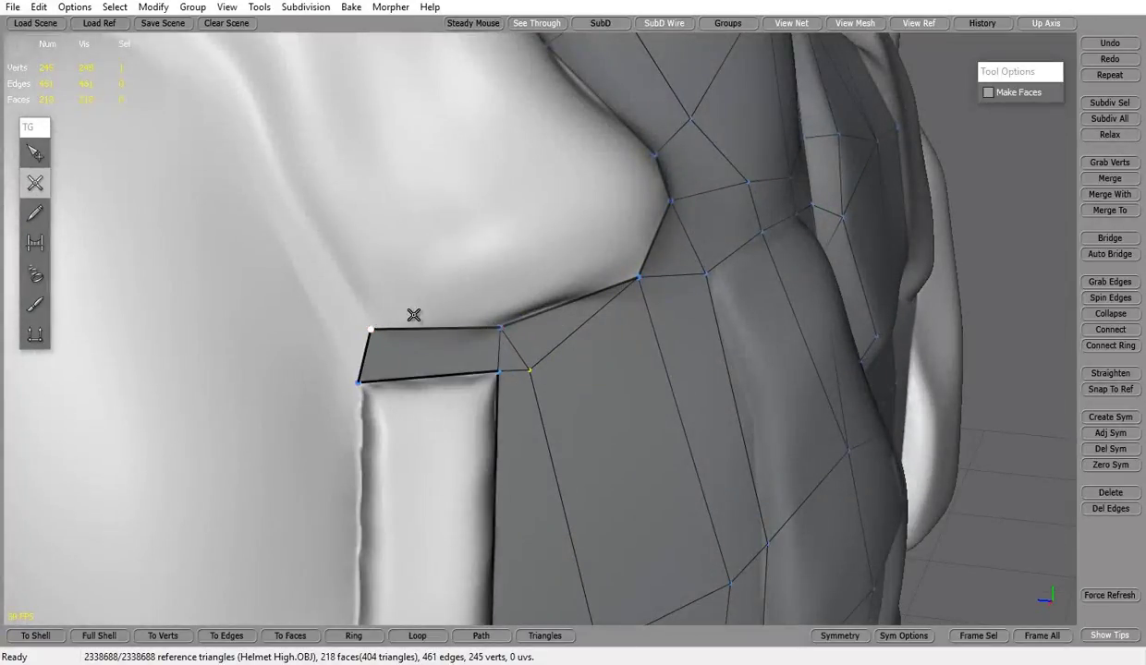
{"action": "left_click", "coordinate": [327, 353]}
{"action": "left_click", "coordinate": [35, 153]}
Extend the brow strip upward with new vertices and join it to the strip end.
{"action": "right_click_drag", "start_coordinate": [481, 256], "coordinate": [440, 251]}
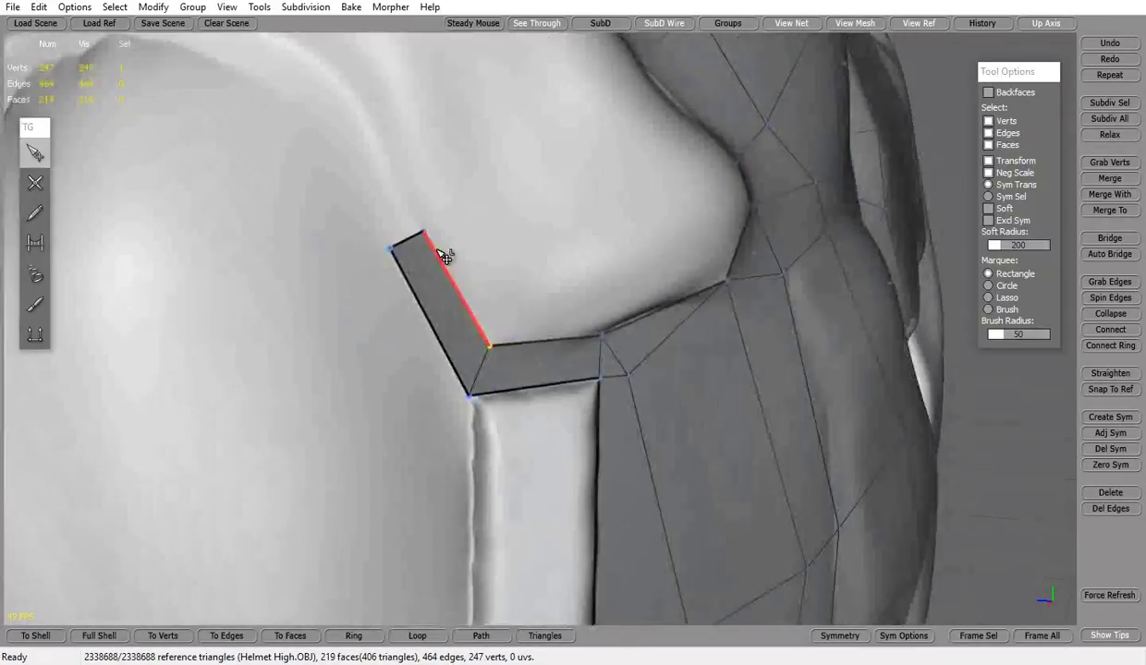
{"action": "right_click_drag", "start_coordinate": [562, 249], "coordinate": [518, 231]}
{"action": "left_click", "coordinate": [466, 173]}
{"action": "left_click", "coordinate": [434, 187]}
{"action": "left_click", "coordinate": [391, 123]}
{"action": "right_click_drag", "start_coordinate": [392, 122], "coordinate": [459, 176]}
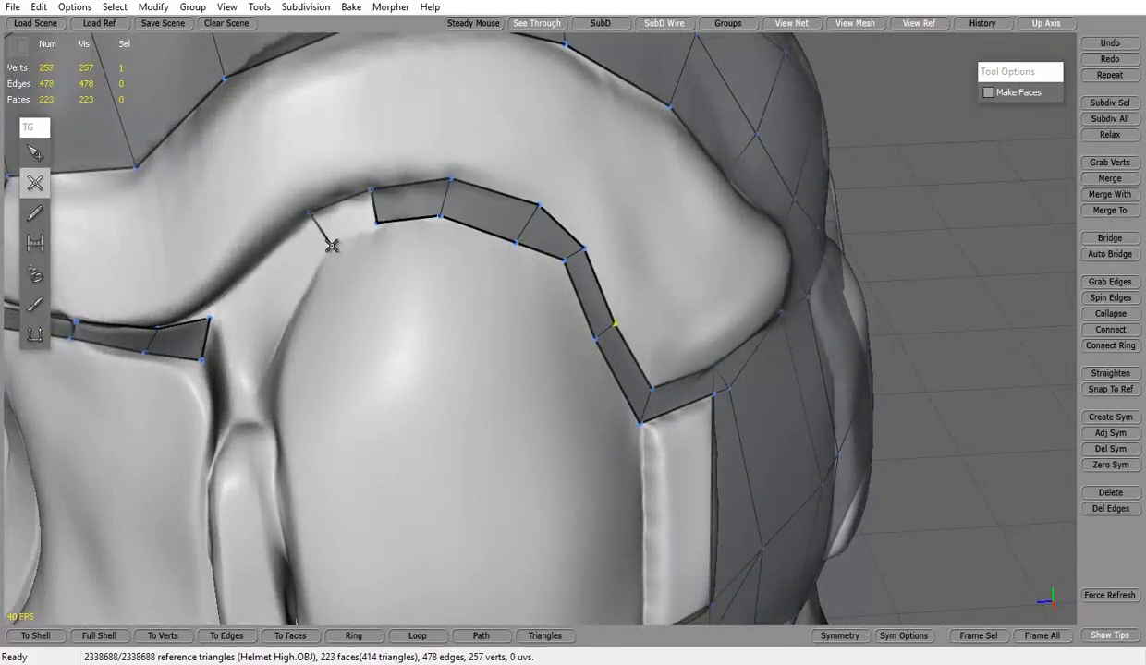
{"action": "right_click_drag", "start_coordinate": [308, 290], "coordinate": [282, 312]}
{"action": "left_click", "coordinate": [282, 312]}
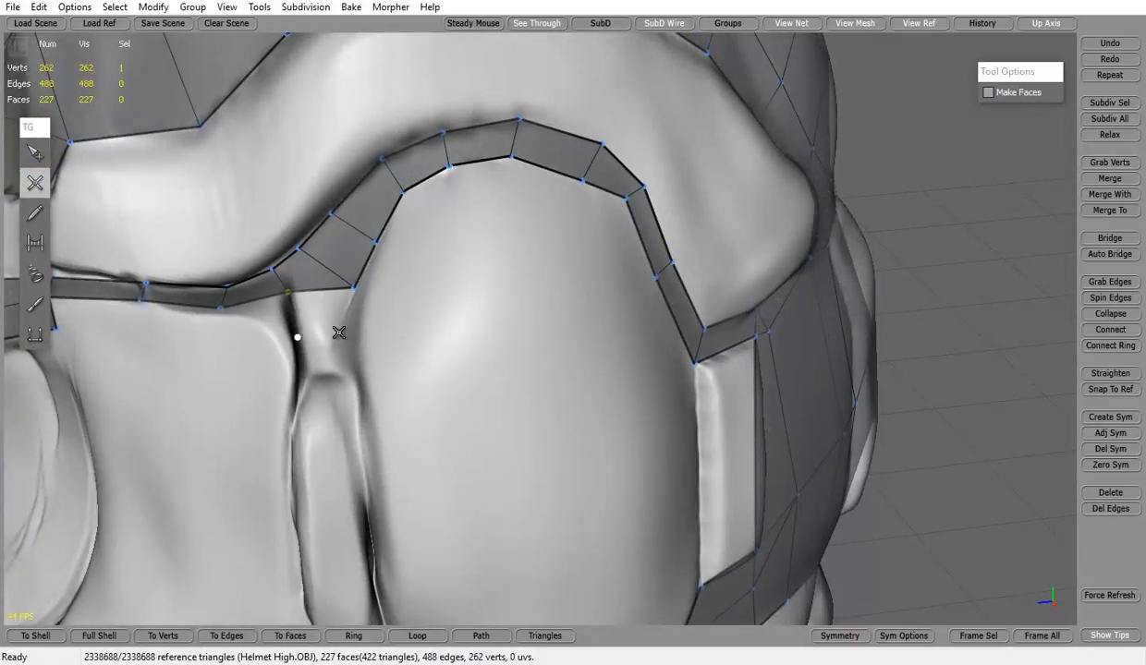
Close the open end of the brow strip with new faces, bringing the patch to 237 faces.
{"action": "key", "text": "s"}
{"action": "mouse_move", "coordinate": [422, 330]}
{"action": "right_mouse_down"}
{"action": "mouse_move", "coordinate": [965, 416]}
{"action": "mouse_move", "coordinate": [642, 506]}
{"action": "mouse_move", "coordinate": [570, 432]}
{"action": "right_mouse_up"}
{"action": "scroll", "coordinate": [546, 431], "scroll_direction": "up", "scroll_amount": 5}
{"action": "key", "text": "c"}
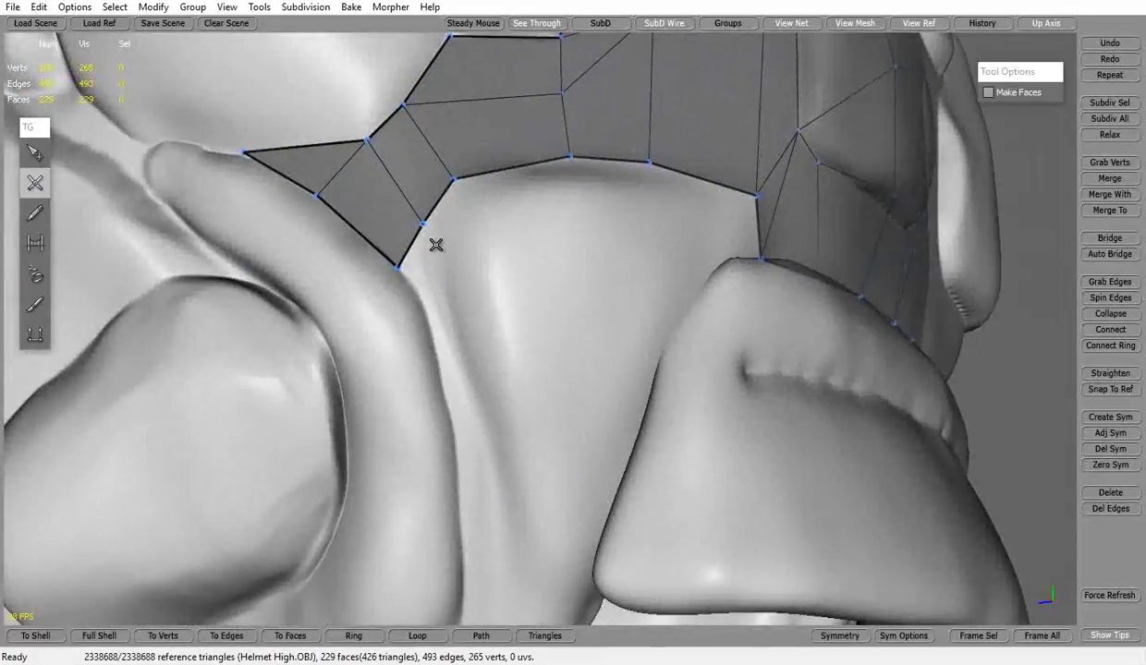
{"action": "left_click", "coordinate": [468, 333]}
{"action": "right_click_drag", "start_coordinate": [468, 334], "coordinate": [453, 376]}
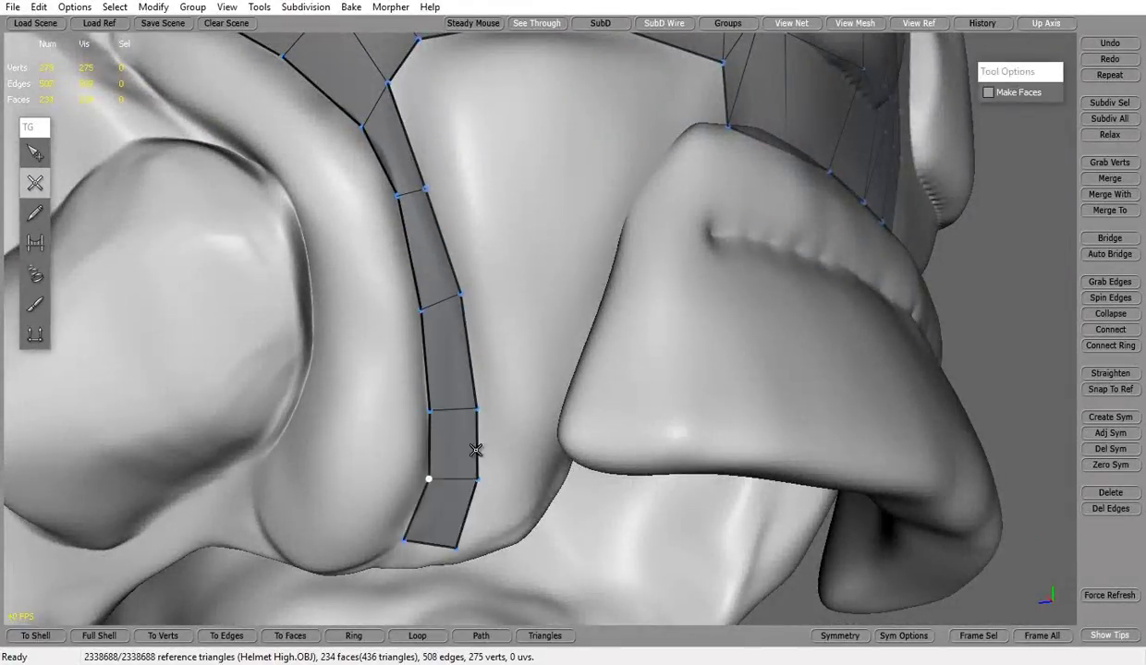
{"action": "right_click_drag", "start_coordinate": [475, 450], "coordinate": [434, 439]}
{"action": "left_click", "coordinate": [434, 439]}
{"action": "scroll", "coordinate": [604, 389], "scroll_direction": "down", "scroll_amount": 5}
{"action": "key", "text": "s"}
{"action": "mouse_move", "coordinate": [604, 389]}
{"action": "right_mouse_down"}
{"action": "mouse_move", "coordinate": [719, 285]}
{"action": "mouse_move", "coordinate": [416, 253]}
{"action": "mouse_move", "coordinate": [726, 343]}
{"action": "right_mouse_up"}
{"action": "scroll", "coordinate": [506, 343], "scroll_direction": "up", "scroll_amount": 3}
{"action": "scroll", "coordinate": [294, 269], "scroll_direction": "up", "scroll_amount": 3}
{"action": "key", "text": "c"}
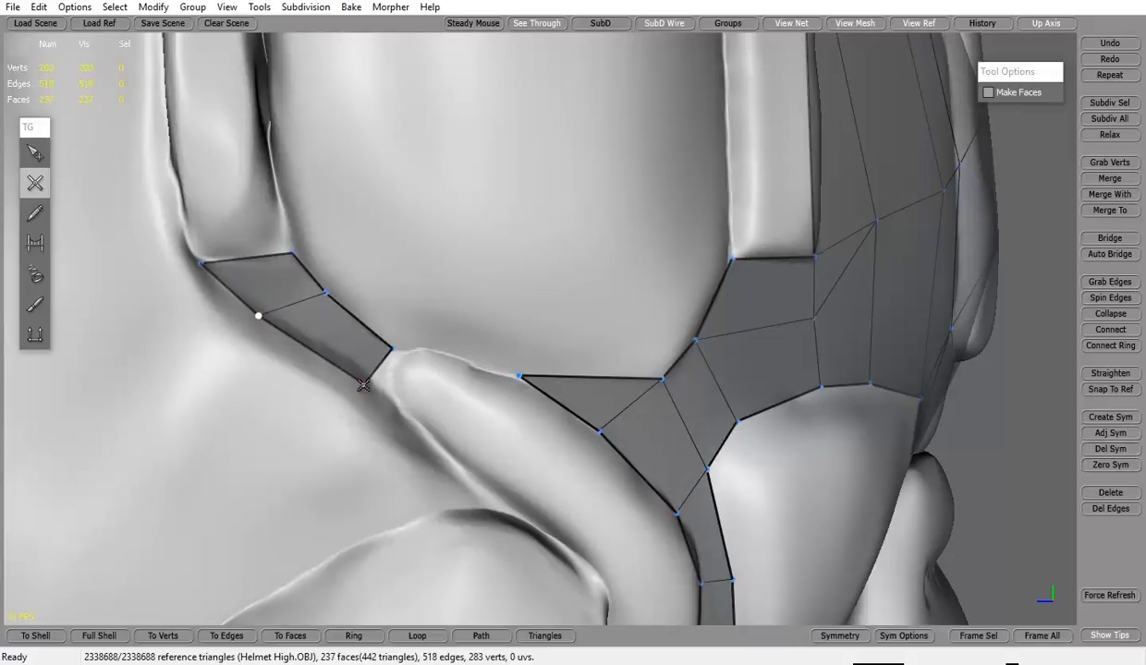
{"action": "key", "text": "s"}
{"action": "scroll", "coordinate": [409, 360], "scroll_direction": "down", "scroll_amount": 5}
{"action": "mouse_move", "coordinate": [460, 358]}
{"action": "right_mouse_down"}
{"action": "mouse_move", "coordinate": [431, 460]}
{"action": "mouse_move", "coordinate": [766, 296]}
{"action": "mouse_move", "coordinate": [576, 314]}
{"action": "mouse_move", "coordinate": [801, 391]}
{"action": "mouse_move", "coordinate": [647, 388]}
{"action": "right_mouse_up"}
{"action": "scroll", "coordinate": [592, 312], "scroll_direction": "up", "scroll_amount": 3}
{"action": "scroll", "coordinate": [647, 388], "scroll_direction": "down", "scroll_amount": 5}
Save the TopoGun scene as 'Helmet Low'.
{"action": "left_click", "coordinate": [13, 7]}
{"action": "left_click", "coordinate": [366, 256]}
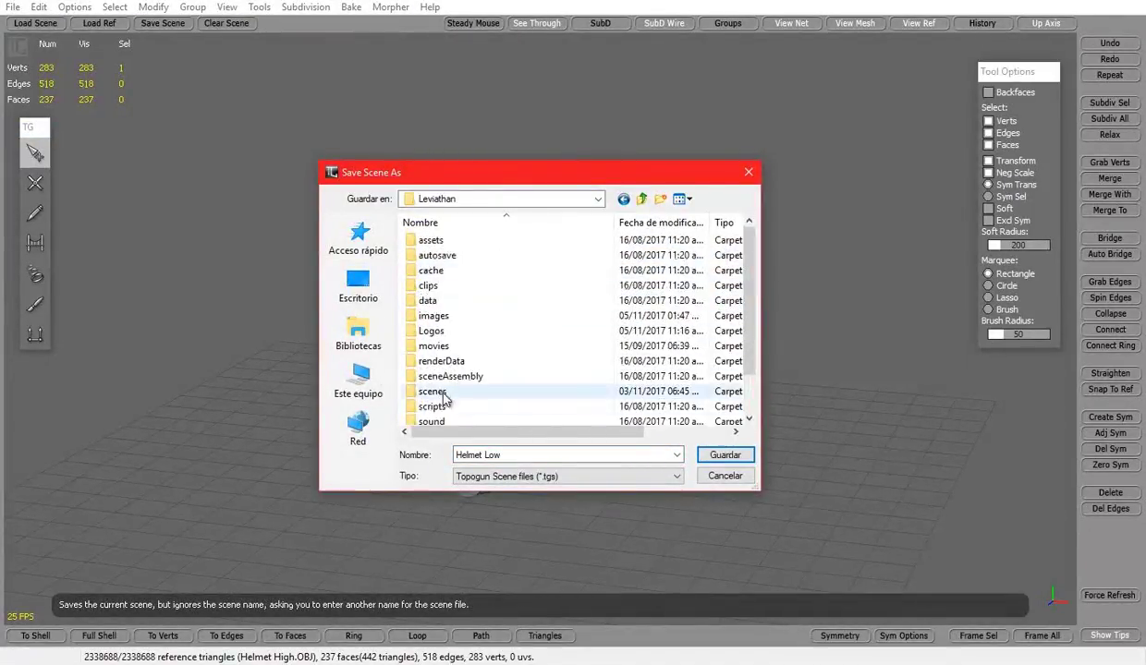
{"action": "left_click", "coordinate": [619, 335]}
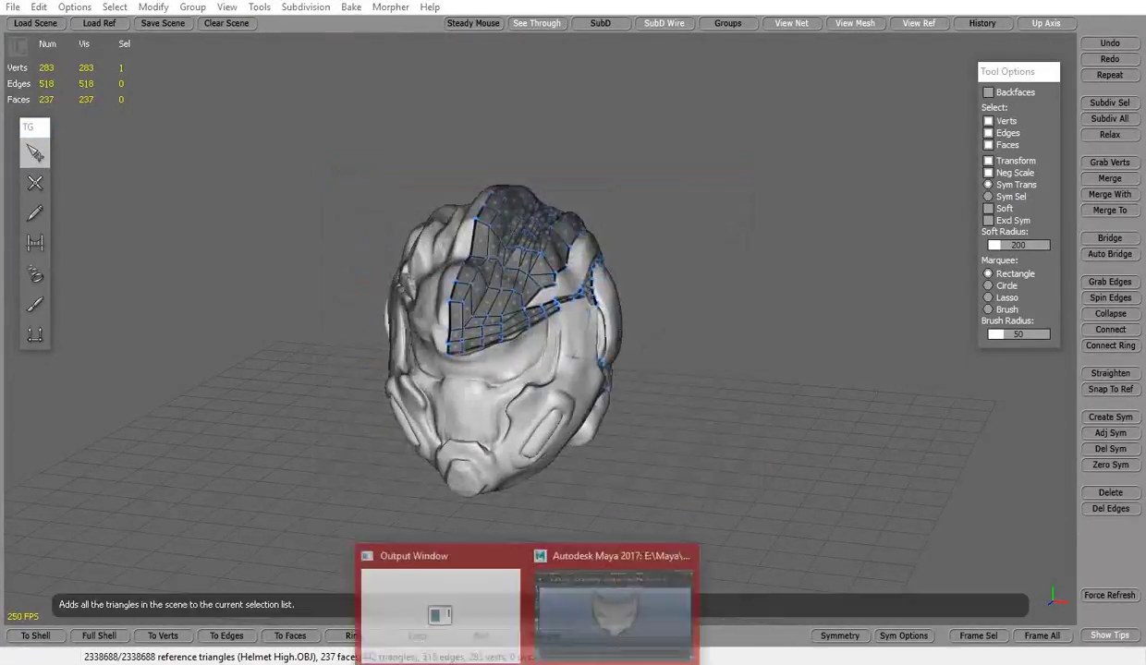
Switch to Maya and select the low-poly helmet shell piece in the front view.
{"action": "left_click", "coordinate": [14, 7]}
{"action": "left_click_drag", "start_coordinate": [591, 351], "coordinate": [733, 298], "text": "alt"}
{"action": "left_click", "coordinate": [666, 378]}
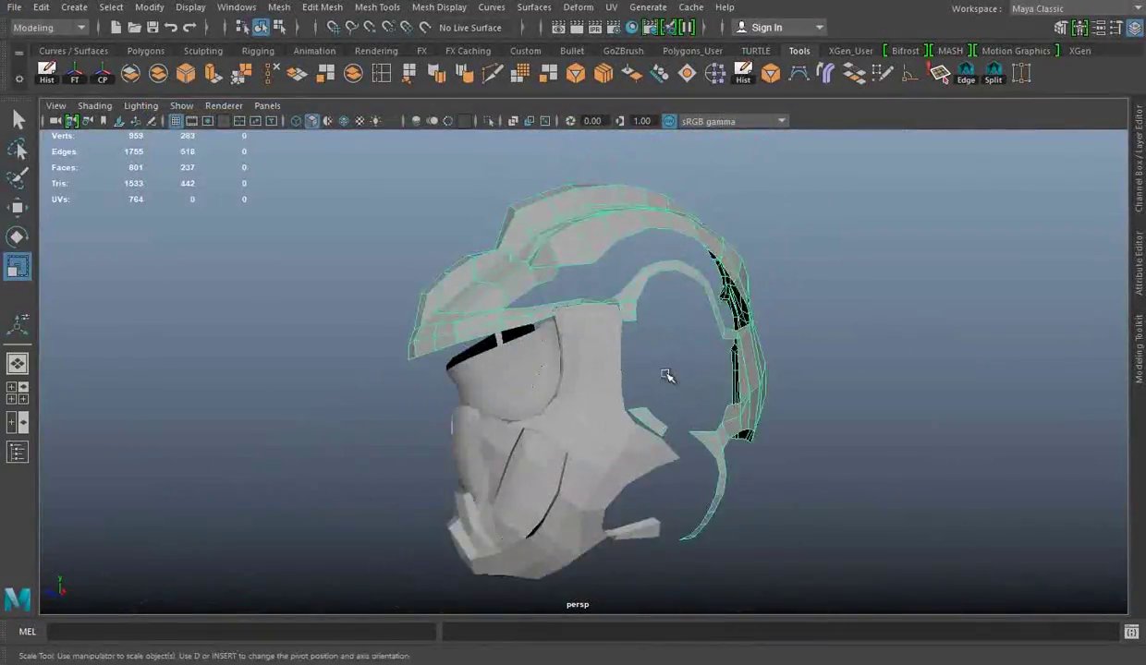
{"action": "left_click_drag", "start_coordinate": [665, 378], "coordinate": [554, 351], "text": "alt"}
{"action": "key", "text": "w"}
{"action": "key", "text": "space"}
{"action": "key", "text": "space"}
{"action": "right_click_drag", "start_coordinate": [860, 223], "coordinate": [763, 248]}
{"action": "left_click_drag", "start_coordinate": [441, 176], "coordinate": [451, 502]}
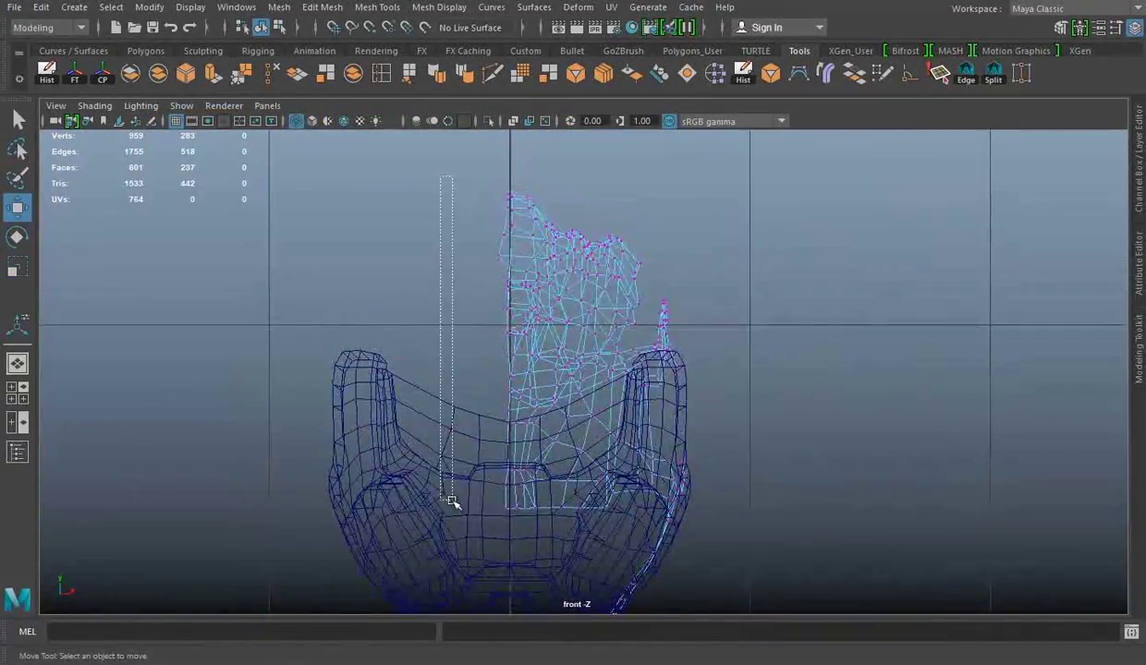
{"action": "mouse_move", "coordinate": [499, 459]}
{"action": "left_mouse_down", "text": "alt"}
{"action": "mouse_move", "coordinate": [662, 408]}
{"action": "mouse_move", "coordinate": [819, 528]}
{"action": "left_mouse_up", "text": "alt"}
{"action": "left_click_drag", "start_coordinate": [723, 456], "coordinate": [826, 360], "text": "alt"}
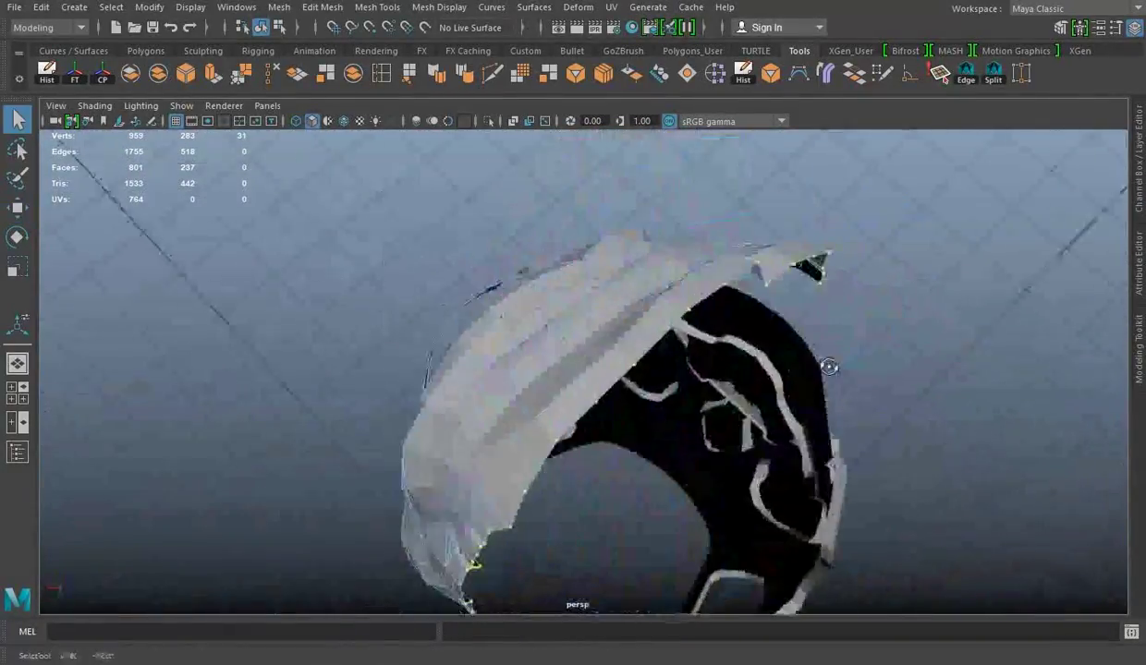
{"action": "key", "text": "r"}
{"action": "mouse_move", "coordinate": [685, 351]}
{"action": "left_mouse_down", "text": "alt"}
{"action": "mouse_move", "coordinate": [846, 333]}
{"action": "mouse_move", "coordinate": [621, 203]}
{"action": "mouse_move", "coordinate": [621, 398]}
{"action": "mouse_move", "coordinate": [933, 322]}
{"action": "left_mouse_up", "text": "alt"}
{"action": "left_click", "coordinate": [622, 202]}
Extrude an edge of the shell outward to add a new row of faces.
{"action": "right_click_drag", "start_coordinate": [357, 222], "coordinate": [352, 180]}
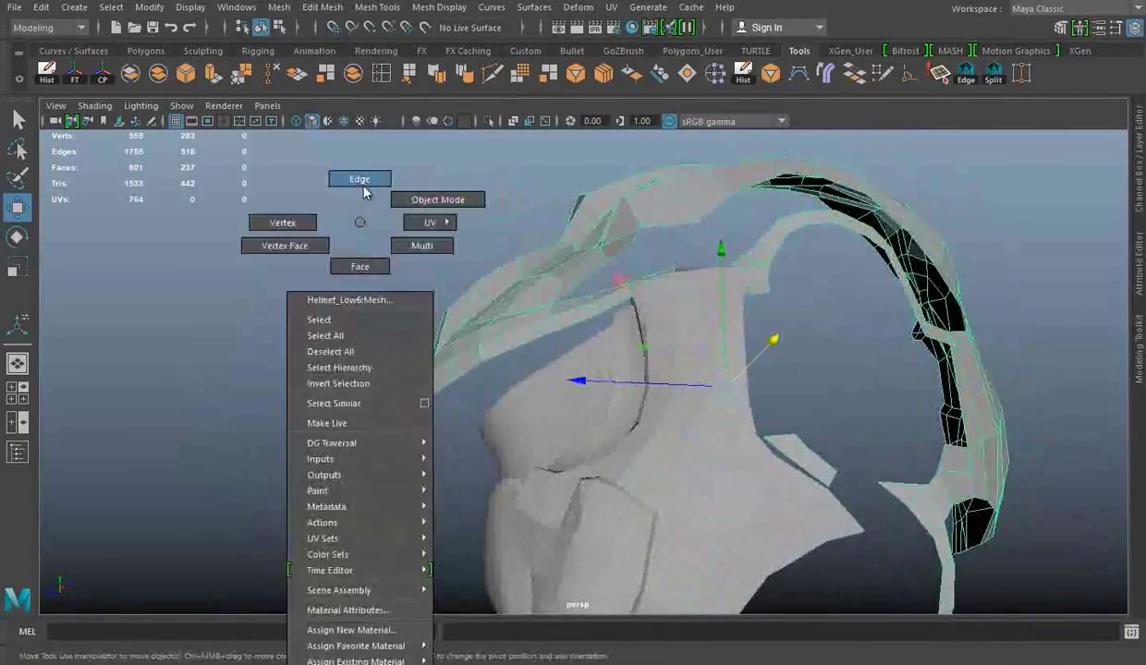
{"action": "mouse_move", "coordinate": [352, 180]}
{"action": "left_mouse_down", "text": "alt"}
{"action": "mouse_move", "coordinate": [550, 366]}
{"action": "mouse_move", "coordinate": [411, 370]}
{"action": "mouse_move", "coordinate": [517, 304]}
{"action": "left_mouse_up", "text": "alt"}
{"action": "left_click", "coordinate": [214, 73]}
{"action": "mouse_move", "coordinate": [444, 386]}
{"action": "left_mouse_down"}
{"action": "mouse_move", "coordinate": [366, 386]}
{"action": "mouse_move", "coordinate": [656, 385]}
{"action": "mouse_move", "coordinate": [654, 404]}
{"action": "mouse_move", "coordinate": [621, 325]}
{"action": "mouse_move", "coordinate": [478, 357]}
{"action": "mouse_move", "coordinate": [501, 380]}
{"action": "mouse_move", "coordinate": [593, 379]}
{"action": "mouse_move", "coordinate": [470, 322]}
{"action": "mouse_move", "coordinate": [582, 497]}
{"action": "left_mouse_up"}
{"action": "key", "text": "w"}
{"action": "key", "text": "e"}
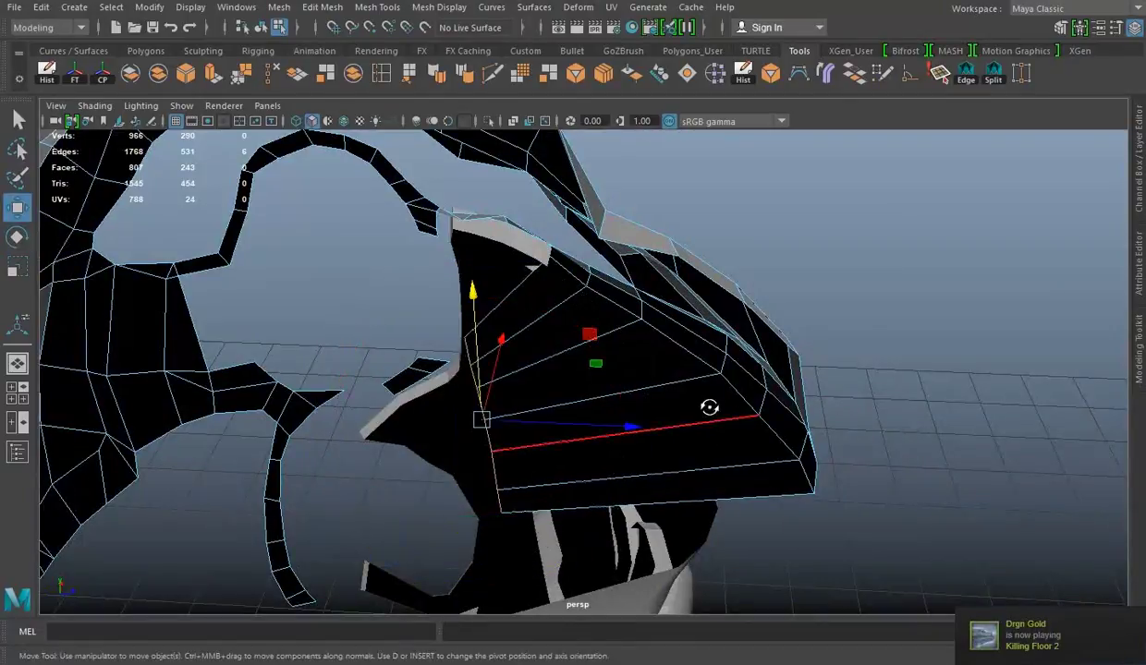
Merge the loose vertex onto its neighbour and move the vertices into place along the rim.
{"action": "mouse_move", "coordinate": [708, 407]}
{"action": "left_mouse_down", "text": "alt"}
{"action": "mouse_move", "coordinate": [686, 366]}
{"action": "mouse_move", "coordinate": [616, 396]}
{"action": "mouse_move", "coordinate": [447, 408]}
{"action": "left_mouse_up", "text": "alt"}
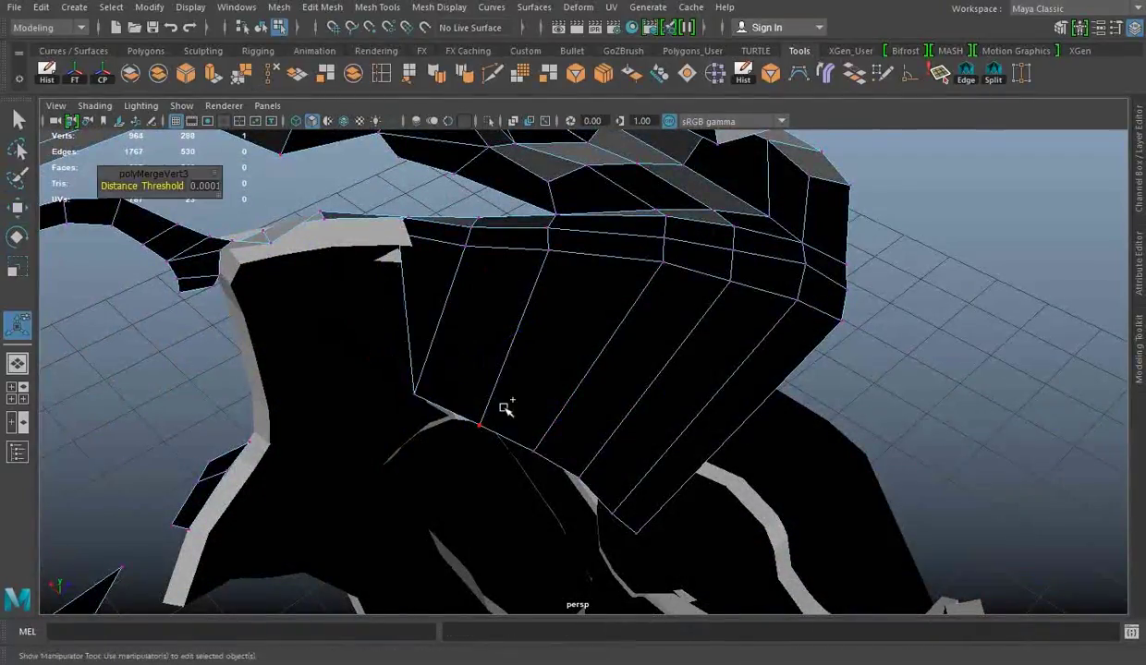
{"action": "mouse_move", "coordinate": [554, 432]}
{"action": "left_mouse_down", "text": "alt"}
{"action": "mouse_move", "coordinate": [600, 358]}
{"action": "mouse_move", "coordinate": [535, 433]}
{"action": "left_mouse_up", "text": "alt"}
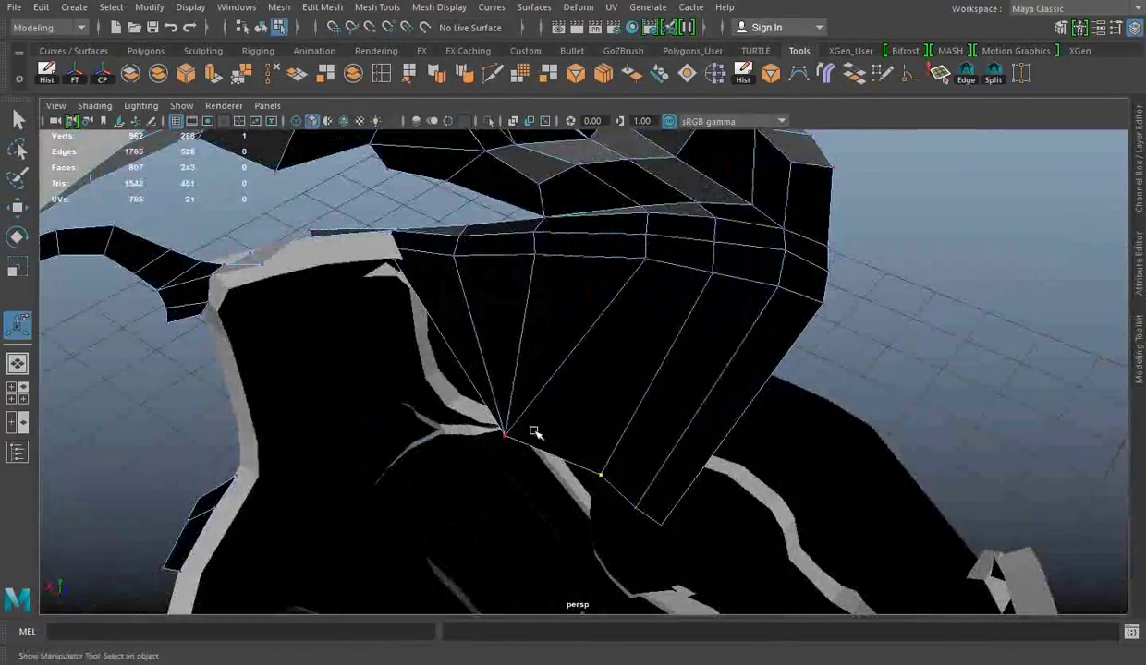
{"action": "left_click_drag", "start_coordinate": [656, 490], "coordinate": [648, 516]}
{"action": "left_click_drag", "start_coordinate": [647, 515], "coordinate": [546, 387], "text": "alt"}
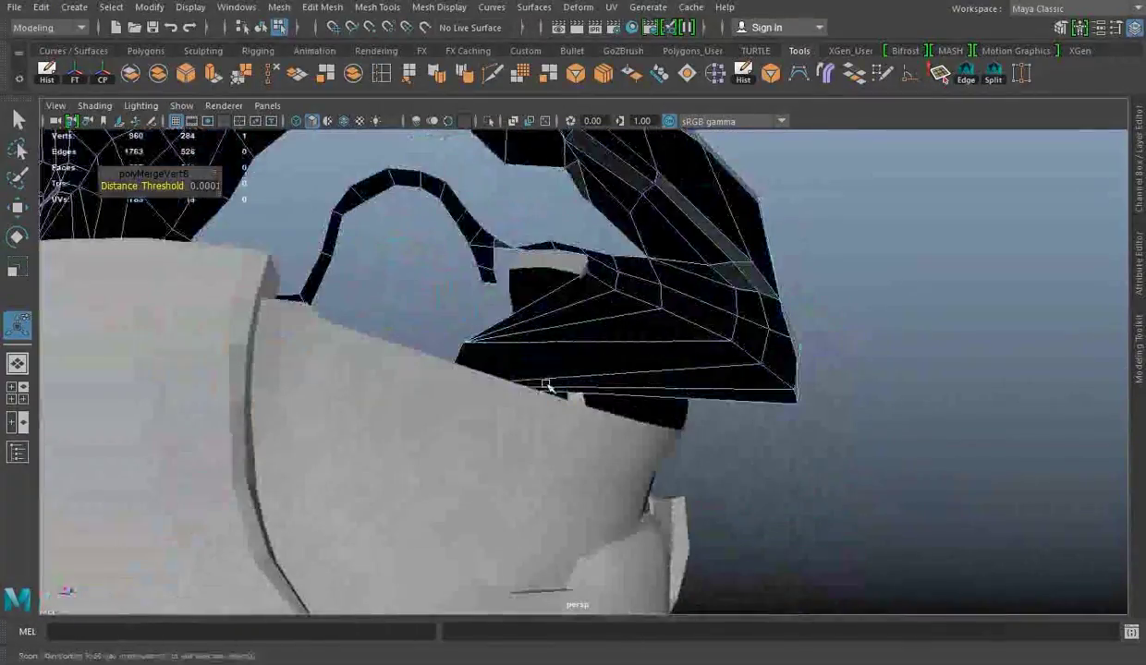
{"action": "left_click_drag", "start_coordinate": [700, 404], "coordinate": [542, 429], "text": "alt"}
{"action": "key", "text": "w"}
{"action": "right_click_drag", "start_coordinate": [742, 230], "coordinate": [753, 176]}
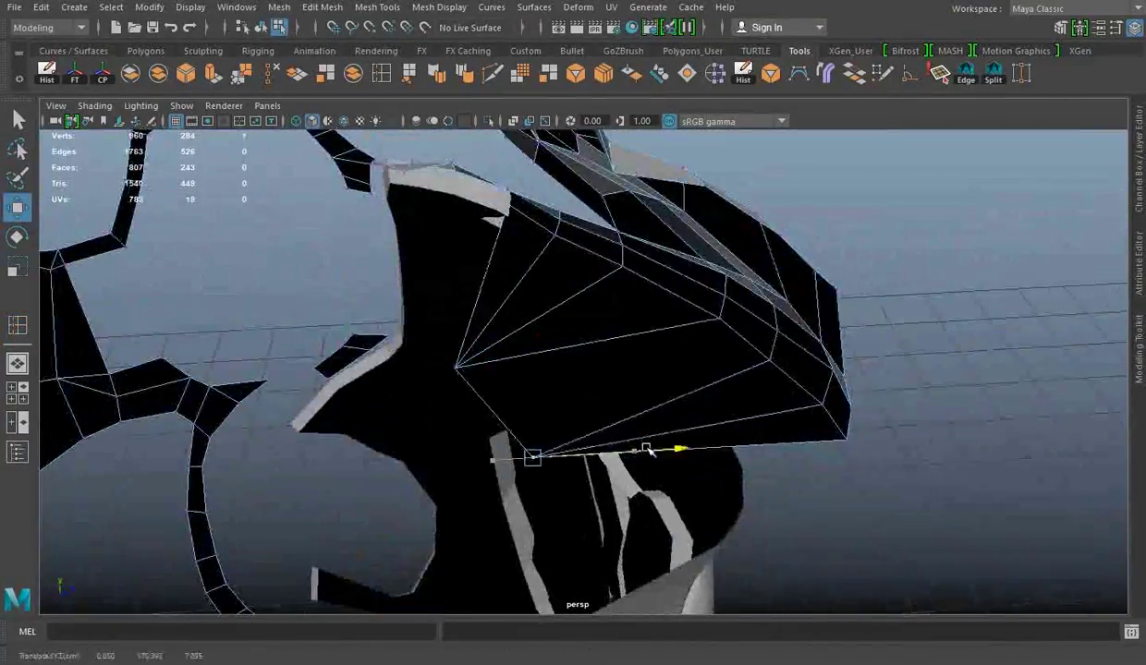
{"action": "mouse_move", "coordinate": [532, 456]}
{"action": "left_mouse_down", "text": "alt"}
{"action": "mouse_move", "coordinate": [370, 374]}
{"action": "mouse_move", "coordinate": [606, 327]}
{"action": "left_mouse_up", "text": "alt"}
{"action": "key", "text": "space"}
Extrude the edge loop along the helmet's mouth rim outward.
{"action": "key", "text": "space"}
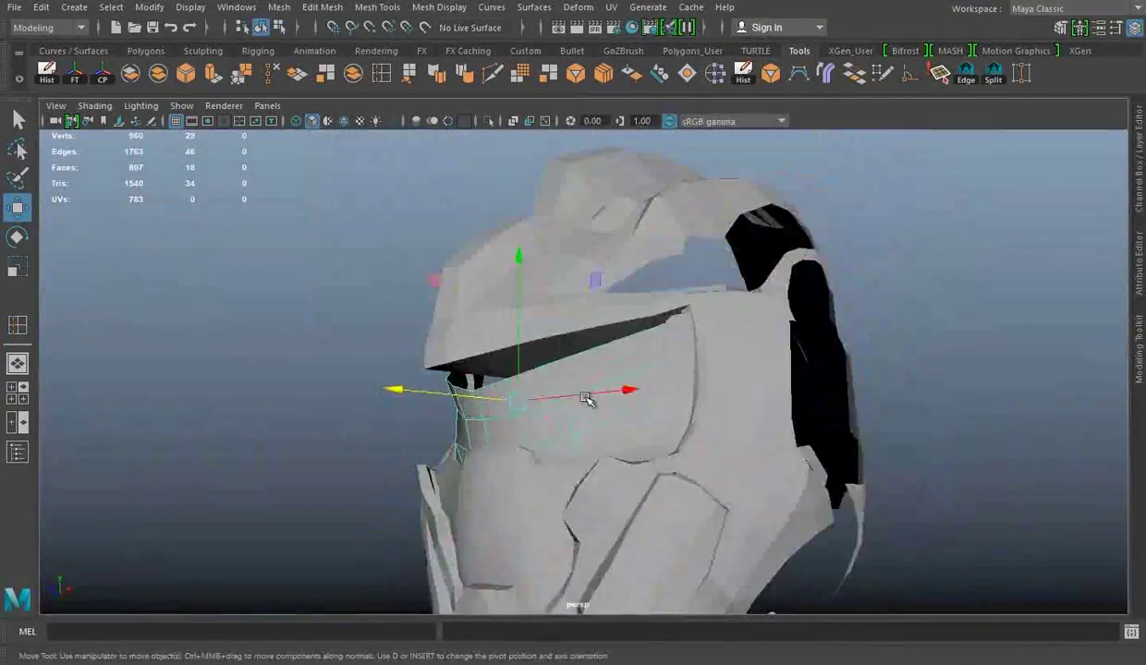
{"action": "left_click_drag", "start_coordinate": [588, 392], "coordinate": [388, 358], "text": "alt"}
{"action": "double_click", "coordinate": [388, 360]}
{"action": "key", "text": "space"}
{"action": "key", "text": "space"}
{"action": "mouse_move", "coordinate": [576, 319]}
{"action": "left_mouse_down", "text": "alt"}
{"action": "mouse_move", "coordinate": [519, 320]}
{"action": "mouse_move", "coordinate": [593, 406]}
{"action": "mouse_move", "coordinate": [537, 376]}
{"action": "mouse_move", "coordinate": [799, 342]}
{"action": "left_mouse_up", "text": "alt"}
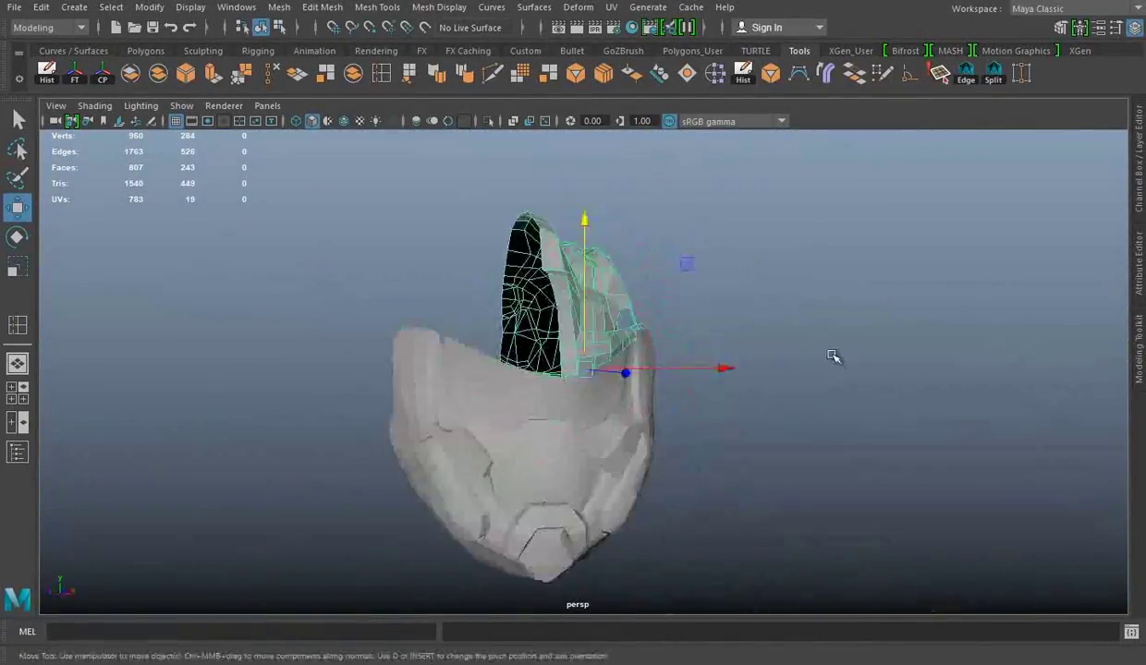
{"action": "left_click_drag", "start_coordinate": [720, 332], "coordinate": [805, 226], "text": "alt"}
{"action": "right_click_drag", "start_coordinate": [805, 225], "coordinate": [766, 305], "text": "shift"}
{"action": "left_click_drag", "start_coordinate": [767, 305], "coordinate": [499, 245], "text": "alt"}
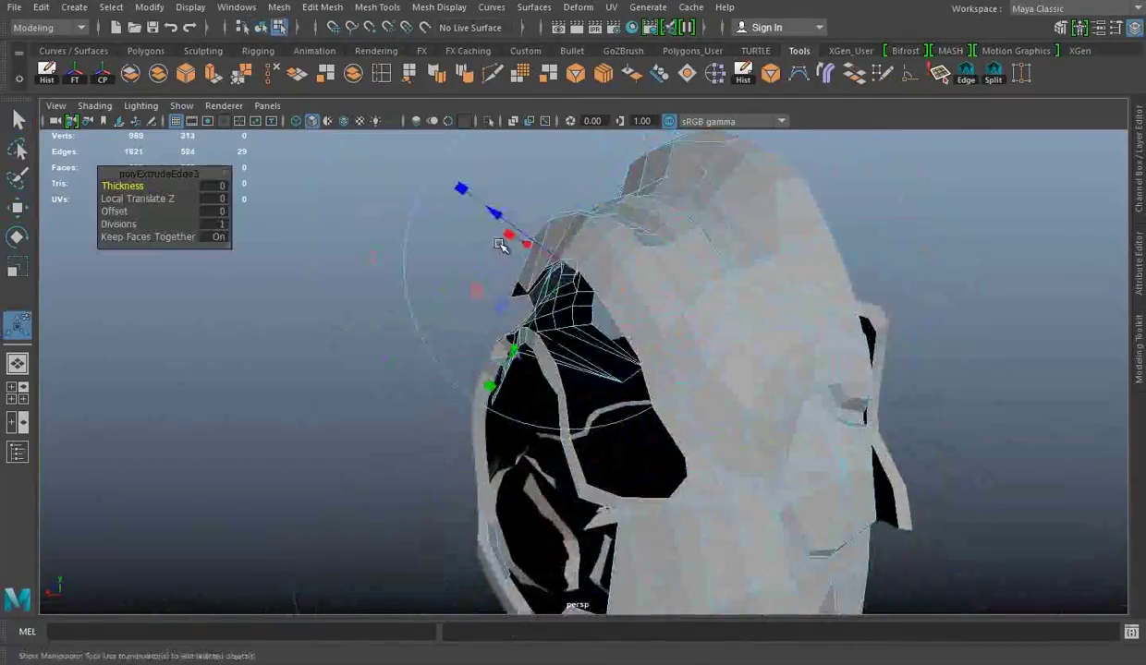
{"action": "mouse_move", "coordinate": [573, 285]}
{"action": "left_mouse_down", "text": "alt"}
{"action": "mouse_move", "coordinate": [781, 373]}
{"action": "mouse_move", "coordinate": [793, 315]}
{"action": "mouse_move", "coordinate": [554, 418]}
{"action": "left_mouse_up", "text": "alt"}
{"action": "key", "text": "q"}
Extrude another border edge loop with Ctrl+E and save the scene.
{"action": "key", "text": "F8"}
{"action": "scroll", "coordinate": [554, 418], "scroll_direction": "up", "scroll_amount": 5}
{"action": "key", "text": "F10"}
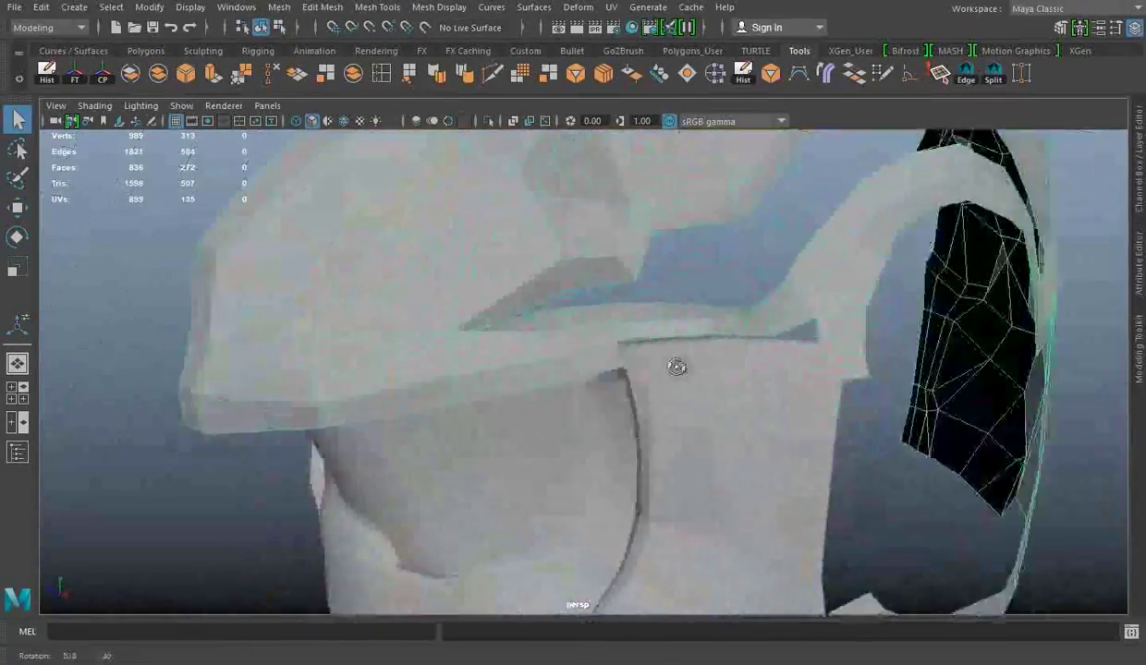
{"action": "mouse_move", "coordinate": [678, 366]}
{"action": "left_mouse_down", "text": "alt"}
{"action": "mouse_move", "coordinate": [474, 376]}
{"action": "mouse_move", "coordinate": [677, 434]}
{"action": "mouse_move", "coordinate": [733, 507]}
{"action": "mouse_move", "coordinate": [652, 389]}
{"action": "mouse_move", "coordinate": [382, 338]}
{"action": "mouse_move", "coordinate": [842, 349]}
{"action": "mouse_move", "coordinate": [857, 440]}
{"action": "mouse_move", "coordinate": [383, 281]}
{"action": "mouse_move", "coordinate": [468, 332]}
{"action": "mouse_move", "coordinate": [806, 473]}
{"action": "mouse_move", "coordinate": [837, 338]}
{"action": "mouse_move", "coordinate": [788, 289]}
{"action": "mouse_move", "coordinate": [559, 356]}
{"action": "mouse_move", "coordinate": [614, 317]}
{"action": "mouse_move", "coordinate": [839, 302]}
{"action": "mouse_move", "coordinate": [678, 302]}
{"action": "mouse_move", "coordinate": [741, 329]}
{"action": "left_mouse_up", "text": "alt"}
{"action": "double_click", "coordinate": [676, 434]}
{"action": "key", "text": "ctrl+e"}
{"action": "key", "text": "w"}
{"action": "key", "text": "q"}
{"action": "key", "text": "w"}
{"action": "key", "text": "ctrl+s"}
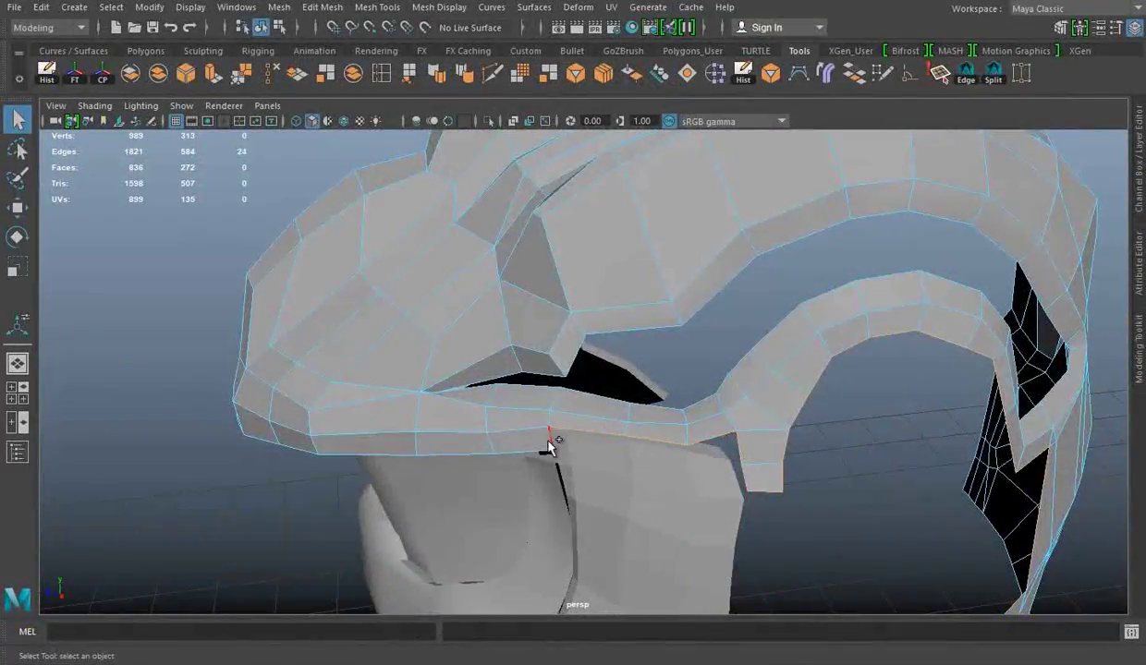
Extrude a plate's border edge inward to thicken the plate, then save.
{"action": "mouse_move", "coordinate": [548, 447]}
{"action": "left_mouse_down", "text": "alt"}
{"action": "mouse_move", "coordinate": [613, 391]}
{"action": "mouse_move", "coordinate": [602, 472]}
{"action": "left_mouse_up", "text": "alt"}
{"action": "left_click", "coordinate": [218, 78]}
{"action": "left_click_drag", "start_coordinate": [439, 273], "coordinate": [448, 355]}
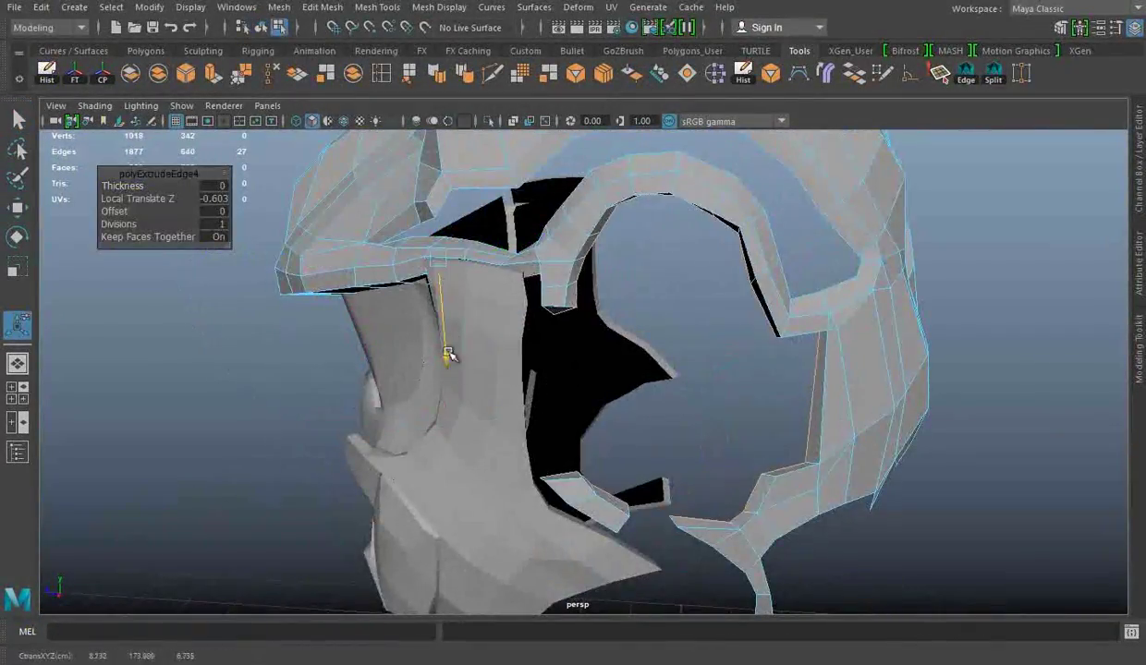
{"action": "scroll", "coordinate": [515, 254], "scroll_direction": "up", "scroll_amount": 5}
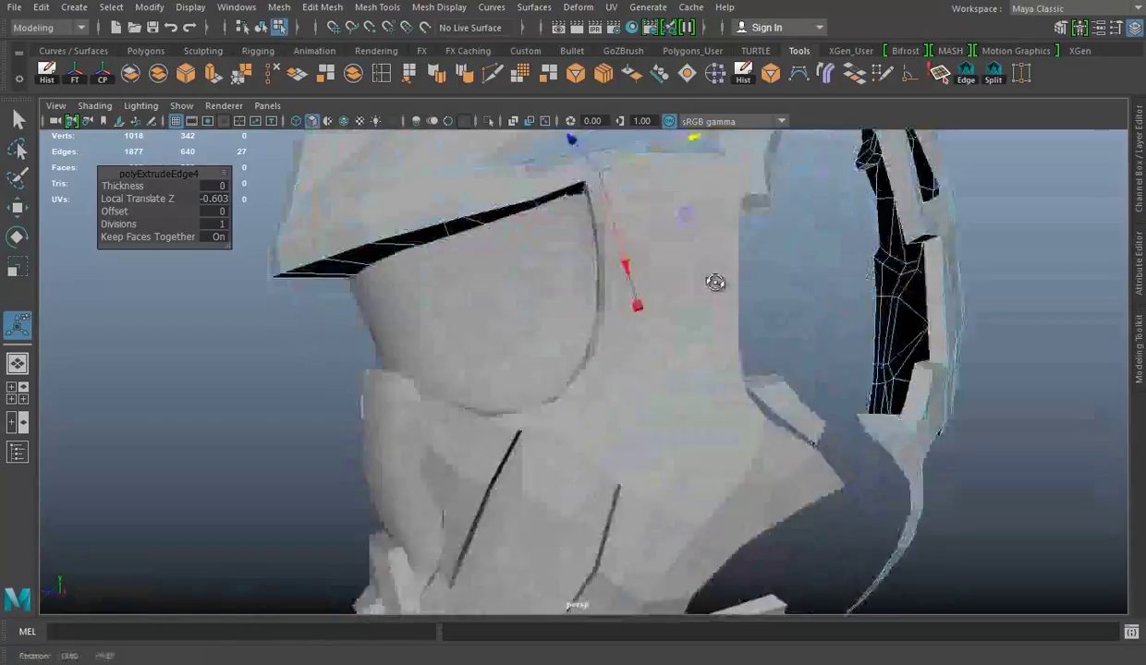
{"action": "mouse_move", "coordinate": [716, 284]}
{"action": "left_mouse_down", "text": "alt"}
{"action": "mouse_move", "coordinate": [716, 439]}
{"action": "mouse_move", "coordinate": [669, 434]}
{"action": "mouse_move", "coordinate": [734, 353]}
{"action": "mouse_move", "coordinate": [875, 355]}
{"action": "left_mouse_up", "text": "alt"}
{"action": "key", "text": "q"}
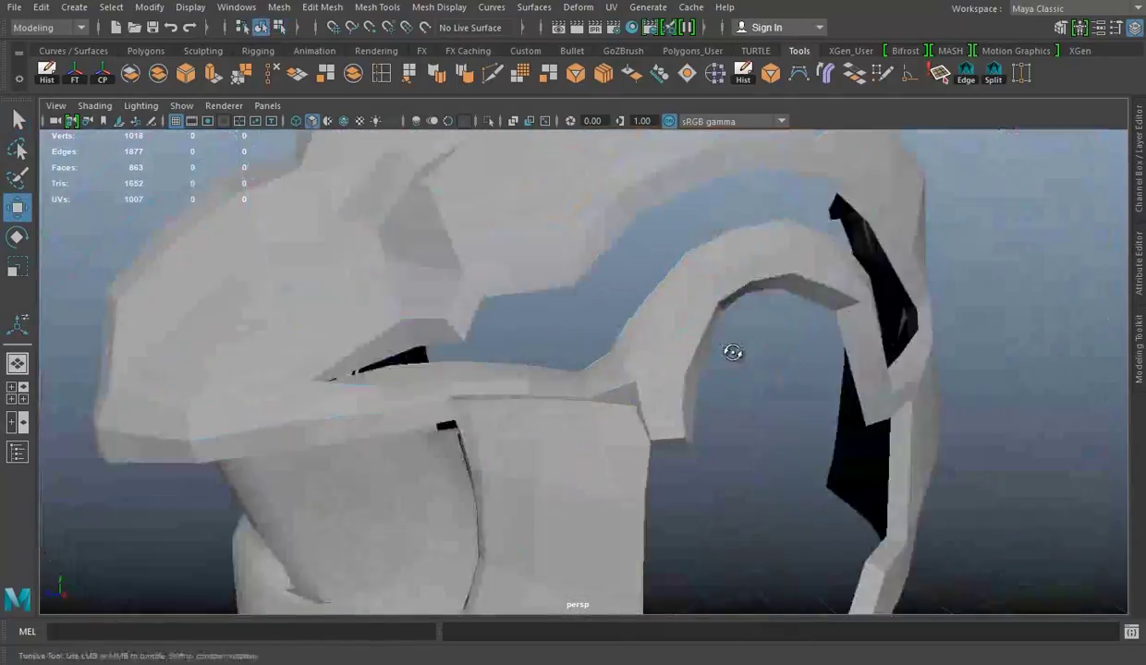
{"action": "key", "text": "ctrl+s"}
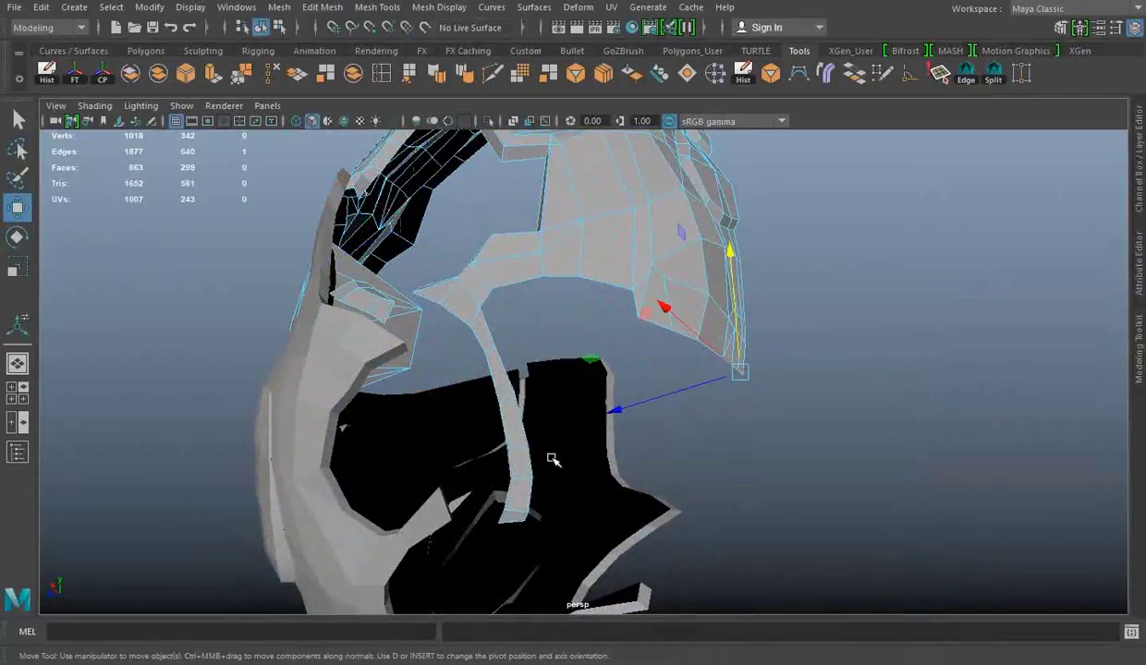
Extrude the next plate's edge to give it thickness as well.
{"action": "left_click_drag", "start_coordinate": [552, 460], "coordinate": [511, 422], "text": "alt"}
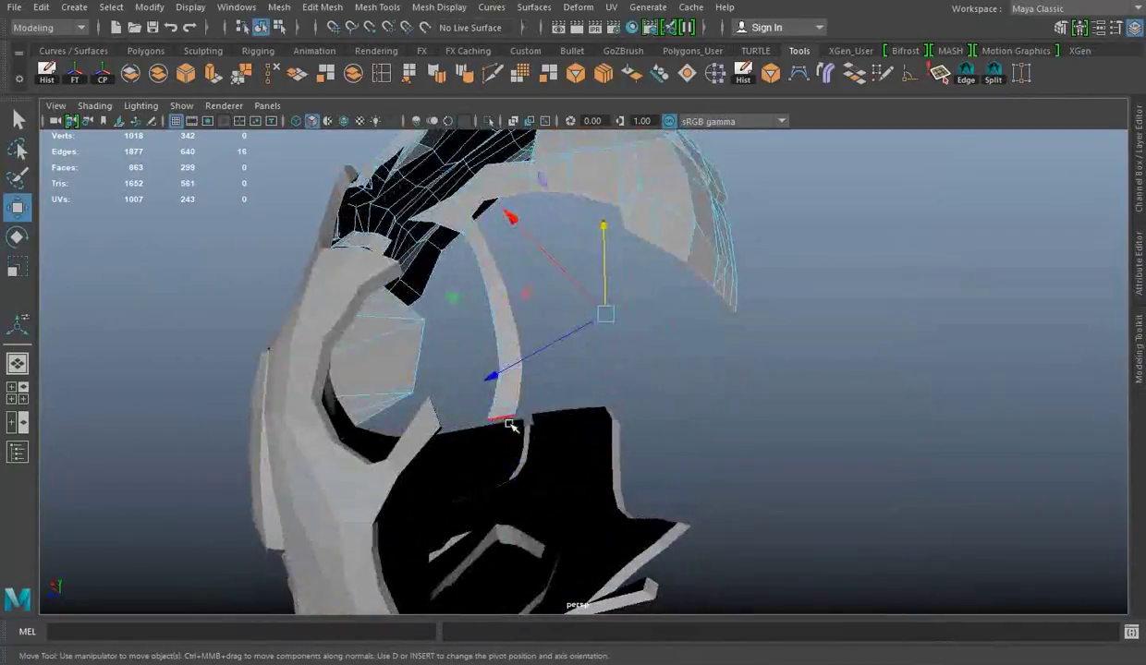
{"action": "key", "text": "ctrl+e"}
{"action": "left_click_drag", "start_coordinate": [798, 366], "coordinate": [705, 474]}
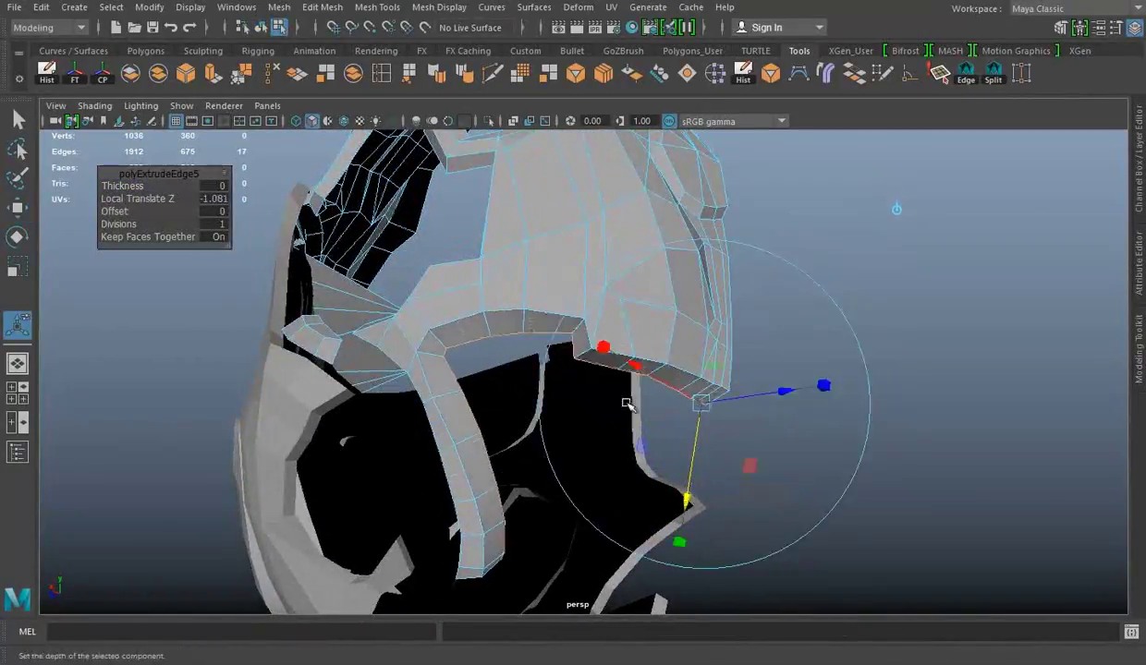
{"action": "key", "text": "F8"}
{"action": "key", "text": "w"}
{"action": "key", "text": "space"}
{"action": "key", "text": "space"}
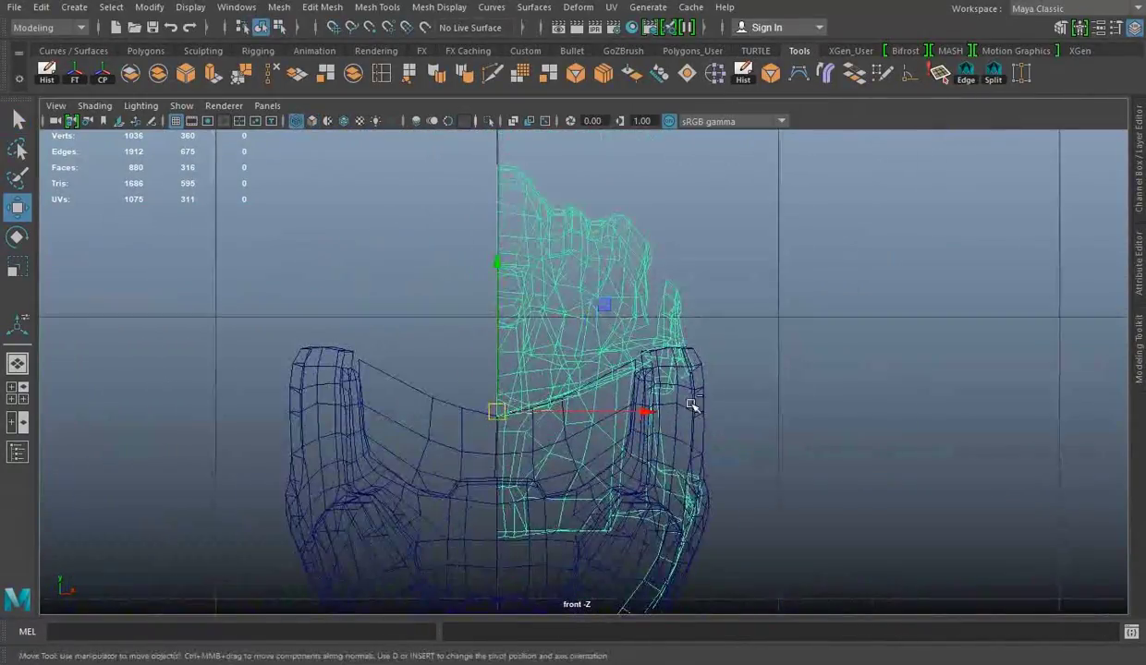
{"action": "key", "text": "space"}
{"action": "key", "text": "space"}
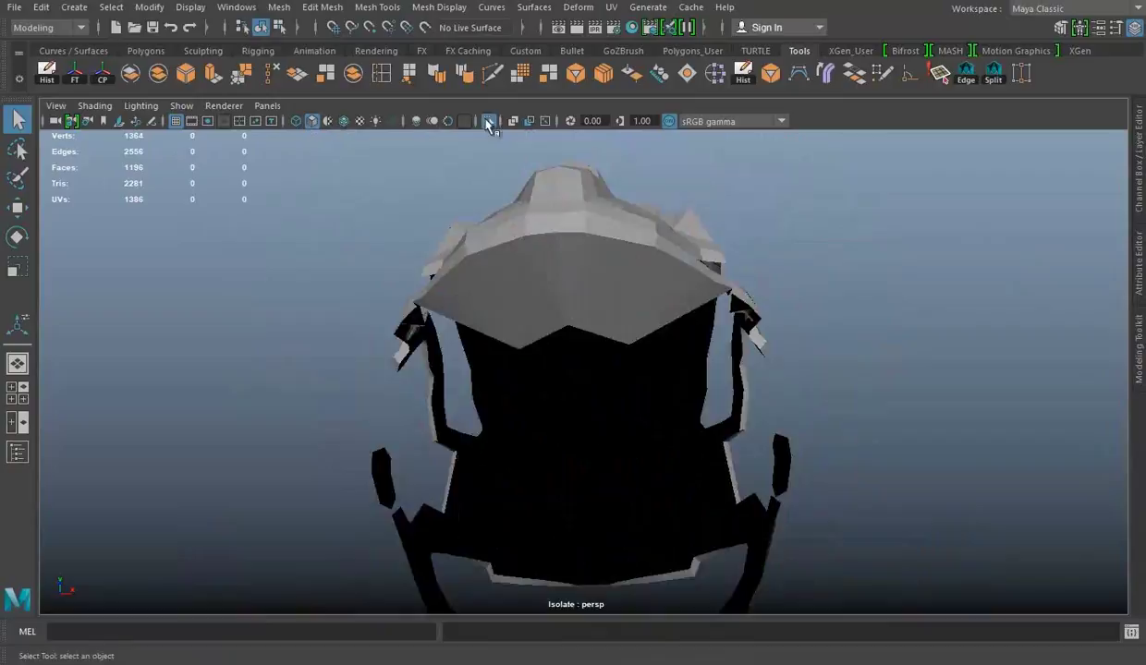
Tumble around to the helmet's back and select a region of its mesh components.
{"action": "mouse_move", "coordinate": [982, 231]}
{"action": "left_mouse_down", "text": "alt"}
{"action": "mouse_move", "coordinate": [774, 390]}
{"action": "mouse_move", "coordinate": [536, 376]}
{"action": "mouse_move", "coordinate": [796, 396]}
{"action": "left_mouse_up", "text": "alt"}
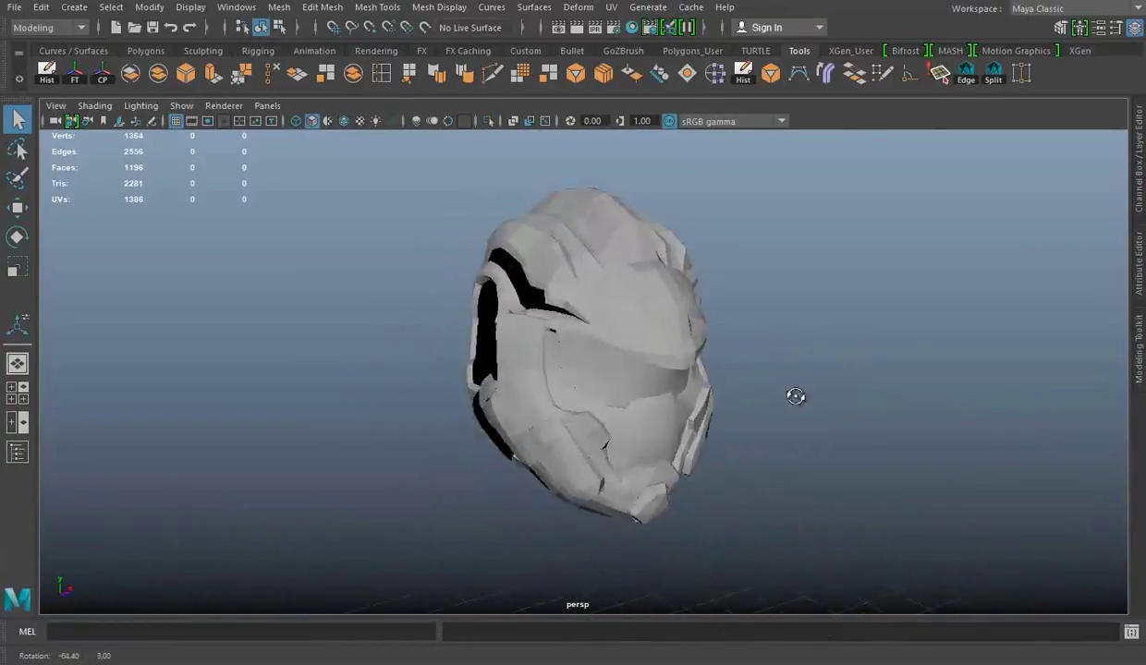
{"action": "mouse_move", "coordinate": [714, 311]}
{"action": "left_mouse_down", "text": "alt"}
{"action": "mouse_move", "coordinate": [600, 397]}
{"action": "mouse_move", "coordinate": [460, 346]}
{"action": "mouse_move", "coordinate": [890, 386]}
{"action": "mouse_move", "coordinate": [584, 316]}
{"action": "mouse_move", "coordinate": [746, 346]}
{"action": "mouse_move", "coordinate": [629, 370]}
{"action": "mouse_move", "coordinate": [826, 389]}
{"action": "left_mouse_up", "text": "alt"}
{"action": "right_click", "coordinate": [622, 222]}
{"action": "mouse_move", "coordinate": [622, 223]}
{"action": "left_mouse_down", "text": "alt"}
{"action": "mouse_move", "coordinate": [346, 320]}
{"action": "mouse_move", "coordinate": [602, 211]}
{"action": "mouse_move", "coordinate": [554, 222]}
{"action": "mouse_move", "coordinate": [583, 263]}
{"action": "left_mouse_up", "text": "alt"}
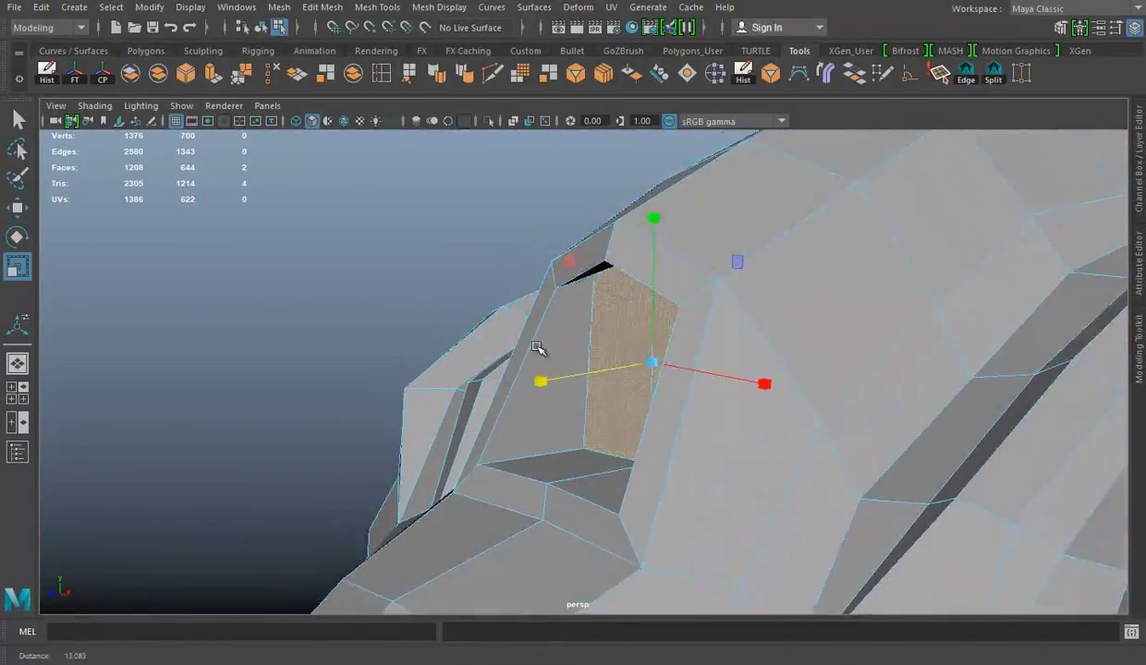
Slide the selected face along X and frame the selected vertices inside the opening.
{"action": "left_click_drag", "start_coordinate": [542, 378], "coordinate": [587, 373]}
{"action": "scroll", "coordinate": [627, 332], "scroll_direction": "down", "scroll_amount": 5}
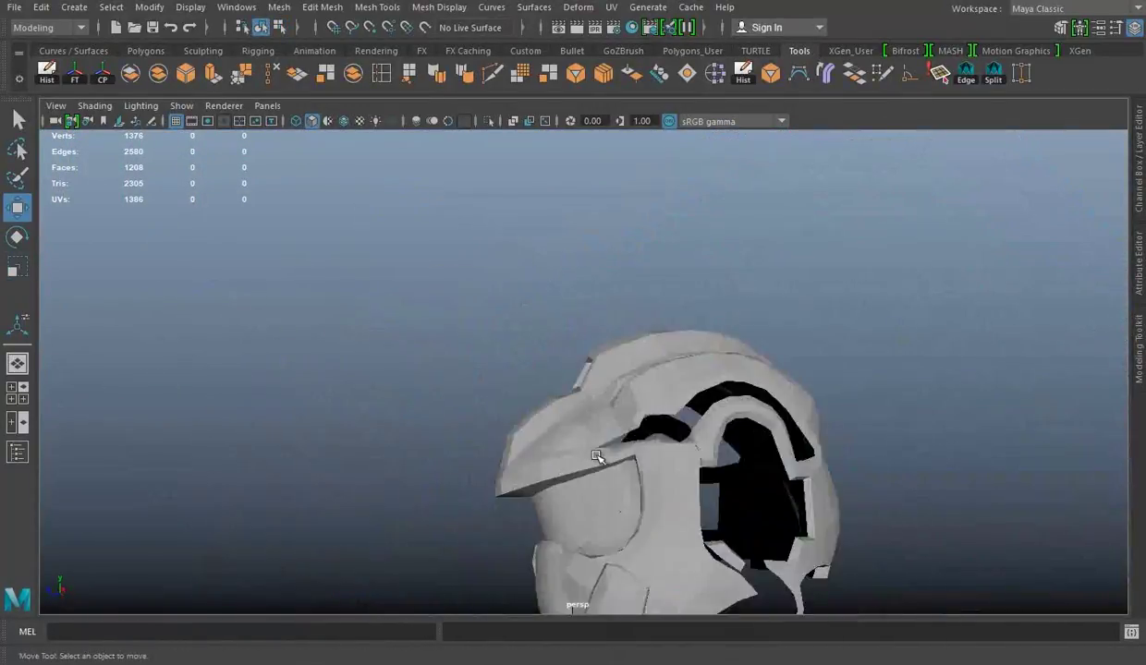
{"action": "left_click_drag", "start_coordinate": [627, 332], "coordinate": [841, 294], "text": "alt"}
{"action": "left_click_drag", "start_coordinate": [571, 286], "coordinate": [723, 313], "text": "alt"}
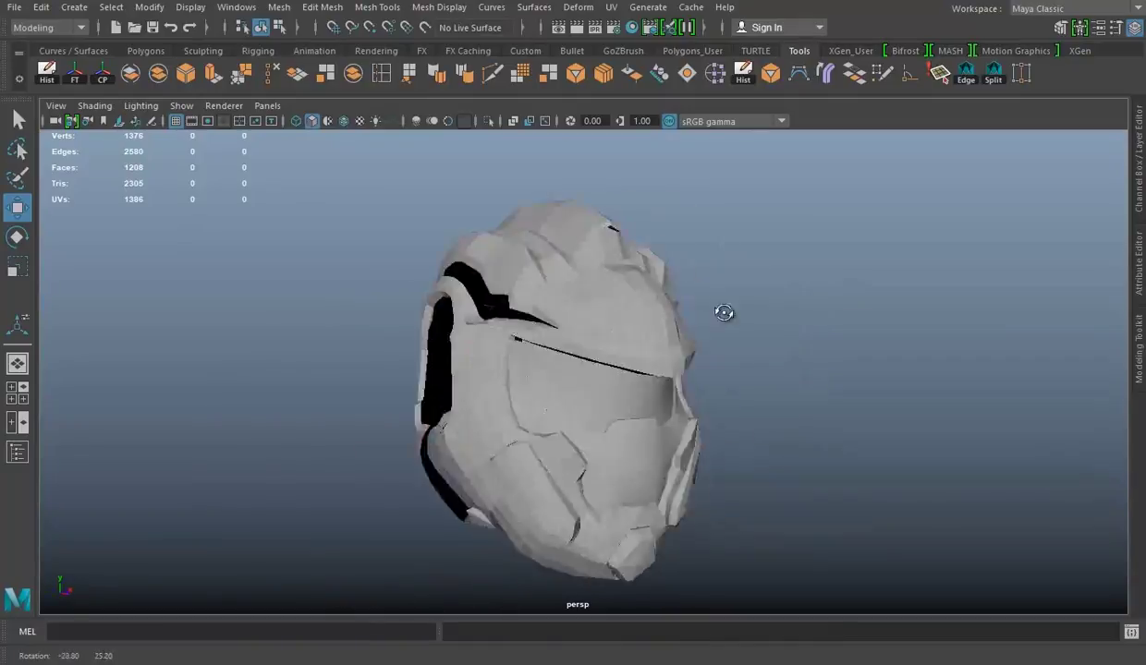
{"action": "left_click_drag", "start_coordinate": [374, 318], "coordinate": [394, 254], "text": "alt"}
{"action": "key", "text": "f"}
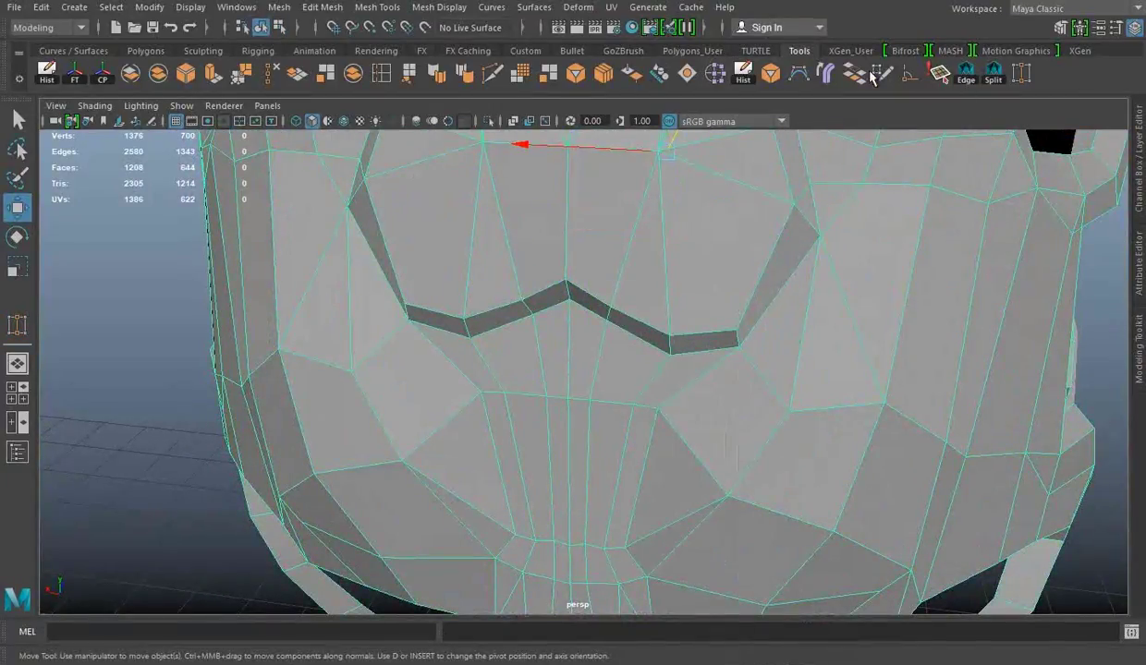
Target-weld the stray lower-front vertices onto their neighbours, leaving 1338 vertices.
{"action": "left_click_drag", "start_coordinate": [546, 395], "coordinate": [567, 397]}
{"action": "left_click_drag", "start_coordinate": [567, 397], "coordinate": [562, 432], "text": "alt"}
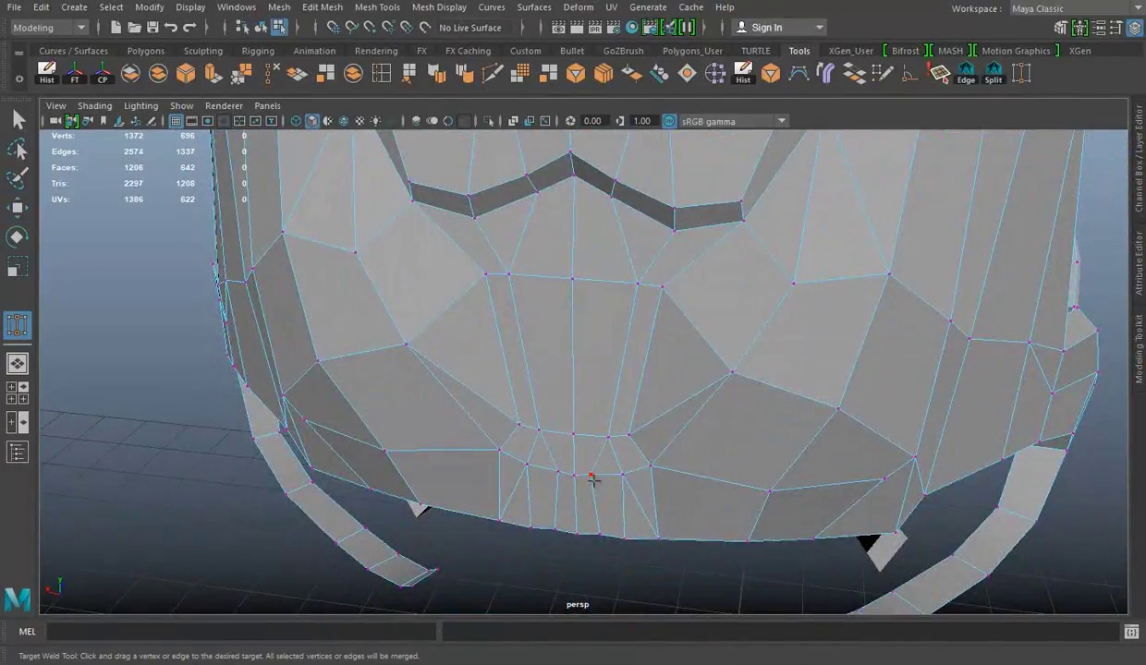
{"action": "mouse_move", "coordinate": [615, 518]}
{"action": "left_mouse_down", "text": "alt"}
{"action": "mouse_move", "coordinate": [767, 462]}
{"action": "mouse_move", "coordinate": [645, 440]}
{"action": "left_mouse_up", "text": "alt"}
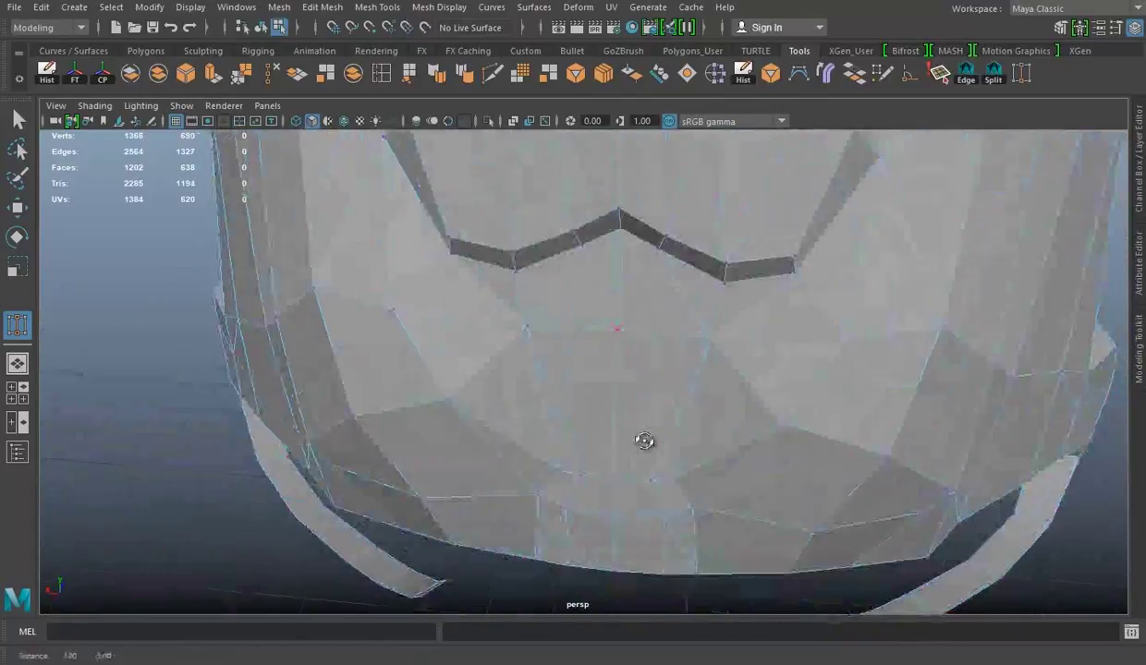
{"action": "mouse_move", "coordinate": [568, 567]}
{"action": "left_mouse_down", "text": "alt"}
{"action": "mouse_move", "coordinate": [634, 511]}
{"action": "mouse_move", "coordinate": [629, 392]}
{"action": "mouse_move", "coordinate": [655, 450]}
{"action": "mouse_move", "coordinate": [676, 414]}
{"action": "mouse_move", "coordinate": [601, 404]}
{"action": "mouse_move", "coordinate": [698, 330]}
{"action": "mouse_move", "coordinate": [729, 384]}
{"action": "mouse_move", "coordinate": [675, 352]}
{"action": "mouse_move", "coordinate": [496, 325]}
{"action": "mouse_move", "coordinate": [504, 333]}
{"action": "left_mouse_up", "text": "alt"}
{"action": "left_click_drag", "start_coordinate": [504, 333], "coordinate": [599, 373], "text": "alt"}
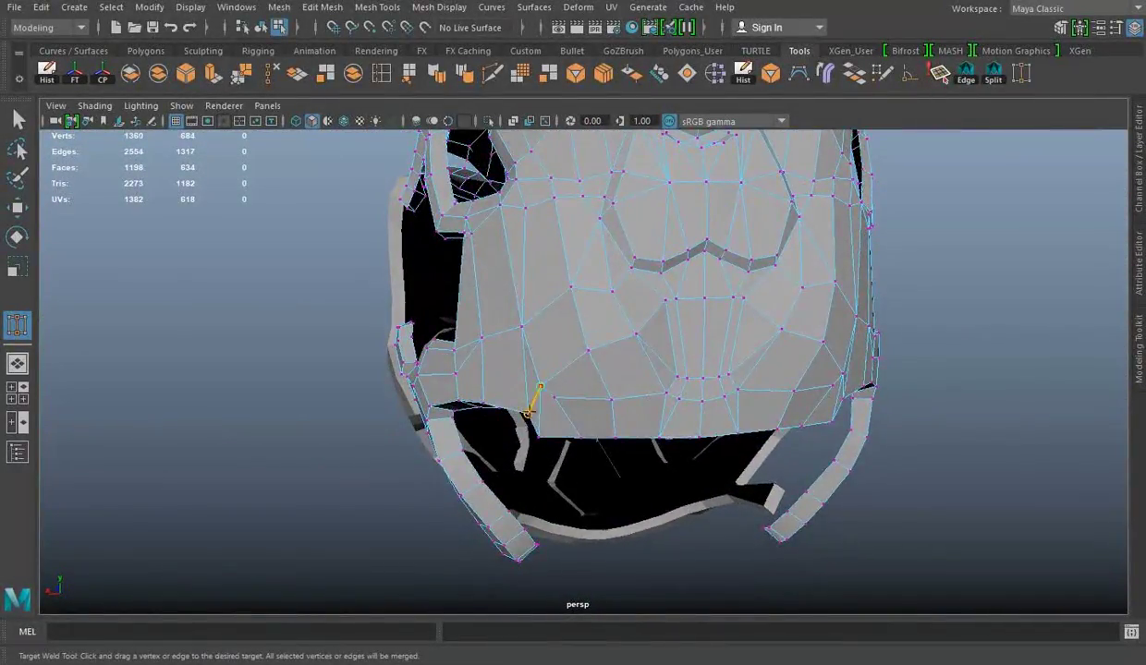
{"action": "mouse_move", "coordinate": [530, 406]}
{"action": "left_mouse_down", "text": "alt"}
{"action": "mouse_move", "coordinate": [754, 384]}
{"action": "mouse_move", "coordinate": [603, 366]}
{"action": "mouse_move", "coordinate": [665, 355]}
{"action": "mouse_move", "coordinate": [707, 329]}
{"action": "left_mouse_up", "text": "alt"}
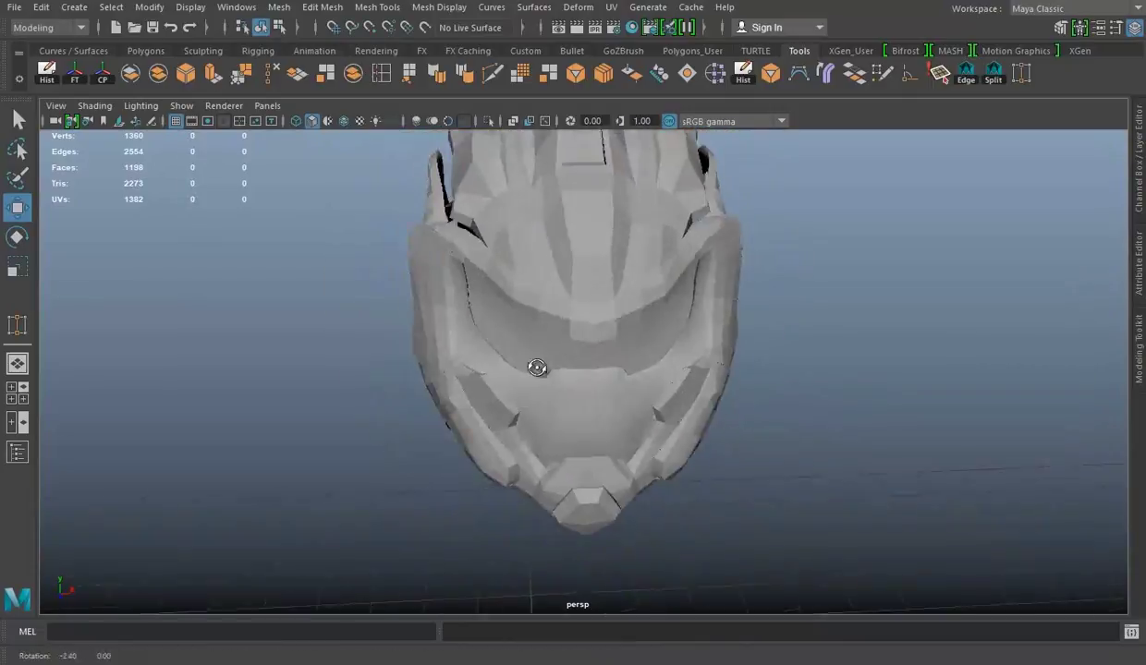
{"action": "mouse_move", "coordinate": [636, 428]}
{"action": "left_mouse_down", "text": "alt"}
{"action": "mouse_move", "coordinate": [559, 352]}
{"action": "mouse_move", "coordinate": [524, 351]}
{"action": "left_mouse_up", "text": "alt"}
{"action": "scroll", "coordinate": [534, 302], "scroll_direction": "up", "scroll_amount": 3}
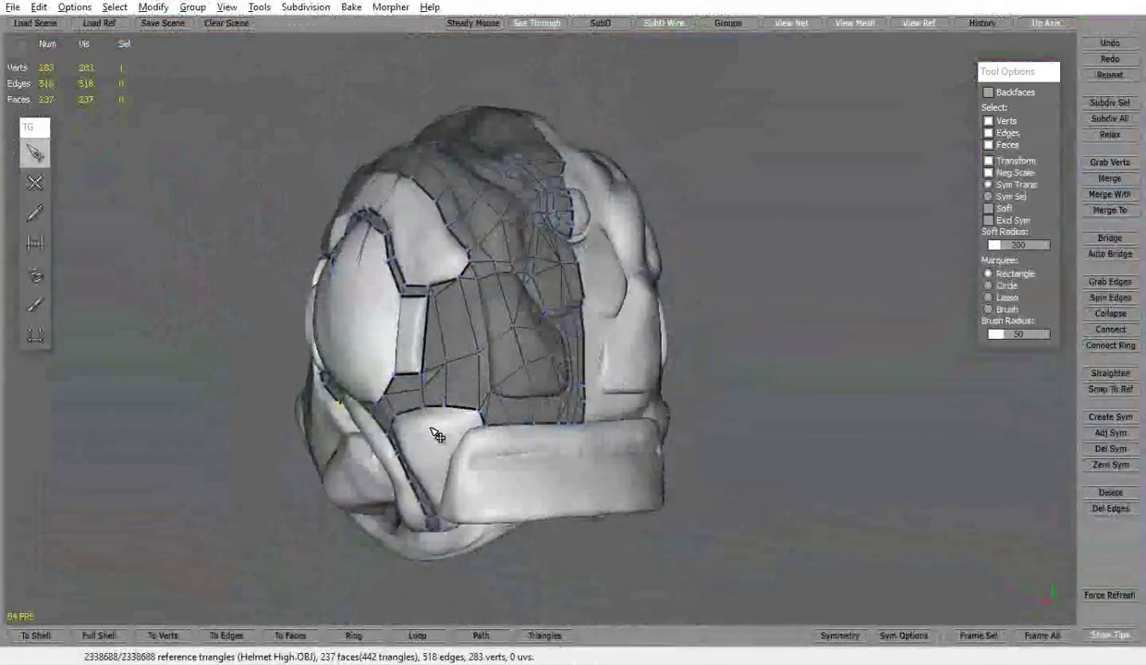
Build the first new quad faces across the gaps in the brow plate with the Create tool.
{"action": "right_click_drag", "start_coordinate": [438, 436], "coordinate": [0, 166], "text": "alt"}
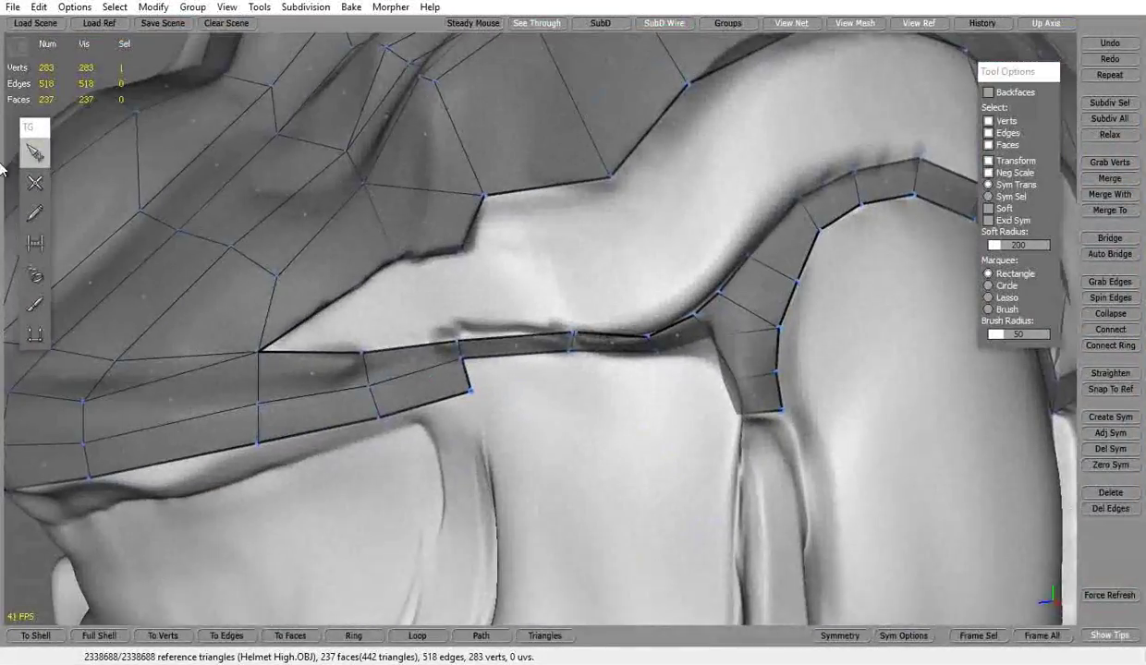
{"action": "key", "text": "c"}
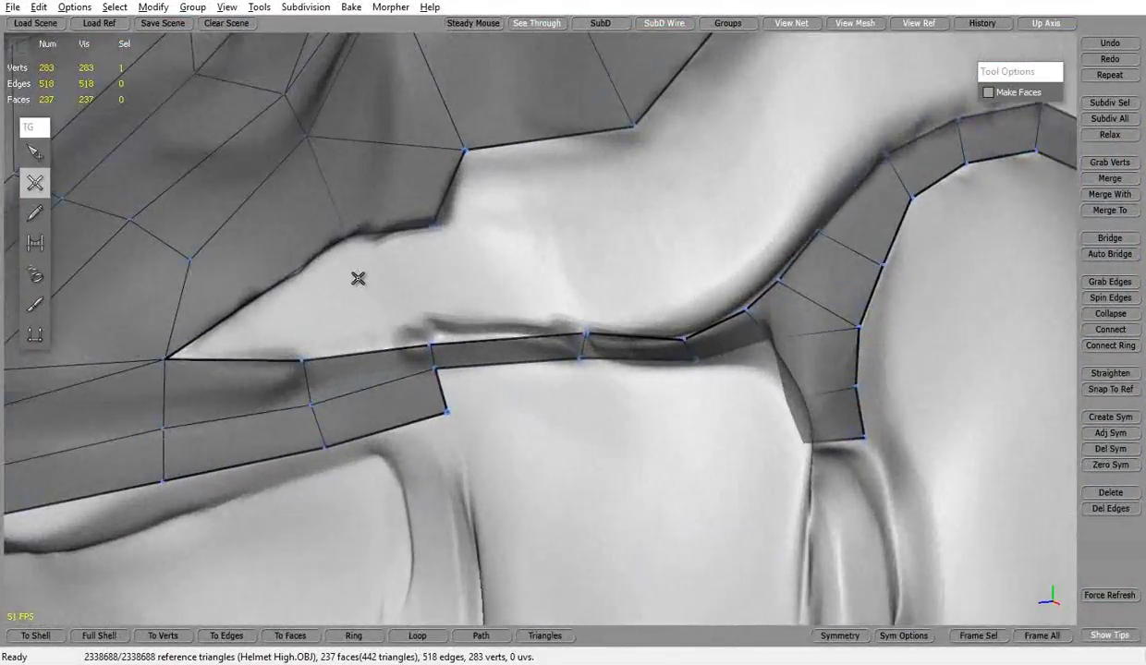
{"action": "left_click", "coordinate": [384, 268]}
{"action": "right_click_drag", "start_coordinate": [384, 268], "coordinate": [378, 329], "text": "alt"}
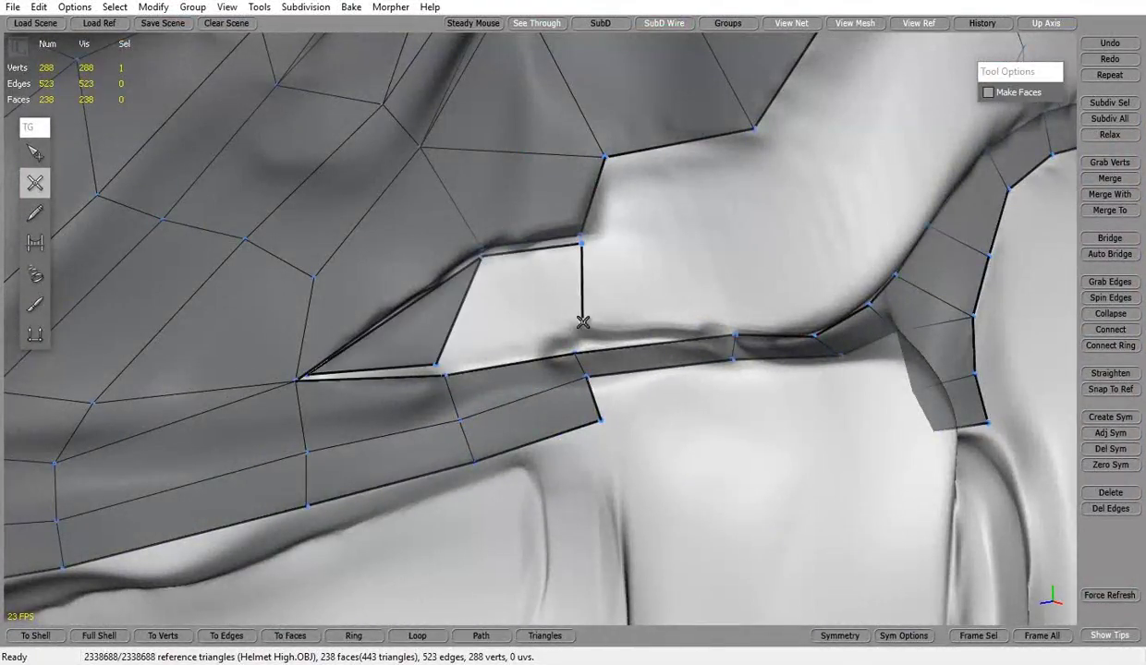
{"action": "left_click_drag", "start_coordinate": [526, 340], "coordinate": [580, 329], "text": "alt"}
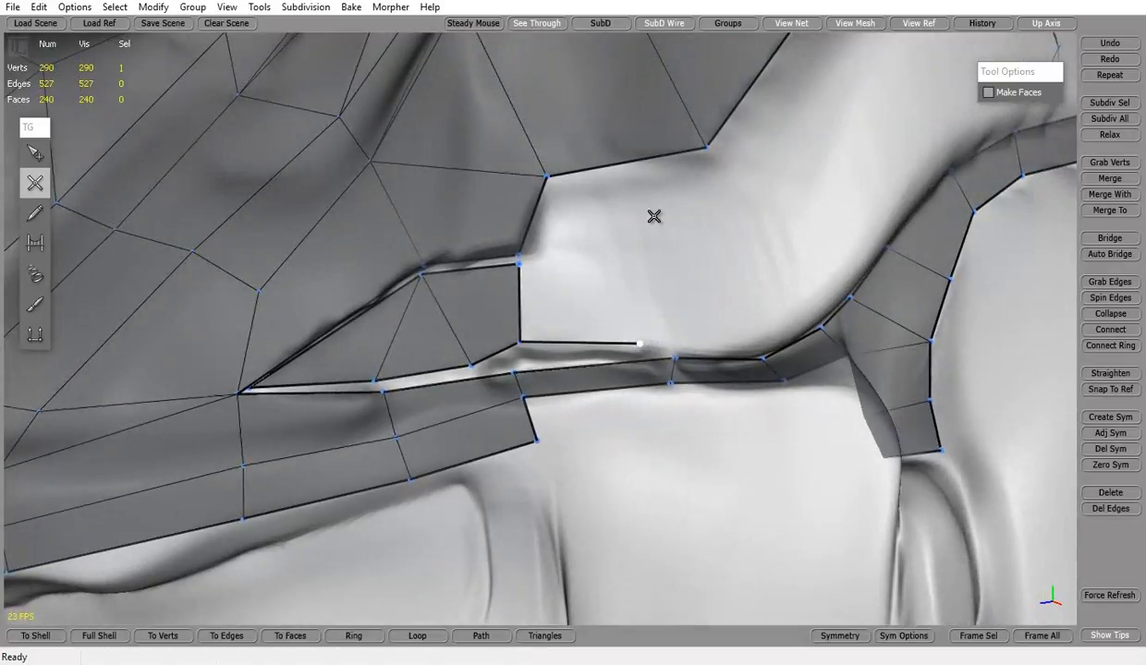
{"action": "left_click_drag", "start_coordinate": [523, 269], "coordinate": [537, 266]}
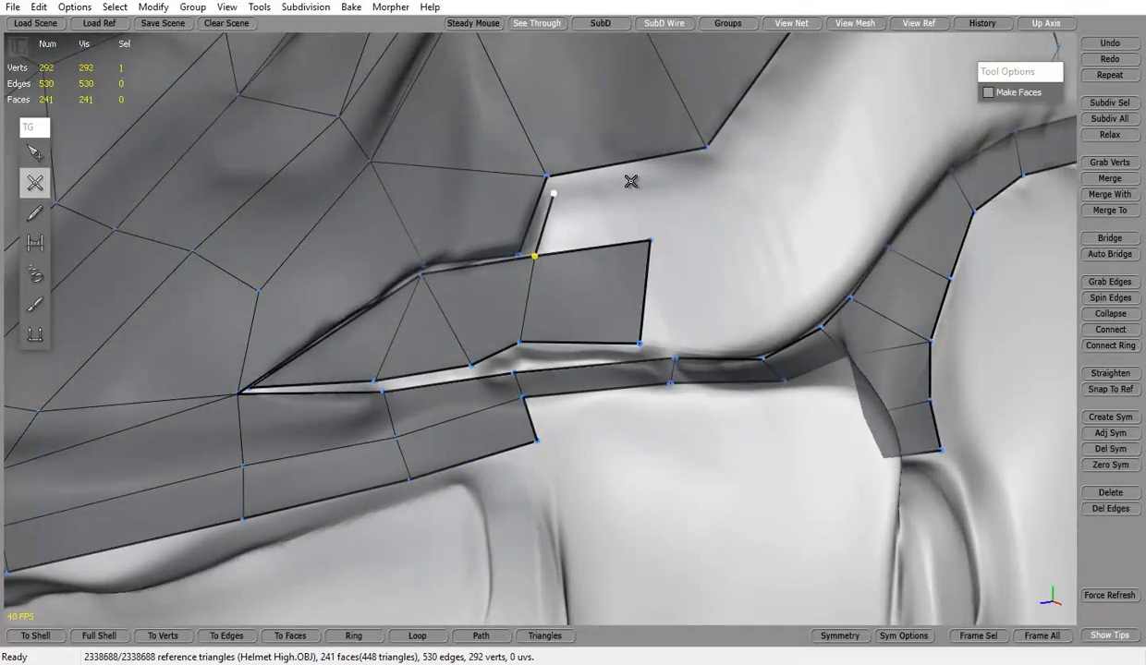
{"action": "left_click_drag", "start_coordinate": [799, 261], "coordinate": [647, 231], "text": "alt"}
{"action": "left_click", "coordinate": [616, 222]}
{"action": "left_click", "coordinate": [627, 279]}
{"action": "left_click", "coordinate": [642, 405]}
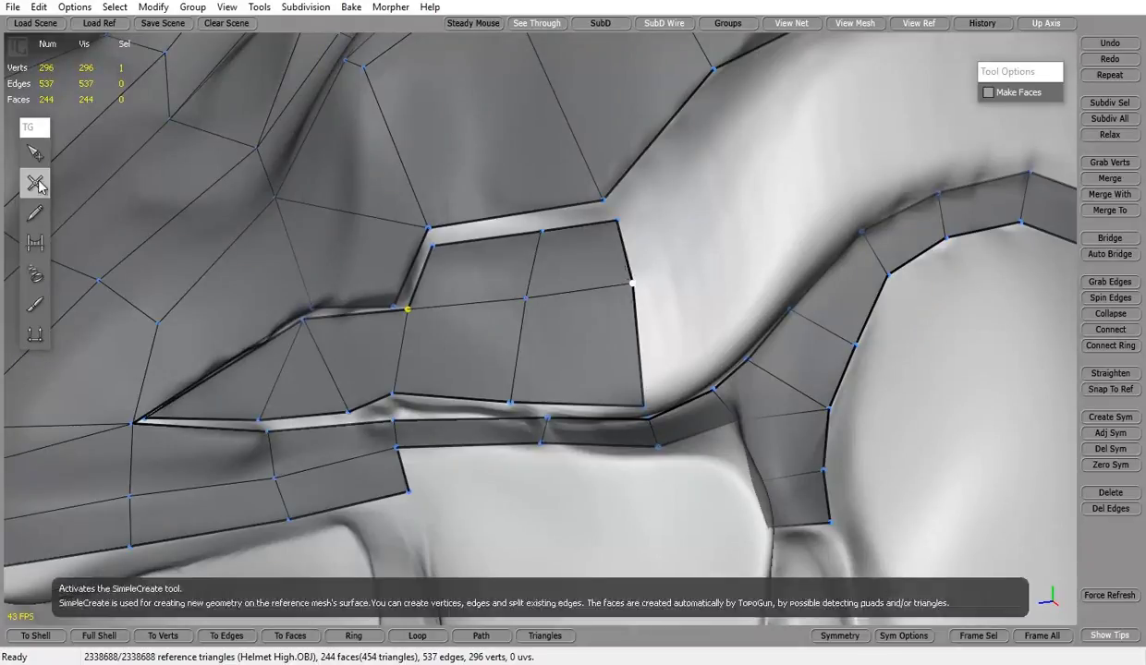
{"action": "key", "text": "ctrl+r"}
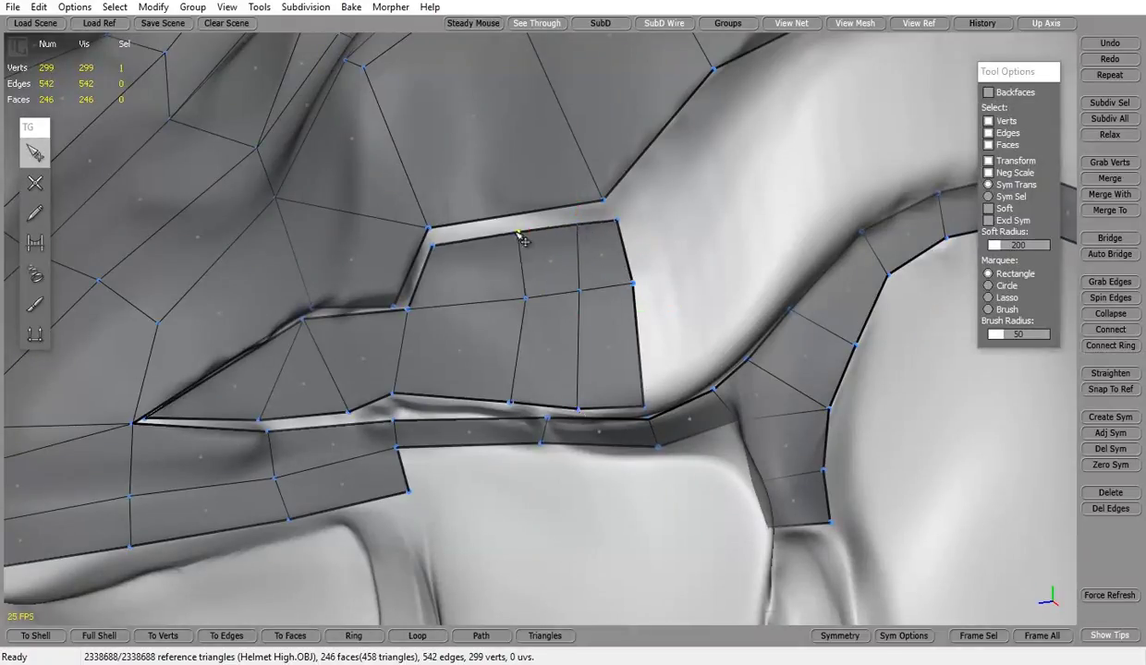
{"action": "key", "text": "w"}
{"action": "left_click_drag", "start_coordinate": [369, 231], "coordinate": [549, 256], "text": "alt"}
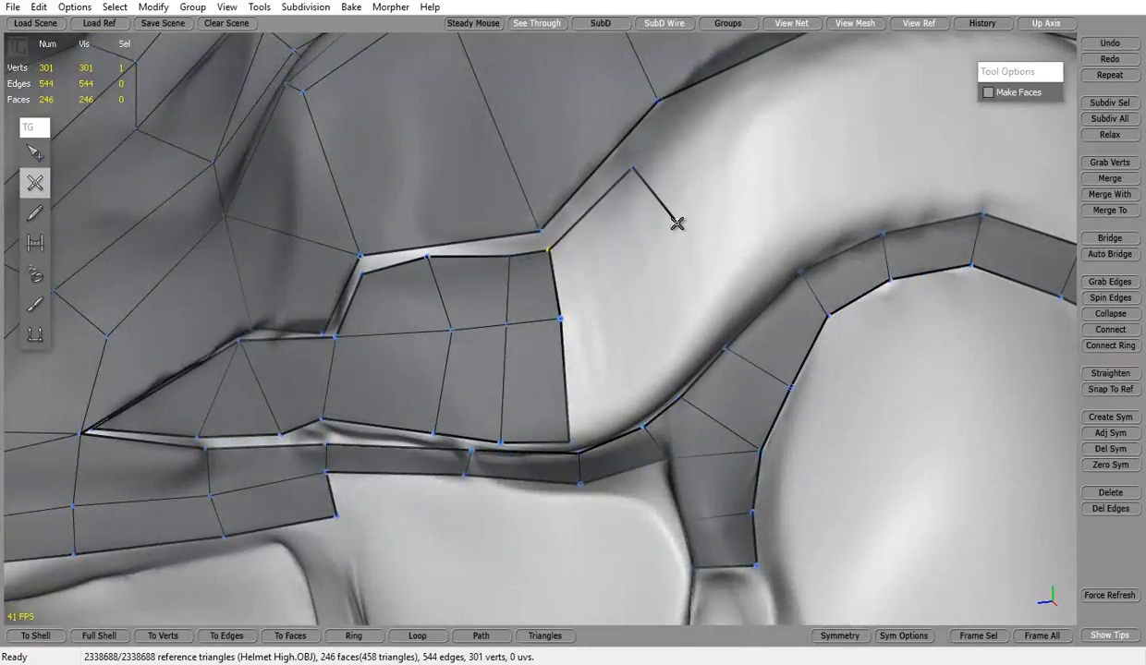
{"action": "left_click", "coordinate": [572, 435]}
{"action": "key", "text": "ctrl+r"}
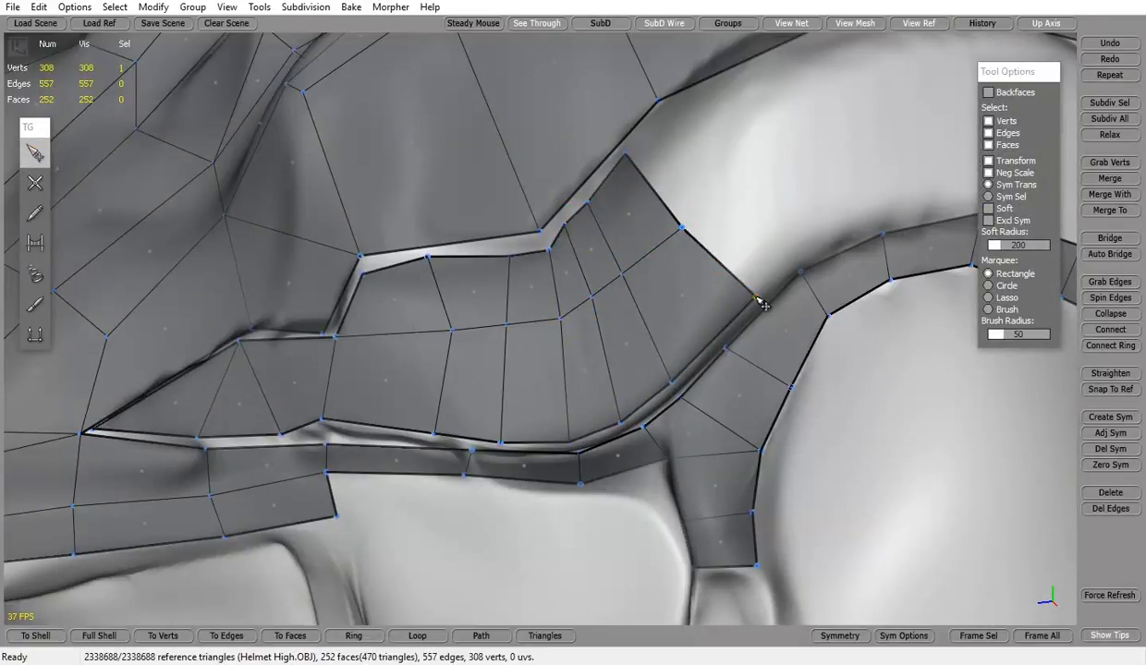
{"action": "key", "text": "w"}
Close the remaining brow-plate gaps and the open hole with new quad faces.
{"action": "left_click_drag", "start_coordinate": [760, 305], "coordinate": [720, 321], "text": "alt"}
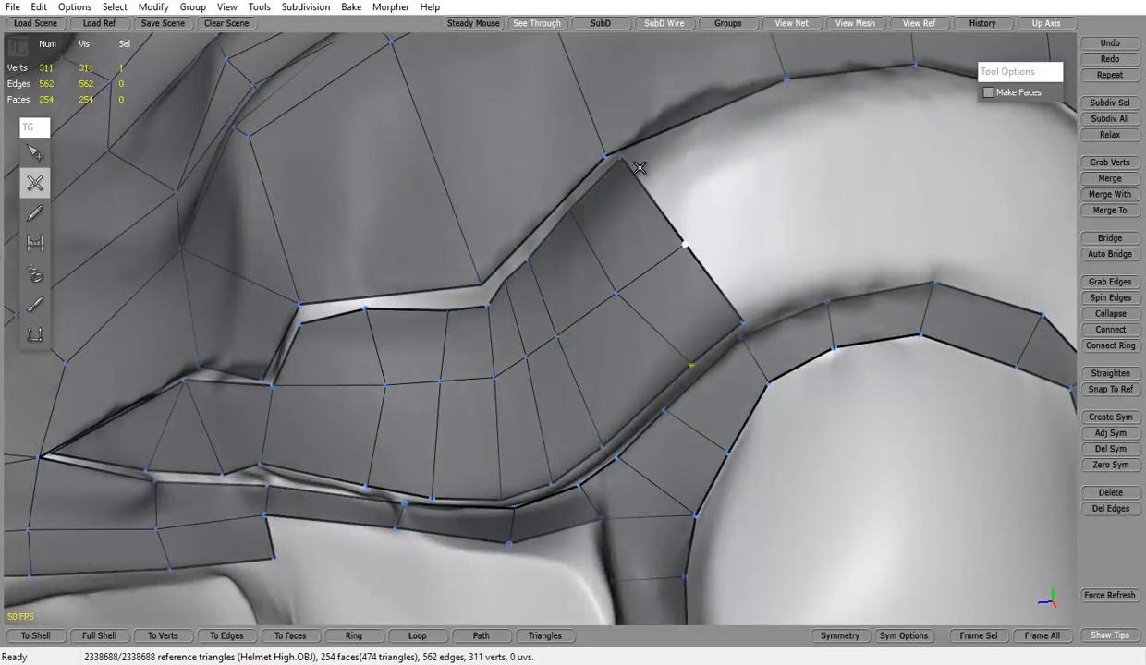
{"action": "left_click_drag", "start_coordinate": [638, 167], "coordinate": [574, 212], "text": "alt"}
{"action": "left_click", "coordinate": [505, 331]}
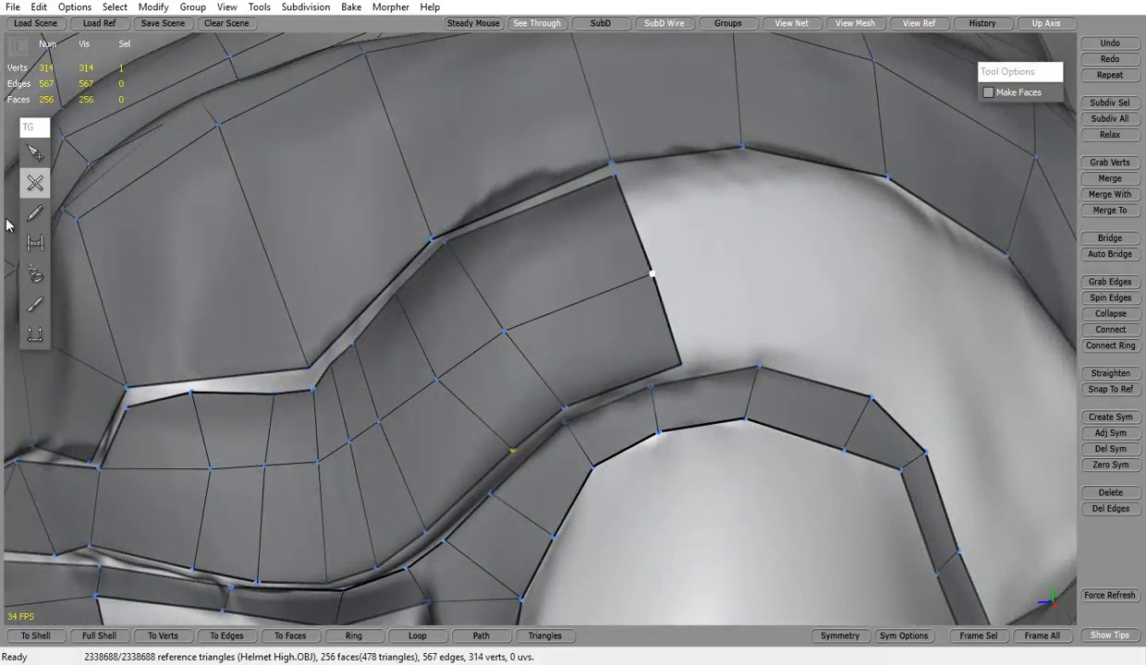
{"action": "left_click_drag", "start_coordinate": [8, 224], "coordinate": [629, 311], "text": "alt"}
{"action": "left_click", "coordinate": [629, 311]}
{"action": "left_click", "coordinate": [493, 191]}
{"action": "left_click_drag", "start_coordinate": [492, 191], "coordinate": [708, 282], "text": "alt"}
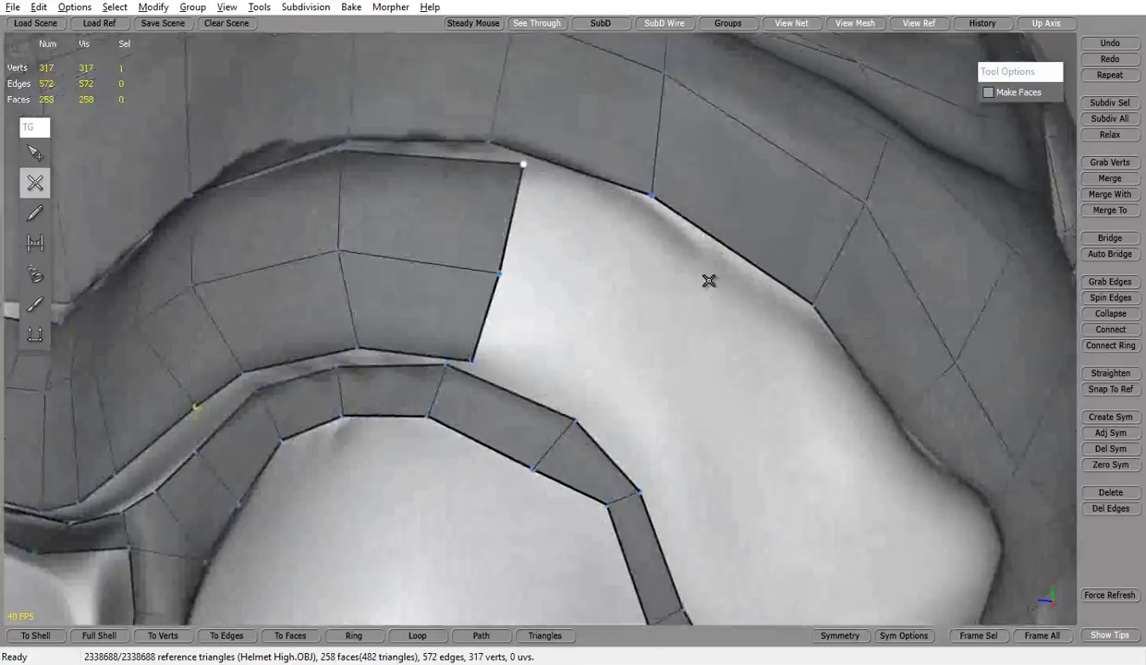
{"action": "left_click", "coordinate": [619, 329]}
{"action": "left_click", "coordinate": [491, 277]}
{"action": "left_click", "coordinate": [572, 417]}
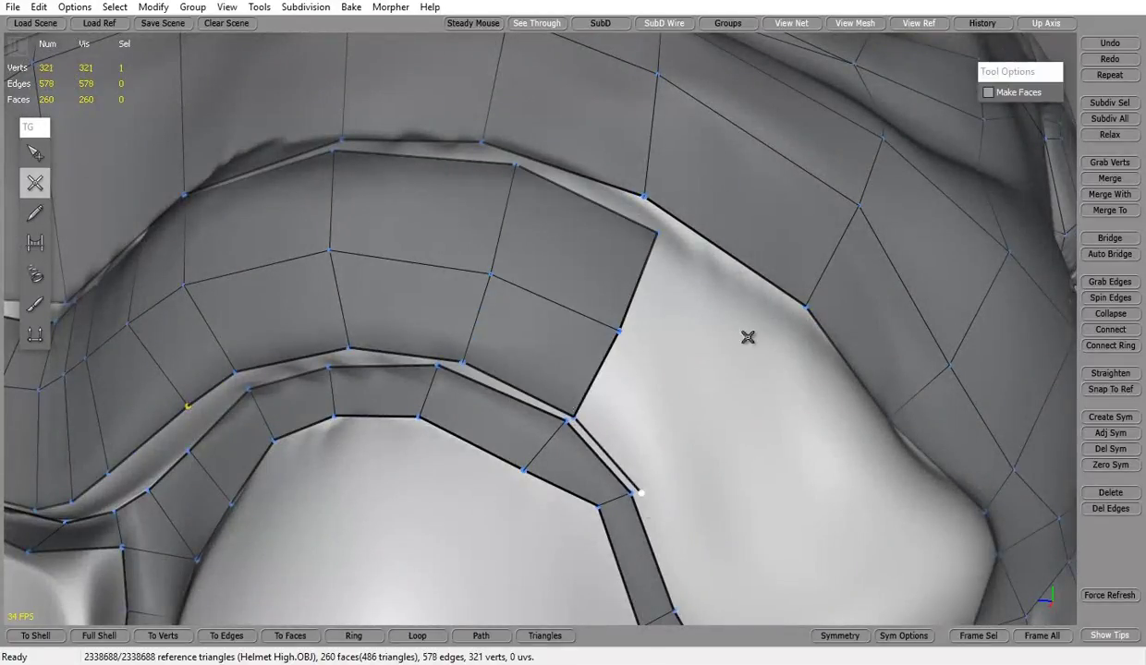
{"action": "left_click_drag", "start_coordinate": [828, 361], "coordinate": [565, 509], "text": "alt"}
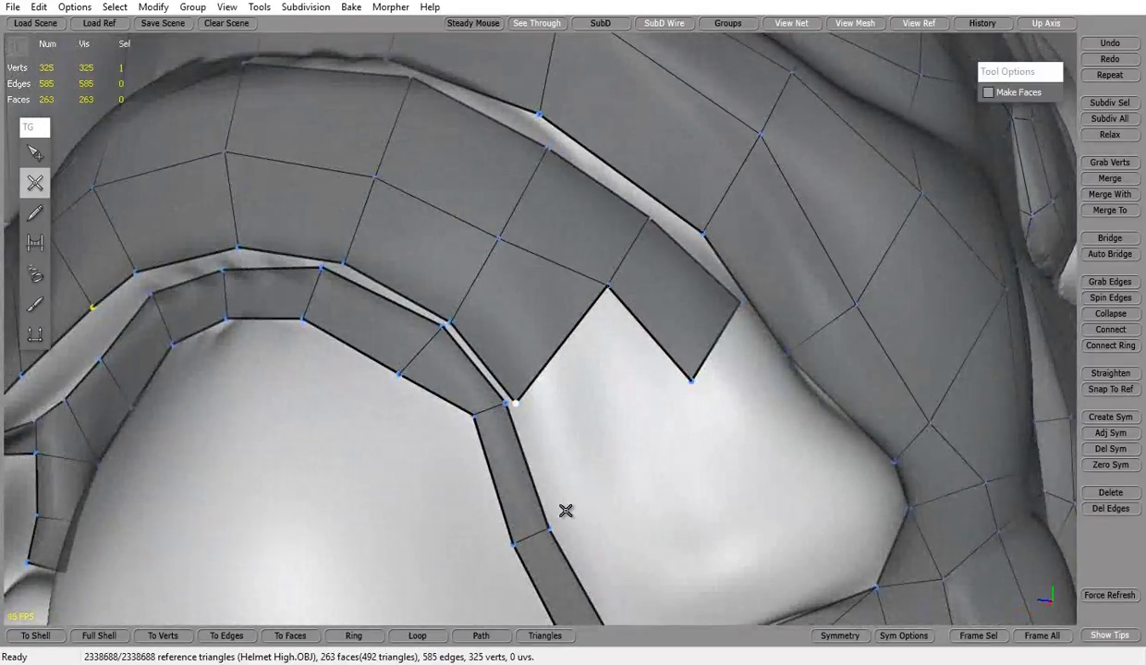
{"action": "left_click", "coordinate": [693, 384]}
{"action": "key", "text": "s"}
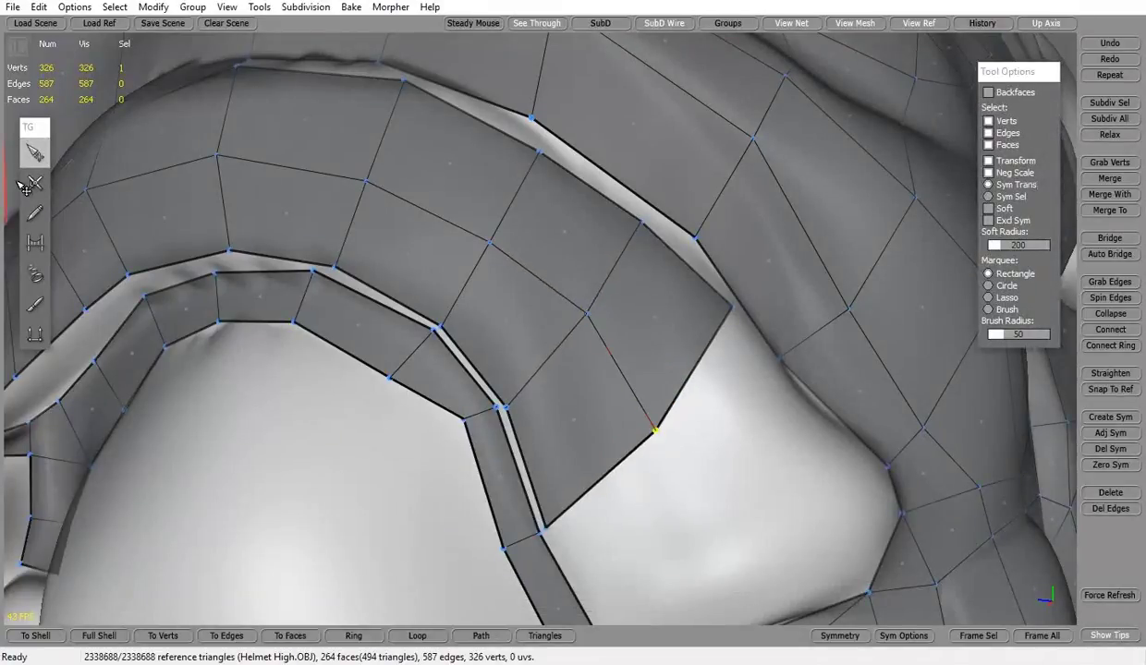
{"action": "left_click", "coordinate": [25, 187]}
{"action": "middle_click_drag", "start_coordinate": [659, 435], "coordinate": [588, 343], "text": "alt"}
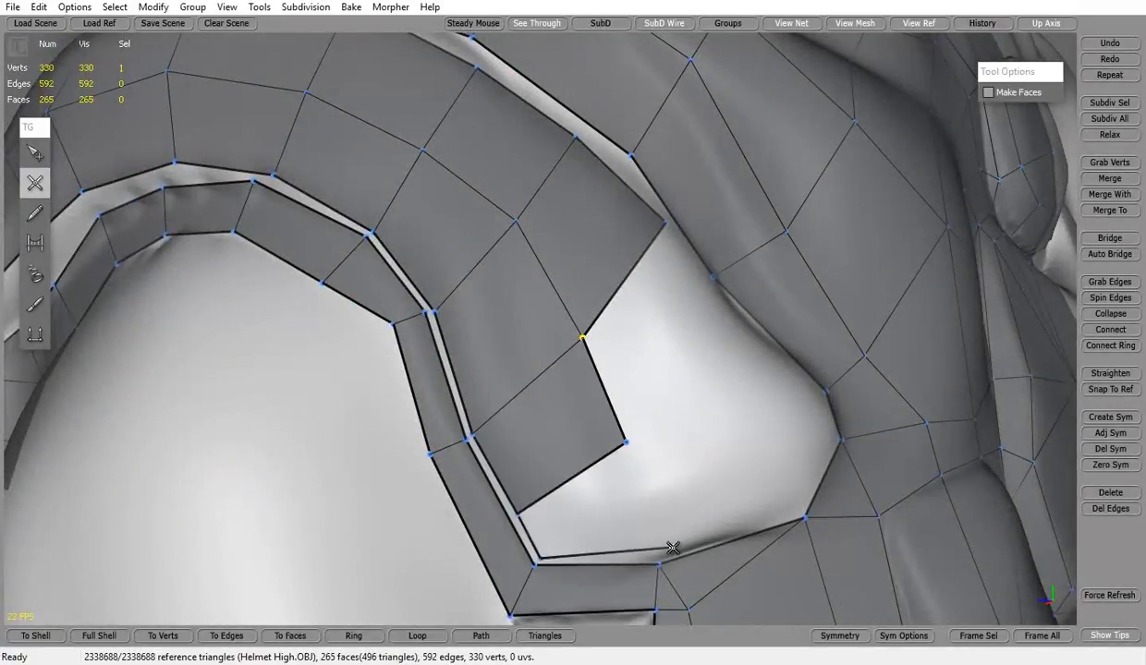
{"action": "left_click", "coordinate": [727, 395]}
{"action": "left_click", "coordinate": [676, 252]}
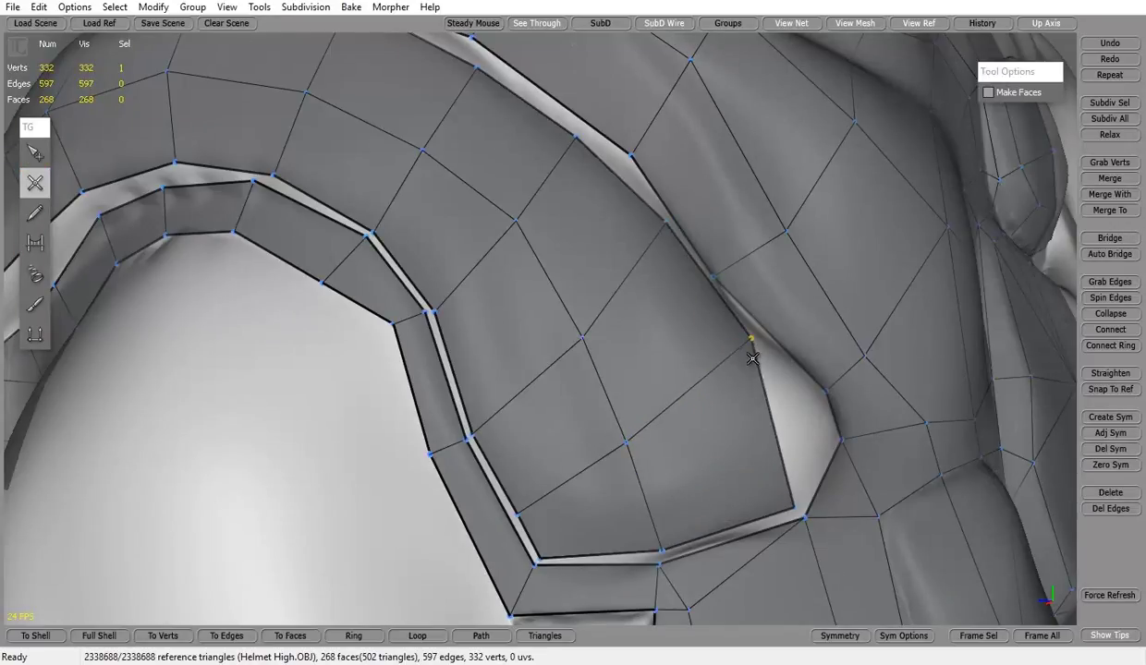
{"action": "mouse_move", "coordinate": [783, 443]}
{"action": "left_mouse_down", "text": "alt"}
{"action": "mouse_move", "coordinate": [589, 366]}
{"action": "mouse_move", "coordinate": [652, 249]}
{"action": "left_mouse_up", "text": "alt"}
Connect two edge rings to add two edge loops along the brow plate, plus a front-end triangle.
{"action": "key", "text": "s"}
{"action": "right_click_drag", "start_coordinate": [652, 249], "coordinate": [379, 317], "text": "alt"}
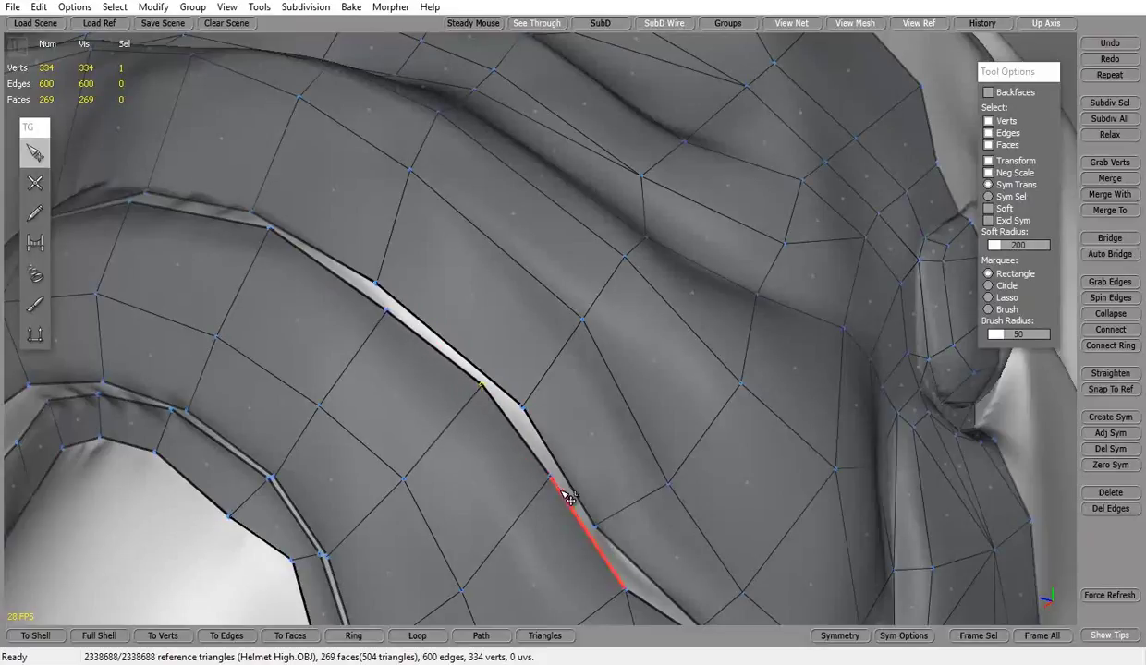
{"action": "scroll", "coordinate": [588, 397], "scroll_direction": "down", "scroll_amount": 2}
{"action": "scroll", "coordinate": [601, 371], "scroll_direction": "down", "scroll_amount": 2}
{"action": "scroll", "coordinate": [622, 373], "scroll_direction": "up", "scroll_amount": 6}
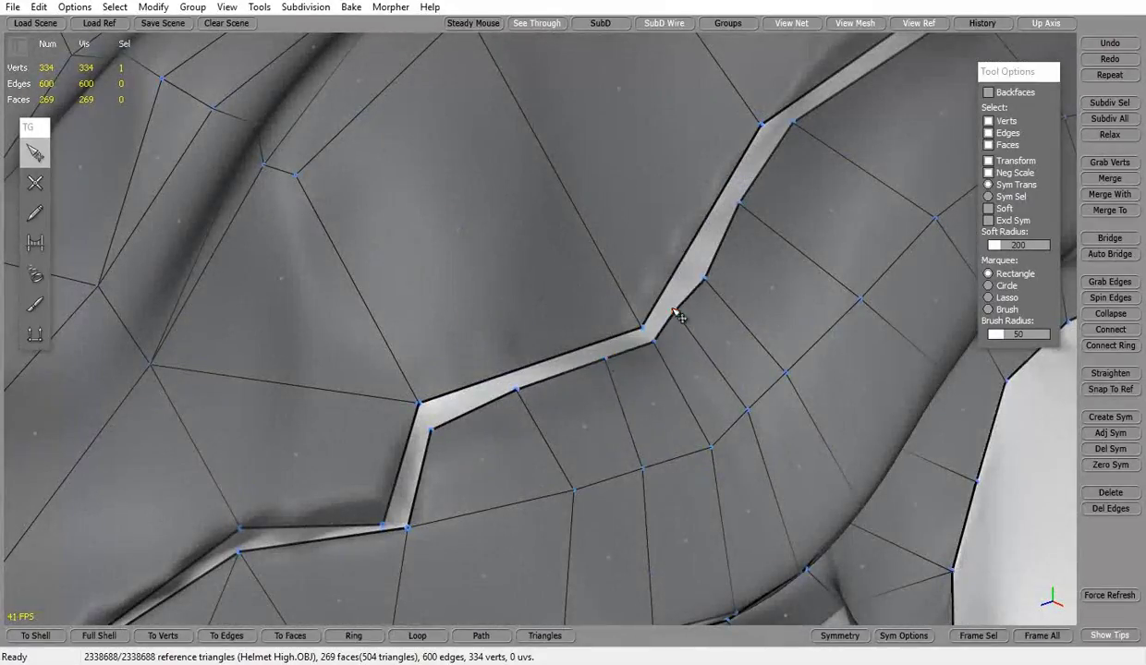
{"action": "double_click", "coordinate": [517, 404]}
{"action": "scroll", "coordinate": [619, 406], "scroll_direction": "down", "scroll_amount": 3}
{"action": "left_click", "coordinate": [1110, 345]}
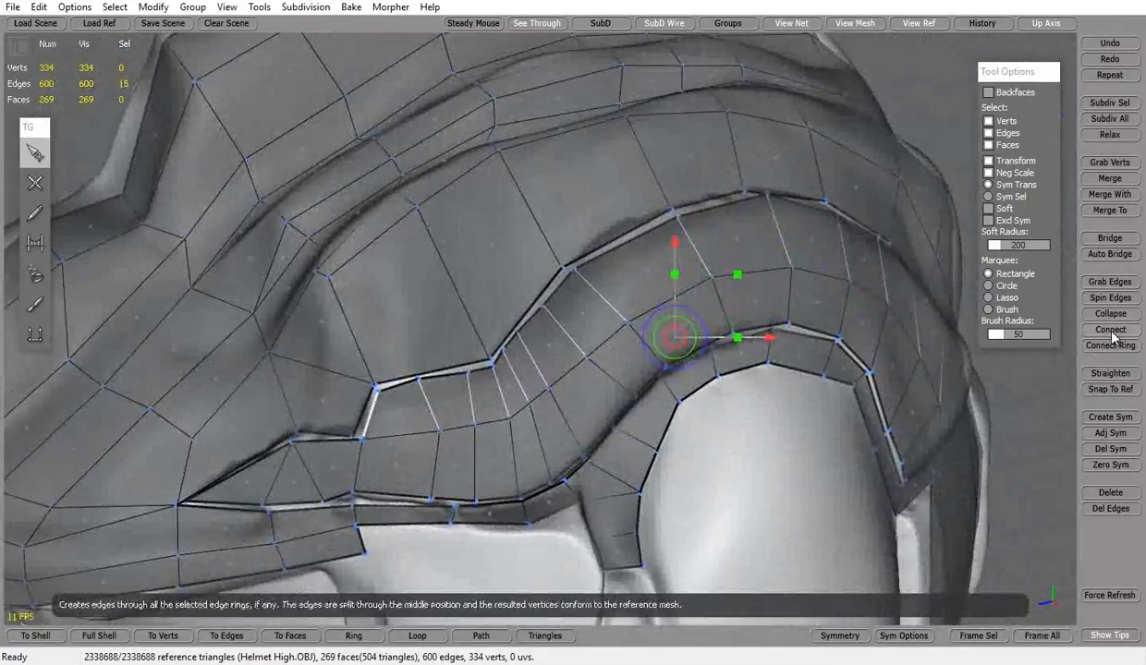
{"action": "left_click", "coordinate": [353, 636]}
{"action": "left_click_drag", "start_coordinate": [388, 518], "coordinate": [647, 443], "text": "alt"}
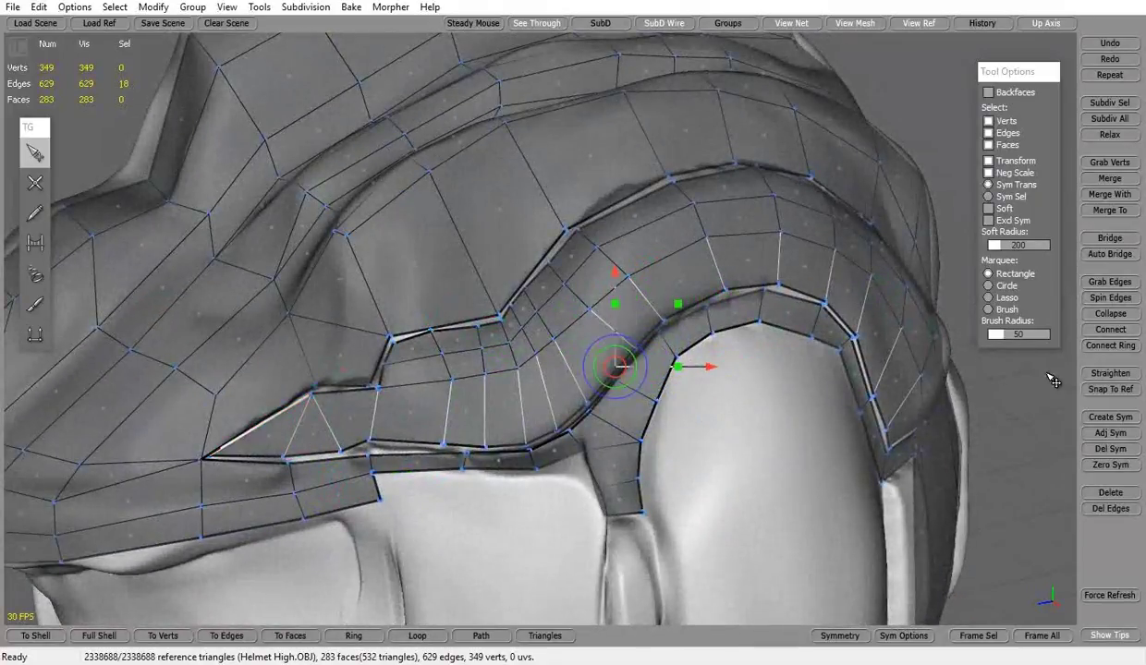
{"action": "left_click", "coordinate": [1110, 345]}
{"action": "left_click_drag", "start_coordinate": [334, 444], "coordinate": [404, 441], "text": "alt"}
{"action": "scroll", "coordinate": [404, 441], "scroll_direction": "up", "scroll_amount": 3}
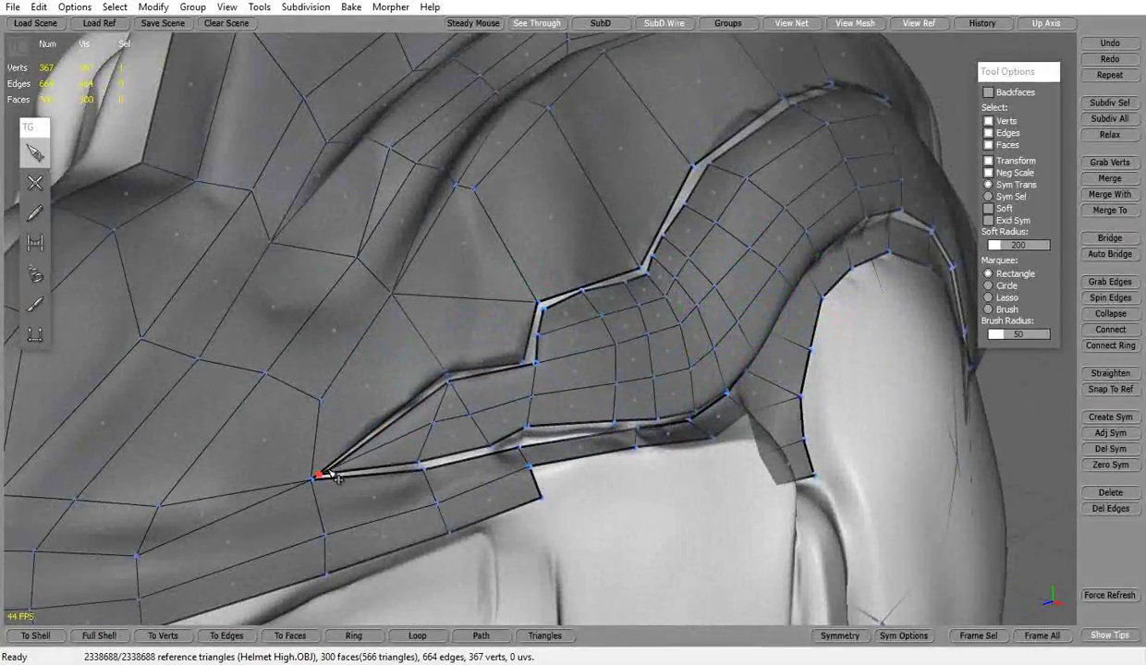
{"action": "left_click_drag", "start_coordinate": [494, 439], "coordinate": [592, 407], "text": "alt"}
{"action": "left_click", "coordinate": [753, 378]}
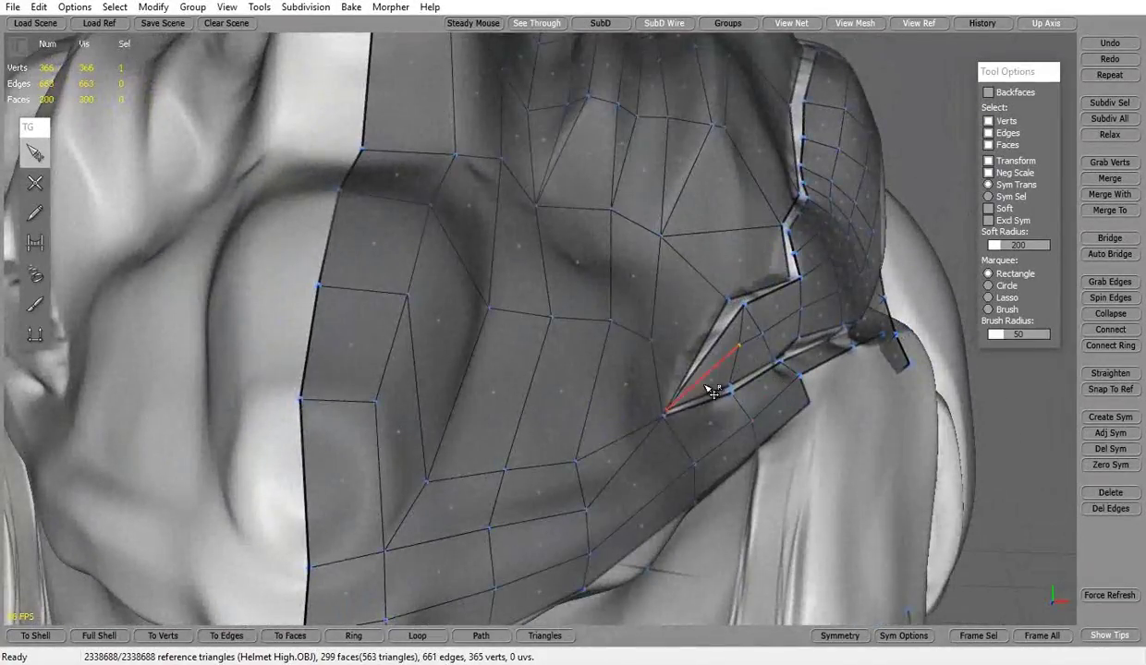
{"action": "mouse_move", "coordinate": [753, 379]}
{"action": "left_mouse_down", "text": "alt"}
{"action": "mouse_move", "coordinate": [561, 374]}
{"action": "mouse_move", "coordinate": [603, 350]}
{"action": "mouse_move", "coordinate": [351, 361]}
{"action": "left_mouse_up", "text": "alt"}
Save the scene as Helmet Low, overwriting the existing file.
{"action": "left_click", "coordinate": [13, 7]}
{"action": "left_click", "coordinate": [55, 87]}
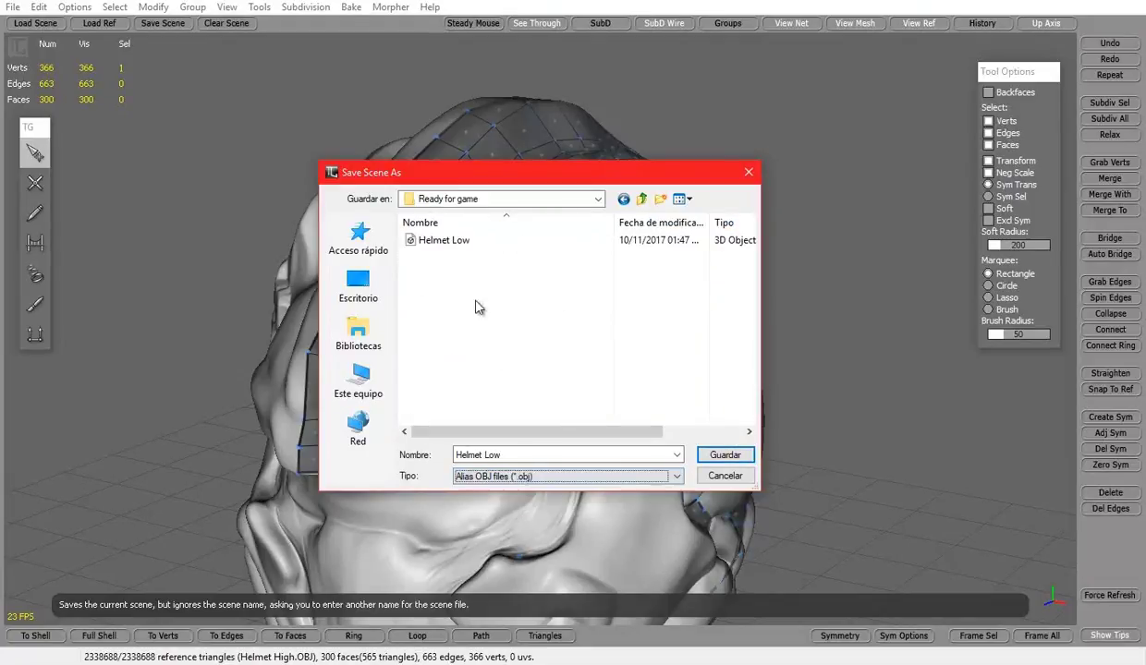
{"action": "left_click", "coordinate": [724, 455]}
{"action": "left_click", "coordinate": [670, 332]}
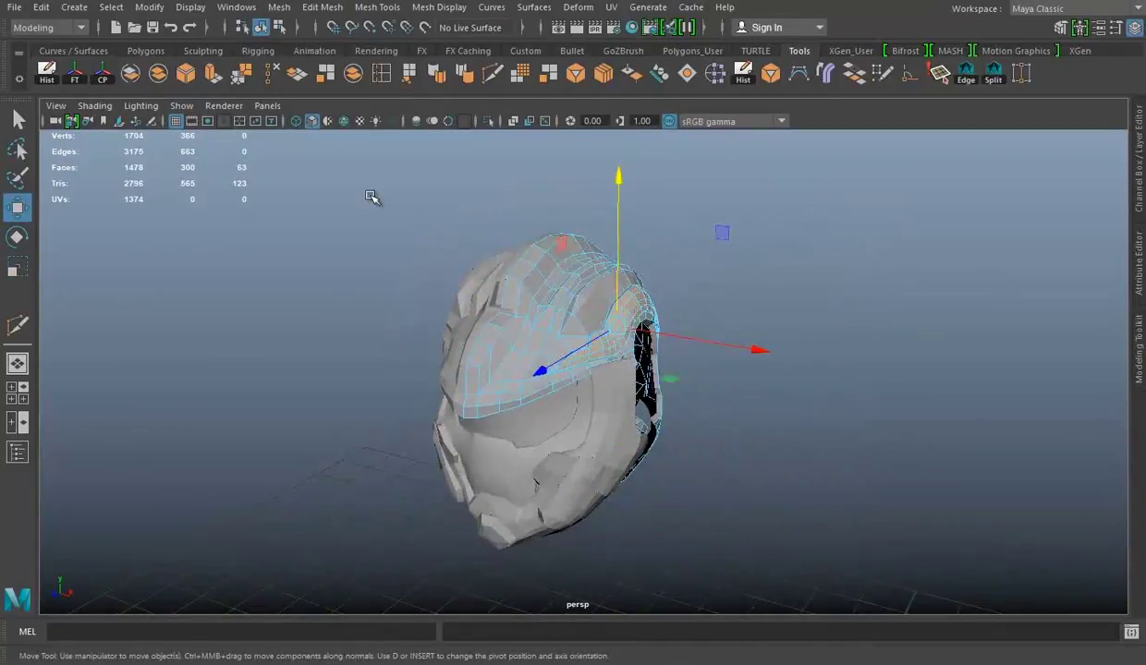
Extrude the brow plate's edges and move them to Local Translate Z -0.724 for thickness.
{"action": "mouse_move", "coordinate": [628, 331]}
{"action": "left_mouse_down", "text": "alt"}
{"action": "mouse_move", "coordinate": [765, 332]}
{"action": "mouse_move", "coordinate": [283, 273]}
{"action": "mouse_move", "coordinate": [675, 362]}
{"action": "mouse_move", "coordinate": [593, 396]}
{"action": "mouse_move", "coordinate": [742, 314]}
{"action": "left_mouse_up", "text": "alt"}
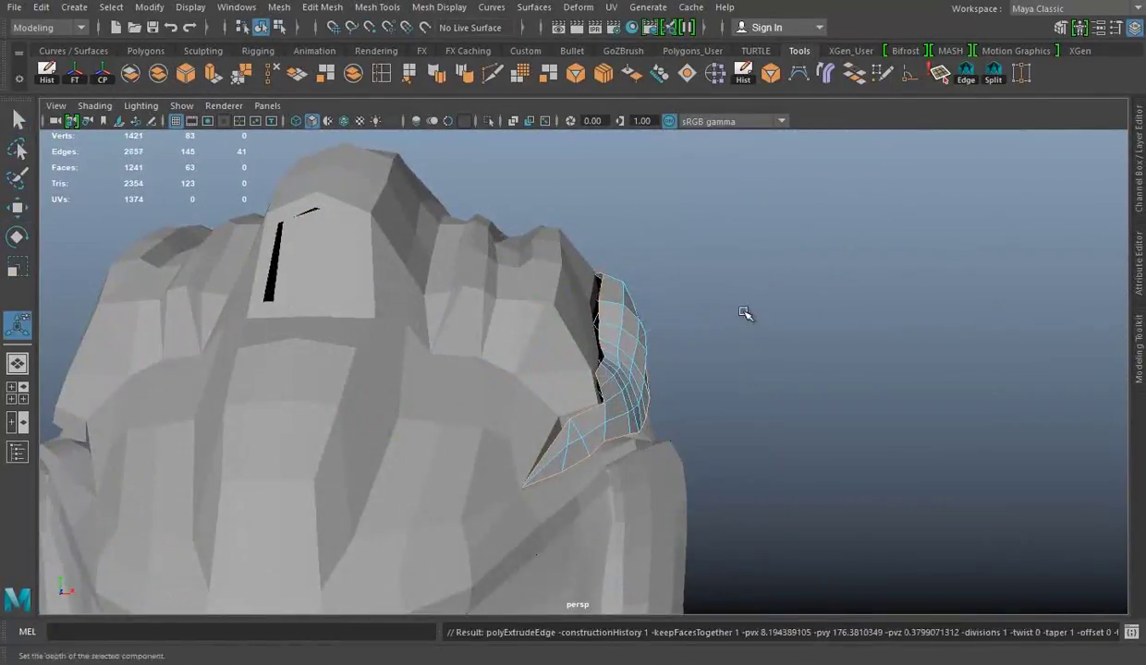
{"action": "key", "text": "ctrl+e"}
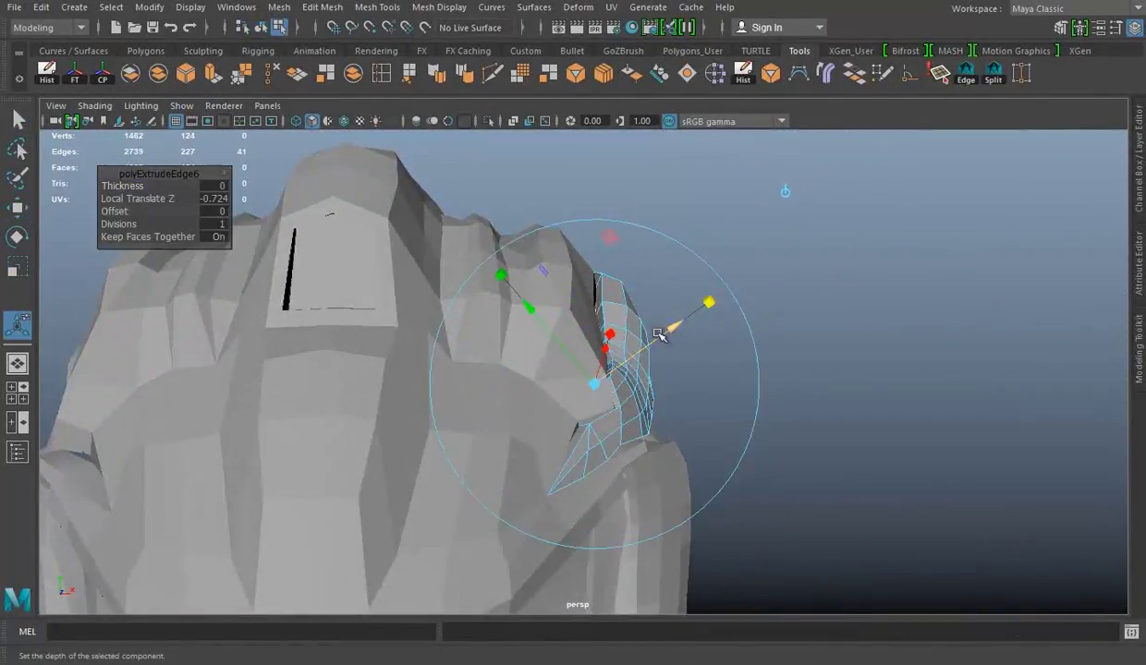
{"action": "mouse_move", "coordinate": [446, 343]}
{"action": "left_mouse_down", "text": "alt"}
{"action": "mouse_move", "coordinate": [384, 315]}
{"action": "mouse_move", "coordinate": [482, 362]}
{"action": "left_mouse_up", "text": "alt"}
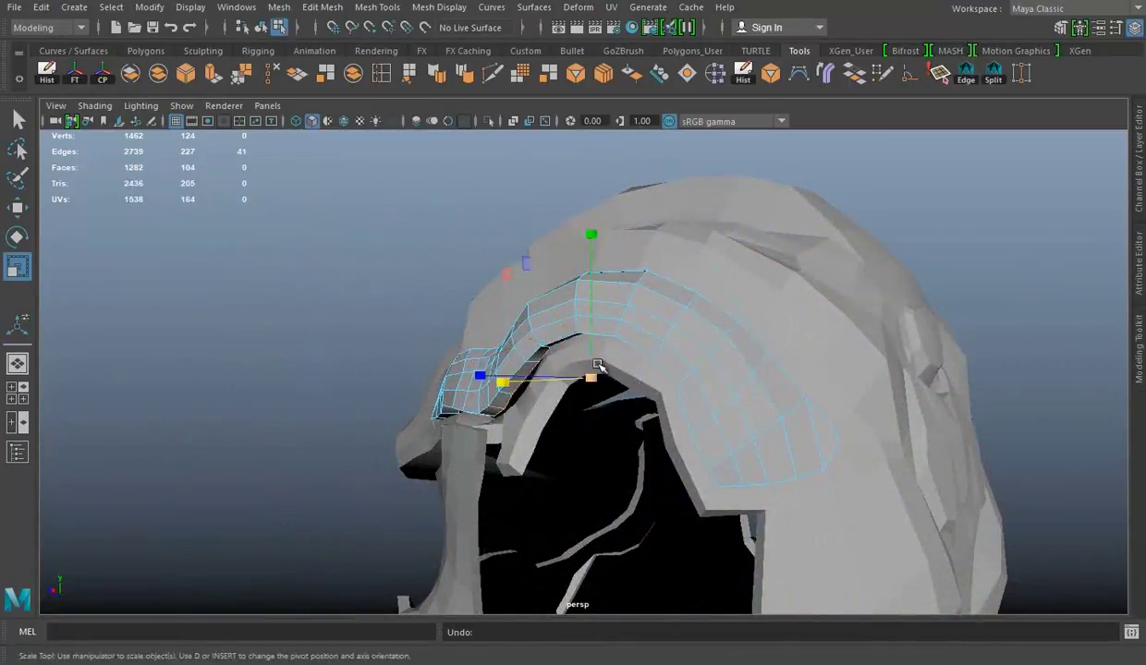
{"action": "mouse_move", "coordinate": [598, 365]}
{"action": "left_mouse_down", "text": "alt"}
{"action": "mouse_move", "coordinate": [583, 249]}
{"action": "mouse_move", "coordinate": [770, 349]}
{"action": "mouse_move", "coordinate": [573, 358]}
{"action": "mouse_move", "coordinate": [509, 460]}
{"action": "mouse_move", "coordinate": [504, 361]}
{"action": "mouse_move", "coordinate": [639, 366]}
{"action": "mouse_move", "coordinate": [699, 396]}
{"action": "mouse_move", "coordinate": [491, 402]}
{"action": "mouse_move", "coordinate": [763, 386]}
{"action": "mouse_move", "coordinate": [700, 396]}
{"action": "mouse_move", "coordinate": [569, 374]}
{"action": "mouse_move", "coordinate": [665, 336]}
{"action": "mouse_move", "coordinate": [507, 356]}
{"action": "left_mouse_up", "text": "alt"}
{"action": "key", "text": "w"}
{"action": "mouse_move", "coordinate": [496, 404]}
{"action": "left_mouse_down", "text": "alt"}
{"action": "mouse_move", "coordinate": [872, 384]}
{"action": "mouse_move", "coordinate": [348, 417]}
{"action": "mouse_move", "coordinate": [409, 416]}
{"action": "mouse_move", "coordinate": [397, 384]}
{"action": "mouse_move", "coordinate": [604, 402]}
{"action": "mouse_move", "coordinate": [532, 389]}
{"action": "left_mouse_up", "text": "alt"}
Bevel the selected edges of the thickened brow plate.
{"action": "key", "text": "space"}
{"action": "key", "text": "space"}
{"action": "key", "text": "space"}
{"action": "key", "text": "space"}
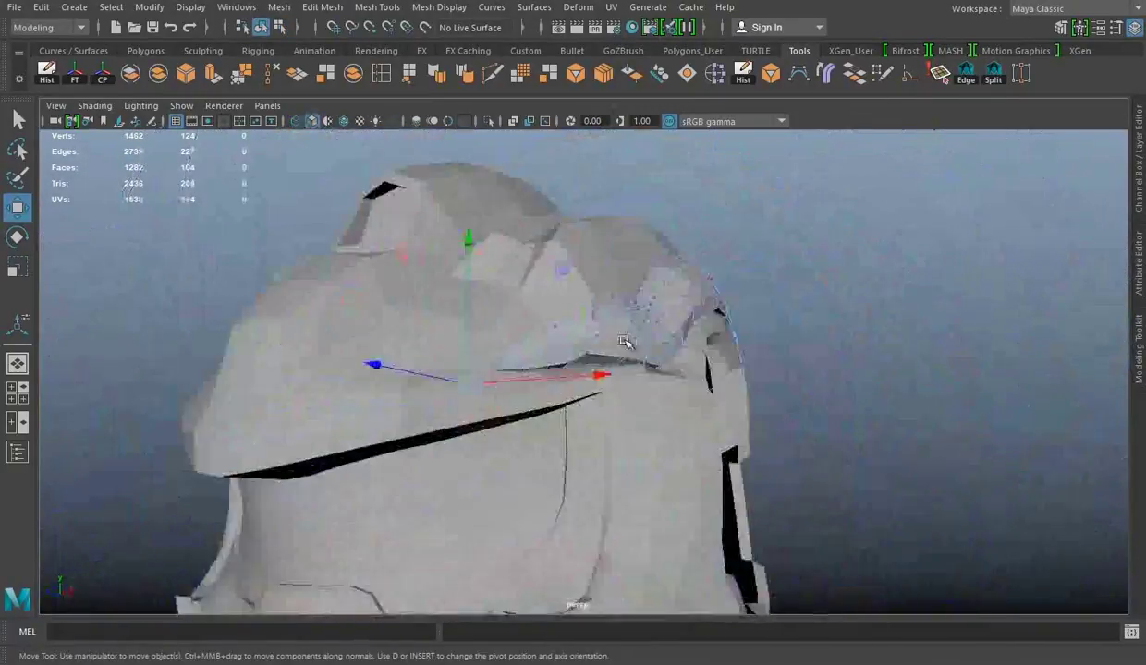
{"action": "mouse_move", "coordinate": [627, 339]}
{"action": "left_mouse_down", "text": "alt"}
{"action": "mouse_move", "coordinate": [447, 379]}
{"action": "mouse_move", "coordinate": [540, 340]}
{"action": "mouse_move", "coordinate": [473, 434]}
{"action": "mouse_move", "coordinate": [729, 336]}
{"action": "mouse_move", "coordinate": [811, 355]}
{"action": "left_mouse_up", "text": "alt"}
{"action": "scroll", "coordinate": [690, 222], "scroll_direction": "up", "scroll_amount": 3}
{"action": "right_click_drag", "start_coordinate": [689, 222], "coordinate": [704, 135]}
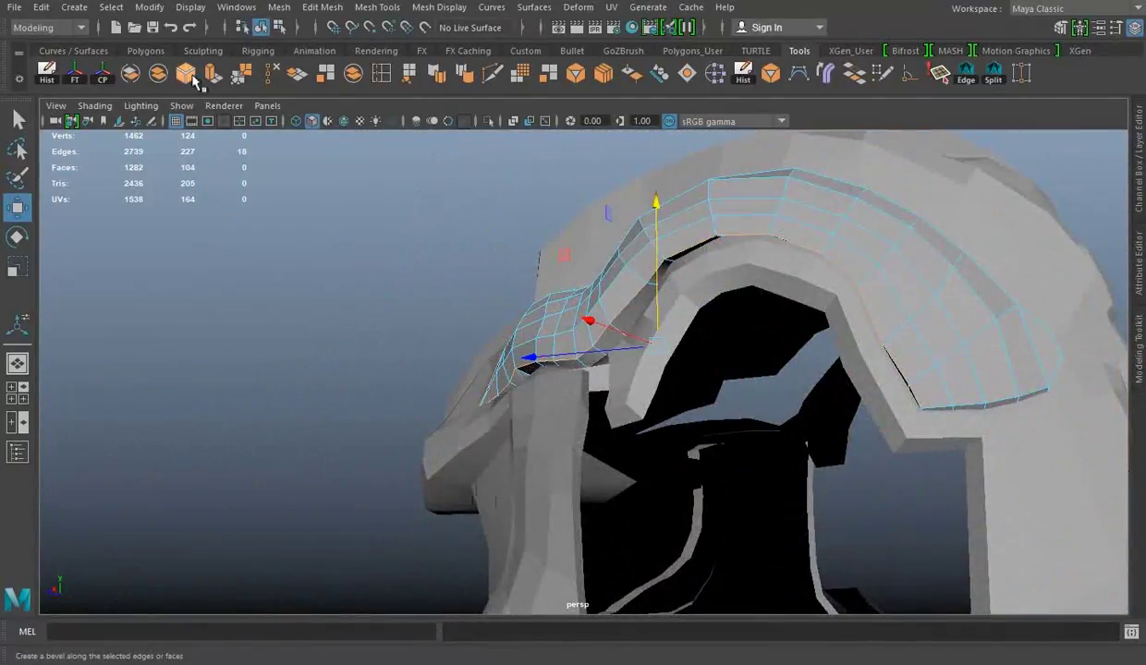
{"action": "left_click", "coordinate": [194, 82]}
{"action": "mouse_move", "coordinate": [525, 384]}
{"action": "left_mouse_down", "text": "alt"}
{"action": "mouse_move", "coordinate": [887, 327]}
{"action": "mouse_move", "coordinate": [877, 370]}
{"action": "mouse_move", "coordinate": [658, 329]}
{"action": "mouse_move", "coordinate": [560, 335]}
{"action": "mouse_move", "coordinate": [690, 370]}
{"action": "mouse_move", "coordinate": [657, 360]}
{"action": "left_mouse_up", "text": "alt"}
Freeze the brow plate's transformations.
{"action": "key", "text": "space"}
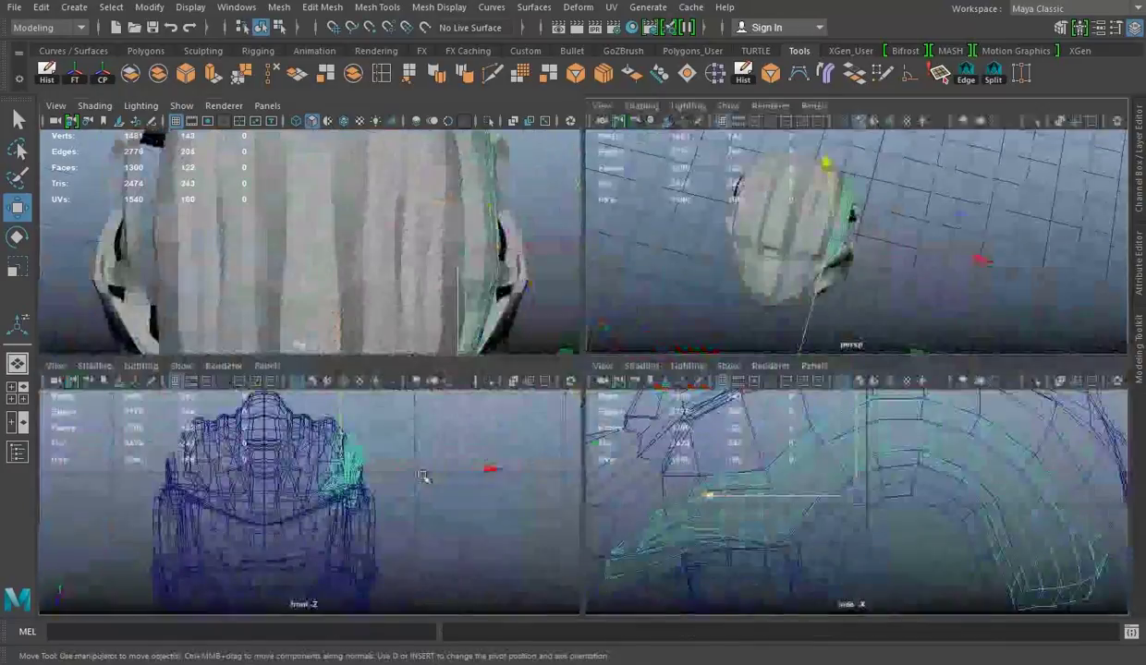
{"action": "key", "text": "space"}
{"action": "left_click", "coordinate": [75, 74]}
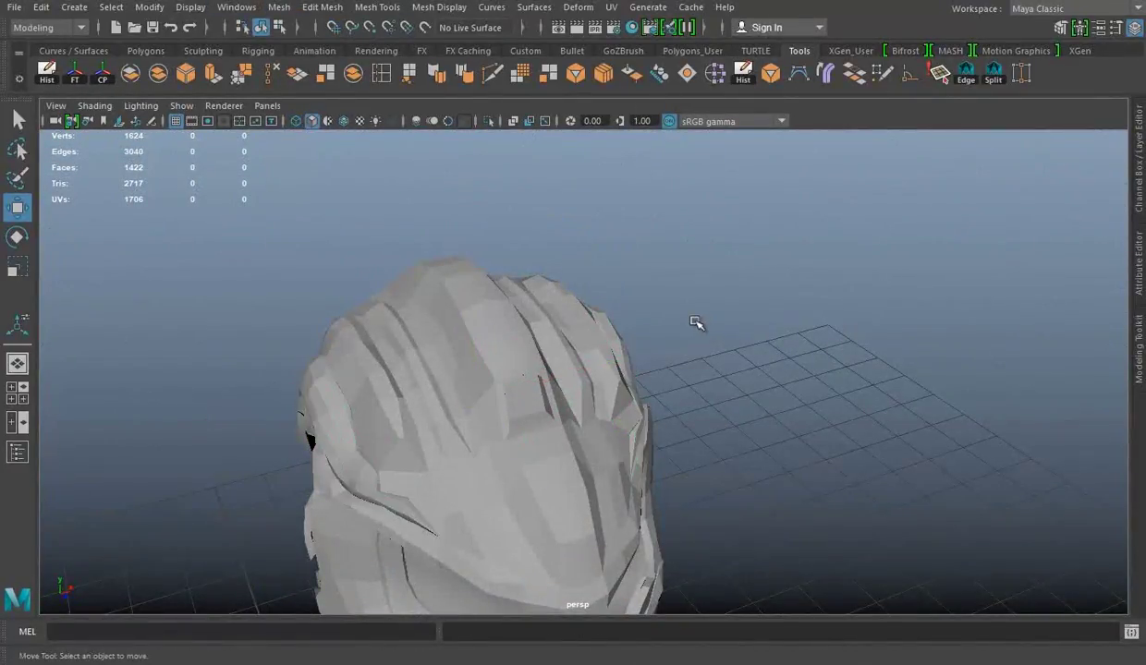
{"action": "left_click_drag", "start_coordinate": [695, 321], "coordinate": [620, 419], "text": "alt"}
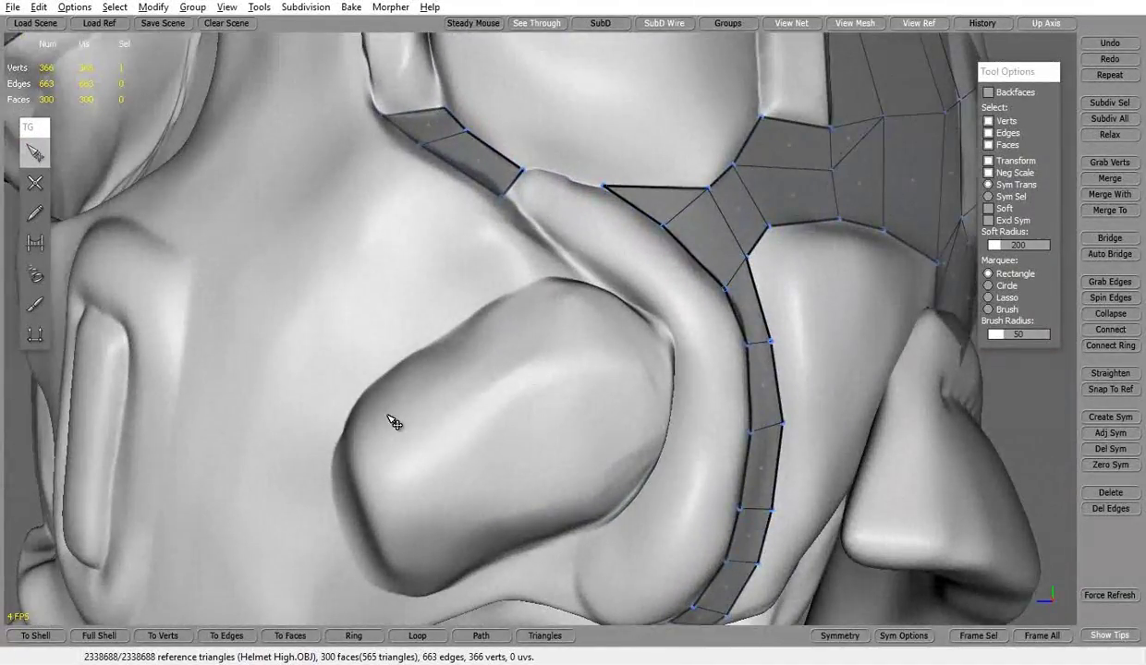
Fill the cheek plate's gaps with new quad faces, undoing one dangling vertex.
{"action": "key", "text": "c"}
{"action": "mouse_move", "coordinate": [392, 422]}
{"action": "left_mouse_down", "text": "alt"}
{"action": "mouse_move", "coordinate": [476, 372]}
{"action": "mouse_move", "coordinate": [536, 293]}
{"action": "mouse_move", "coordinate": [567, 303]}
{"action": "left_mouse_up", "text": "alt"}
{"action": "left_click", "coordinate": [540, 290]}
{"action": "left_click", "coordinate": [500, 395]}
{"action": "left_click_drag", "start_coordinate": [500, 395], "coordinate": [438, 395], "text": "alt"}
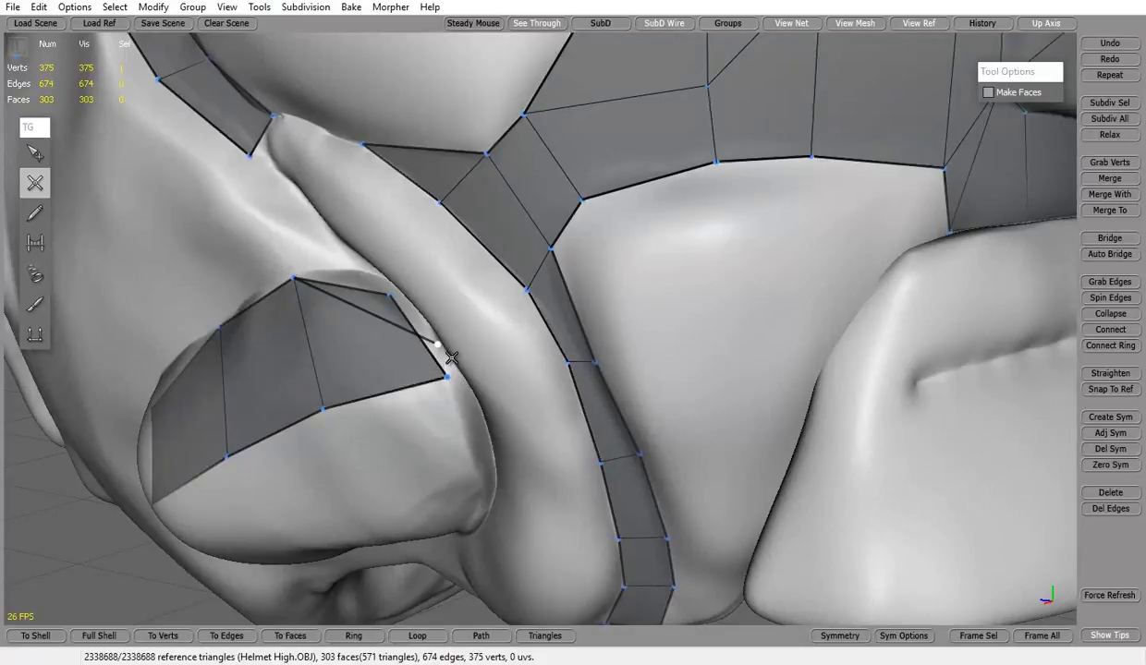
{"action": "key", "text": "ctrl+z"}
{"action": "left_click_drag", "start_coordinate": [450, 357], "coordinate": [675, 378], "text": "alt"}
{"action": "right_click_drag", "start_coordinate": [675, 379], "coordinate": [580, 343], "text": "alt"}
{"action": "left_click", "coordinate": [392, 265]}
{"action": "mouse_move", "coordinate": [392, 265]}
{"action": "left_mouse_down", "text": "alt"}
{"action": "mouse_move", "coordinate": [476, 391]}
{"action": "mouse_move", "coordinate": [565, 350]}
{"action": "left_mouse_up", "text": "alt"}
{"action": "left_click", "coordinate": [476, 391]}
{"action": "left_click", "coordinate": [566, 350]}
{"action": "left_click_drag", "start_coordinate": [555, 256], "coordinate": [467, 300], "text": "alt"}
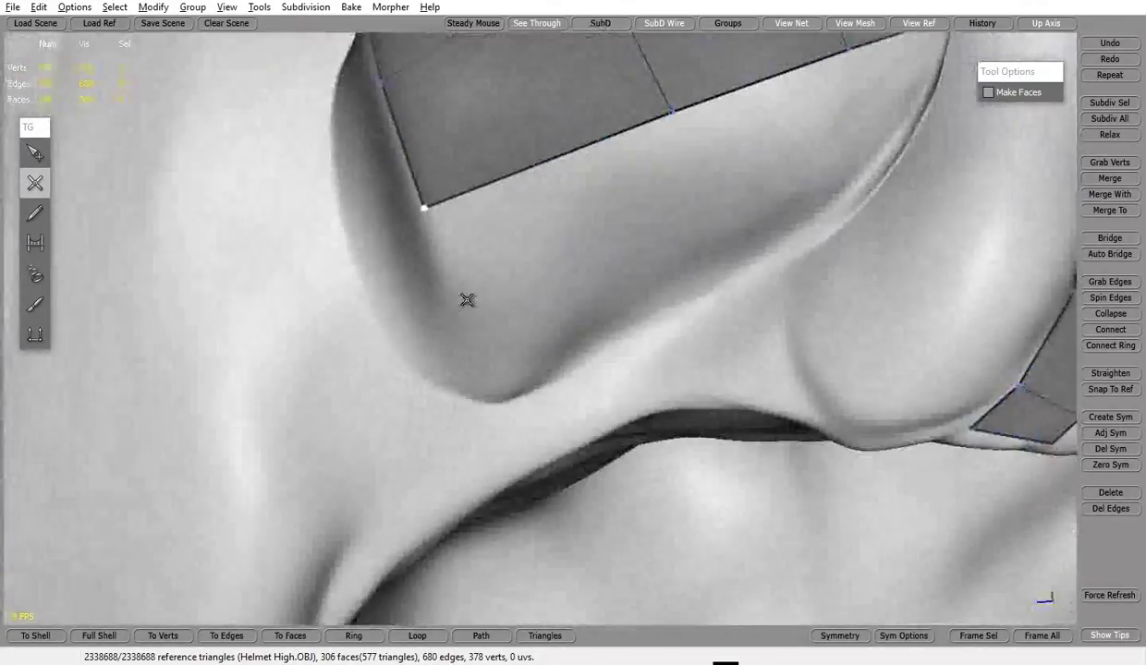
{"action": "left_click", "coordinate": [716, 117]}
{"action": "mouse_move", "coordinate": [715, 118]}
{"action": "left_mouse_down", "text": "alt"}
{"action": "mouse_move", "coordinate": [690, 220]}
{"action": "mouse_move", "coordinate": [648, 244]}
{"action": "mouse_move", "coordinate": [760, 230]}
{"action": "left_mouse_up", "text": "alt"}
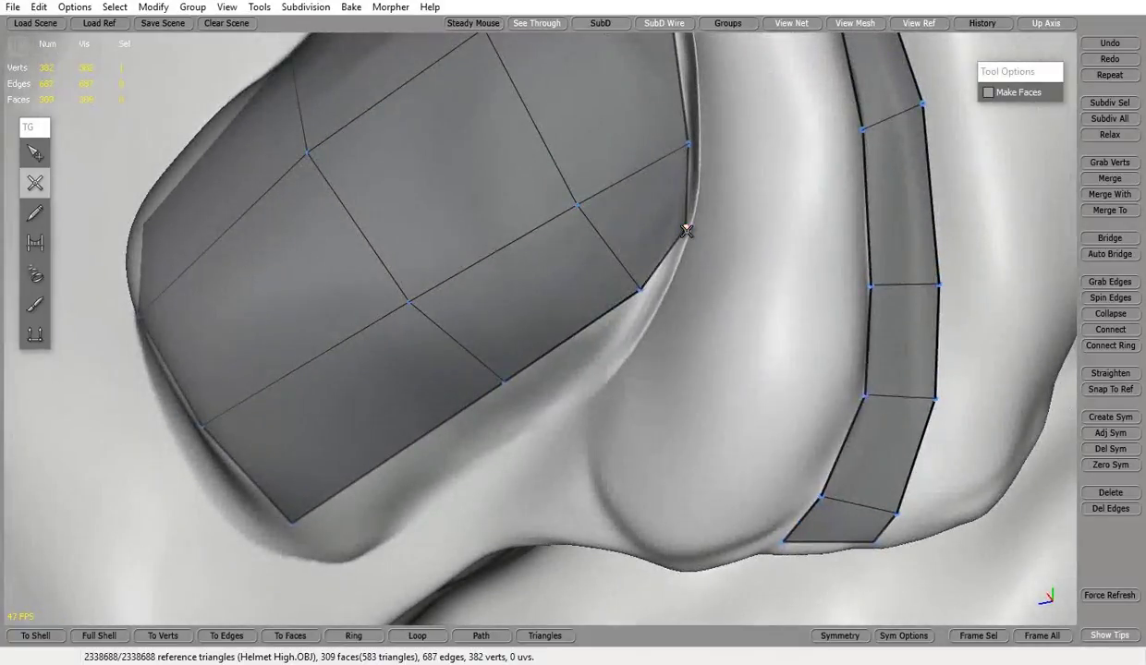
Select edge rings and connect three new edge loops across the cheek patch.
{"action": "left_click", "coordinate": [35, 153]}
{"action": "mouse_move", "coordinate": [292, 529]}
{"action": "left_mouse_down", "text": "alt"}
{"action": "mouse_move", "coordinate": [624, 440]}
{"action": "mouse_move", "coordinate": [524, 327]}
{"action": "mouse_move", "coordinate": [282, 306]}
{"action": "left_mouse_up", "text": "alt"}
{"action": "left_click", "coordinate": [282, 307]}
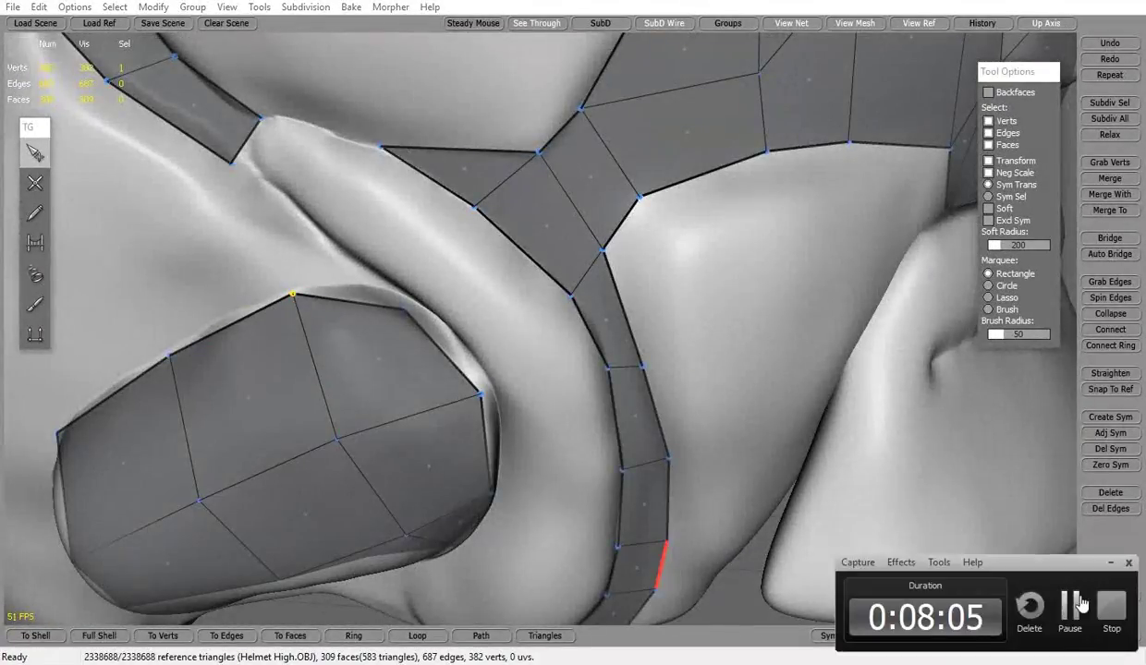
{"action": "scroll", "coordinate": [498, 359], "scroll_direction": "down", "scroll_amount": 3}
{"action": "scroll", "coordinate": [499, 359], "scroll_direction": "up", "scroll_amount": 3}
{"action": "left_click", "coordinate": [353, 636]}
{"action": "left_click", "coordinate": [1111, 344]}
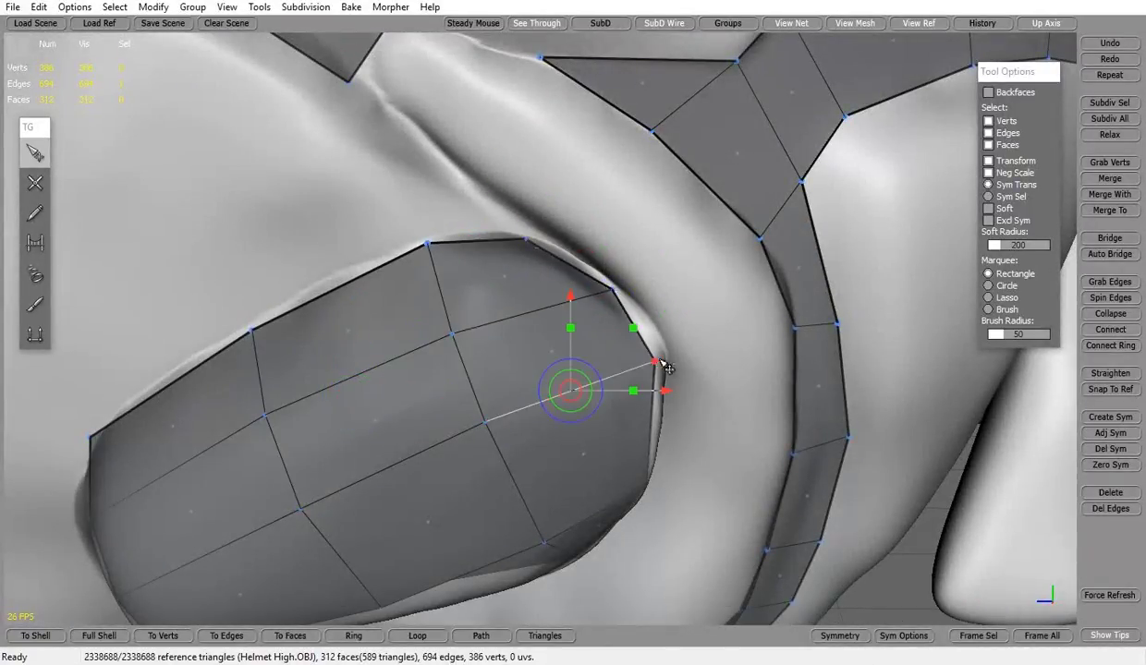
{"action": "mouse_move", "coordinate": [661, 364]}
{"action": "left_mouse_down", "text": "alt"}
{"action": "mouse_move", "coordinate": [613, 340]}
{"action": "mouse_move", "coordinate": [542, 184]}
{"action": "left_mouse_up", "text": "alt"}
{"action": "left_click", "coordinate": [353, 635]}
{"action": "left_click", "coordinate": [1112, 344]}
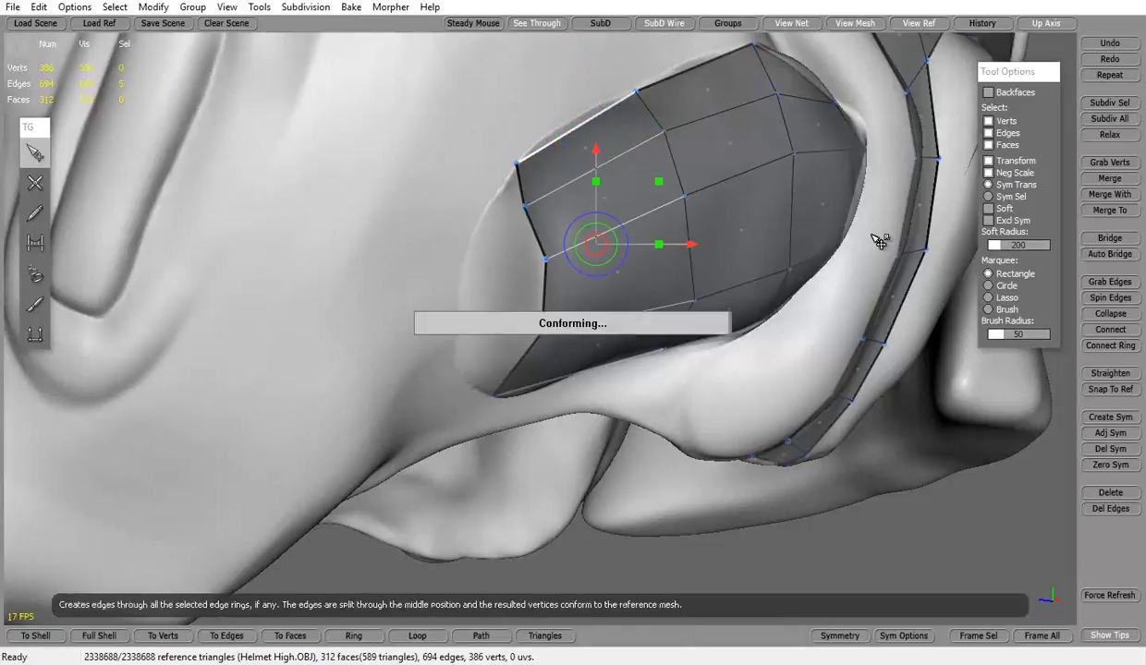
{"action": "mouse_move", "coordinate": [571, 128]}
{"action": "left_mouse_down", "text": "alt"}
{"action": "mouse_move", "coordinate": [480, 97]}
{"action": "mouse_move", "coordinate": [512, 149]}
{"action": "mouse_move", "coordinate": [486, 230]}
{"action": "mouse_move", "coordinate": [471, 224]}
{"action": "left_mouse_up", "text": "alt"}
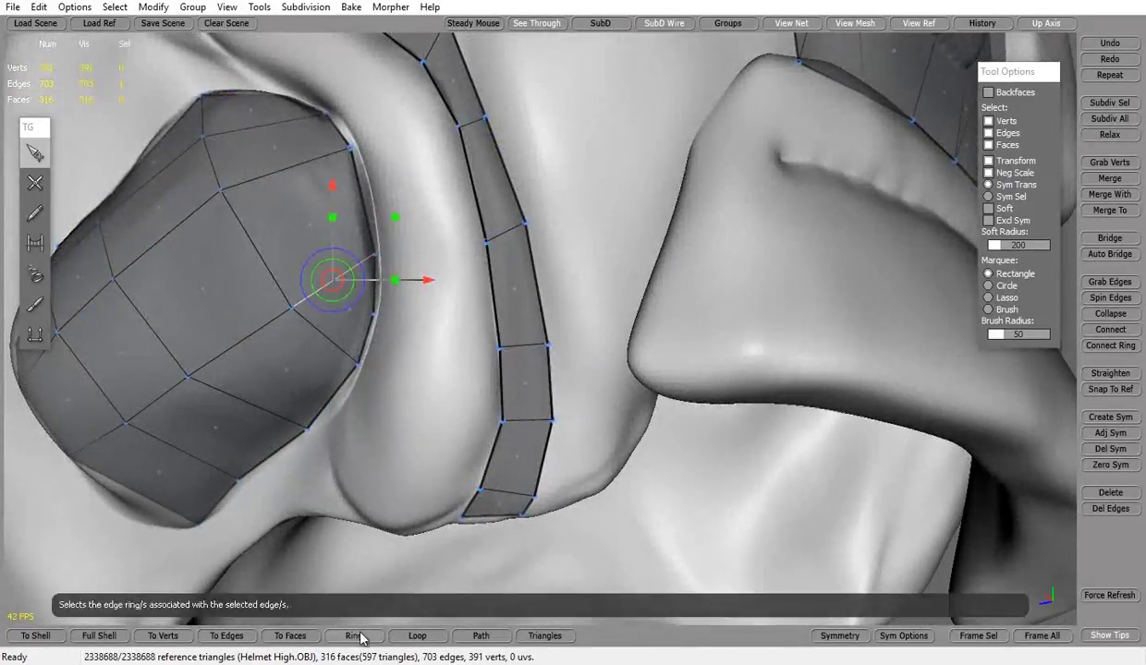
{"action": "mouse_move", "coordinate": [389, 355]}
{"action": "left_mouse_down", "text": "alt"}
{"action": "mouse_move", "coordinate": [653, 293]}
{"action": "mouse_move", "coordinate": [755, 306]}
{"action": "left_mouse_up", "text": "alt"}
{"action": "left_click", "coordinate": [1112, 345]}
{"action": "left_click_drag", "start_coordinate": [621, 268], "coordinate": [728, 202], "text": "alt"}
Fill the last hole in the cheek patch with a new vertex and faces.
{"action": "key", "text": "c"}
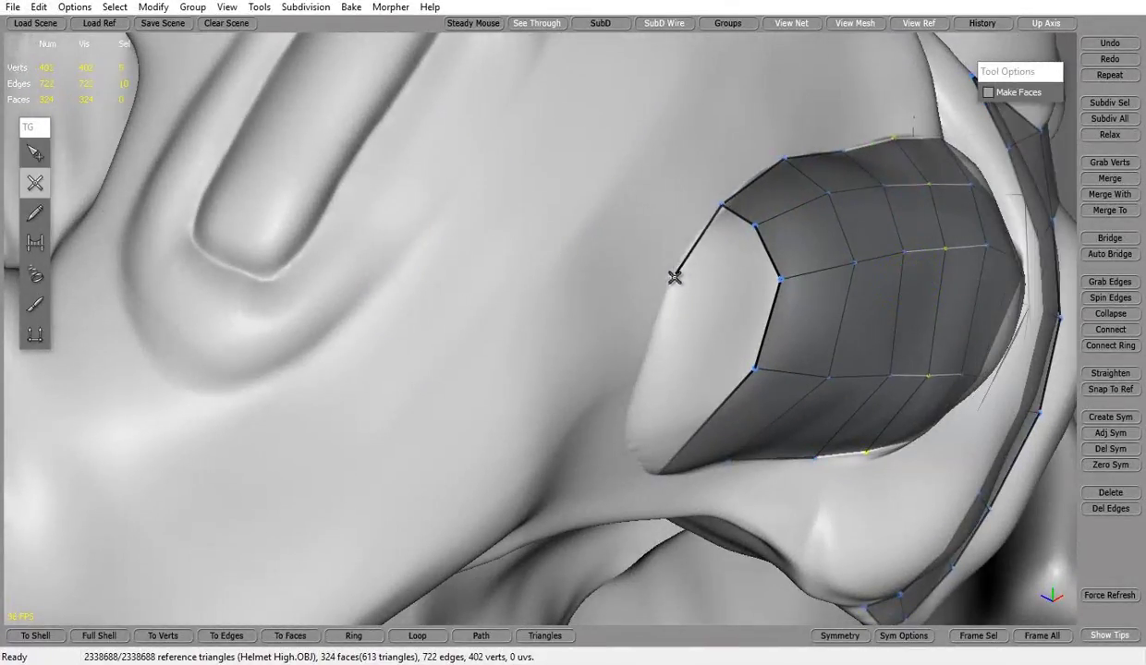
{"action": "left_click", "coordinate": [646, 354]}
{"action": "mouse_move", "coordinate": [646, 354]}
{"action": "left_mouse_down", "text": "alt"}
{"action": "mouse_move", "coordinate": [626, 324]}
{"action": "mouse_move", "coordinate": [608, 238]}
{"action": "mouse_move", "coordinate": [647, 289]}
{"action": "mouse_move", "coordinate": [664, 277]}
{"action": "mouse_move", "coordinate": [845, 340]}
{"action": "mouse_move", "coordinate": [506, 299]}
{"action": "left_mouse_up", "text": "alt"}
{"action": "key", "text": "s"}
Check the eye-socket retopology, then start Save Scene As for Helmet Low.
{"action": "right_click_drag", "start_coordinate": [507, 299], "coordinate": [416, 249], "text": "alt"}
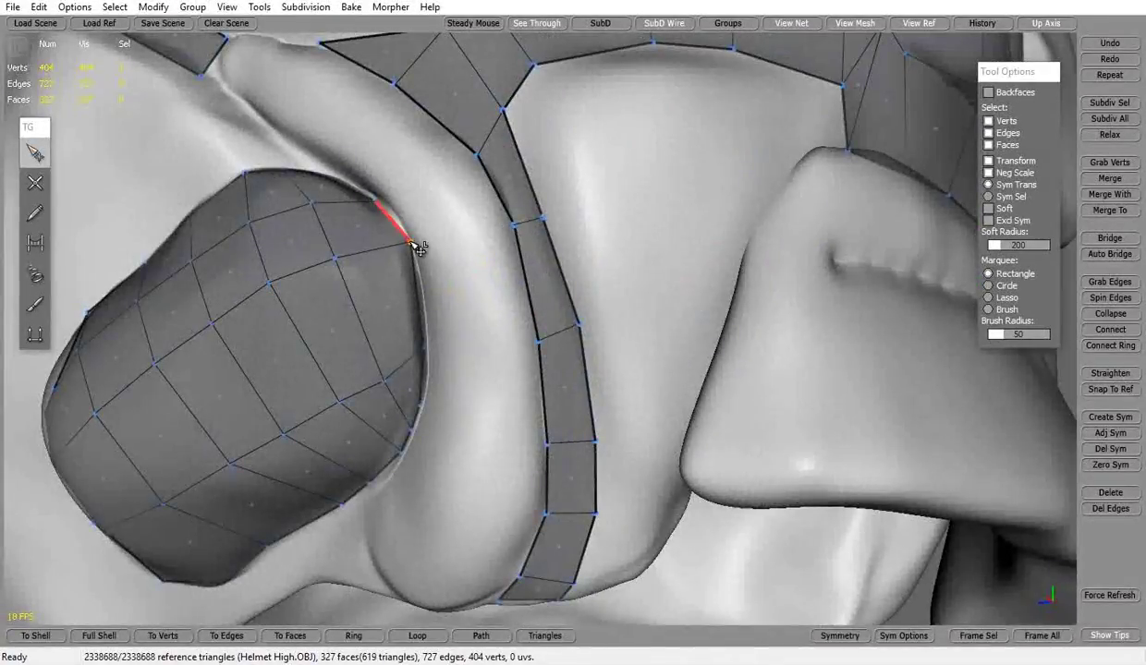
{"action": "mouse_move", "coordinate": [417, 248]}
{"action": "left_mouse_down", "text": "alt"}
{"action": "mouse_move", "coordinate": [677, 306]}
{"action": "mouse_move", "coordinate": [627, 300]}
{"action": "left_mouse_up", "text": "alt"}
{"action": "right_click_drag", "start_coordinate": [626, 295], "coordinate": [813, 344], "text": "alt"}
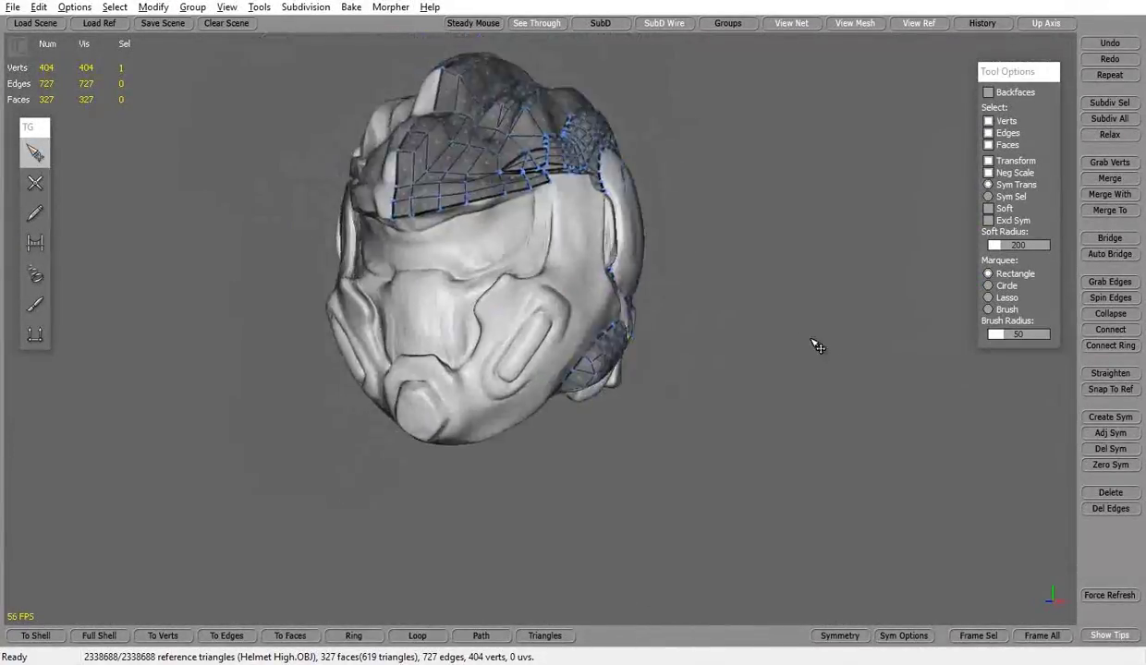
{"action": "left_click_drag", "start_coordinate": [813, 344], "coordinate": [536, 332], "text": "alt"}
{"action": "scroll", "coordinate": [537, 332], "scroll_direction": "up", "scroll_amount": 5}
{"action": "left_click", "coordinate": [13, 6]}
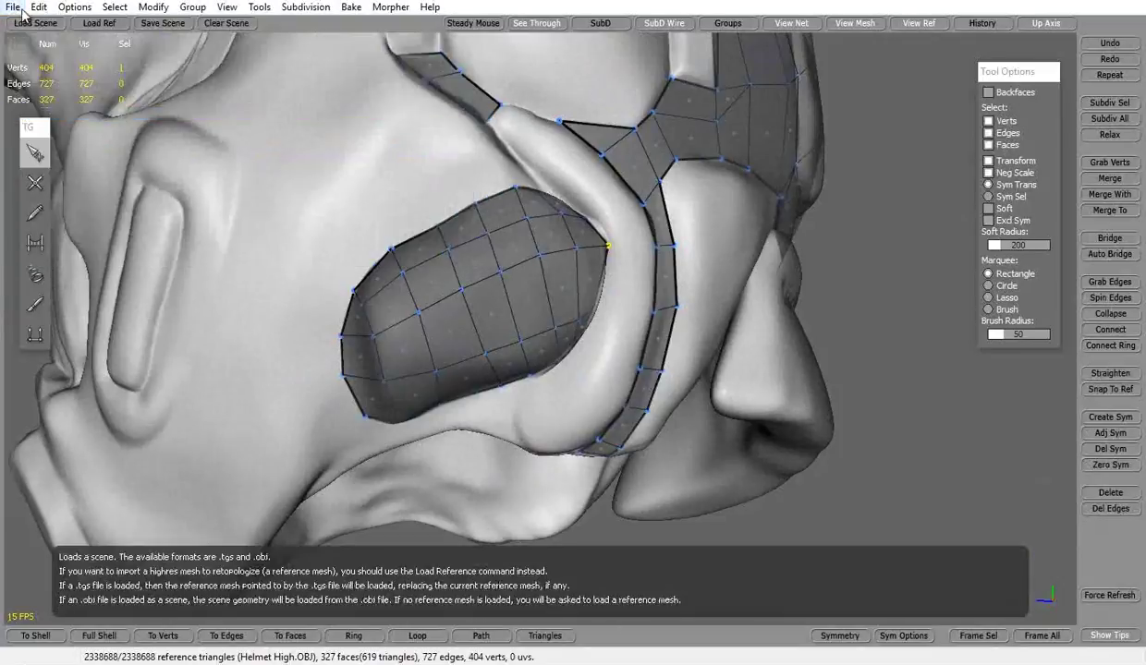
{"action": "left_click", "coordinate": [46, 128]}
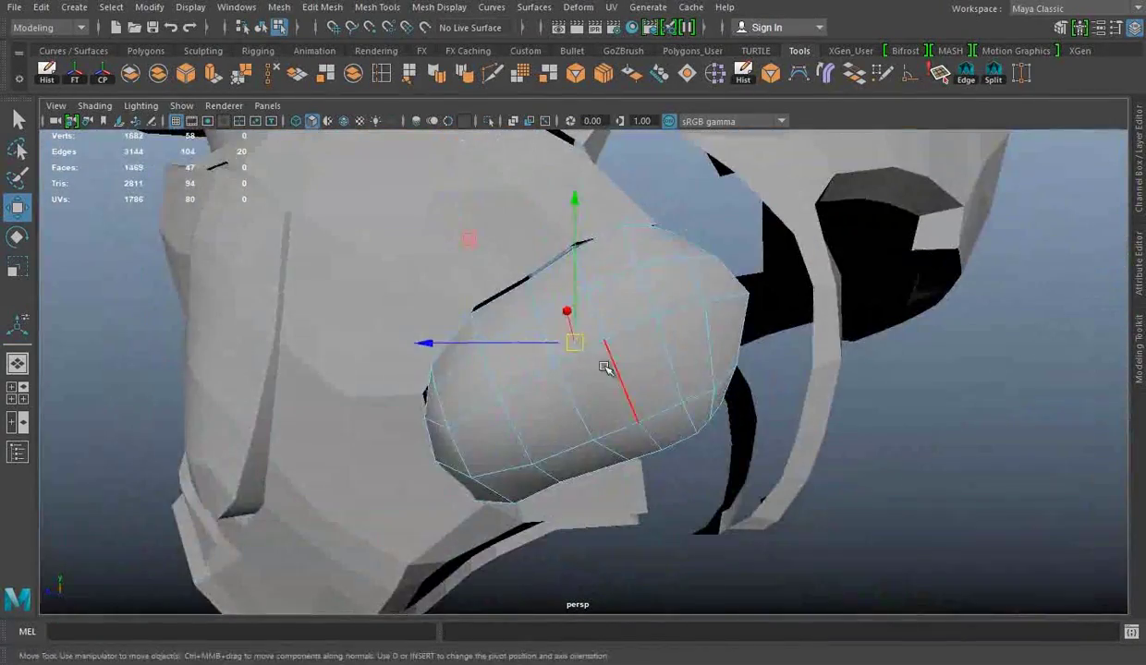
Scale up the eye-socket piece to fit the cheek opening.
{"action": "key", "text": "r"}
{"action": "left_click_drag", "start_coordinate": [606, 365], "coordinate": [495, 355]}
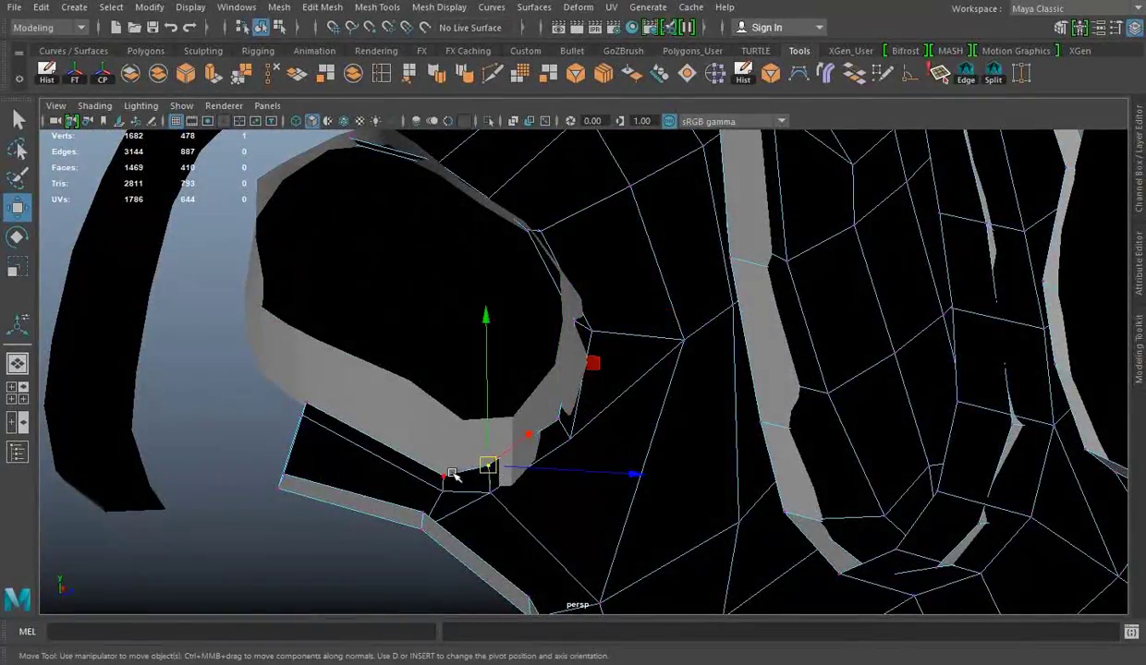
{"action": "mouse_move", "coordinate": [756, 447]}
{"action": "left_mouse_down", "text": "alt"}
{"action": "mouse_move", "coordinate": [652, 384]}
{"action": "mouse_move", "coordinate": [632, 297]}
{"action": "mouse_move", "coordinate": [691, 217]}
{"action": "mouse_move", "coordinate": [563, 273]}
{"action": "left_mouse_up", "text": "alt"}
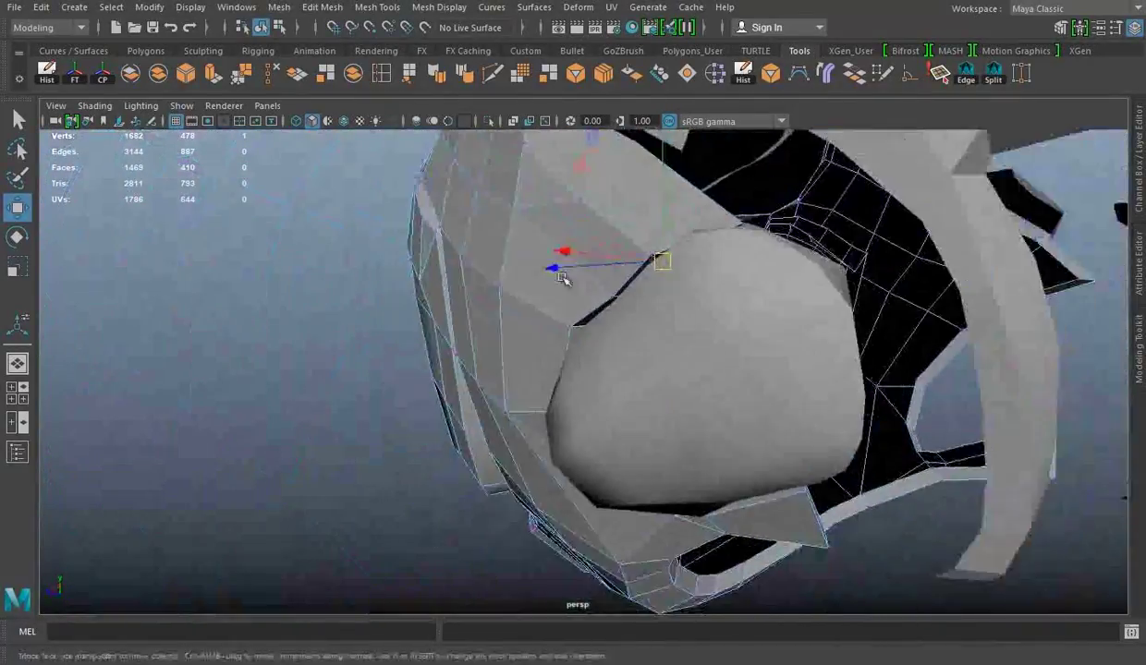
Switch to the isolated front view and select regions of the mesh to slice.
{"action": "key", "text": "space"}
{"action": "key", "text": "space"}
{"action": "left_click_drag", "start_coordinate": [543, 559], "coordinate": [543, 557]}
{"action": "scroll", "coordinate": [370, 301], "scroll_direction": "up", "scroll_amount": 3}
{"action": "left_click_drag", "start_coordinate": [301, 150], "coordinate": [369, 301]}
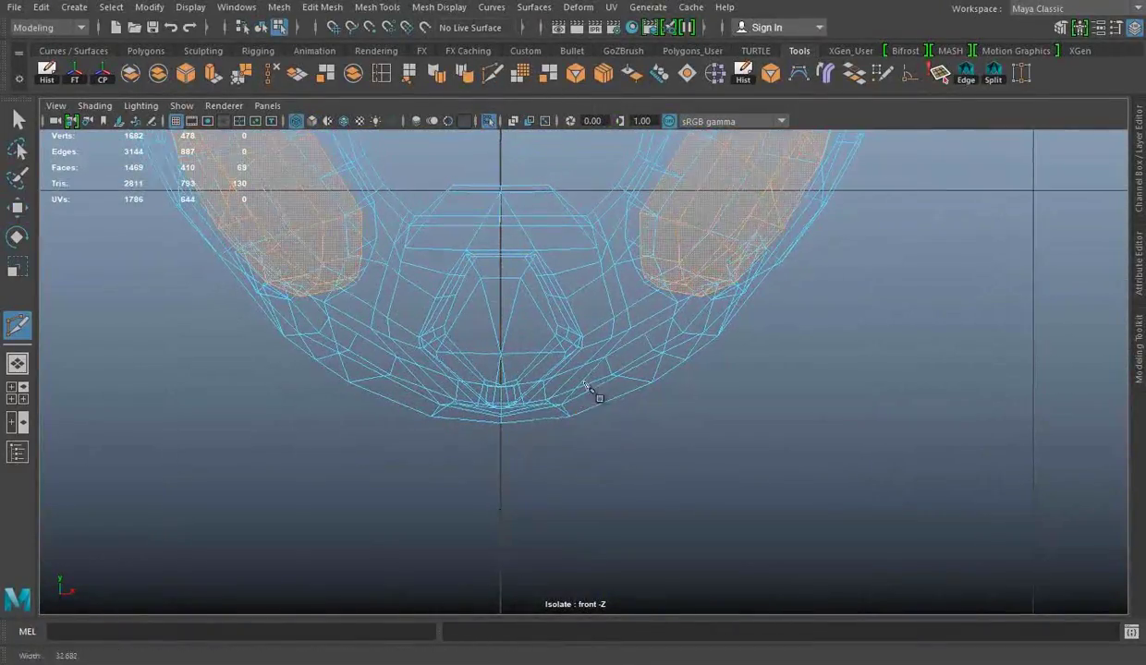
Commit the cut and extract the chin faces into a separate piece.
{"action": "key", "text": "Return"}
{"action": "key", "text": "w"}
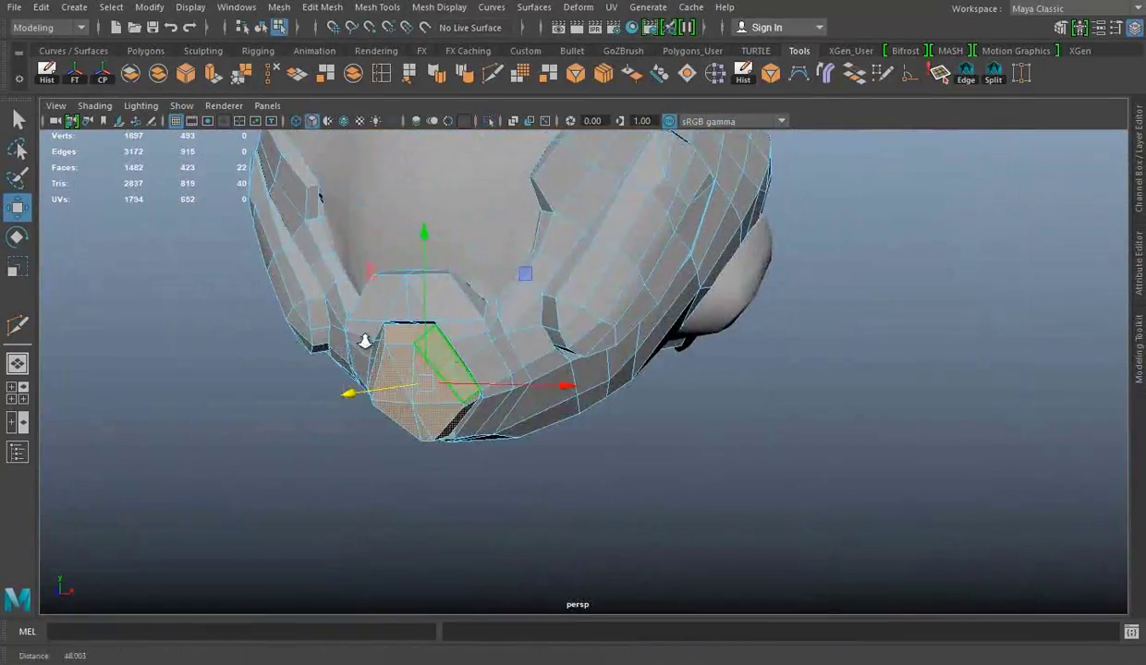
{"action": "left_click", "coordinate": [323, 6]}
{"action": "left_click", "coordinate": [341, 426]}
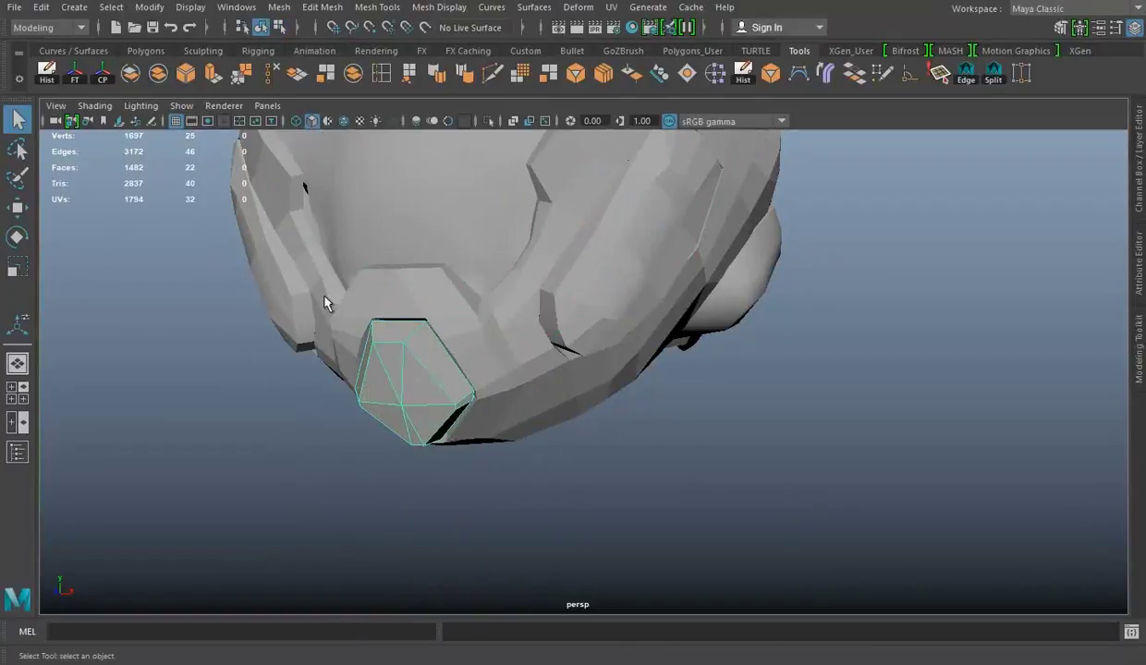
Select the left half of the cheek plate and mirror it to the other side.
{"action": "key", "text": "space"}
{"action": "key", "text": "space"}
{"action": "left_click_drag", "start_coordinate": [350, 171], "coordinate": [461, 395]}
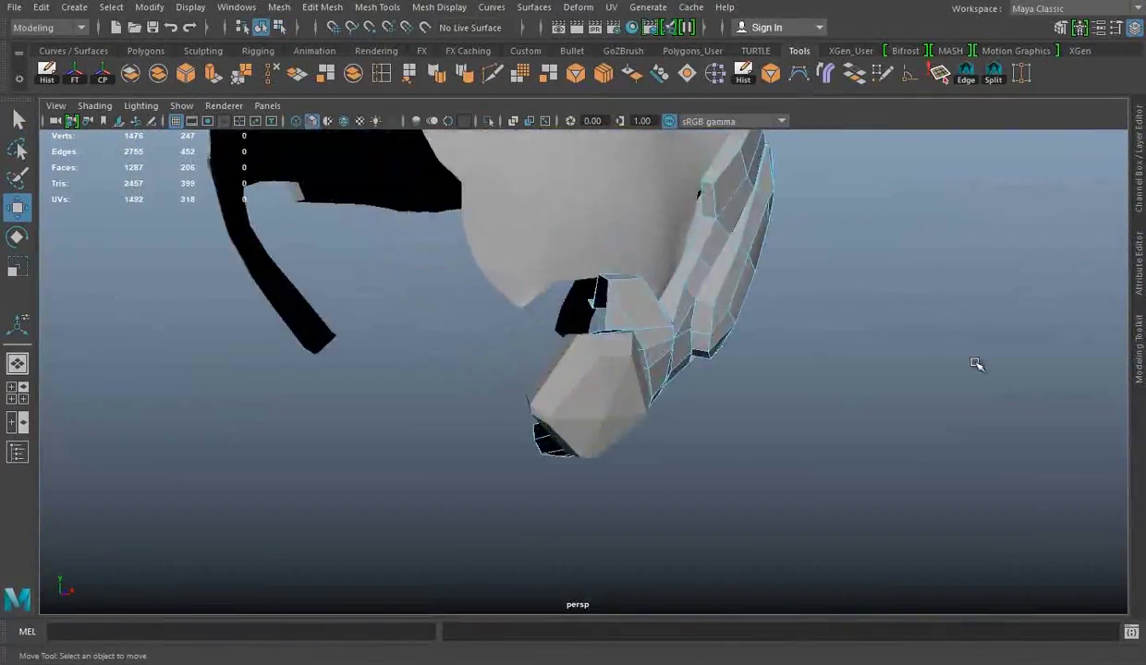
{"action": "left_click_drag", "start_coordinate": [975, 366], "coordinate": [472, 345], "text": "alt"}
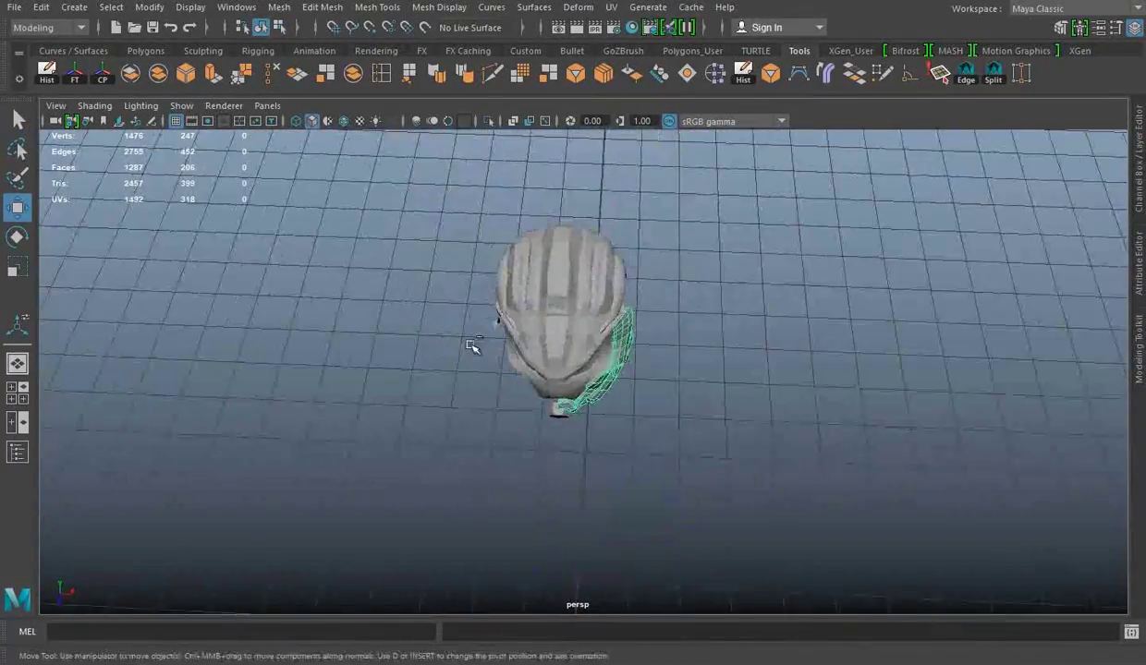
{"action": "left_click", "coordinate": [1130, 192]}
{"action": "scroll", "coordinate": [869, 376], "scroll_direction": "up", "scroll_amount": 3}
{"action": "left_click", "coordinate": [279, 7]}
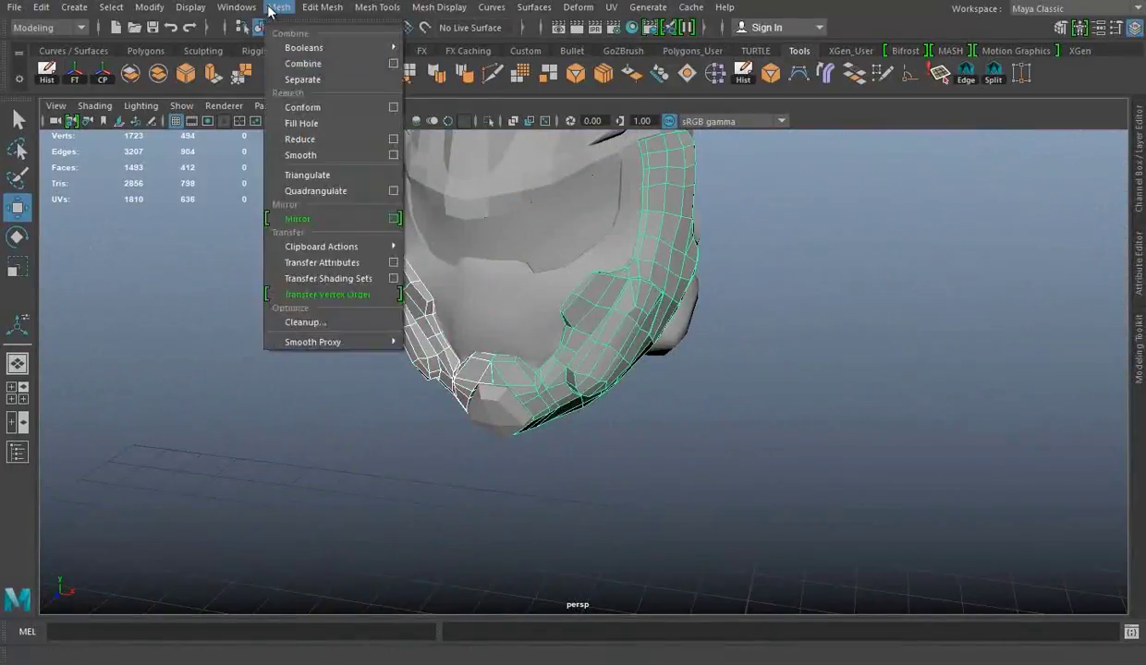
{"action": "left_click", "coordinate": [287, 220]}
Merge the overlapping vertices along the centre seam in the front wireframe view.
{"action": "left_click", "coordinate": [242, 78]}
{"action": "scroll", "coordinate": [525, 404], "scroll_direction": "up", "scroll_amount": 5}
{"action": "scroll", "coordinate": [568, 435], "scroll_direction": "up", "scroll_amount": 3}
{"action": "key", "text": "space"}
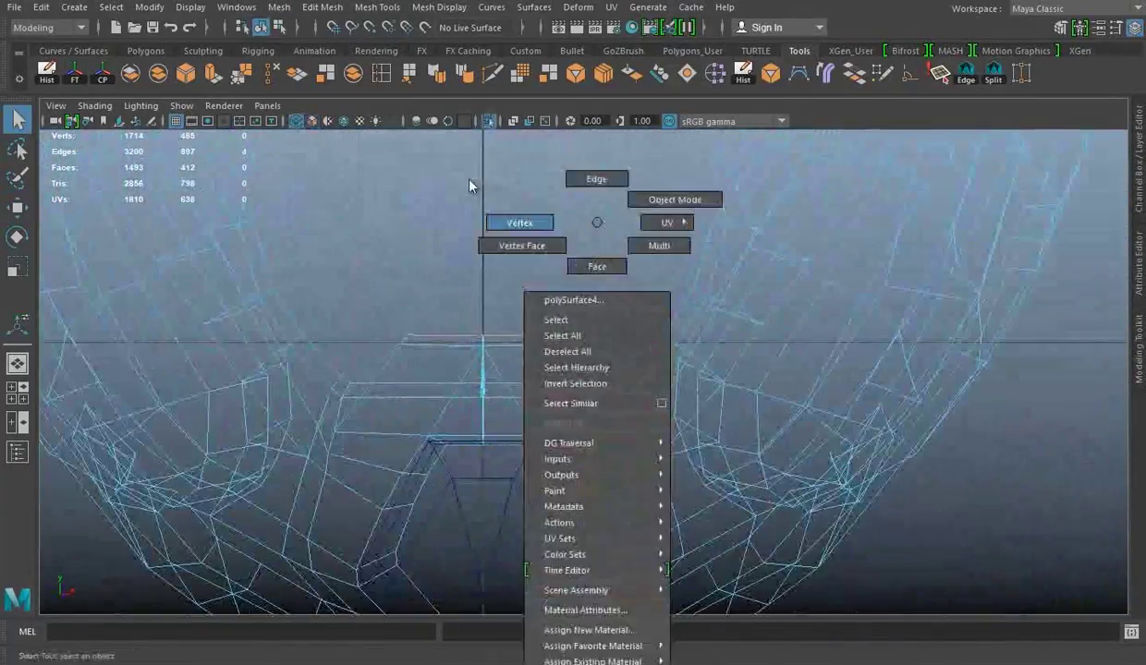
{"action": "key", "text": "r"}
{"action": "key", "text": "space"}
Remove stray seam vertices, leaving 1699 vertices, 3175 edges and 1465 faces.
{"action": "right_click_drag", "start_coordinate": [730, 222], "coordinate": [719, 348]}
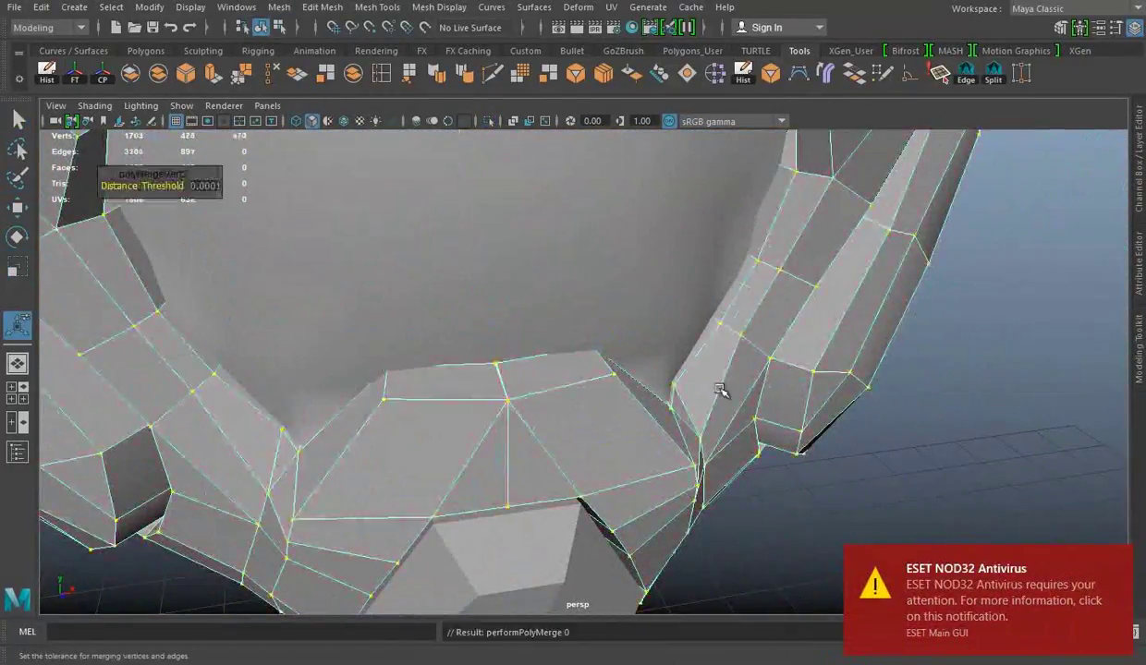
{"action": "right_click_drag", "start_coordinate": [603, 223], "coordinate": [560, 411]}
{"action": "key", "text": "q"}
{"action": "key", "text": "f"}
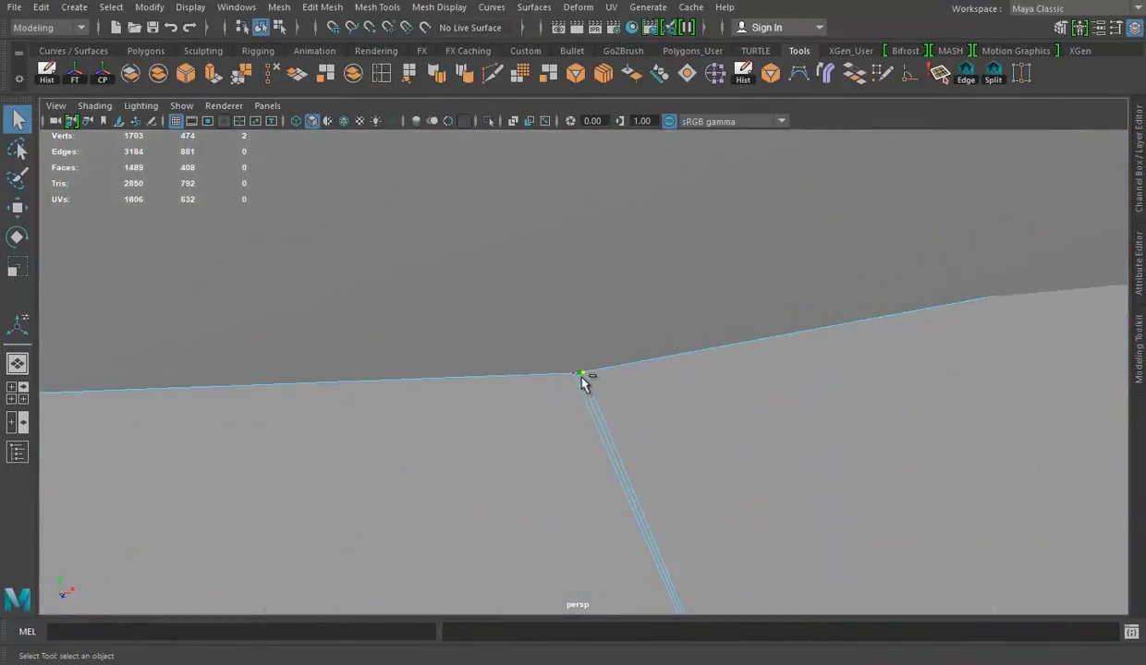
{"action": "scroll", "coordinate": [573, 381], "scroll_direction": "down", "scroll_amount": 10}
{"action": "right_click_drag", "start_coordinate": [659, 223], "coordinate": [660, 422]}
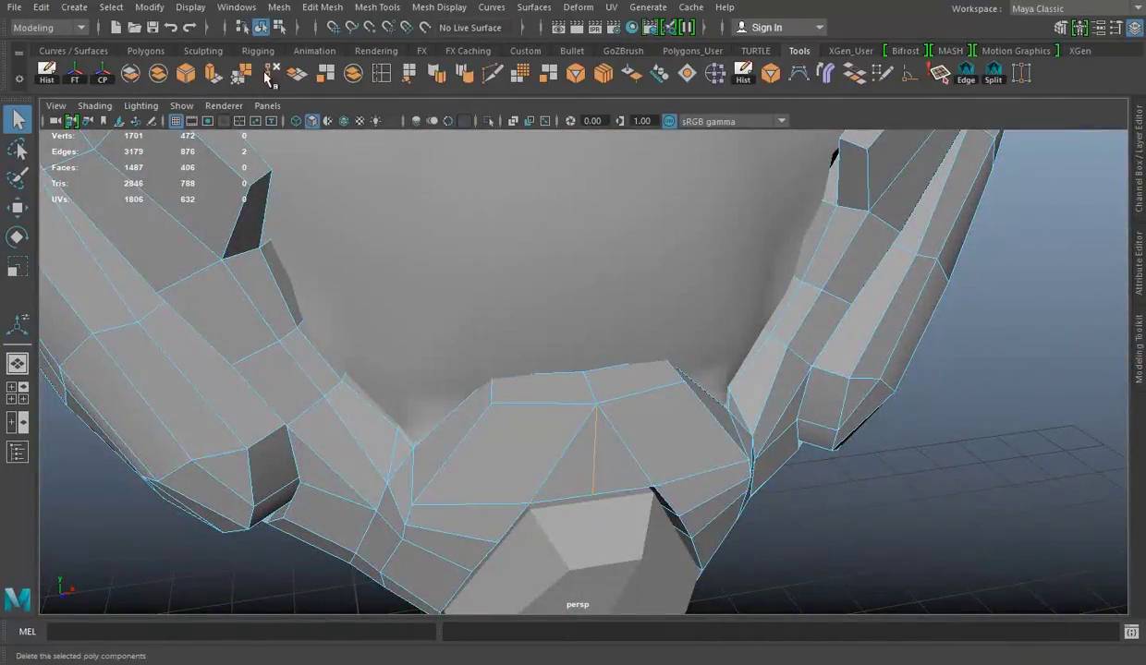
{"action": "mouse_move", "coordinate": [732, 418]}
{"action": "left_mouse_down", "text": "alt"}
{"action": "mouse_move", "coordinate": [688, 539]}
{"action": "mouse_move", "coordinate": [859, 305]}
{"action": "mouse_move", "coordinate": [573, 350]}
{"action": "mouse_move", "coordinate": [695, 353]}
{"action": "left_mouse_up", "text": "alt"}
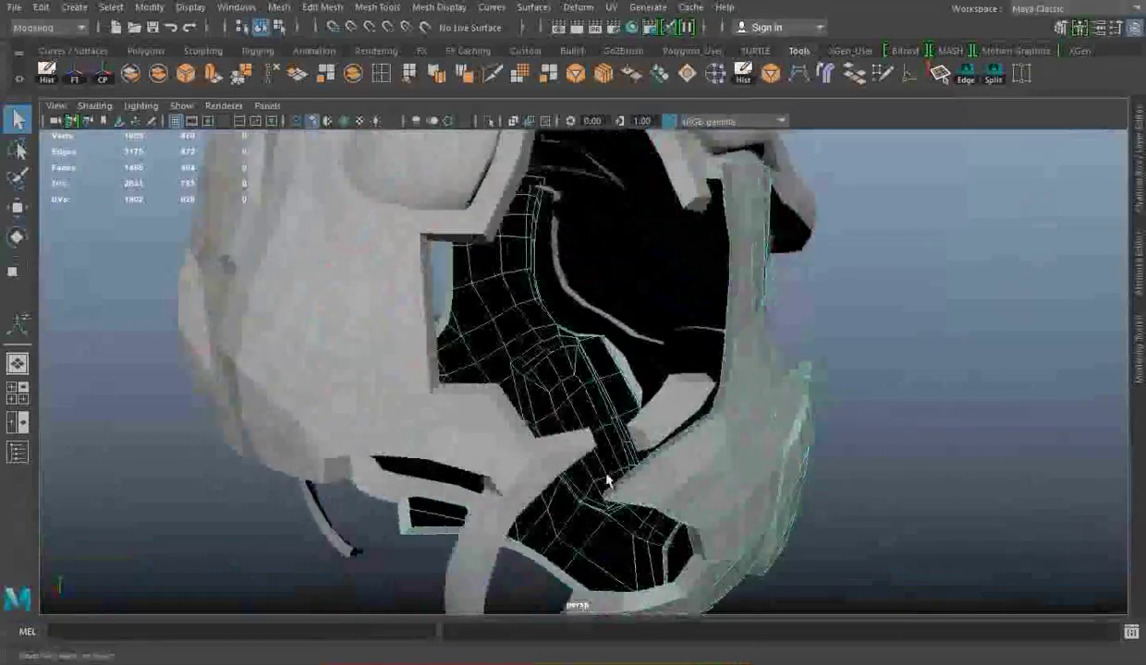
Select an edge and box-select part of the remaining cheek-plate half.
{"action": "left_click", "coordinate": [686, 477], "text": "ctrl+shift"}
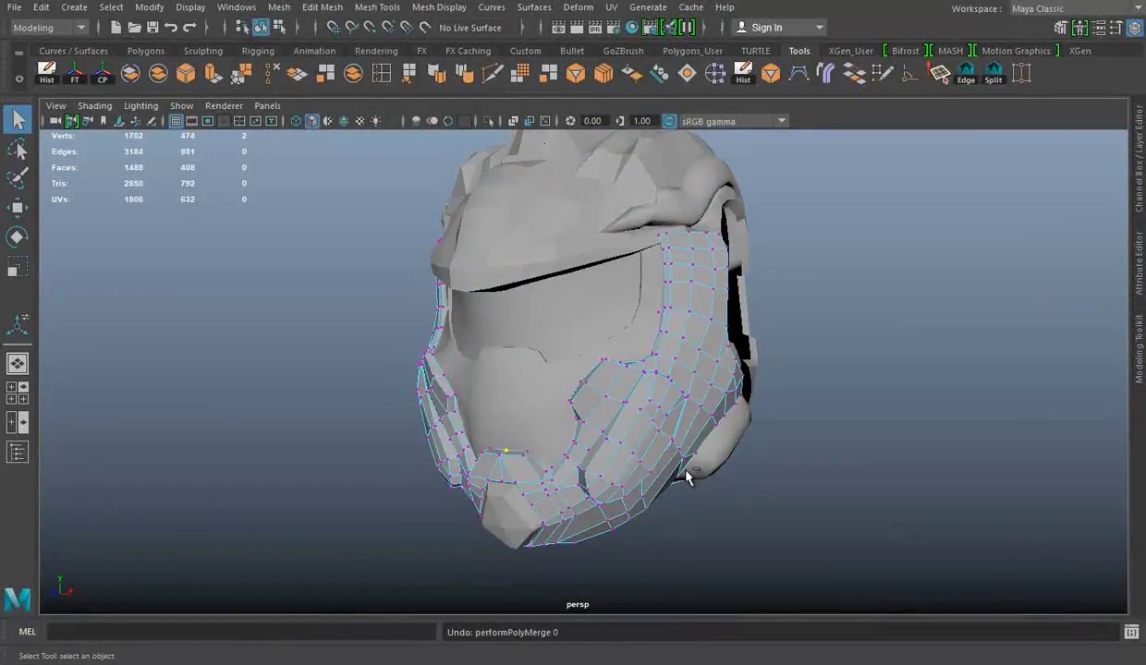
{"action": "mouse_move", "coordinate": [685, 473]}
{"action": "left_mouse_down", "text": "alt"}
{"action": "mouse_move", "coordinate": [460, 453]}
{"action": "mouse_move", "coordinate": [718, 427]}
{"action": "left_mouse_up", "text": "alt"}
{"action": "key", "text": "w"}
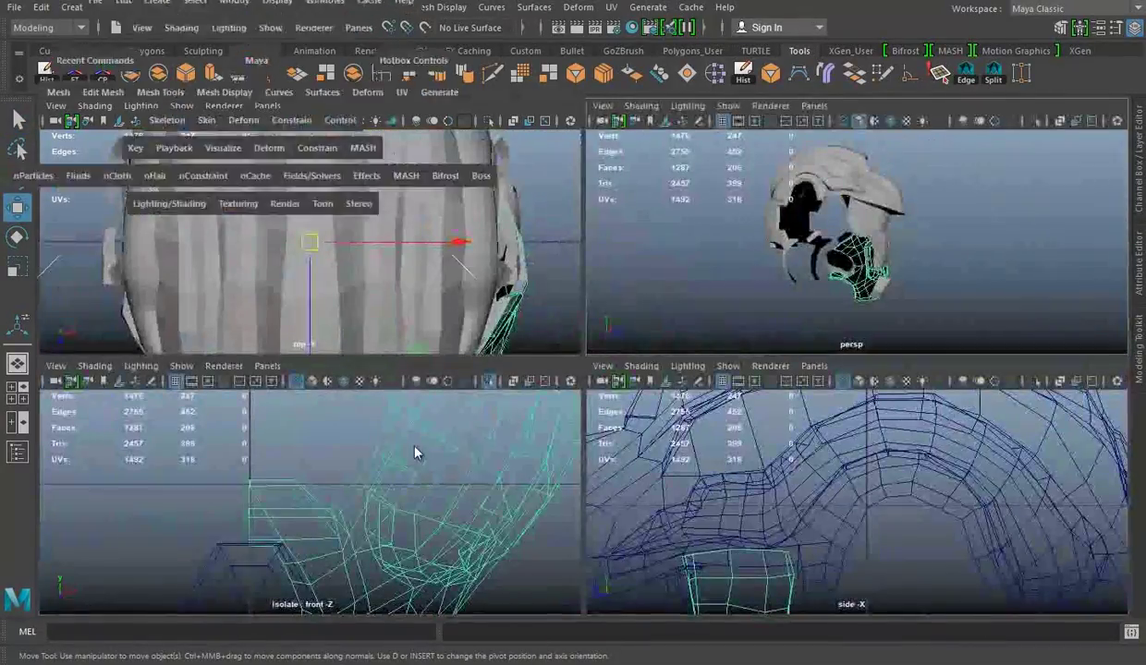
{"action": "left_click_drag", "start_coordinate": [383, 239], "coordinate": [475, 587]}
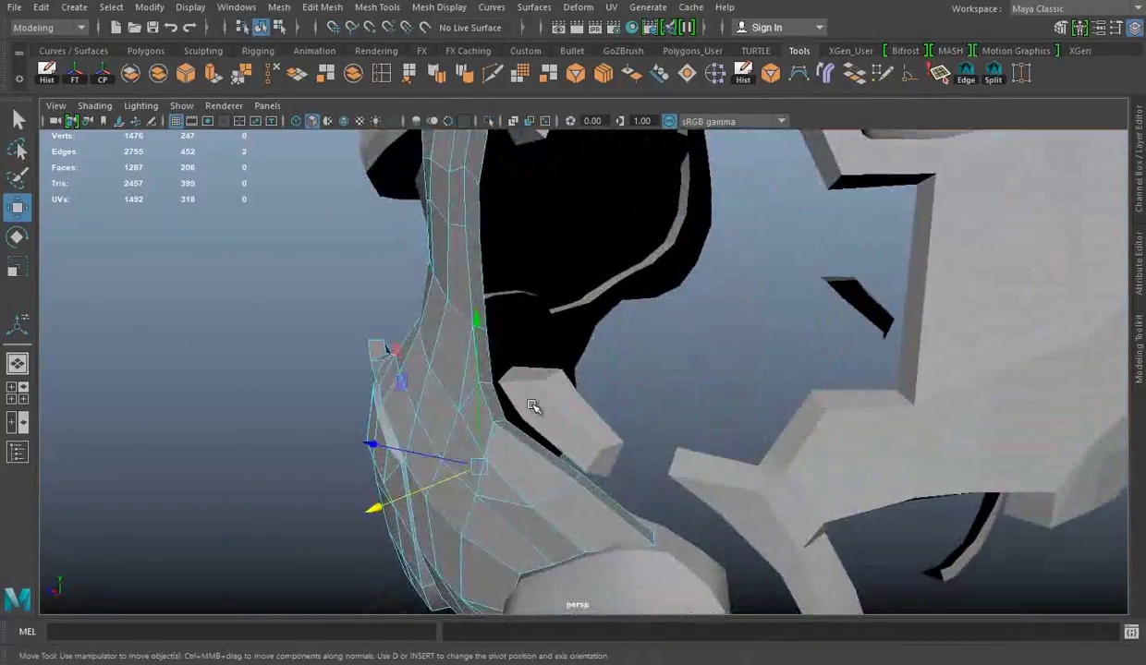
Adjust a single vertex on the plate's edge, then clear the selection.
{"action": "mouse_move", "coordinate": [533, 406]}
{"action": "left_mouse_down", "text": "alt"}
{"action": "mouse_move", "coordinate": [677, 361]}
{"action": "mouse_move", "coordinate": [606, 340]}
{"action": "mouse_move", "coordinate": [462, 239]}
{"action": "left_mouse_up", "text": "alt"}
{"action": "left_click", "coordinate": [485, 233]}
{"action": "mouse_move", "coordinate": [527, 314]}
{"action": "left_mouse_down", "text": "alt"}
{"action": "mouse_move", "coordinate": [660, 399]}
{"action": "mouse_move", "coordinate": [767, 425]}
{"action": "mouse_move", "coordinate": [794, 486]}
{"action": "mouse_move", "coordinate": [632, 396]}
{"action": "mouse_move", "coordinate": [473, 397]}
{"action": "left_mouse_up", "text": "alt"}
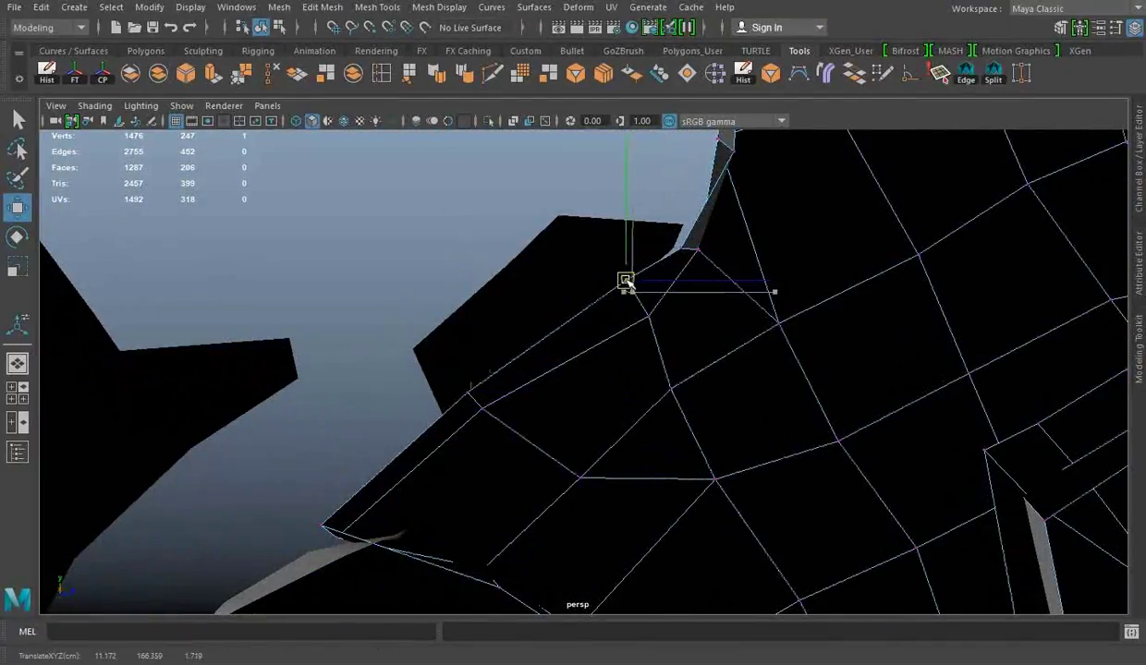
{"action": "mouse_move", "coordinate": [626, 281]}
{"action": "left_mouse_down", "text": "alt"}
{"action": "mouse_move", "coordinate": [750, 300]}
{"action": "mouse_move", "coordinate": [611, 180]}
{"action": "mouse_move", "coordinate": [606, 297]}
{"action": "mouse_move", "coordinate": [552, 348]}
{"action": "left_mouse_up", "text": "alt"}
{"action": "left_click", "coordinate": [606, 296]}
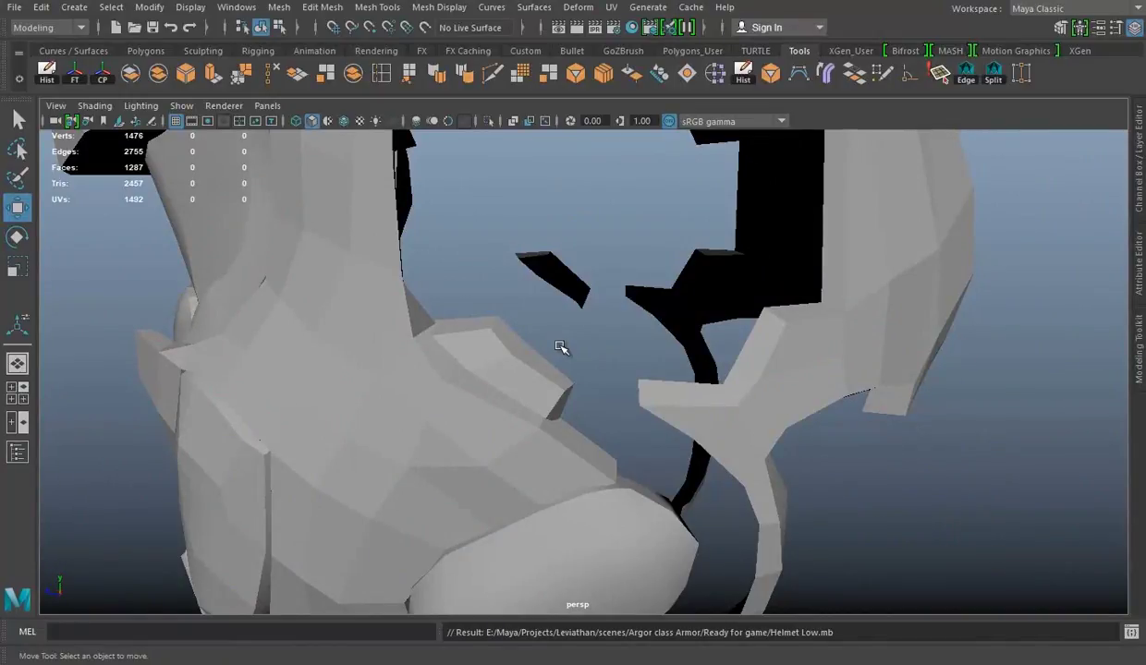
Select the cheek plate piece and isolate it in the view.
{"action": "left_click_drag", "start_coordinate": [560, 347], "coordinate": [506, 359], "text": "alt"}
{"action": "left_click", "coordinate": [614, 299]}
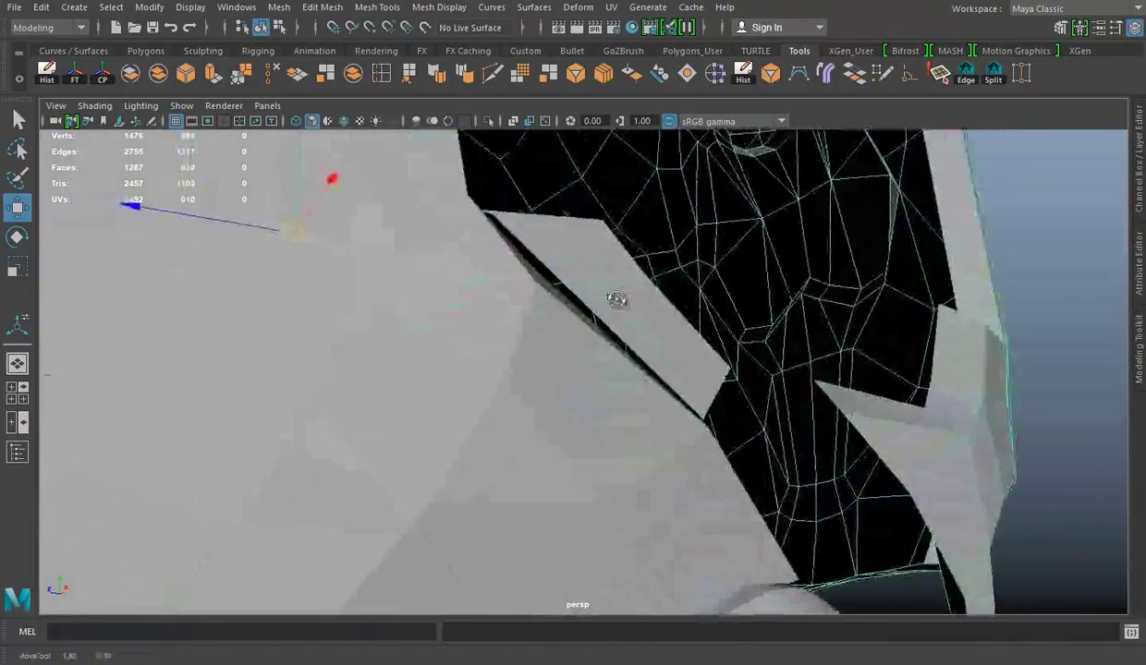
{"action": "scroll", "coordinate": [621, 331], "scroll_direction": "down", "scroll_amount": 5}
{"action": "mouse_move", "coordinate": [760, 295]}
{"action": "left_mouse_down", "text": "alt"}
{"action": "mouse_move", "coordinate": [606, 373]}
{"action": "mouse_move", "coordinate": [682, 379]}
{"action": "mouse_move", "coordinate": [562, 417]}
{"action": "mouse_move", "coordinate": [632, 376]}
{"action": "mouse_move", "coordinate": [434, 173]}
{"action": "mouse_move", "coordinate": [660, 307]}
{"action": "mouse_move", "coordinate": [438, 241]}
{"action": "mouse_move", "coordinate": [503, 290]}
{"action": "mouse_move", "coordinate": [519, 327]}
{"action": "mouse_move", "coordinate": [225, 389]}
{"action": "mouse_move", "coordinate": [542, 440]}
{"action": "left_mouse_up", "text": "alt"}
{"action": "left_click", "coordinate": [530, 274]}
{"action": "key", "text": "ctrl+1"}
Extrude the plate's edge outward and target-weld the new vertices onto their neighbours.
{"action": "key", "text": "ctrl+e"}
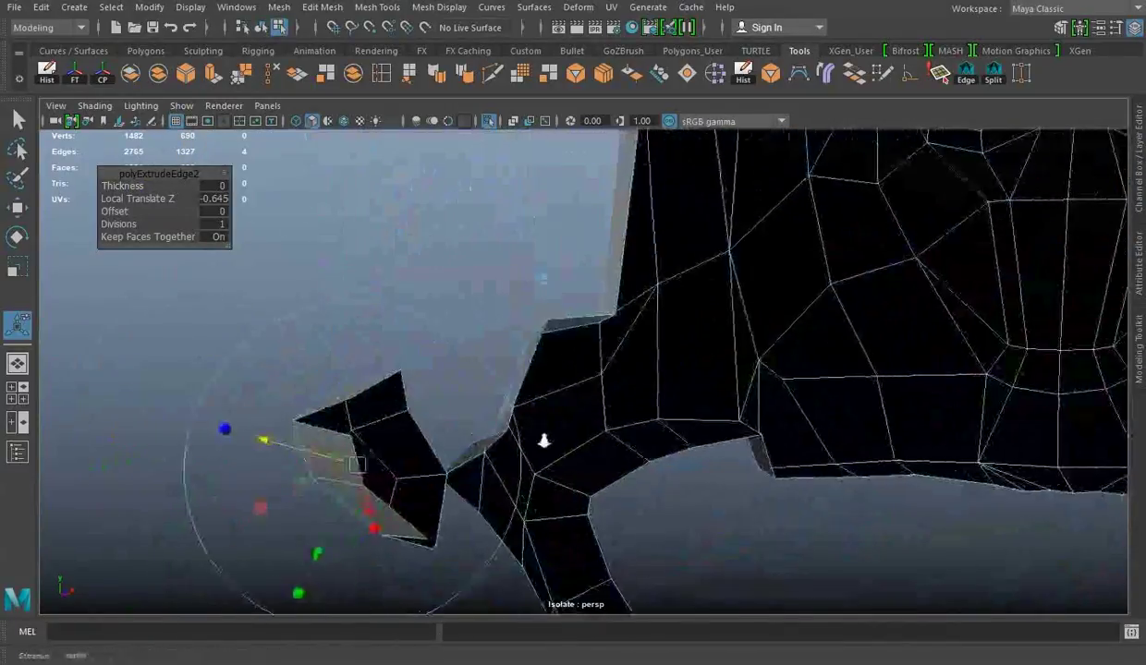
{"action": "right_click_drag", "start_coordinate": [358, 220], "coordinate": [440, 196]}
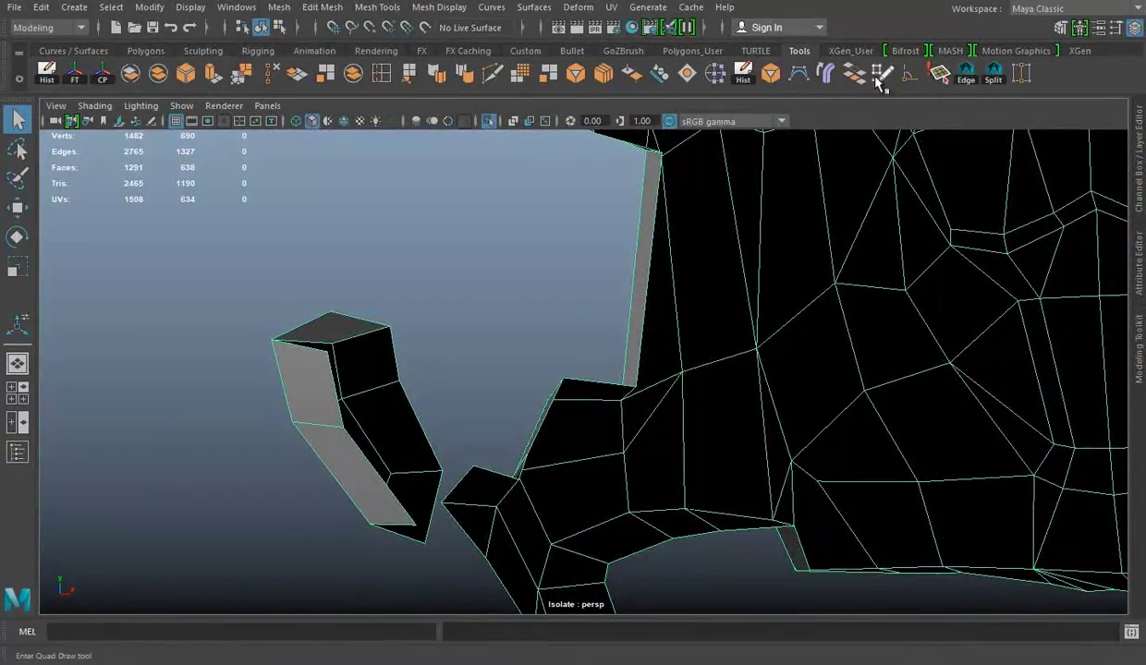
{"action": "right_click_drag", "start_coordinate": [555, 277], "coordinate": [518, 351], "text": "shift"}
{"action": "mouse_move", "coordinate": [517, 351]}
{"action": "left_mouse_down", "text": "alt"}
{"action": "mouse_move", "coordinate": [383, 519]}
{"action": "mouse_move", "coordinate": [499, 304]}
{"action": "left_mouse_up", "text": "alt"}
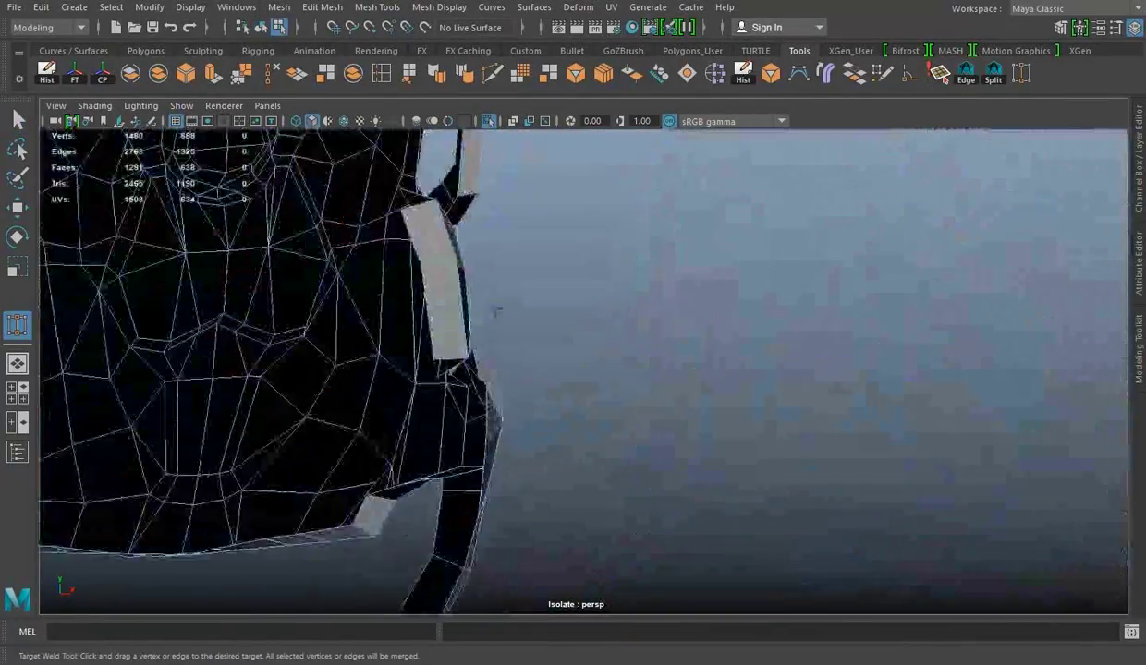
{"action": "mouse_move", "coordinate": [386, 320]}
{"action": "left_mouse_down"}
{"action": "mouse_move", "coordinate": [359, 355]}
{"action": "mouse_move", "coordinate": [435, 360]}
{"action": "mouse_move", "coordinate": [540, 311]}
{"action": "mouse_move", "coordinate": [518, 347]}
{"action": "mouse_move", "coordinate": [564, 356]}
{"action": "left_mouse_up"}
Show the whole helmet again and check the symmetrical result from the front.
{"action": "left_click", "coordinate": [490, 124]}
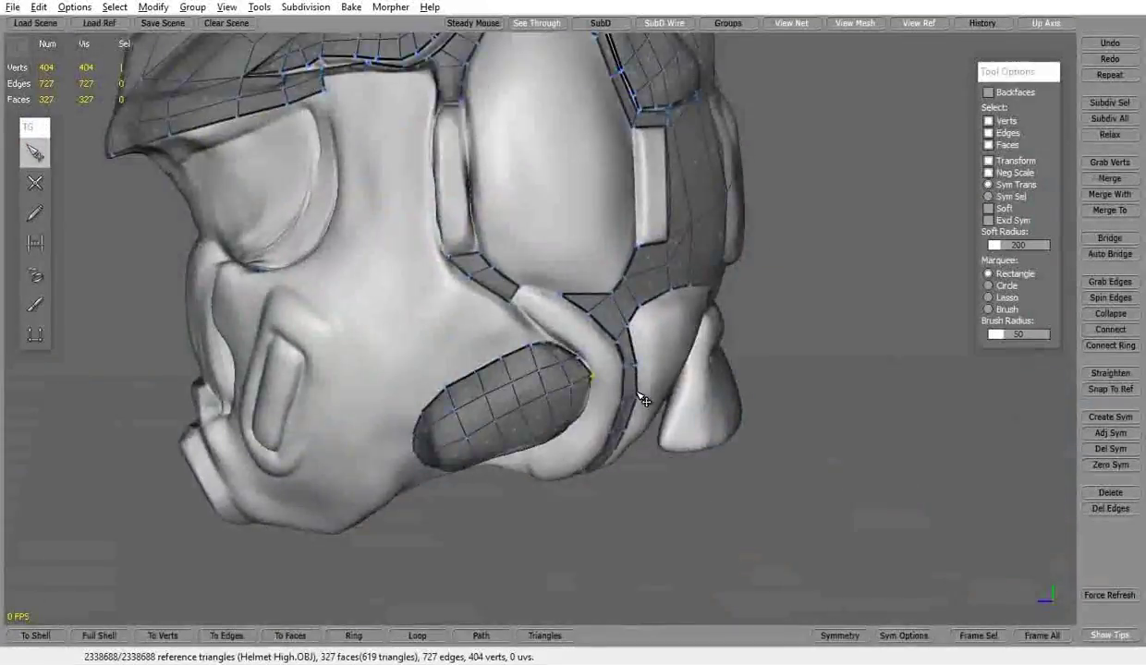
{"action": "right_click_drag", "start_coordinate": [555, 397], "coordinate": [627, 389]}
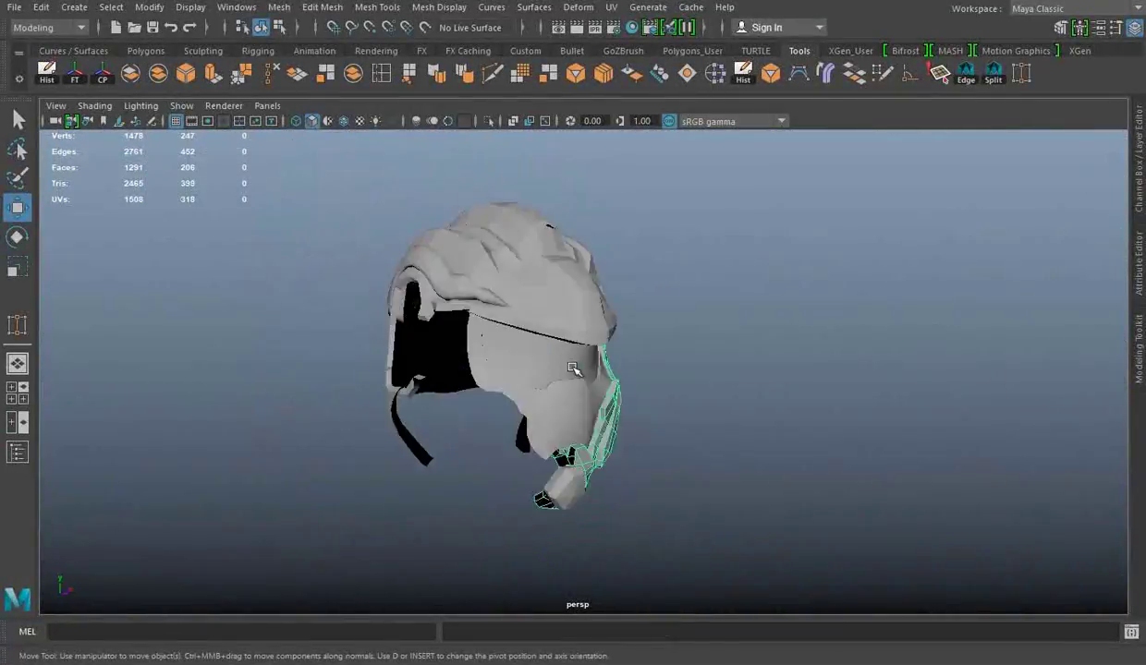
{"action": "left_click", "coordinate": [1139, 143]}
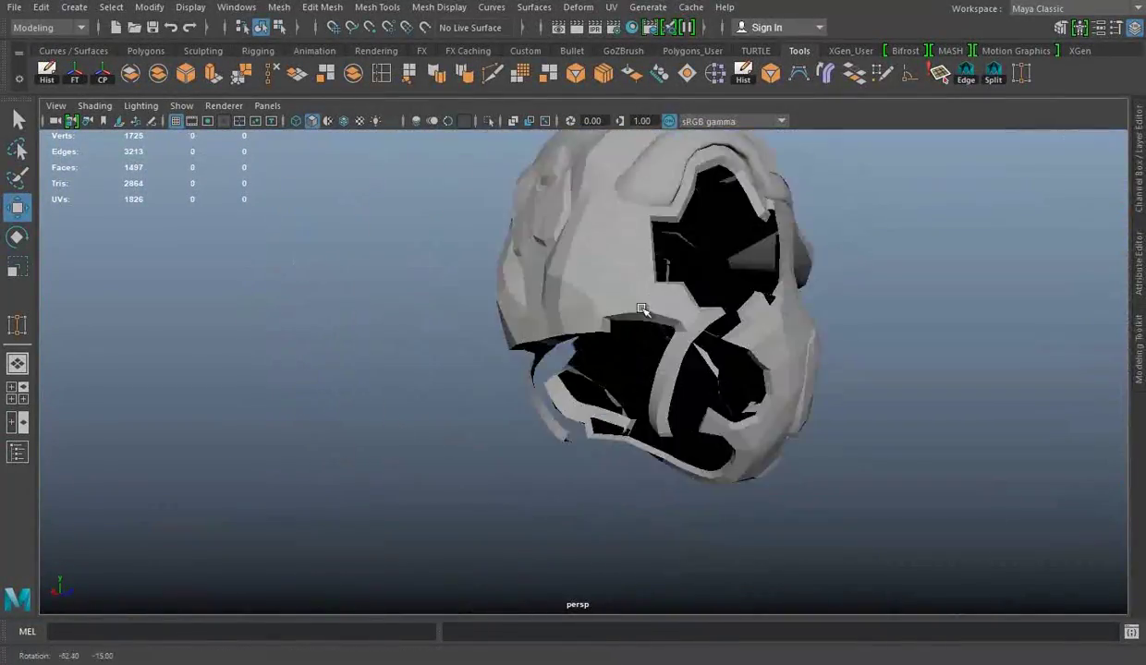
{"action": "mouse_move", "coordinate": [642, 309]}
{"action": "left_mouse_down", "text": "alt"}
{"action": "mouse_move", "coordinate": [908, 327]}
{"action": "mouse_move", "coordinate": [498, 361]}
{"action": "left_mouse_up", "text": "alt"}
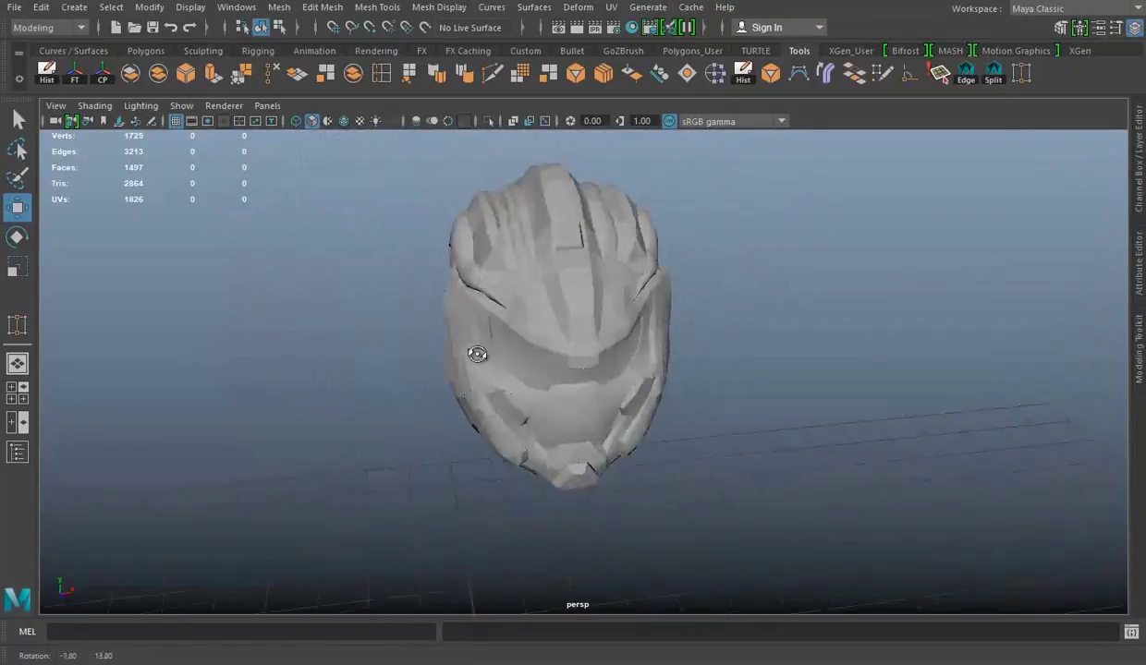
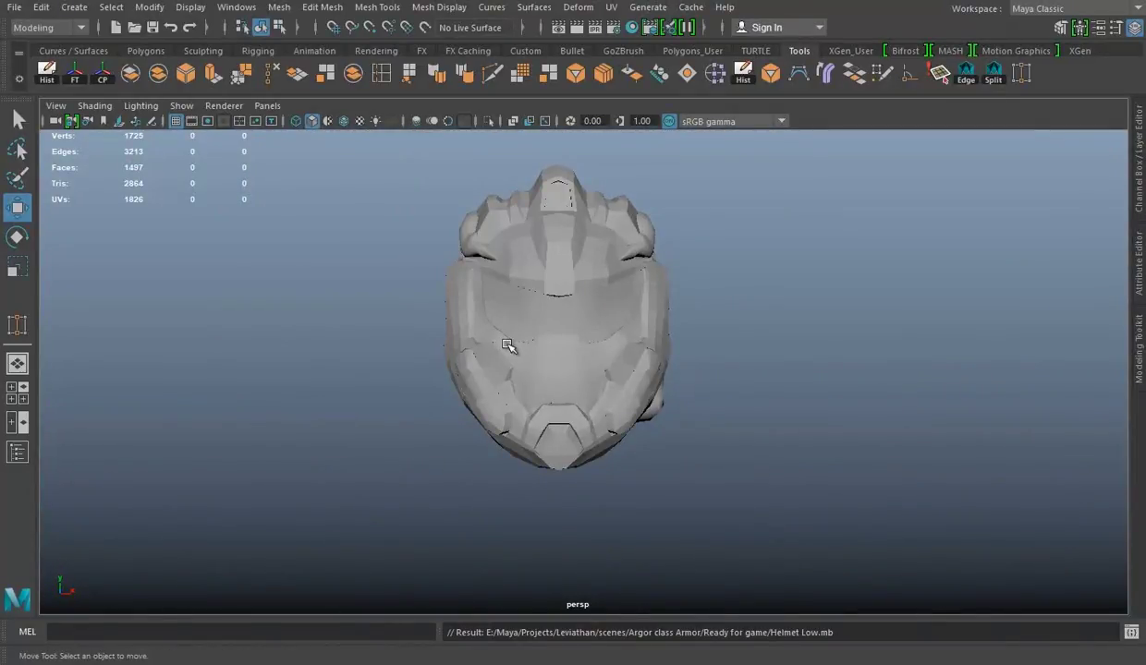
Set Mesh7's Scale X to -1 to mirror it to the opposite side, then check it.
{"action": "mouse_move", "coordinate": [647, 331]}
{"action": "left_mouse_down", "text": "alt"}
{"action": "mouse_move", "coordinate": [649, 264]}
{"action": "mouse_move", "coordinate": [587, 307]}
{"action": "left_mouse_up", "text": "alt"}
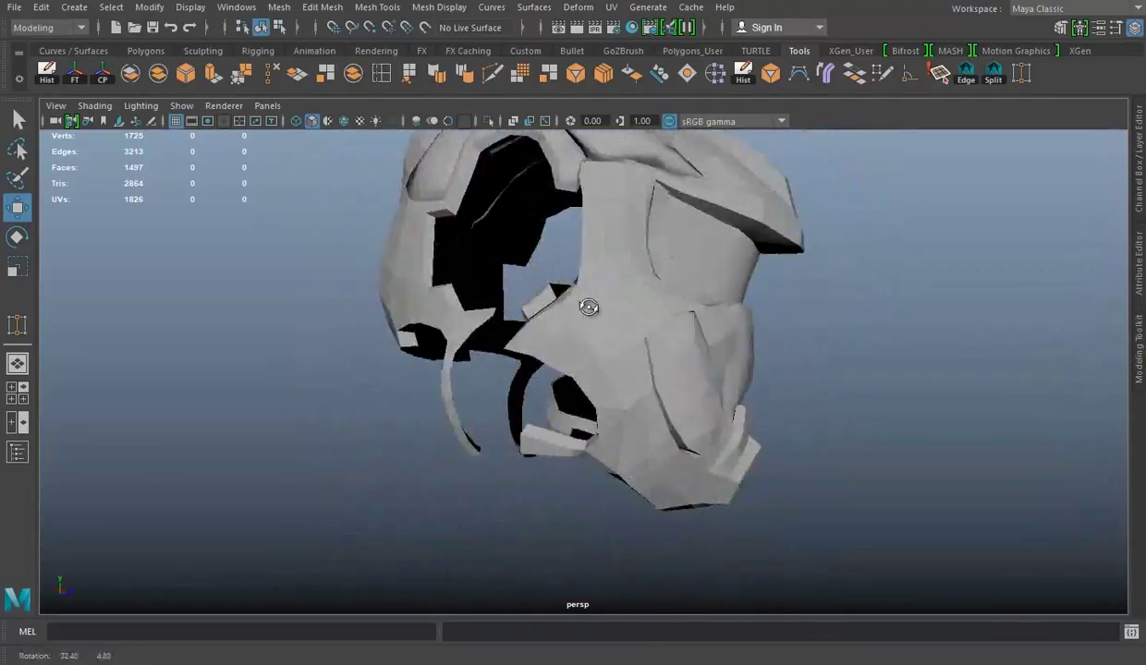
{"action": "scroll", "coordinate": [336, 332], "scroll_direction": "down", "scroll_amount": 5}
{"action": "left_click", "coordinate": [1104, 211]}
{"action": "type", "text": "-1"}
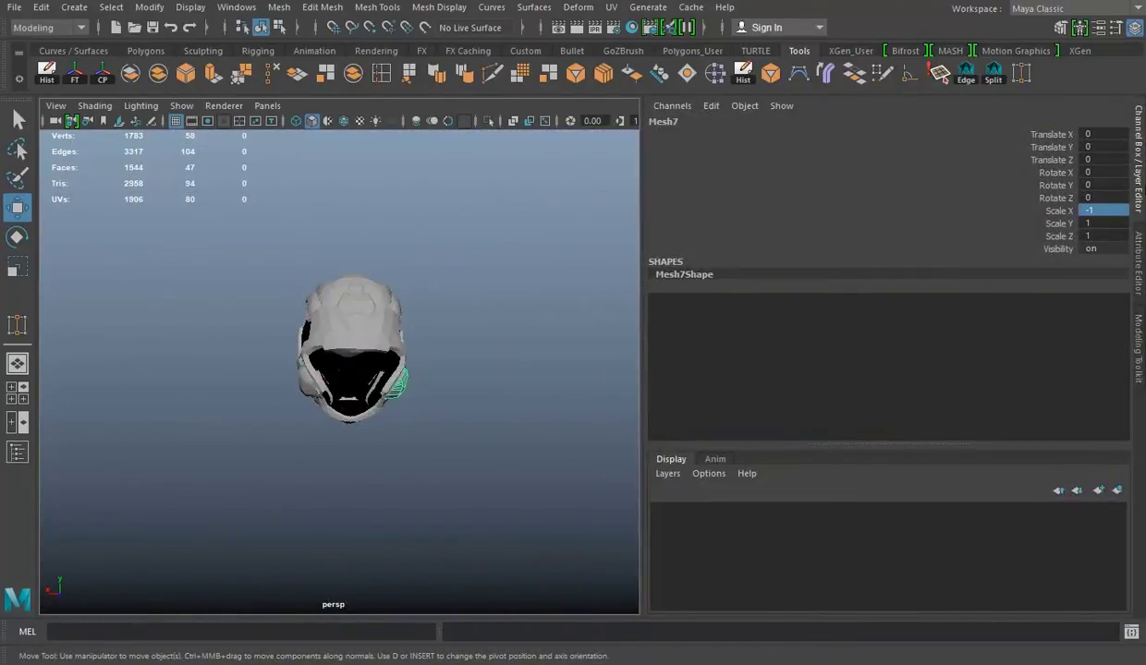
{"action": "key", "text": "Return"}
{"action": "key", "text": "ctrl+shift+a"}
{"action": "mouse_move", "coordinate": [554, 370]}
{"action": "left_mouse_down", "text": "alt"}
{"action": "mouse_move", "coordinate": [459, 364]}
{"action": "mouse_move", "coordinate": [652, 328]}
{"action": "left_mouse_up", "text": "alt"}
Delete the whole patch covering the rounded bulge.
{"action": "scroll", "coordinate": [593, 363], "scroll_direction": "up", "scroll_amount": 5}
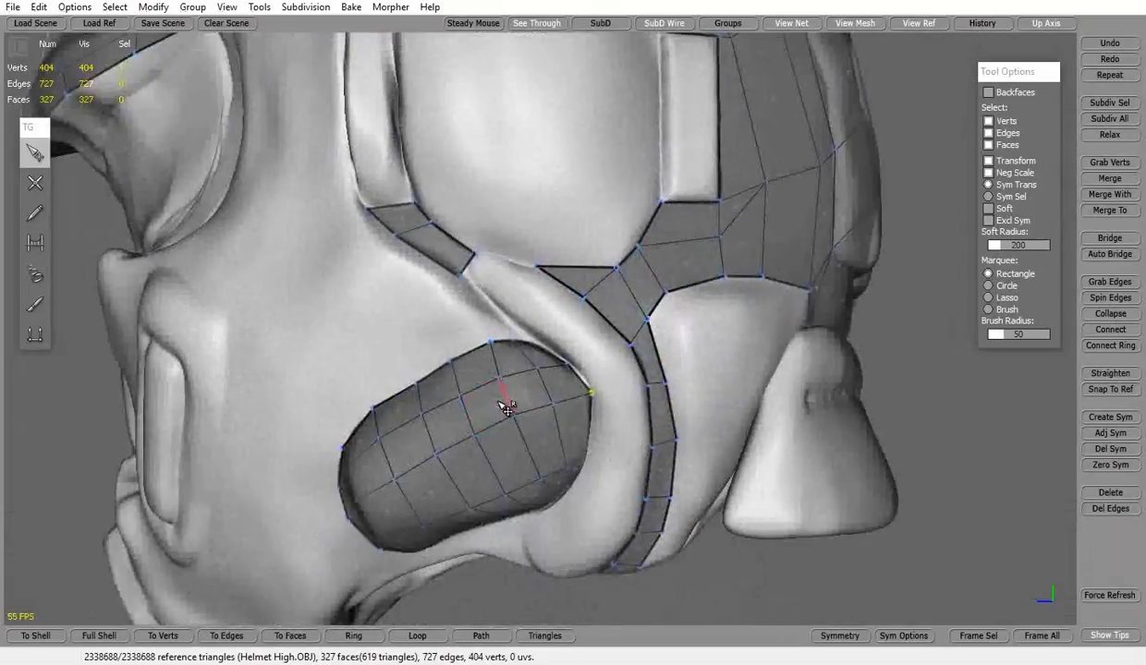
{"action": "double_click", "coordinate": [507, 408]}
{"action": "key", "text": "Delete"}
Start a strip of new quads along the groove's edge with SimpleCreate.
{"action": "left_click", "coordinate": [35, 183]}
{"action": "scroll", "coordinate": [405, 266], "scroll_direction": "up", "scroll_amount": 5}
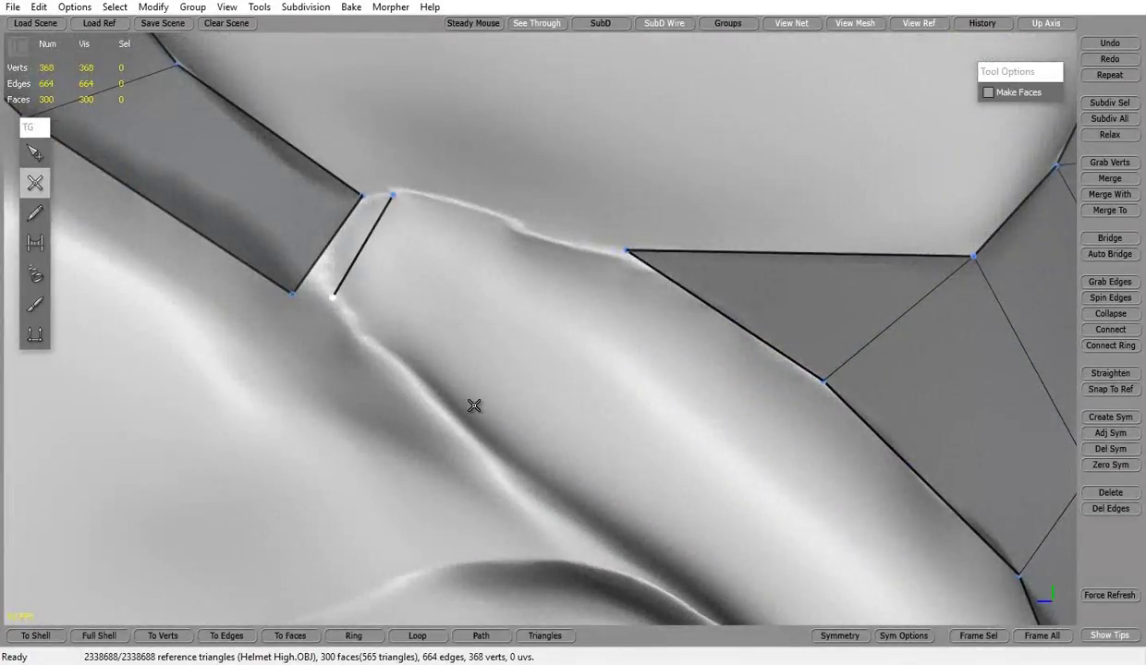
{"action": "left_click", "coordinate": [413, 202]}
{"action": "scroll", "coordinate": [692, 298], "scroll_direction": "down", "scroll_amount": 3}
{"action": "left_click", "coordinate": [503, 398]}
{"action": "middle_click_drag", "start_coordinate": [504, 397], "coordinate": [482, 316]}
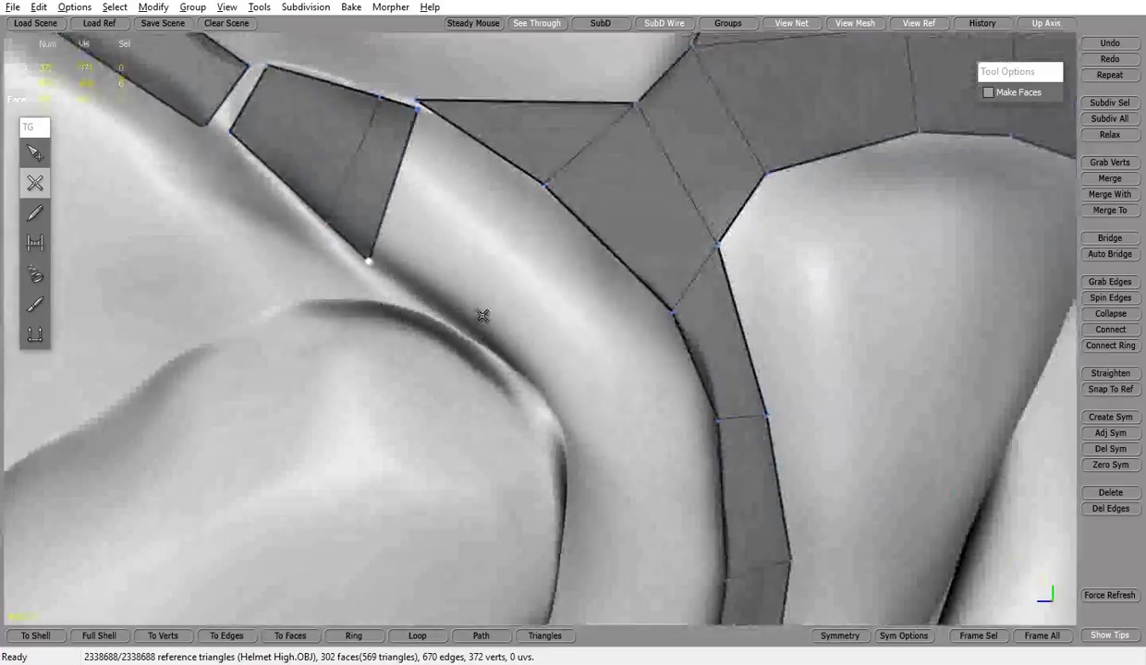
{"action": "middle_click_drag", "start_coordinate": [643, 414], "coordinate": [591, 306]}
{"action": "left_click", "coordinate": [519, 340]}
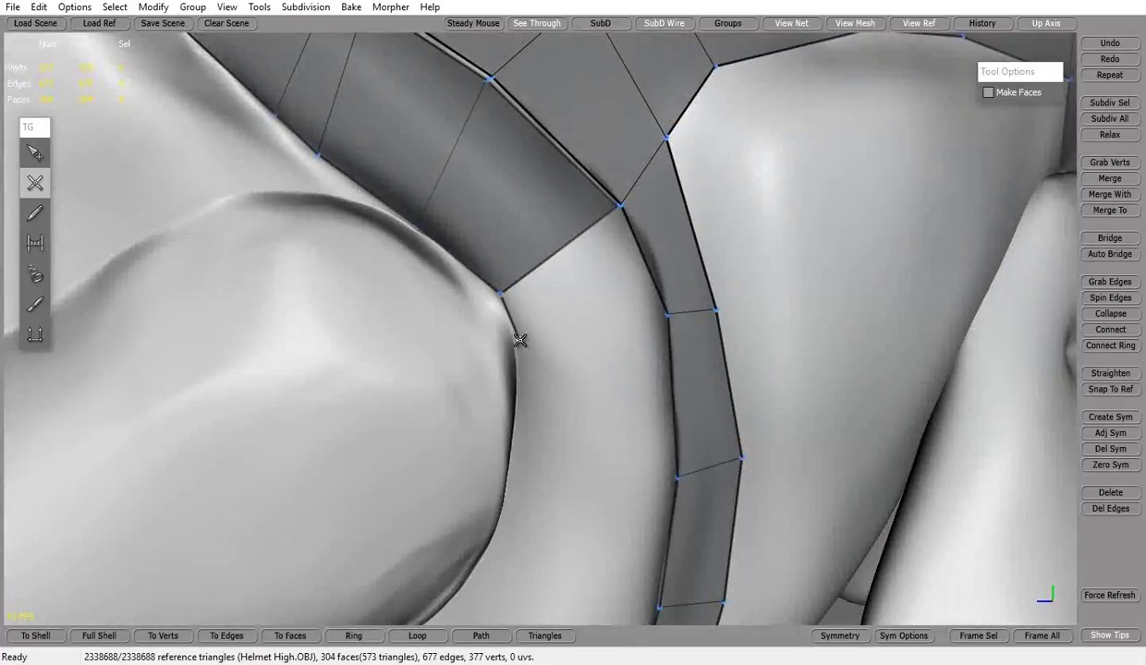
{"action": "left_click", "coordinate": [657, 296]}
Continue filling quads along the curved groove to finish the strip.
{"action": "middle_click_drag", "start_coordinate": [659, 471], "coordinate": [645, 331]}
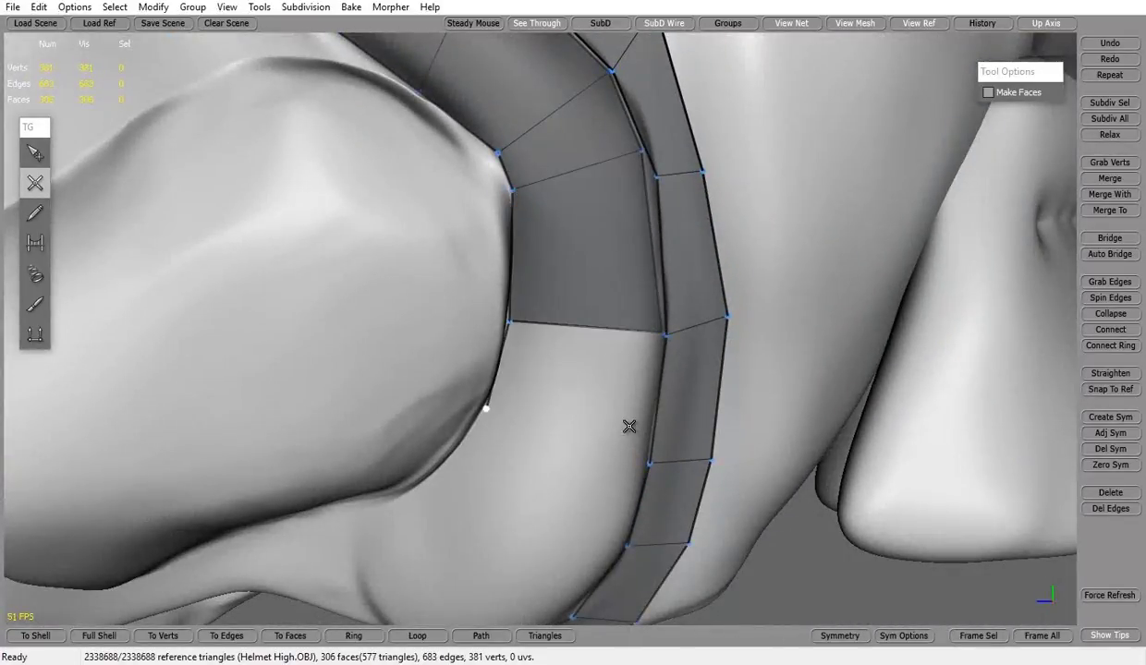
{"action": "left_click", "coordinate": [628, 426]}
{"action": "mouse_move", "coordinate": [628, 425]}
{"action": "middle_mouse_down"}
{"action": "mouse_move", "coordinate": [628, 363]}
{"action": "mouse_move", "coordinate": [653, 413]}
{"action": "middle_mouse_up"}
{"action": "left_click", "coordinate": [627, 363]}
{"action": "left_click", "coordinate": [523, 294]}
{"action": "middle_click_drag", "start_coordinate": [524, 294], "coordinate": [514, 262]}
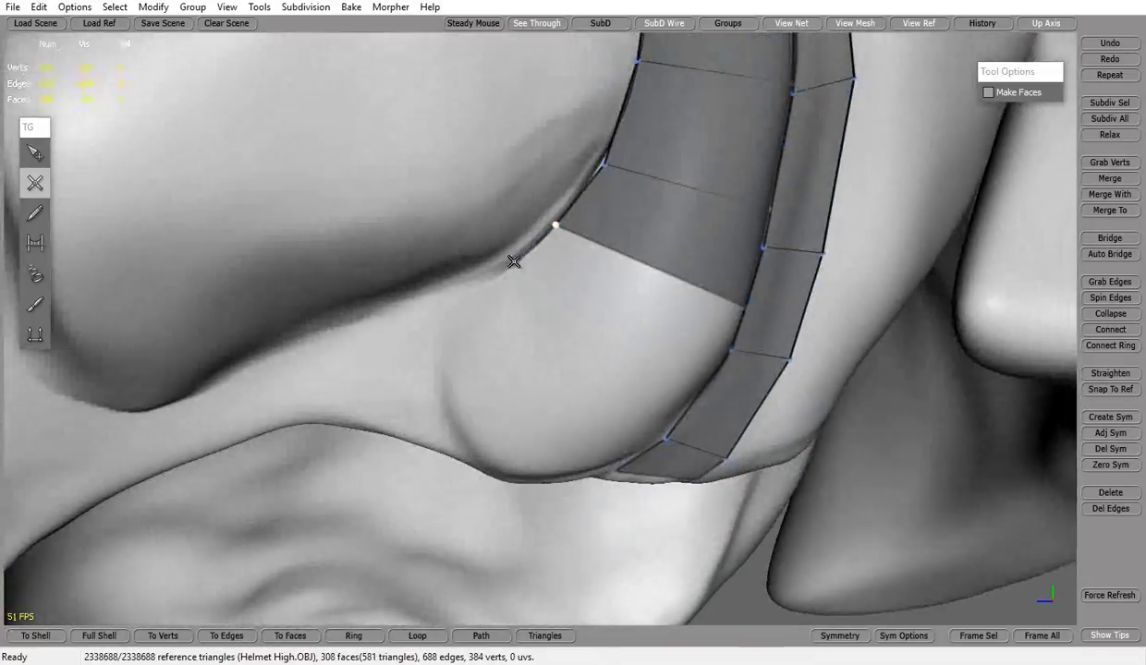
{"action": "left_click", "coordinate": [725, 310]}
{"action": "middle_click_drag", "start_coordinate": [725, 311], "coordinate": [606, 336]}
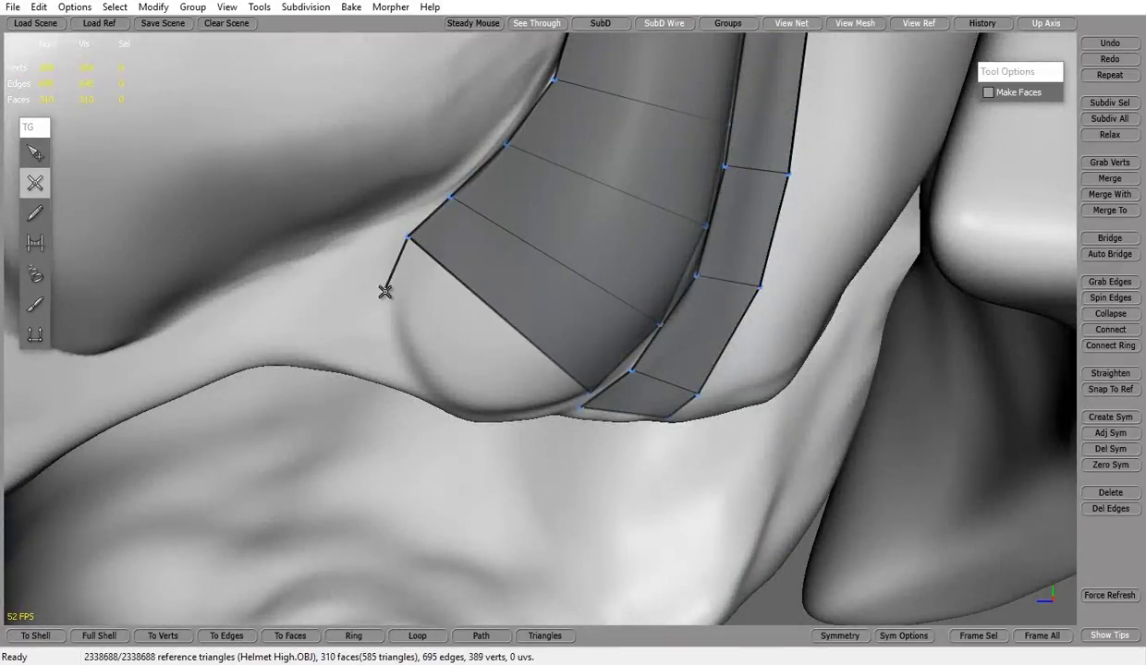
{"action": "middle_click_drag", "start_coordinate": [529, 294], "coordinate": [537, 256]}
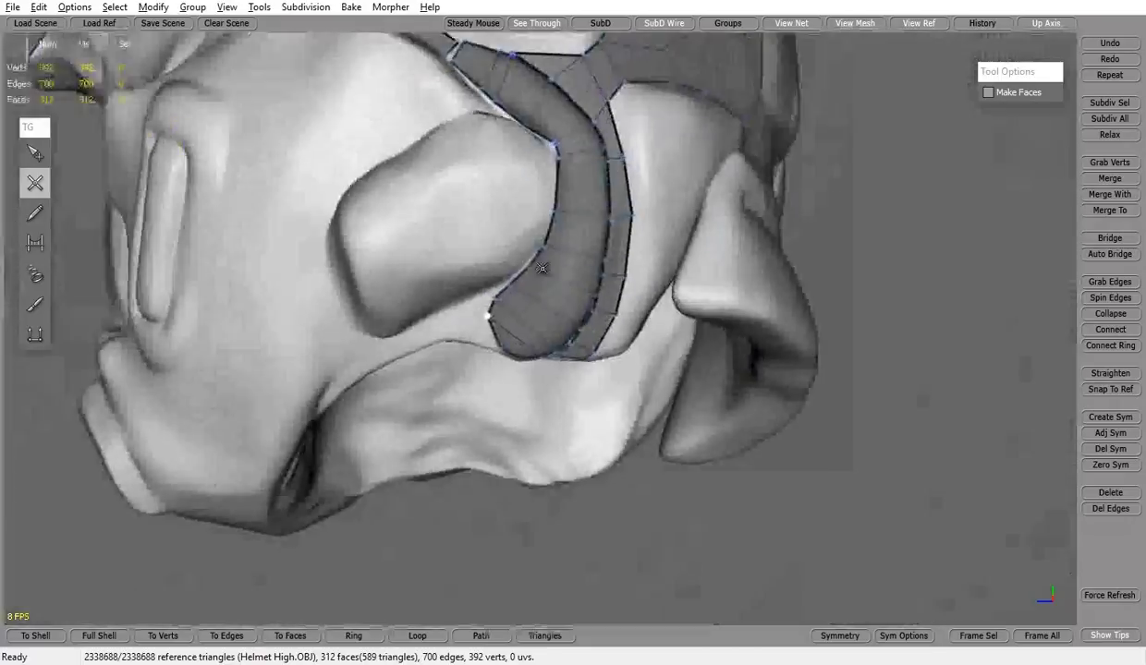
Extrude the strip's edge loop into an extra row of faces.
{"action": "key", "text": "q"}
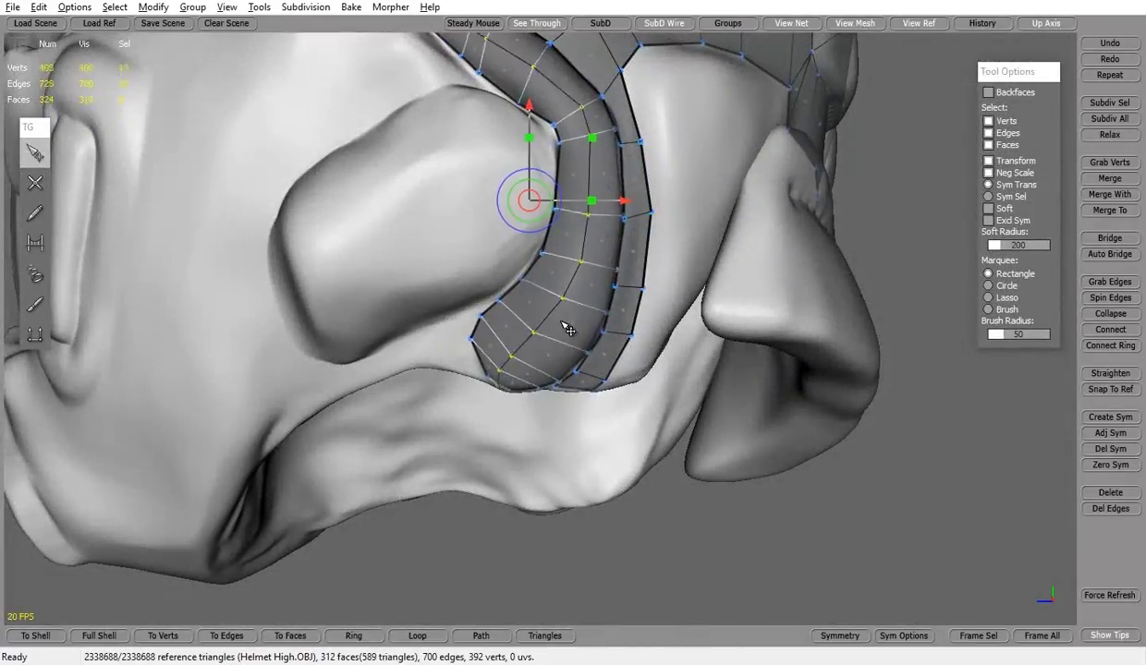
{"action": "left_click_drag", "start_coordinate": [567, 330], "coordinate": [563, 376], "text": "shift"}
{"action": "middle_click_drag", "start_coordinate": [563, 376], "coordinate": [522, 183]}
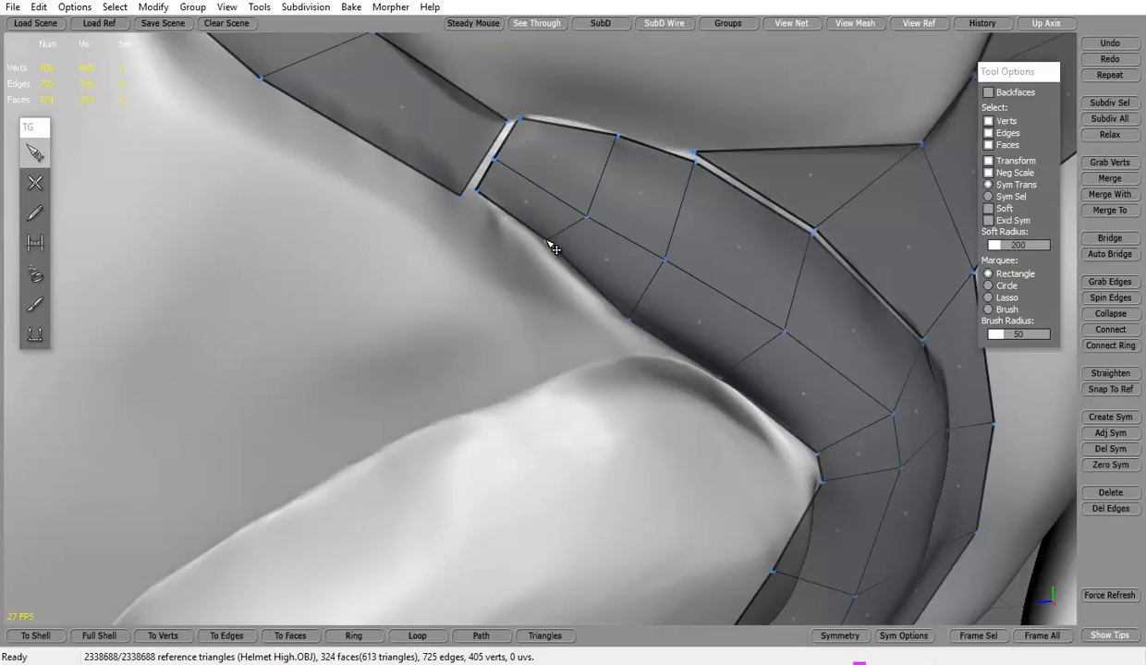
{"action": "mouse_move", "coordinate": [700, 173]}
{"action": "middle_mouse_down"}
{"action": "mouse_move", "coordinate": [793, 266]}
{"action": "mouse_move", "coordinate": [619, 363]}
{"action": "mouse_move", "coordinate": [469, 200]}
{"action": "middle_mouse_up"}
{"action": "middle_click_drag", "start_coordinate": [667, 317], "coordinate": [596, 331]}
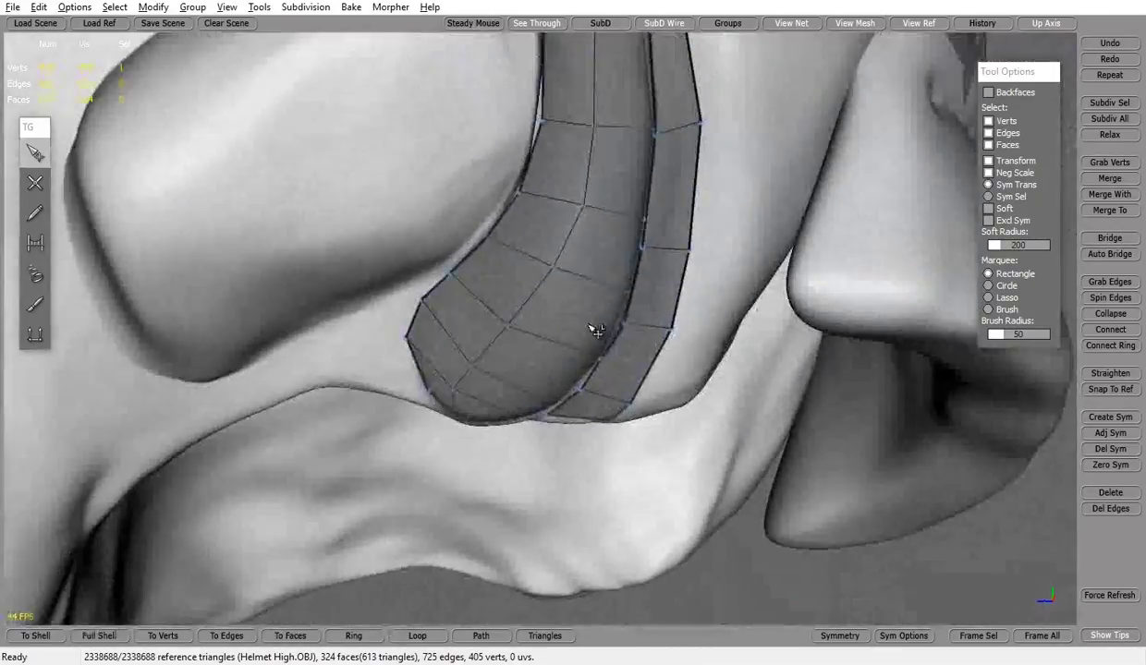
Add two edge loops across the widened band with Connect Ring.
{"action": "left_click", "coordinate": [536, 273]}
{"action": "left_click", "coordinate": [1090, 345]}
{"action": "mouse_move", "coordinate": [832, 333]}
{"action": "middle_mouse_down"}
{"action": "mouse_move", "coordinate": [647, 231]}
{"action": "mouse_move", "coordinate": [589, 136]}
{"action": "middle_mouse_up"}
{"action": "mouse_move", "coordinate": [553, 187]}
{"action": "middle_mouse_down"}
{"action": "mouse_move", "coordinate": [644, 402]}
{"action": "mouse_move", "coordinate": [541, 314]}
{"action": "middle_mouse_up"}
Delete the stray vertex from the mesh.
{"action": "key", "text": "Delete"}
{"action": "mouse_move", "coordinate": [478, 268]}
{"action": "middle_mouse_down"}
{"action": "mouse_move", "coordinate": [450, 273]}
{"action": "mouse_move", "coordinate": [557, 315]}
{"action": "mouse_move", "coordinate": [718, 331]}
{"action": "mouse_move", "coordinate": [796, 304]}
{"action": "mouse_move", "coordinate": [554, 231]}
{"action": "middle_mouse_up"}
{"action": "left_click", "coordinate": [13, 7]}
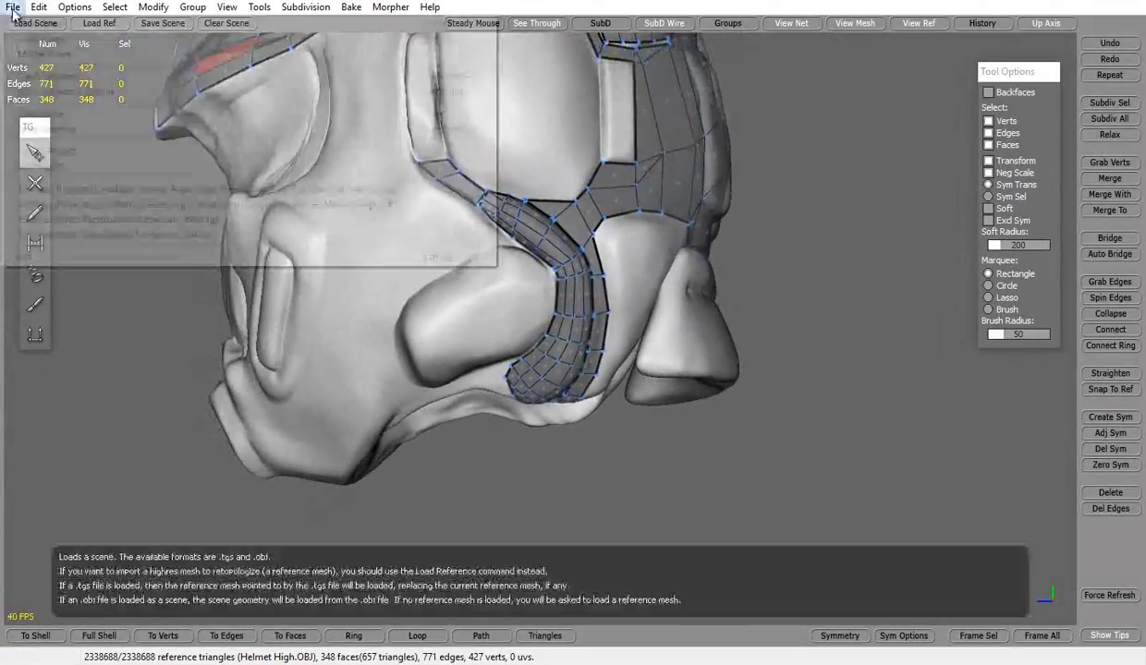
Save the retopology as Helmet Low and import it into Maya from Ready for game.
{"action": "left_click", "coordinate": [46, 127]}
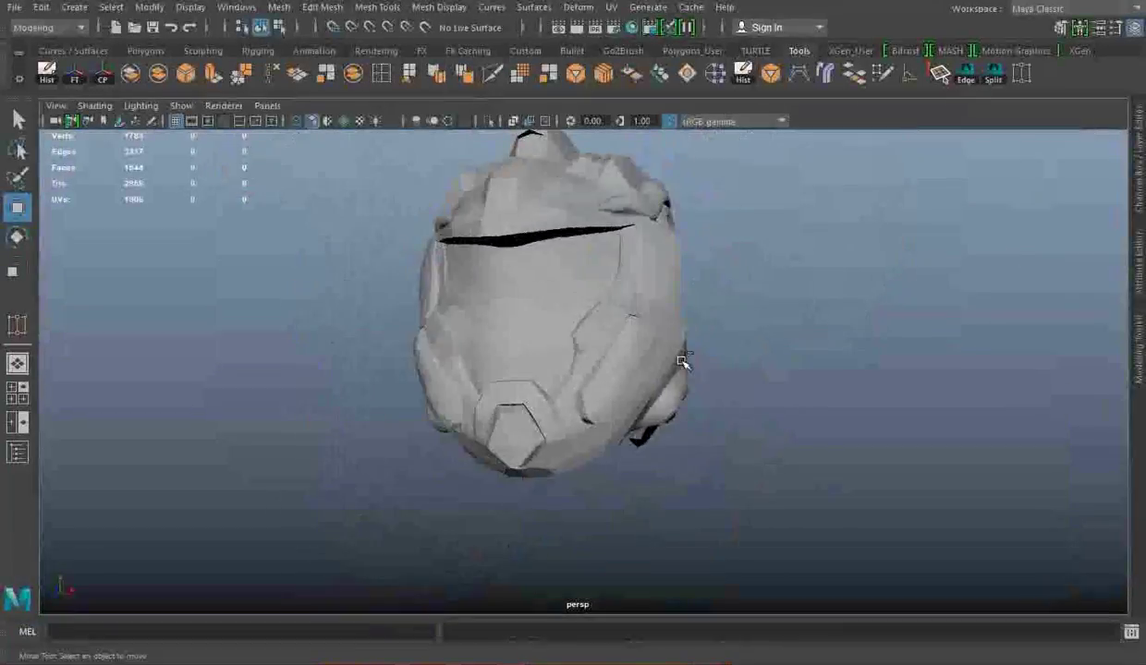
{"action": "left_click", "coordinate": [14, 6]}
{"action": "left_click", "coordinate": [73, 185]}
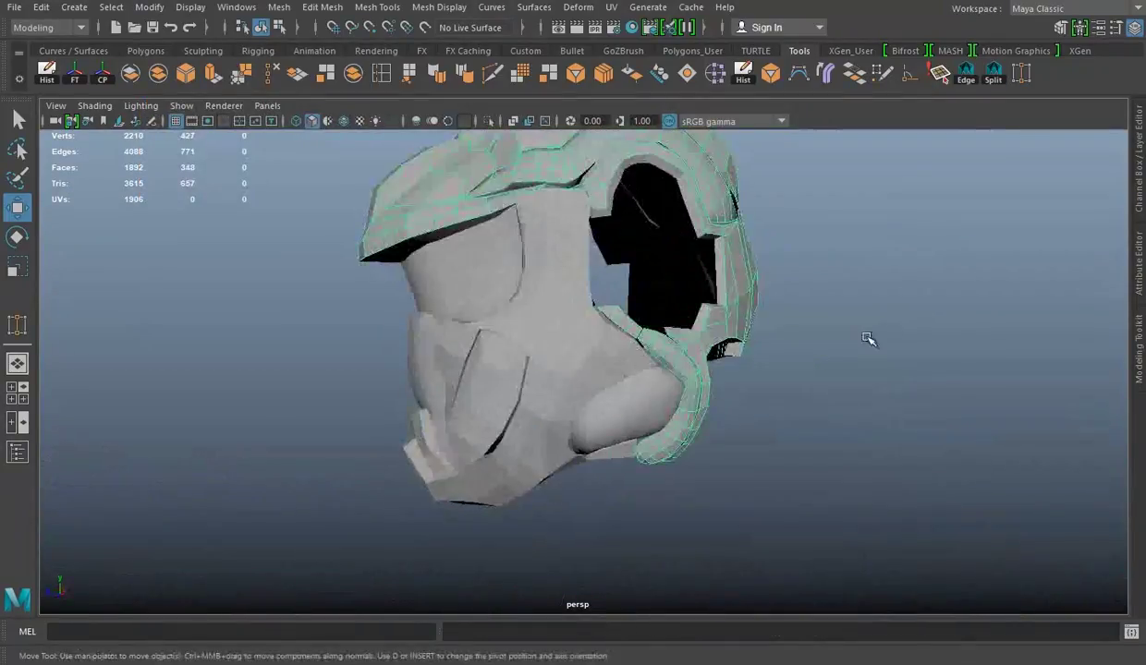
Select the side tube piece and adjust its position and scale against the bulge.
{"action": "left_click", "coordinate": [679, 319]}
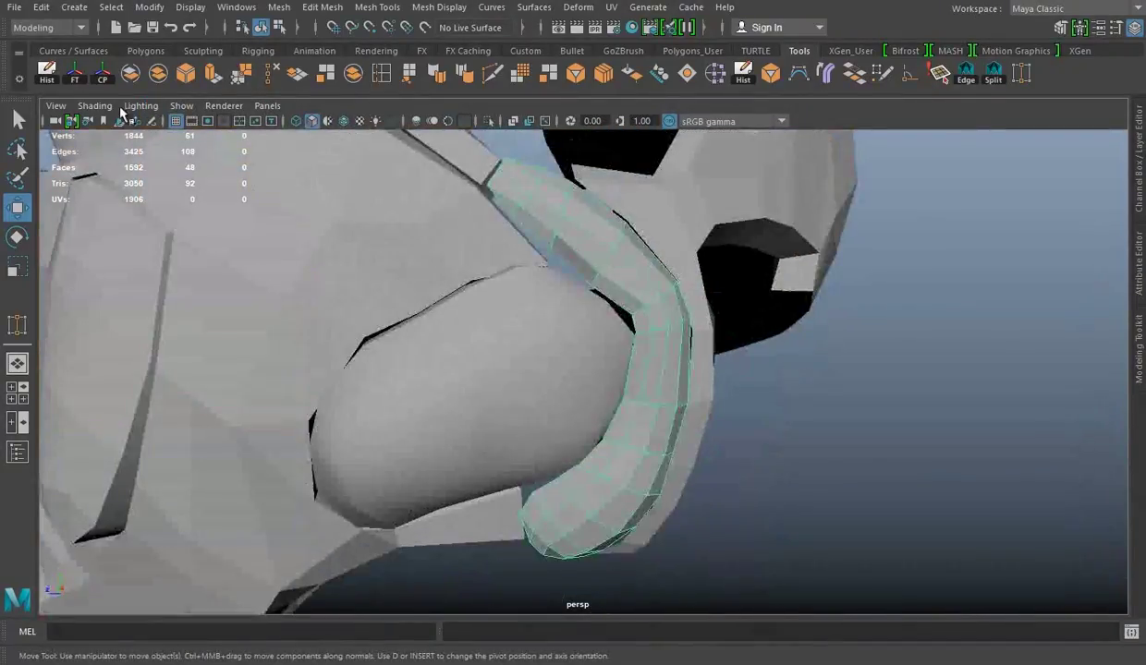
{"action": "left_click_drag", "start_coordinate": [926, 332], "coordinate": [599, 319], "text": "alt"}
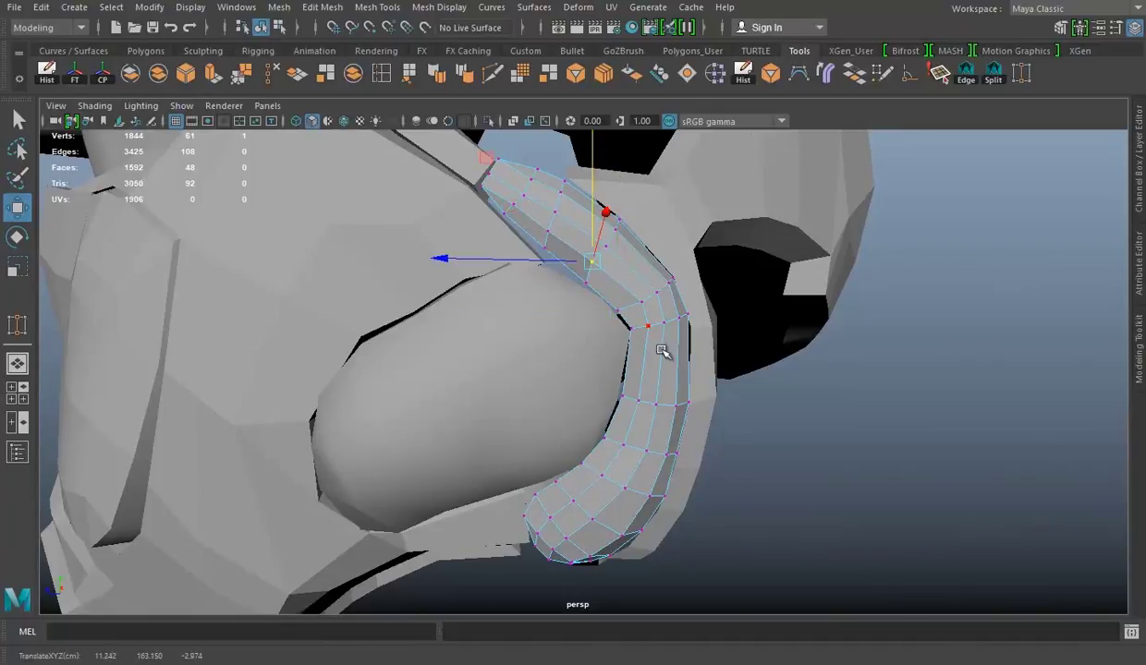
{"action": "mouse_move", "coordinate": [924, 505]}
{"action": "left_mouse_down", "text": "alt"}
{"action": "mouse_move", "coordinate": [433, 356]}
{"action": "mouse_move", "coordinate": [611, 439]}
{"action": "mouse_move", "coordinate": [462, 342]}
{"action": "mouse_move", "coordinate": [678, 416]}
{"action": "mouse_move", "coordinate": [614, 404]}
{"action": "mouse_move", "coordinate": [525, 155]}
{"action": "mouse_move", "coordinate": [563, 415]}
{"action": "mouse_move", "coordinate": [640, 359]}
{"action": "mouse_move", "coordinate": [494, 430]}
{"action": "mouse_move", "coordinate": [793, 404]}
{"action": "left_mouse_up", "text": "alt"}
{"action": "key", "text": "r"}
{"action": "key", "text": "w"}
{"action": "key", "text": "r"}
{"action": "key", "text": "w"}
Check the tube's fit in the side wireframe view and back in shaded perspective.
{"action": "mouse_move", "coordinate": [507, 433]}
{"action": "left_mouse_down", "text": "alt"}
{"action": "mouse_move", "coordinate": [517, 398]}
{"action": "mouse_move", "coordinate": [545, 376]}
{"action": "left_mouse_up", "text": "alt"}
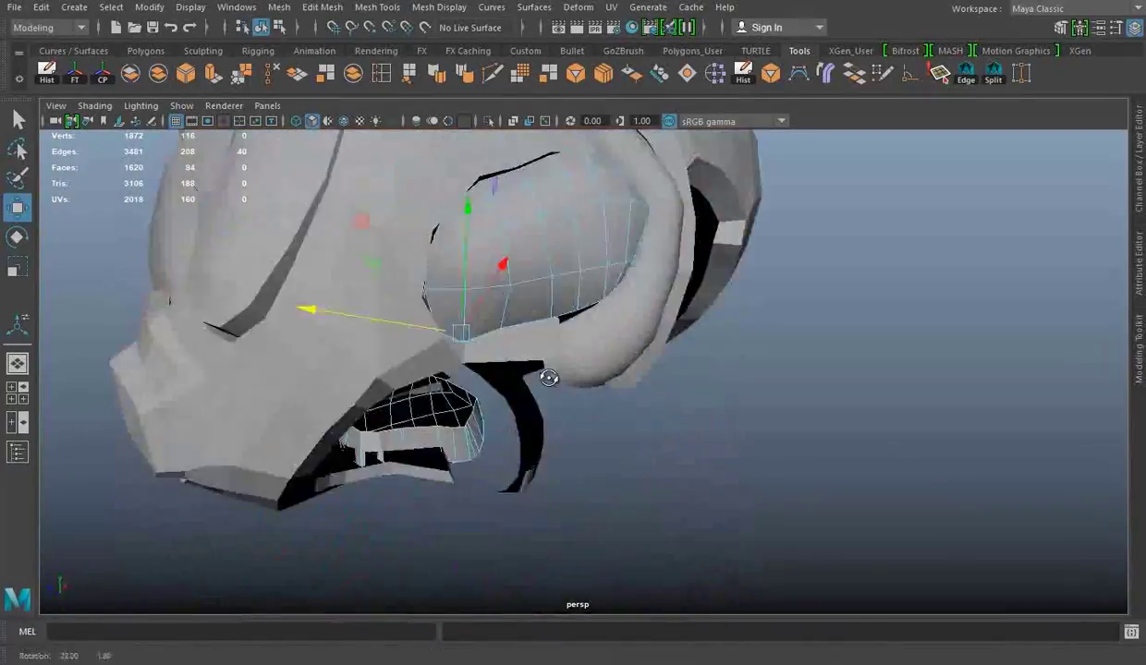
{"action": "key", "text": "4"}
{"action": "key", "text": "r"}
{"action": "key", "text": "5"}
{"action": "mouse_move", "coordinate": [597, 270]}
{"action": "left_mouse_down", "text": "alt"}
{"action": "mouse_move", "coordinate": [634, 257]}
{"action": "mouse_move", "coordinate": [457, 350]}
{"action": "mouse_move", "coordinate": [670, 370]}
{"action": "mouse_move", "coordinate": [696, 401]}
{"action": "mouse_move", "coordinate": [592, 353]}
{"action": "left_mouse_up", "text": "alt"}
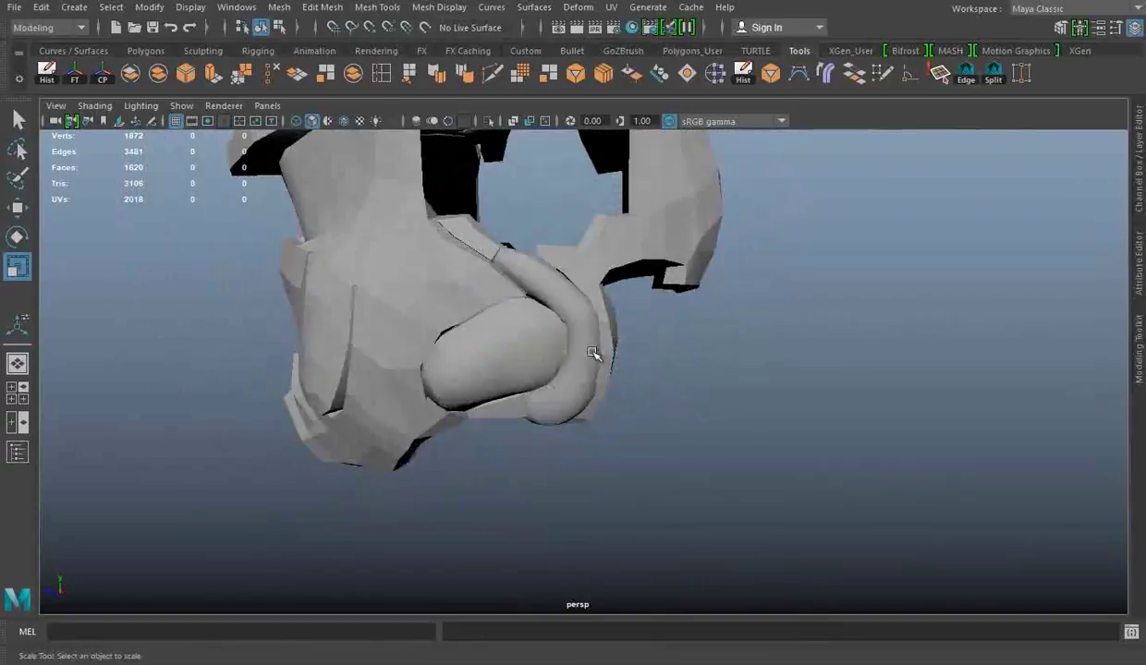
Switch the tube to vertex mode and nudge its vertices around the bulge, checking from below.
{"action": "scroll", "coordinate": [586, 351], "scroll_direction": "up", "scroll_amount": 3}
{"action": "scroll", "coordinate": [573, 337], "scroll_direction": "up", "scroll_amount": 3}
{"action": "scroll", "coordinate": [647, 300], "scroll_direction": "down", "scroll_amount": 2}
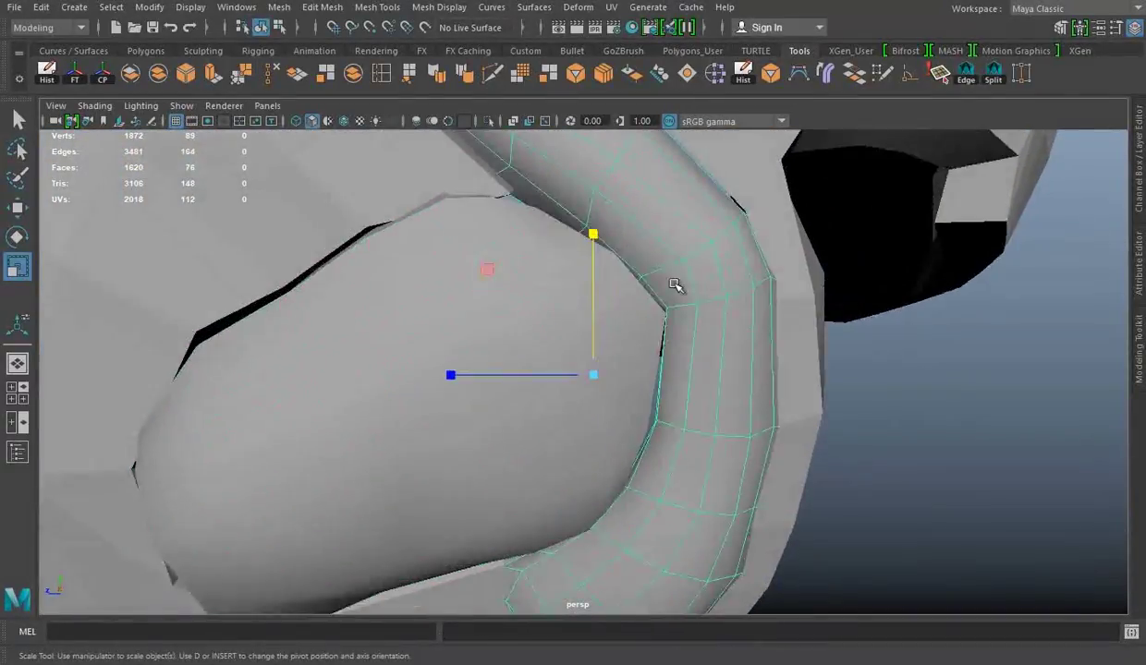
{"action": "scroll", "coordinate": [554, 341], "scroll_direction": "down", "scroll_amount": 1}
{"action": "scroll", "coordinate": [486, 366], "scroll_direction": "down", "scroll_amount": 3}
{"action": "scroll", "coordinate": [596, 282], "scroll_direction": "up", "scroll_amount": 5}
{"action": "scroll", "coordinate": [536, 218], "scroll_direction": "up", "scroll_amount": 2}
{"action": "right_click", "coordinate": [535, 218]}
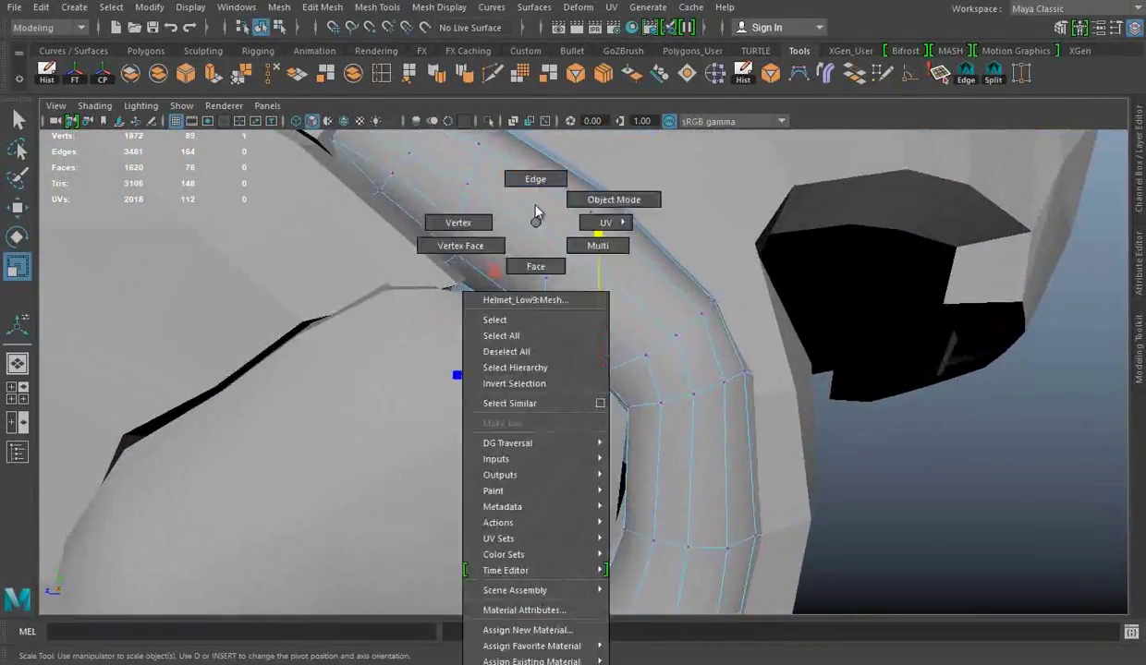
{"action": "mouse_move", "coordinate": [462, 240]}
{"action": "left_mouse_down", "text": "alt"}
{"action": "mouse_move", "coordinate": [834, 402]}
{"action": "mouse_move", "coordinate": [599, 296]}
{"action": "mouse_move", "coordinate": [567, 347]}
{"action": "mouse_move", "coordinate": [628, 349]}
{"action": "mouse_move", "coordinate": [583, 376]}
{"action": "mouse_move", "coordinate": [849, 489]}
{"action": "mouse_move", "coordinate": [916, 427]}
{"action": "mouse_move", "coordinate": [836, 496]}
{"action": "mouse_move", "coordinate": [752, 435]}
{"action": "mouse_move", "coordinate": [409, 476]}
{"action": "left_mouse_up", "text": "alt"}
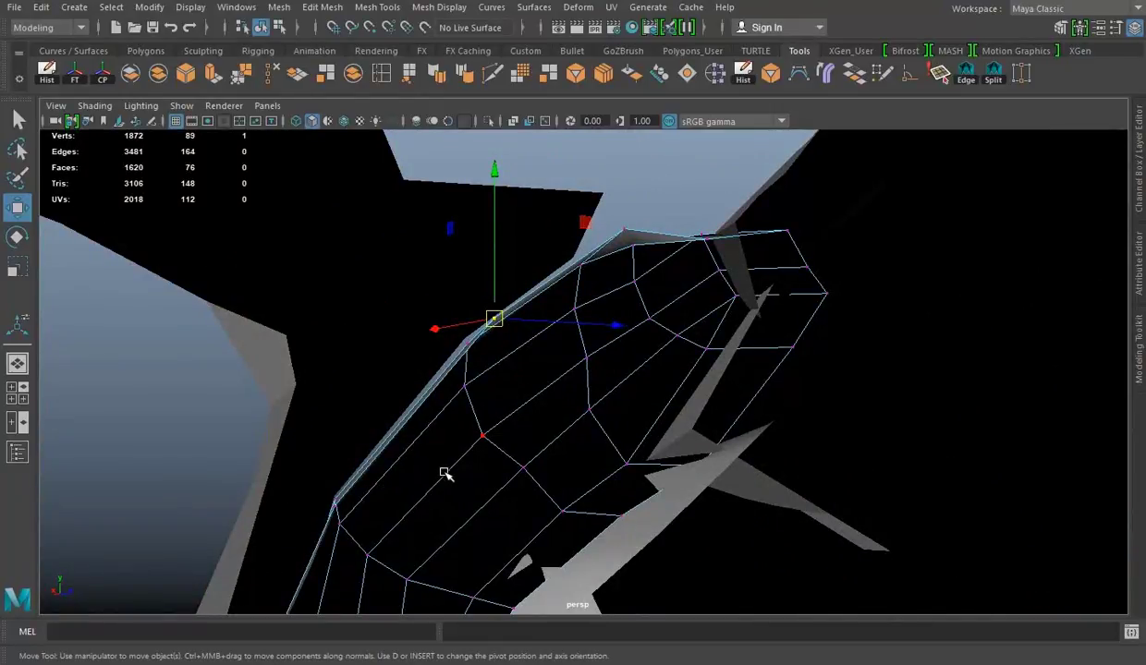
{"action": "mouse_move", "coordinate": [440, 475]}
{"action": "left_mouse_down", "text": "alt"}
{"action": "mouse_move", "coordinate": [695, 392]}
{"action": "mouse_move", "coordinate": [670, 310]}
{"action": "mouse_move", "coordinate": [455, 256]}
{"action": "mouse_move", "coordinate": [395, 224]}
{"action": "mouse_move", "coordinate": [780, 430]}
{"action": "mouse_move", "coordinate": [430, 434]}
{"action": "mouse_move", "coordinate": [416, 411]}
{"action": "mouse_move", "coordinate": [560, 490]}
{"action": "mouse_move", "coordinate": [527, 447]}
{"action": "mouse_move", "coordinate": [600, 569]}
{"action": "mouse_move", "coordinate": [537, 477]}
{"action": "mouse_move", "coordinate": [537, 396]}
{"action": "mouse_move", "coordinate": [525, 416]}
{"action": "mouse_move", "coordinate": [619, 358]}
{"action": "mouse_move", "coordinate": [573, 389]}
{"action": "mouse_move", "coordinate": [622, 366]}
{"action": "mouse_move", "coordinate": [557, 438]}
{"action": "left_mouse_up", "text": "alt"}
{"action": "mouse_move", "coordinate": [457, 473]}
{"action": "left_mouse_down", "text": "alt"}
{"action": "mouse_move", "coordinate": [519, 516]}
{"action": "mouse_move", "coordinate": [513, 493]}
{"action": "mouse_move", "coordinate": [476, 498]}
{"action": "mouse_move", "coordinate": [593, 470]}
{"action": "mouse_move", "coordinate": [623, 381]}
{"action": "mouse_move", "coordinate": [583, 450]}
{"action": "mouse_move", "coordinate": [628, 396]}
{"action": "mouse_move", "coordinate": [393, 534]}
{"action": "left_mouse_up", "text": "alt"}
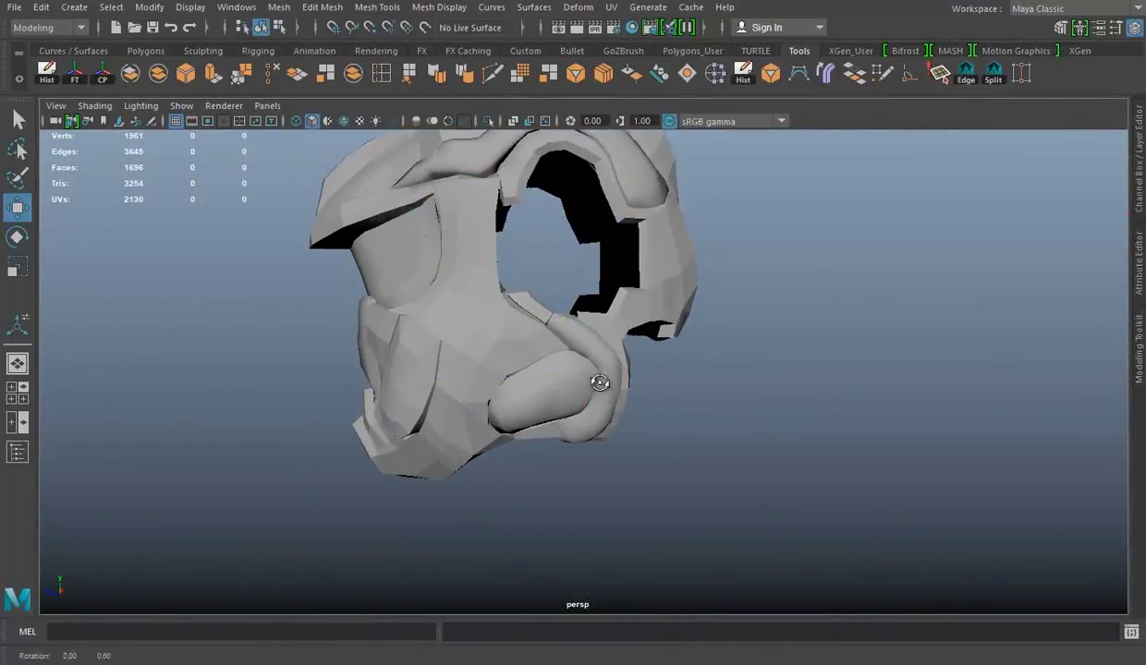
Orbit around the low-poly helmet from below, front and side to review it.
{"action": "mouse_move", "coordinate": [600, 383]}
{"action": "left_mouse_down", "text": "alt"}
{"action": "mouse_move", "coordinate": [652, 333]}
{"action": "mouse_move", "coordinate": [677, 359]}
{"action": "mouse_move", "coordinate": [512, 373]}
{"action": "mouse_move", "coordinate": [704, 349]}
{"action": "mouse_move", "coordinate": [623, 365]}
{"action": "left_mouse_up", "text": "alt"}
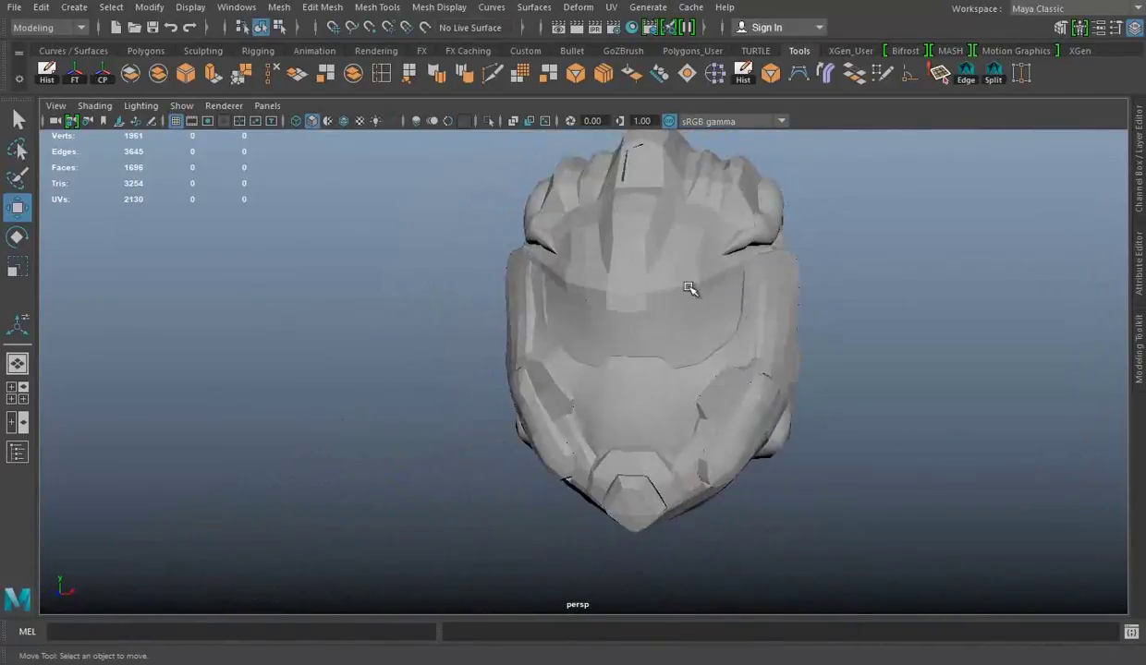
{"action": "mouse_move", "coordinate": [765, 350]}
{"action": "right_mouse_down", "text": "alt"}
{"action": "mouse_move", "coordinate": [851, 376]}
{"action": "mouse_move", "coordinate": [827, 355]}
{"action": "right_mouse_up", "text": "alt"}
{"action": "left_click_drag", "start_coordinate": [606, 343], "coordinate": [615, 377], "text": "alt"}
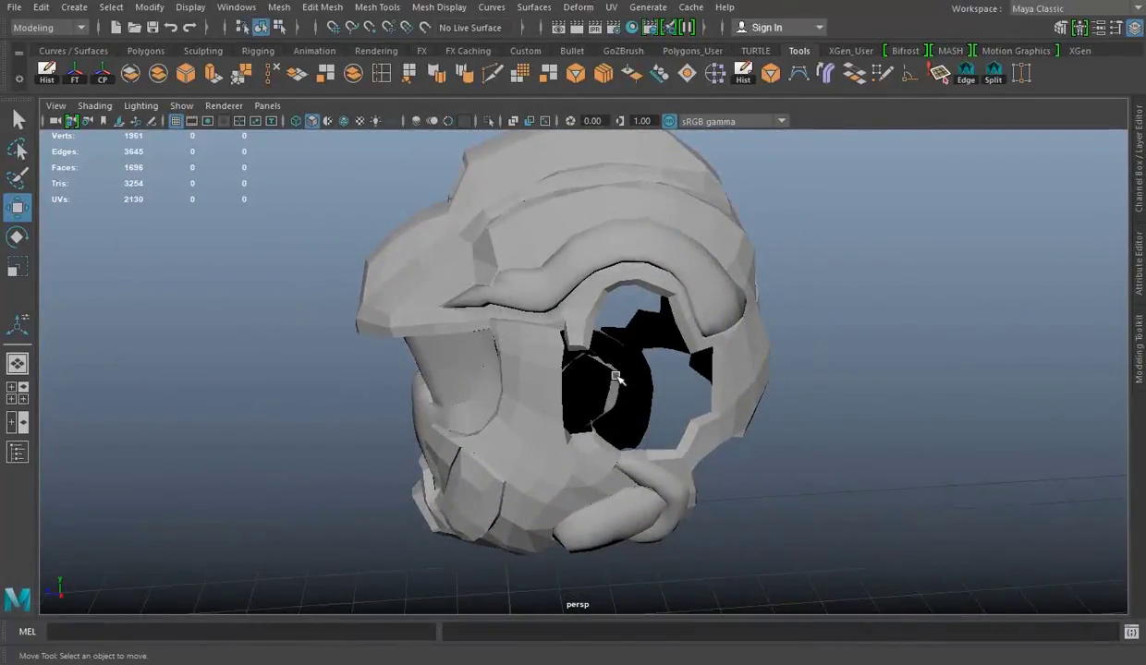
{"action": "mouse_move", "coordinate": [813, 259]}
{"action": "left_mouse_down", "text": "alt"}
{"action": "mouse_move", "coordinate": [589, 296]}
{"action": "mouse_move", "coordinate": [733, 314]}
{"action": "mouse_move", "coordinate": [860, 284]}
{"action": "mouse_move", "coordinate": [543, 276]}
{"action": "mouse_move", "coordinate": [754, 316]}
{"action": "mouse_move", "coordinate": [608, 332]}
{"action": "left_mouse_up", "text": "alt"}
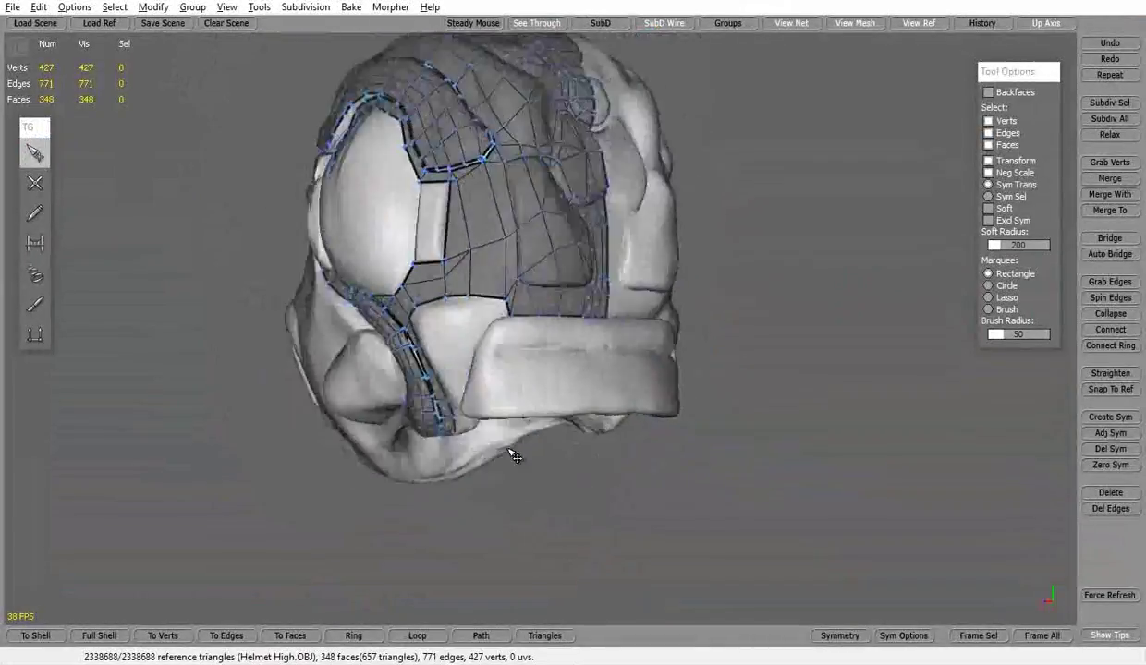
{"action": "left_click_drag", "start_coordinate": [514, 456], "coordinate": [583, 447], "text": "alt"}
Place the first vertices of a new patch outline beside the nose strip.
{"action": "scroll", "coordinate": [370, 269], "scroll_direction": "up", "scroll_amount": 2}
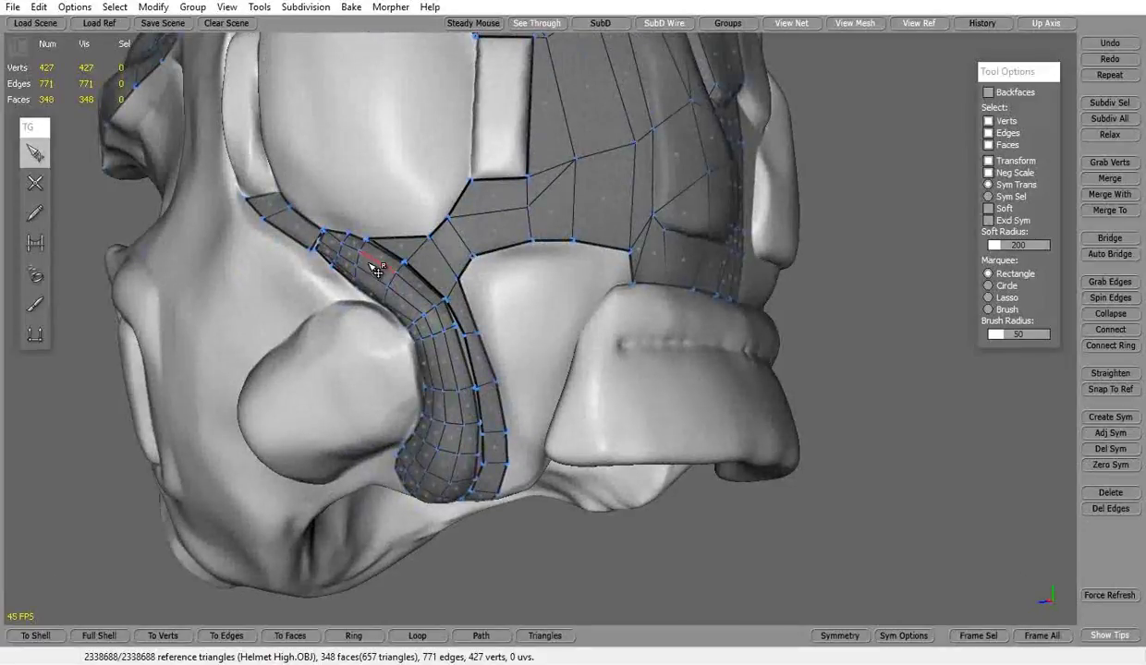
{"action": "scroll", "coordinate": [124, 212], "scroll_direction": "up", "scroll_amount": 2}
{"action": "scroll", "coordinate": [613, 412], "scroll_direction": "down", "scroll_amount": 5}
{"action": "scroll", "coordinate": [614, 412], "scroll_direction": "up", "scroll_amount": 3}
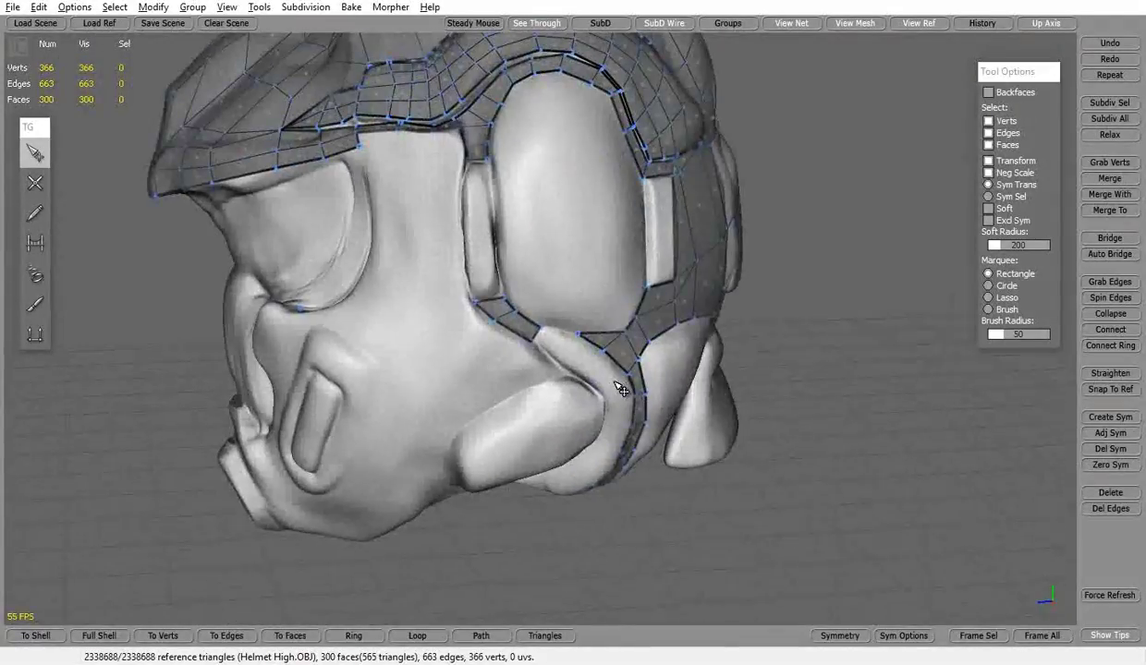
{"action": "scroll", "coordinate": [447, 333], "scroll_direction": "up", "scroll_amount": 3}
{"action": "scroll", "coordinate": [437, 354], "scroll_direction": "up", "scroll_amount": 2}
{"action": "scroll", "coordinate": [440, 355], "scroll_direction": "up", "scroll_amount": 3}
{"action": "key", "text": "w"}
{"action": "left_click", "coordinate": [370, 205]}
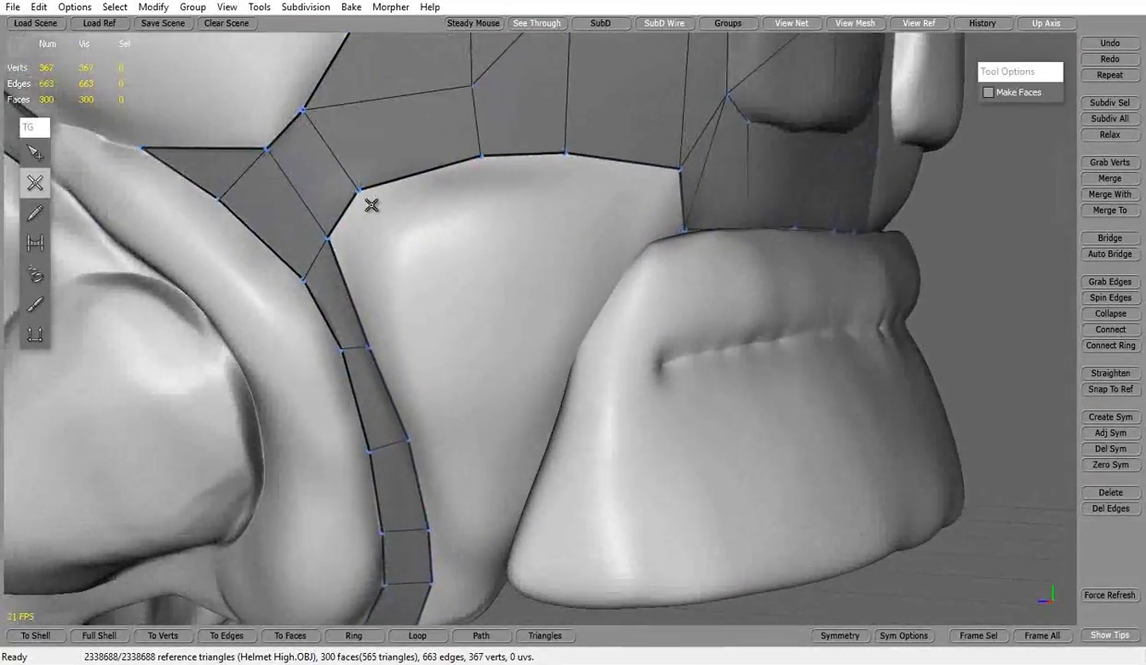
{"action": "left_click", "coordinate": [343, 256]}
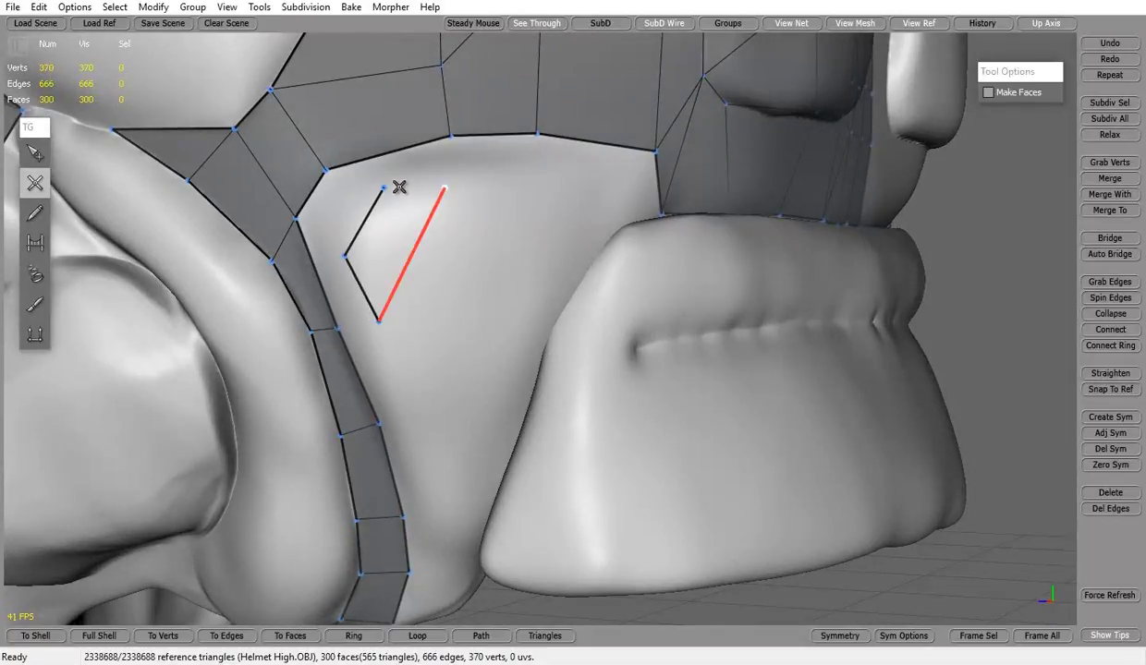
{"action": "left_click", "coordinate": [448, 185]}
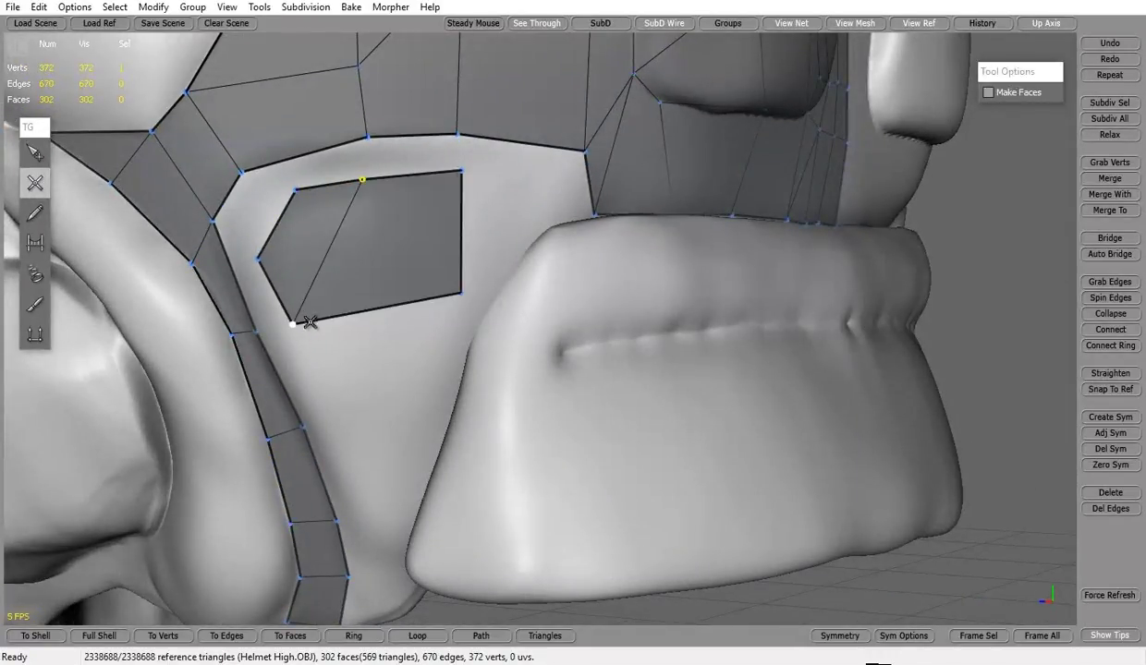
{"action": "mouse_move", "coordinate": [469, 280]}
{"action": "left_mouse_down", "text": "alt"}
{"action": "mouse_move", "coordinate": [416, 307]}
{"action": "mouse_move", "coordinate": [447, 317]}
{"action": "mouse_move", "coordinate": [419, 352]}
{"action": "left_mouse_up", "text": "alt"}
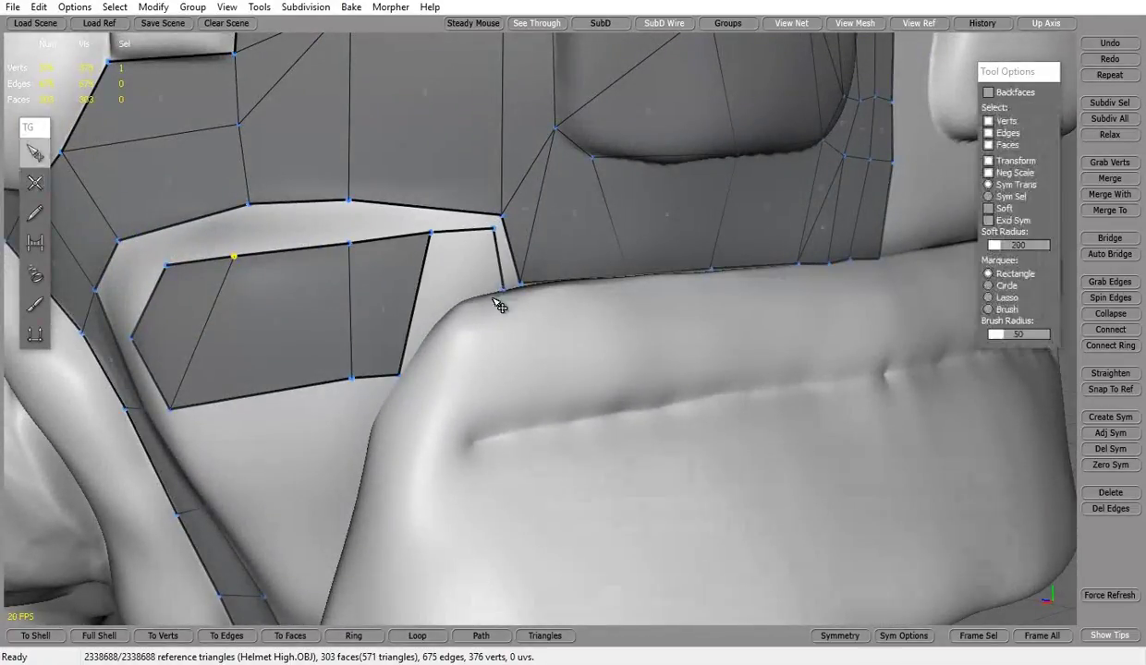
Split the new quads with an edge loop and close the lower gap with a face.
{"action": "left_click", "coordinate": [1110, 344]}
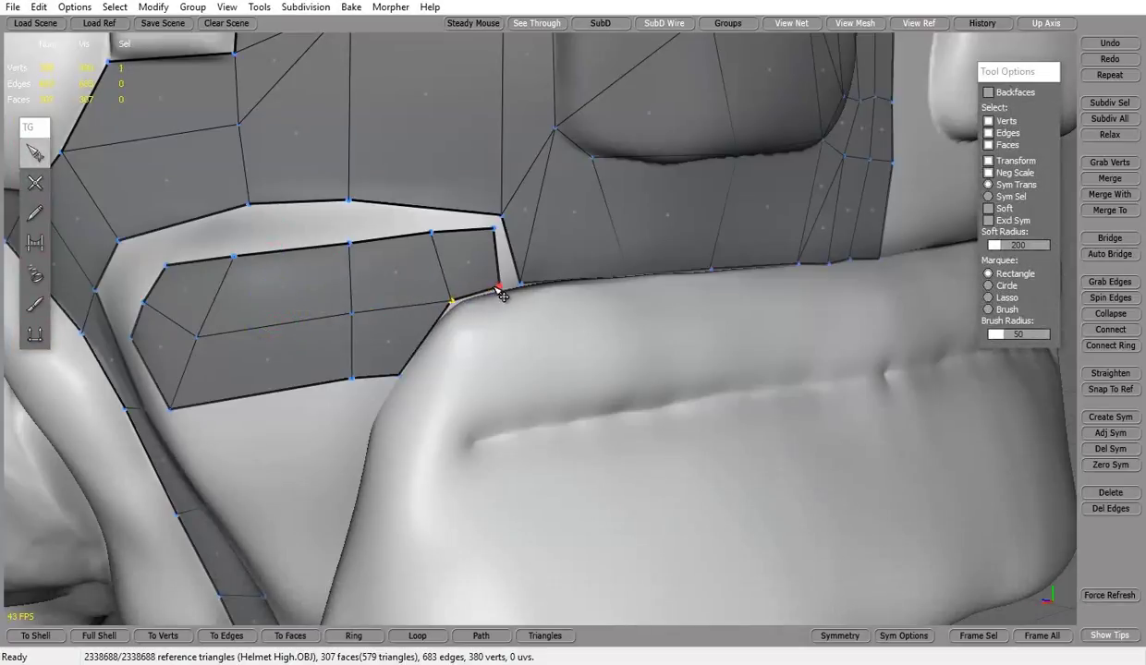
{"action": "mouse_move", "coordinate": [143, 312]}
{"action": "left_mouse_down", "text": "alt"}
{"action": "mouse_move", "coordinate": [355, 348]}
{"action": "mouse_move", "coordinate": [354, 326]}
{"action": "left_mouse_up", "text": "alt"}
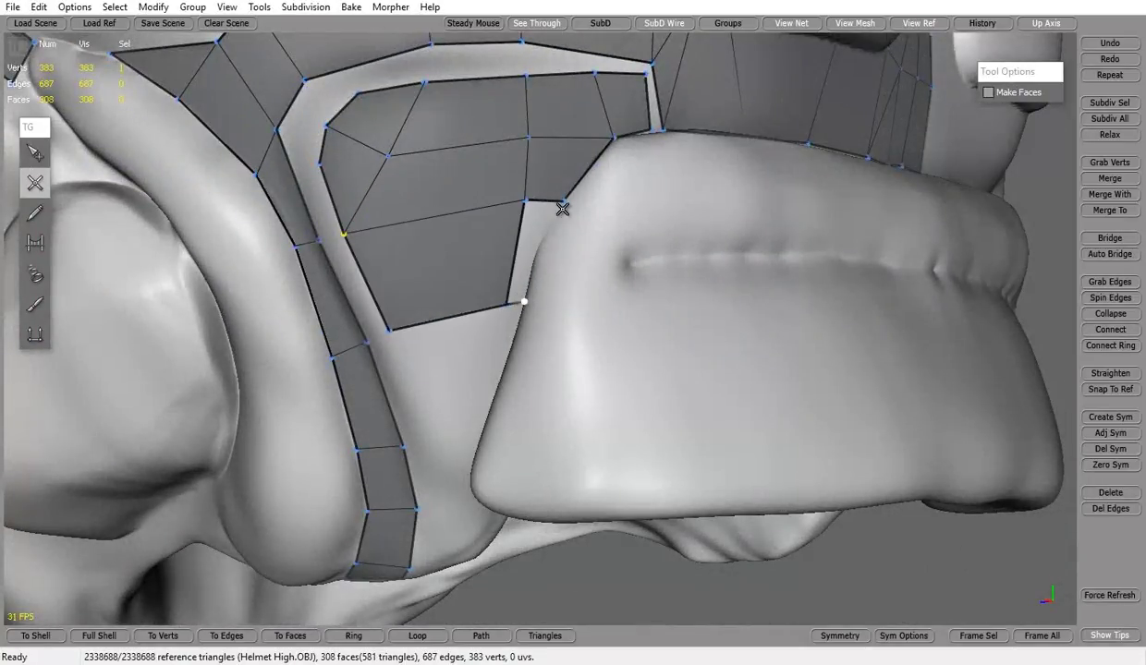
{"action": "left_click", "coordinate": [559, 240]}
{"action": "mouse_move", "coordinate": [518, 288]}
{"action": "left_mouse_down", "text": "alt"}
{"action": "mouse_move", "coordinate": [536, 331]}
{"action": "mouse_move", "coordinate": [429, 351]}
{"action": "left_mouse_up", "text": "alt"}
{"action": "left_click", "coordinate": [513, 321]}
{"action": "key", "text": "q"}
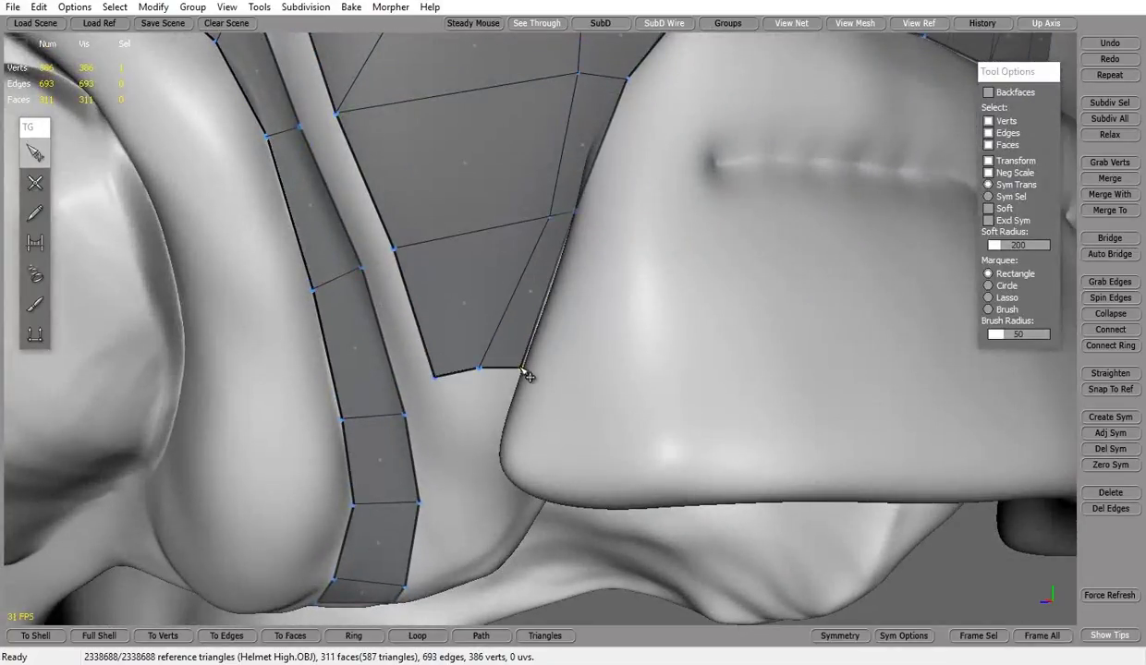
{"action": "mouse_move", "coordinate": [524, 374]}
{"action": "left_mouse_down", "text": "alt"}
{"action": "mouse_move", "coordinate": [573, 128]}
{"action": "mouse_move", "coordinate": [538, 223]}
{"action": "mouse_move", "coordinate": [495, 273]}
{"action": "left_mouse_up", "text": "alt"}
Fill the remaining gap near the jaw plate with another face.
{"action": "key", "text": "w"}
{"action": "left_click", "coordinate": [495, 274]}
{"action": "left_click", "coordinate": [511, 275]}
{"action": "key", "text": "q"}
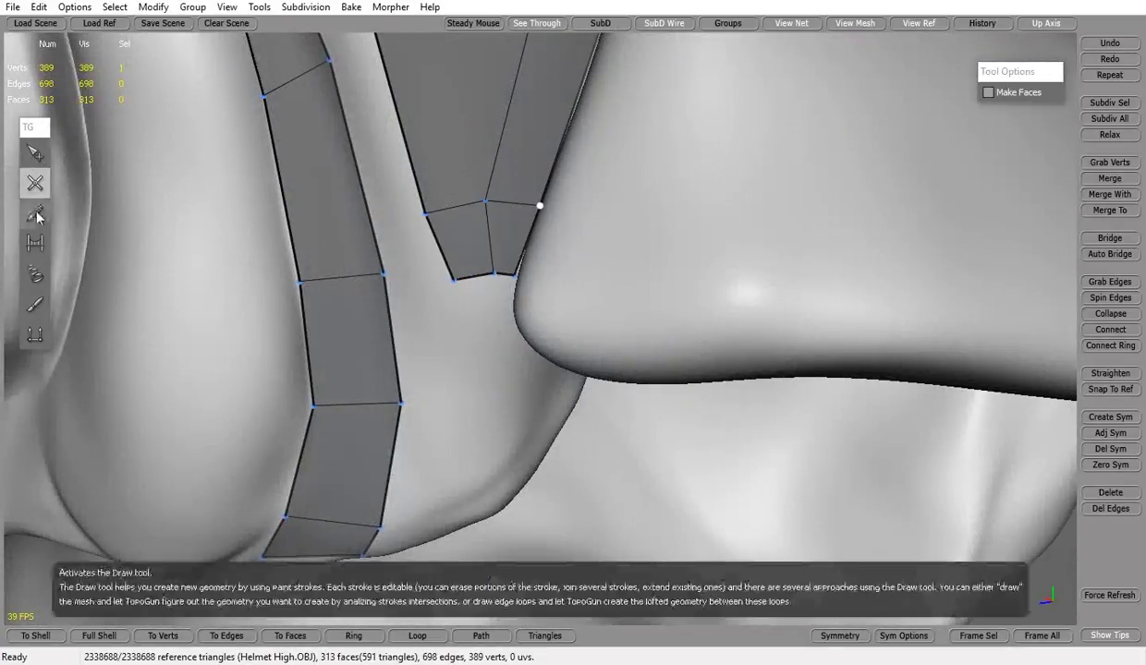
{"action": "mouse_move", "coordinate": [524, 285]}
{"action": "left_mouse_down", "text": "alt"}
{"action": "mouse_move", "coordinate": [596, 333]}
{"action": "mouse_move", "coordinate": [629, 450]}
{"action": "left_mouse_up", "text": "alt"}
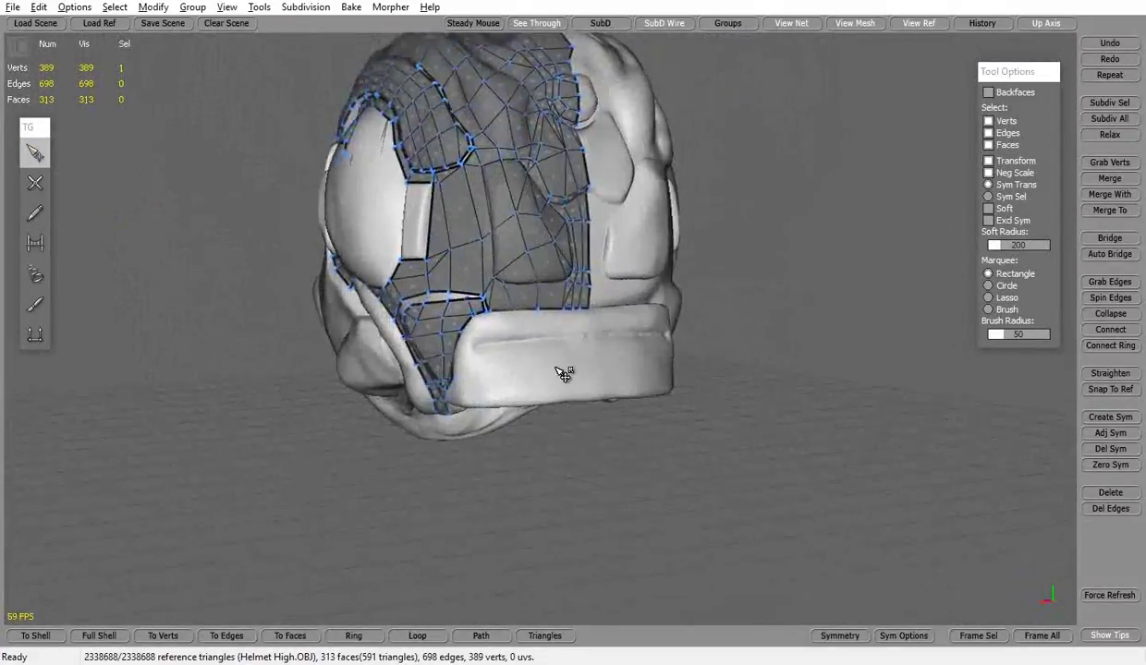
Save the TopoGun scene under a new name.
{"action": "key", "text": "w"}
{"action": "left_click", "coordinate": [13, 7]}
{"action": "left_click", "coordinate": [55, 130]}
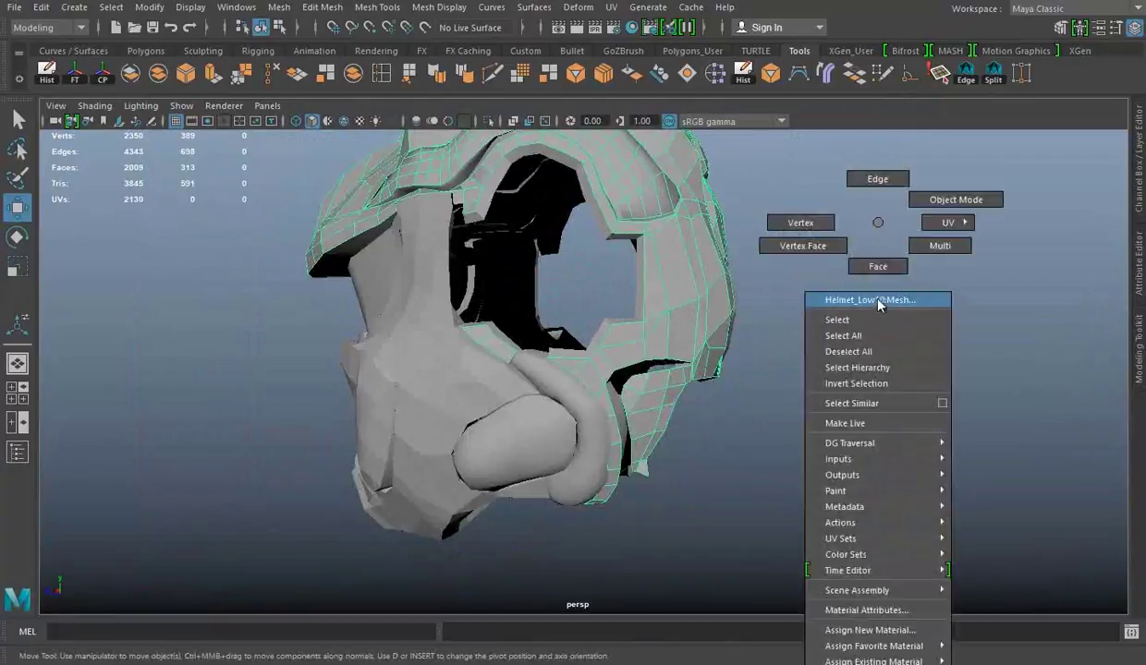
Select a small patch of helmet faces and extrude them.
{"action": "right_click_drag", "start_coordinate": [874, 226], "coordinate": [895, 200]}
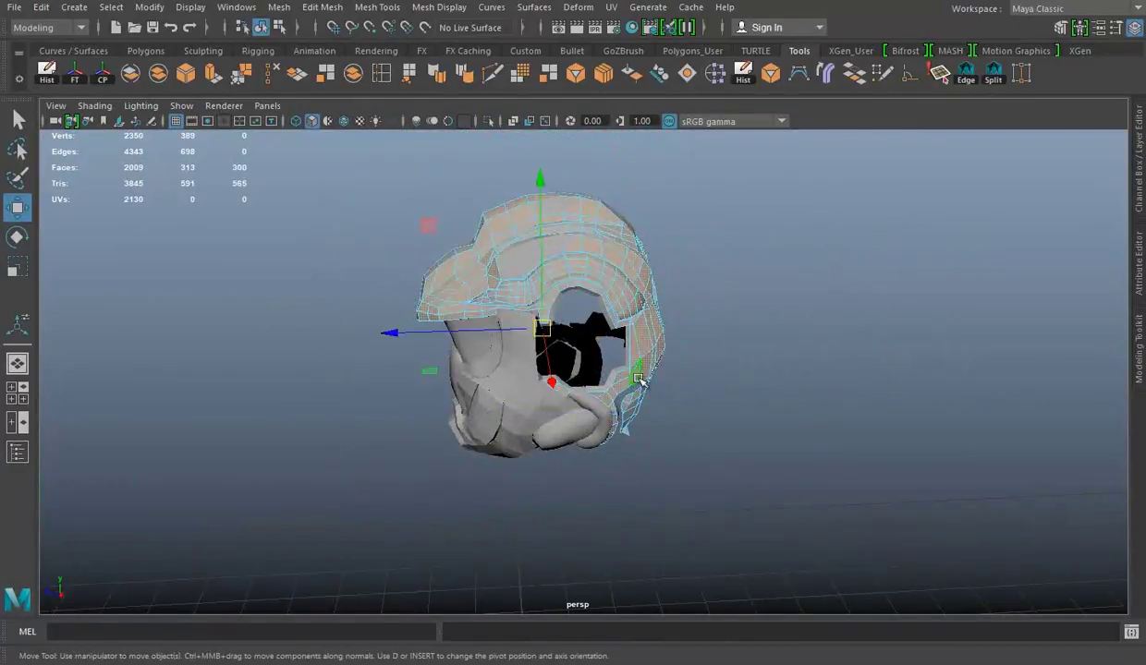
{"action": "scroll", "coordinate": [639, 380], "scroll_direction": "up", "scroll_amount": 5}
{"action": "right_click_drag", "start_coordinate": [568, 286], "coordinate": [601, 240]}
{"action": "left_click", "coordinate": [412, 190]}
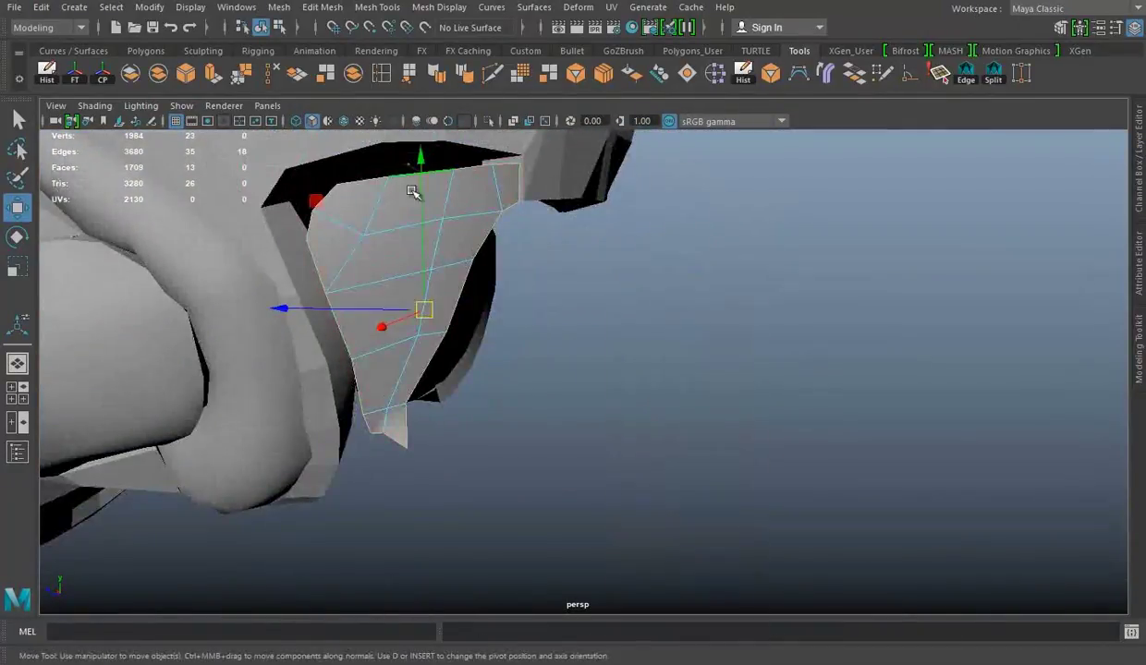
{"action": "key", "text": "ctrl+e"}
{"action": "mouse_move", "coordinate": [412, 191]}
{"action": "left_mouse_down", "text": "alt"}
{"action": "mouse_move", "coordinate": [780, 365]}
{"action": "mouse_move", "coordinate": [563, 269]}
{"action": "mouse_move", "coordinate": [916, 509]}
{"action": "mouse_move", "coordinate": [549, 279]}
{"action": "mouse_move", "coordinate": [429, 174]}
{"action": "mouse_move", "coordinate": [527, 429]}
{"action": "mouse_move", "coordinate": [463, 205]}
{"action": "mouse_move", "coordinate": [637, 310]}
{"action": "mouse_move", "coordinate": [818, 453]}
{"action": "mouse_move", "coordinate": [829, 388]}
{"action": "mouse_move", "coordinate": [522, 434]}
{"action": "mouse_move", "coordinate": [651, 412]}
{"action": "left_mouse_up", "text": "alt"}
{"action": "key", "text": "q"}
{"action": "key", "text": "w"}
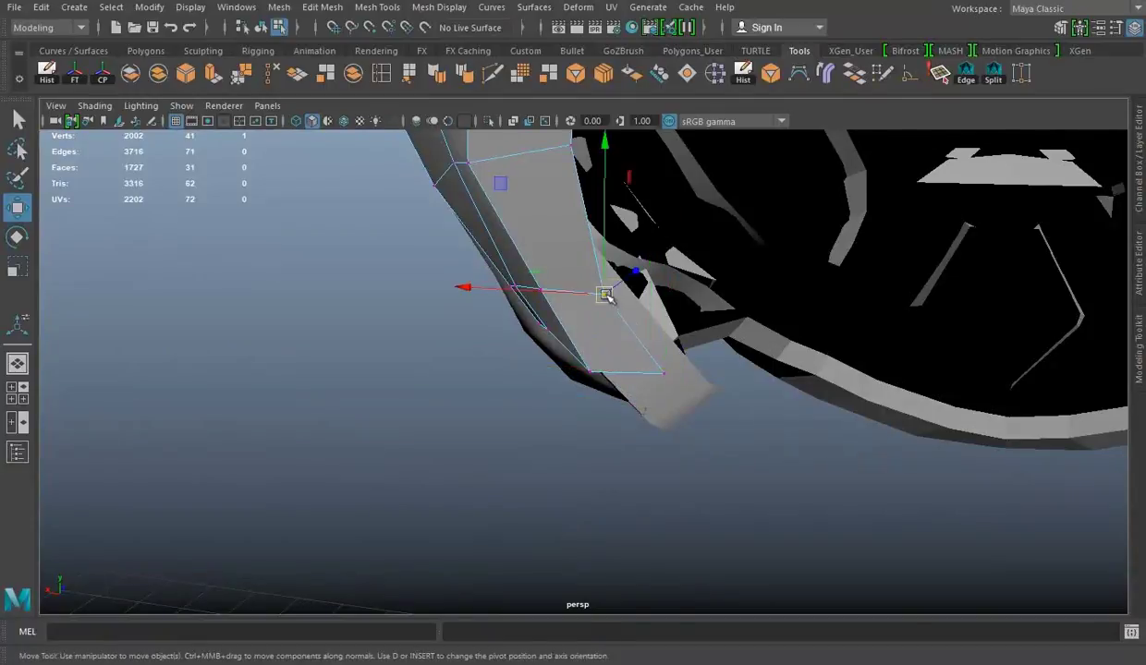
Switch to vertex mode and inspect the loose vertices in wireframe.
{"action": "mouse_move", "coordinate": [606, 294]}
{"action": "left_mouse_down", "text": "alt"}
{"action": "mouse_move", "coordinate": [609, 392]}
{"action": "mouse_move", "coordinate": [550, 402]}
{"action": "mouse_move", "coordinate": [656, 399]}
{"action": "mouse_move", "coordinate": [594, 433]}
{"action": "mouse_move", "coordinate": [647, 406]}
{"action": "left_mouse_up", "text": "alt"}
{"action": "left_click_drag", "start_coordinate": [639, 471], "coordinate": [586, 379], "text": "alt"}
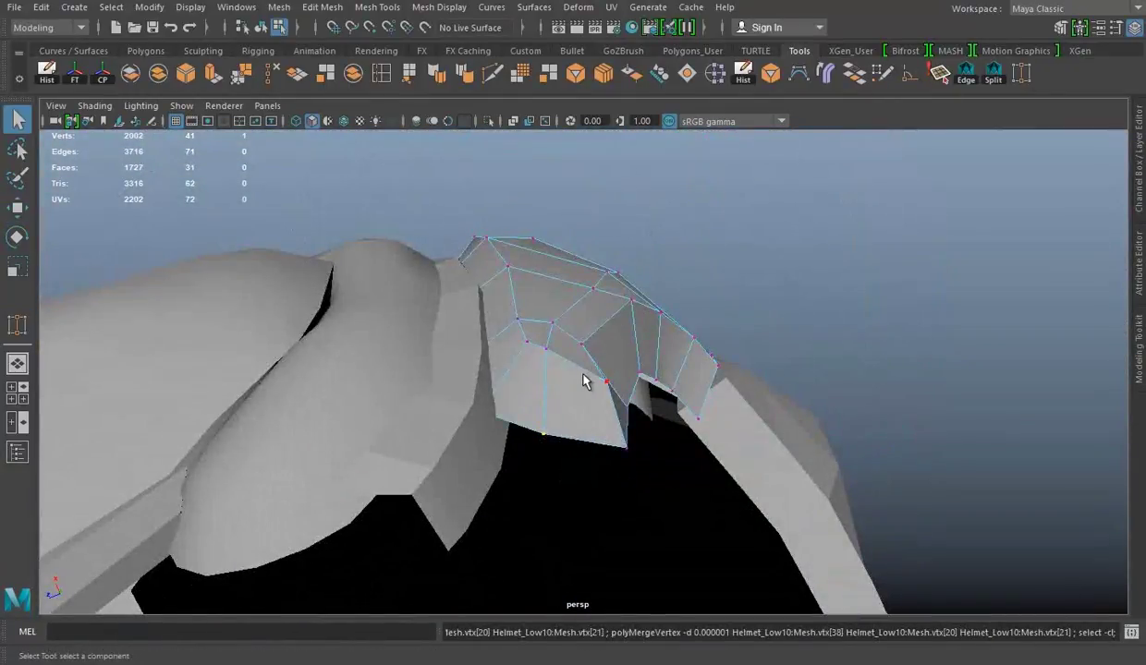
{"action": "right_click", "coordinate": [573, 258]}
{"action": "left_click", "coordinate": [570, 340]}
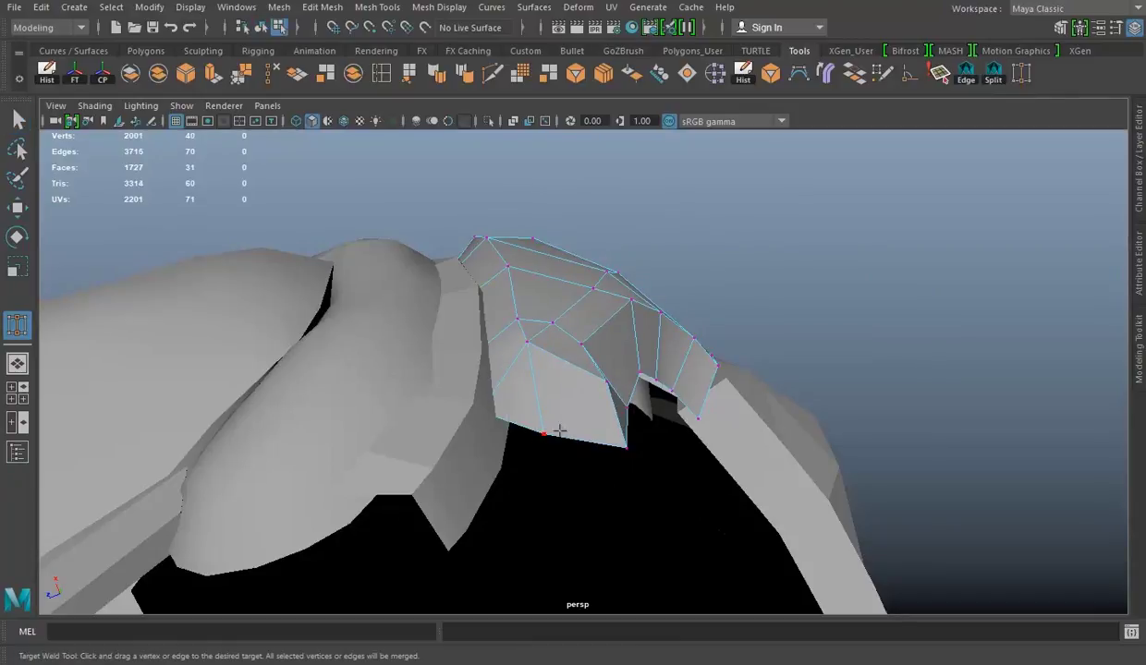
{"action": "key", "text": "4"}
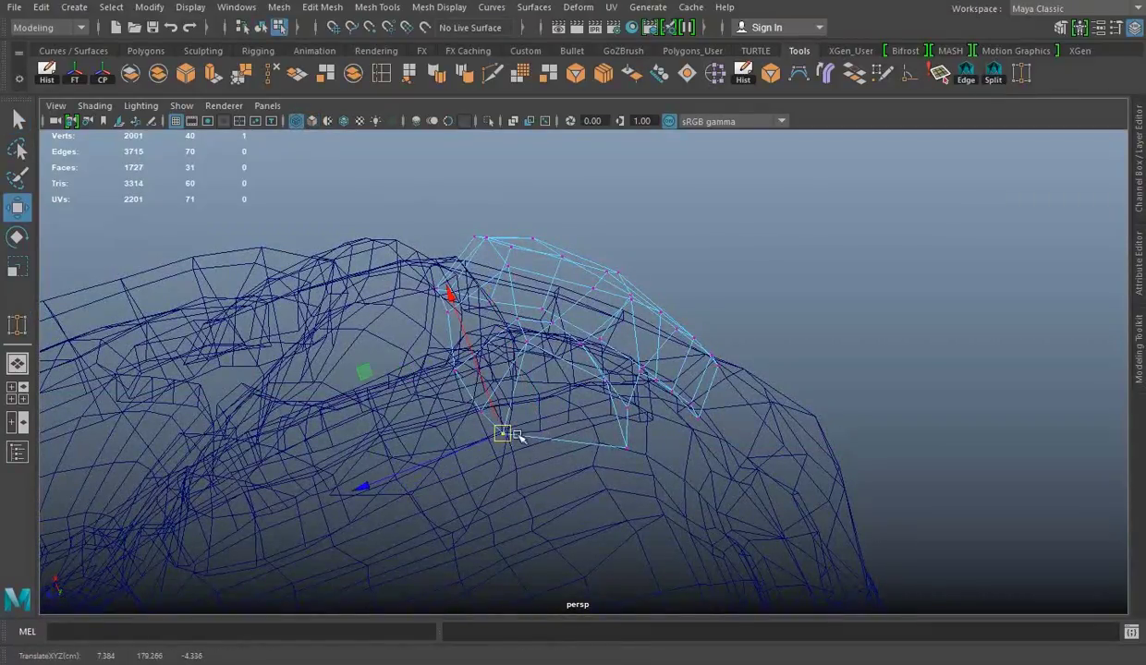
{"action": "left_click_drag", "start_coordinate": [518, 437], "coordinate": [554, 388], "text": "alt"}
{"action": "key", "text": "5"}
{"action": "key", "text": "q"}
Review the piece's channel values and frame the extruded faces in view.
{"action": "mouse_move", "coordinate": [571, 292]}
{"action": "left_mouse_down", "text": "alt"}
{"action": "mouse_move", "coordinate": [585, 405]}
{"action": "mouse_move", "coordinate": [606, 237]}
{"action": "mouse_move", "coordinate": [626, 350]}
{"action": "mouse_move", "coordinate": [609, 315]}
{"action": "mouse_move", "coordinate": [622, 422]}
{"action": "mouse_move", "coordinate": [750, 396]}
{"action": "left_mouse_up", "text": "alt"}
{"action": "key", "text": "w"}
{"action": "key", "text": "ctrl+a"}
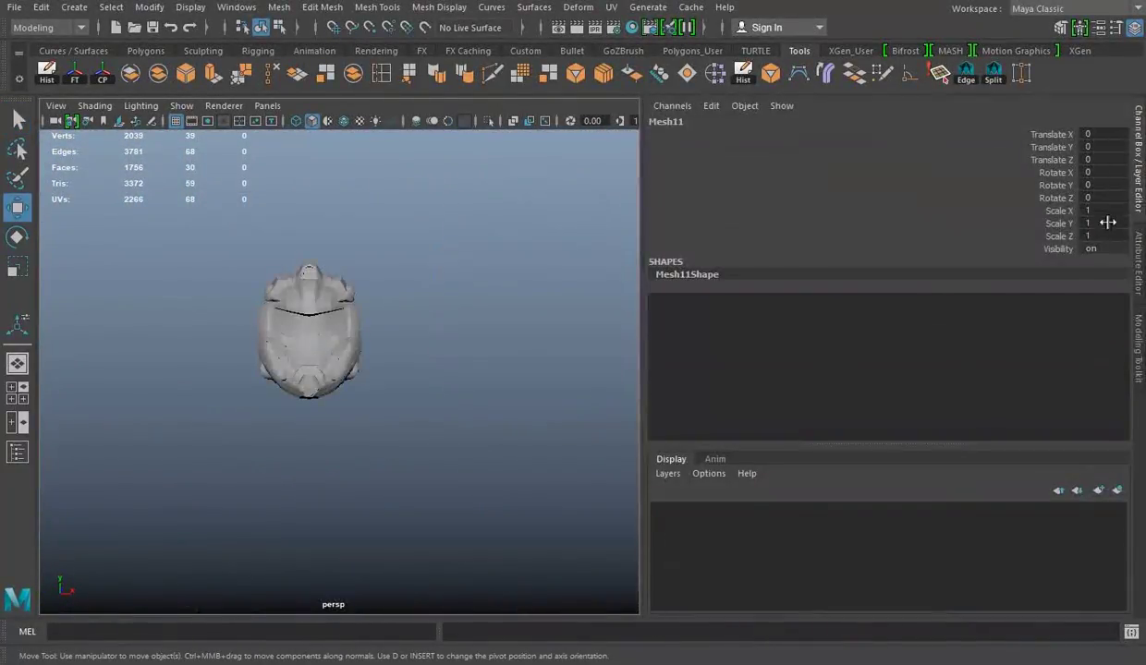
{"action": "key", "text": "ctrl+a"}
{"action": "key", "text": "f"}
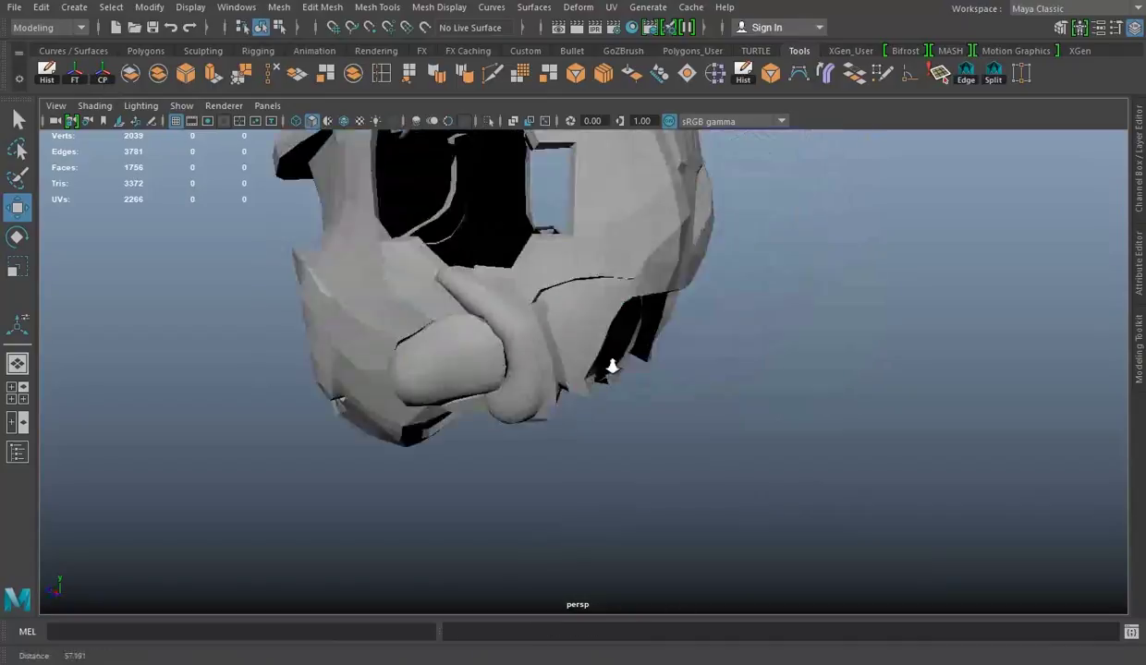
{"action": "mouse_move", "coordinate": [609, 366]}
{"action": "left_mouse_down", "text": "alt"}
{"action": "mouse_move", "coordinate": [733, 302]}
{"action": "mouse_move", "coordinate": [524, 315]}
{"action": "mouse_move", "coordinate": [545, 363]}
{"action": "left_mouse_up", "text": "alt"}
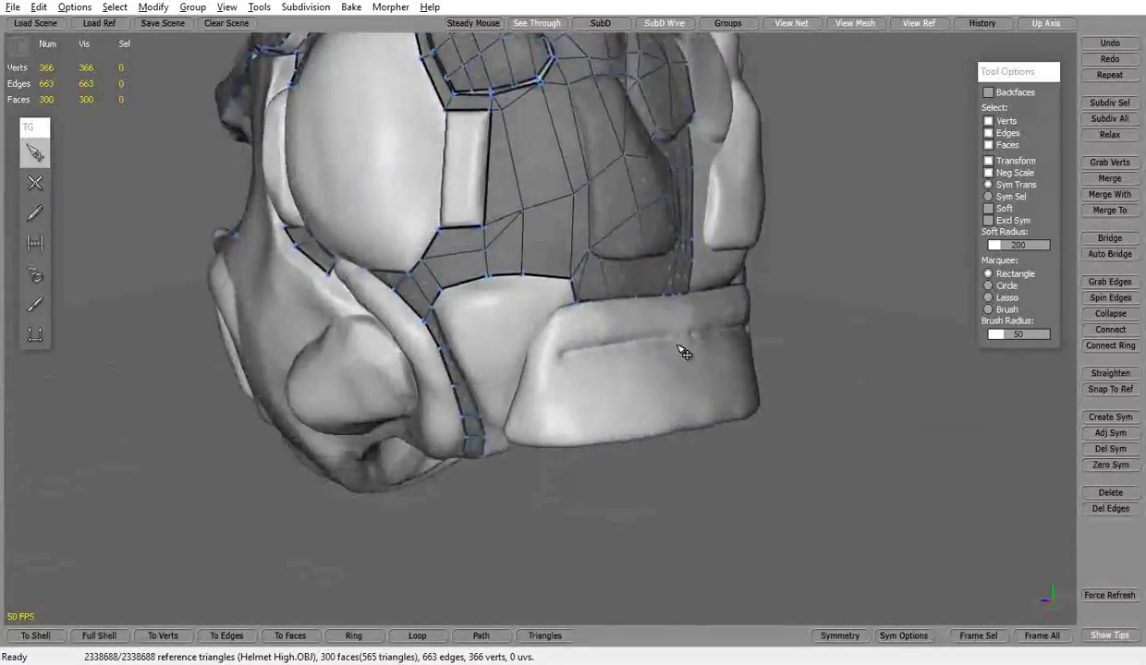
Lay new quads over the lower jaw plate with SimpleCreate.
{"action": "left_click", "coordinate": [35, 183]}
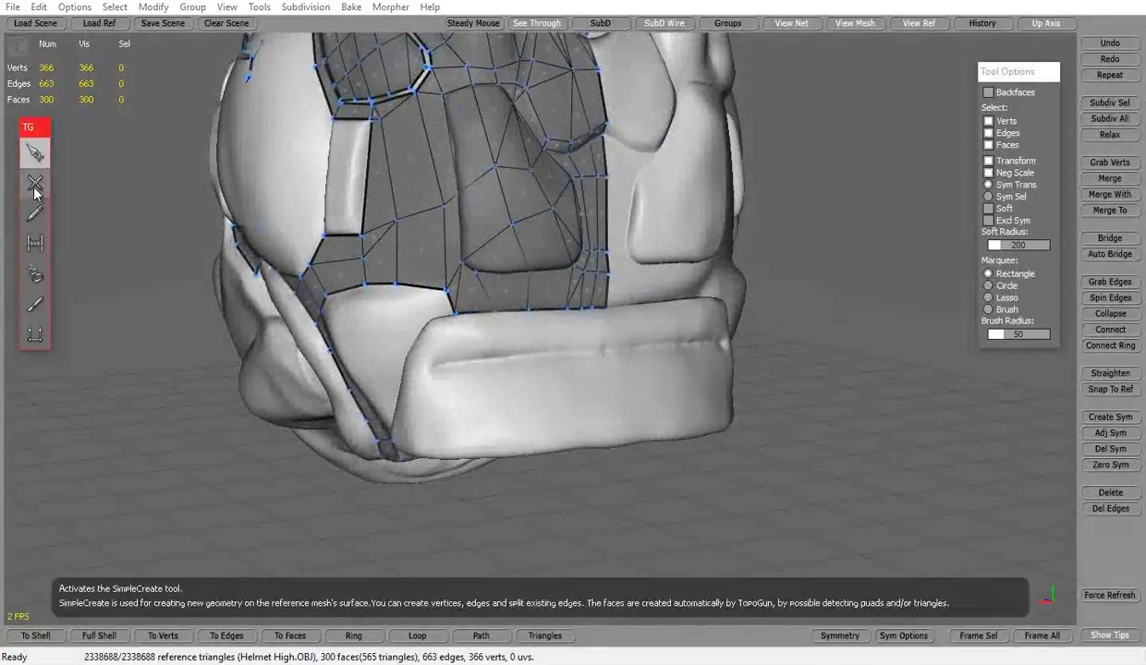
{"action": "left_click", "coordinate": [357, 312]}
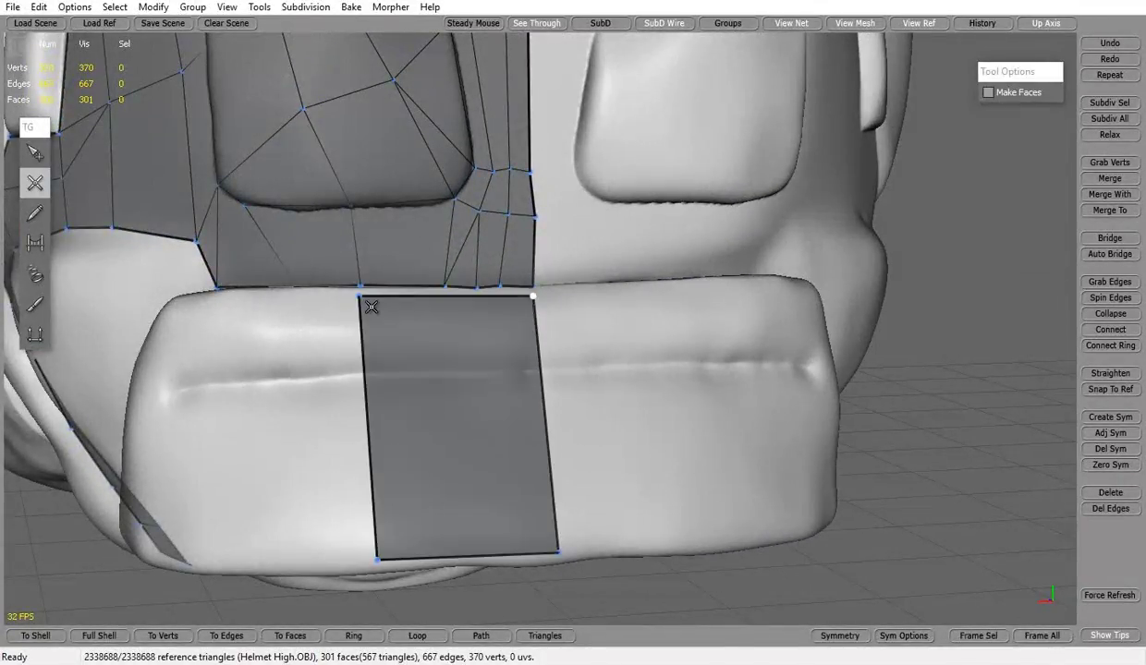
{"action": "left_click", "coordinate": [389, 302]}
{"action": "left_click", "coordinate": [563, 551]}
{"action": "left_click", "coordinate": [518, 515]}
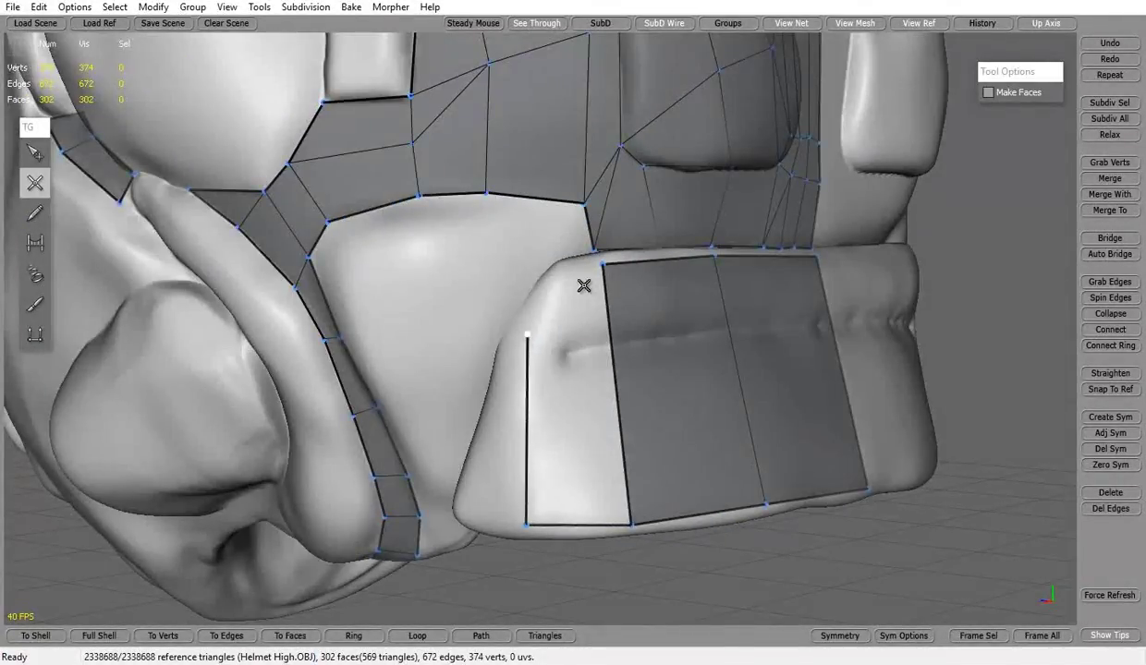
{"action": "left_click", "coordinate": [603, 264]}
{"action": "left_click_drag", "start_coordinate": [602, 265], "coordinate": [687, 379], "text": "alt"}
{"action": "left_click_drag", "start_coordinate": [644, 505], "coordinate": [590, 461], "text": "alt"}
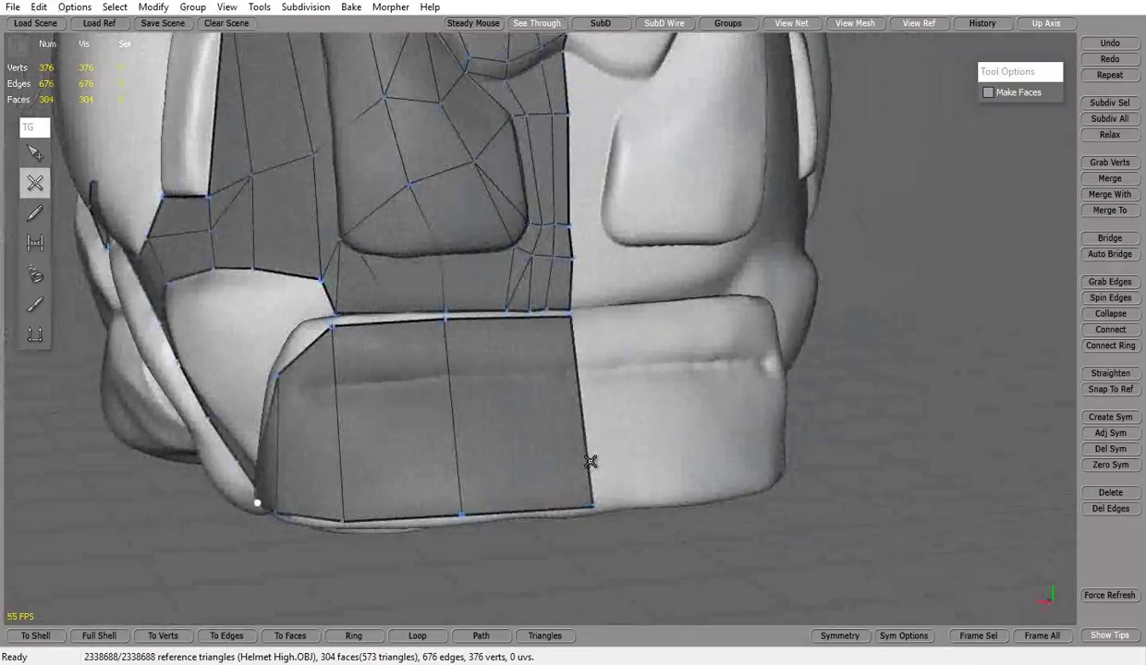
{"action": "left_click_drag", "start_coordinate": [570, 392], "coordinate": [286, 577], "text": "alt"}
Bridge the jaw plate edges, then after the crash reload the autosaved helmet scene.
{"action": "key", "text": "s"}
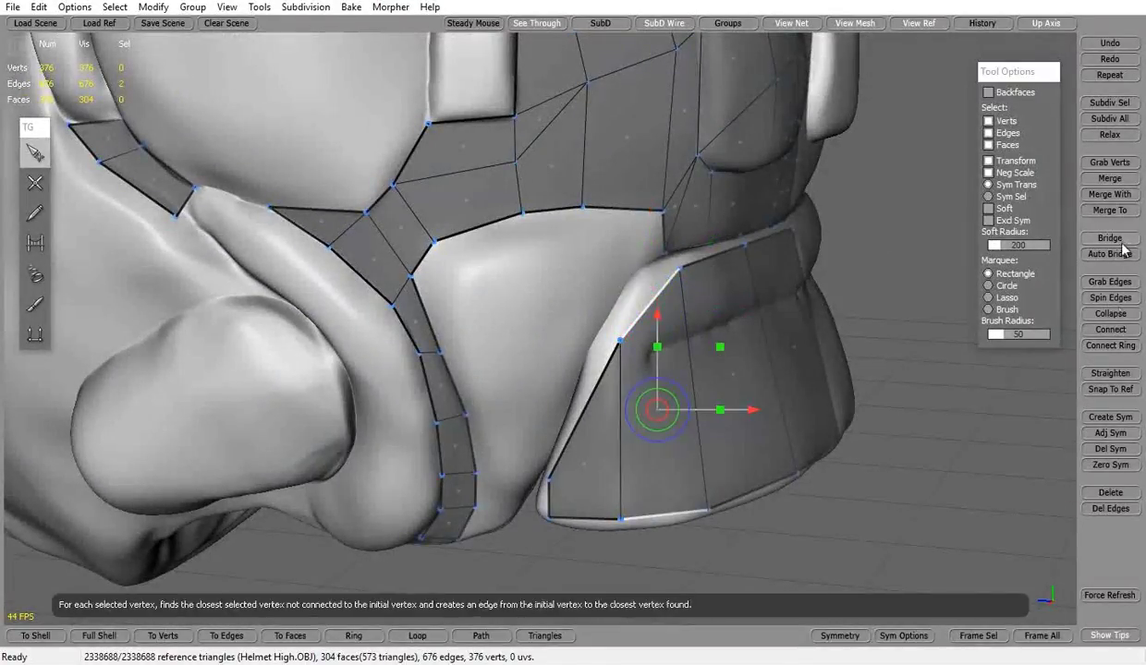
{"action": "left_click", "coordinate": [1125, 250]}
{"action": "left_click_drag", "start_coordinate": [652, 318], "coordinate": [594, 324], "text": "alt"}
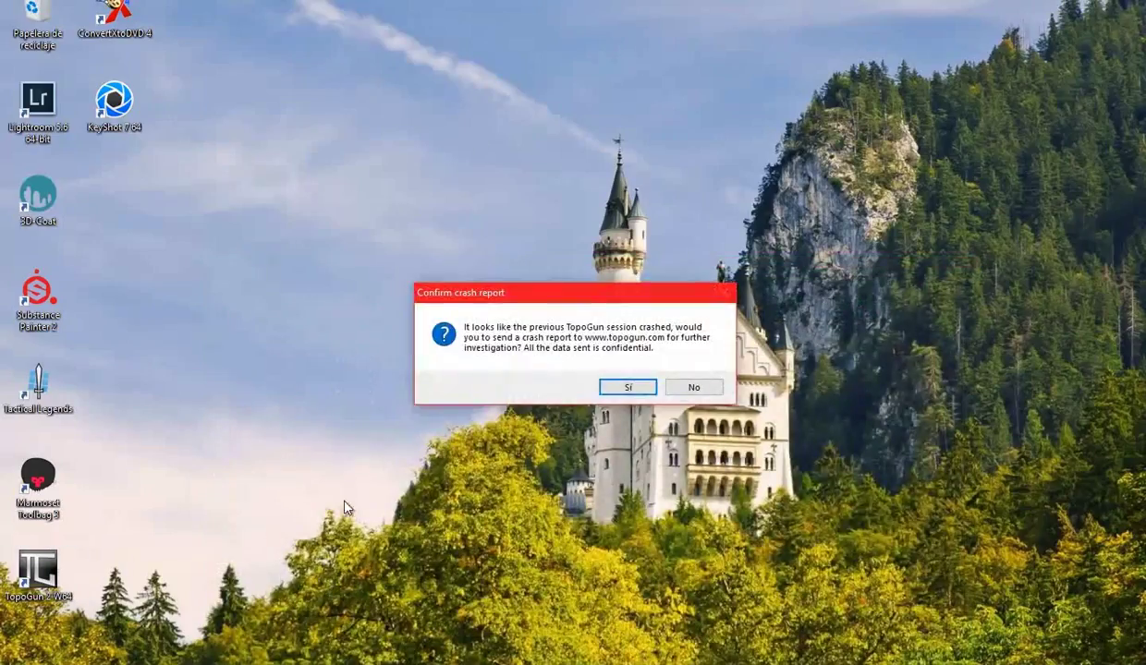
{"action": "left_click", "coordinate": [679, 389]}
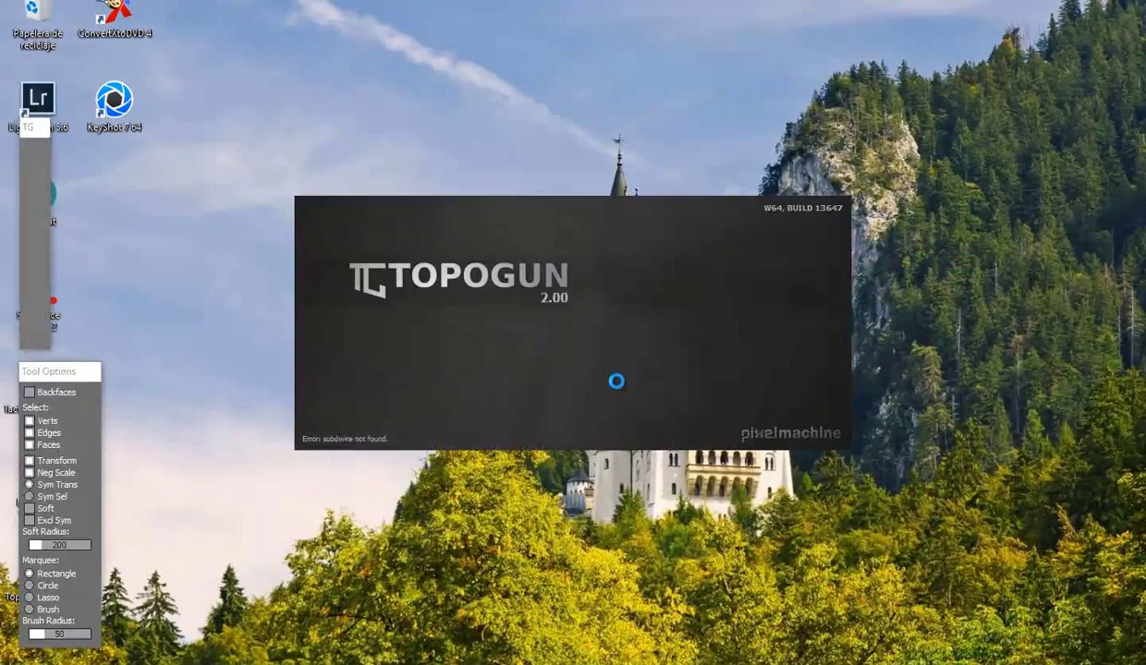
{"action": "left_click", "coordinate": [624, 388]}
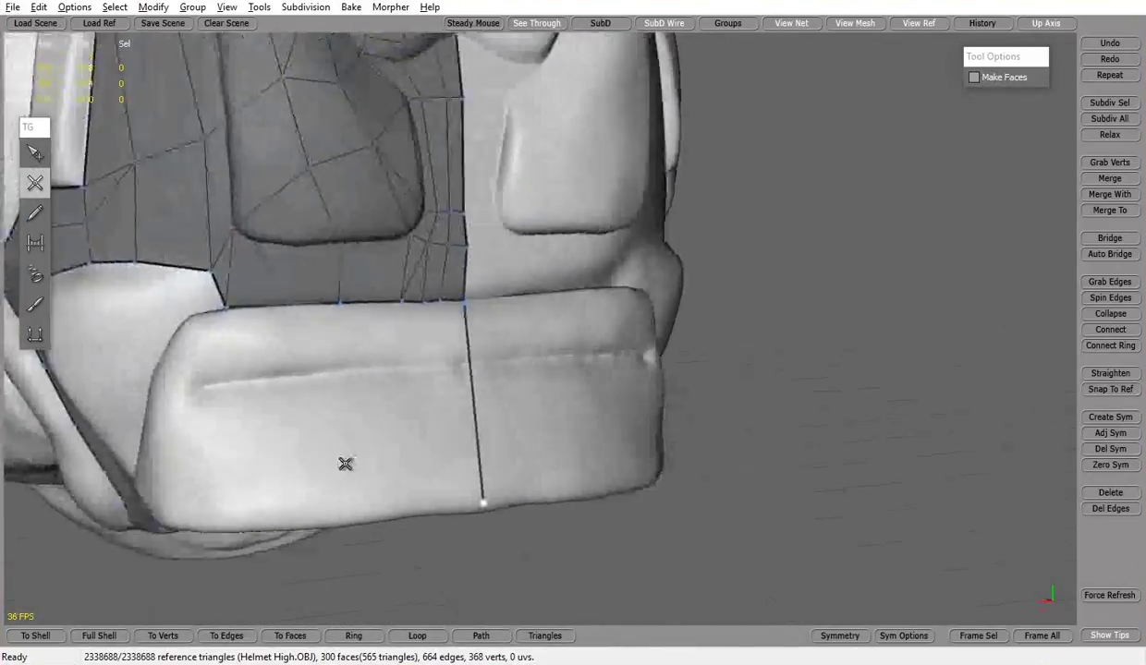
Build new quads on the jaw plate and lower plate, then undo the last face.
{"action": "left_click", "coordinate": [217, 317]}
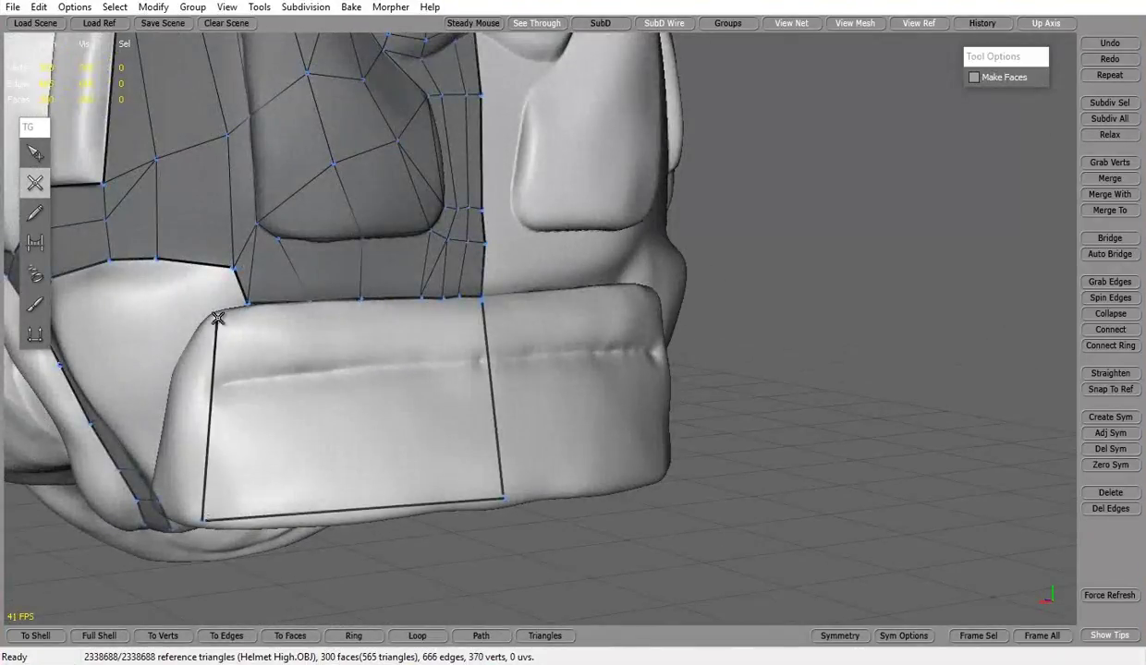
{"action": "mouse_move", "coordinate": [371, 357]}
{"action": "middle_mouse_down"}
{"action": "mouse_move", "coordinate": [577, 313]}
{"action": "mouse_move", "coordinate": [448, 373]}
{"action": "middle_mouse_up"}
{"action": "left_click", "coordinate": [577, 312]}
{"action": "left_click", "coordinate": [492, 501]}
{"action": "middle_click_drag", "start_coordinate": [492, 501], "coordinate": [515, 501]}
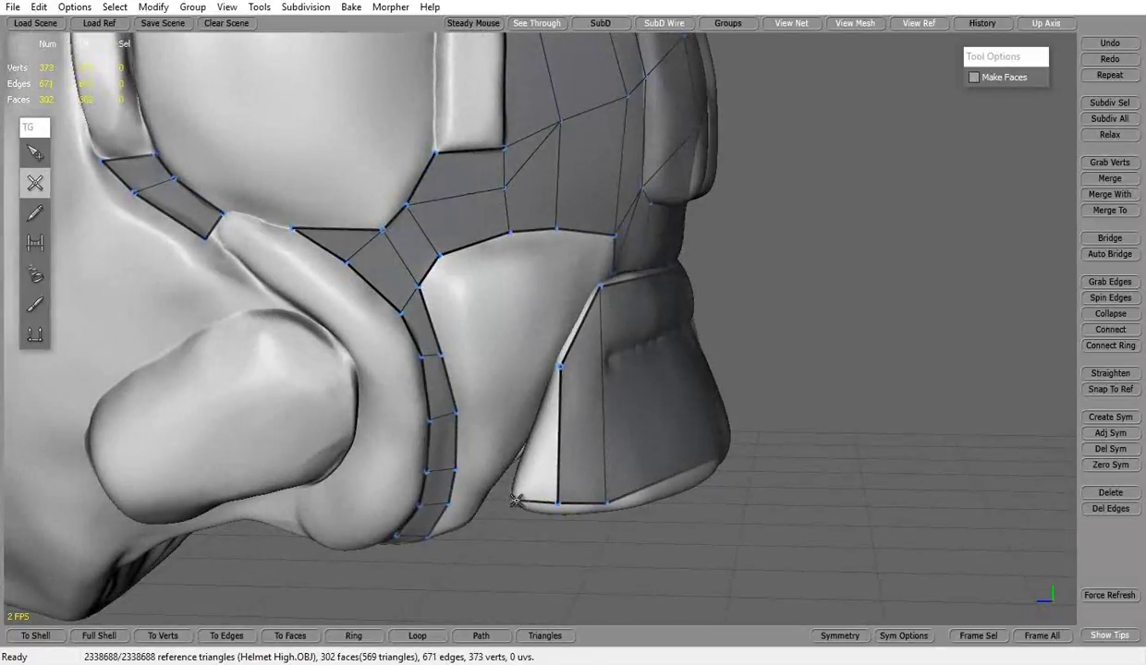
{"action": "mouse_move", "coordinate": [709, 412]}
{"action": "middle_mouse_down"}
{"action": "mouse_move", "coordinate": [468, 404]}
{"action": "mouse_move", "coordinate": [512, 409]}
{"action": "middle_mouse_up"}
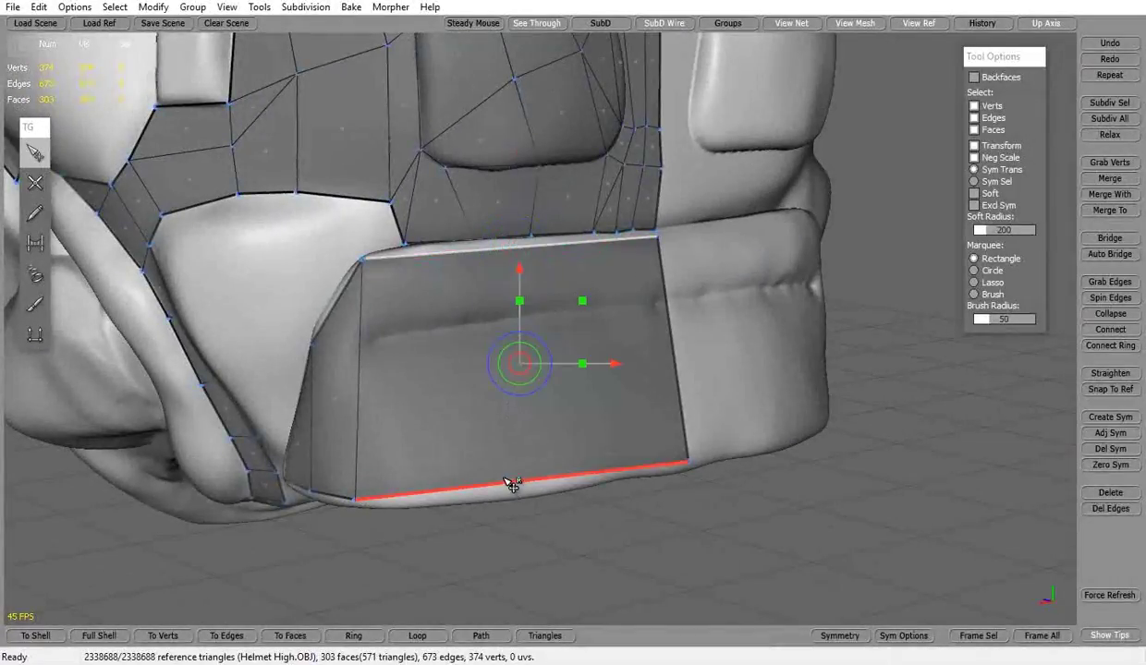
{"action": "left_click_drag", "start_coordinate": [512, 484], "coordinate": [496, 325]}
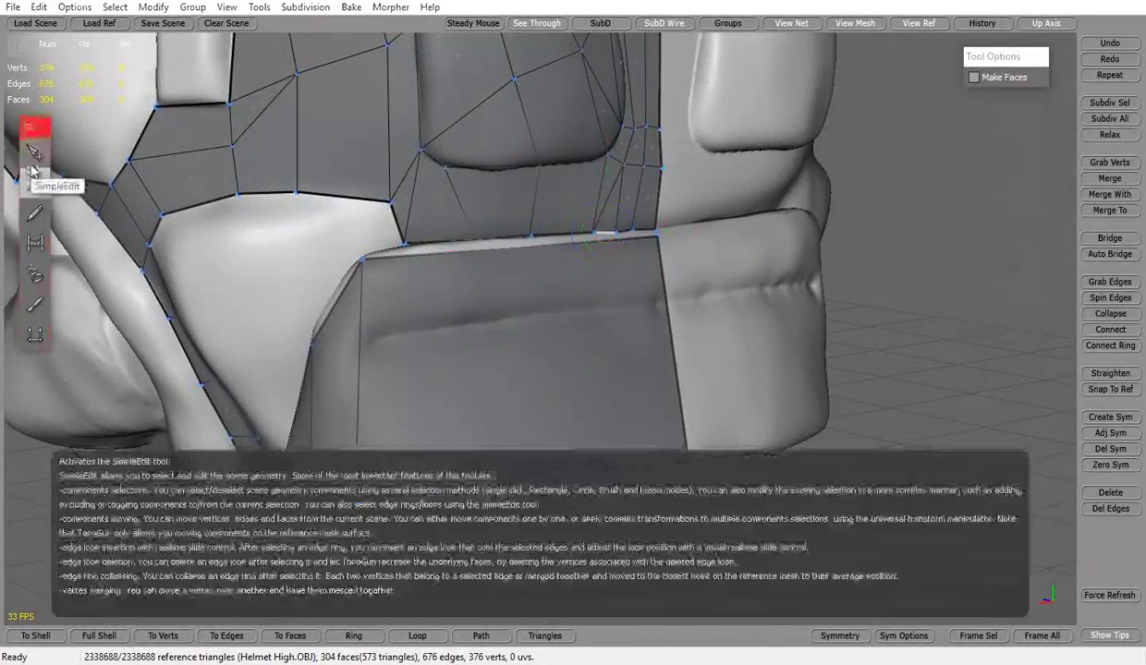
{"action": "key", "text": "ctrl+z"}
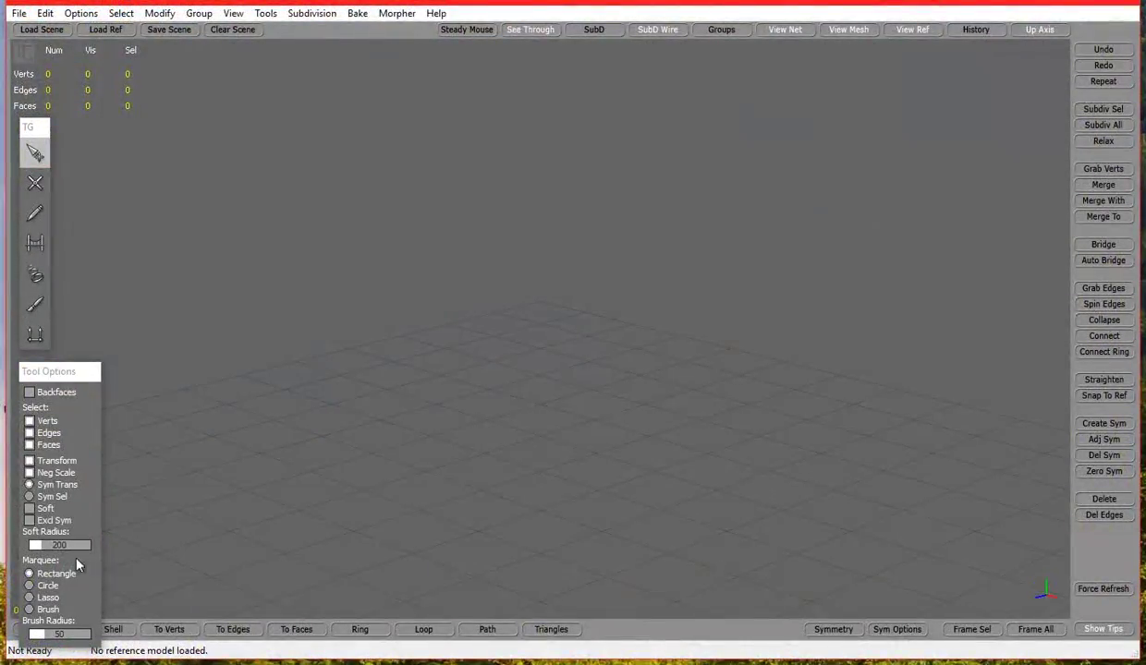
Reload the recent Helmet Low scene and redo the previously undone face.
{"action": "left_click", "coordinate": [19, 13]}
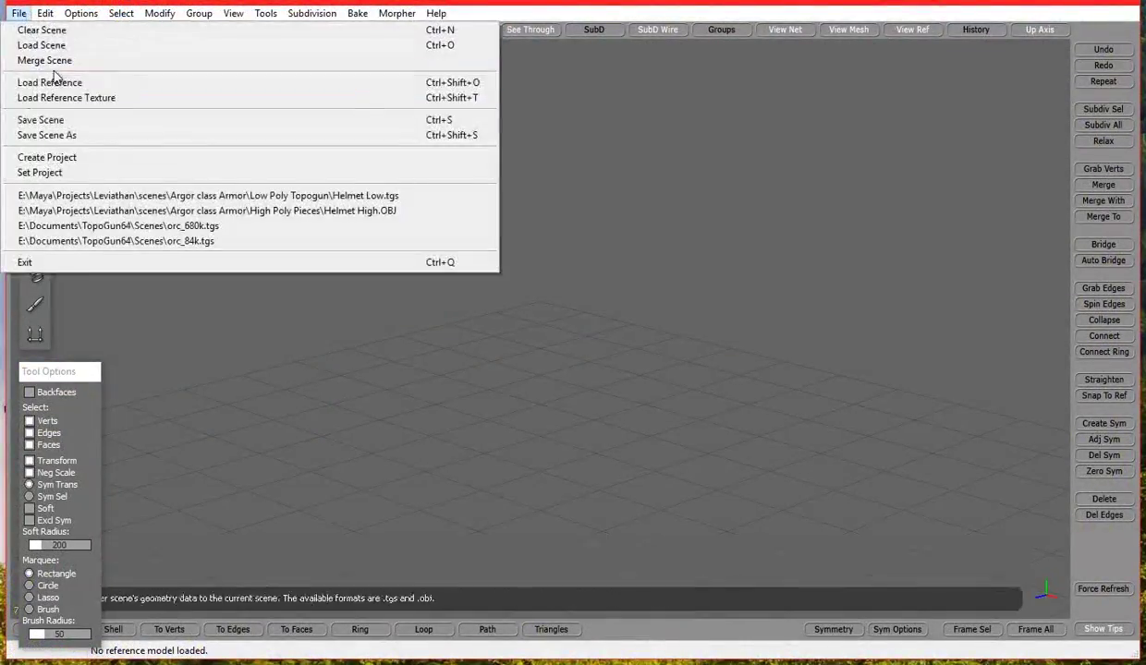
{"action": "left_click", "coordinate": [83, 200]}
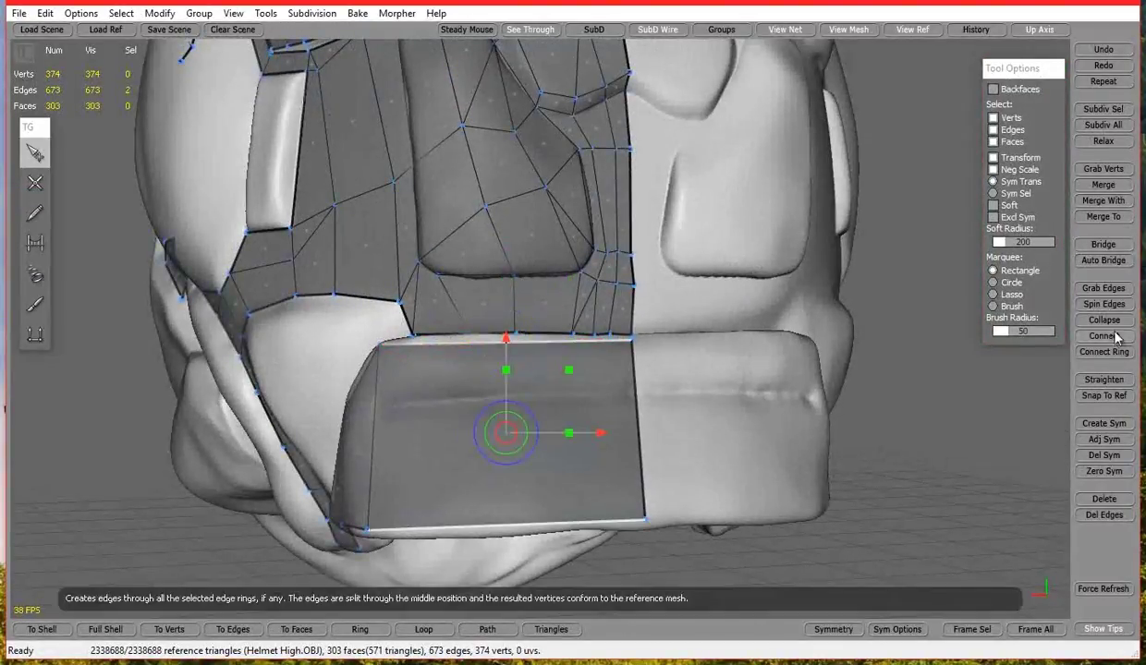
{"action": "left_click", "coordinate": [1115, 338]}
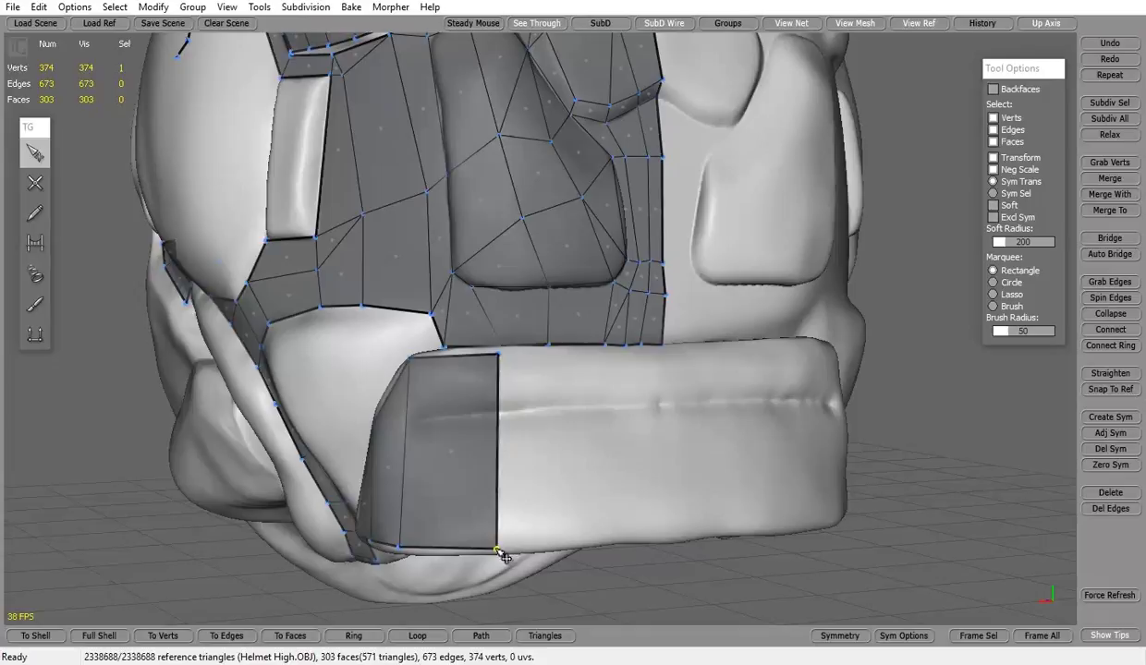
Fill the lower band strip with new quads.
{"action": "middle_click_drag", "start_coordinate": [499, 552], "coordinate": [569, 430]}
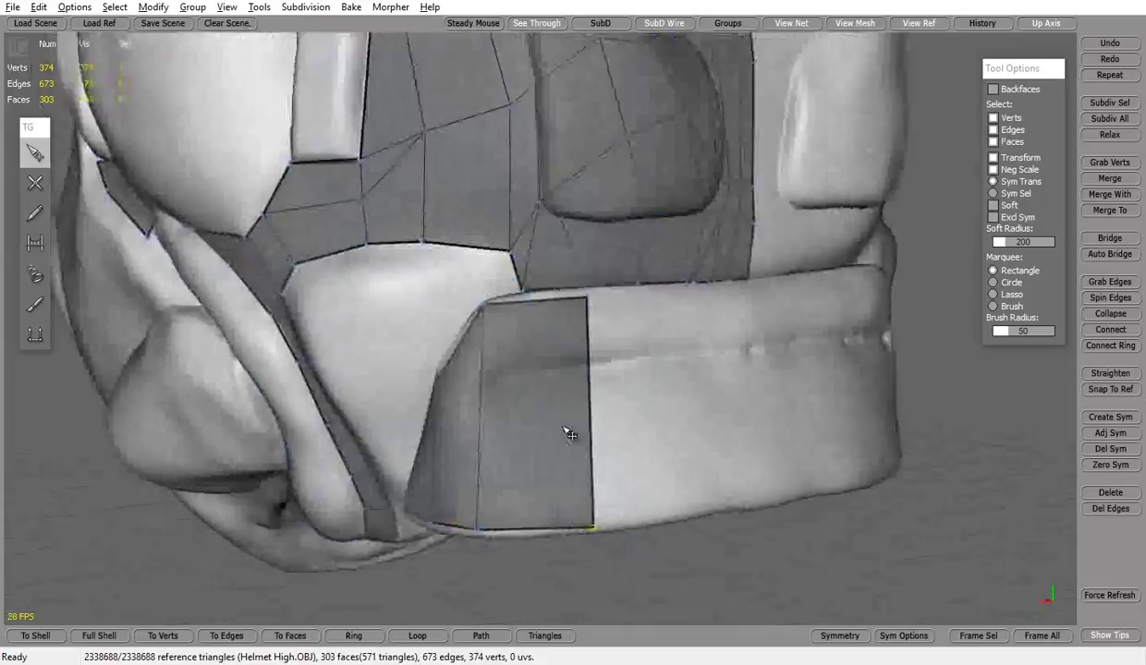
{"action": "left_click", "coordinate": [35, 183]}
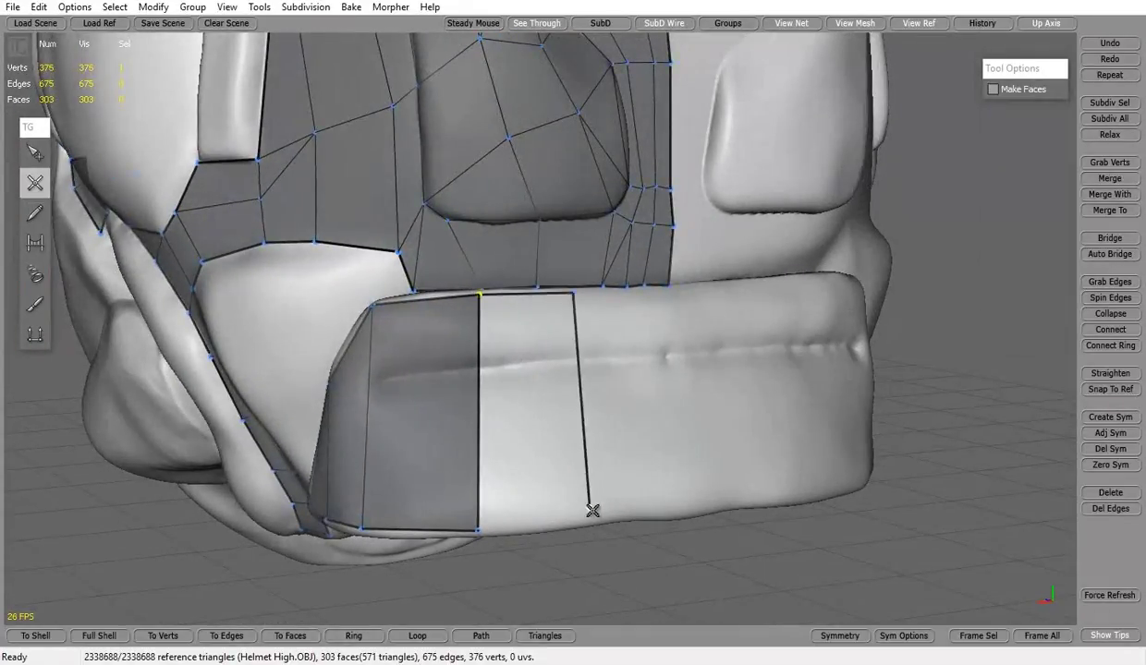
{"action": "left_click", "coordinate": [593, 511]}
{"action": "mouse_move", "coordinate": [721, 455]}
{"action": "middle_mouse_down"}
{"action": "mouse_move", "coordinate": [523, 513]}
{"action": "mouse_move", "coordinate": [403, 352]}
{"action": "mouse_move", "coordinate": [436, 489]}
{"action": "mouse_move", "coordinate": [537, 396]}
{"action": "mouse_move", "coordinate": [491, 249]}
{"action": "middle_mouse_up"}
{"action": "left_click", "coordinate": [554, 516]}
{"action": "key", "text": "q"}
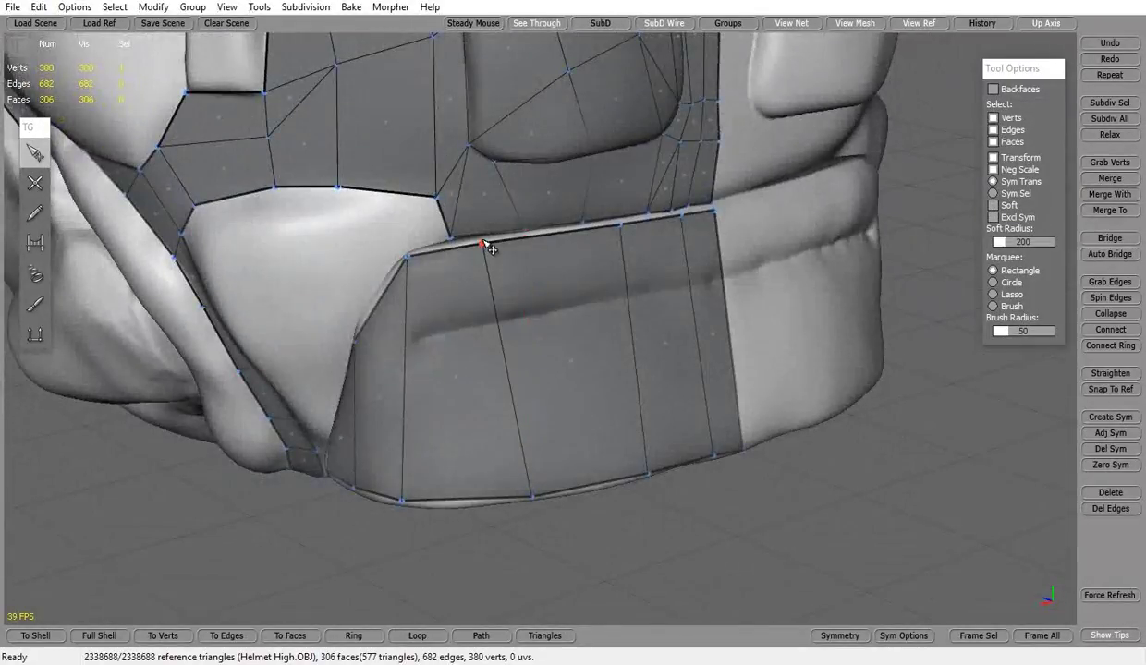
{"action": "mouse_move", "coordinate": [537, 503]}
{"action": "middle_mouse_down"}
{"action": "mouse_move", "coordinate": [489, 460]}
{"action": "mouse_move", "coordinate": [411, 456]}
{"action": "middle_mouse_up"}
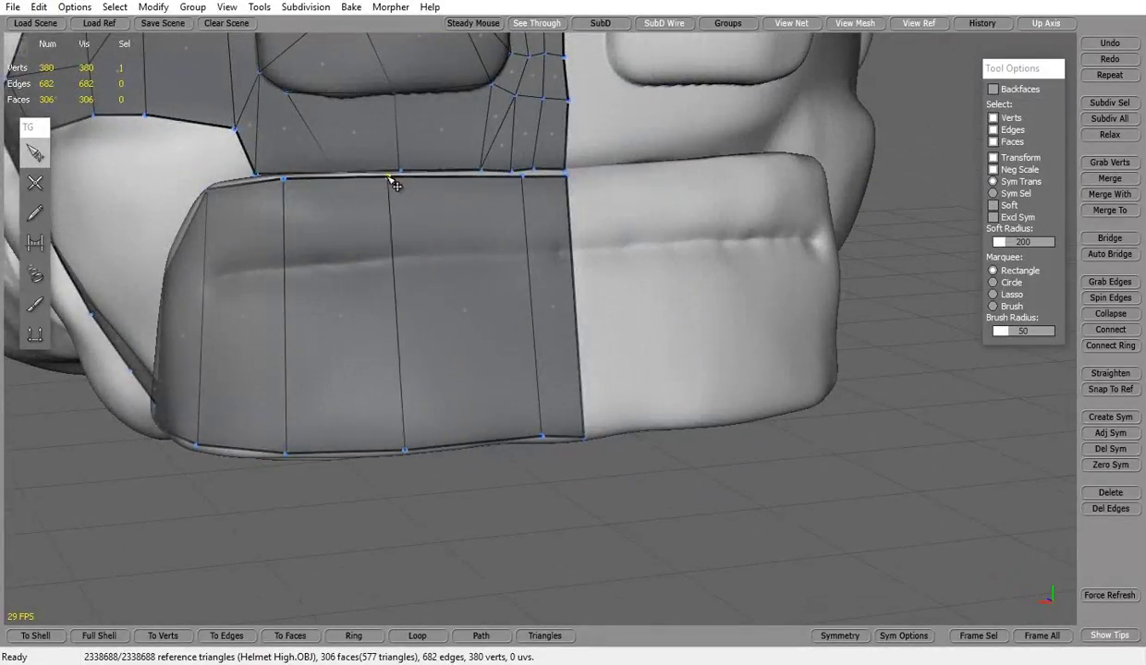
{"action": "mouse_move", "coordinate": [395, 185]}
{"action": "middle_mouse_down"}
{"action": "mouse_move", "coordinate": [588, 274]}
{"action": "mouse_move", "coordinate": [637, 259]}
{"action": "mouse_move", "coordinate": [494, 297]}
{"action": "mouse_move", "coordinate": [447, 287]}
{"action": "mouse_move", "coordinate": [686, 210]}
{"action": "mouse_move", "coordinate": [314, 269]}
{"action": "mouse_move", "coordinate": [282, 300]}
{"action": "middle_mouse_up"}
Save the scene as Helmet Low in the helmet project's Ready for game folder.
{"action": "left_click", "coordinate": [13, 7]}
{"action": "left_click", "coordinate": [51, 128]}
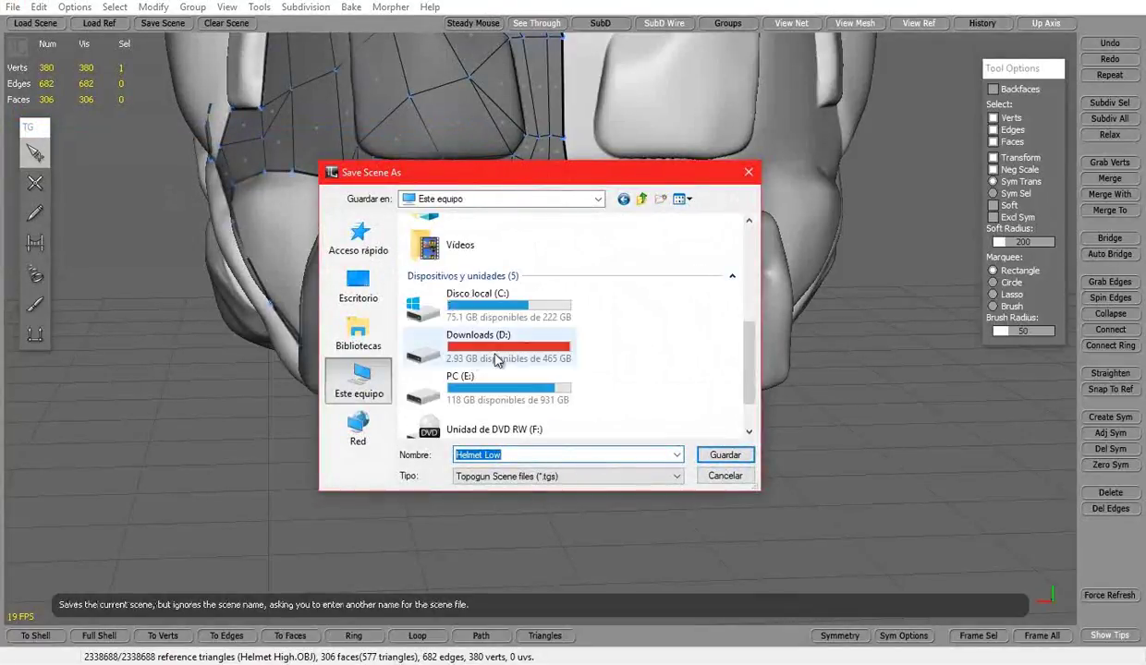
{"action": "double_click", "coordinate": [497, 359]}
{"action": "double_click", "coordinate": [441, 263]}
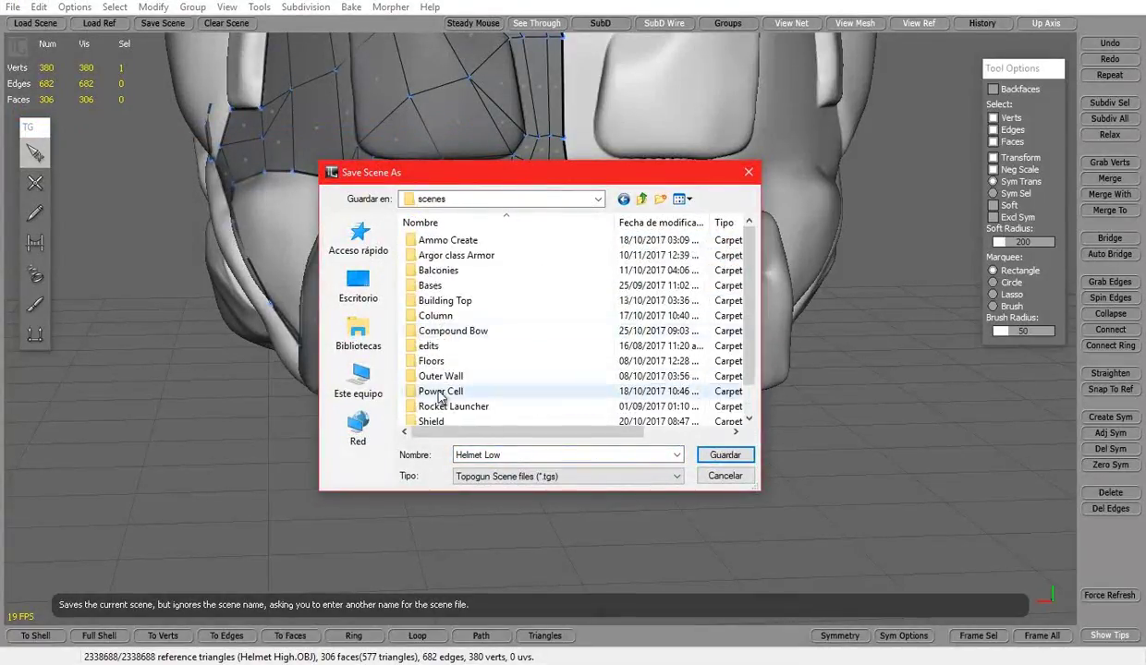
{"action": "double_click", "coordinate": [441, 394]}
{"action": "double_click", "coordinate": [688, 256]}
{"action": "left_click", "coordinate": [504, 476]}
{"action": "left_click", "coordinate": [725, 455]}
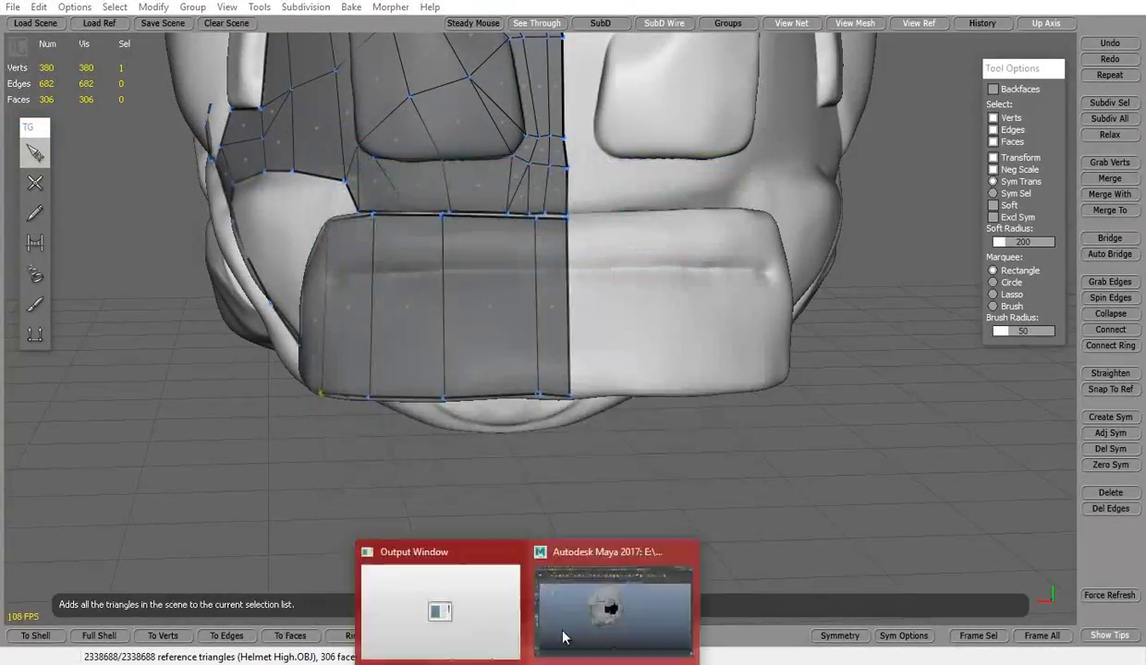
{"action": "left_click", "coordinate": [613, 589]}
Select the lower band patch, extrude its faces outward for thickness and scale them.
{"action": "right_click_drag", "start_coordinate": [782, 222], "coordinate": [785, 264]}
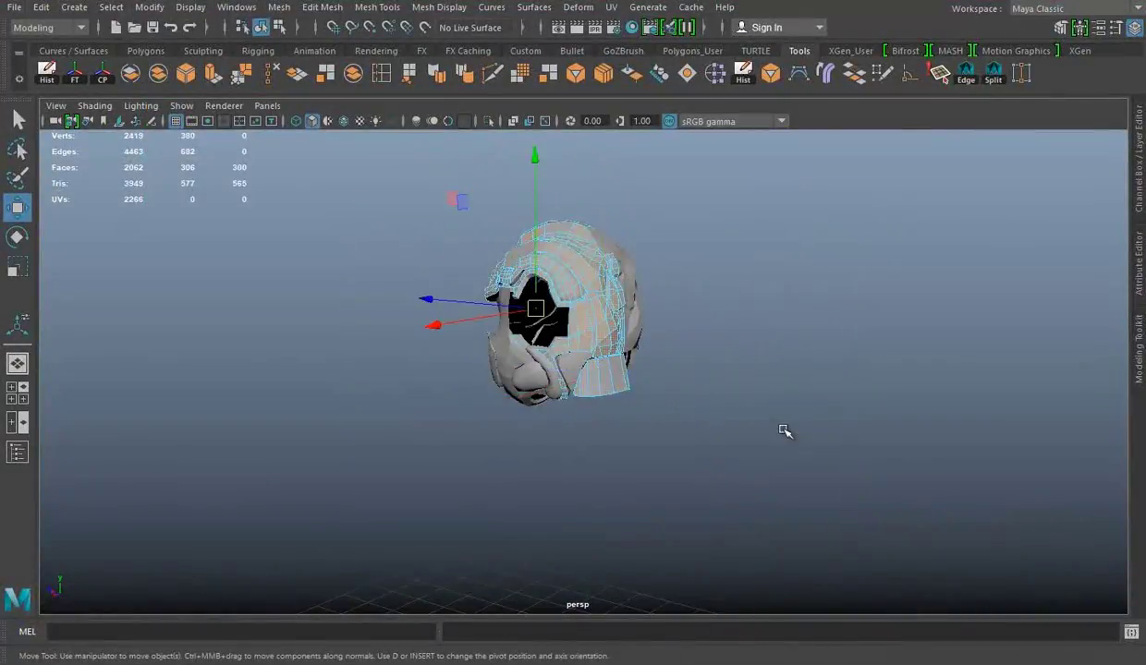
{"action": "key", "text": "space"}
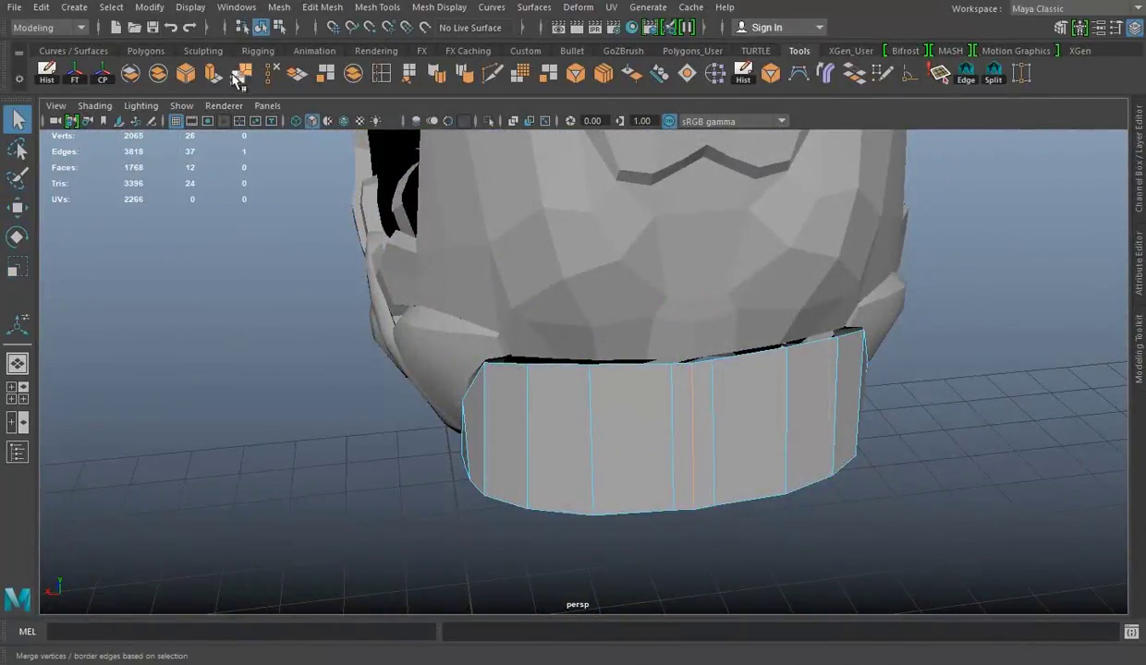
{"action": "left_click", "coordinate": [1014, 336]}
{"action": "left_click", "coordinate": [837, 417]}
{"action": "mouse_move", "coordinate": [836, 416]}
{"action": "left_mouse_down", "text": "alt"}
{"action": "mouse_move", "coordinate": [920, 353]}
{"action": "mouse_move", "coordinate": [567, 365]}
{"action": "mouse_move", "coordinate": [612, 389]}
{"action": "mouse_move", "coordinate": [572, 372]}
{"action": "left_mouse_up", "text": "alt"}
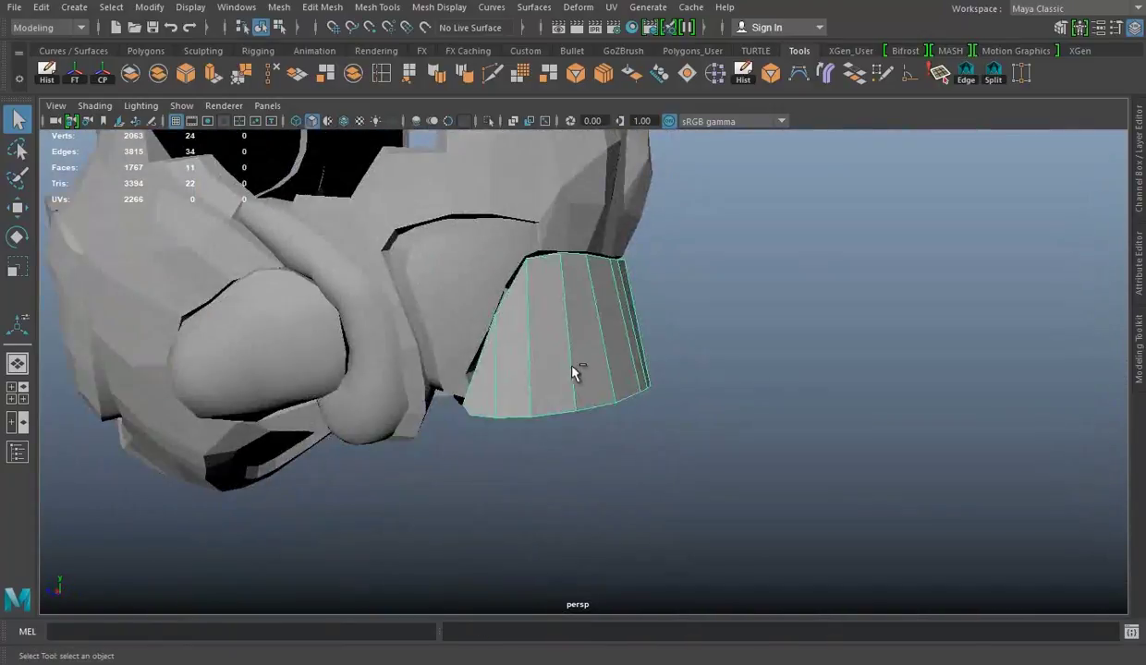
{"action": "key", "text": "ctrl+e"}
{"action": "mouse_move", "coordinate": [506, 300]}
{"action": "left_mouse_down", "text": "alt"}
{"action": "mouse_move", "coordinate": [668, 359]}
{"action": "mouse_move", "coordinate": [432, 354]}
{"action": "mouse_move", "coordinate": [520, 389]}
{"action": "mouse_move", "coordinate": [596, 335]}
{"action": "mouse_move", "coordinate": [460, 359]}
{"action": "mouse_move", "coordinate": [547, 330]}
{"action": "left_mouse_up", "text": "alt"}
{"action": "key", "text": "r"}
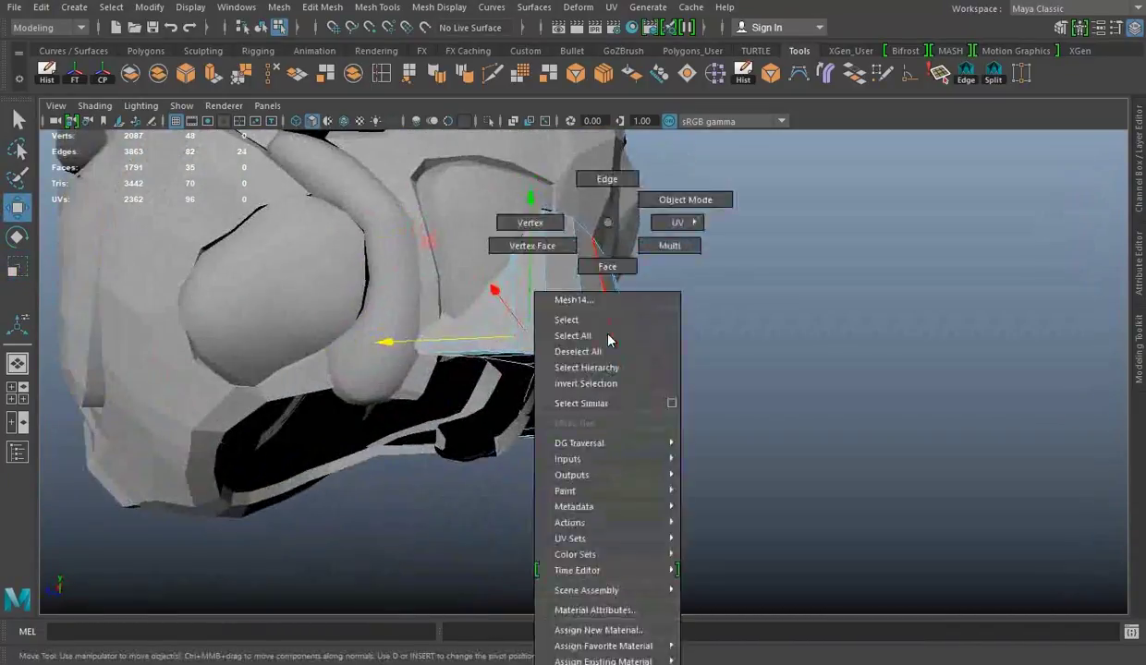
Isolate the band to check the extrusion in wireframe and shaded views, undoing a stray move.
{"action": "right_click_drag", "start_coordinate": [599, 231], "coordinate": [646, 226]}
{"action": "key", "text": "ctrl+1"}
{"action": "mouse_move", "coordinate": [703, 256]}
{"action": "left_mouse_down", "text": "alt"}
{"action": "mouse_move", "coordinate": [404, 356]}
{"action": "mouse_move", "coordinate": [719, 420]}
{"action": "mouse_move", "coordinate": [632, 151]}
{"action": "left_mouse_up", "text": "alt"}
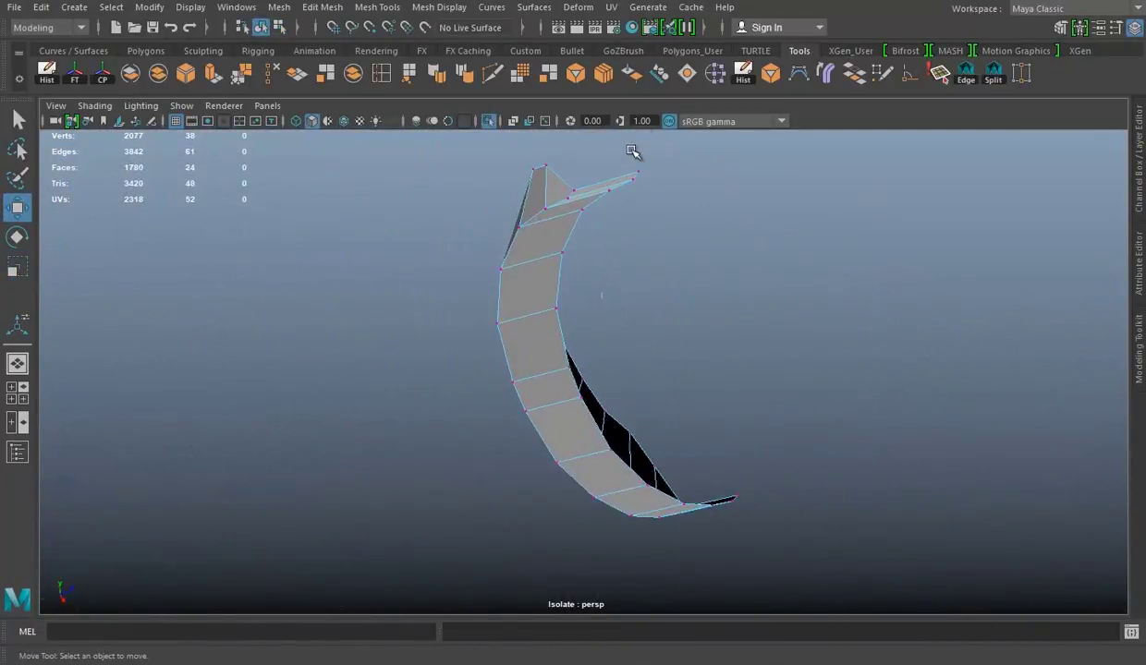
{"action": "key", "text": "ctrl+z"}
{"action": "key", "text": "ctrl+1"}
{"action": "mouse_move", "coordinate": [749, 524]}
{"action": "left_mouse_down", "text": "alt"}
{"action": "mouse_move", "coordinate": [668, 325]}
{"action": "mouse_move", "coordinate": [832, 389]}
{"action": "mouse_move", "coordinate": [677, 237]}
{"action": "left_mouse_up", "text": "alt"}
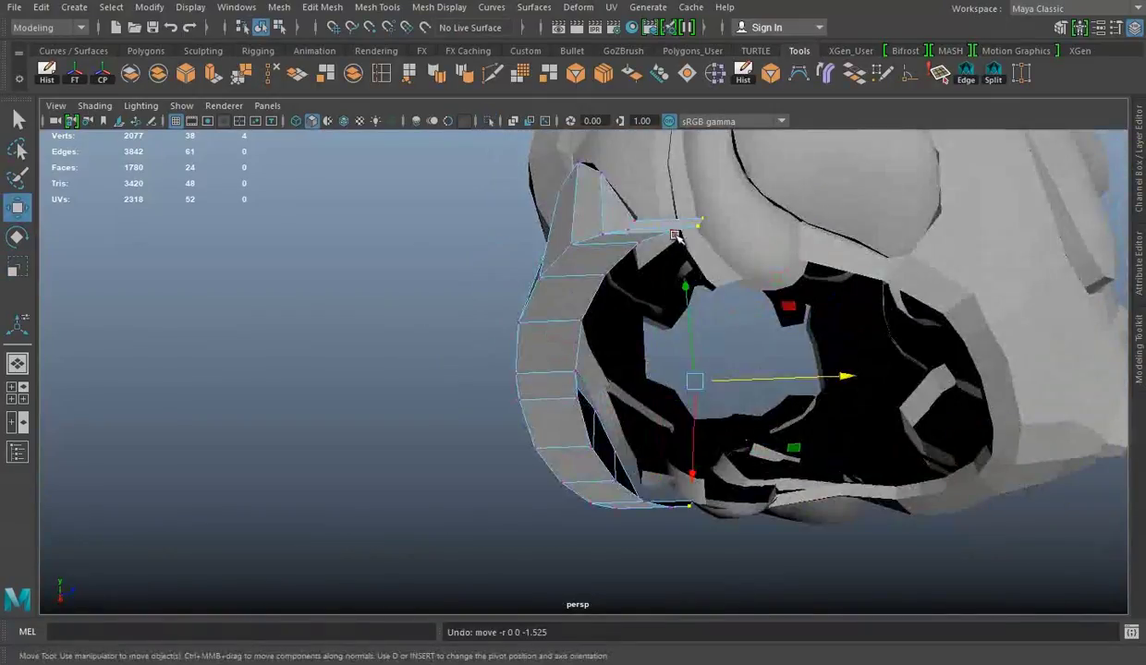
{"action": "mouse_move", "coordinate": [802, 357]}
{"action": "left_mouse_down", "text": "alt"}
{"action": "mouse_move", "coordinate": [749, 302]}
{"action": "mouse_move", "coordinate": [702, 369]}
{"action": "mouse_move", "coordinate": [709, 302]}
{"action": "mouse_move", "coordinate": [540, 365]}
{"action": "mouse_move", "coordinate": [663, 304]}
{"action": "mouse_move", "coordinate": [614, 314]}
{"action": "mouse_move", "coordinate": [453, 487]}
{"action": "mouse_move", "coordinate": [567, 313]}
{"action": "left_mouse_up", "text": "alt"}
{"action": "key", "text": "ctrl+1"}
{"action": "key", "text": "4"}
{"action": "key", "text": "5"}
{"action": "key", "text": "ctrl+1"}
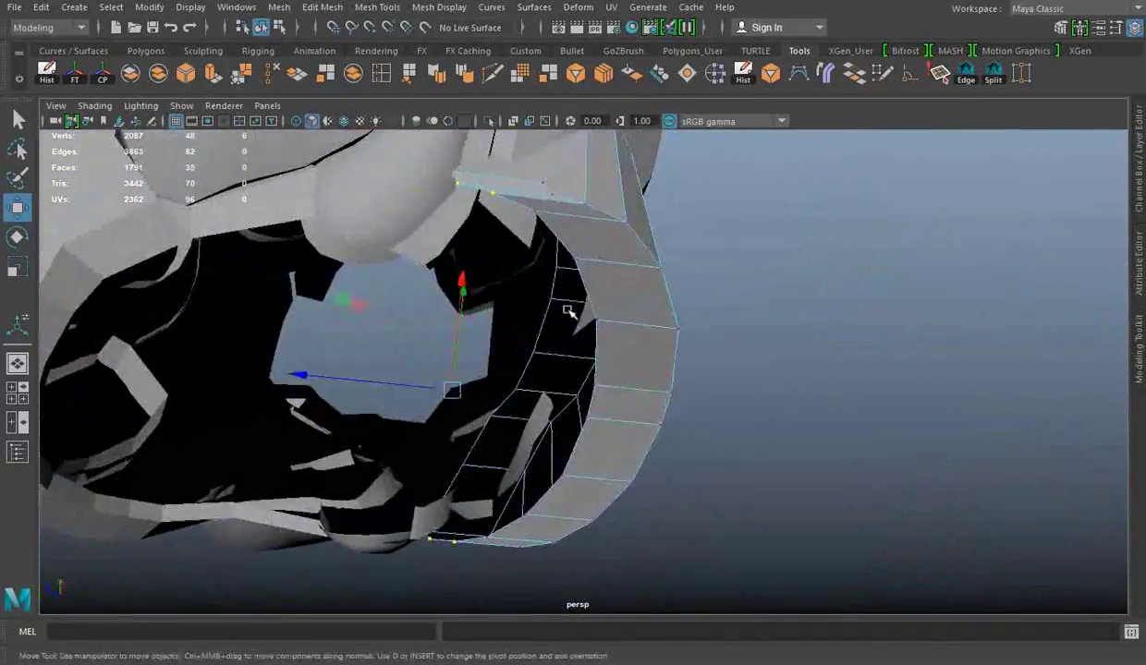
{"action": "left_click_drag", "start_coordinate": [414, 379], "coordinate": [520, 162], "text": "alt"}
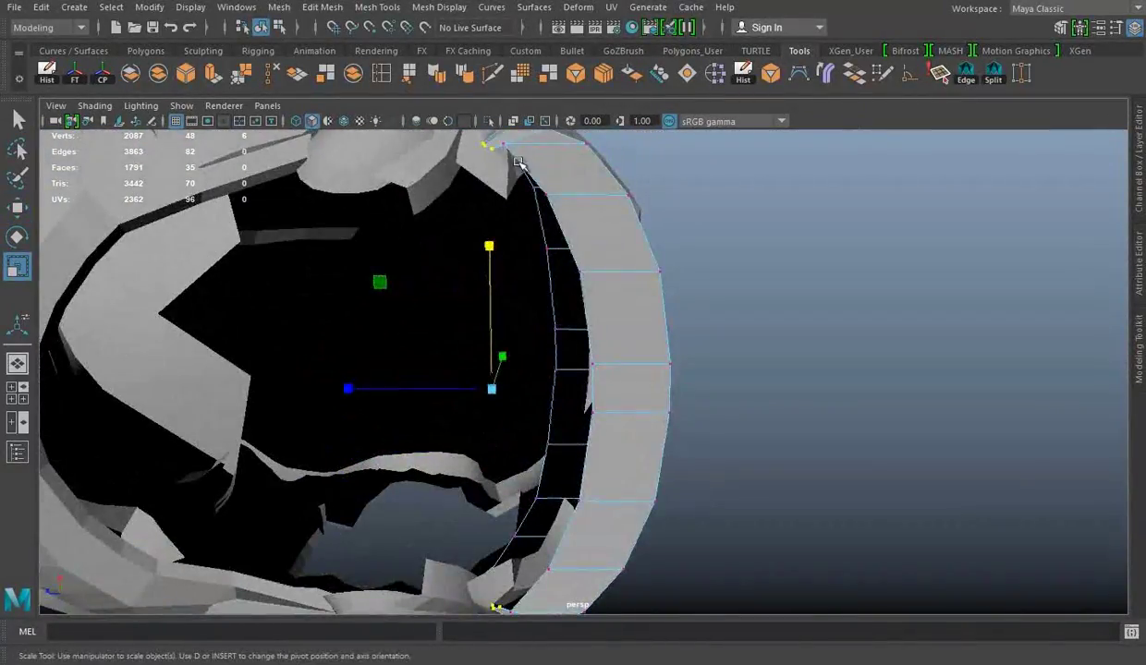
{"action": "mouse_move", "coordinate": [503, 255]}
{"action": "left_mouse_down", "text": "alt"}
{"action": "mouse_move", "coordinate": [793, 187]}
{"action": "mouse_move", "coordinate": [581, 336]}
{"action": "mouse_move", "coordinate": [677, 389]}
{"action": "mouse_move", "coordinate": [751, 164]}
{"action": "mouse_move", "coordinate": [175, 229]}
{"action": "mouse_move", "coordinate": [660, 180]}
{"action": "mouse_move", "coordinate": [762, 230]}
{"action": "mouse_move", "coordinate": [605, 296]}
{"action": "mouse_move", "coordinate": [614, 371]}
{"action": "left_mouse_up", "text": "alt"}
Select the band's rim edge loop, then compare the helmet with the Front Body and Concept 02 references.
{"action": "double_click", "coordinate": [750, 164]}
{"action": "key", "text": "w"}
{"action": "left_click", "coordinate": [386, 414]}
{"action": "mouse_move", "coordinate": [386, 414]}
{"action": "left_mouse_down", "text": "alt"}
{"action": "mouse_move", "coordinate": [690, 284]}
{"action": "mouse_move", "coordinate": [628, 315]}
{"action": "left_mouse_up", "text": "alt"}
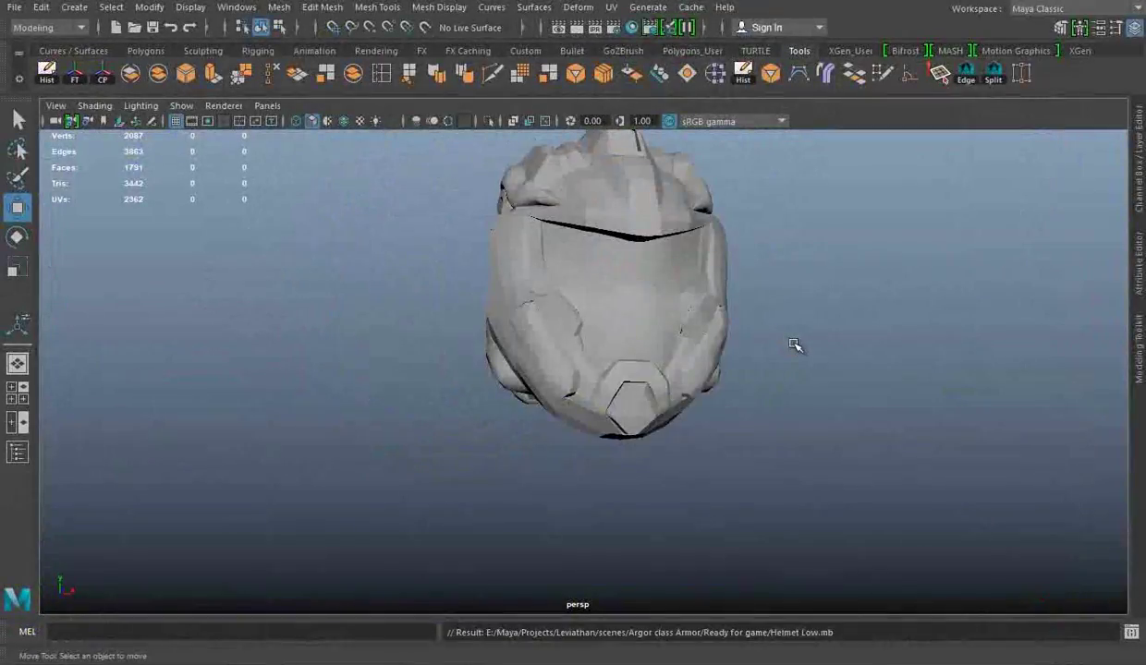
{"action": "left_click_drag", "start_coordinate": [788, 243], "coordinate": [534, 352], "text": "alt"}
{"action": "right_click_drag", "start_coordinate": [534, 352], "coordinate": [745, 354], "text": "alt"}
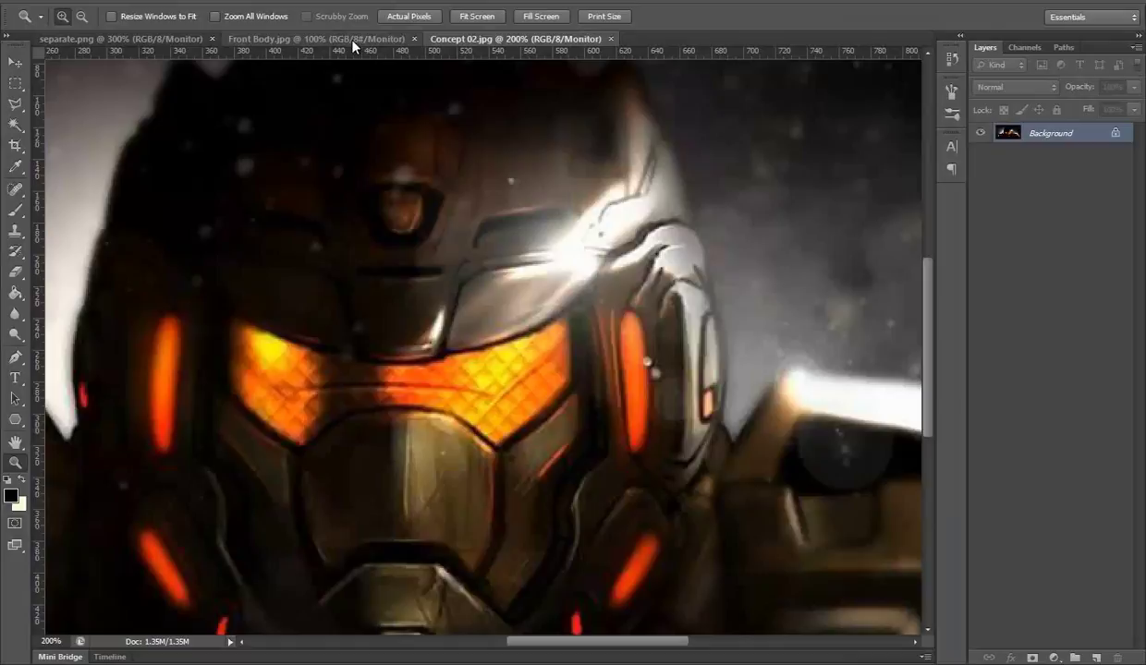
{"action": "left_click", "coordinate": [340, 38]}
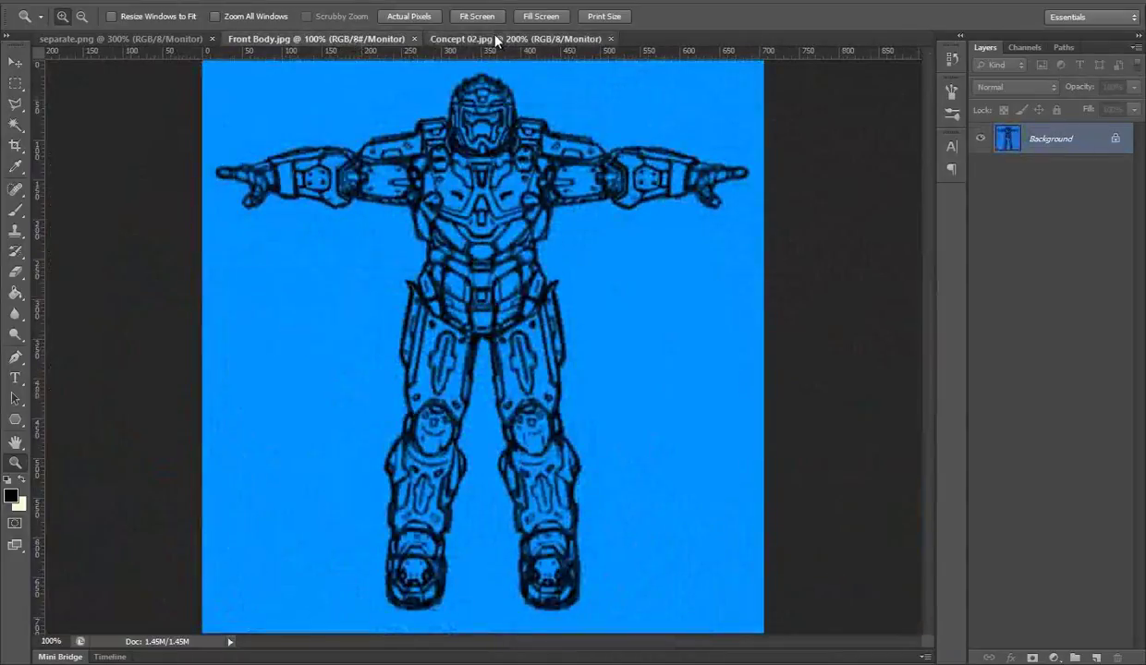
{"action": "left_click", "coordinate": [479, 33]}
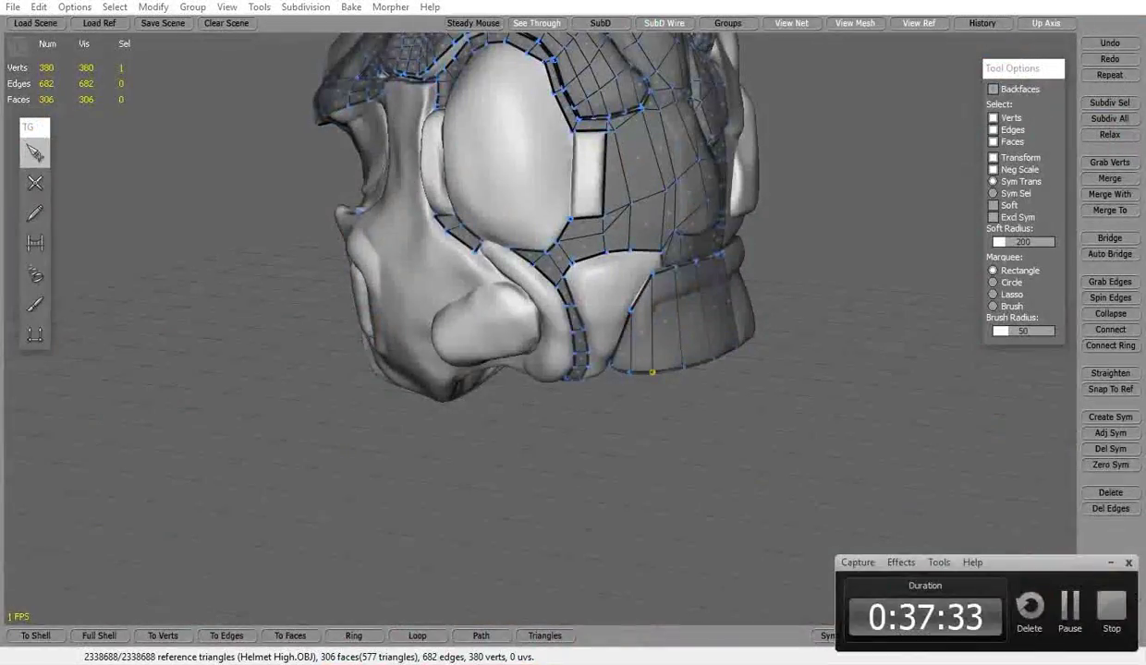
Build new quads across the front face panel near the eye opening, up to its top-right corner.
{"action": "middle_click_drag", "start_coordinate": [624, 350], "coordinate": [396, 289]}
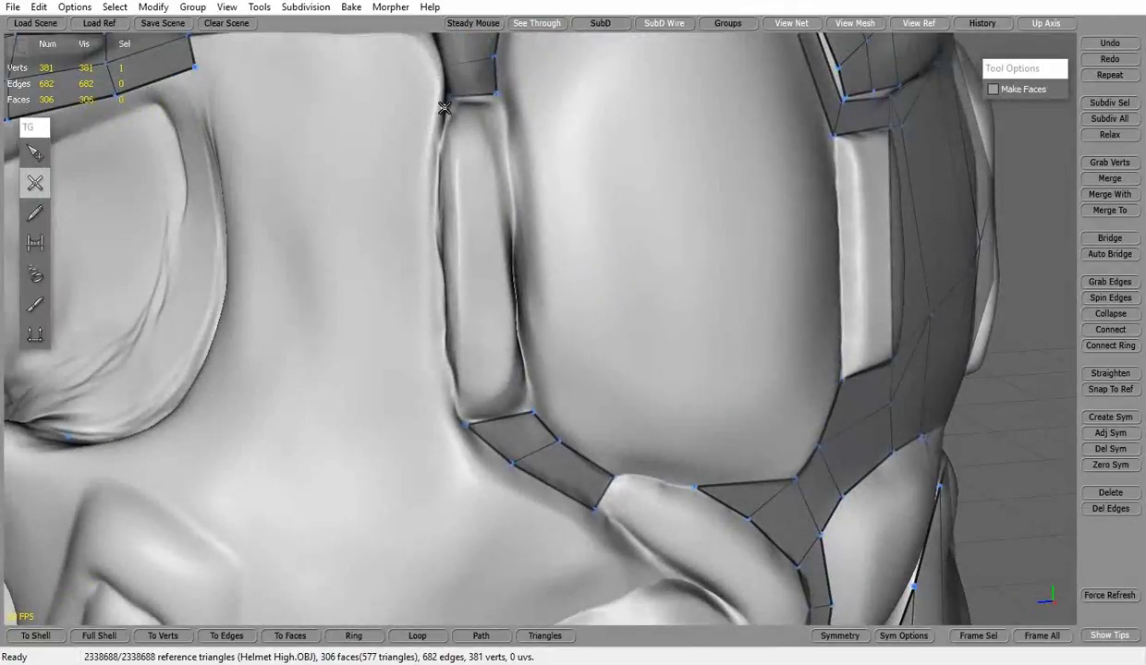
{"action": "middle_click_drag", "start_coordinate": [439, 108], "coordinate": [501, 164]}
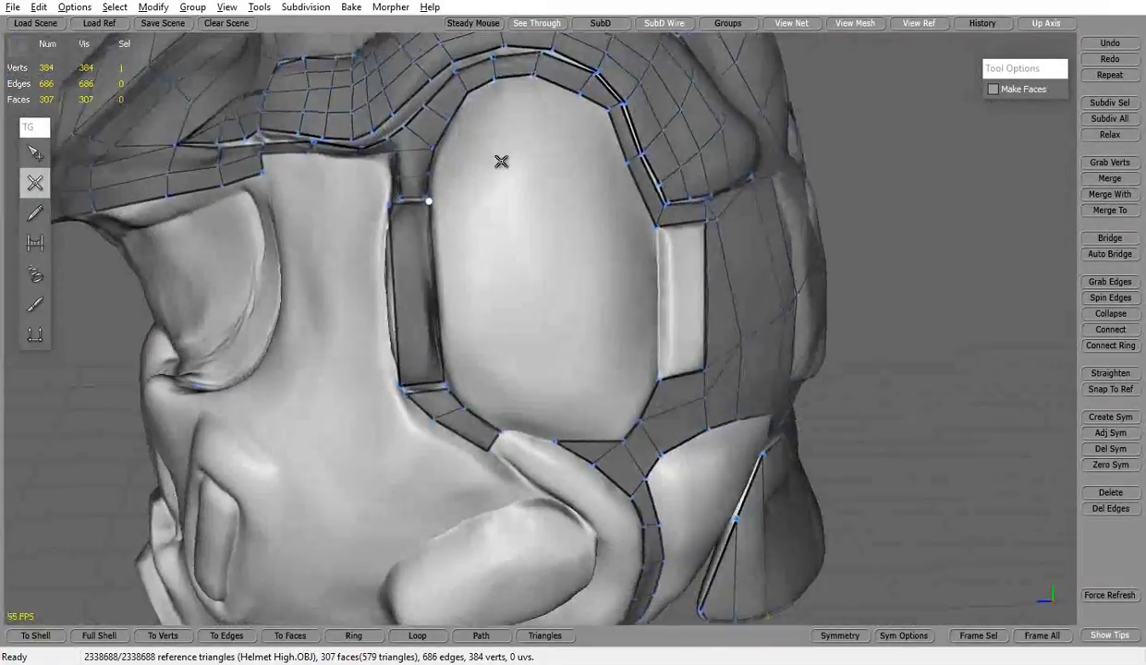
{"action": "left_click", "coordinate": [417, 159]}
{"action": "middle_click_drag", "start_coordinate": [417, 159], "coordinate": [555, 277]}
{"action": "left_click", "coordinate": [525, 368]}
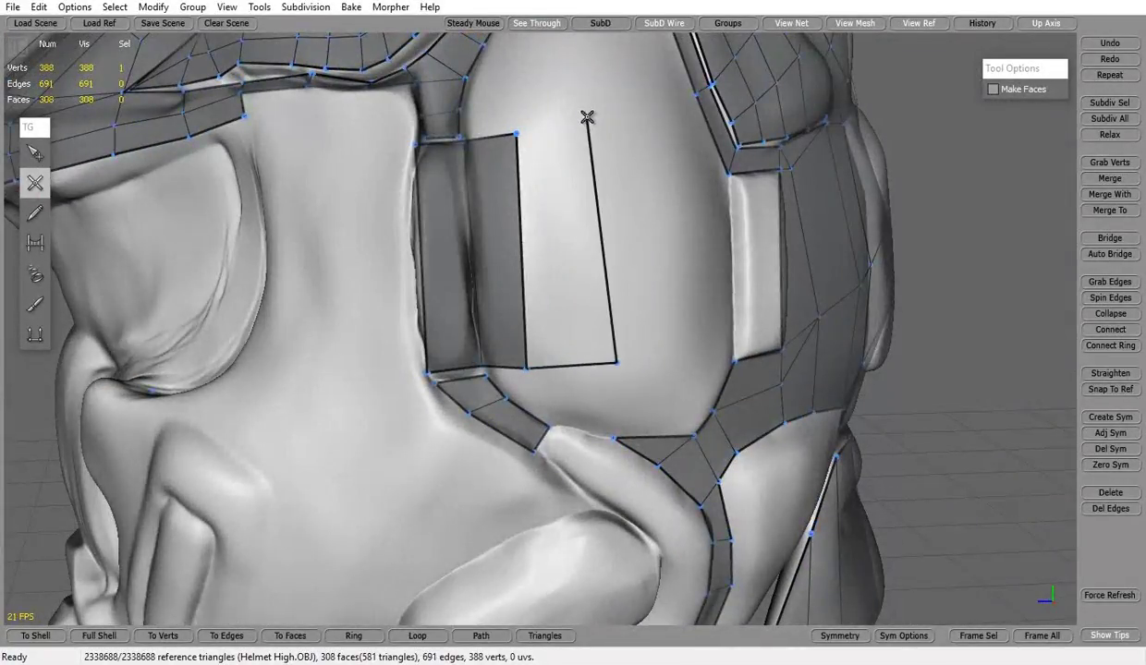
{"action": "left_click", "coordinate": [670, 116]}
{"action": "middle_click_drag", "start_coordinate": [671, 115], "coordinate": [535, 268]}
{"action": "middle_click_drag", "start_coordinate": [571, 367], "coordinate": [534, 342]}
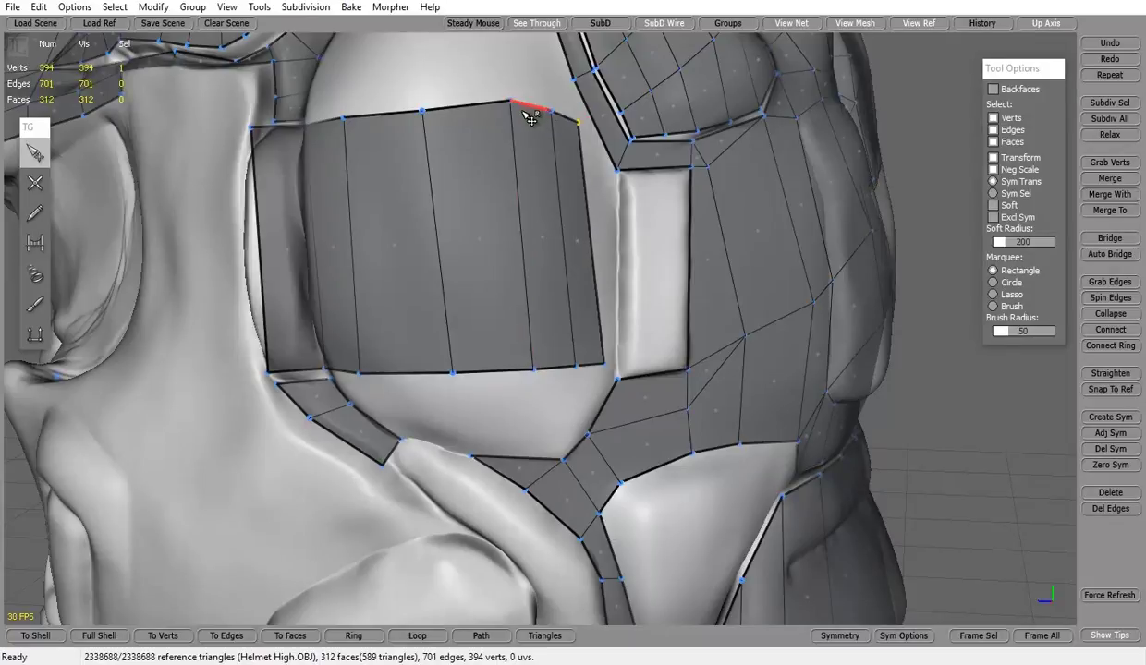
{"action": "middle_click_drag", "start_coordinate": [531, 117], "coordinate": [576, 174]}
{"action": "key", "text": "2"}
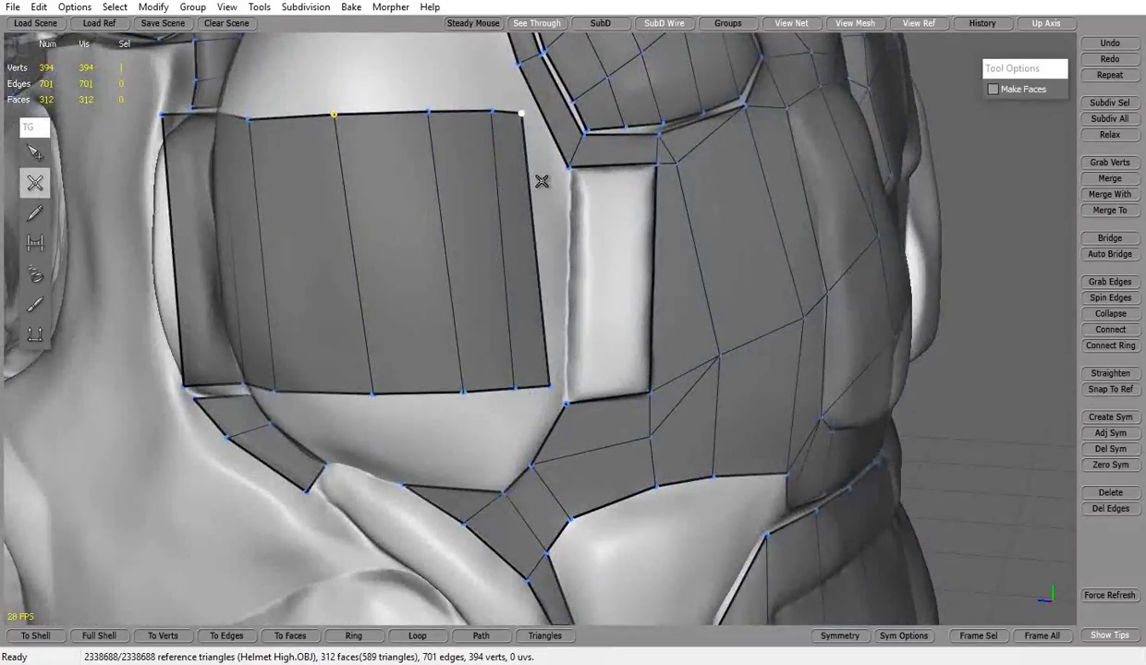
{"action": "left_click", "coordinate": [561, 387]}
{"action": "scroll", "coordinate": [630, 325], "scroll_direction": "up", "scroll_amount": 2}
{"action": "left_click", "coordinate": [639, 96]}
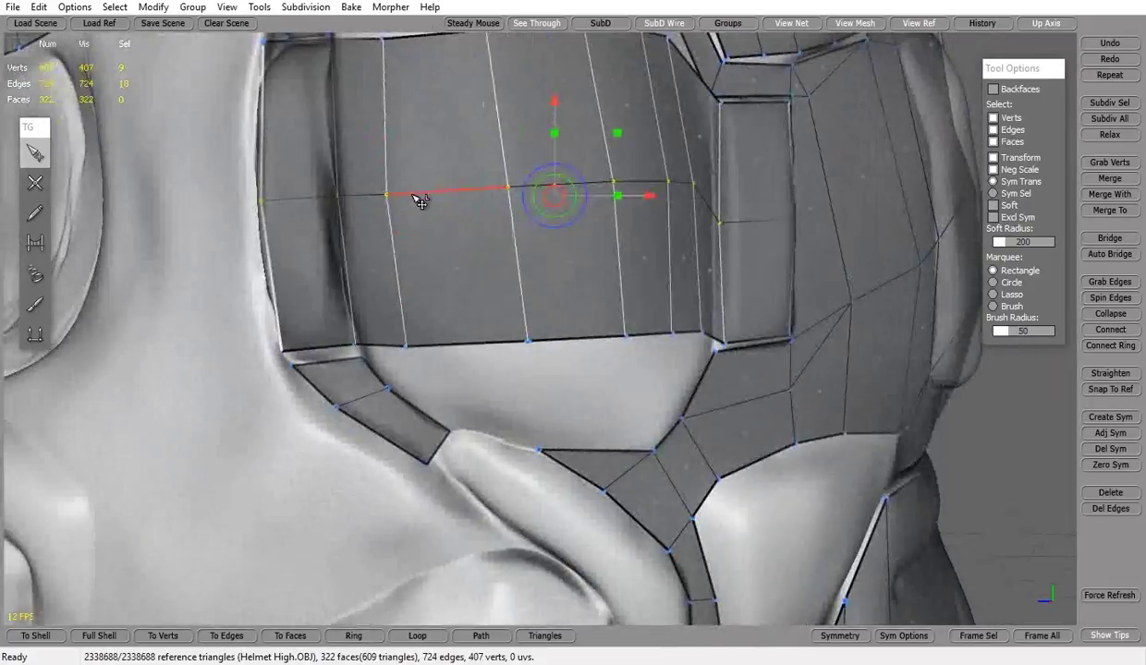
Extend the retopo mesh upward with a strip of faces filling the dome above the panel.
{"action": "left_click_drag", "start_coordinate": [418, 201], "coordinate": [431, 216], "text": "alt"}
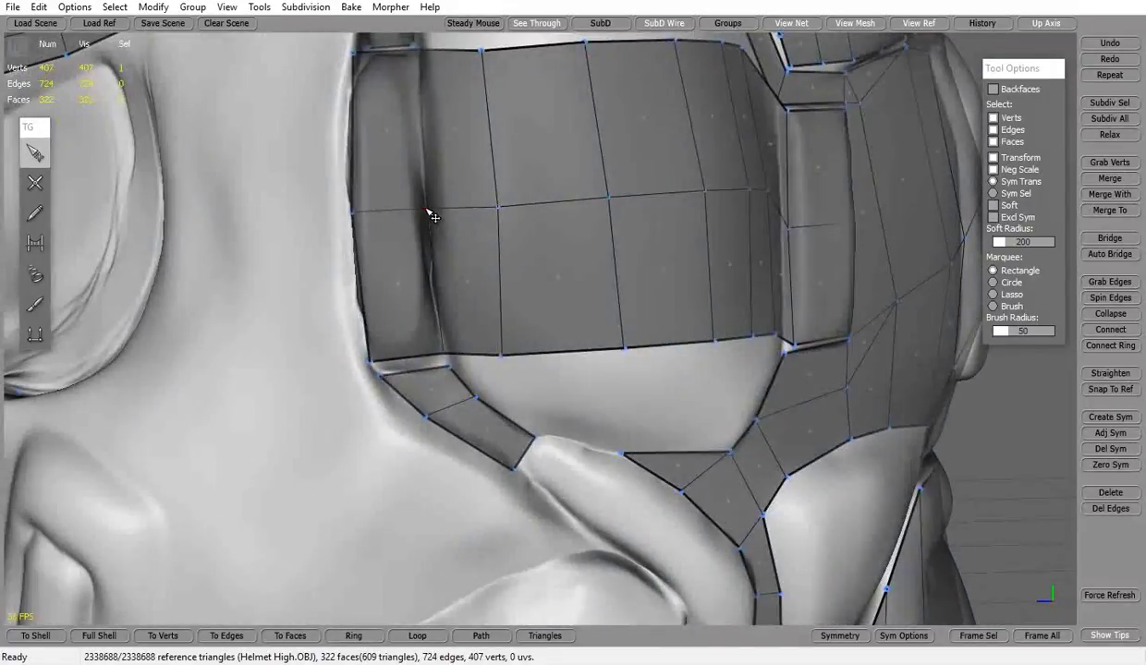
{"action": "mouse_move", "coordinate": [459, 363]}
{"action": "left_mouse_down", "text": "alt"}
{"action": "mouse_move", "coordinate": [525, 312]}
{"action": "mouse_move", "coordinate": [482, 260]}
{"action": "mouse_move", "coordinate": [506, 233]}
{"action": "left_mouse_up", "text": "alt"}
{"action": "key", "text": "w"}
{"action": "left_click", "coordinate": [505, 232]}
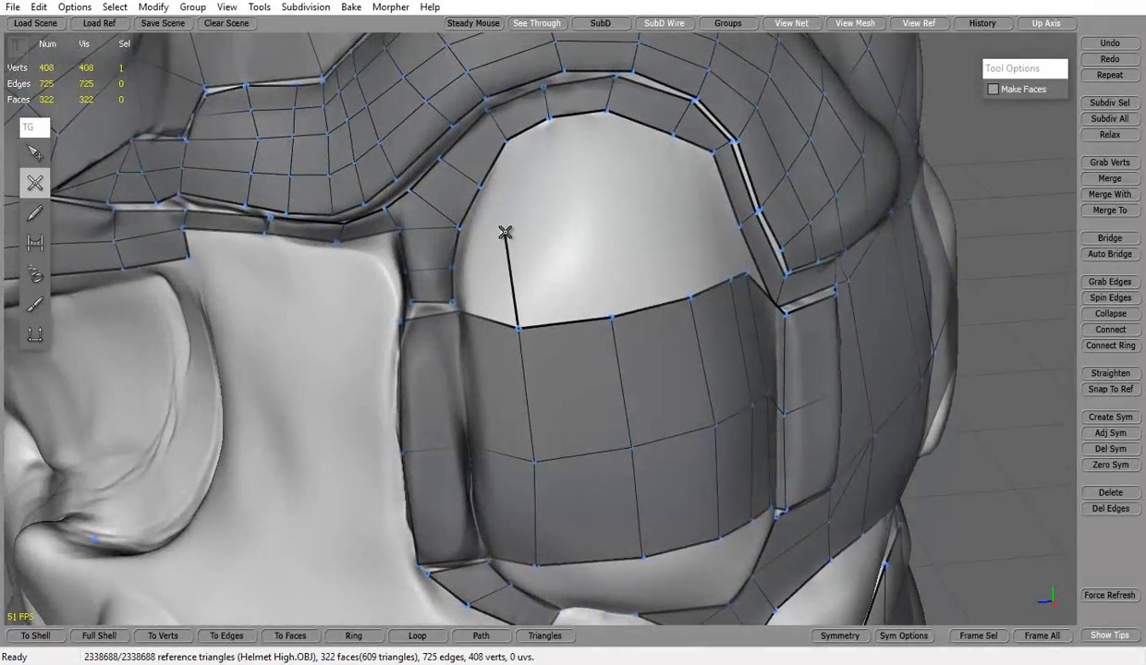
{"action": "left_click", "coordinate": [595, 210]}
{"action": "left_click_drag", "start_coordinate": [595, 210], "coordinate": [621, 328], "text": "alt"}
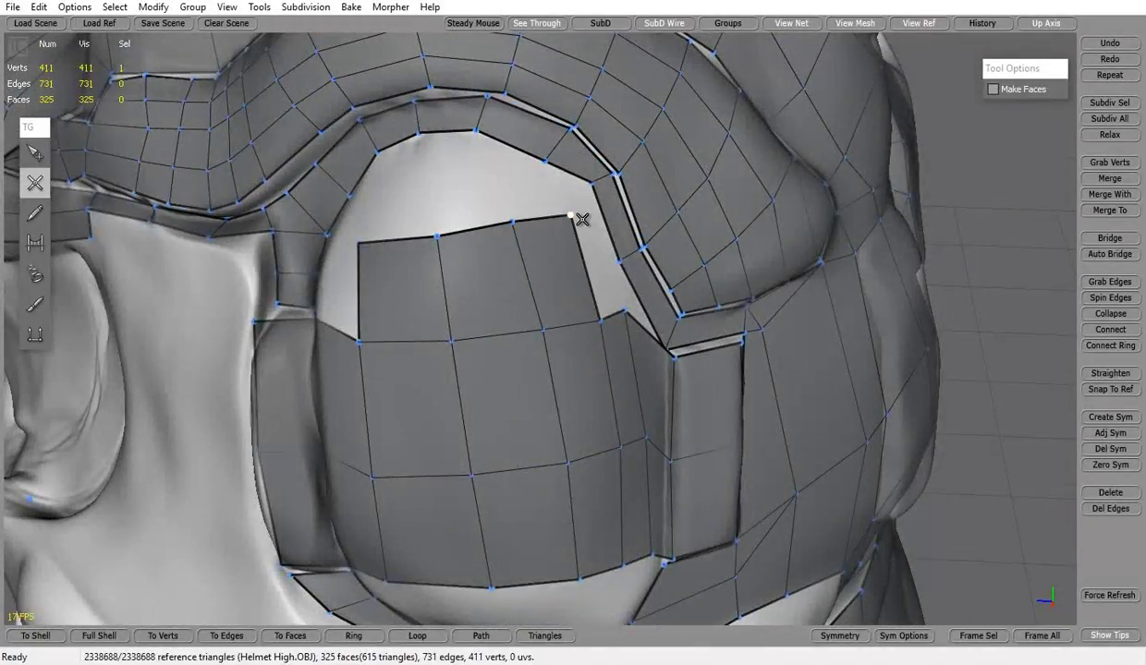
{"action": "left_click", "coordinate": [361, 242]}
{"action": "mouse_move", "coordinate": [361, 243]}
{"action": "left_mouse_down", "text": "alt"}
{"action": "mouse_move", "coordinate": [583, 127]}
{"action": "mouse_move", "coordinate": [596, 243]}
{"action": "mouse_move", "coordinate": [403, 284]}
{"action": "left_mouse_up", "text": "alt"}
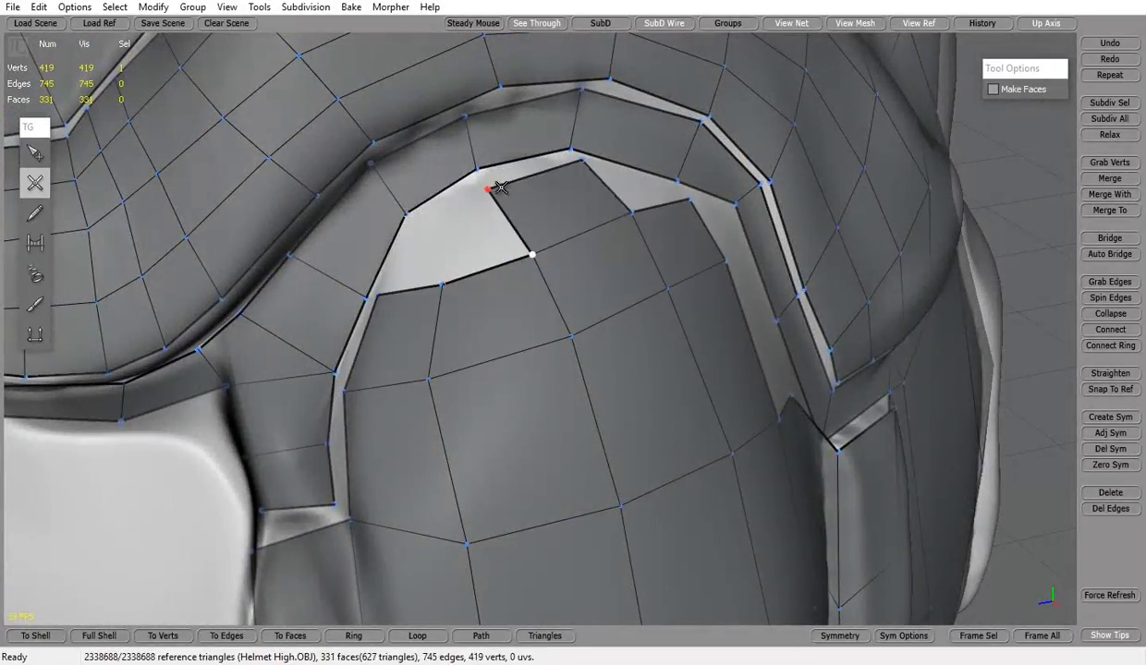
{"action": "left_click", "coordinate": [620, 195]}
{"action": "left_click_drag", "start_coordinate": [620, 195], "coordinate": [396, 264], "text": "alt"}
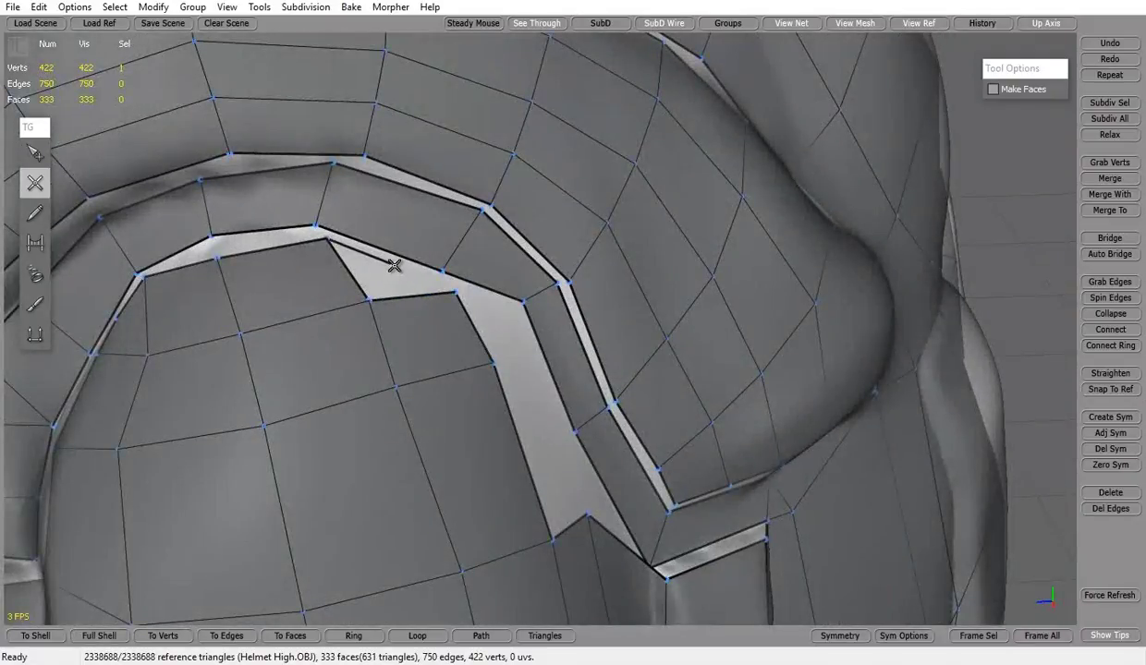
{"action": "key", "text": "q"}
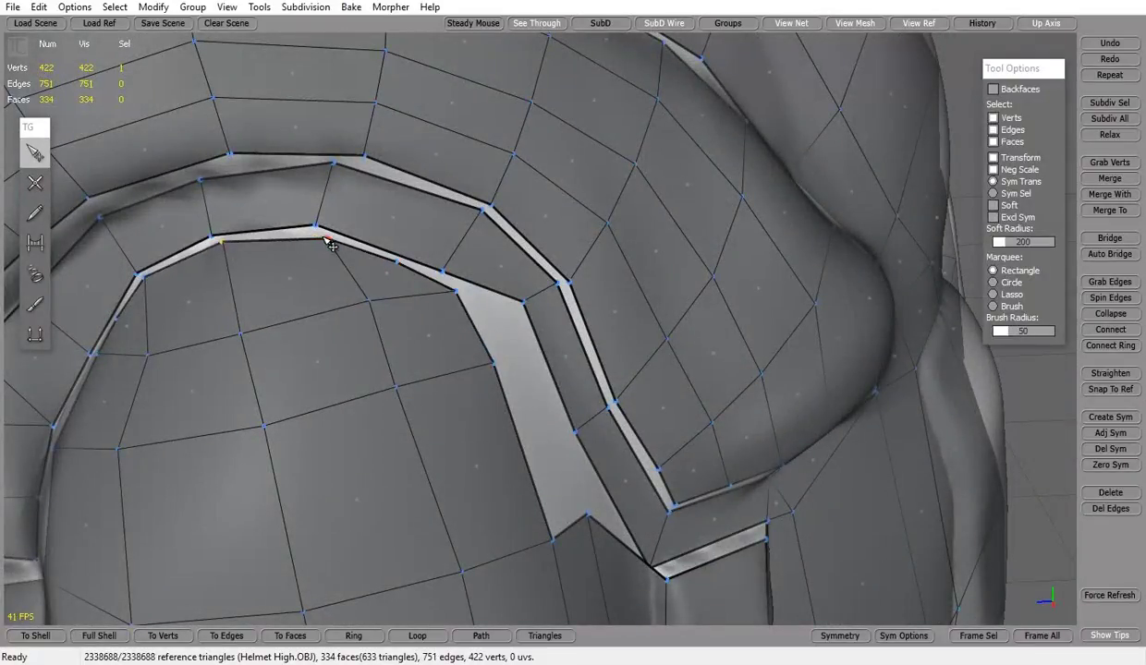
Connect the selected edge ring on the narrow side strip to cut new edges.
{"action": "mouse_move", "coordinate": [322, 193]}
{"action": "left_mouse_down", "text": "alt"}
{"action": "mouse_move", "coordinate": [309, 324]}
{"action": "mouse_move", "coordinate": [428, 262]}
{"action": "left_mouse_up", "text": "alt"}
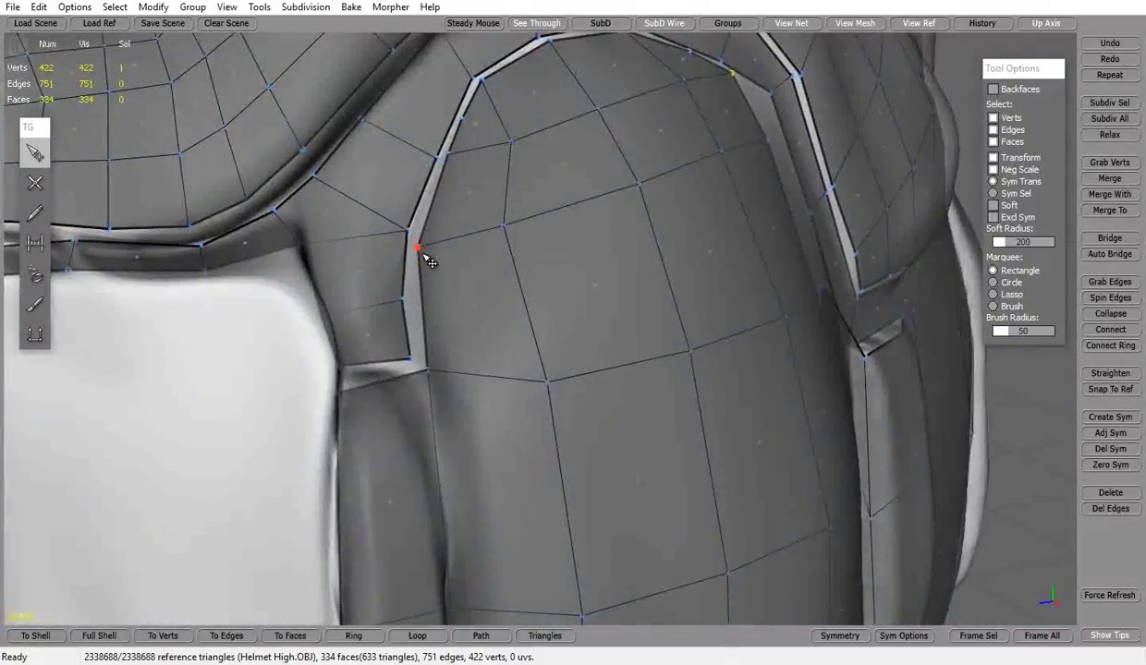
{"action": "mouse_move", "coordinate": [450, 160]}
{"action": "left_mouse_down", "text": "alt"}
{"action": "mouse_move", "coordinate": [396, 332]}
{"action": "mouse_move", "coordinate": [424, 340]}
{"action": "mouse_move", "coordinate": [390, 303]}
{"action": "left_mouse_up", "text": "alt"}
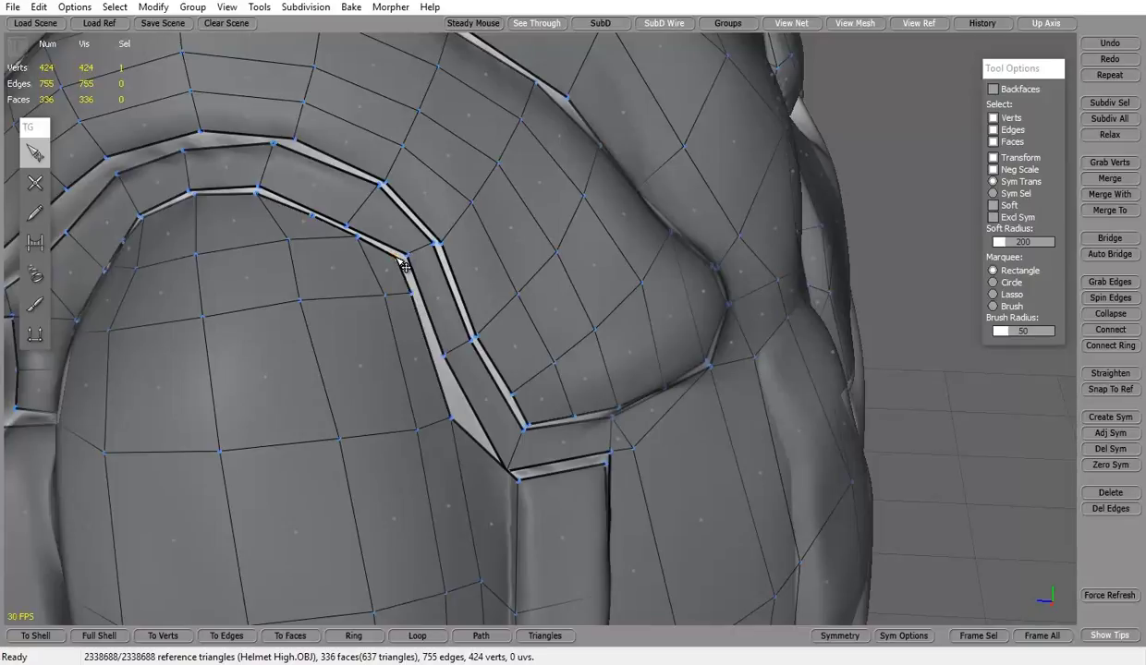
{"action": "left_click_drag", "start_coordinate": [403, 265], "coordinate": [464, 392], "text": "alt"}
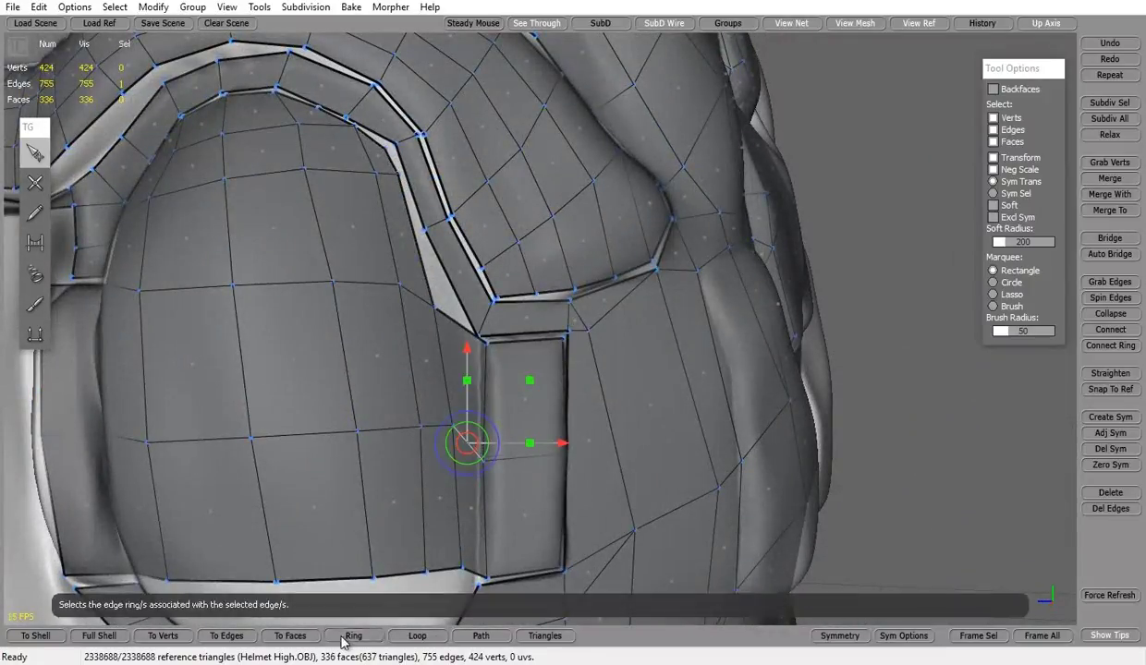
{"action": "left_click", "coordinate": [1110, 329]}
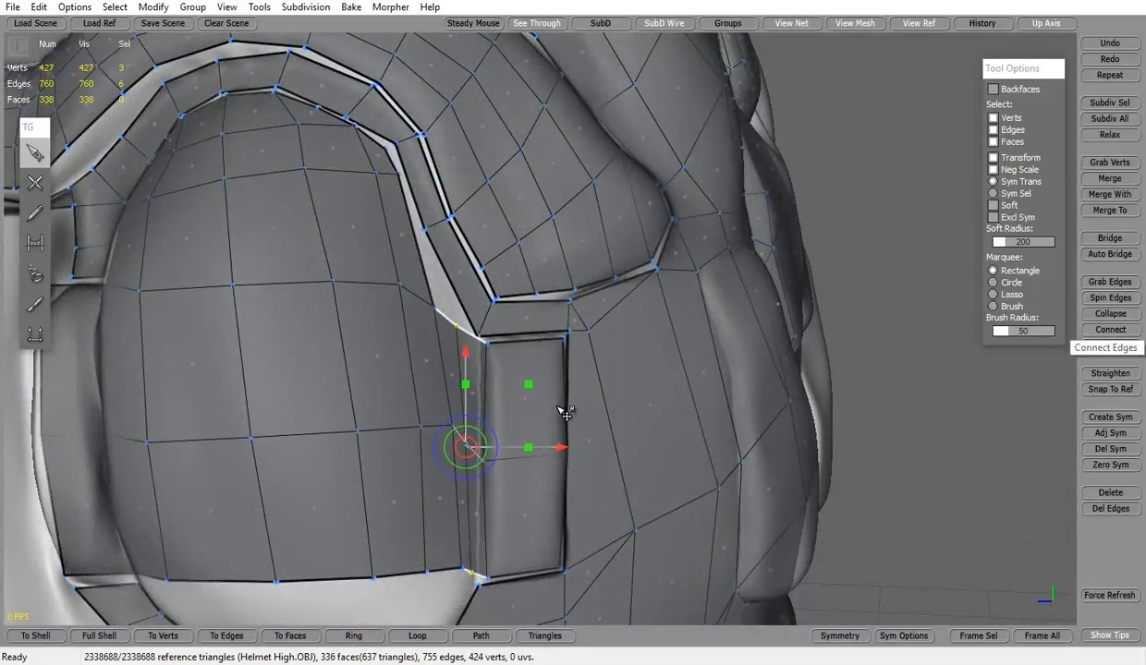
{"action": "scroll", "coordinate": [345, 298], "scroll_direction": "up", "scroll_amount": 3}
Close the corner gap and bridge the gap below the panel with new faces.
{"action": "left_click_drag", "start_coordinate": [305, 360], "coordinate": [410, 368], "text": "alt"}
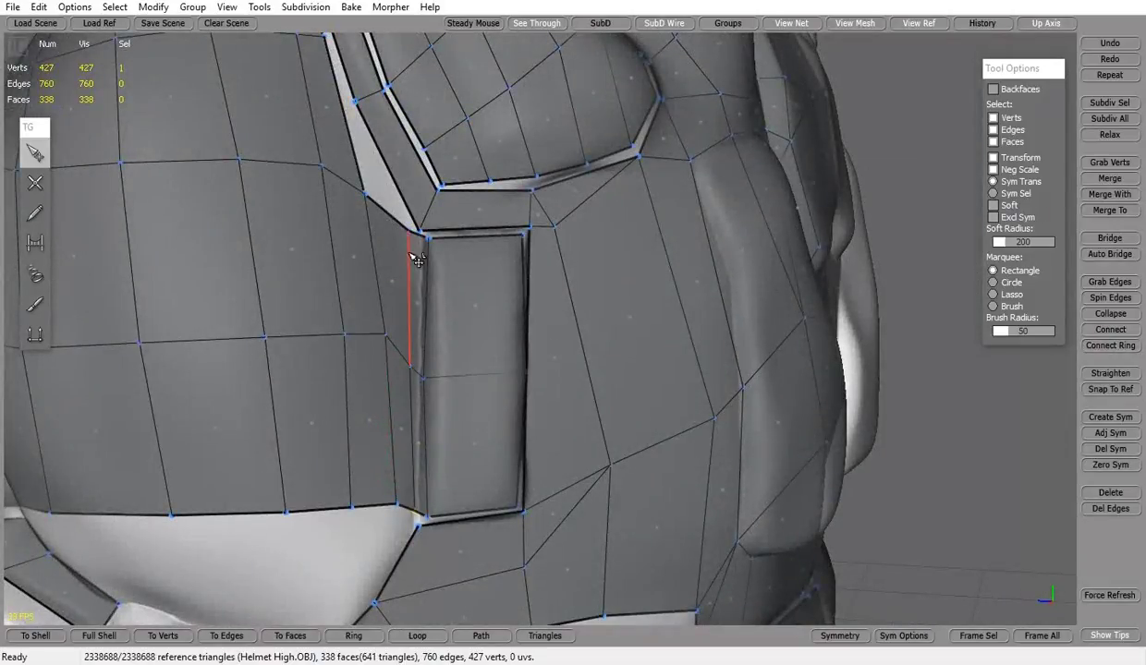
{"action": "left_click_drag", "start_coordinate": [367, 189], "coordinate": [251, 379], "text": "alt"}
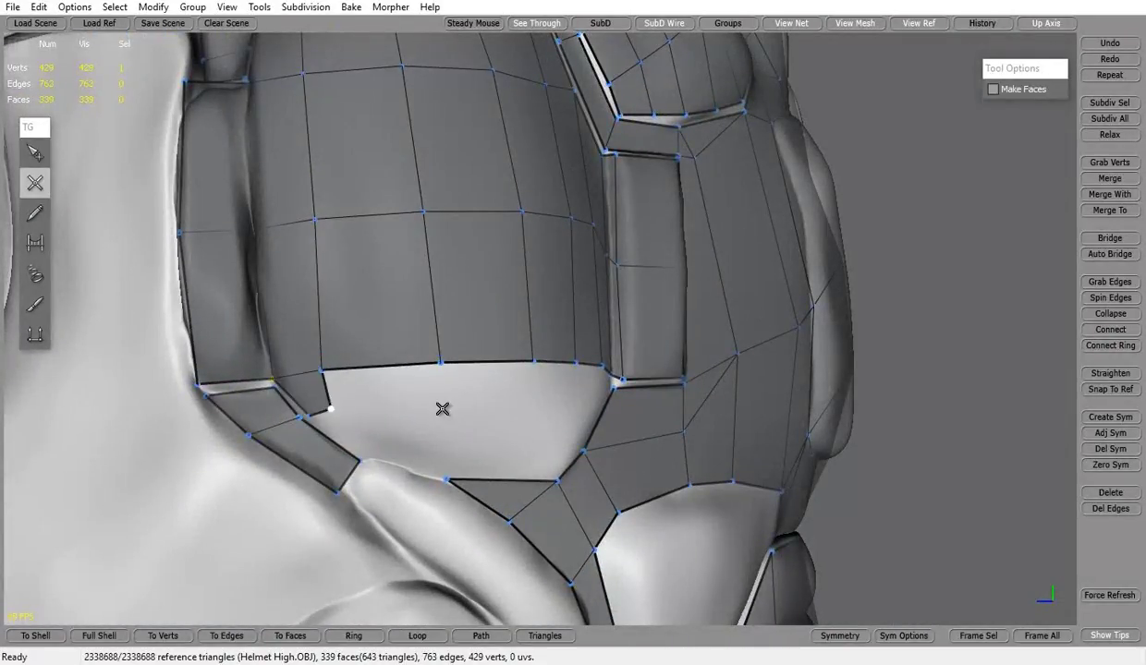
{"action": "left_click", "coordinate": [535, 408]}
{"action": "mouse_move", "coordinate": [535, 407]}
{"action": "left_mouse_down", "text": "alt"}
{"action": "mouse_move", "coordinate": [460, 348]}
{"action": "mouse_move", "coordinate": [123, 397]}
{"action": "left_mouse_up", "text": "alt"}
{"action": "left_click", "coordinate": [123, 397]}
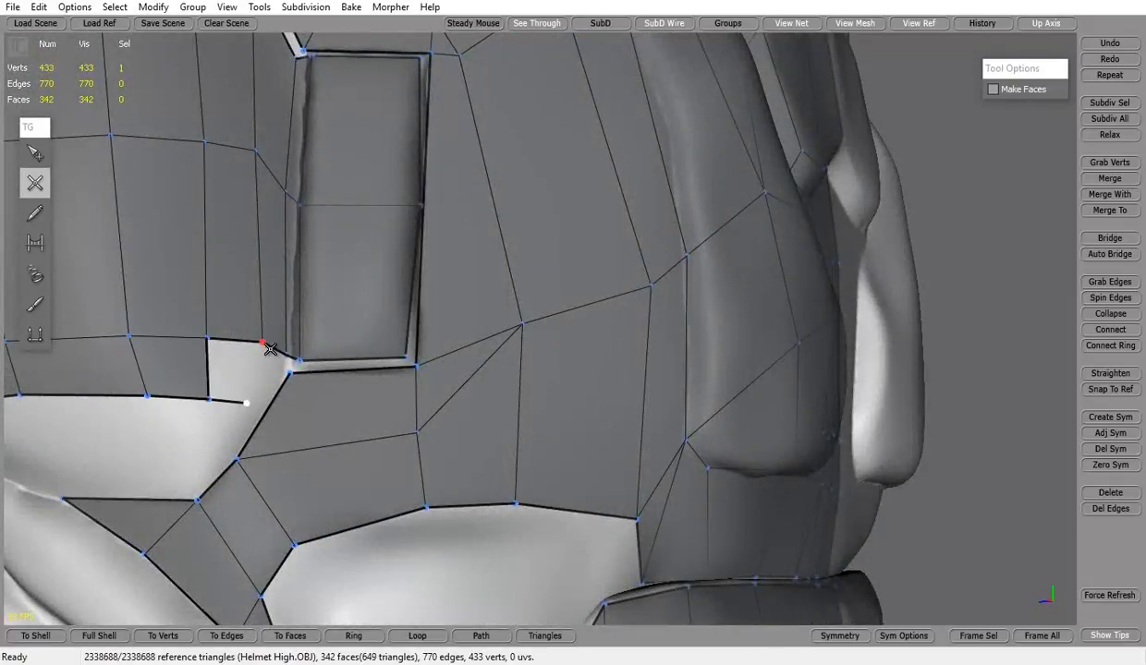
{"action": "mouse_move", "coordinate": [268, 347]}
{"action": "left_mouse_down", "text": "alt"}
{"action": "mouse_move", "coordinate": [337, 358]}
{"action": "mouse_move", "coordinate": [418, 318]}
{"action": "left_mouse_up", "text": "alt"}
{"action": "left_click", "coordinate": [418, 319]}
Fill the remaining thin strips and corner gaps along the panel's lower edge.
{"action": "left_click", "coordinate": [35, 151]}
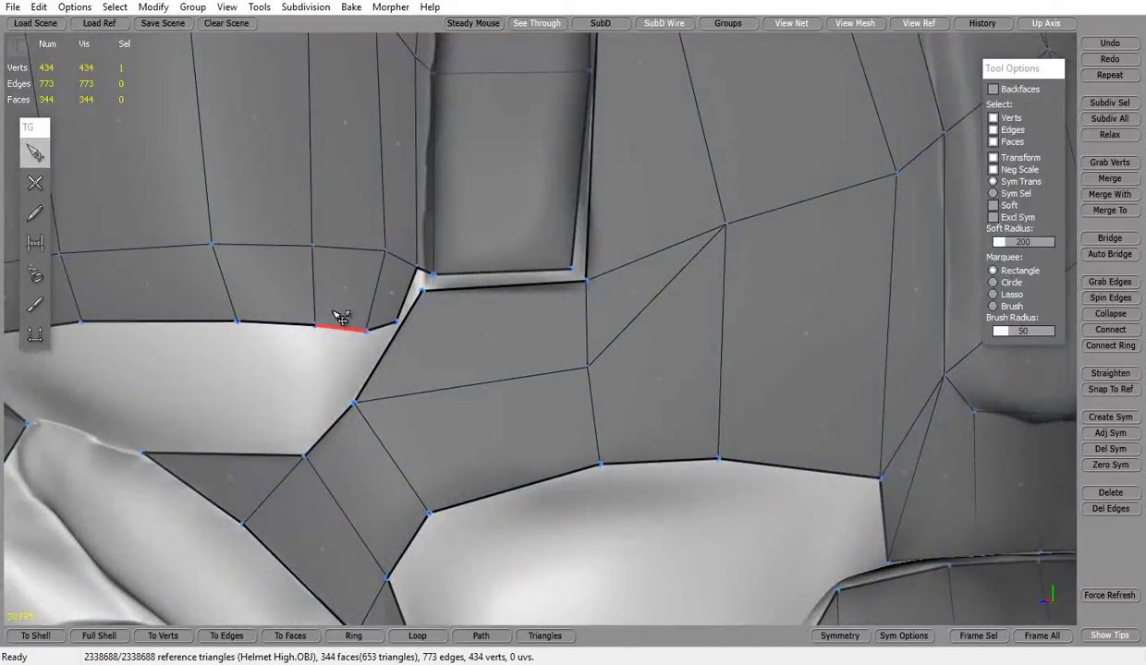
{"action": "left_click_drag", "start_coordinate": [390, 349], "coordinate": [389, 328], "text": "alt"}
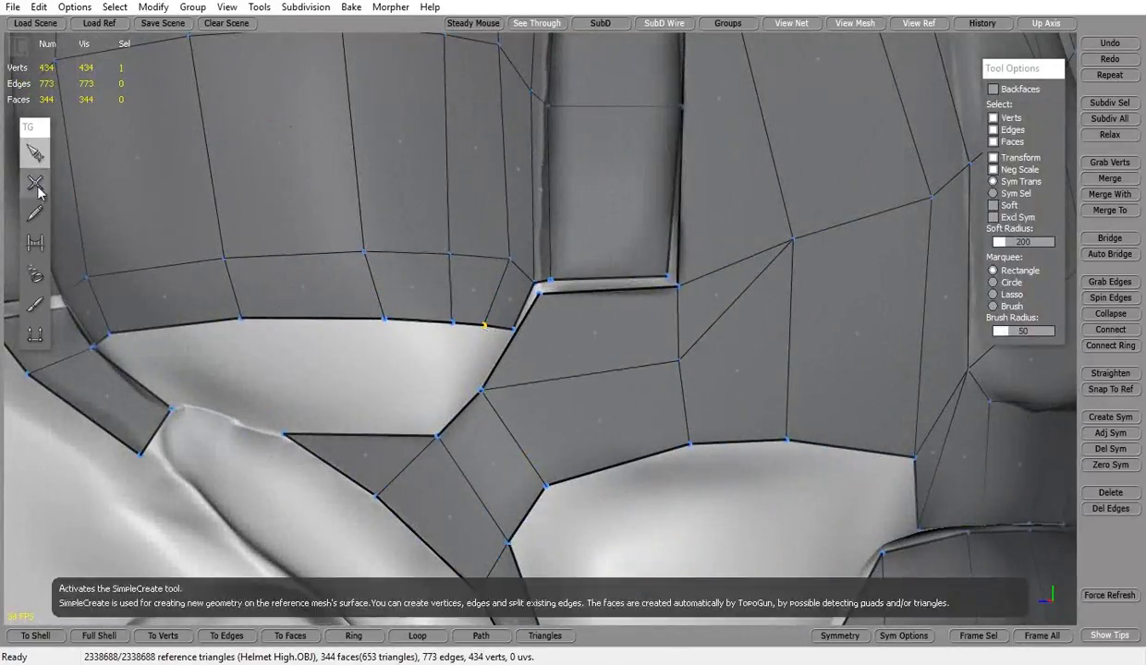
{"action": "left_click", "coordinate": [37, 188]}
{"action": "left_click", "coordinate": [469, 386]}
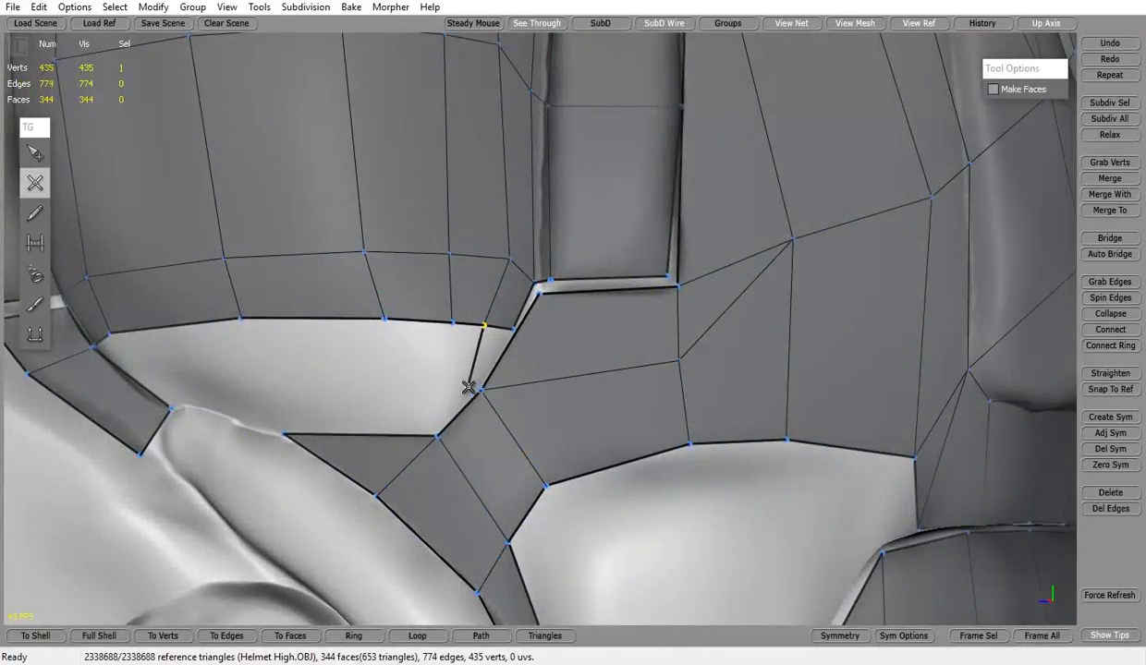
{"action": "left_click", "coordinate": [267, 395]}
{"action": "mouse_move", "coordinate": [268, 395]}
{"action": "left_mouse_down", "text": "alt"}
{"action": "mouse_move", "coordinate": [413, 363]}
{"action": "mouse_move", "coordinate": [370, 355]}
{"action": "mouse_move", "coordinate": [517, 342]}
{"action": "mouse_move", "coordinate": [708, 360]}
{"action": "mouse_move", "coordinate": [482, 345]}
{"action": "left_mouse_up", "text": "alt"}
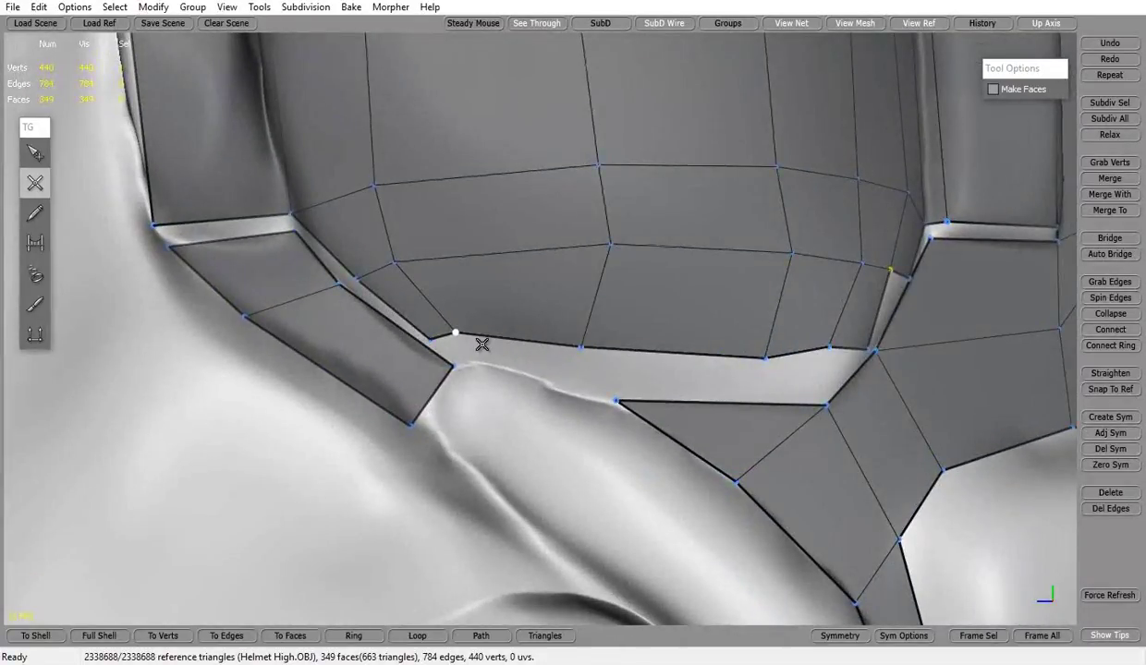
{"action": "left_click", "coordinate": [763, 395]}
{"action": "left_click_drag", "start_coordinate": [763, 394], "coordinate": [673, 372], "text": "alt"}
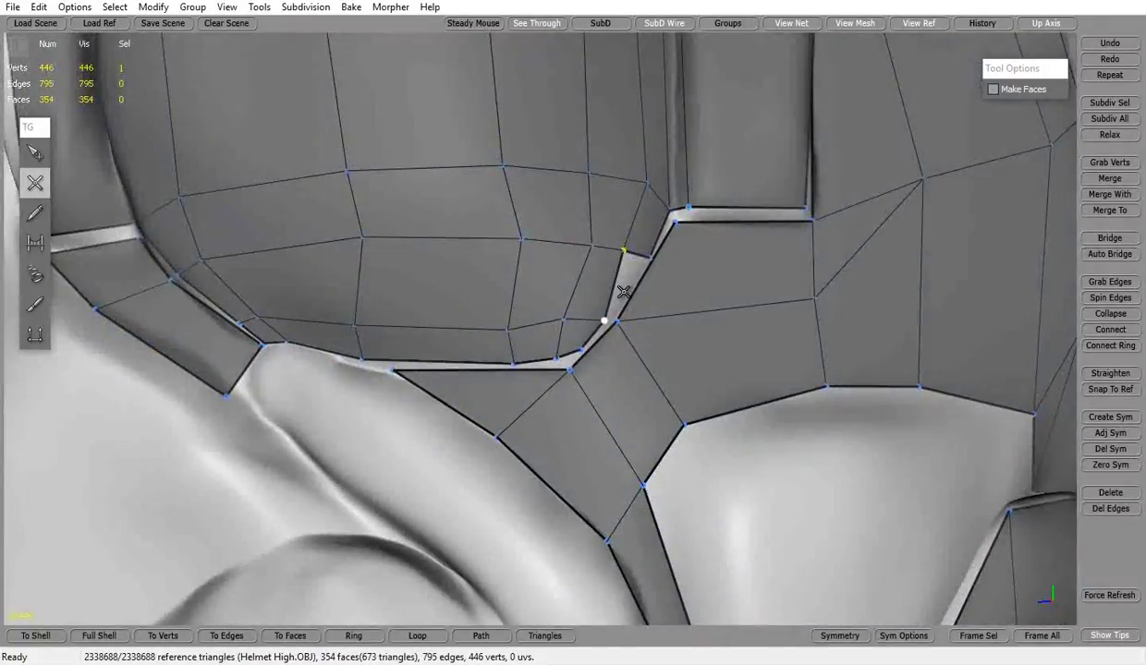
{"action": "left_click", "coordinate": [606, 312]}
{"action": "mouse_move", "coordinate": [606, 312]}
{"action": "left_mouse_down", "text": "alt"}
{"action": "mouse_move", "coordinate": [425, 317]}
{"action": "mouse_move", "coordinate": [537, 327]}
{"action": "left_mouse_up", "text": "alt"}
Add an edge loop through the side strip.
{"action": "left_click", "coordinate": [34, 182]}
{"action": "scroll", "coordinate": [440, 362], "scroll_direction": "up", "scroll_amount": 3}
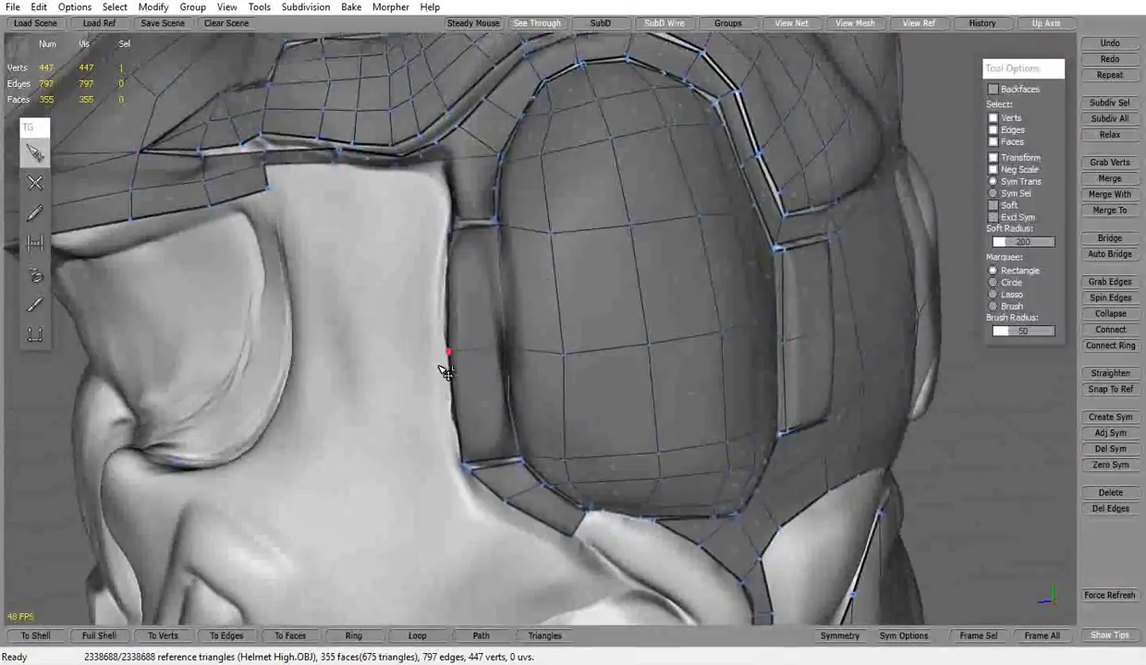
{"action": "left_click", "coordinate": [523, 422]}
{"action": "mouse_move", "coordinate": [576, 456]}
{"action": "left_mouse_down", "text": "alt"}
{"action": "mouse_move", "coordinate": [583, 404]}
{"action": "mouse_move", "coordinate": [460, 440]}
{"action": "mouse_move", "coordinate": [450, 256]}
{"action": "left_mouse_up", "text": "alt"}
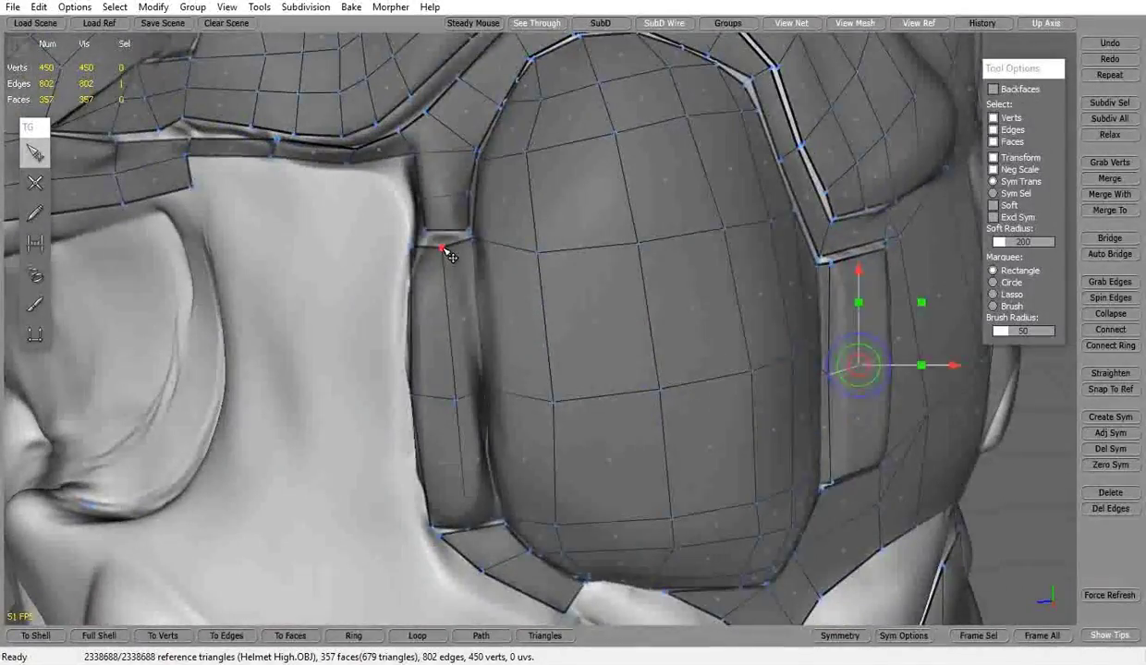
{"action": "mouse_move", "coordinate": [416, 402]}
{"action": "left_mouse_down", "text": "alt"}
{"action": "mouse_move", "coordinate": [476, 346]}
{"action": "mouse_move", "coordinate": [562, 417]}
{"action": "mouse_move", "coordinate": [377, 419]}
{"action": "mouse_move", "coordinate": [524, 434]}
{"action": "left_mouse_up", "text": "alt"}
Select an edge ring on the face panel and save the scene under a new name.
{"action": "left_click", "coordinate": [476, 346]}
{"action": "key", "text": "alt+r"}
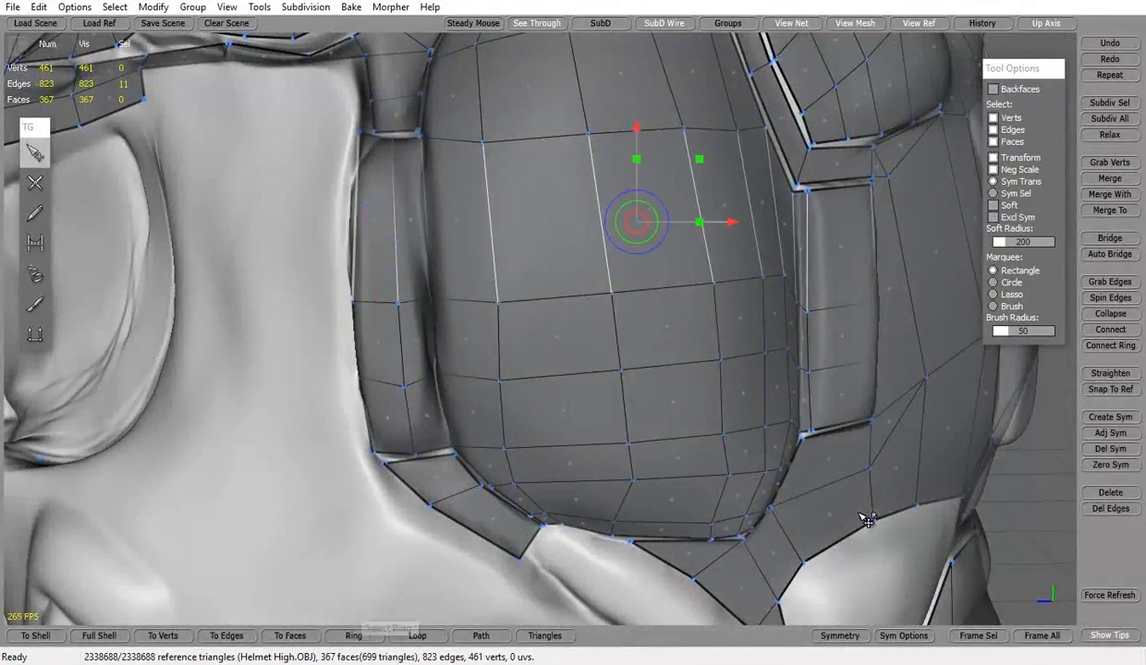
{"action": "scroll", "coordinate": [708, 379], "scroll_direction": "down", "scroll_amount": 5}
{"action": "scroll", "coordinate": [708, 379], "scroll_direction": "down", "scroll_amount": 5}
{"action": "left_click", "coordinate": [13, 7]}
{"action": "left_click", "coordinate": [56, 126]}
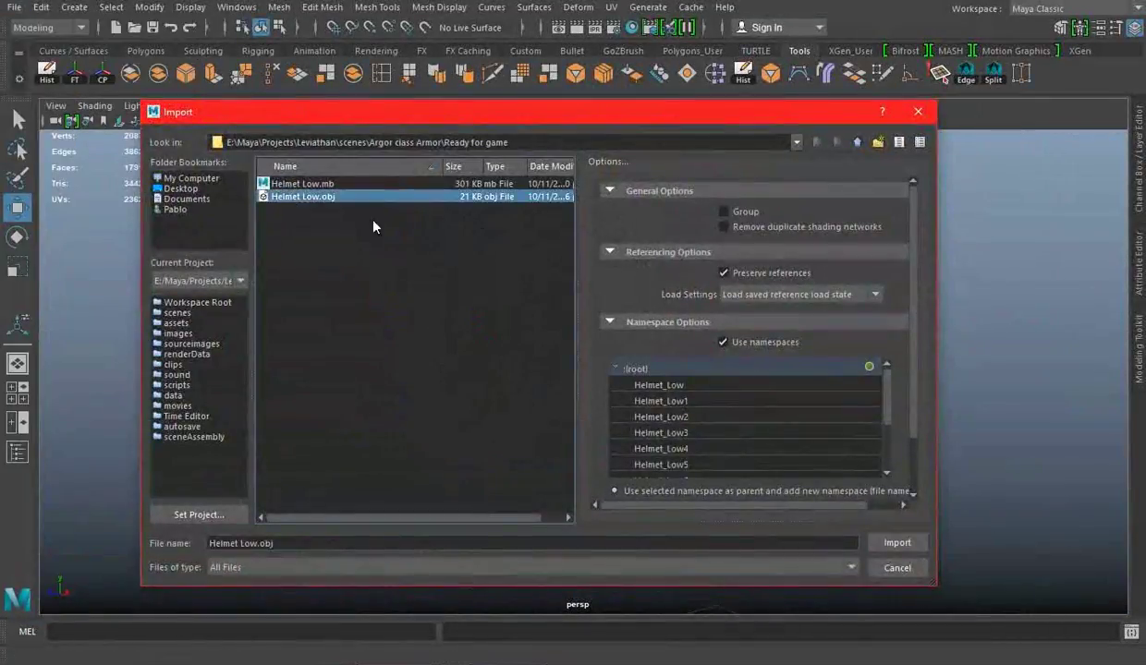
Import the retopo helmet, frame the face piece, and scale and move a side-strip face.
{"action": "key", "text": "Return"}
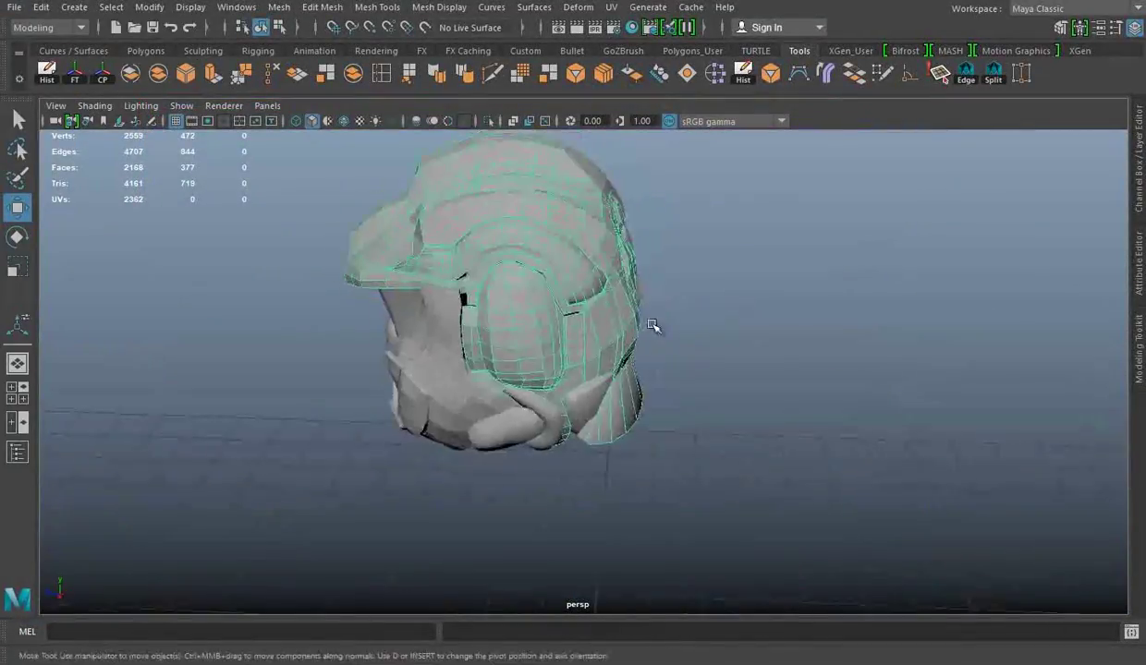
{"action": "left_click", "coordinate": [534, 321]}
{"action": "key", "text": "f"}
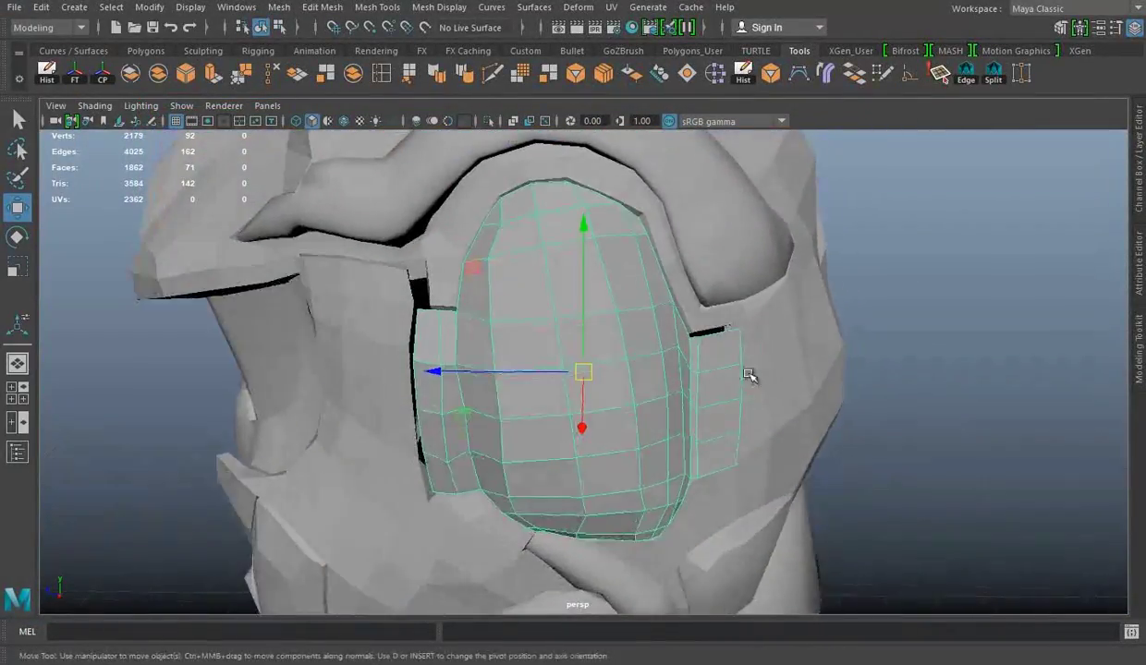
{"action": "mouse_move", "coordinate": [749, 376]}
{"action": "left_mouse_down", "text": "alt"}
{"action": "mouse_move", "coordinate": [654, 380]}
{"action": "mouse_move", "coordinate": [339, 103]}
{"action": "left_mouse_up", "text": "alt"}
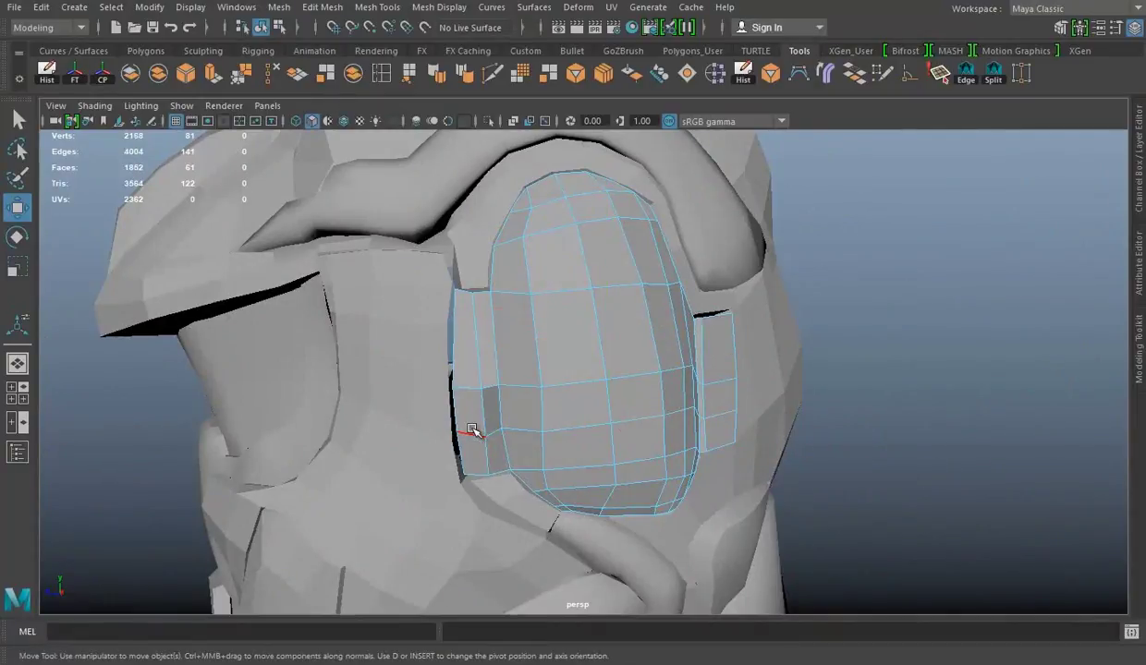
{"action": "mouse_move", "coordinate": [471, 430]}
{"action": "left_mouse_down", "text": "alt"}
{"action": "mouse_move", "coordinate": [627, 378]}
{"action": "mouse_move", "coordinate": [598, 292]}
{"action": "left_mouse_up", "text": "alt"}
{"action": "left_click", "coordinate": [557, 347]}
{"action": "key", "text": "r"}
{"action": "left_click_drag", "start_coordinate": [558, 347], "coordinate": [586, 254], "text": "alt"}
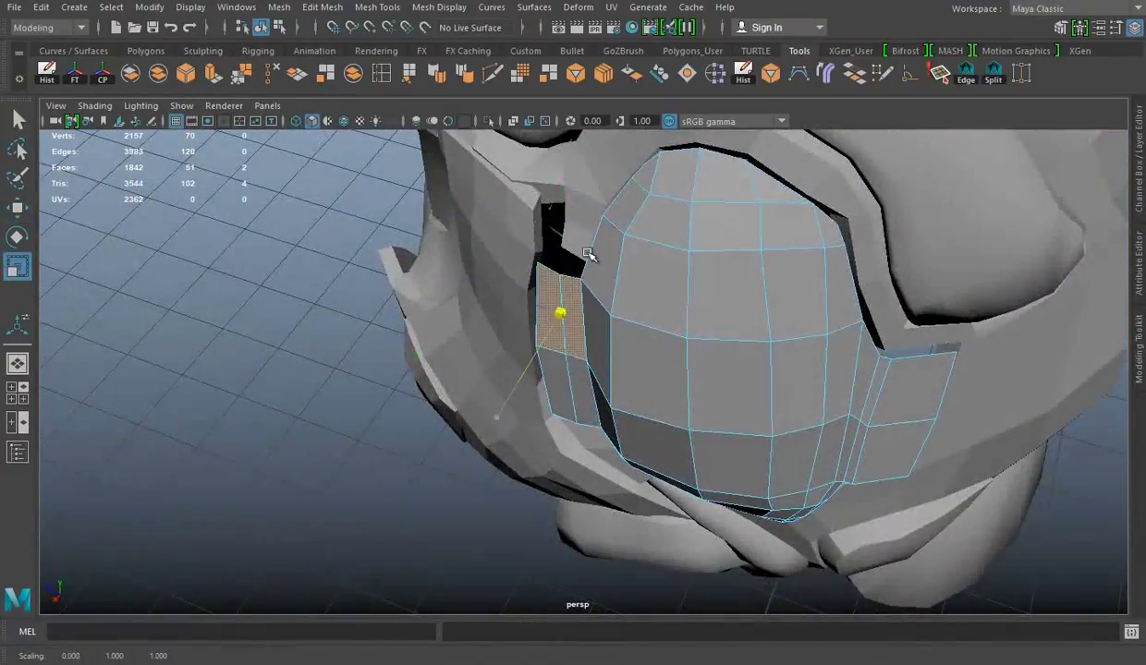
{"action": "mouse_move", "coordinate": [561, 406]}
{"action": "left_mouse_down", "text": "alt"}
{"action": "mouse_move", "coordinate": [690, 299]}
{"action": "mouse_move", "coordinate": [790, 440]}
{"action": "mouse_move", "coordinate": [900, 499]}
{"action": "mouse_move", "coordinate": [591, 370]}
{"action": "mouse_move", "coordinate": [499, 294]}
{"action": "mouse_move", "coordinate": [416, 355]}
{"action": "mouse_move", "coordinate": [542, 363]}
{"action": "mouse_move", "coordinate": [517, 304]}
{"action": "left_mouse_up", "text": "alt"}
{"action": "key", "text": "w"}
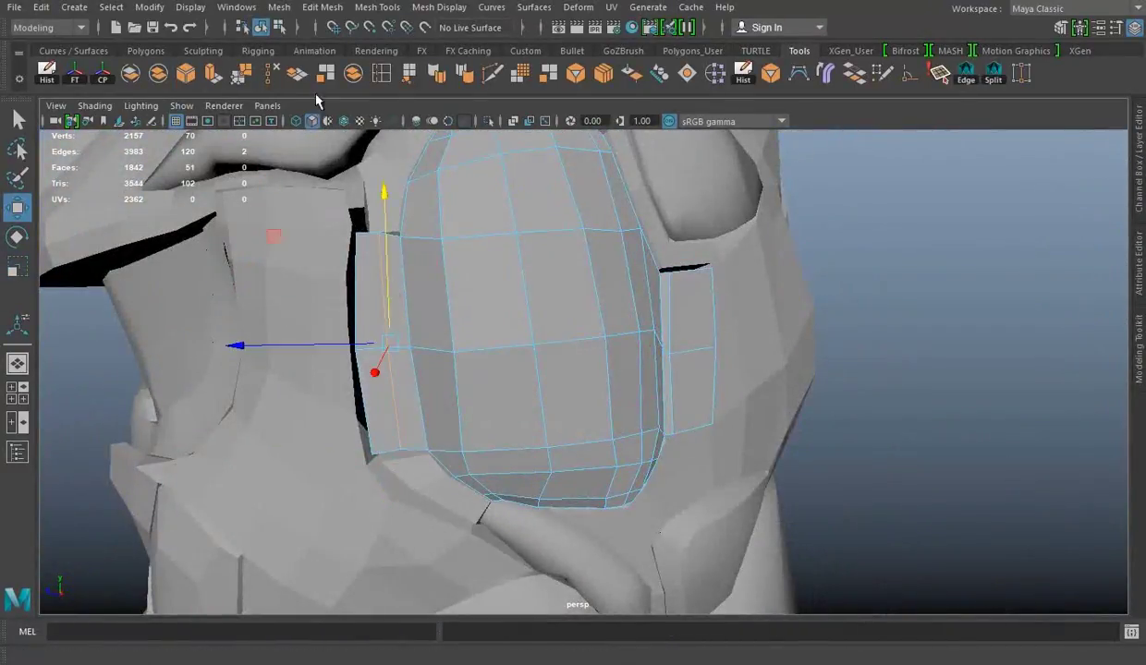
{"action": "left_click_drag", "start_coordinate": [317, 103], "coordinate": [536, 223], "text": "alt"}
Select the oval side patch's border vertices and edges, isolating the patch to check its fit.
{"action": "right_click_drag", "start_coordinate": [536, 222], "coordinate": [487, 228]}
{"action": "left_click_drag", "start_coordinate": [416, 225], "coordinate": [407, 354], "text": "alt"}
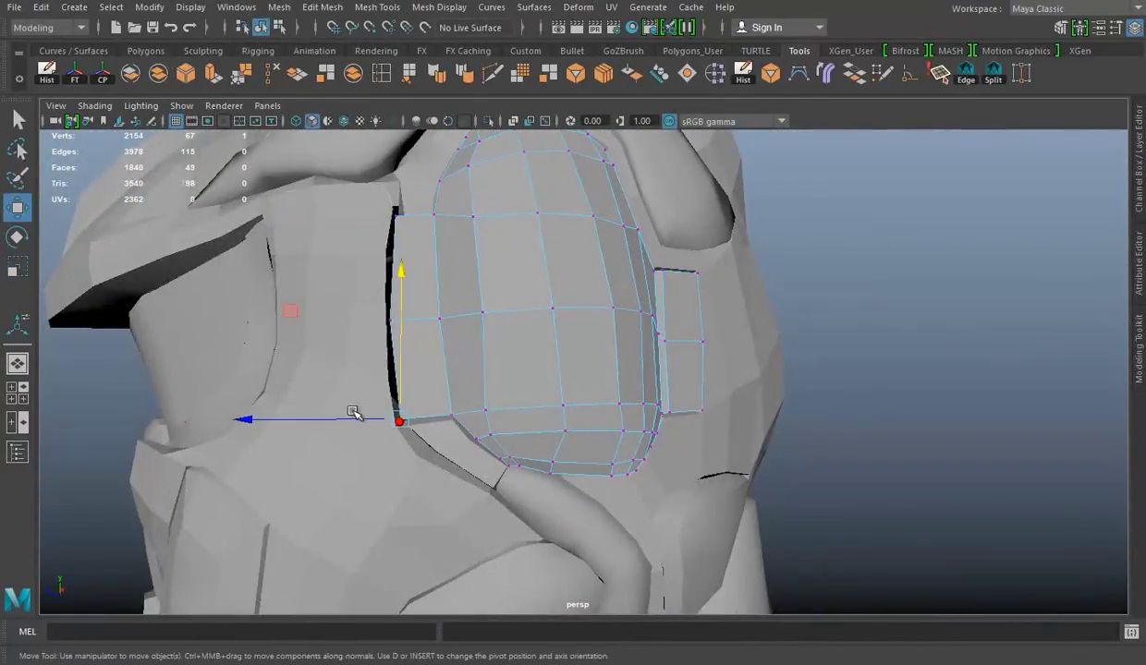
{"action": "mouse_move", "coordinate": [501, 309]}
{"action": "left_mouse_down", "text": "alt"}
{"action": "mouse_move", "coordinate": [712, 374]}
{"action": "mouse_move", "coordinate": [550, 363]}
{"action": "mouse_move", "coordinate": [717, 279]}
{"action": "left_mouse_up", "text": "alt"}
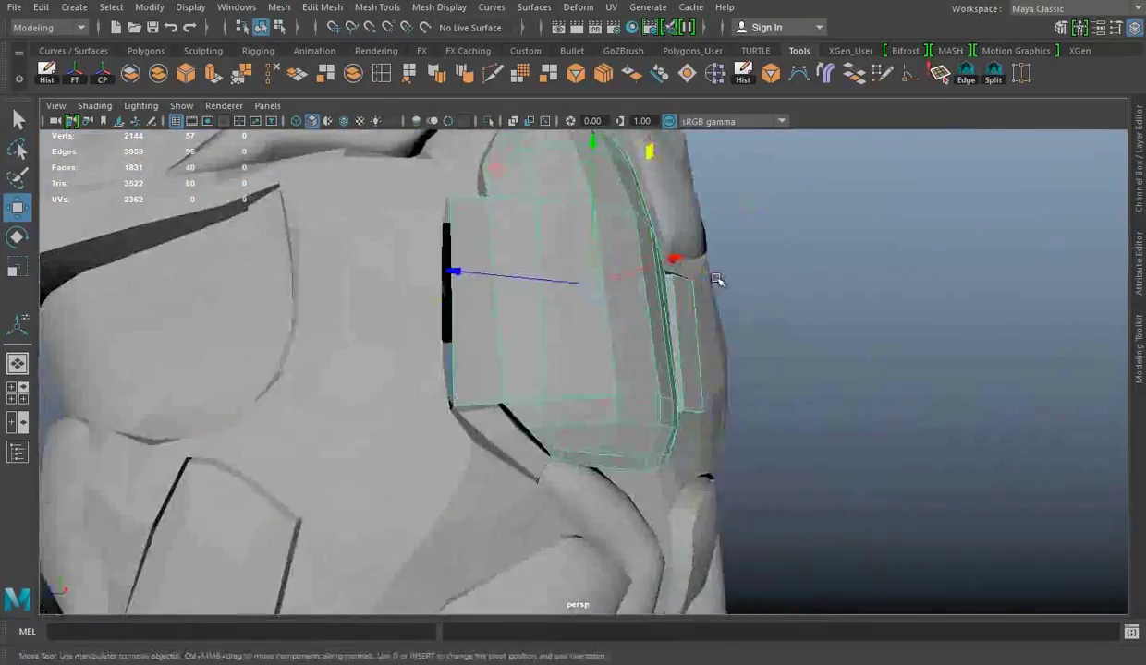
{"action": "mouse_move", "coordinate": [602, 283]}
{"action": "left_mouse_down", "text": "alt"}
{"action": "mouse_move", "coordinate": [389, 379]}
{"action": "mouse_move", "coordinate": [400, 389]}
{"action": "mouse_move", "coordinate": [487, 127]}
{"action": "mouse_move", "coordinate": [411, 164]}
{"action": "left_mouse_up", "text": "alt"}
{"action": "left_click", "coordinate": [487, 122]}
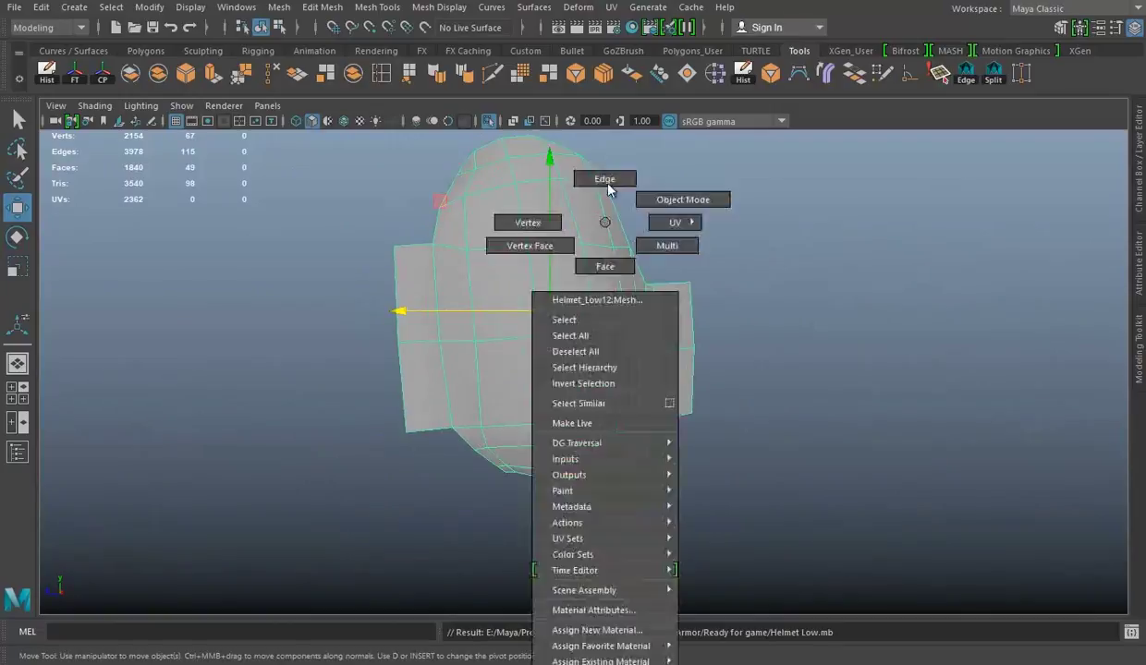
{"action": "left_click", "coordinate": [607, 187]}
{"action": "key", "text": "ctrl+1"}
{"action": "mouse_move", "coordinate": [607, 188]}
{"action": "left_mouse_down", "text": "alt"}
{"action": "mouse_move", "coordinate": [614, 302]}
{"action": "mouse_move", "coordinate": [742, 332]}
{"action": "mouse_move", "coordinate": [626, 321]}
{"action": "left_mouse_up", "text": "alt"}
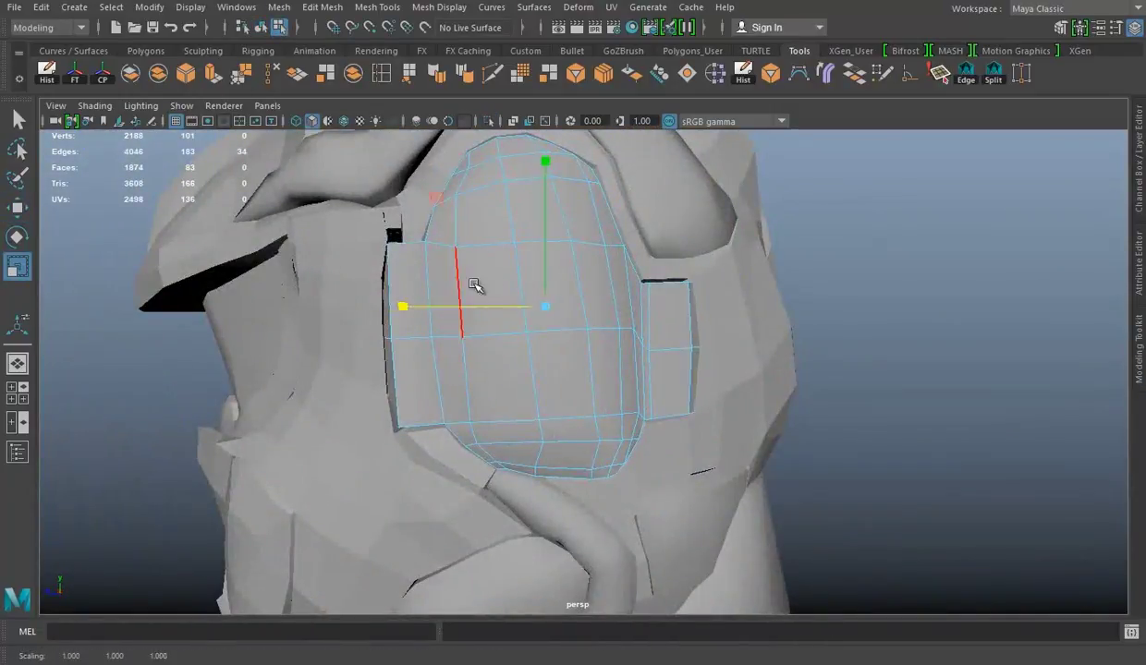
{"action": "mouse_move", "coordinate": [474, 285]}
{"action": "left_mouse_down", "text": "alt"}
{"action": "mouse_move", "coordinate": [447, 333]}
{"action": "mouse_move", "coordinate": [496, 243]}
{"action": "mouse_move", "coordinate": [455, 269]}
{"action": "mouse_move", "coordinate": [695, 344]}
{"action": "mouse_move", "coordinate": [639, 332]}
{"action": "mouse_move", "coordinate": [621, 367]}
{"action": "mouse_move", "coordinate": [573, 336]}
{"action": "mouse_move", "coordinate": [685, 288]}
{"action": "left_mouse_up", "text": "alt"}
{"action": "key", "text": "w"}
{"action": "key", "text": "ctrl+z"}
Inspect the neck patch from inside and below, then delete its stray face.
{"action": "key", "text": "r"}
{"action": "mouse_move", "coordinate": [774, 303]}
{"action": "left_mouse_down", "text": "alt"}
{"action": "mouse_move", "coordinate": [843, 310]}
{"action": "mouse_move", "coordinate": [556, 345]}
{"action": "left_mouse_up", "text": "alt"}
{"action": "mouse_move", "coordinate": [616, 445]}
{"action": "left_mouse_down", "text": "alt"}
{"action": "mouse_move", "coordinate": [604, 325]}
{"action": "mouse_move", "coordinate": [335, 222]}
{"action": "left_mouse_up", "text": "alt"}
{"action": "right_click_drag", "start_coordinate": [335, 221], "coordinate": [336, 293]}
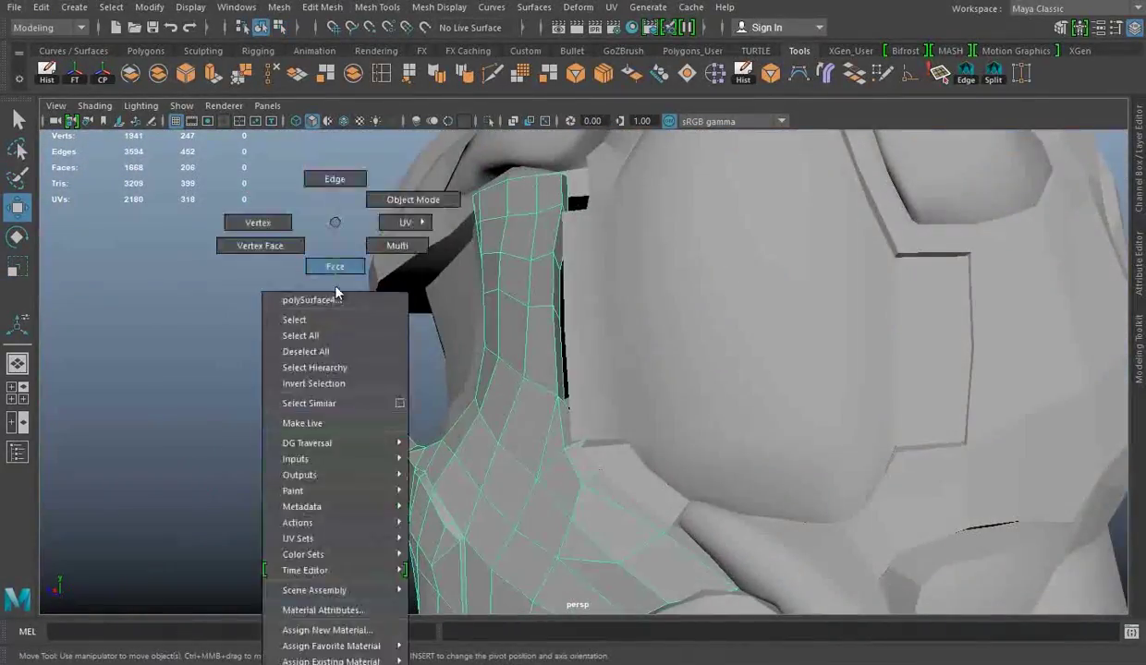
{"action": "right_click_drag", "start_coordinate": [612, 279], "coordinate": [563, 379], "text": "alt"}
{"action": "left_click_drag", "start_coordinate": [563, 378], "coordinate": [435, 370], "text": "alt"}
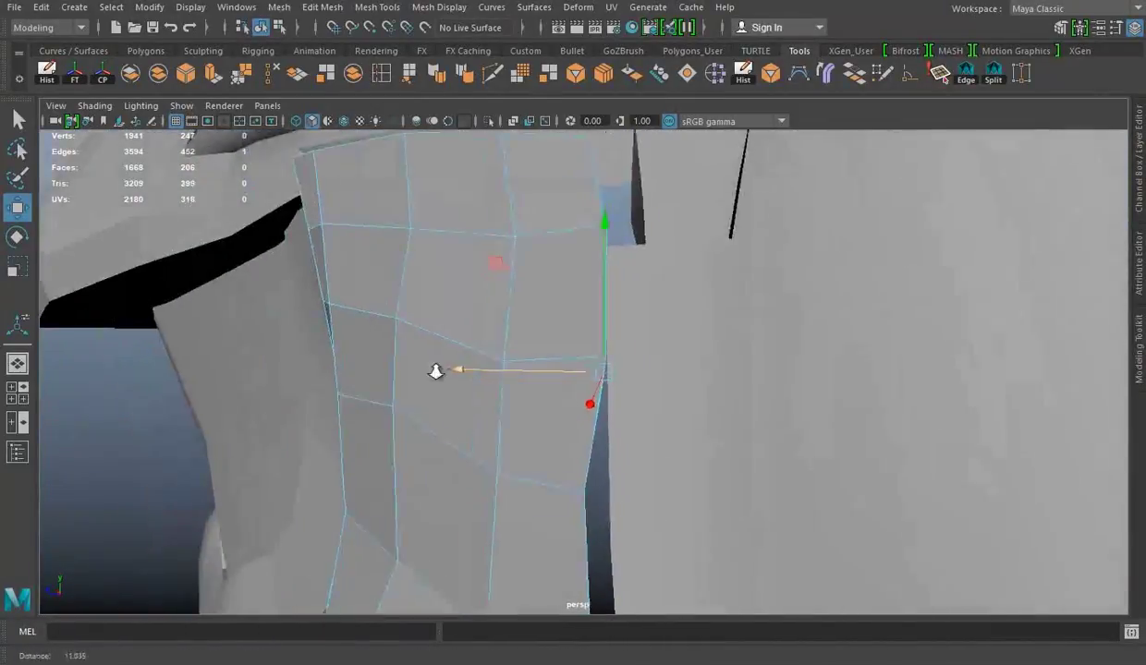
{"action": "right_click_drag", "start_coordinate": [435, 371], "coordinate": [492, 393], "text": "alt"}
{"action": "mouse_move", "coordinate": [491, 393]}
{"action": "left_mouse_down", "text": "alt"}
{"action": "mouse_move", "coordinate": [616, 401]}
{"action": "mouse_move", "coordinate": [463, 453]}
{"action": "left_mouse_up", "text": "alt"}
{"action": "right_click_drag", "start_coordinate": [462, 453], "coordinate": [407, 430], "text": "alt"}
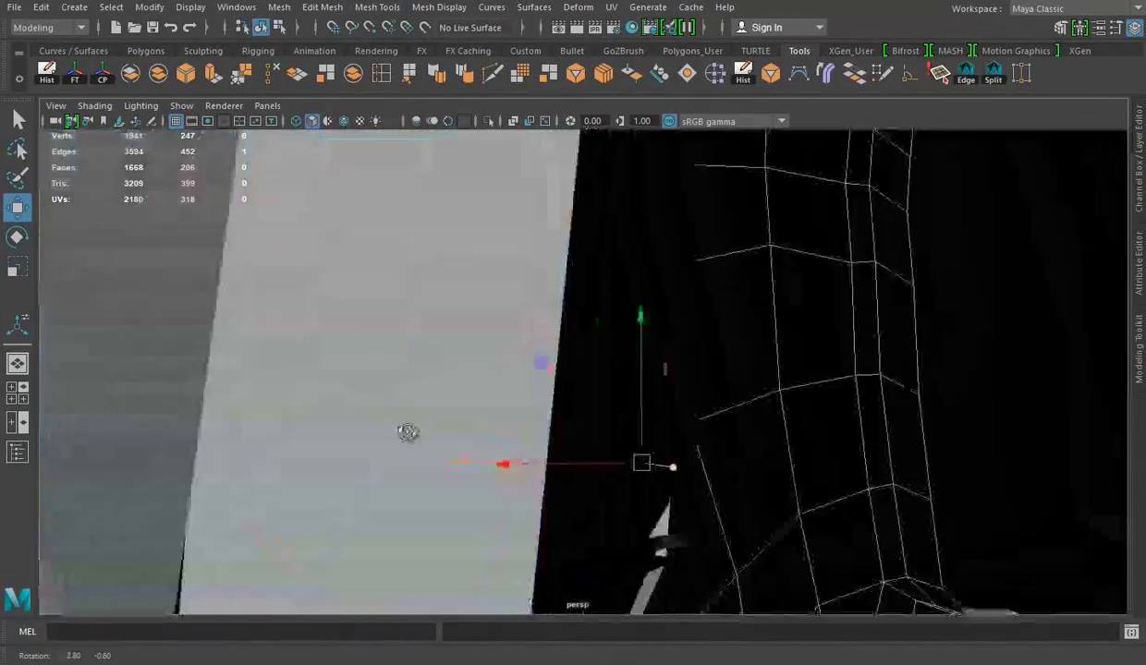
{"action": "left_click_drag", "start_coordinate": [406, 429], "coordinate": [607, 436], "text": "alt"}
{"action": "mouse_move", "coordinate": [607, 435]}
{"action": "right_mouse_down", "text": "alt"}
{"action": "mouse_move", "coordinate": [453, 453]}
{"action": "mouse_move", "coordinate": [480, 402]}
{"action": "right_mouse_up", "text": "alt"}
{"action": "mouse_move", "coordinate": [481, 402]}
{"action": "left_mouse_down", "text": "alt"}
{"action": "mouse_move", "coordinate": [512, 396]}
{"action": "mouse_move", "coordinate": [481, 366]}
{"action": "mouse_move", "coordinate": [537, 256]}
{"action": "mouse_move", "coordinate": [524, 287]}
{"action": "mouse_move", "coordinate": [585, 304]}
{"action": "mouse_move", "coordinate": [580, 326]}
{"action": "left_mouse_up", "text": "alt"}
{"action": "right_click_drag", "start_coordinate": [564, 312], "coordinate": [583, 317], "text": "alt"}
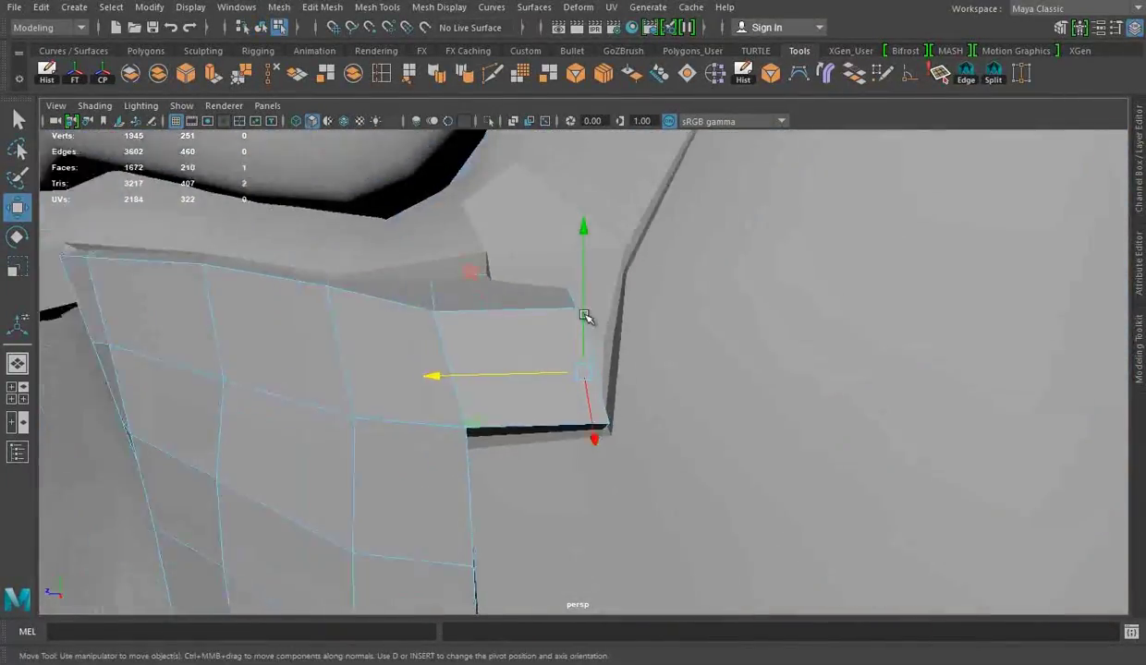
{"action": "key", "text": "e"}
{"action": "key", "text": "w"}
{"action": "mouse_move", "coordinate": [622, 392]}
{"action": "left_mouse_down", "text": "alt"}
{"action": "mouse_move", "coordinate": [545, 340]}
{"action": "mouse_move", "coordinate": [649, 410]}
{"action": "mouse_move", "coordinate": [644, 345]}
{"action": "mouse_move", "coordinate": [703, 286]}
{"action": "mouse_move", "coordinate": [913, 467]}
{"action": "mouse_move", "coordinate": [557, 414]}
{"action": "left_mouse_up", "text": "alt"}
{"action": "key", "text": "Delete"}
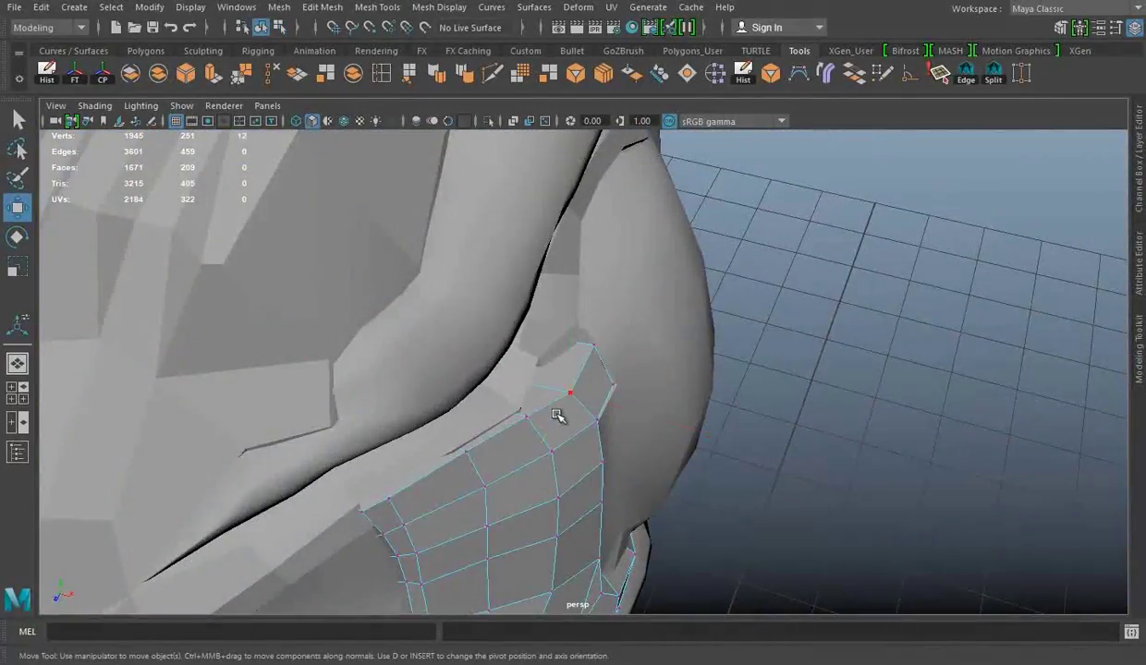
Select the neck patch's border edge loop to fit it against the helmet rim.
{"action": "left_click", "coordinate": [599, 423]}
{"action": "left_click_drag", "start_coordinate": [1026, 428], "coordinate": [533, 320], "text": "alt"}
{"action": "double_click", "coordinate": [450, 322]}
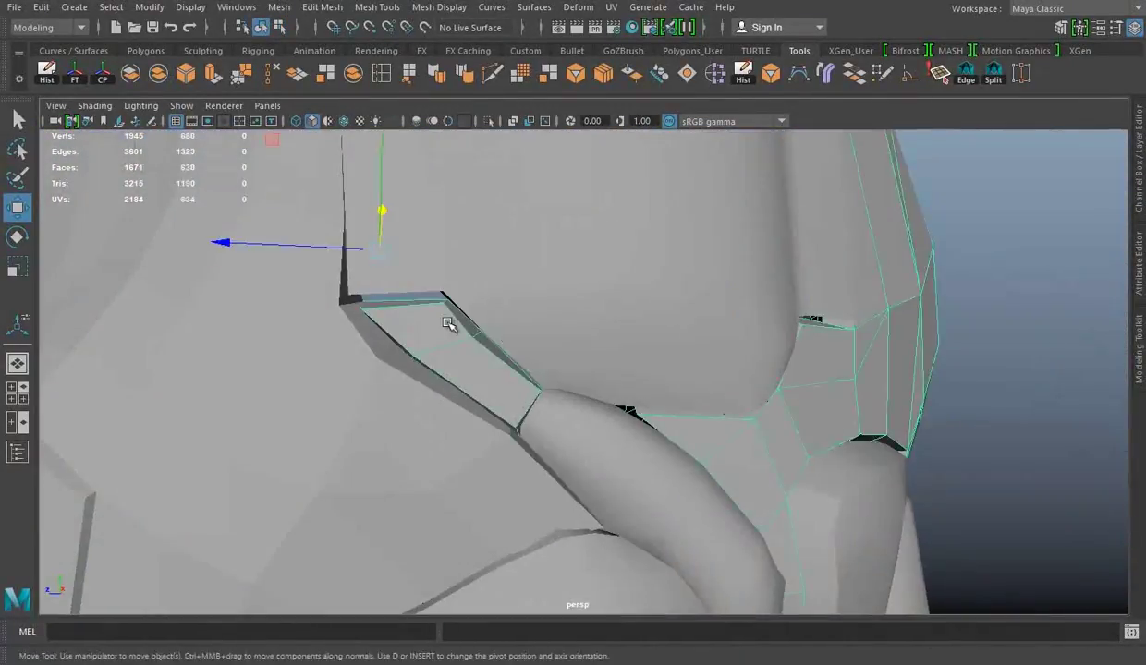
{"action": "mouse_move", "coordinate": [450, 323]}
{"action": "left_mouse_down", "text": "alt"}
{"action": "mouse_move", "coordinate": [473, 233]}
{"action": "mouse_move", "coordinate": [586, 325]}
{"action": "mouse_move", "coordinate": [511, 356]}
{"action": "mouse_move", "coordinate": [844, 277]}
{"action": "left_mouse_up", "text": "alt"}
{"action": "right_click_drag", "start_coordinate": [844, 277], "coordinate": [946, 199]}
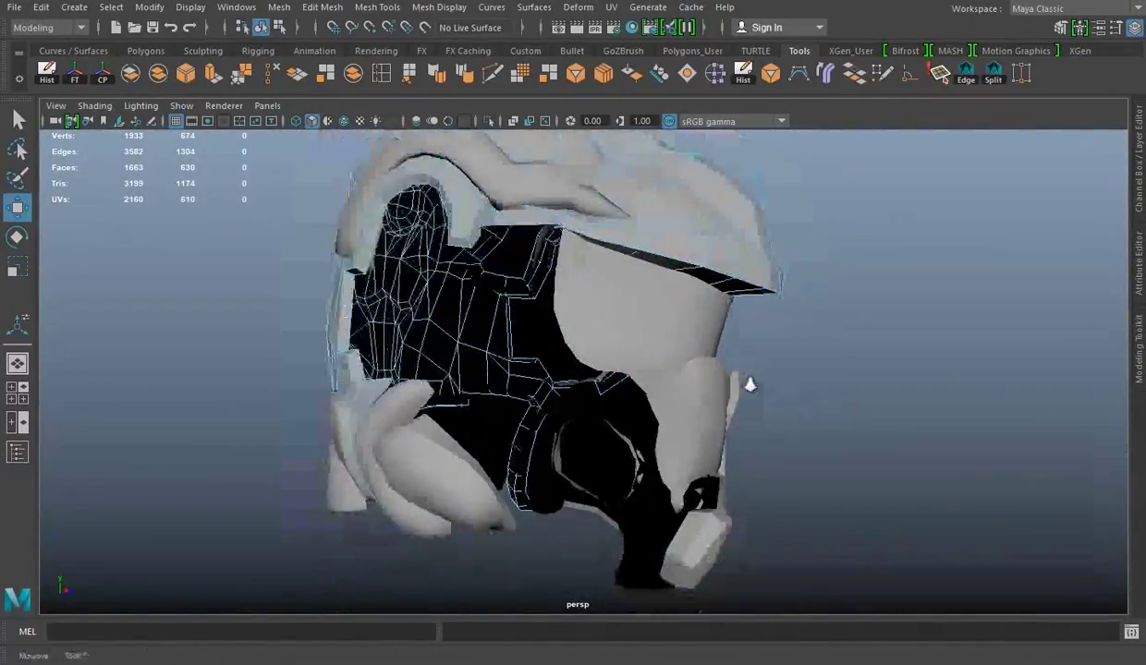
Pick a vertex on the curved jaw strip and isolate the strip to inspect it.
{"action": "left_click_drag", "start_coordinate": [749, 383], "coordinate": [659, 371], "text": "alt"}
{"action": "key", "text": "4"}
{"action": "left_click_drag", "start_coordinate": [575, 552], "coordinate": [577, 554]}
{"action": "key", "text": "space"}
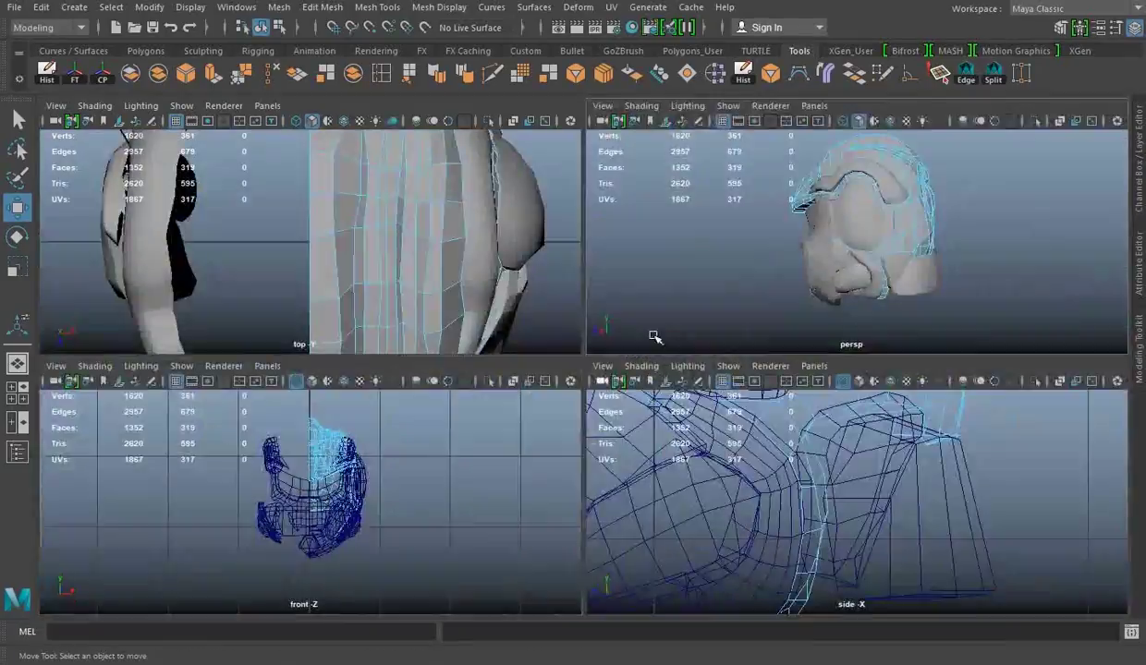
{"action": "key", "text": "space"}
{"action": "mouse_move", "coordinate": [703, 320]}
{"action": "left_mouse_down", "text": "alt"}
{"action": "mouse_move", "coordinate": [742, 410]}
{"action": "mouse_move", "coordinate": [631, 435]}
{"action": "mouse_move", "coordinate": [640, 446]}
{"action": "left_mouse_up", "text": "alt"}
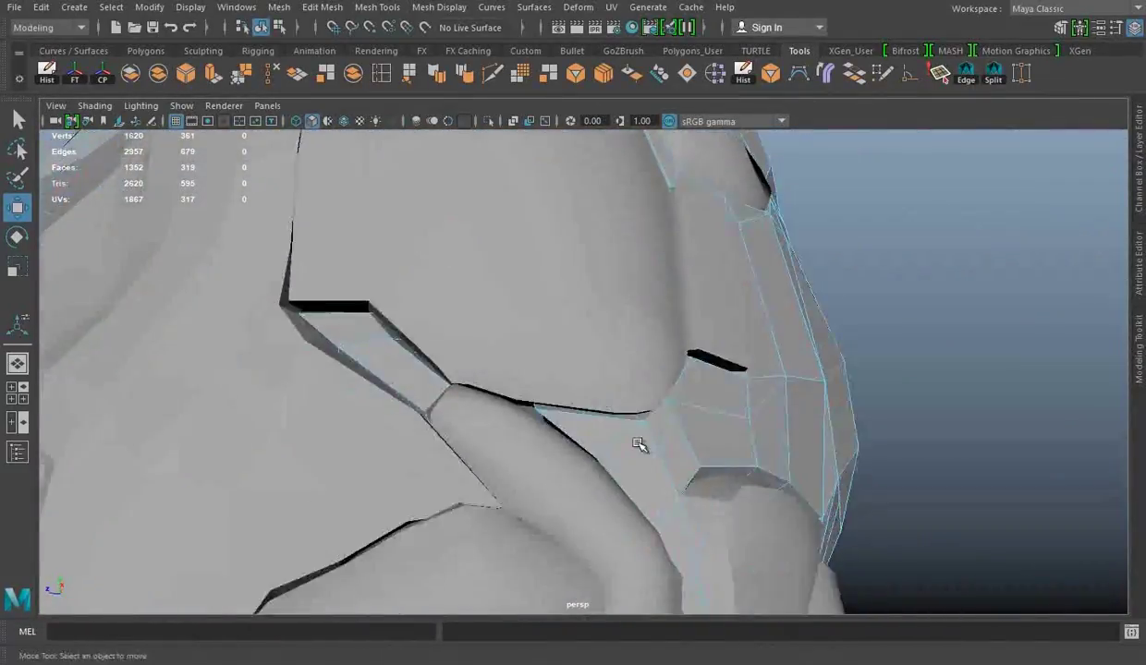
{"action": "right_click_drag", "start_coordinate": [611, 222], "coordinate": [614, 340]}
{"action": "key", "text": "f"}
{"action": "mouse_move", "coordinate": [724, 430]}
{"action": "left_mouse_down", "text": "alt"}
{"action": "mouse_move", "coordinate": [99, 284]}
{"action": "mouse_move", "coordinate": [588, 303]}
{"action": "mouse_move", "coordinate": [650, 376]}
{"action": "mouse_move", "coordinate": [762, 146]}
{"action": "left_mouse_up", "text": "alt"}
{"action": "key", "text": "ctrl+1"}
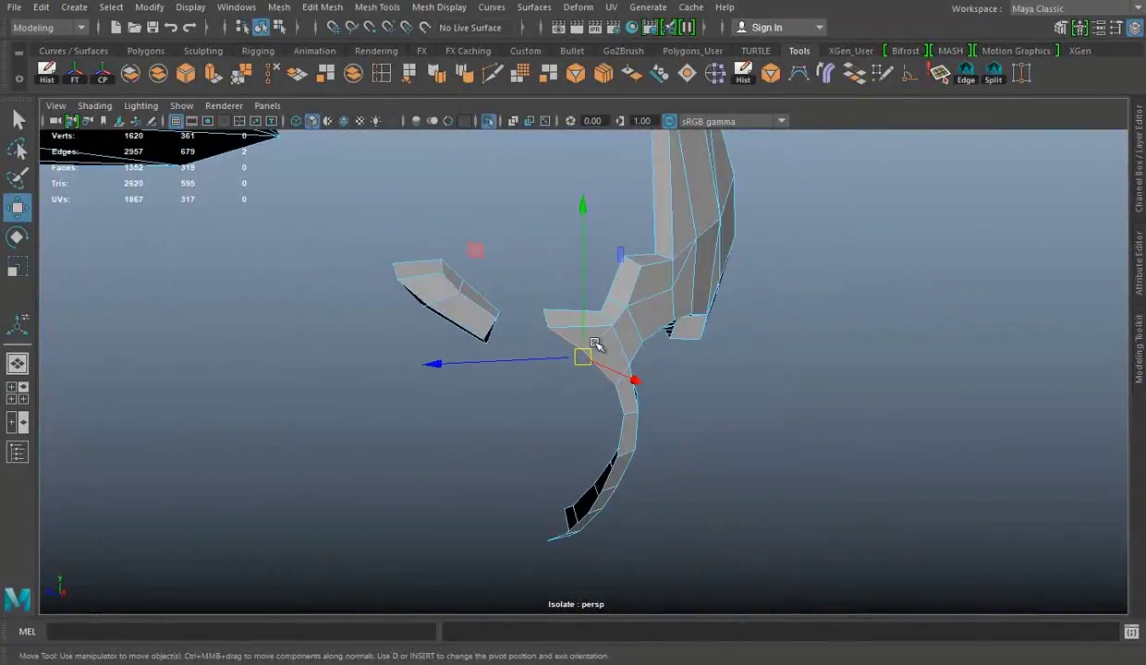
{"action": "key", "text": "ctrl+1"}
{"action": "left_click_drag", "start_coordinate": [596, 344], "coordinate": [601, 153], "text": "alt"}
{"action": "key", "text": "ctrl+1"}
{"action": "left_click_drag", "start_coordinate": [632, 194], "coordinate": [596, 365], "text": "alt"}
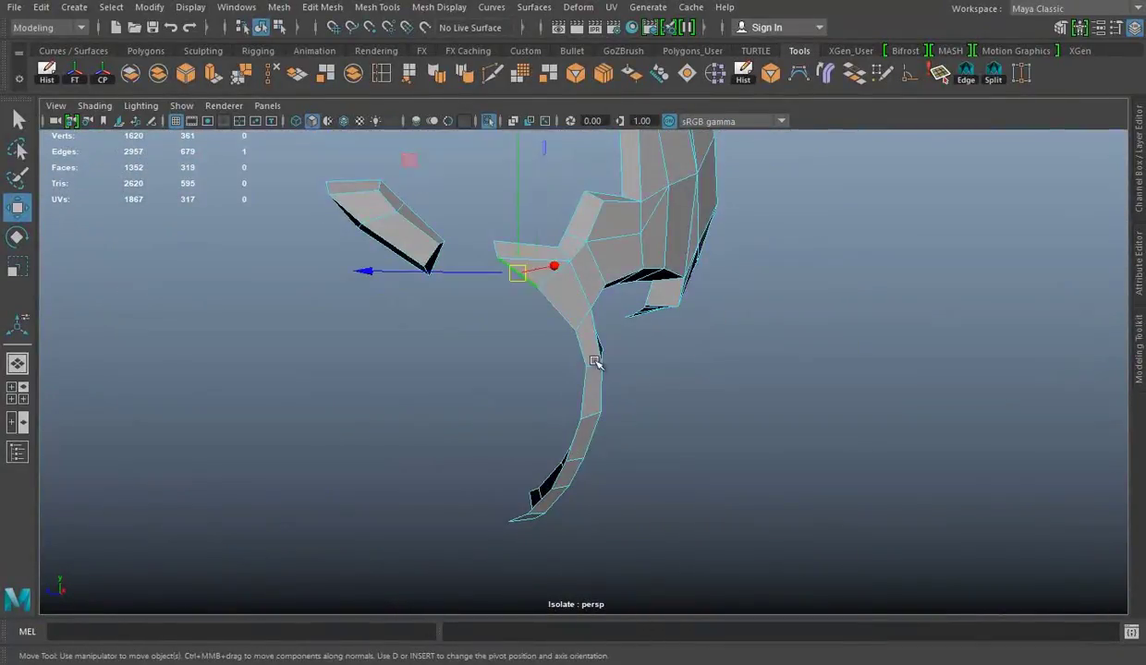
{"action": "key", "text": "ctrl+1"}
Extrude the strip's border edge with Ctrl+E and pull it down toward the jaw piece.
{"action": "key", "text": "ctrl+e"}
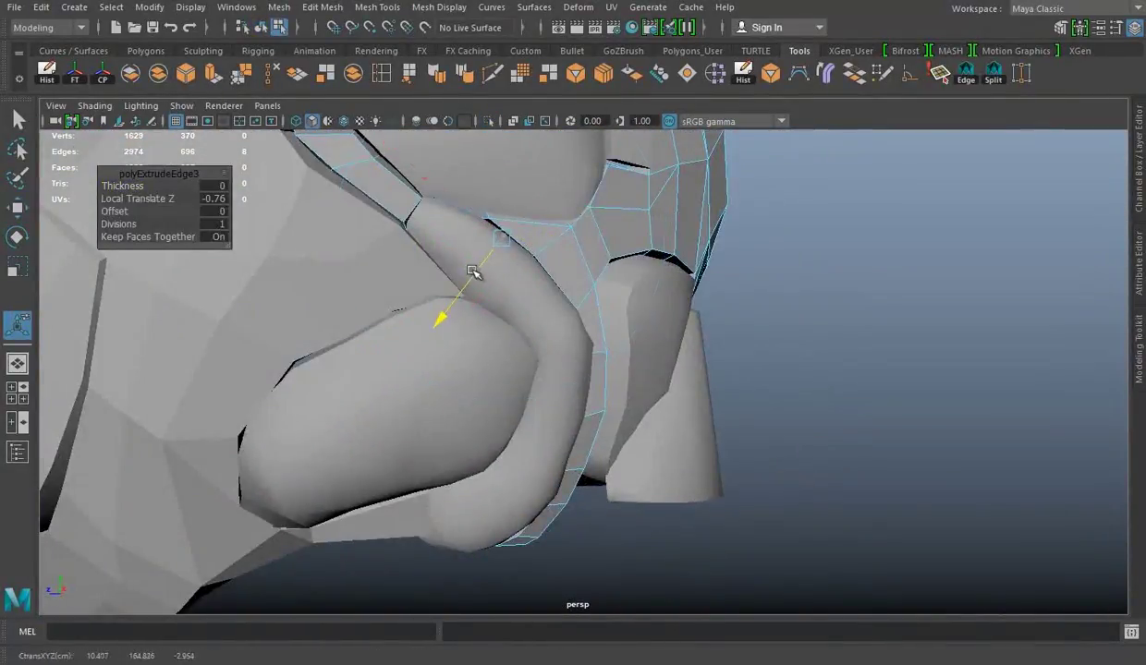
{"action": "left_click_drag", "start_coordinate": [473, 268], "coordinate": [575, 256], "text": "alt"}
{"action": "key", "text": "q"}
{"action": "key", "text": "ctrl+1"}
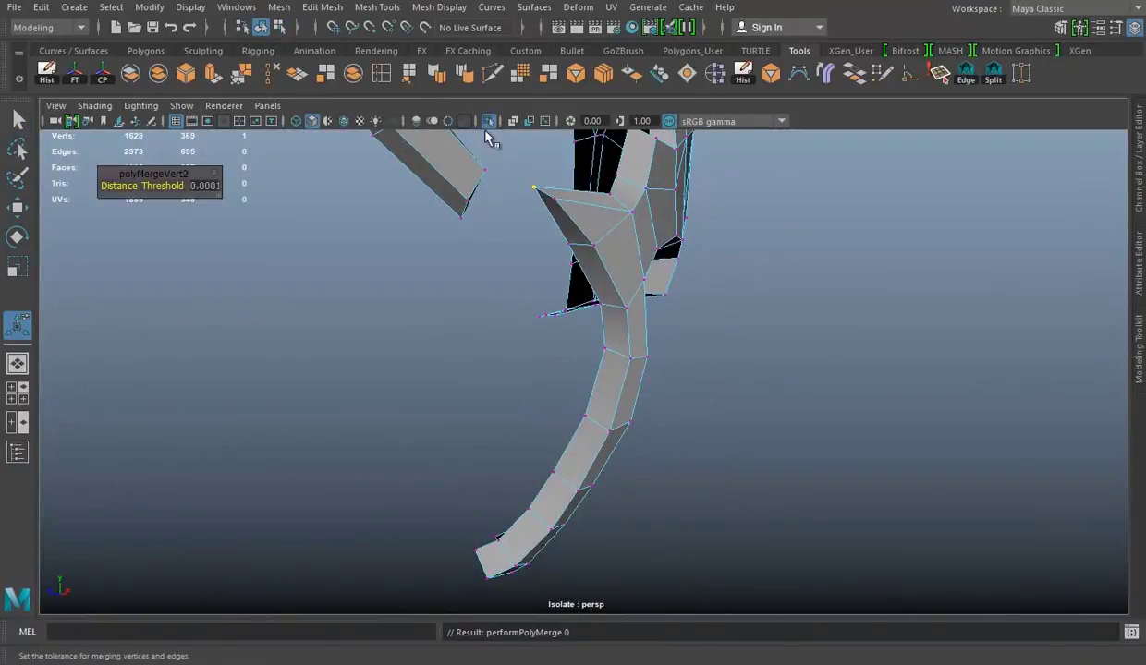
{"action": "key", "text": "ctrl+1"}
{"action": "key", "text": "ctrl+1"}
{"action": "key", "text": "w"}
{"action": "key", "text": "ctrl+1"}
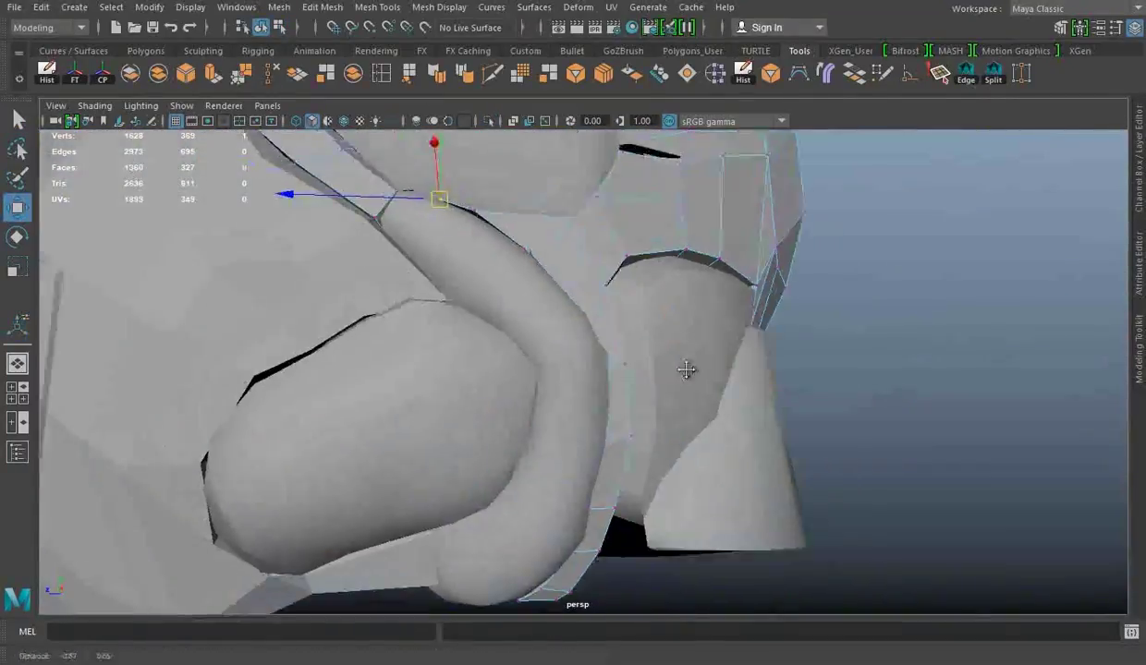
Weld the loose vertex to the neighbouring piece and clear the selection.
{"action": "left_click_drag", "start_coordinate": [685, 369], "coordinate": [602, 392], "text": "alt"}
{"action": "key", "text": "f"}
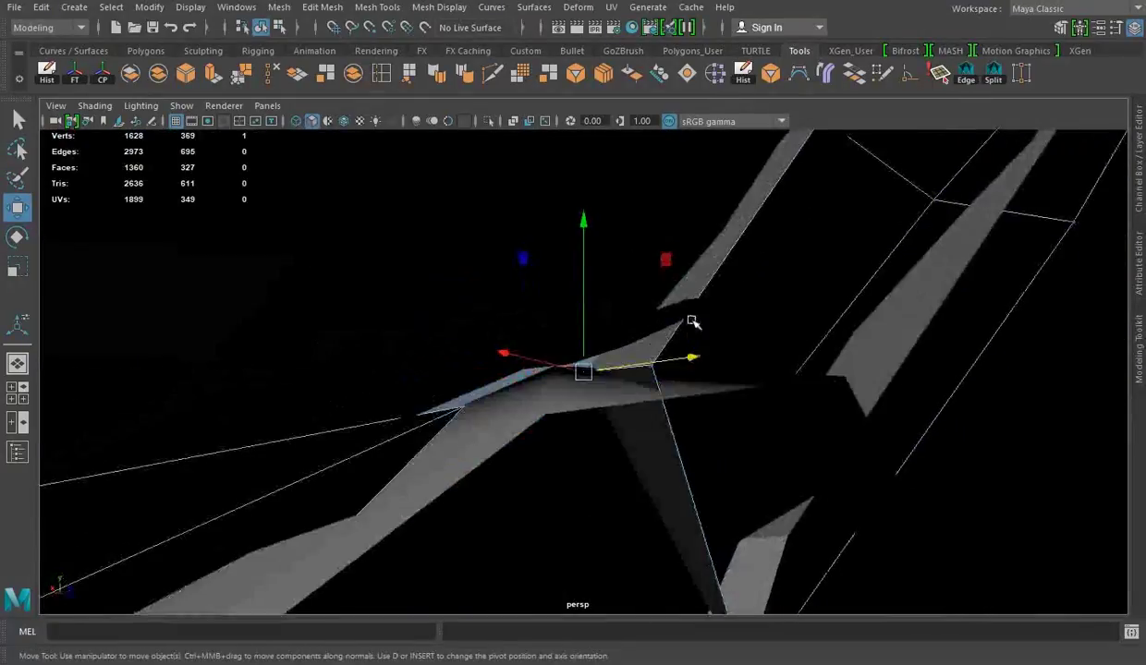
{"action": "left_click_drag", "start_coordinate": [780, 327], "coordinate": [434, 353]}
{"action": "key", "text": "space"}
{"action": "mouse_move", "coordinate": [843, 278]}
{"action": "left_mouse_down"}
{"action": "mouse_move", "coordinate": [681, 389]}
{"action": "mouse_move", "coordinate": [737, 402]}
{"action": "mouse_move", "coordinate": [915, 299]}
{"action": "mouse_move", "coordinate": [1085, 247]}
{"action": "mouse_move", "coordinate": [583, 292]}
{"action": "mouse_move", "coordinate": [541, 402]}
{"action": "left_mouse_up"}
{"action": "left_click", "coordinate": [1084, 247]}
{"action": "right_click_drag", "start_coordinate": [541, 403], "coordinate": [498, 404], "text": "alt"}
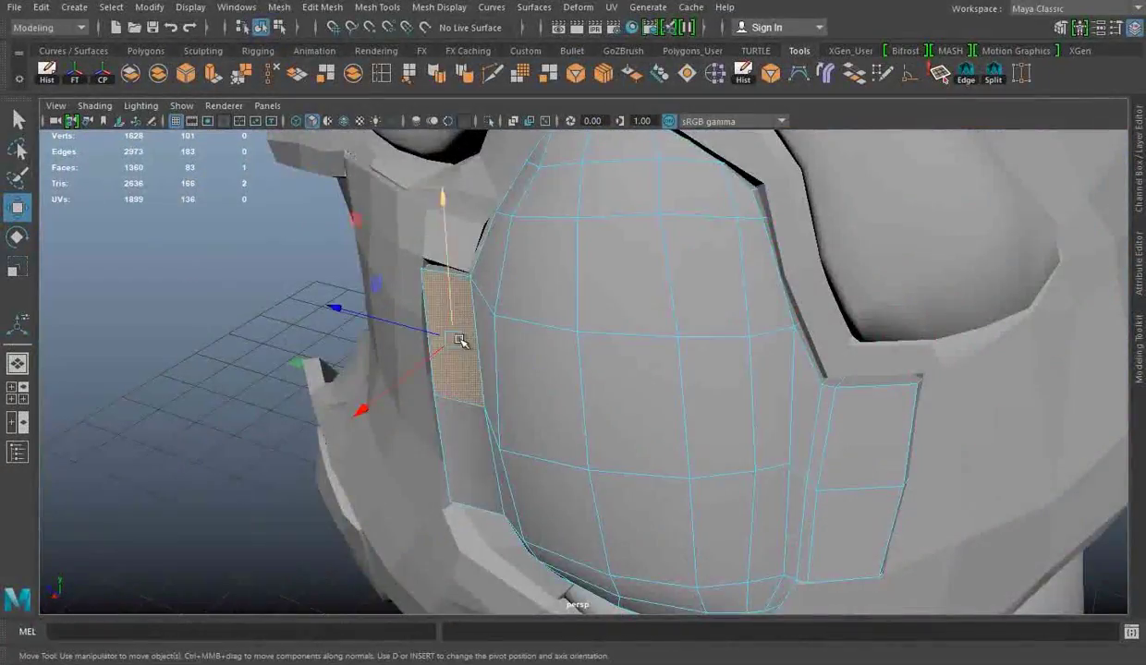
Extrude the narrow face strip beside the oval side patch and check the four-view layout.
{"action": "key", "text": "ctrl+e"}
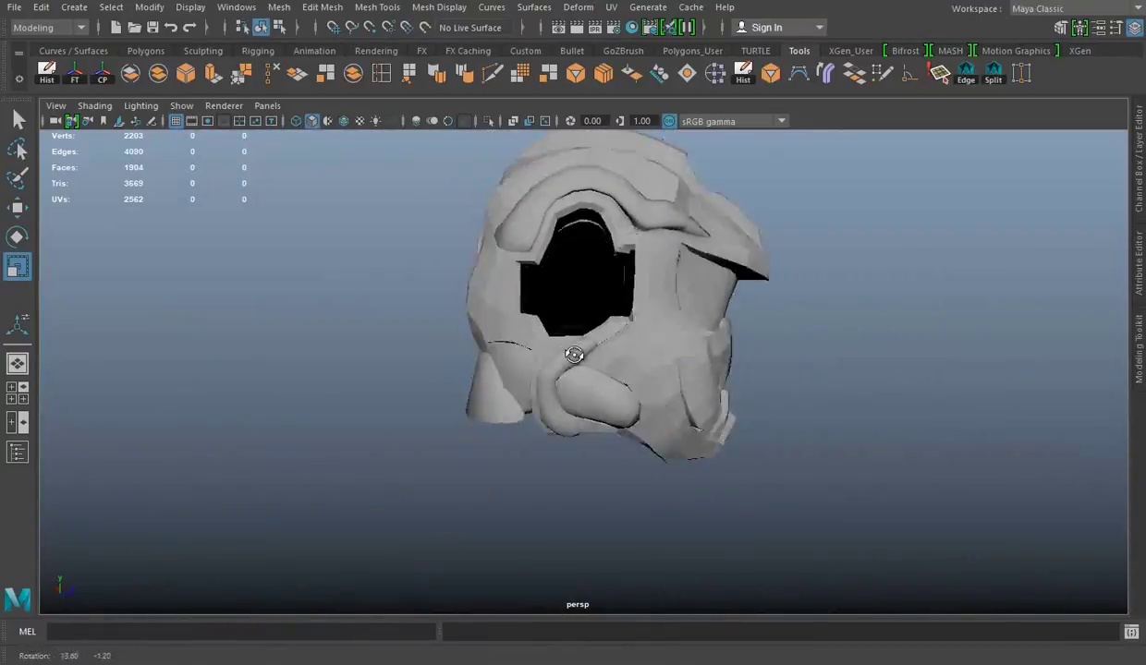
{"action": "key", "text": "w"}
{"action": "key", "text": "space"}
{"action": "key", "text": "space"}
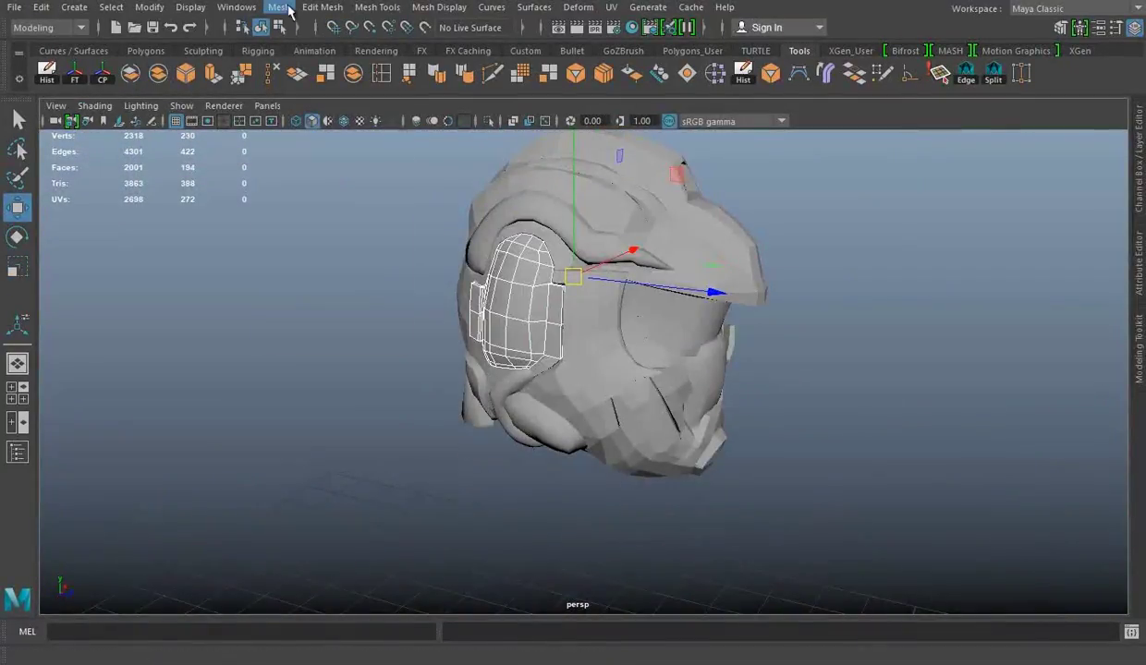
Extrude the cheek border edges inward into the face opening.
{"action": "mouse_move", "coordinate": [285, 252]}
{"action": "left_mouse_down", "text": "alt"}
{"action": "mouse_move", "coordinate": [660, 315]}
{"action": "mouse_move", "coordinate": [896, 174]}
{"action": "mouse_move", "coordinate": [819, 389]}
{"action": "mouse_move", "coordinate": [761, 375]}
{"action": "left_mouse_up", "text": "alt"}
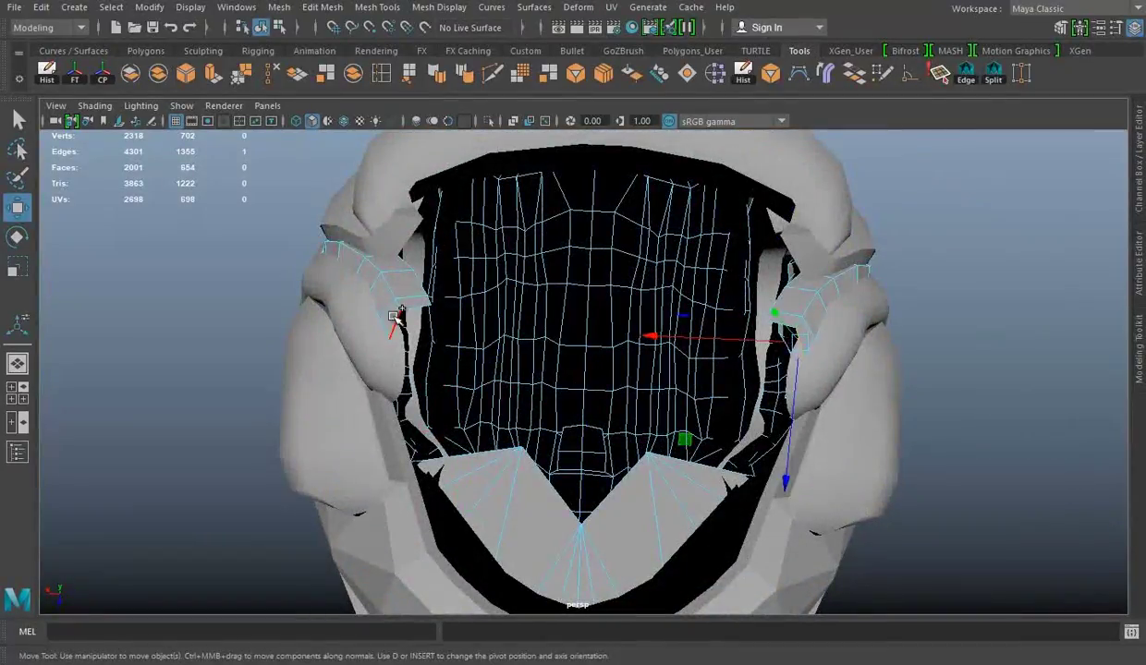
{"action": "key", "text": "ctrl+e"}
{"action": "left_click_drag", "start_coordinate": [393, 317], "coordinate": [859, 413], "text": "alt"}
{"action": "scroll", "coordinate": [859, 412], "scroll_direction": "up", "scroll_amount": 5}
{"action": "key", "text": "q"}
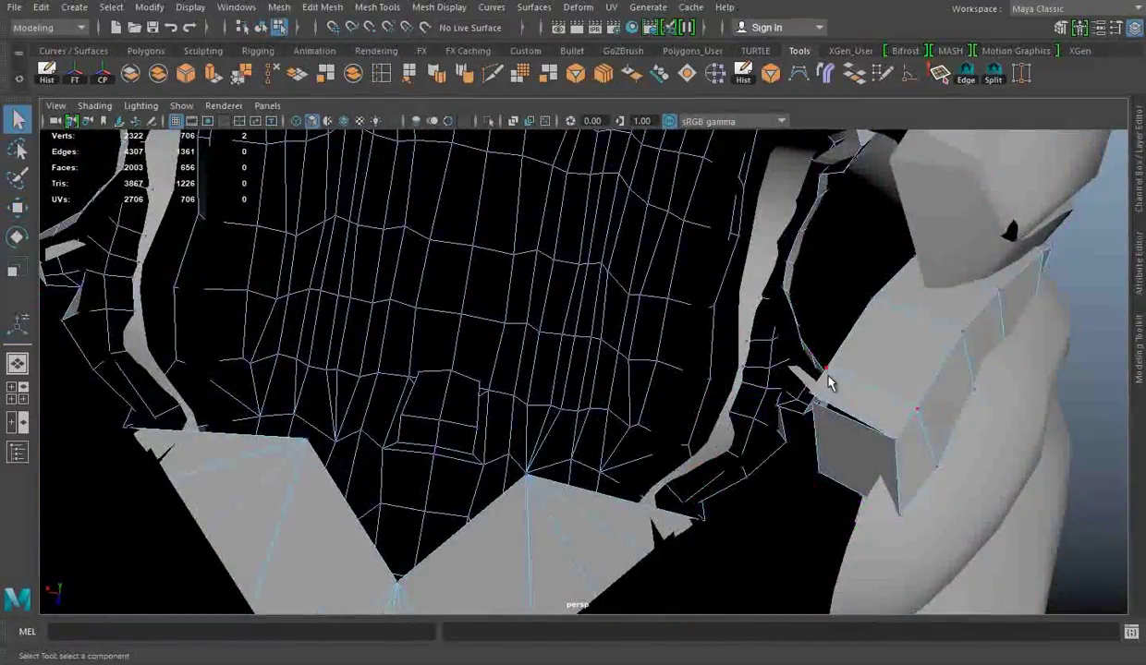
Merge the loose vertex pairs on both sides of the opening and inspect the welded helmet.
{"action": "left_click", "coordinate": [230, 72]}
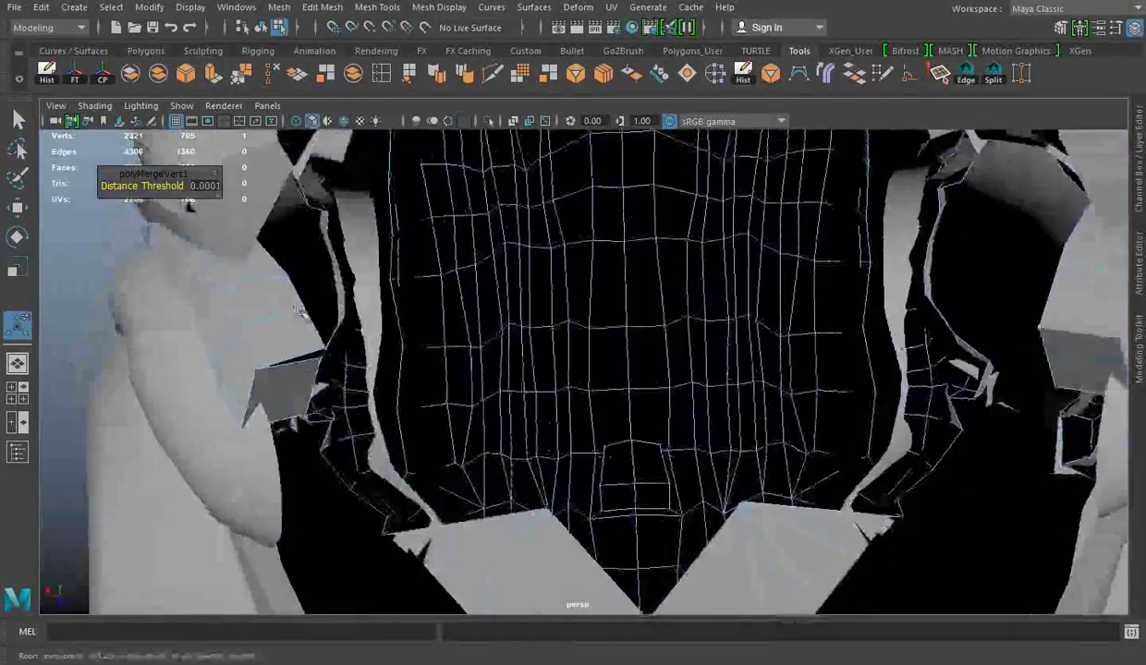
{"action": "left_click_drag", "start_coordinate": [328, 363], "coordinate": [381, 489], "text": "alt"}
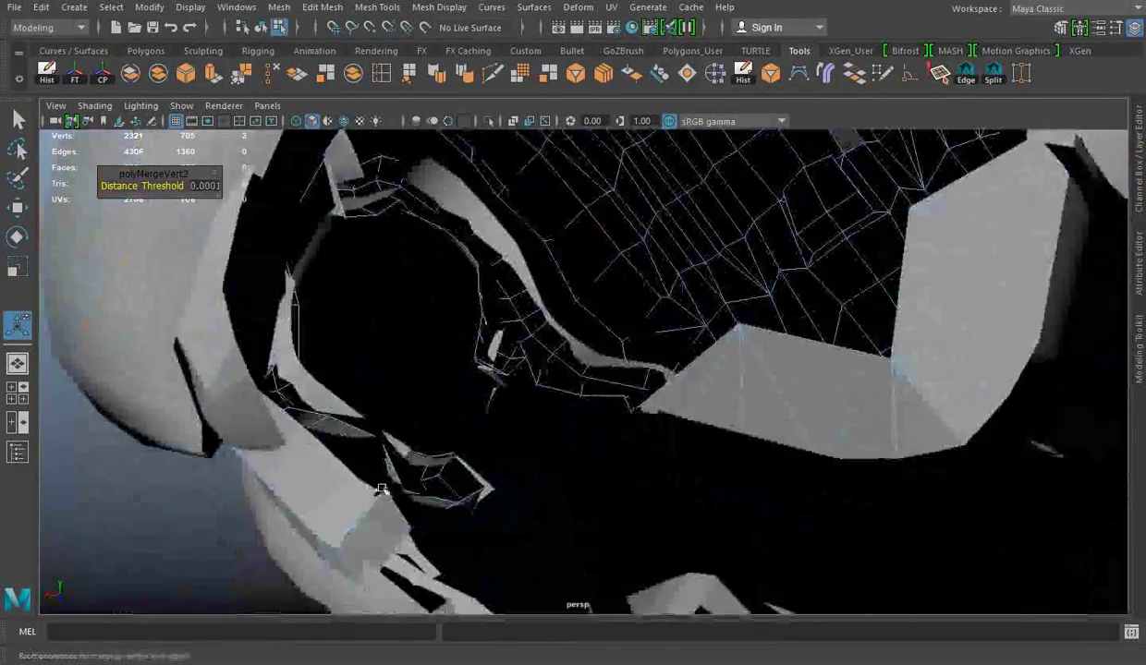
{"action": "left_click", "coordinate": [238, 80]}
{"action": "scroll", "coordinate": [532, 200], "scroll_direction": "down", "scroll_amount": 5}
{"action": "right_click_drag", "start_coordinate": [532, 199], "coordinate": [614, 174]}
{"action": "mouse_move", "coordinate": [725, 415]}
{"action": "left_mouse_down", "text": "alt"}
{"action": "mouse_move", "coordinate": [558, 333]}
{"action": "mouse_move", "coordinate": [580, 388]}
{"action": "mouse_move", "coordinate": [612, 308]}
{"action": "mouse_move", "coordinate": [775, 343]}
{"action": "mouse_move", "coordinate": [532, 386]}
{"action": "left_mouse_up", "text": "alt"}
{"action": "right_click_drag", "start_coordinate": [532, 386], "coordinate": [573, 361], "text": "alt"}
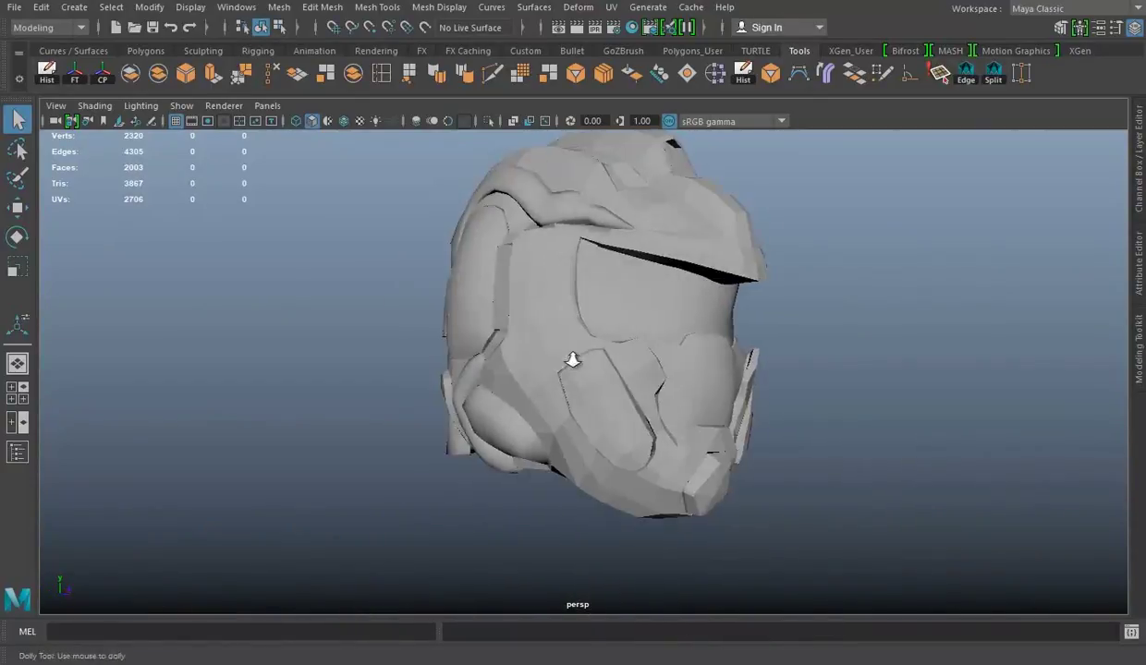
{"action": "mouse_move", "coordinate": [573, 360]}
{"action": "left_mouse_down", "text": "alt"}
{"action": "mouse_move", "coordinate": [482, 331]}
{"action": "mouse_move", "coordinate": [728, 328]}
{"action": "left_mouse_up", "text": "alt"}
{"action": "right_click_drag", "start_coordinate": [728, 328], "coordinate": [1023, 410], "text": "alt"}
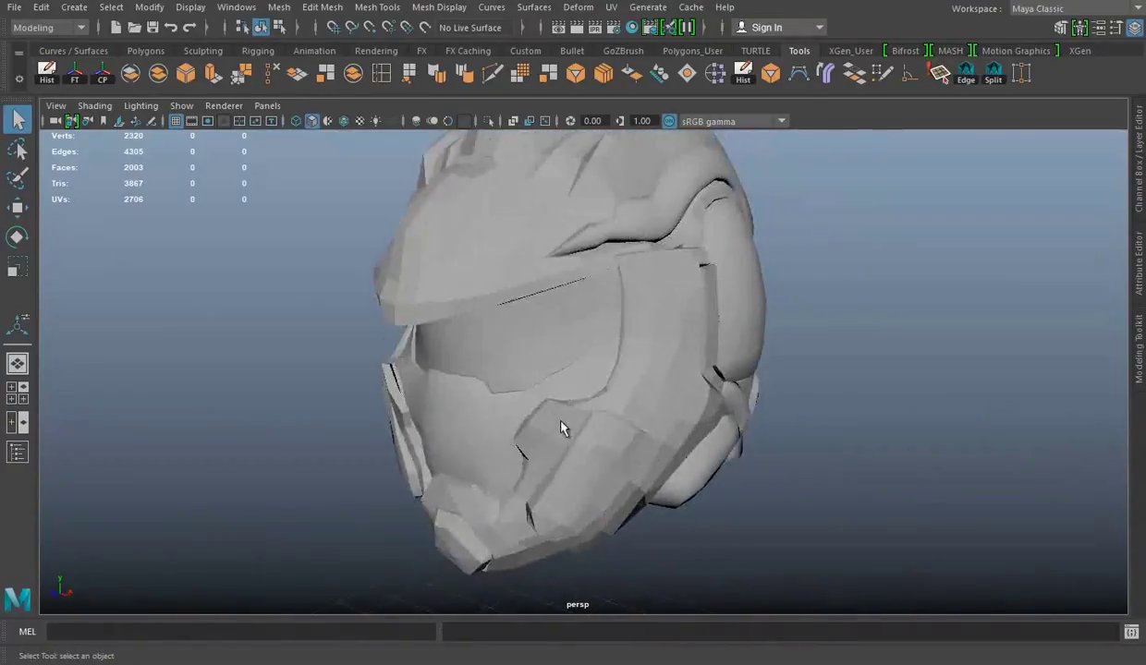